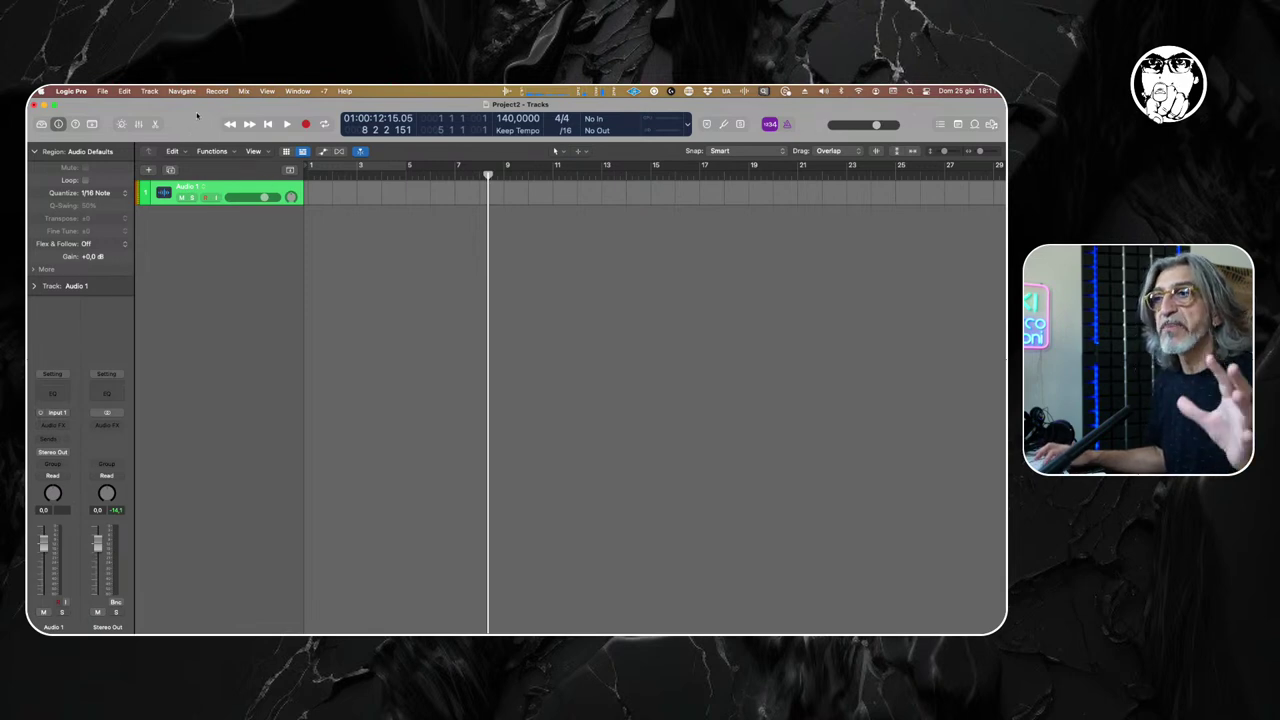
Open the Sound Library Manager, enlarge it to check the install status of all content packages, and close it.
click(66, 90)
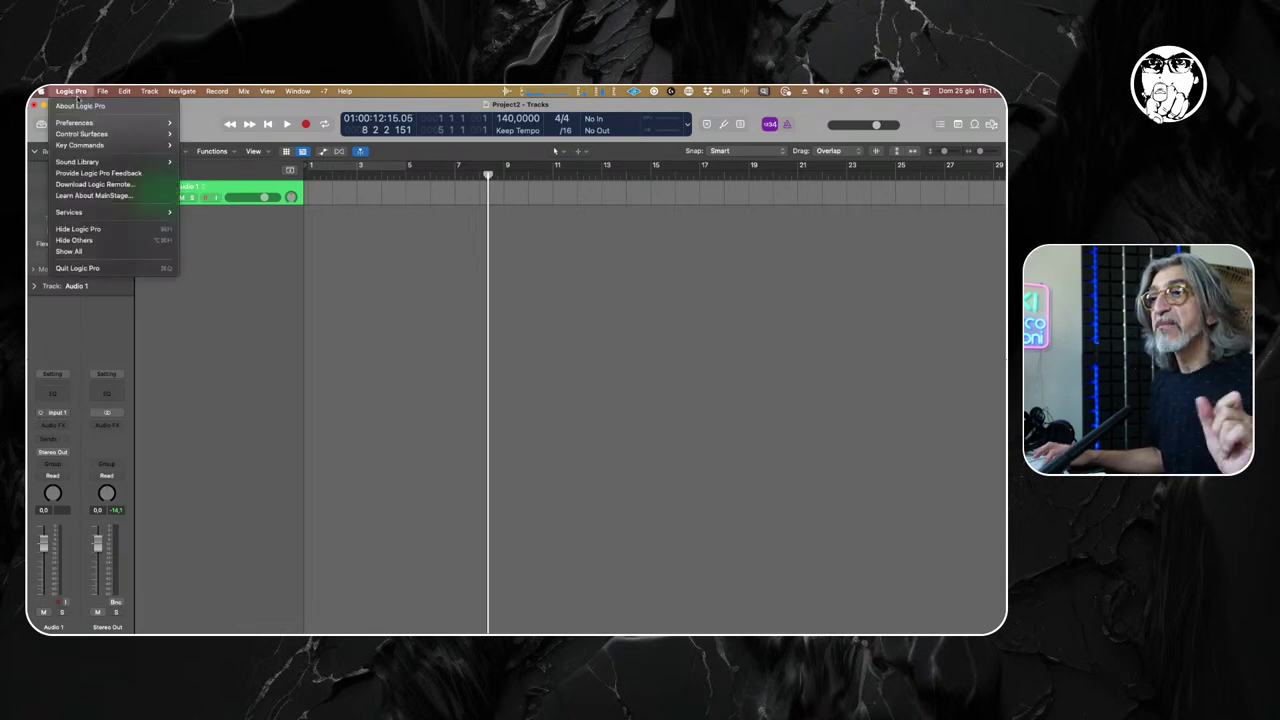
mouse_move(111, 127)
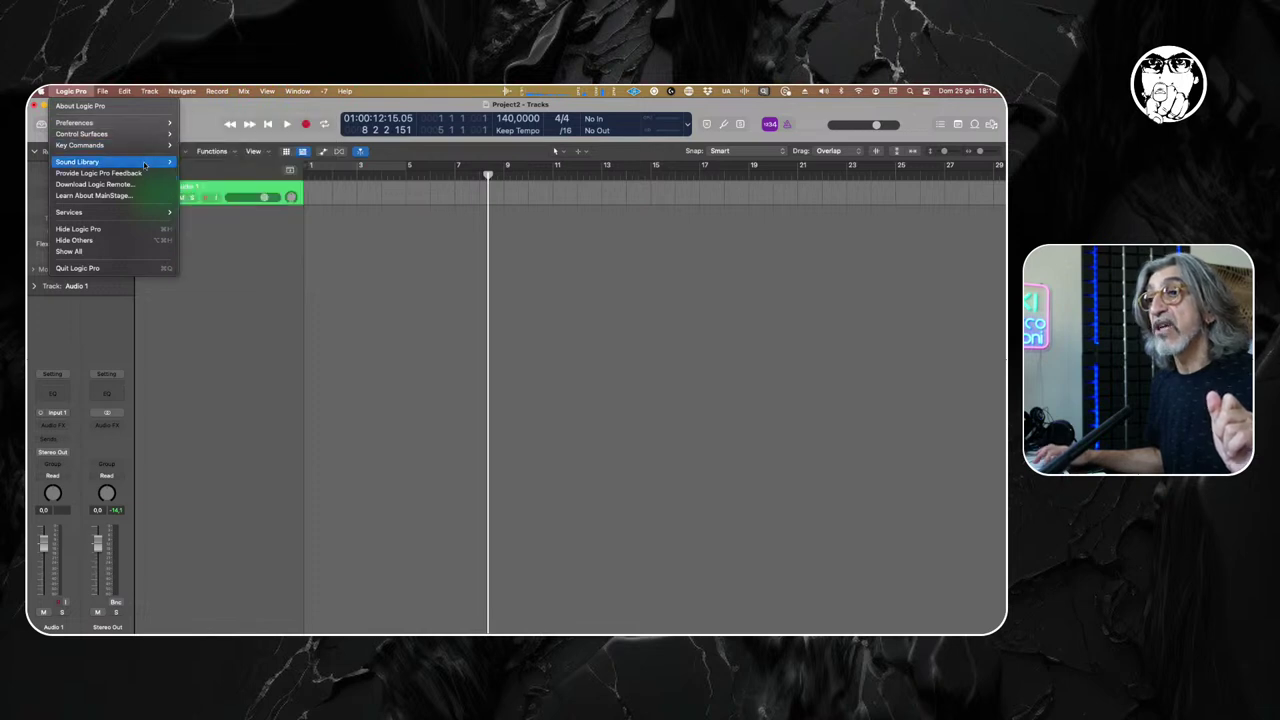
mouse_move(144, 165)
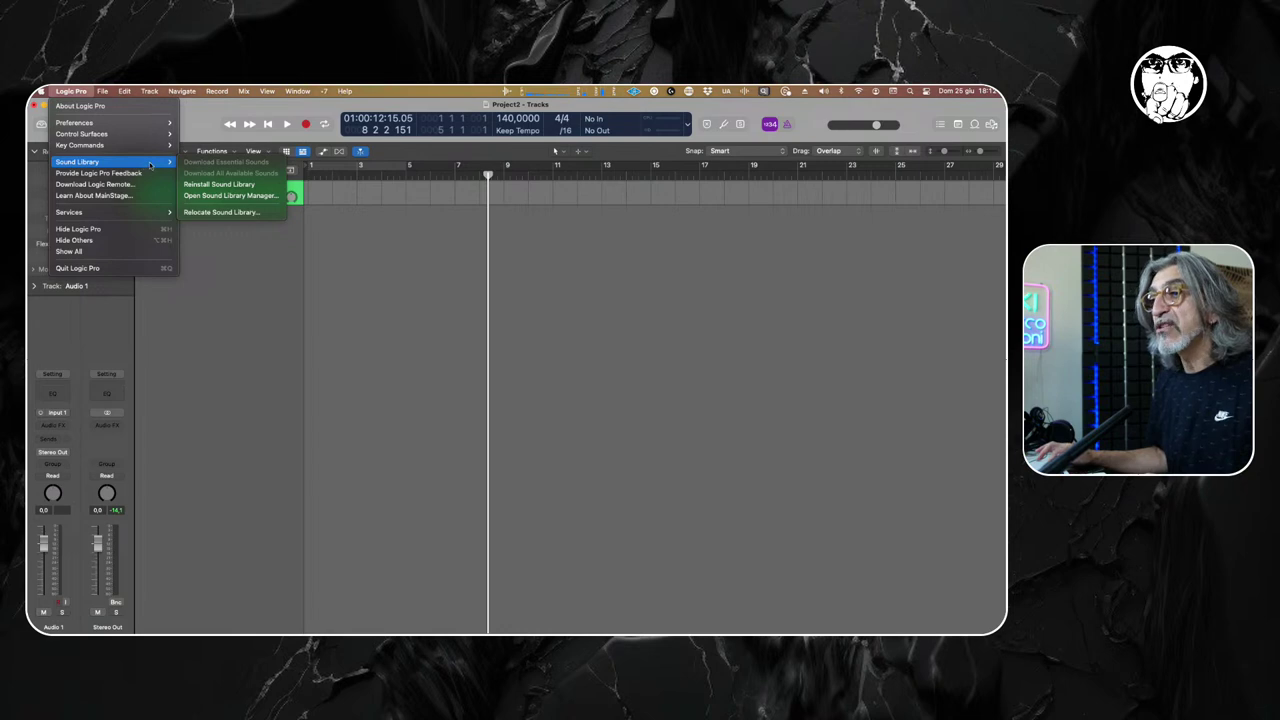
click(234, 195)
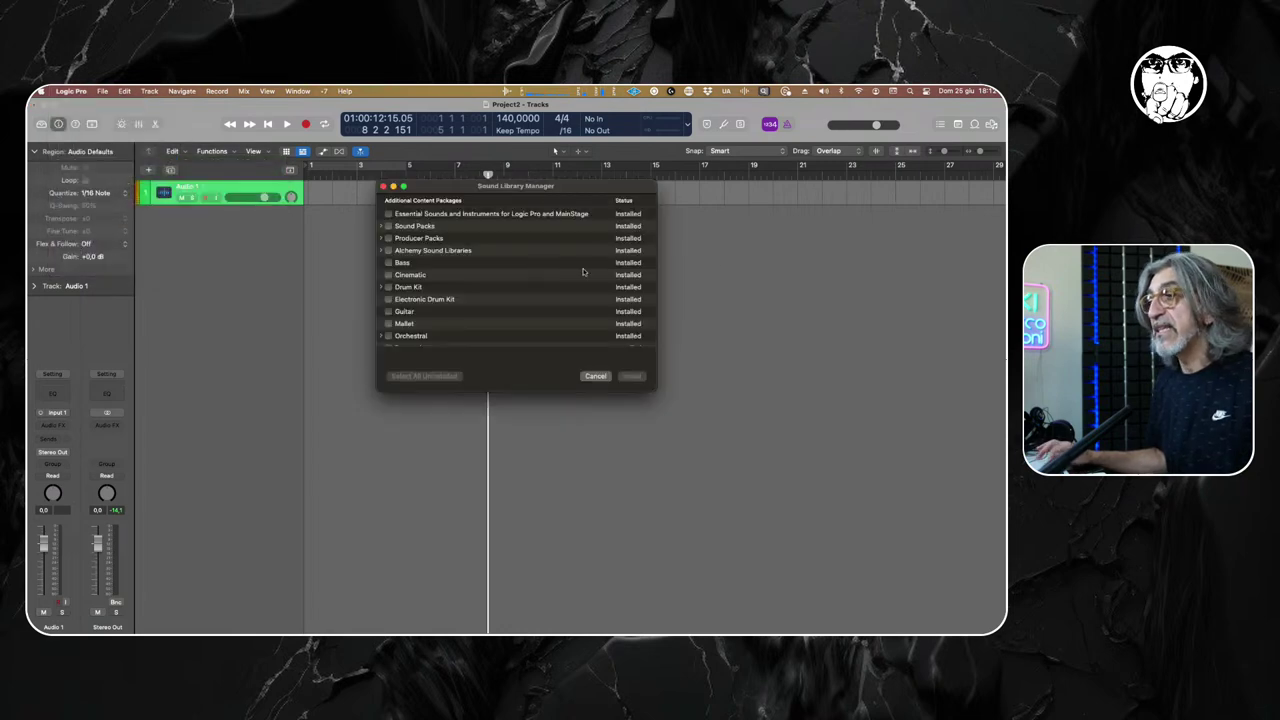
drag(469, 187, 450, 178)
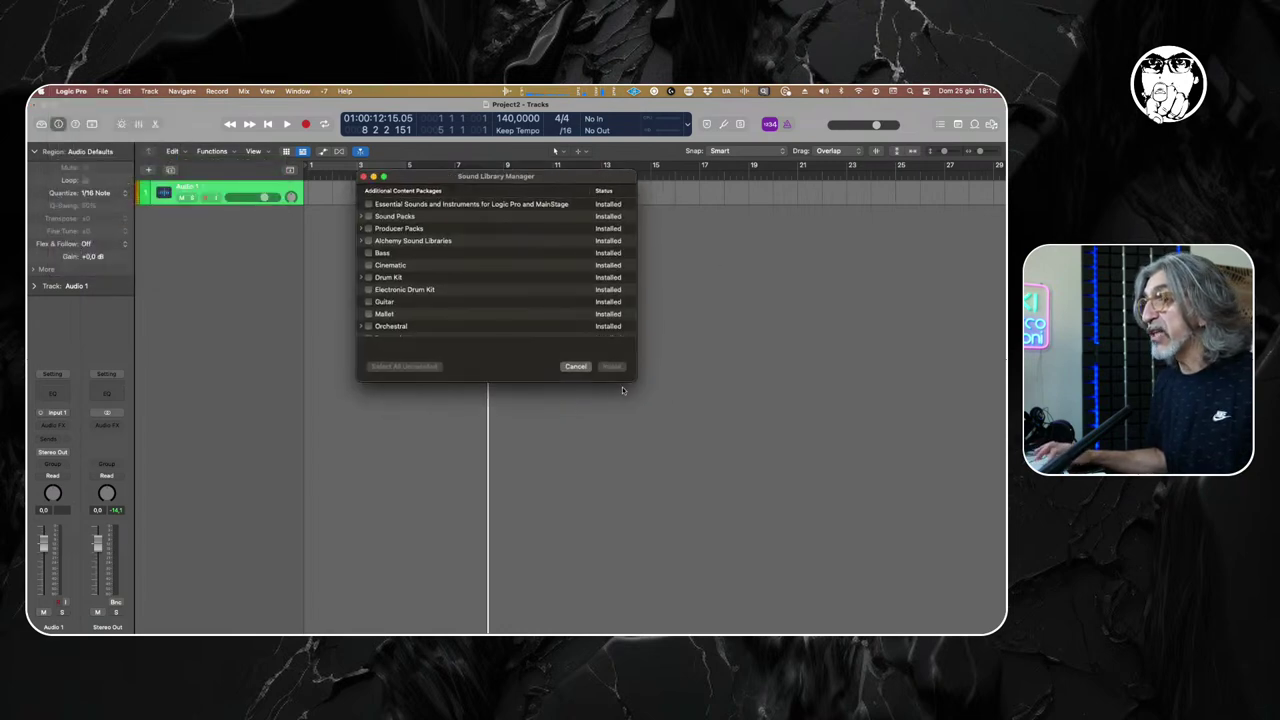
drag(634, 382, 627, 541)
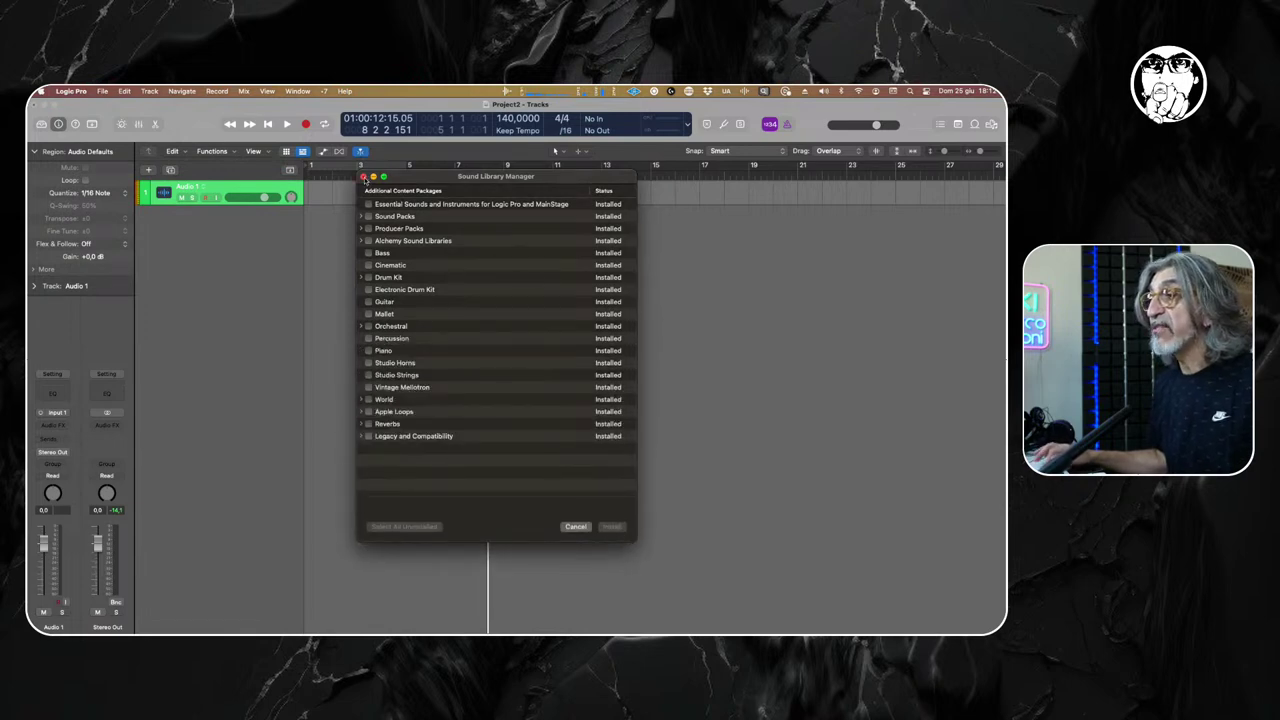
click(364, 177)
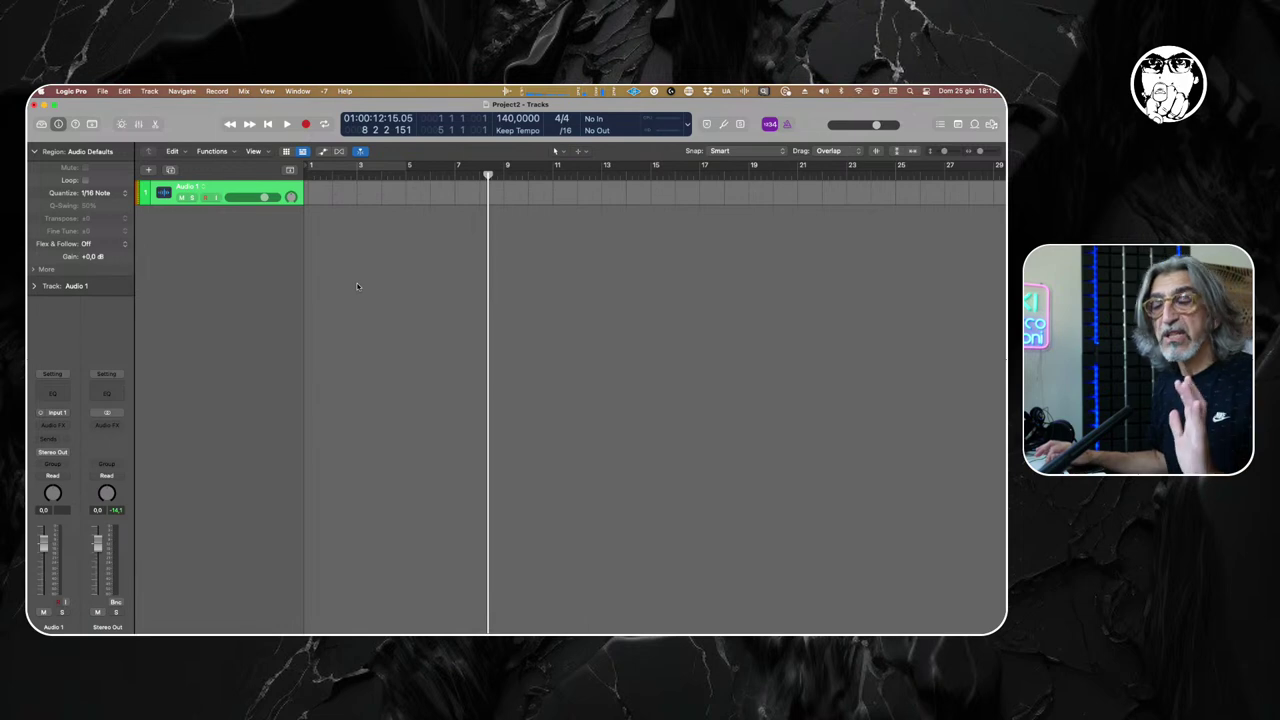
click(72, 93)
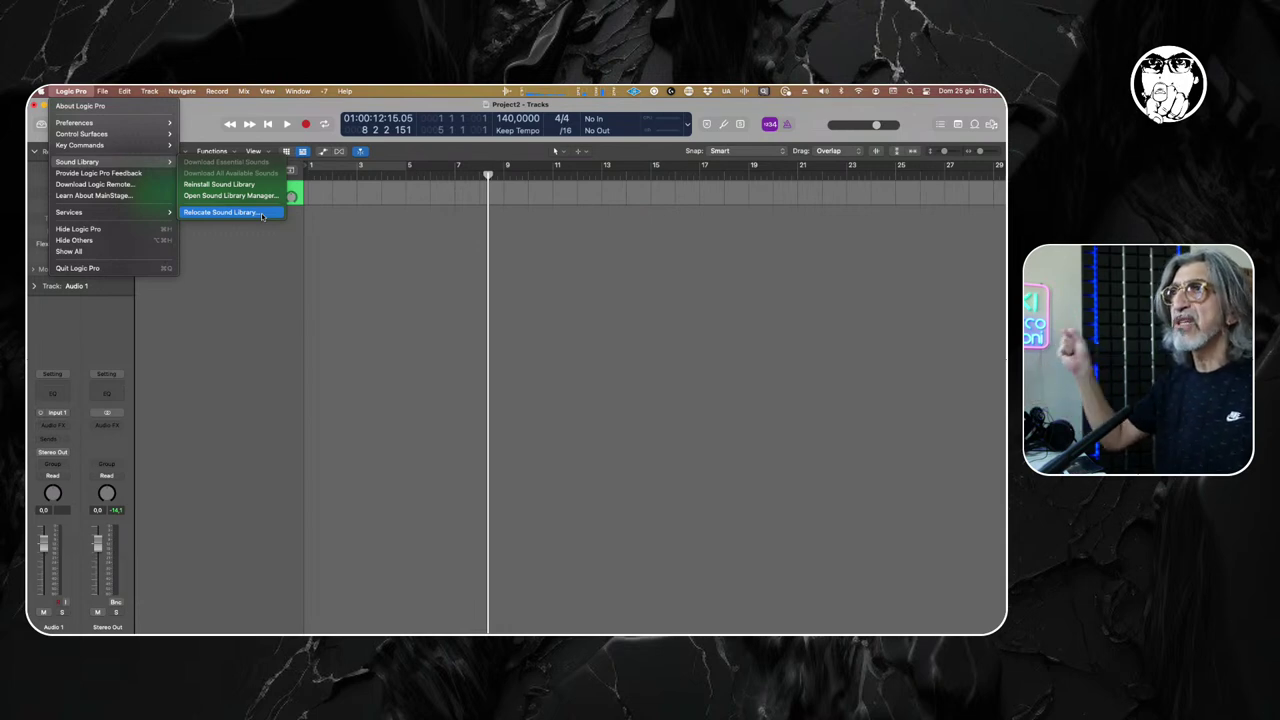
click(418, 279)
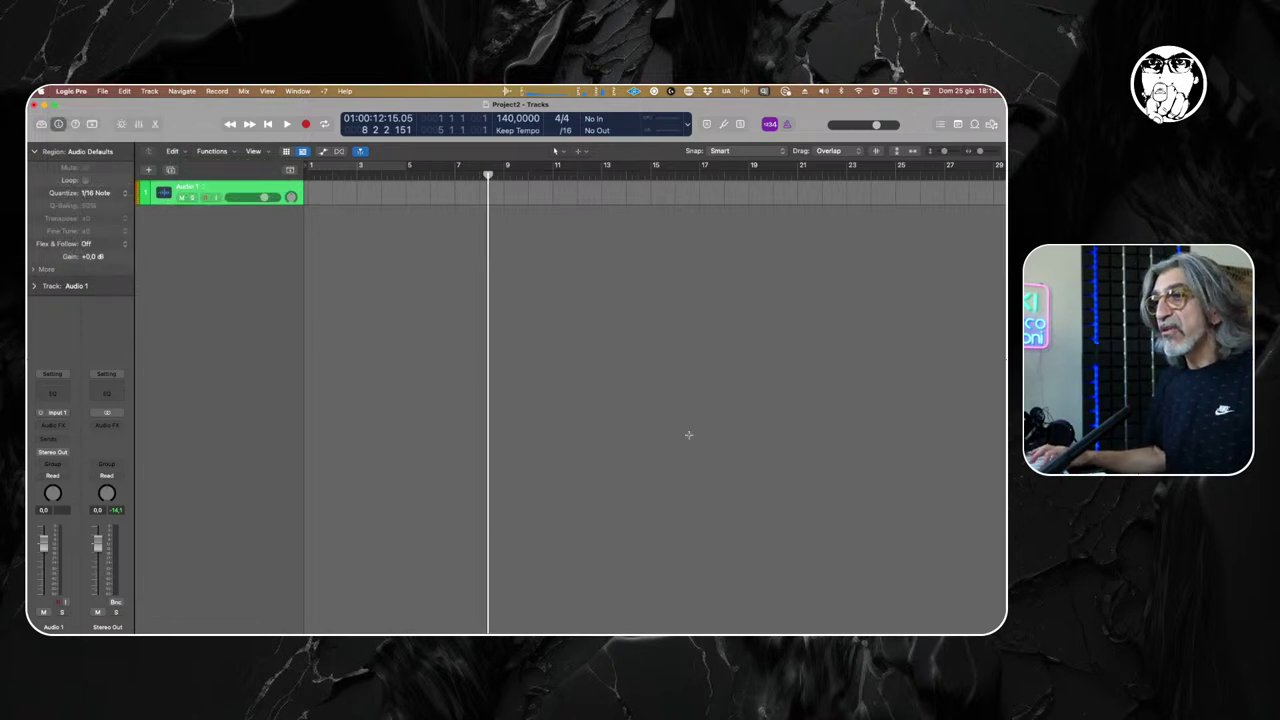
click(72, 91)
click(418, 336)
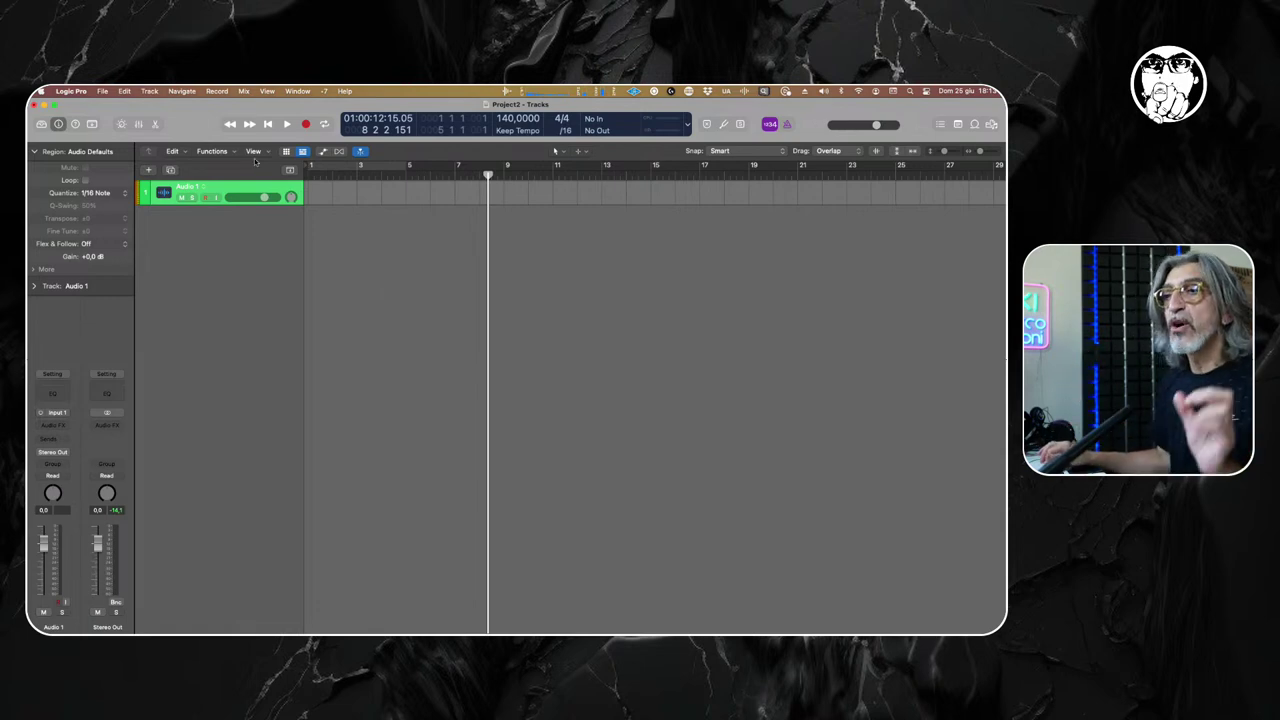
Check the Enable Complete Features option in the Advanced preferences and close the preferences.
click(74, 93)
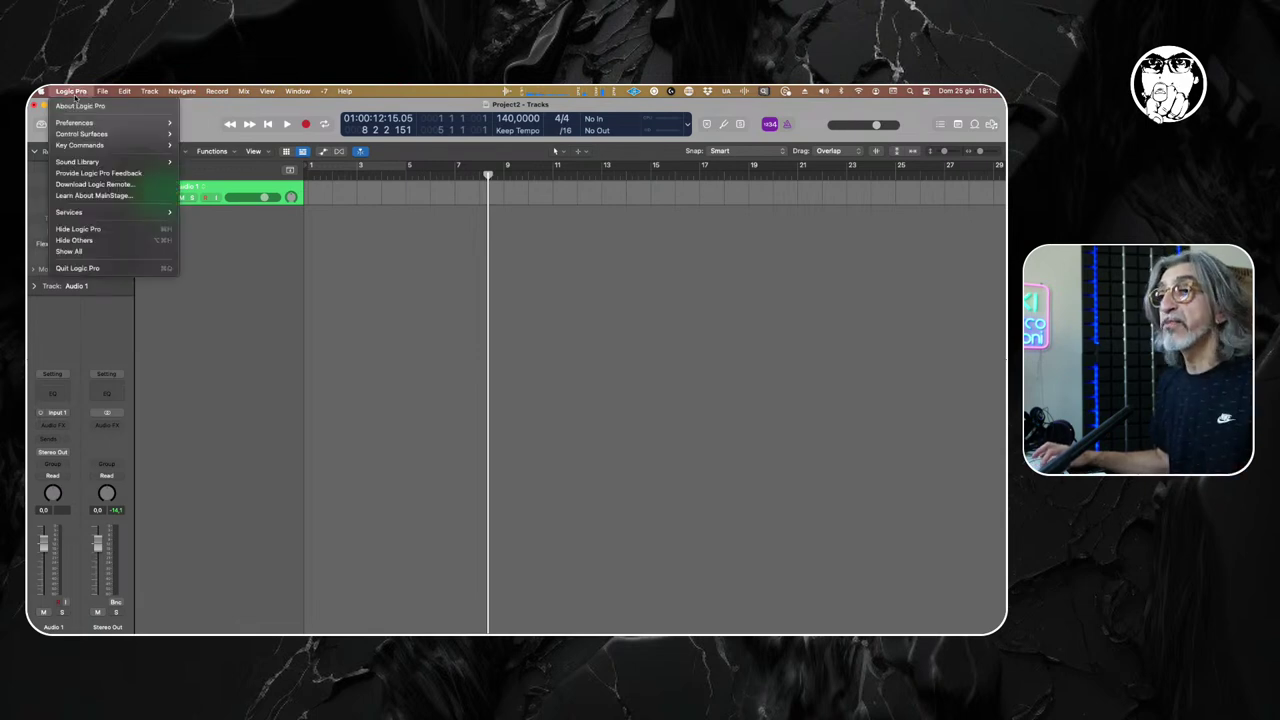
mouse_move(141, 126)
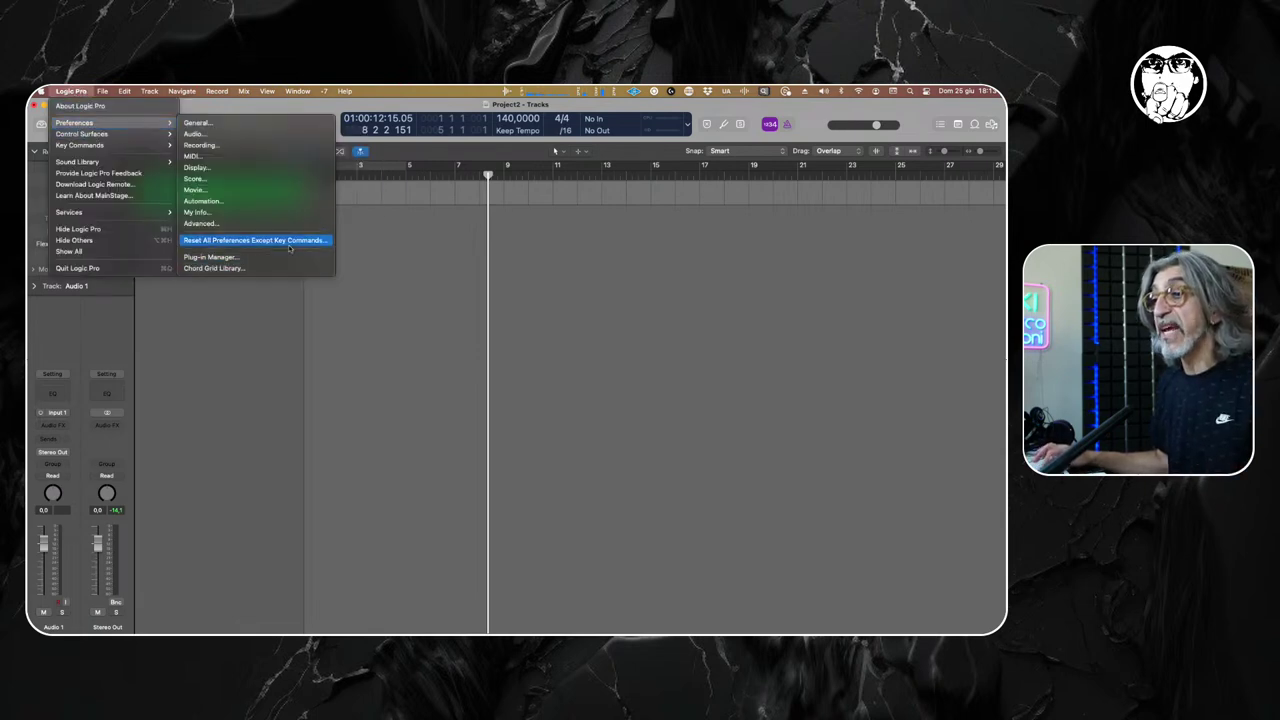
click(251, 227)
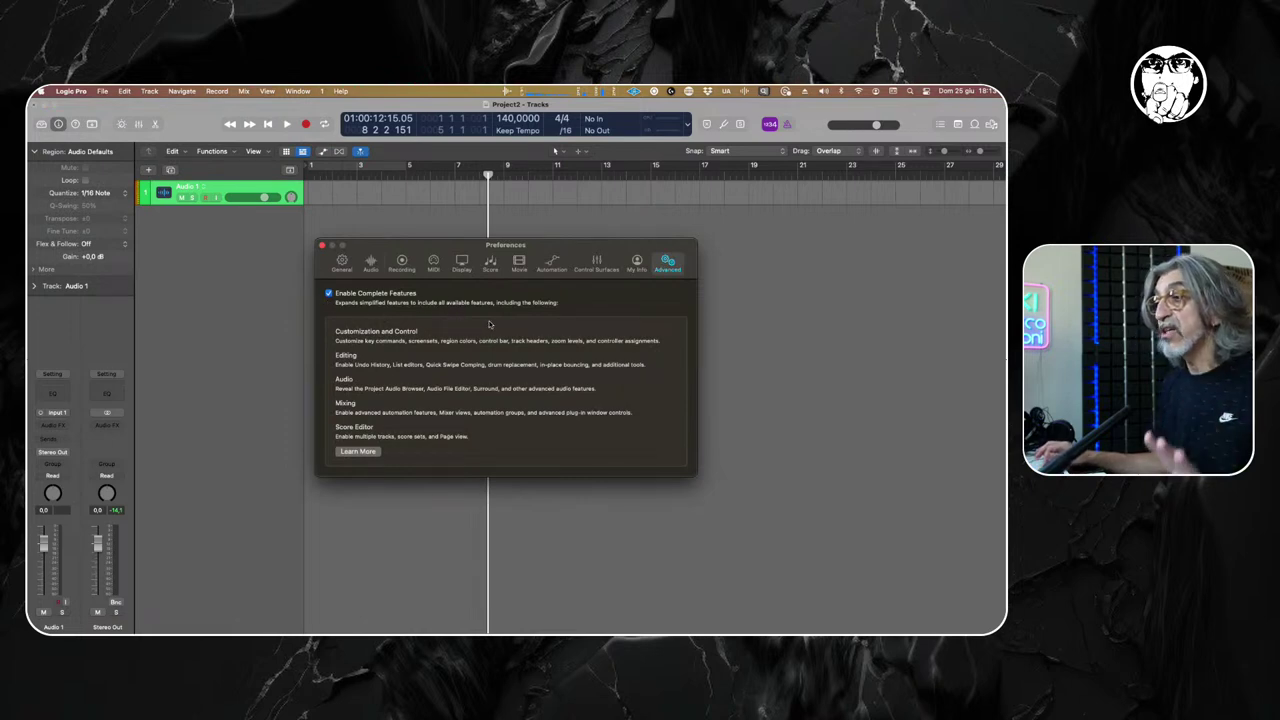
click(321, 245)
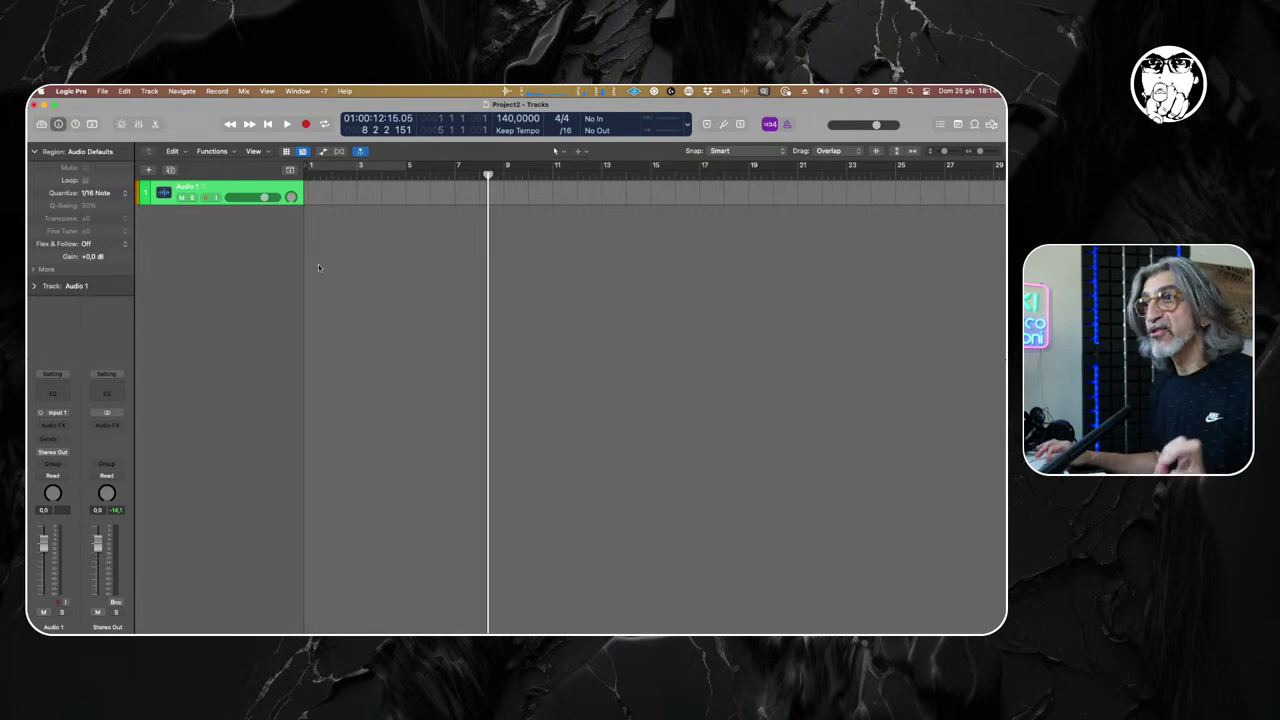
Create one software instrument track with an Empty Channel Strip and Output 1 + 2.
click(149, 172)
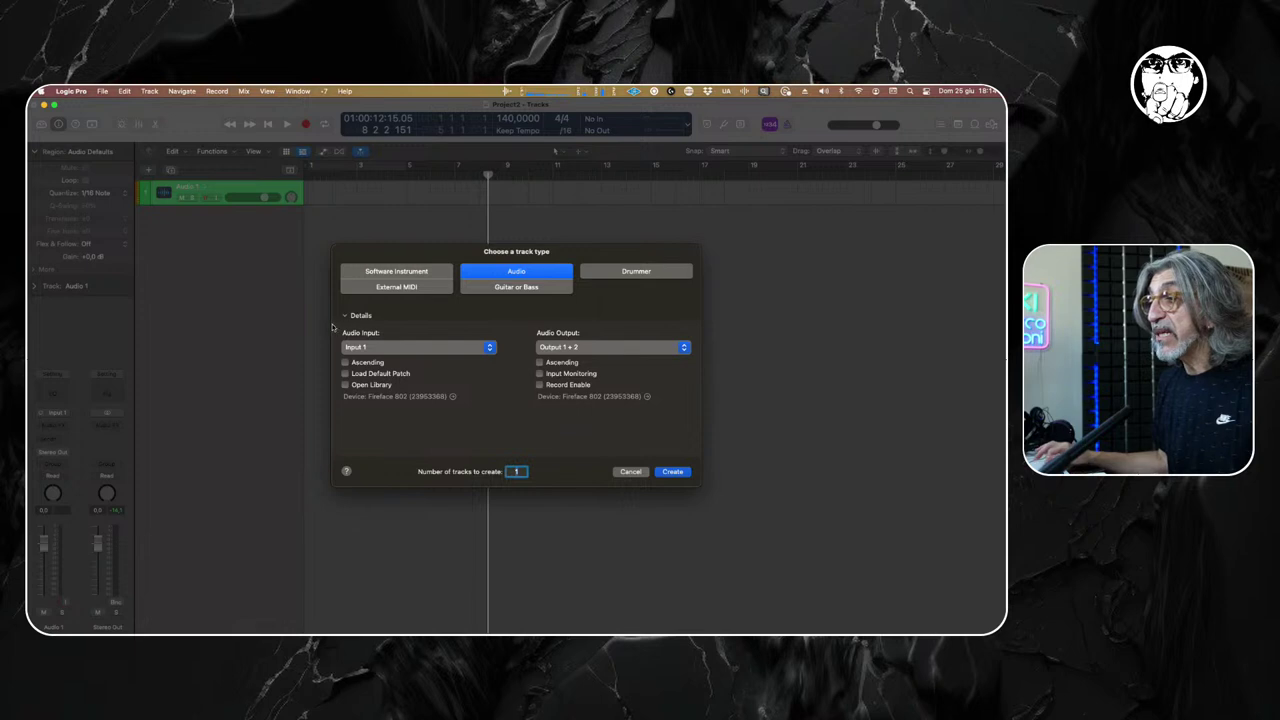
click(396, 271)
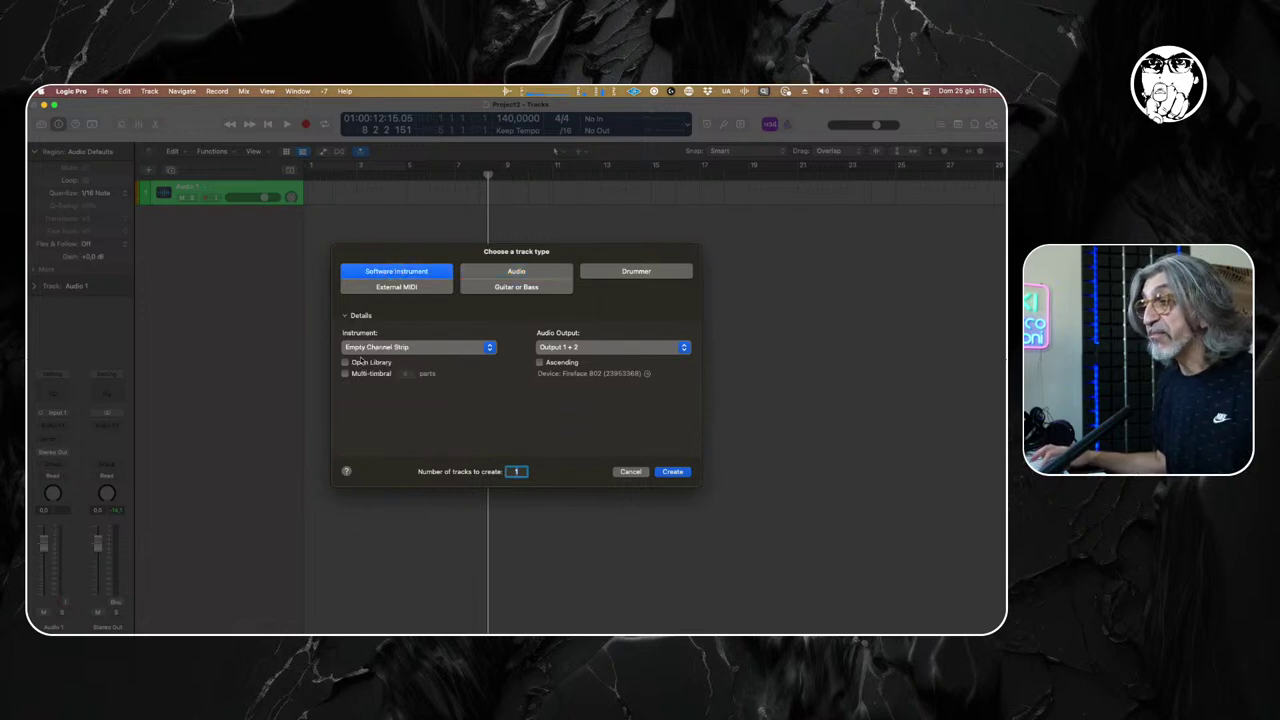
click(426, 348)
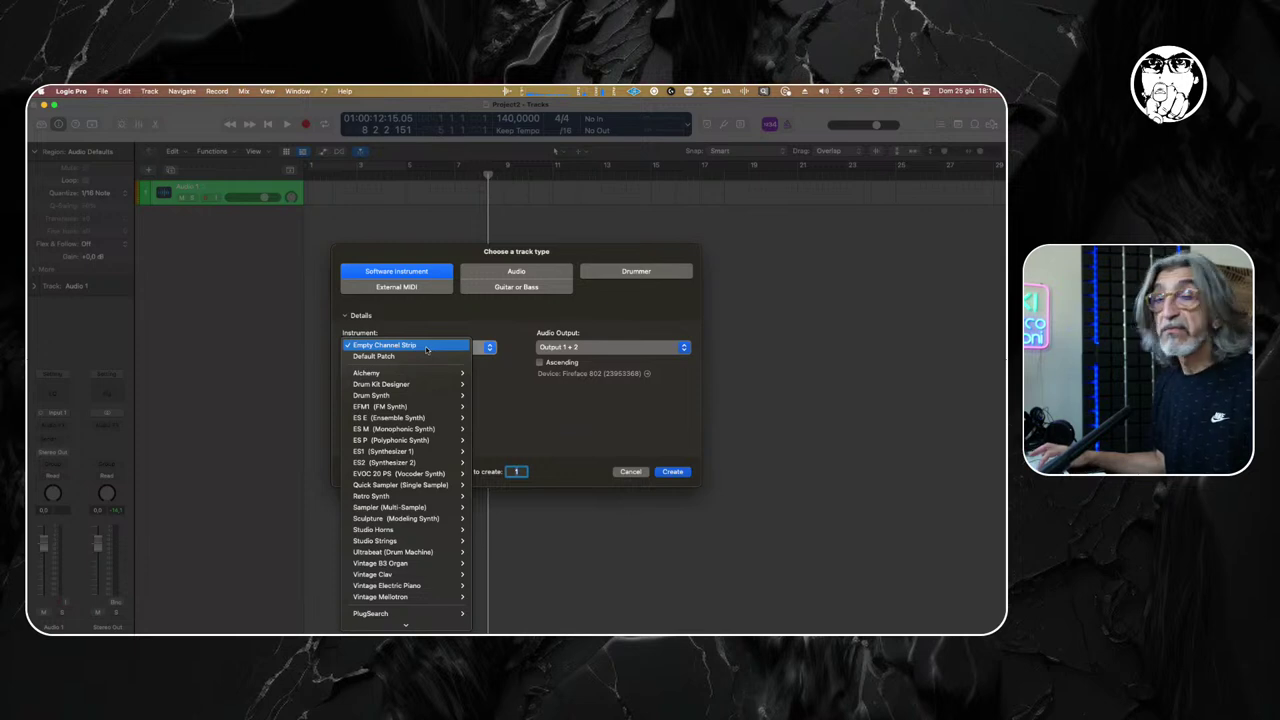
click(426, 346)
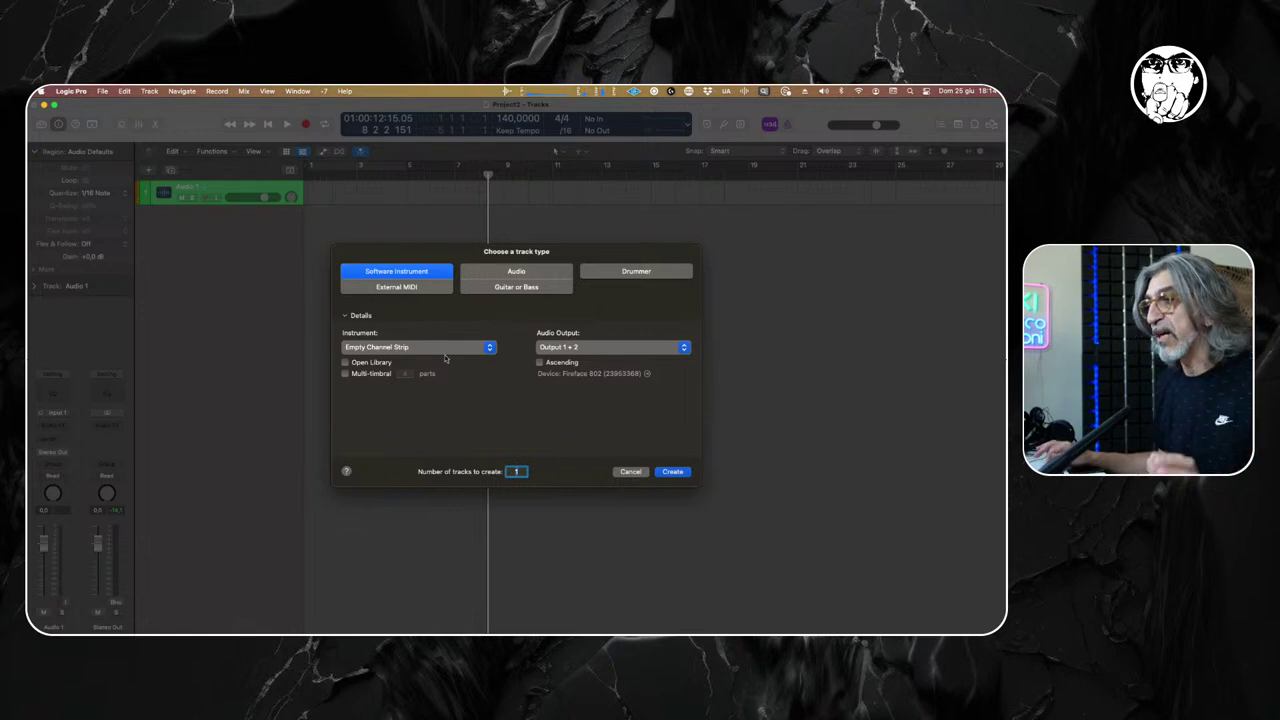
click(478, 348)
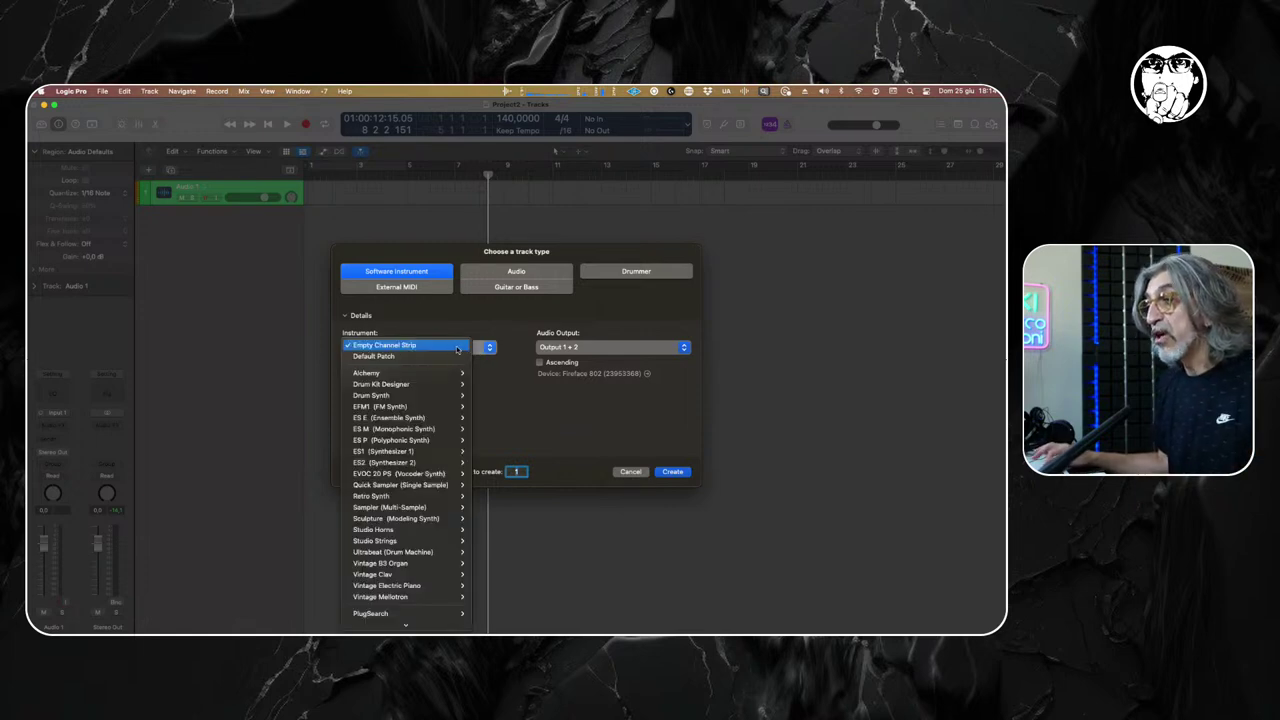
click(410, 346)
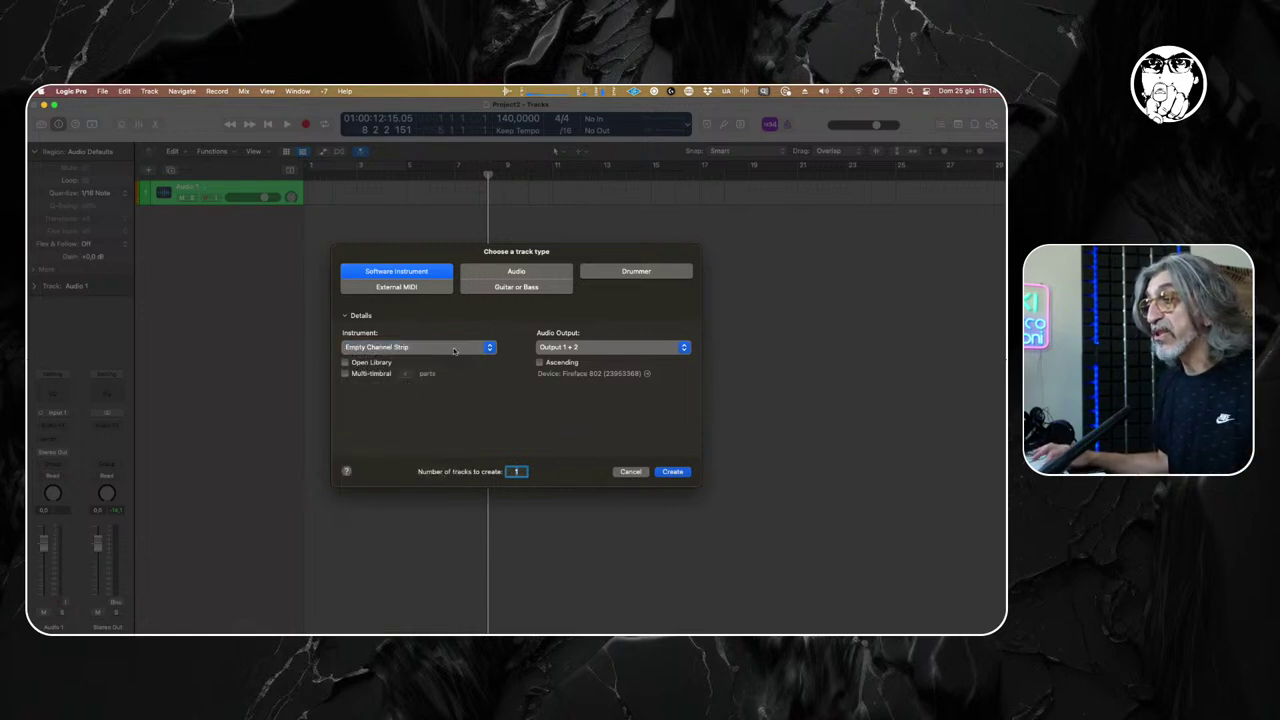
click(510, 271)
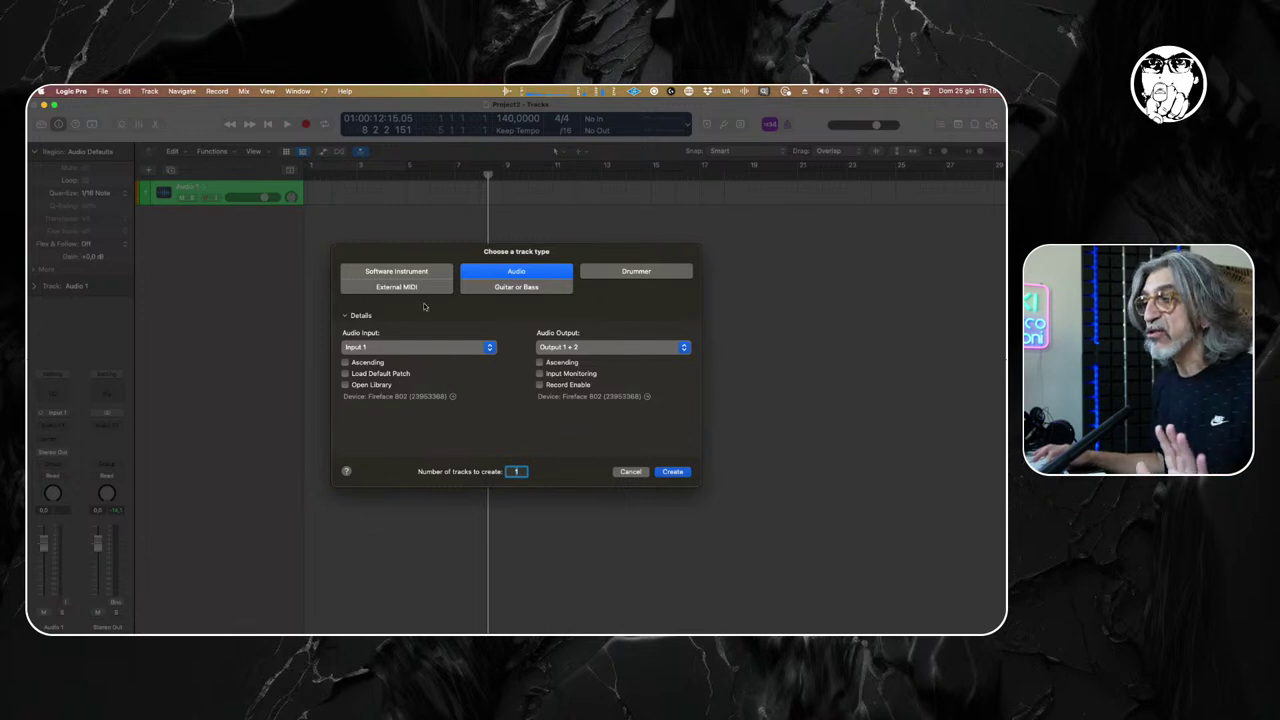
click(396, 271)
click(673, 472)
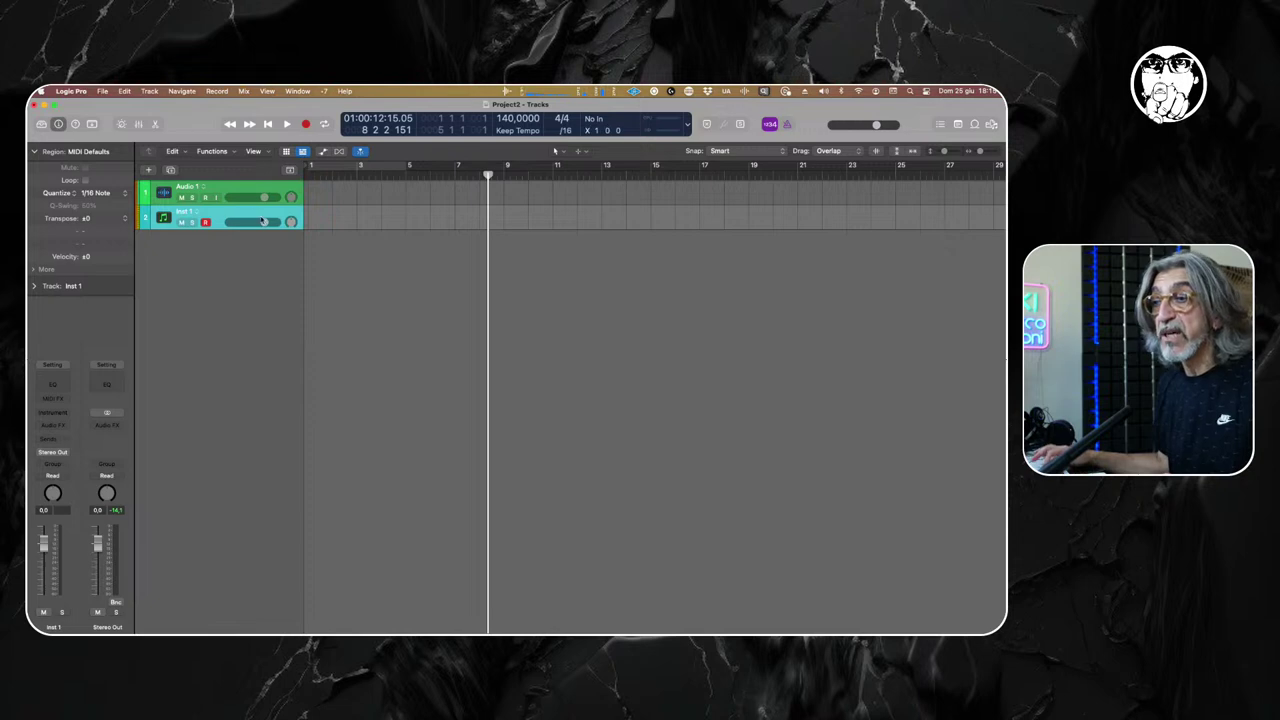
Switch between the Audio 1 and Inst 1 tracks to compare their channel strips, ending on Inst 1.
click(249, 189)
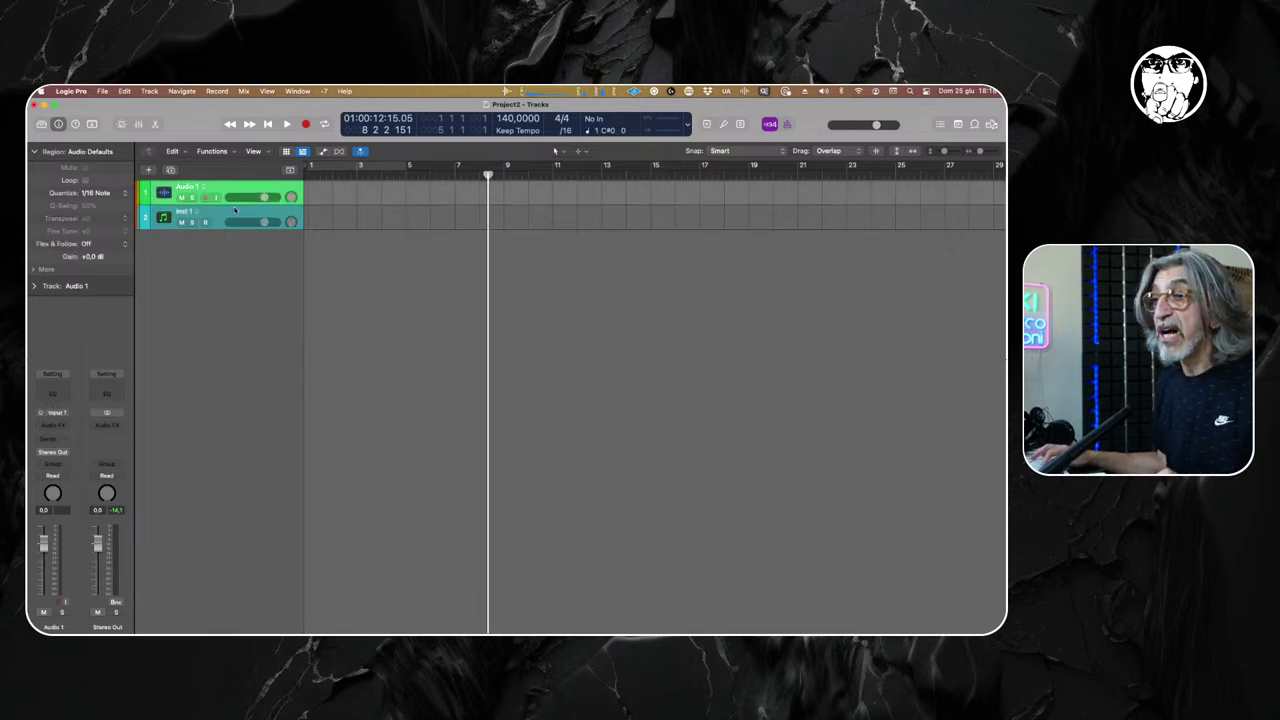
click(235, 210)
click(241, 190)
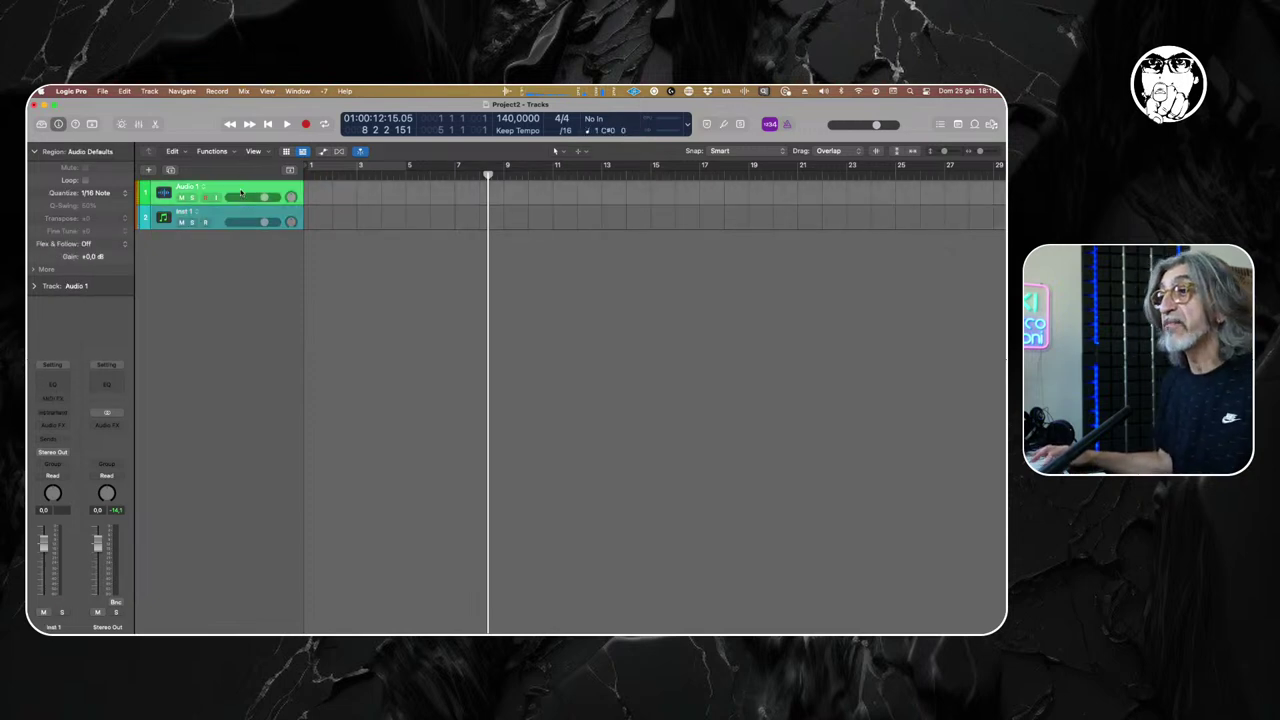
click(239, 210)
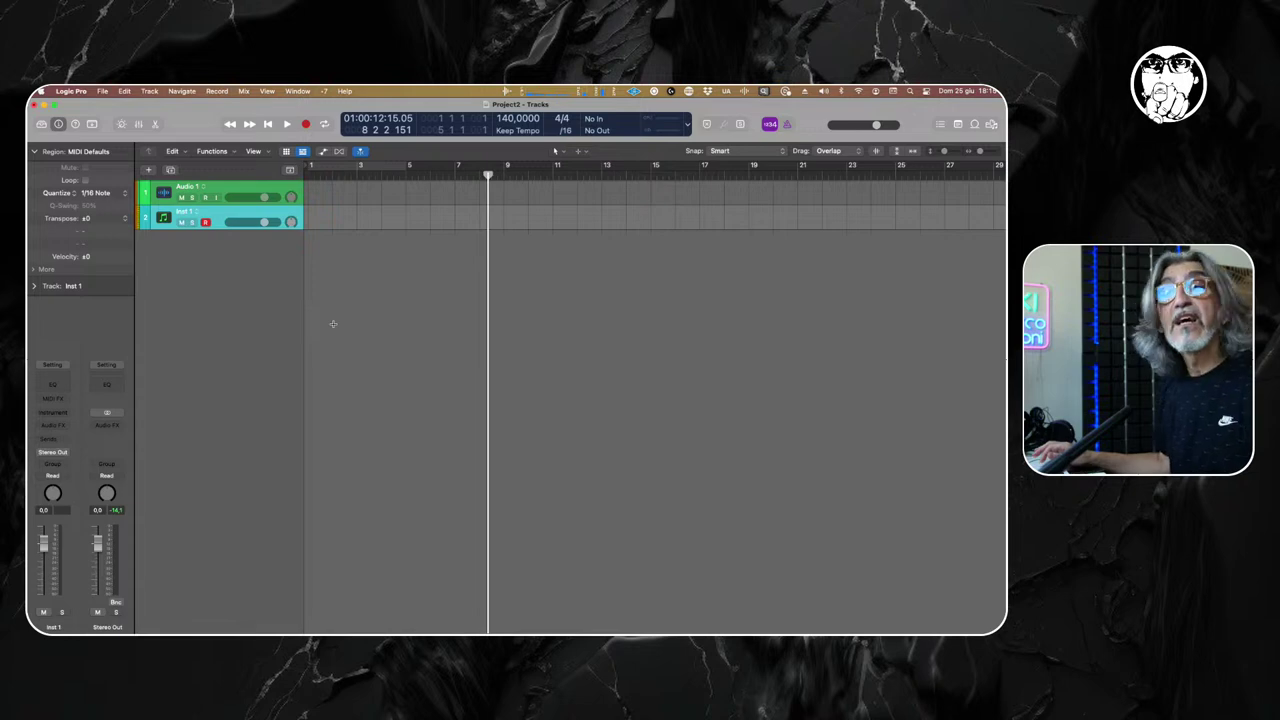
Add five more software instrument tracks below Inst 1 without going through the new track dialog.
key(alt+super+s)
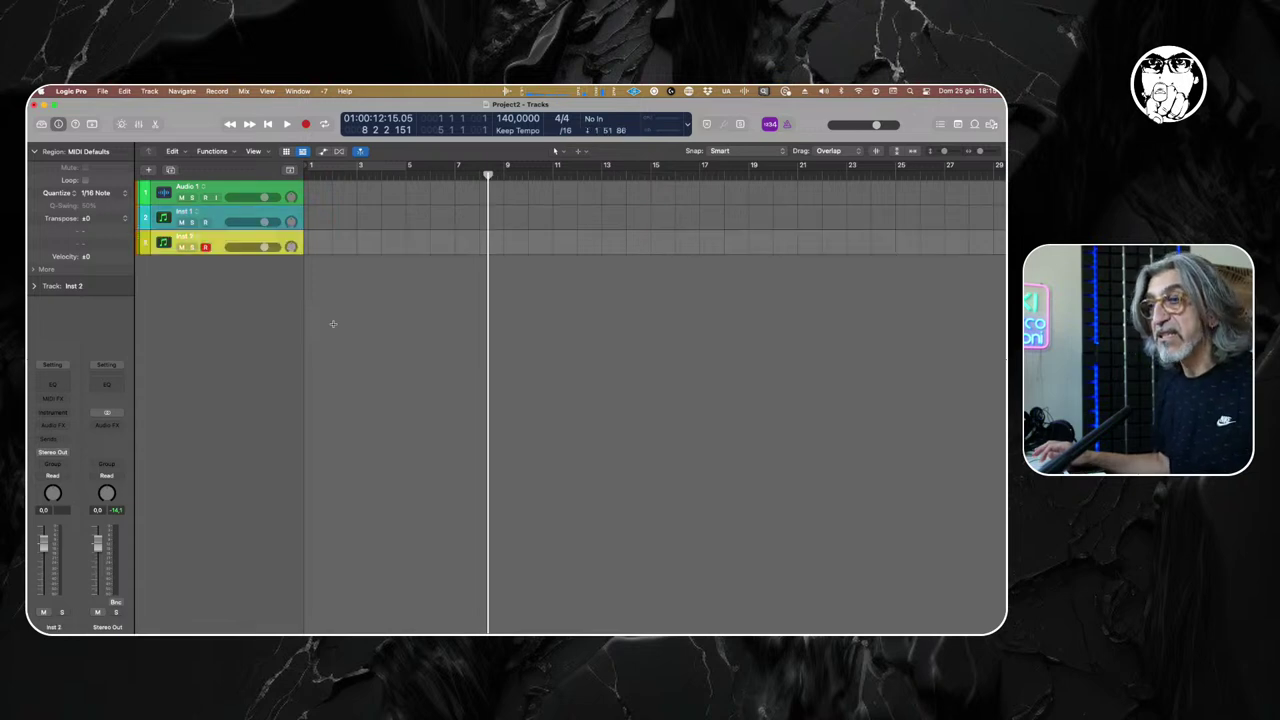
key(alt+super+s)
key(alt+super+s)
key(alt+super+s)
key(alt+super+s)
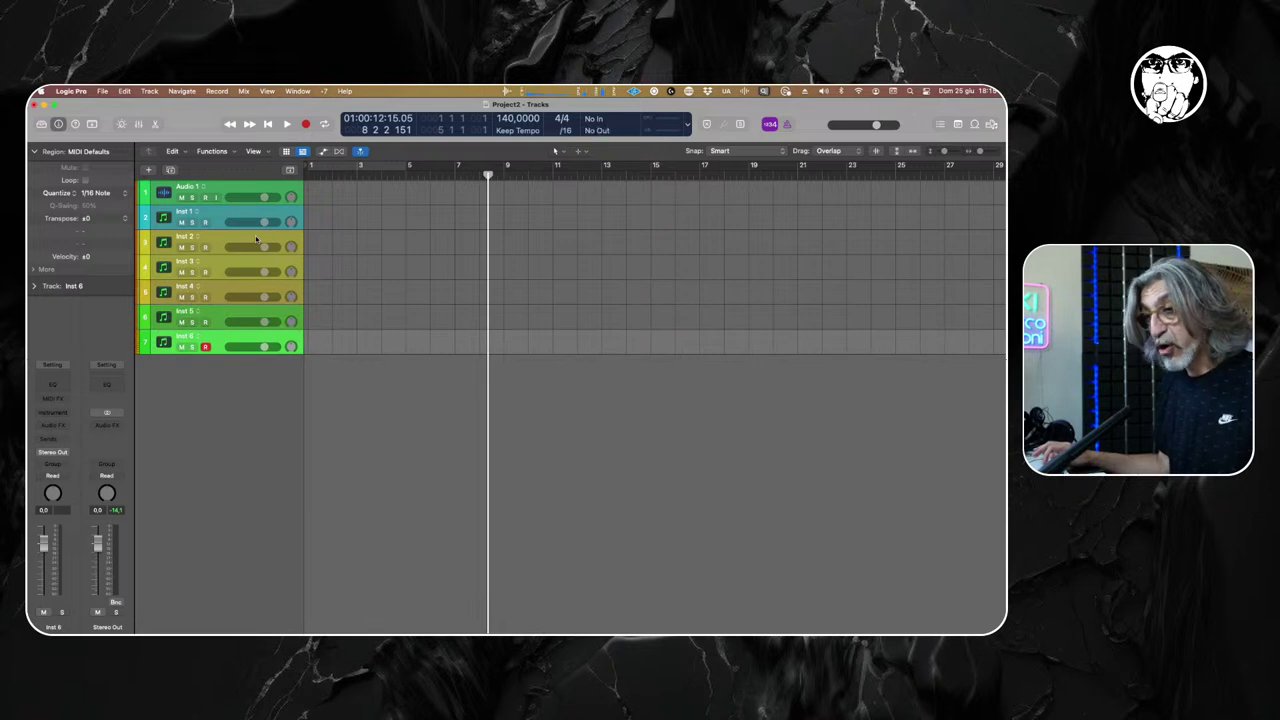
Add five audio tracks below the software instrument tracks without going through the new track dialog.
key(alt+super+a)
key(alt+super+a)
key(alt+super+a)
key(alt+super+a)
key(alt+super+a)
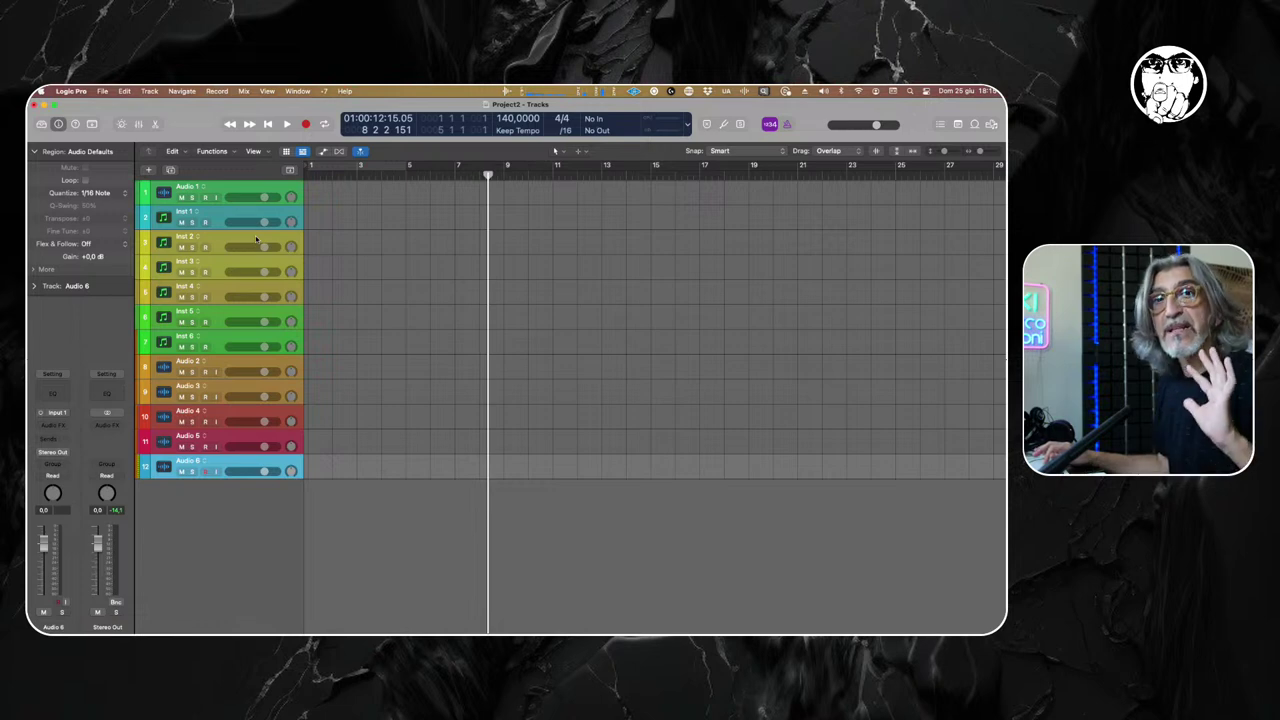
Delete all the extra audio and instrument tracks, keeping only Audio 1 and Inst 1.
key(super+BackSpace)
key(super+BackSpace)
key(super+BackSpace)
key(super+BackSpace)
key(super+BackSpace)
key(super+BackSpace)
key(super+BackSpace)
key(super+BackSpace)
key(super+BackSpace)
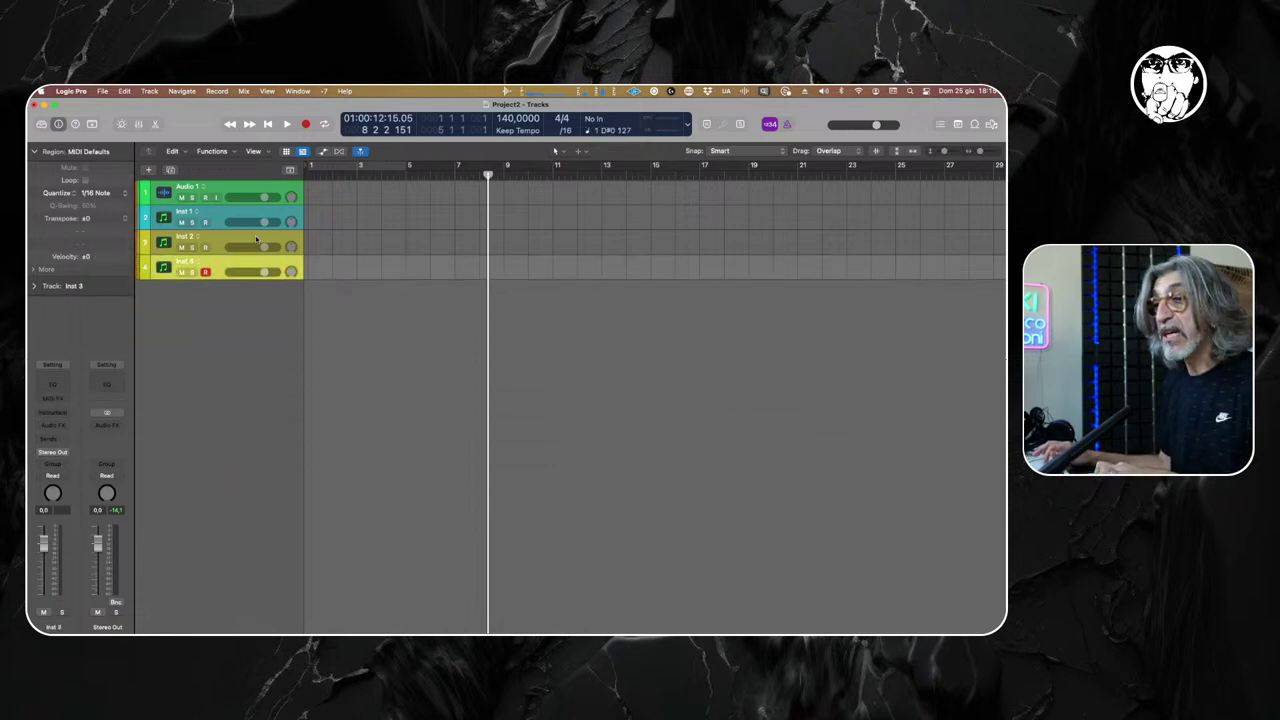
key(super+BackSpace)
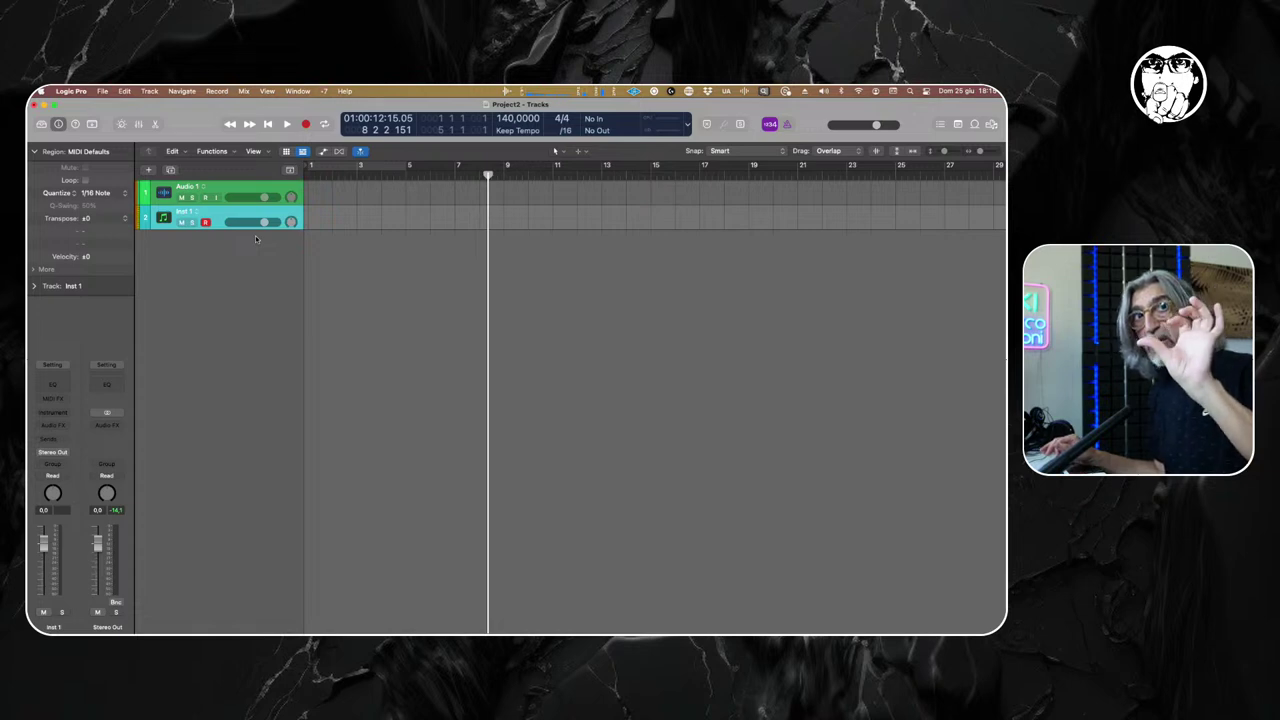
Add a track with duplicate settings of Inst 1, followed by an audio, a software instrument and another audio track.
key(super+d)
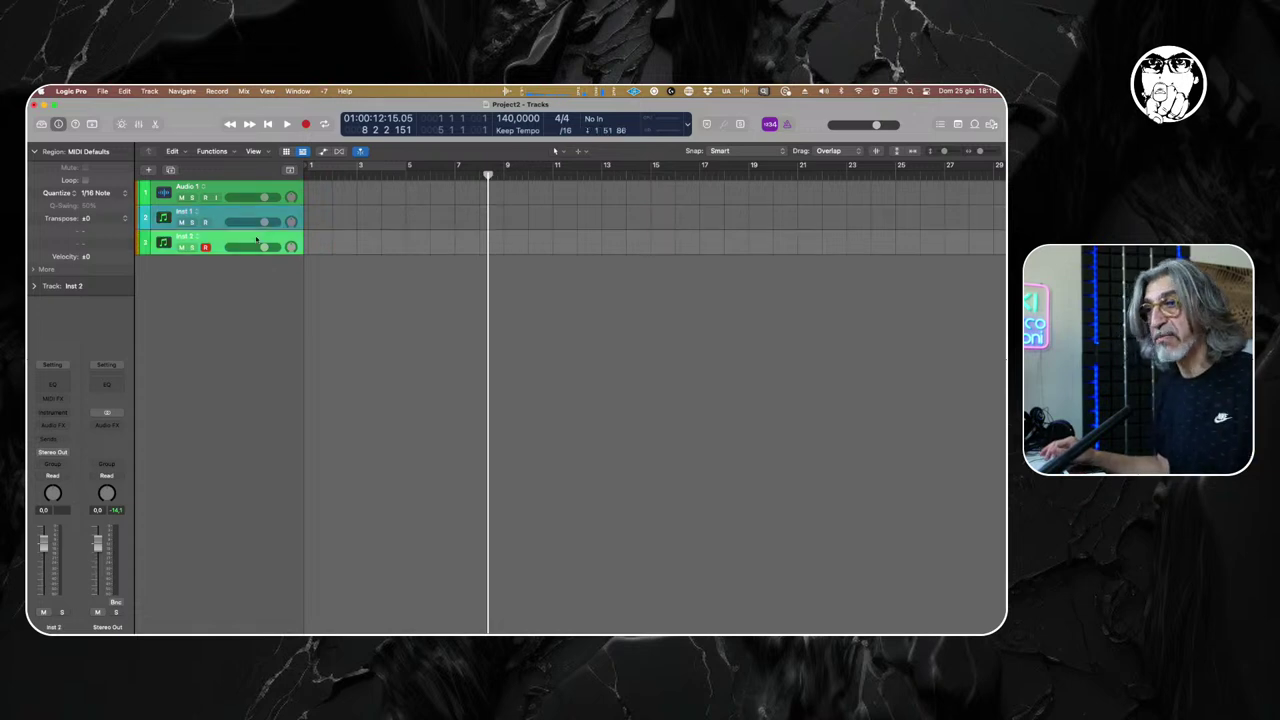
key(alt+super+a)
key(alt+super+s)
key(alt+super+a)
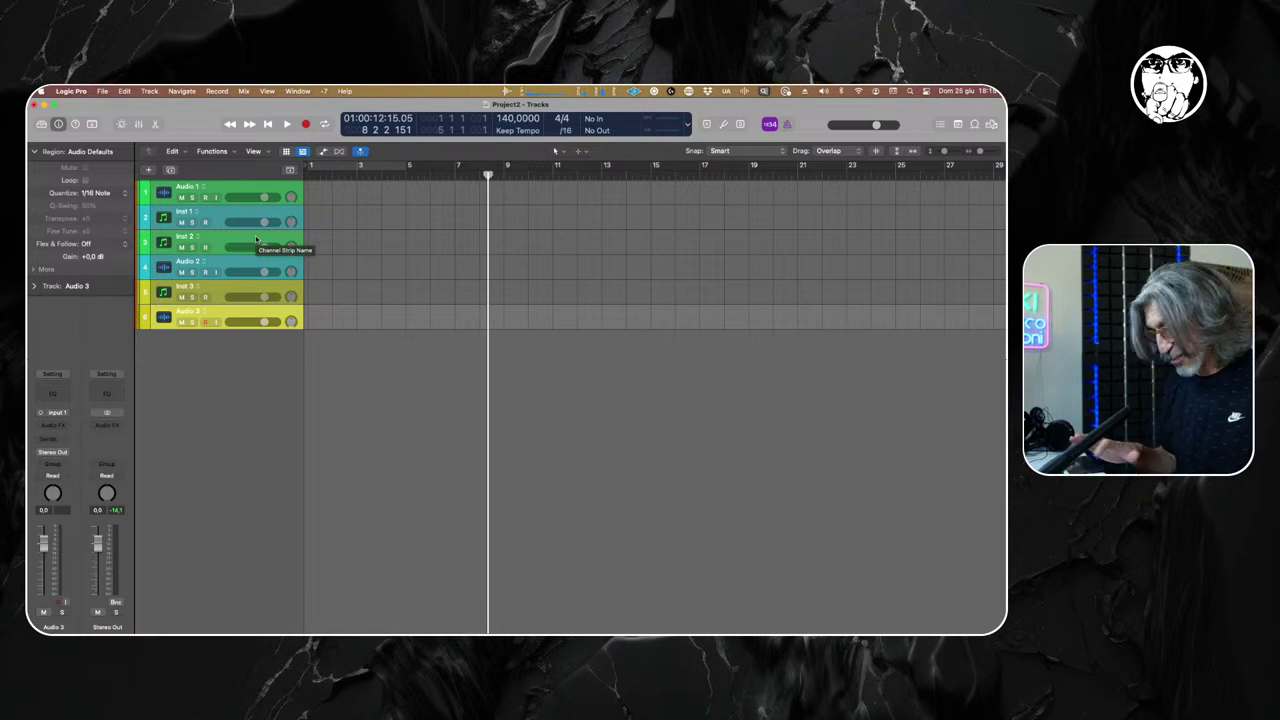
Try adding a Drummer track below Audio 3, undo it and close the editor.
key(alt+super+u)
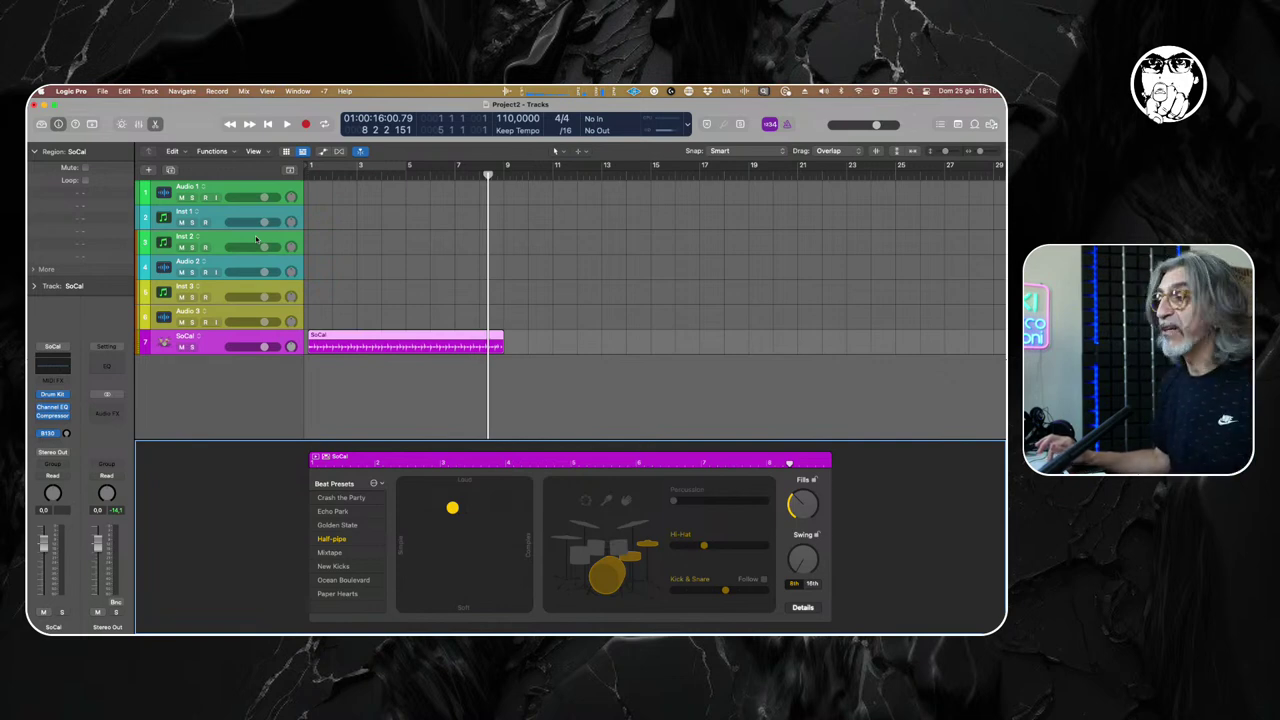
key(super+z)
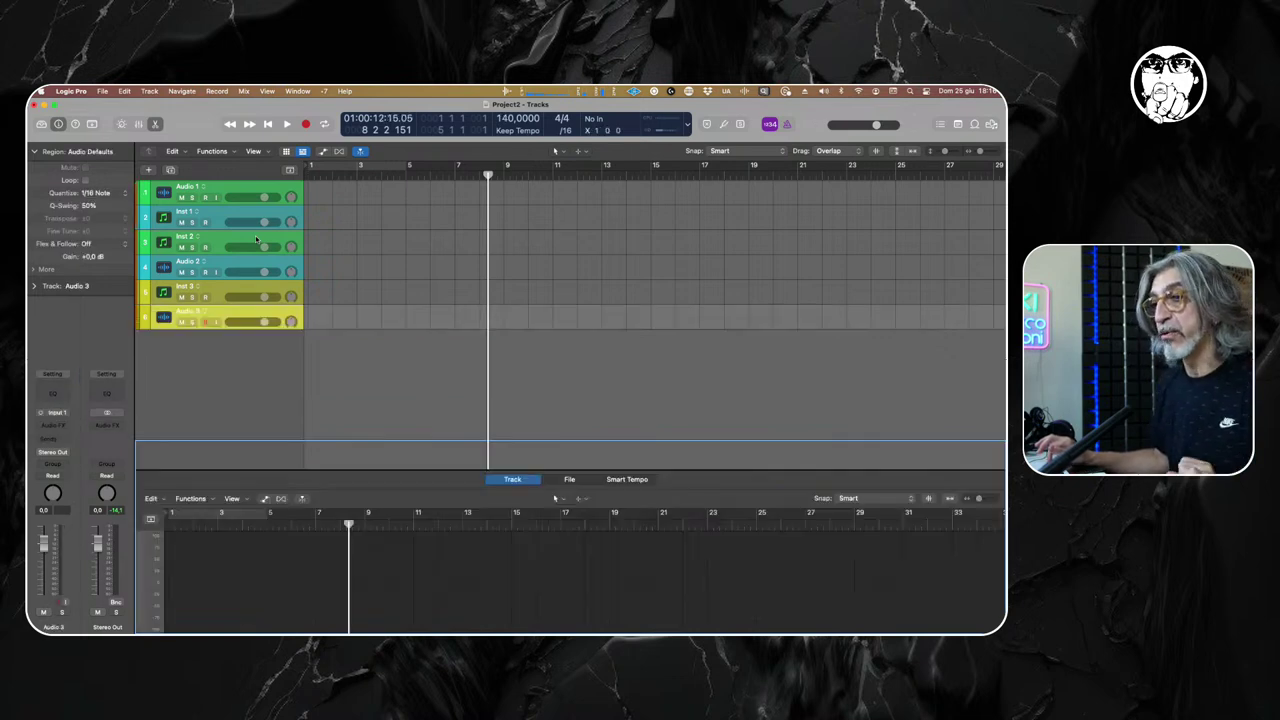
key(e)
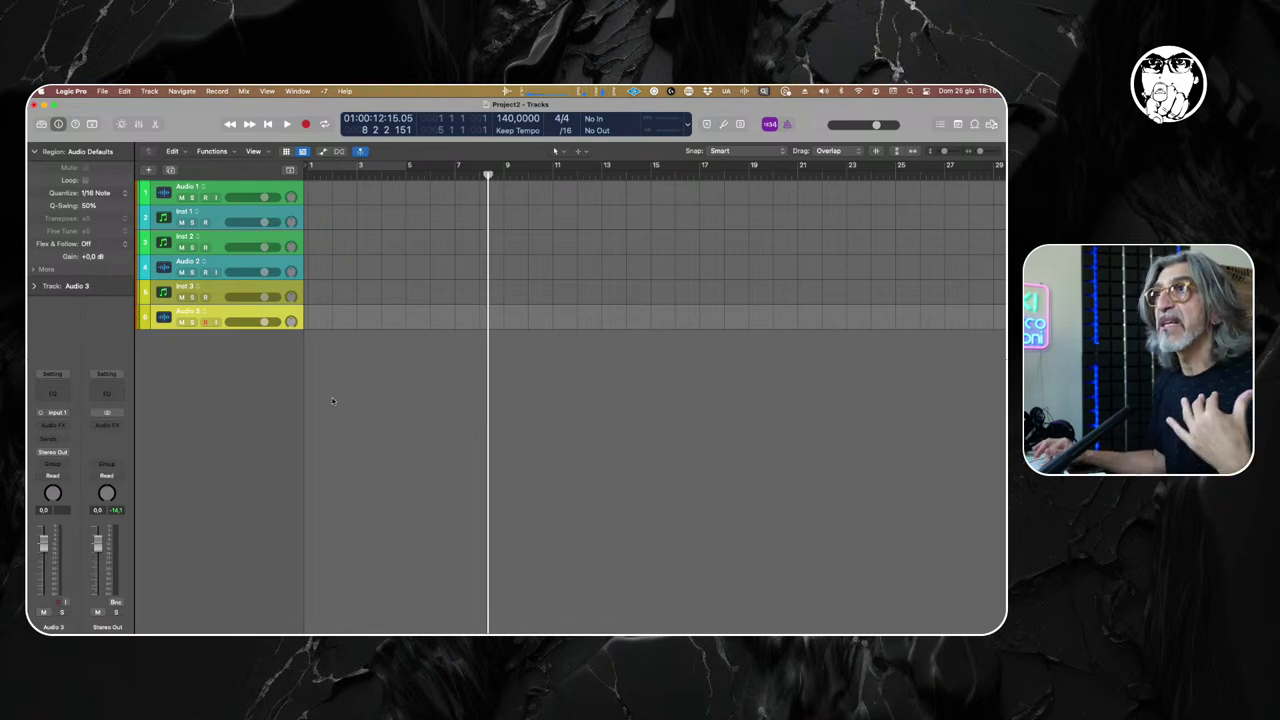
Create a MIDI region on the Inst 1 track at bar 3 and extend it to bar 11.
click(268, 201)
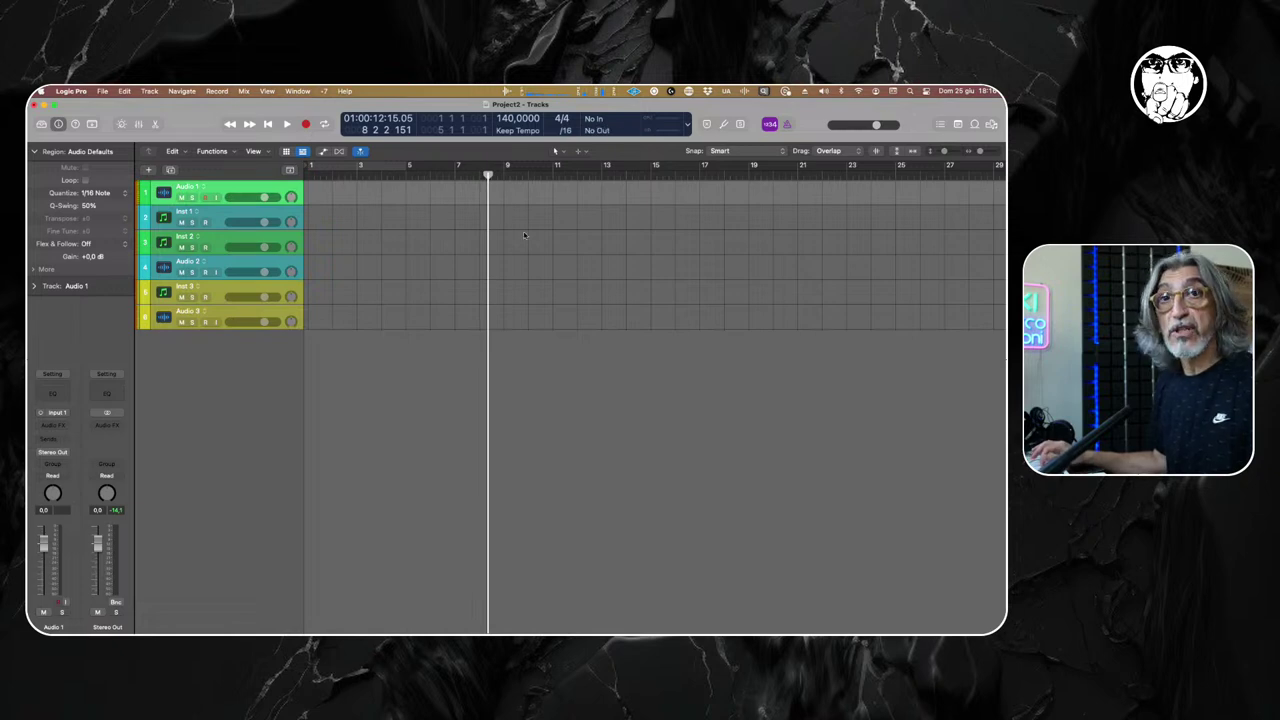
click(298, 222)
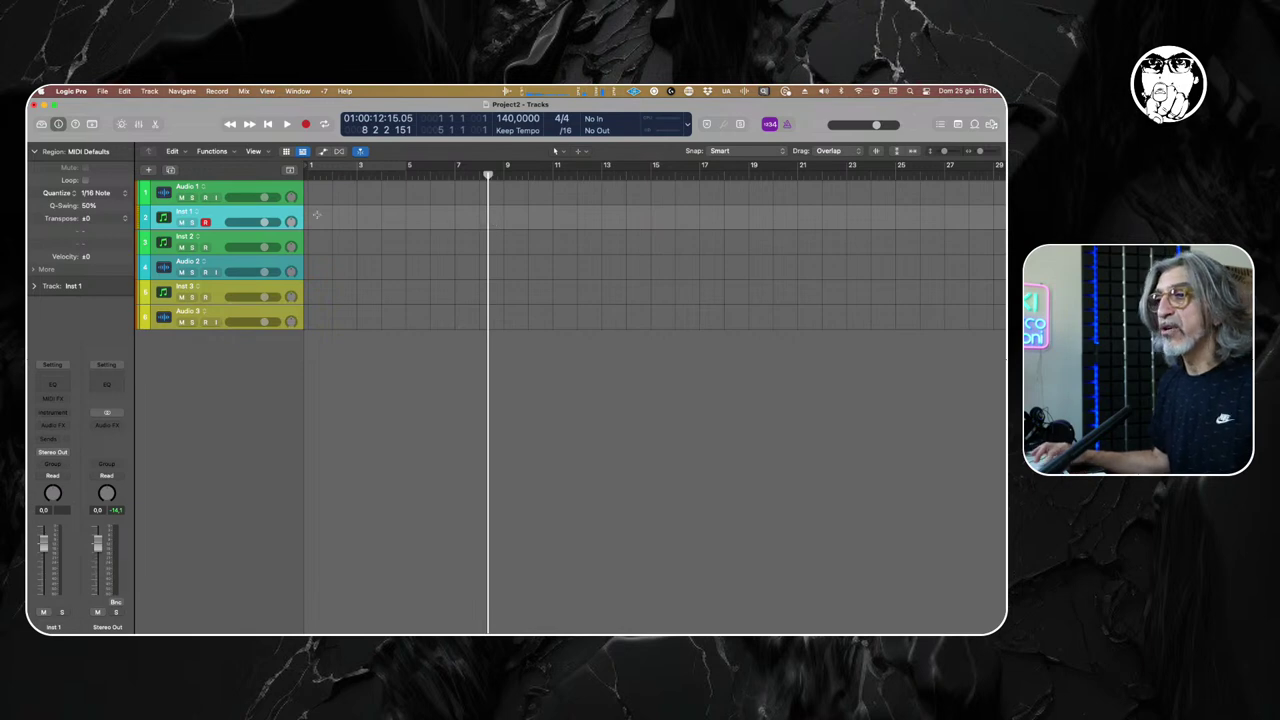
right_click(369, 216)
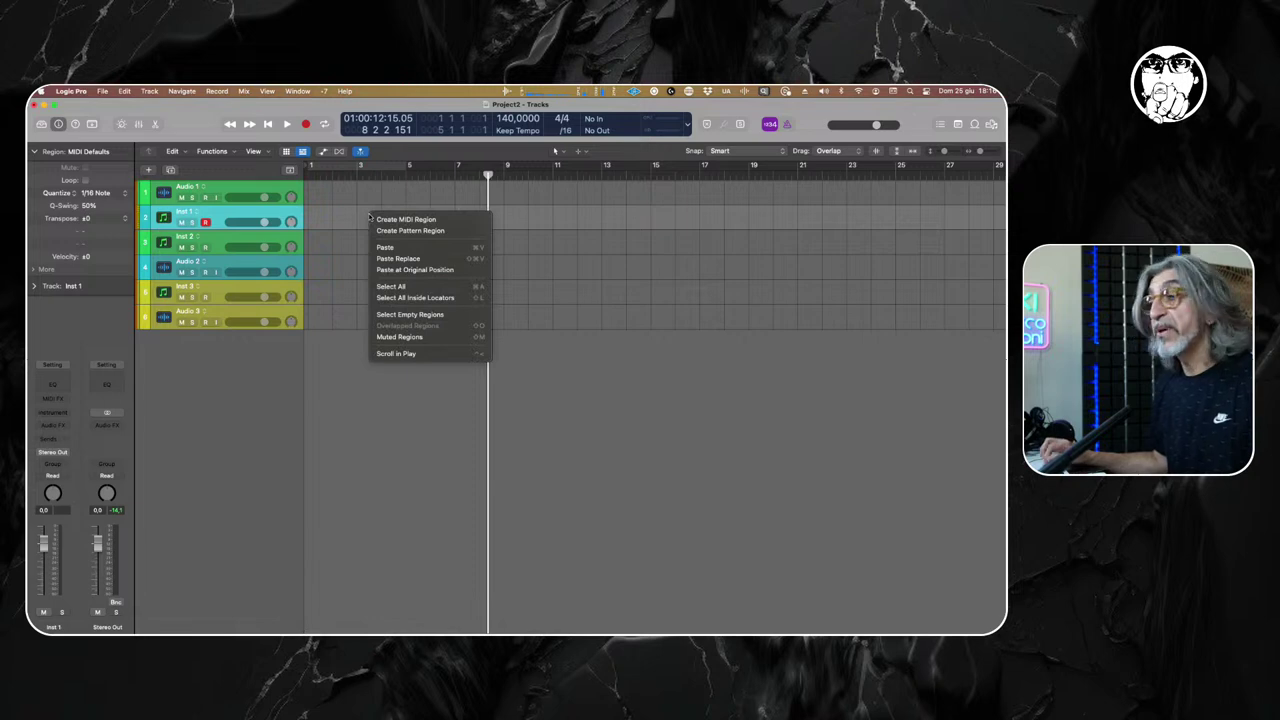
click(444, 221)
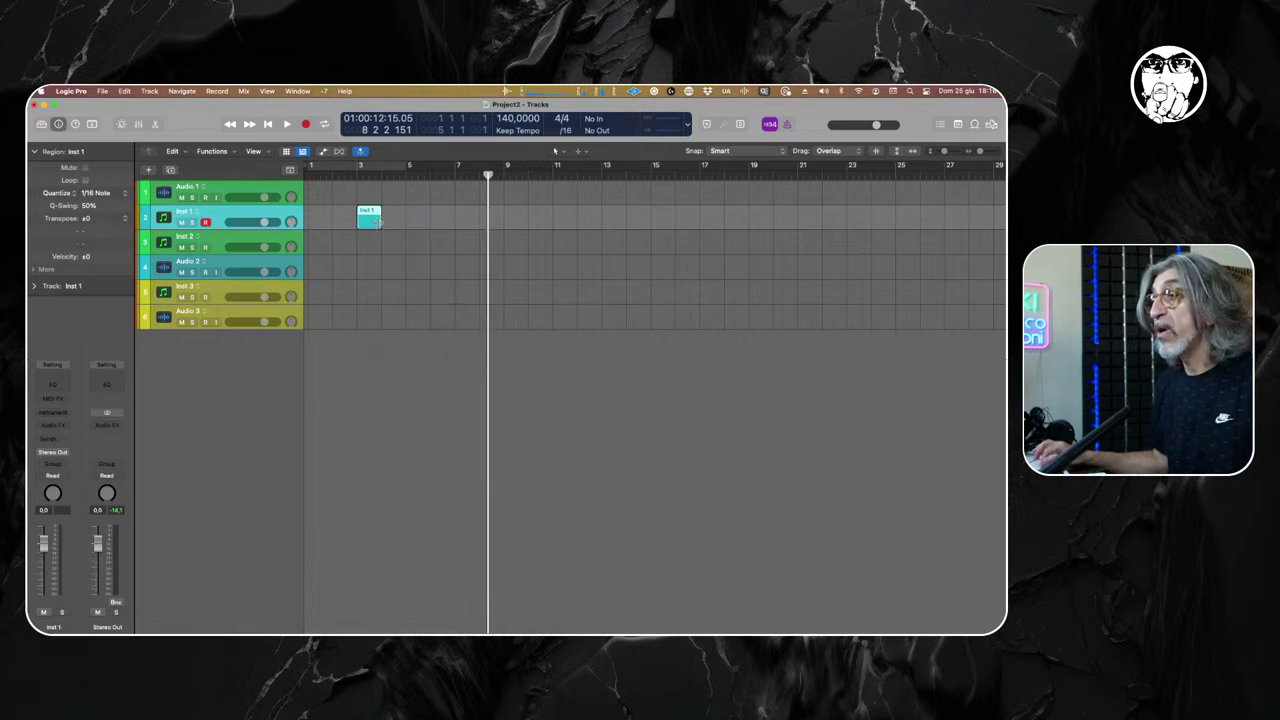
drag(379, 220, 552, 221)
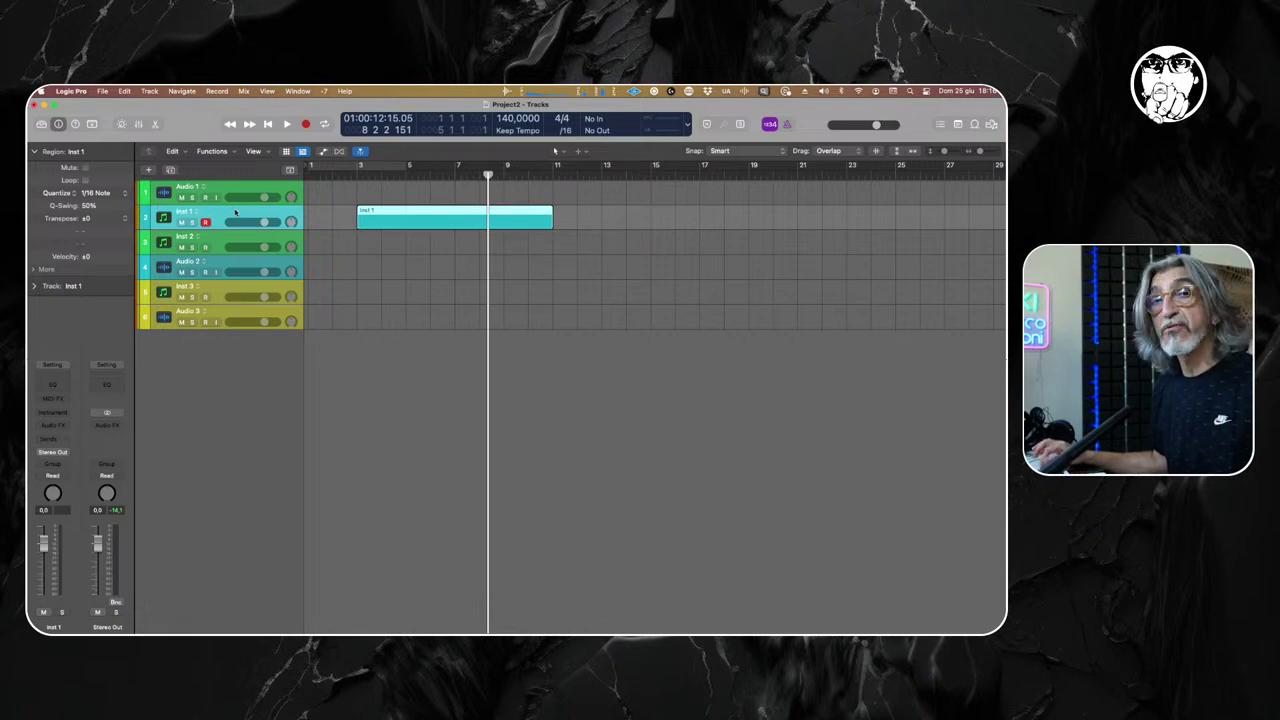
click(342, 216)
click(418, 217)
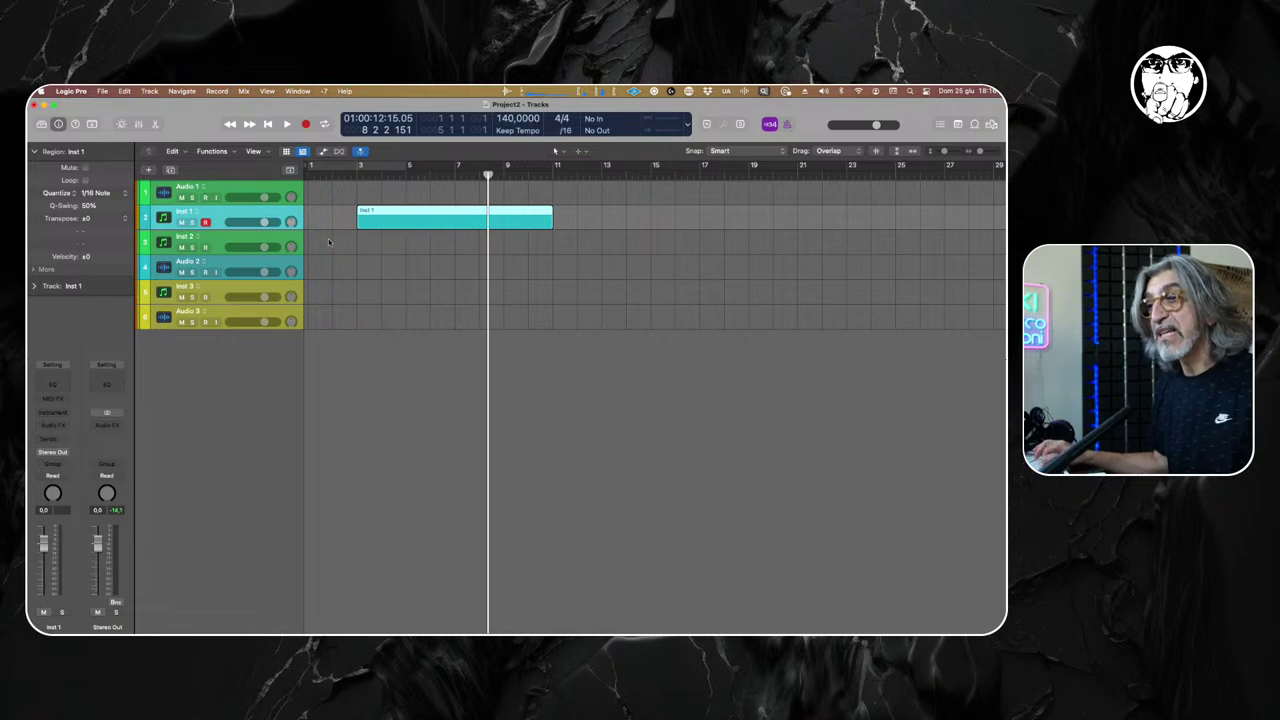
Create a second MIDI region on Inst 1 at bar 14 and lengthen it to about bar 22.
right_click(646, 216)
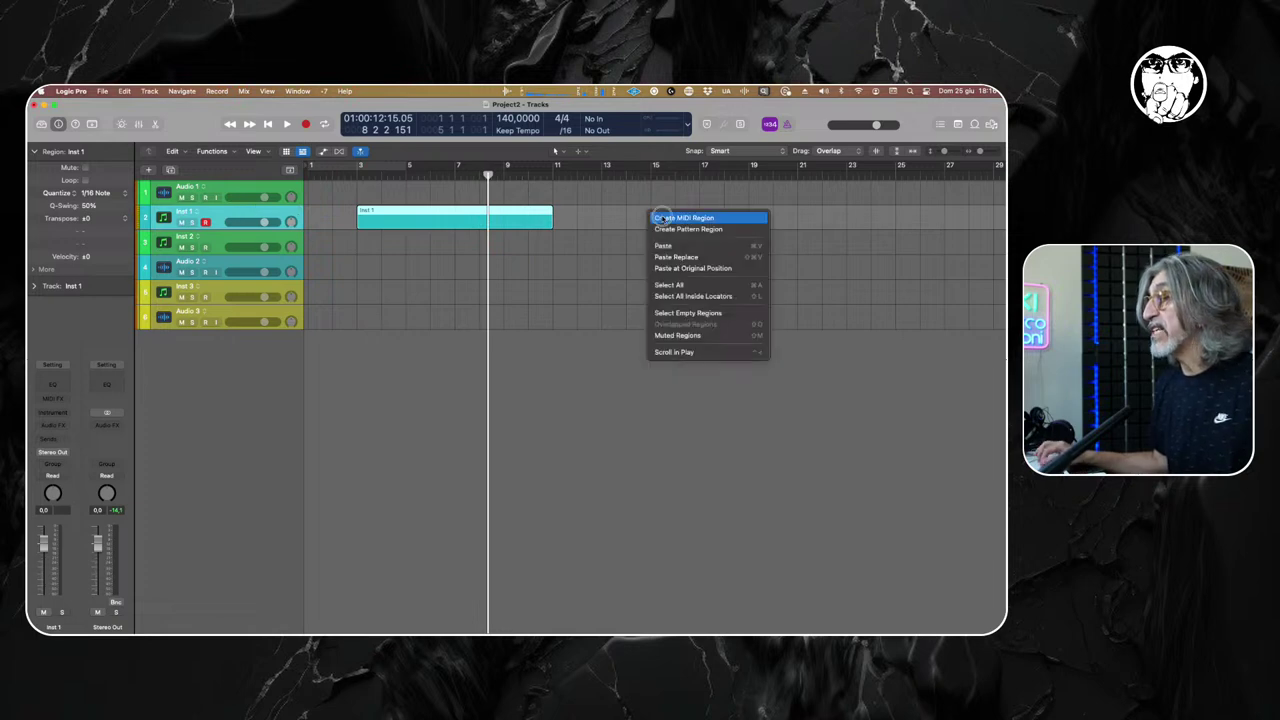
click(660, 218)
drag(650, 211, 717, 218)
key(super+z)
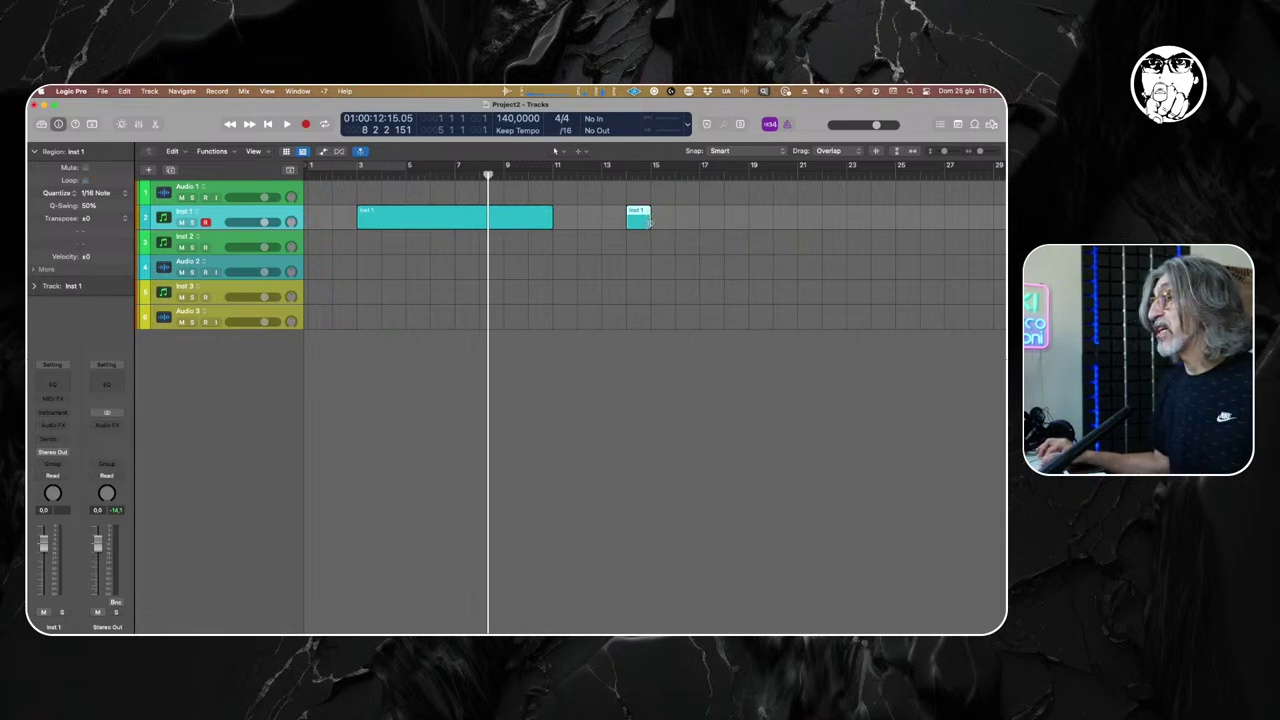
drag(650, 222, 815, 220)
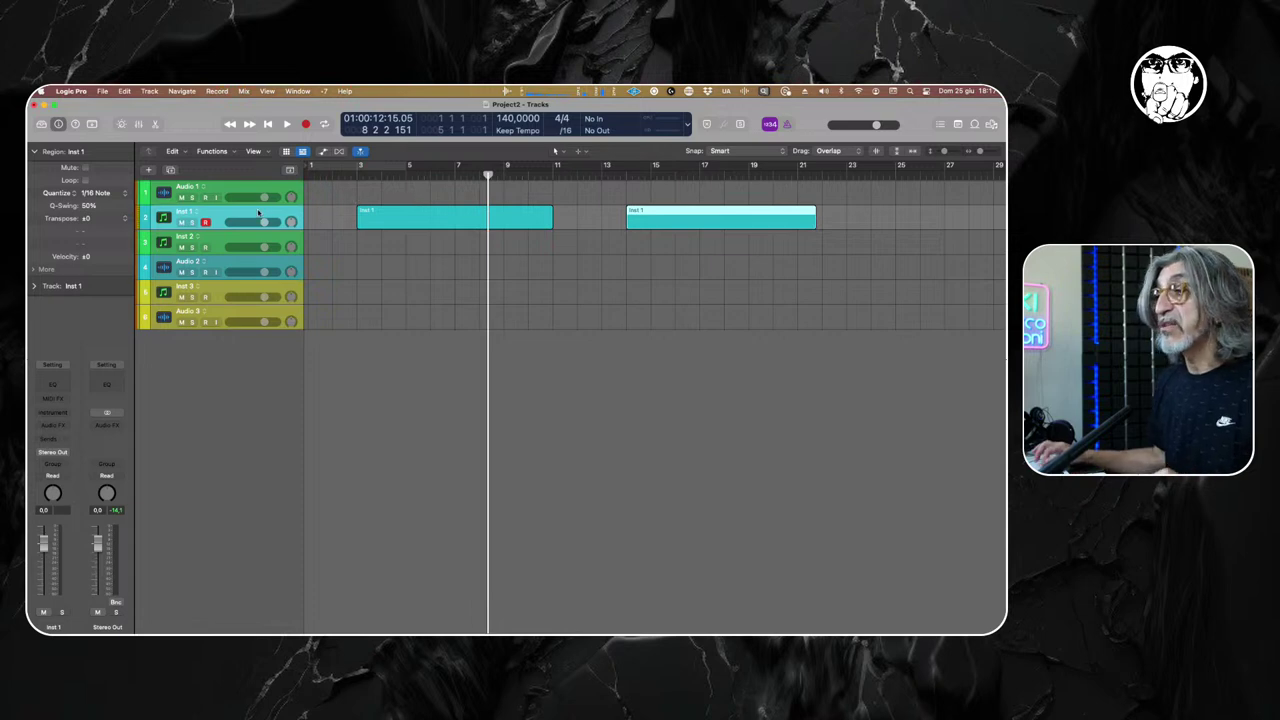
Delete both MIDI regions on Inst 1 and remove the four tracks below it, keeping Audio 1 and Inst 1.
shift+click(449, 222)
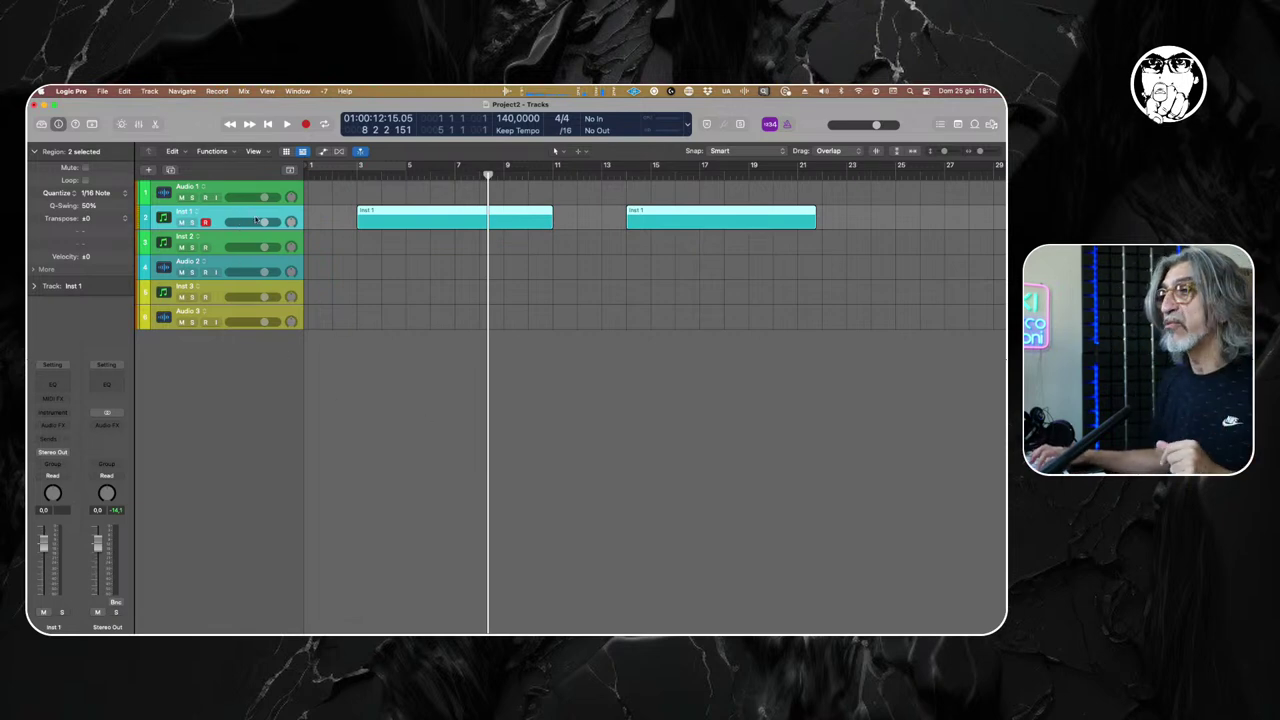
key(Delete)
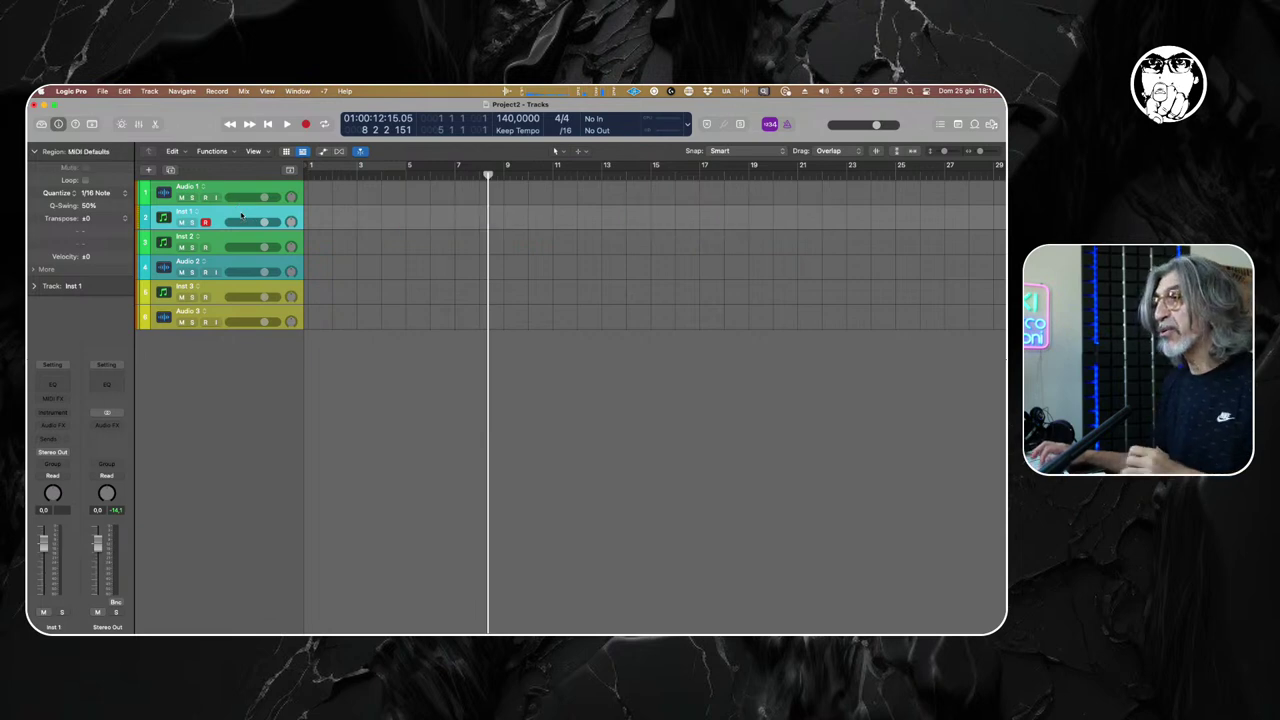
click(224, 316)
key(super+BackSpace)
key(super+BackSpace)
key(super+BackSpace)
key(super+BackSpace)
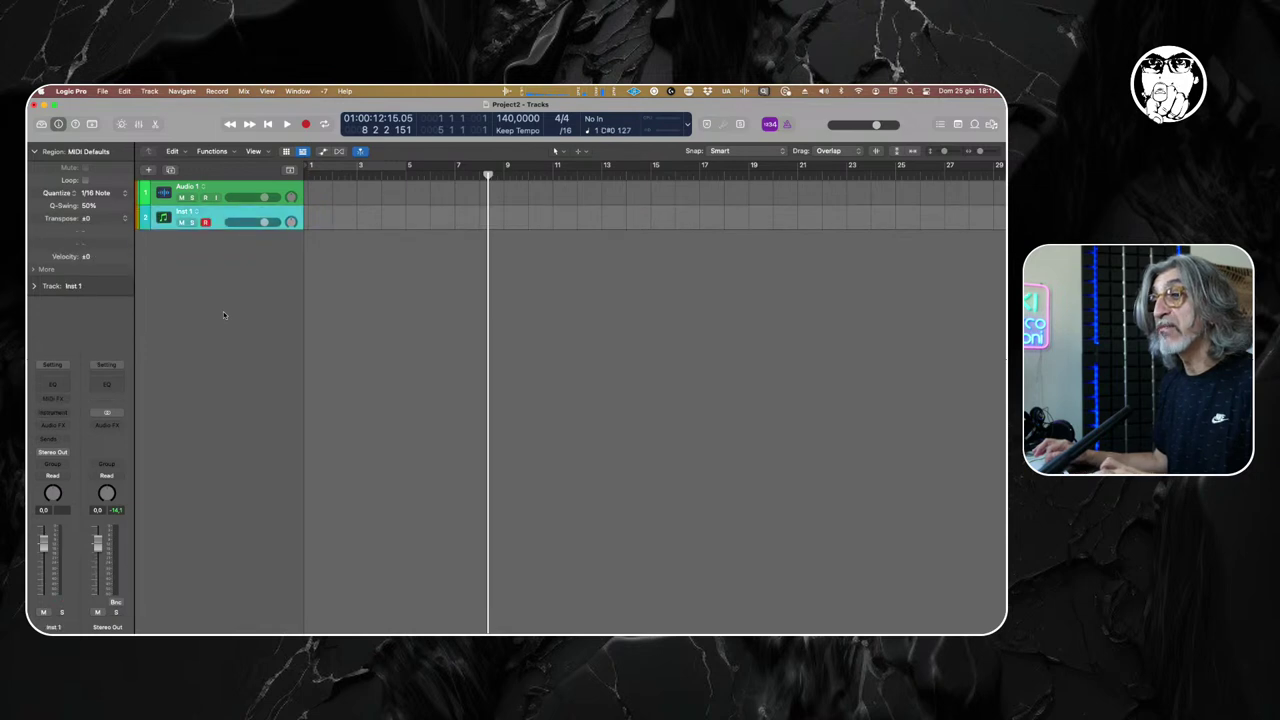
Review the General, Synchronization and Metronome pages of the project settings, including the MIDI sync options, and close them.
key(Up)
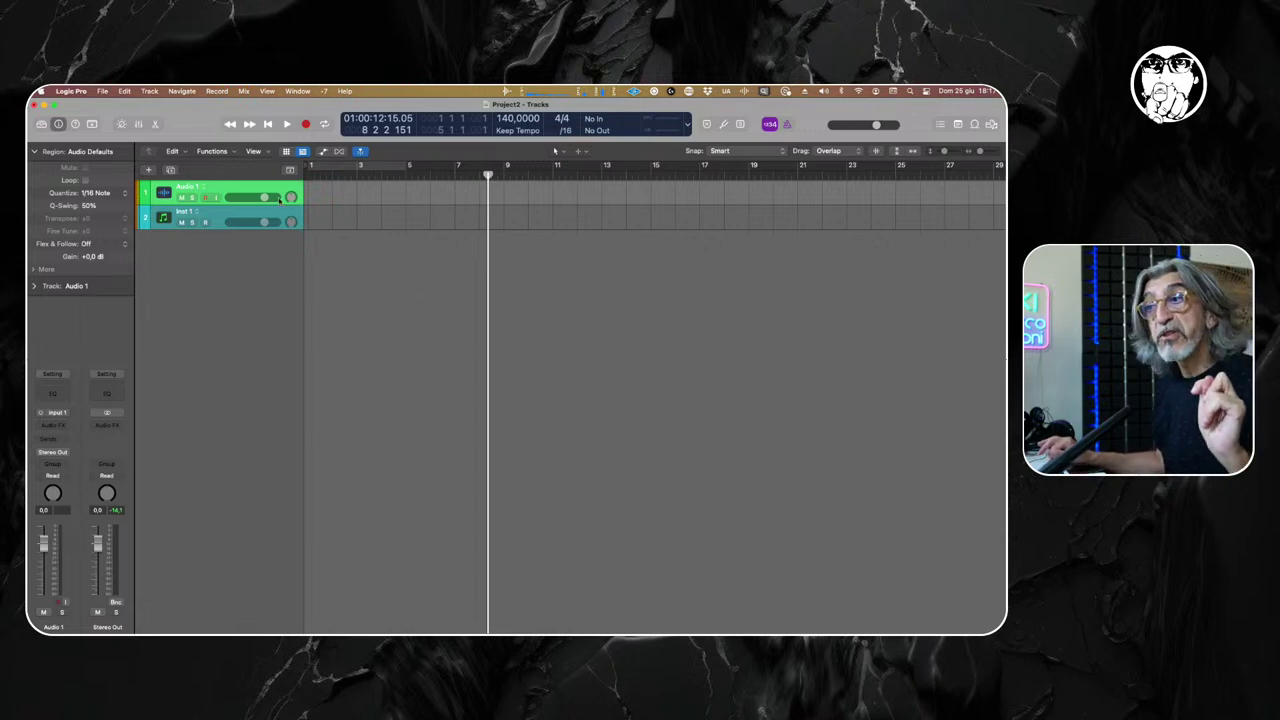
click(105, 92)
mouse_move(138, 265)
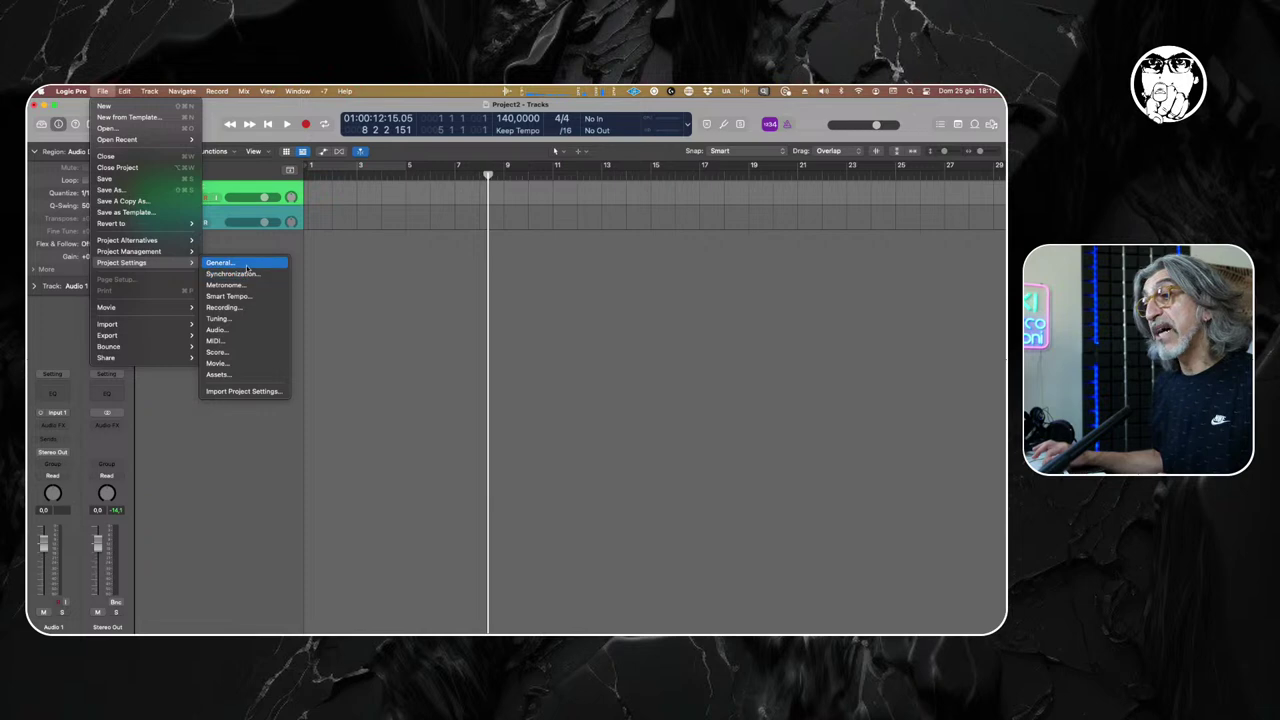
click(222, 262)
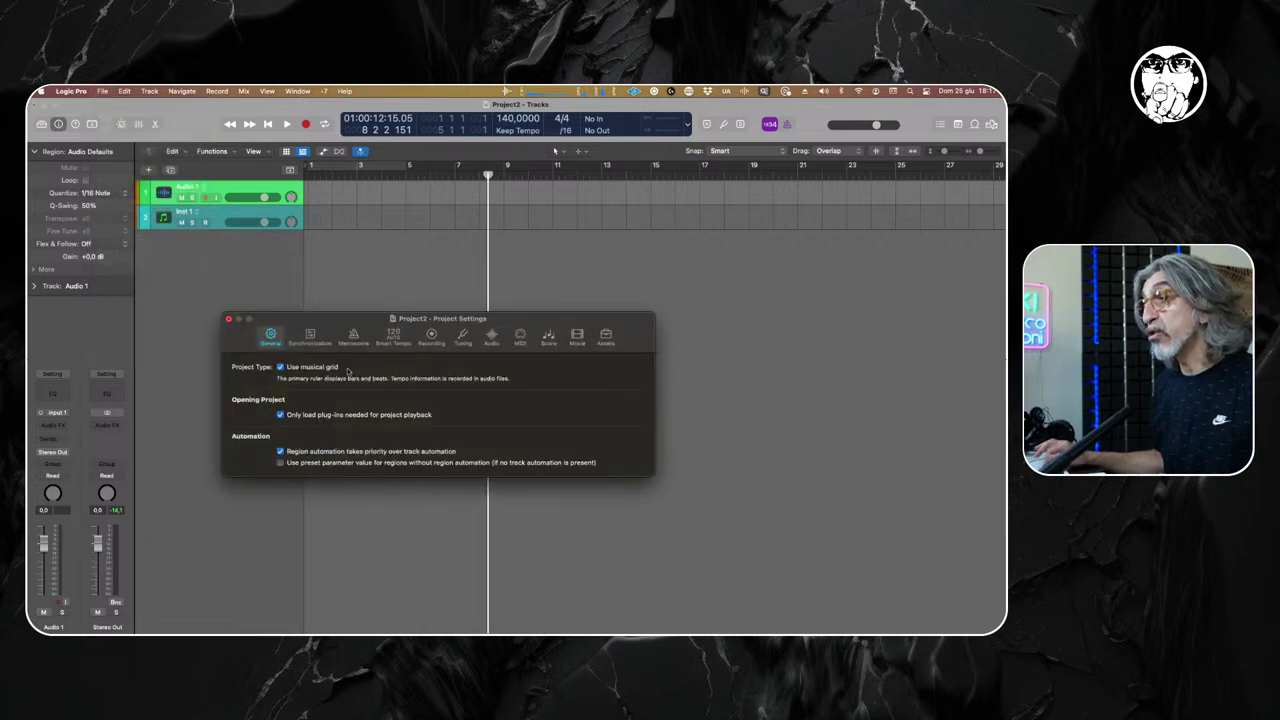
click(310, 336)
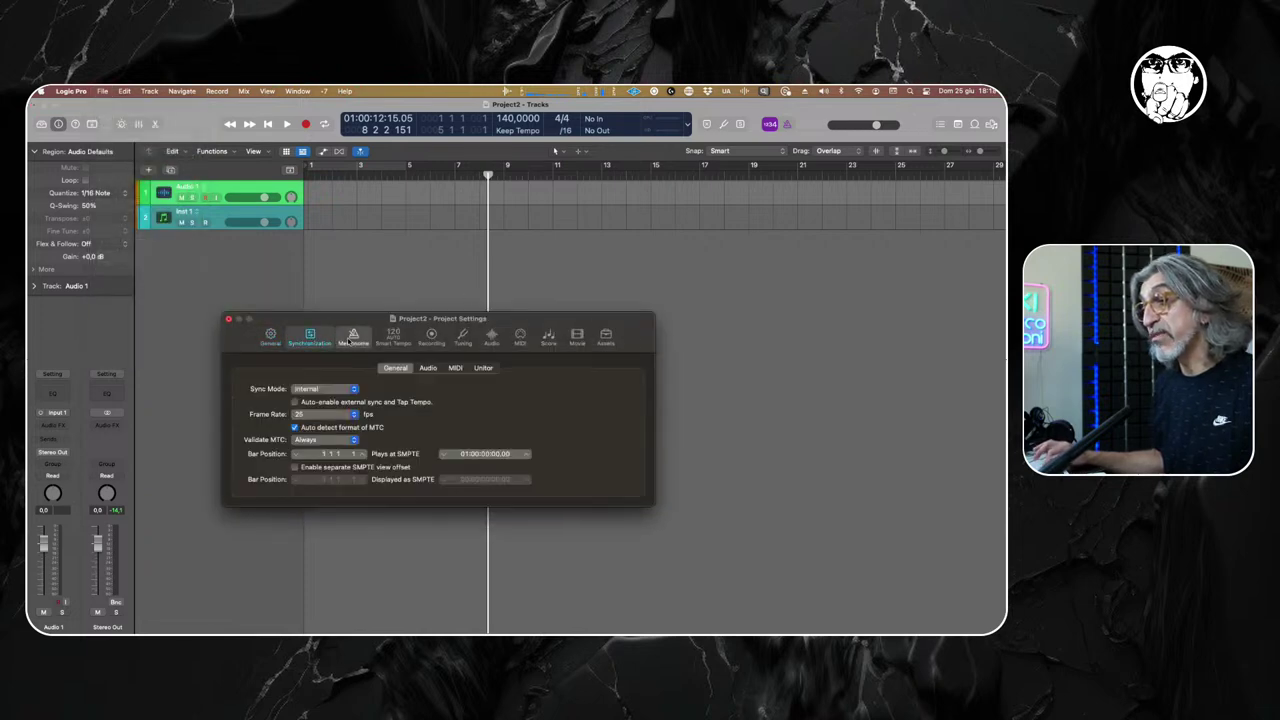
click(352, 336)
click(310, 336)
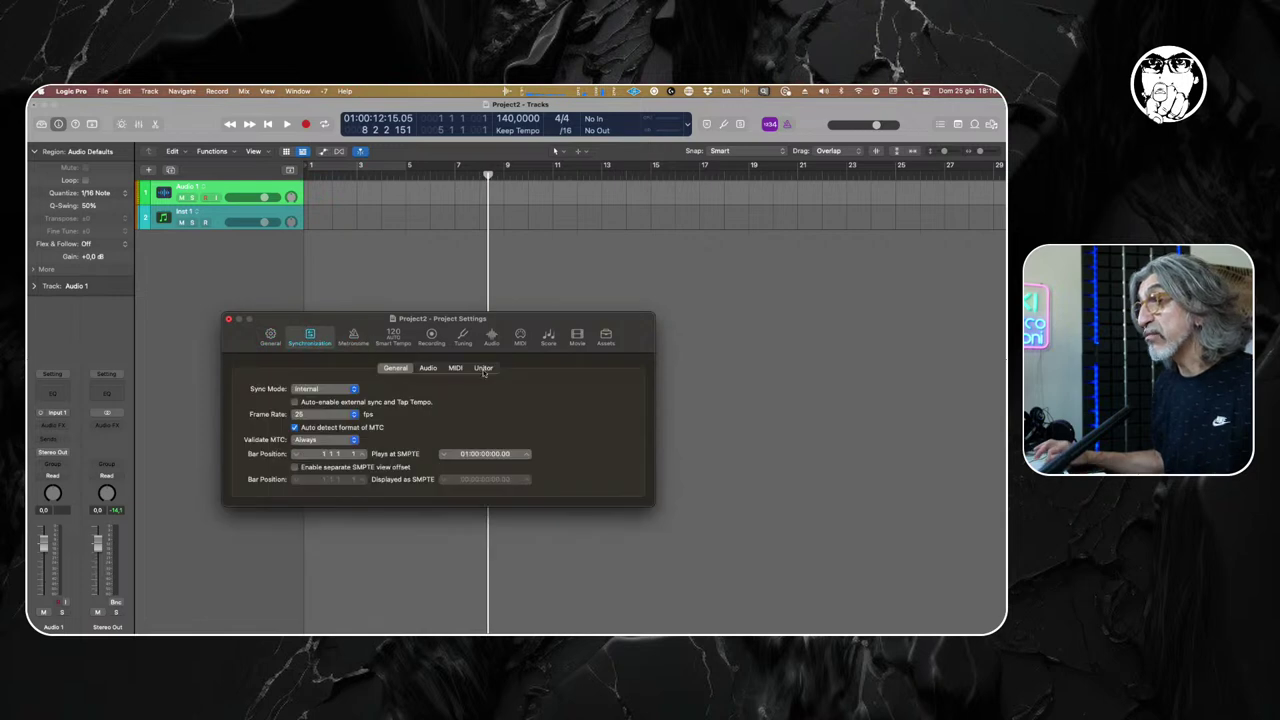
click(428, 368)
click(455, 368)
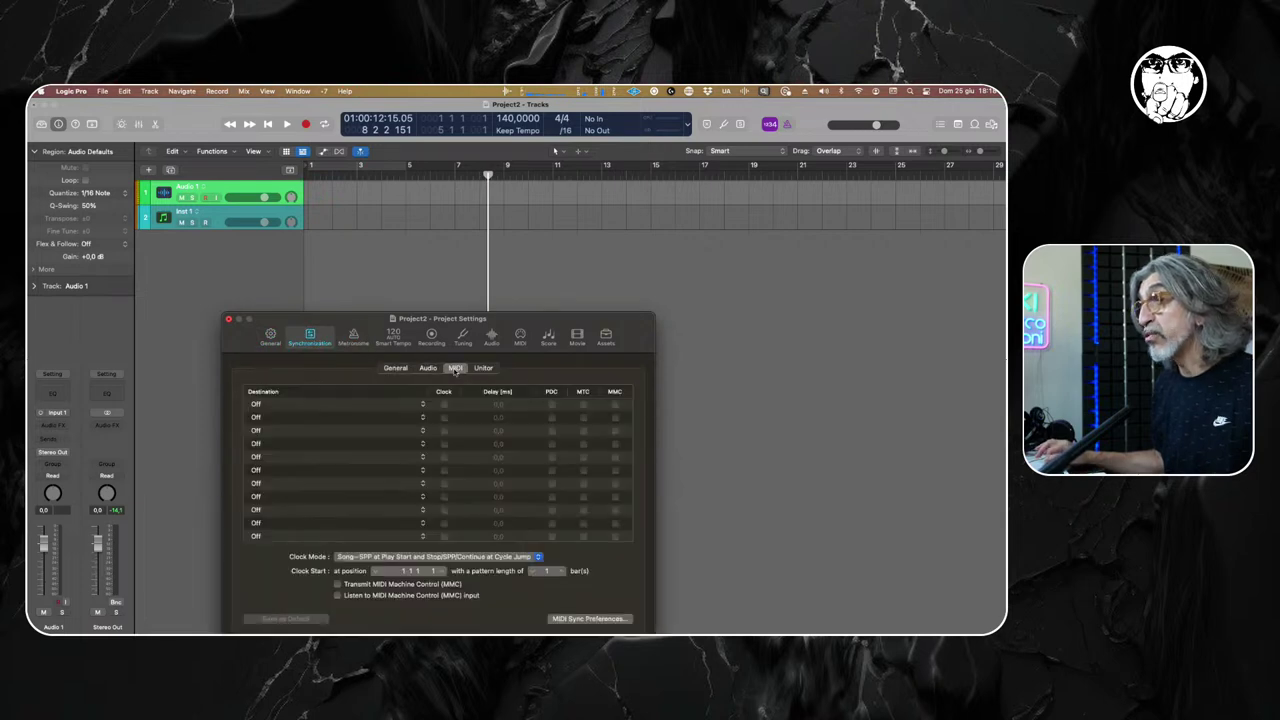
click(352, 336)
drag(367, 318, 358, 221)
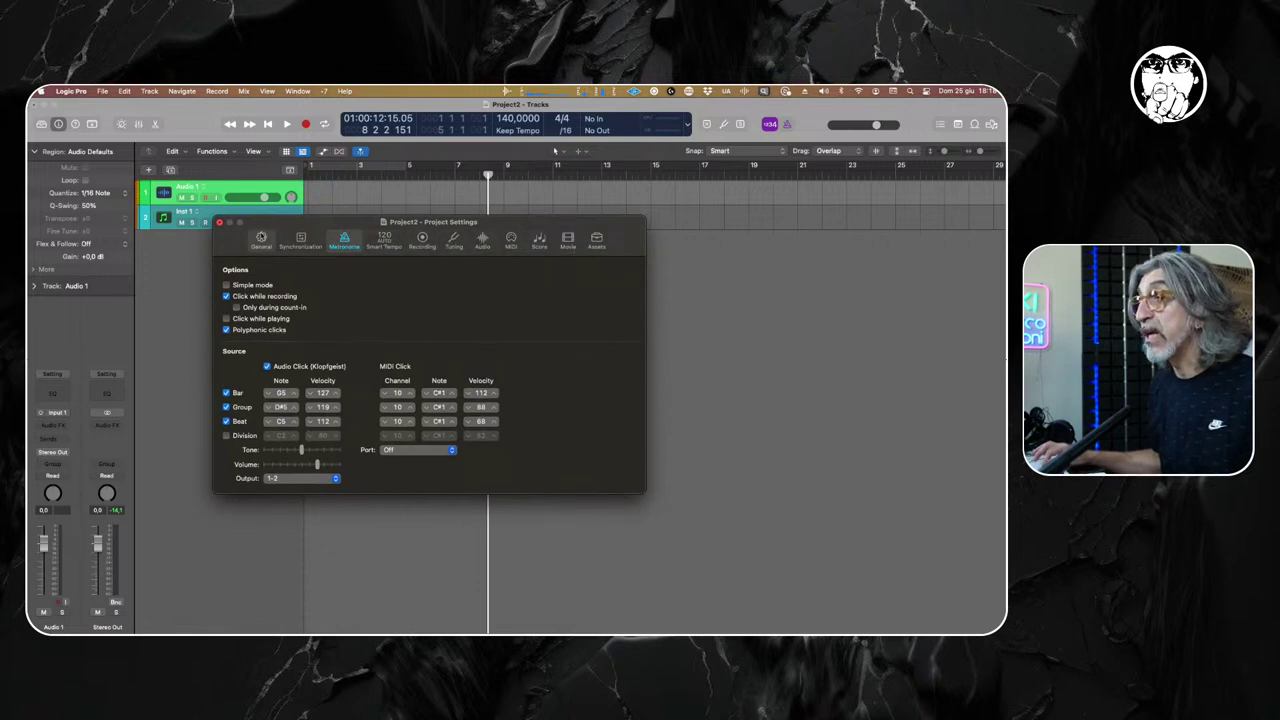
click(219, 222)
Examine the Display preferences for tracks, including track colours, background and grid lines, and close the preferences.
click(71, 91)
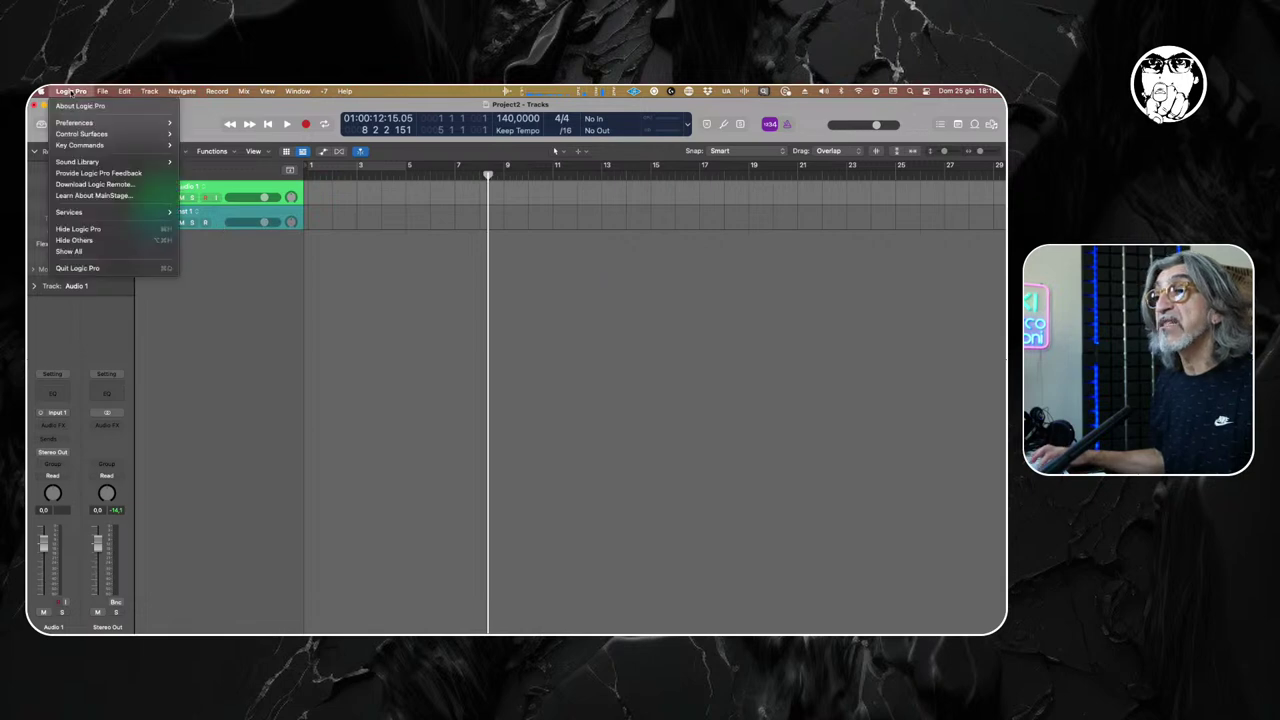
mouse_move(90, 123)
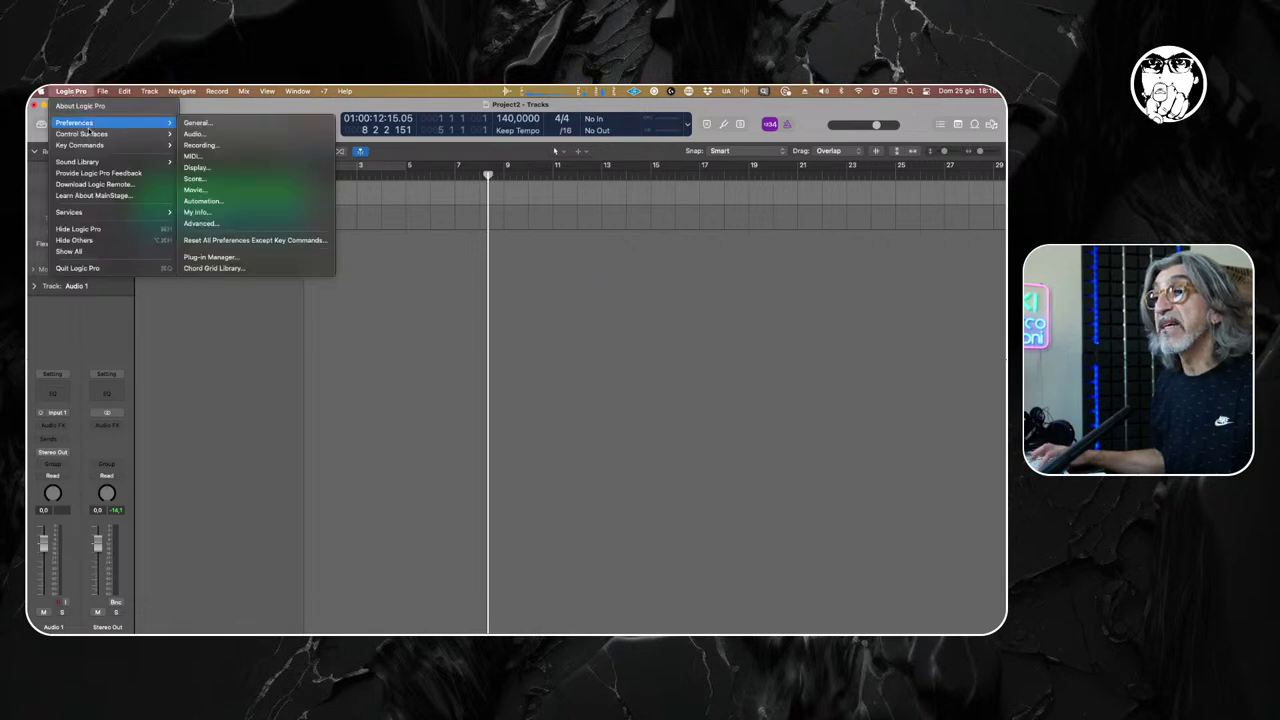
click(210, 167)
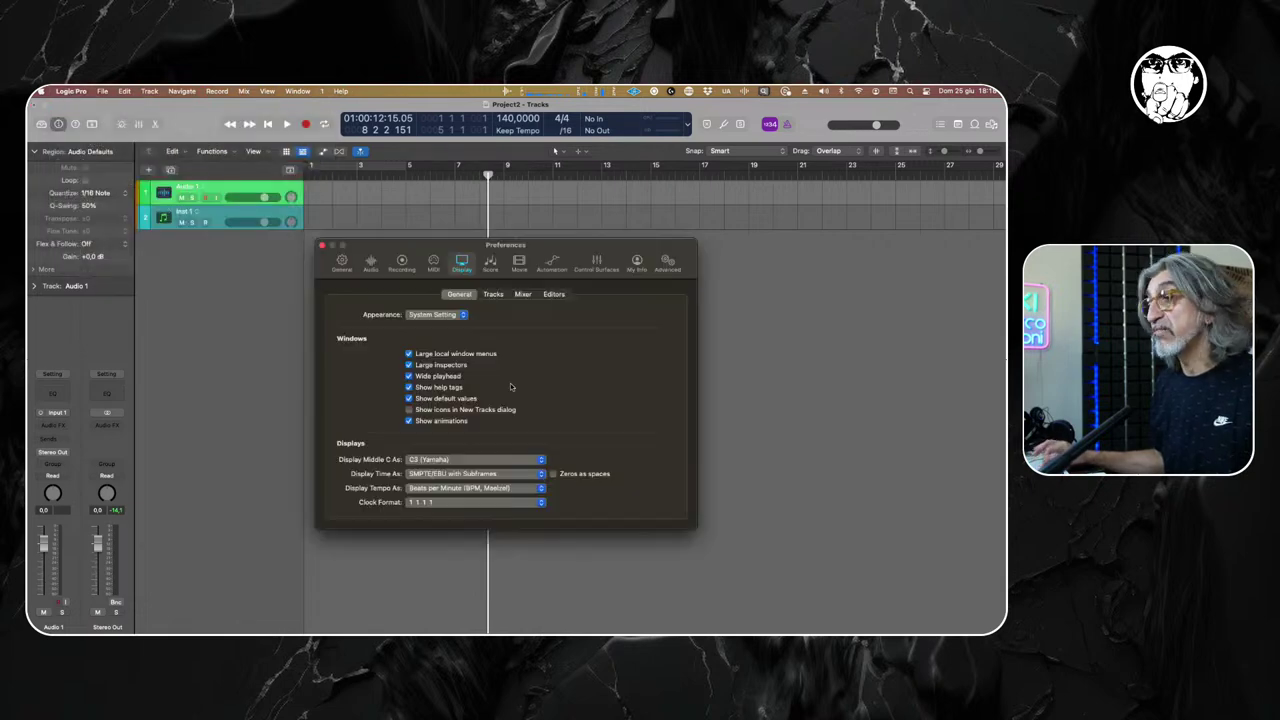
click(493, 294)
drag(444, 247, 364, 237)
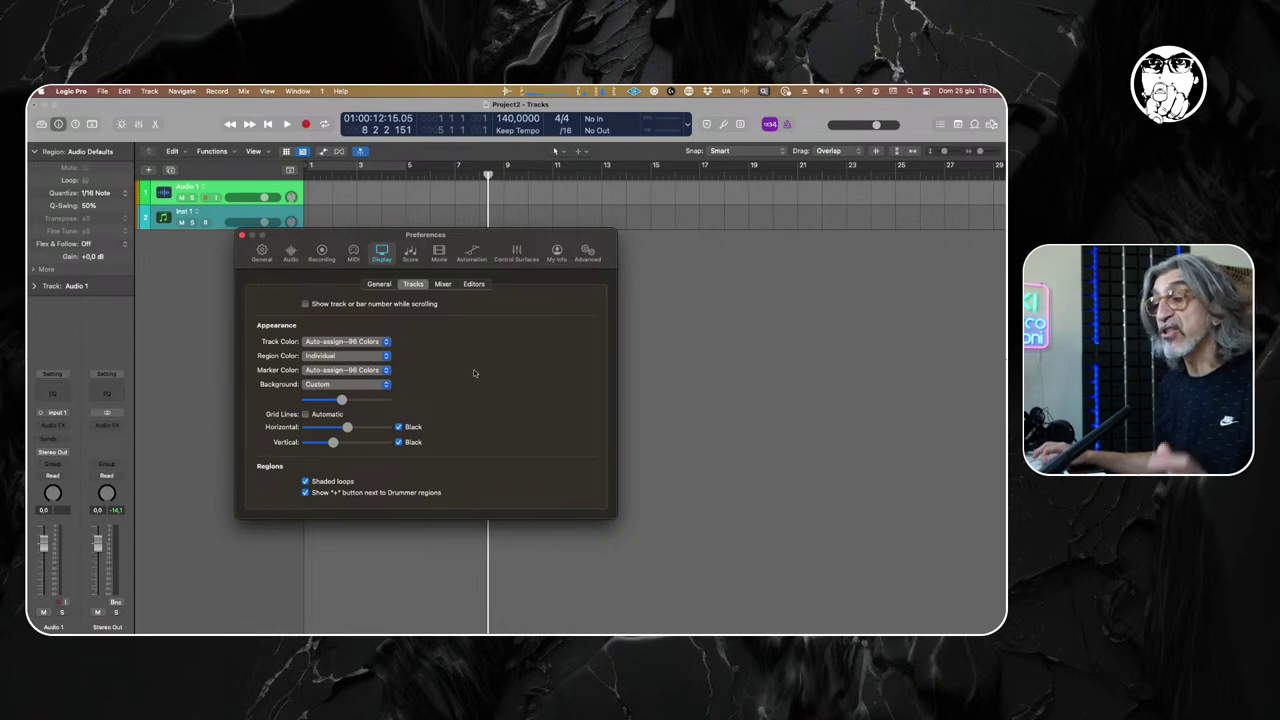
click(241, 235)
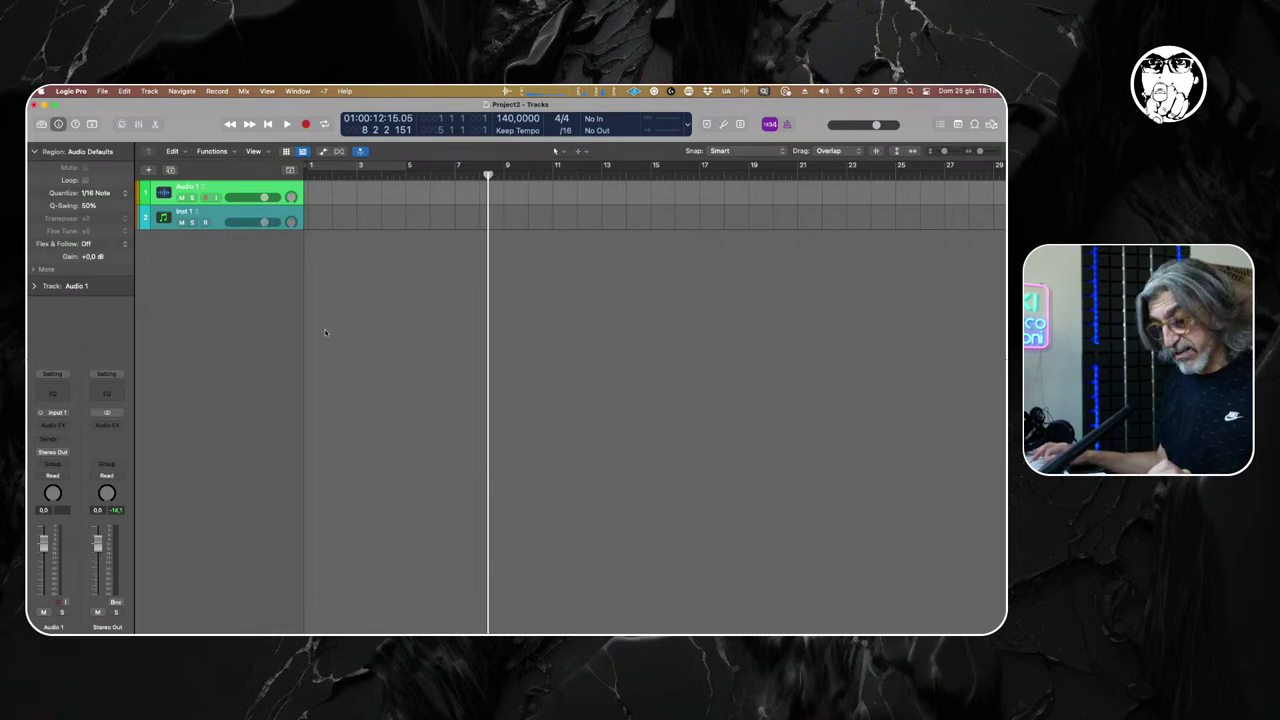
Show the mixer below the tracks area and hide it again.
key(x)
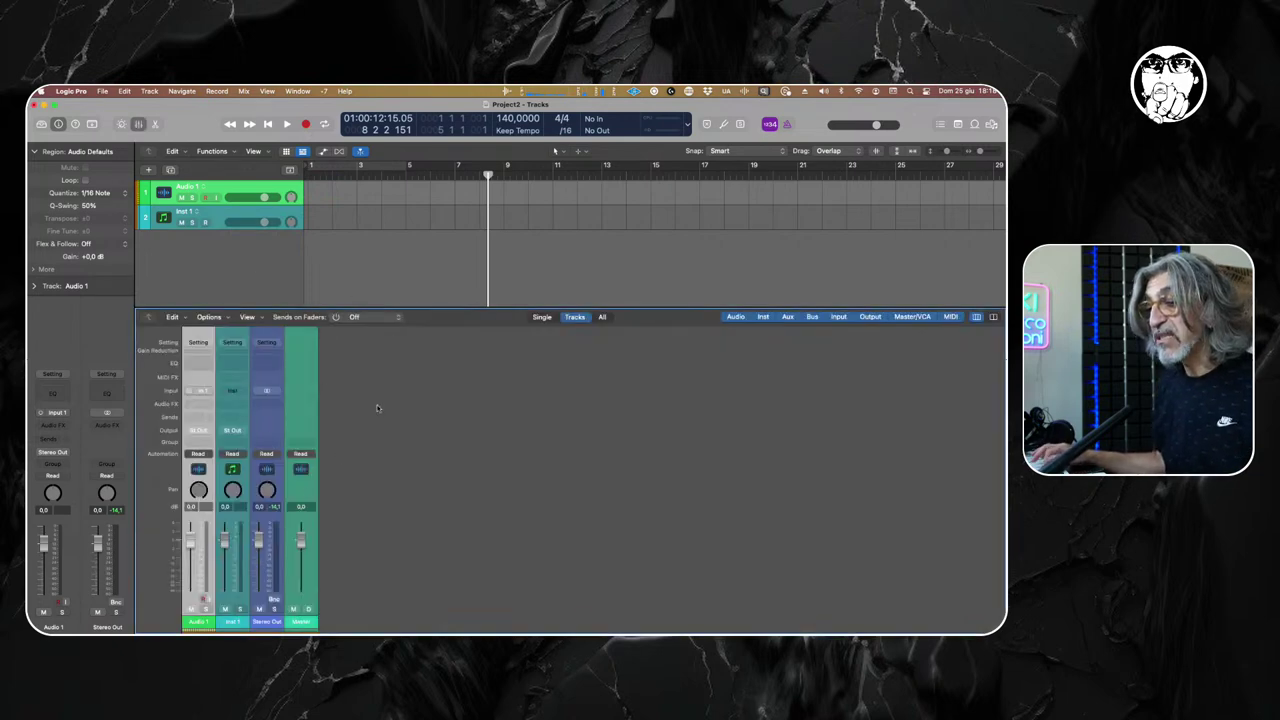
click(370, 261)
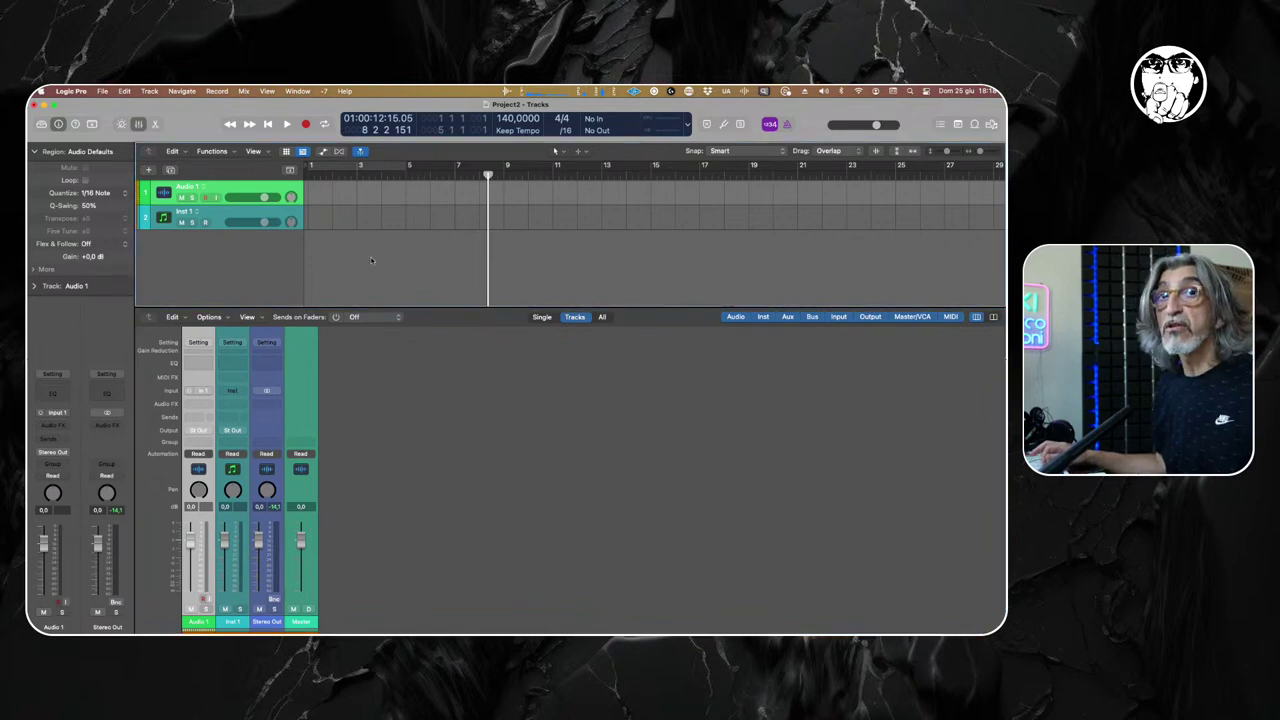
key(x)
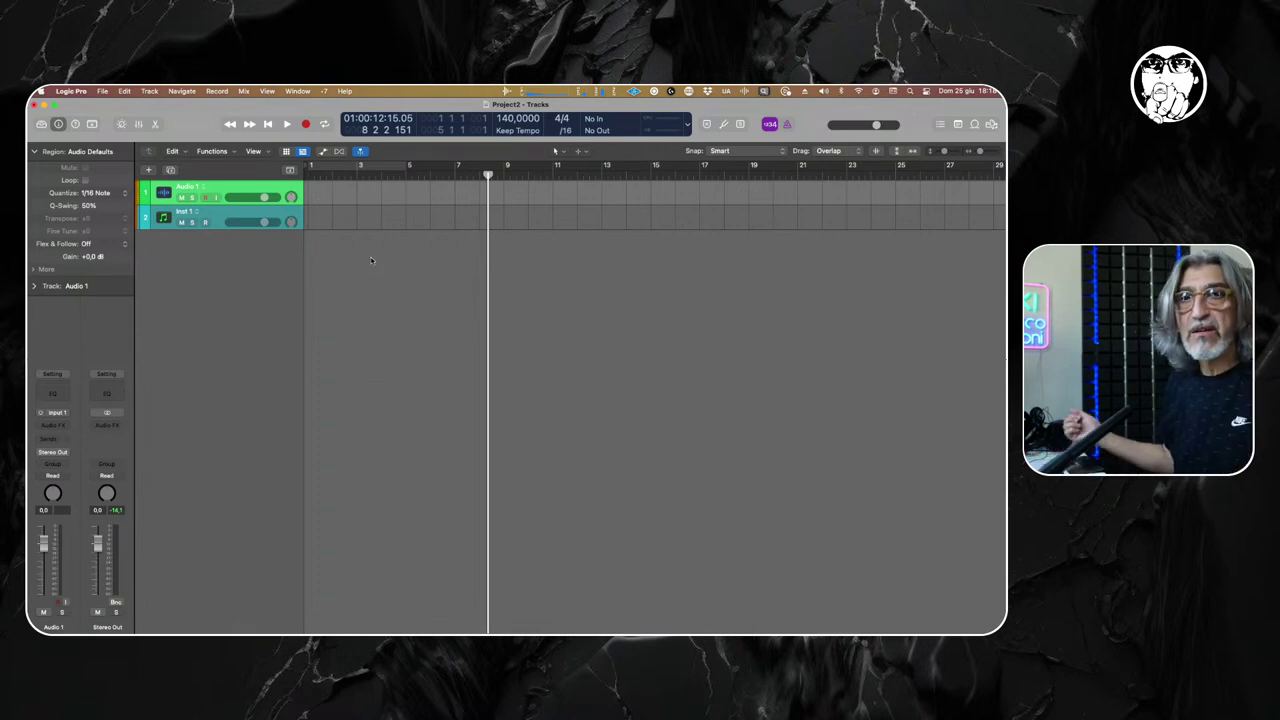
Select Audio 1, show the loop browser and look through the list of Apple Loops.
click(235, 212)
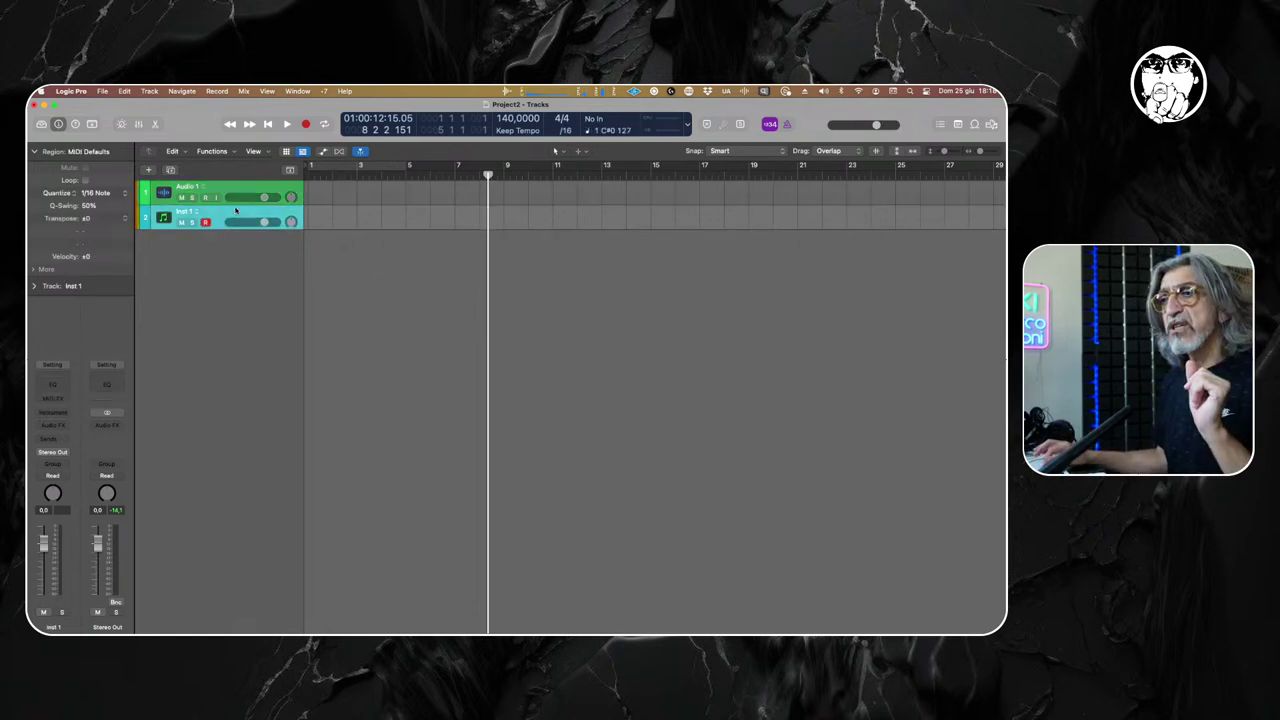
click(241, 188)
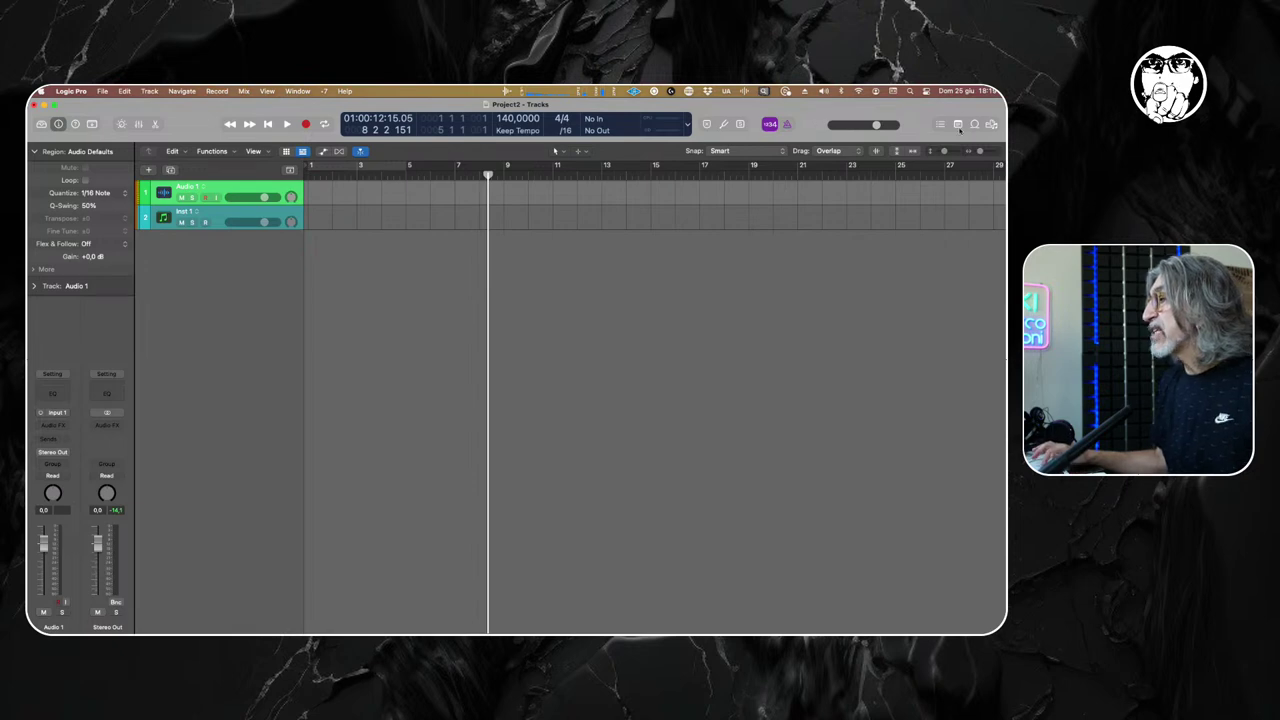
click(974, 124)
click(974, 124)
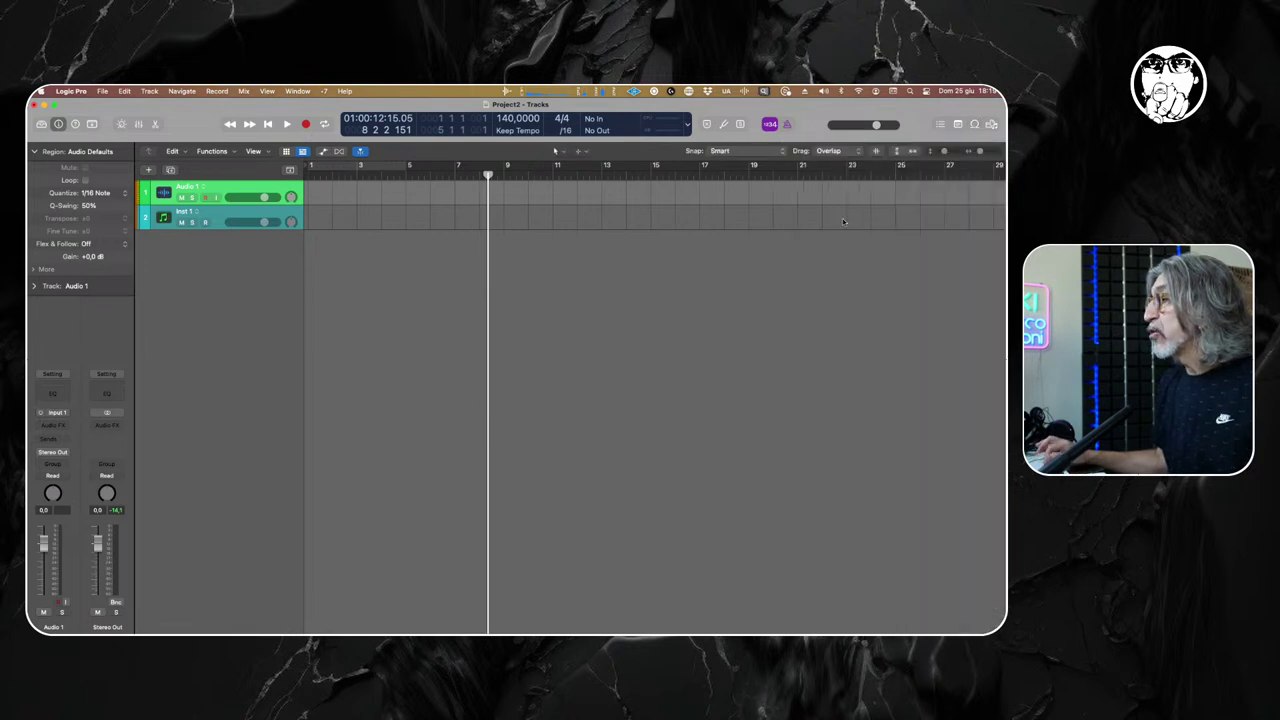
key(o)
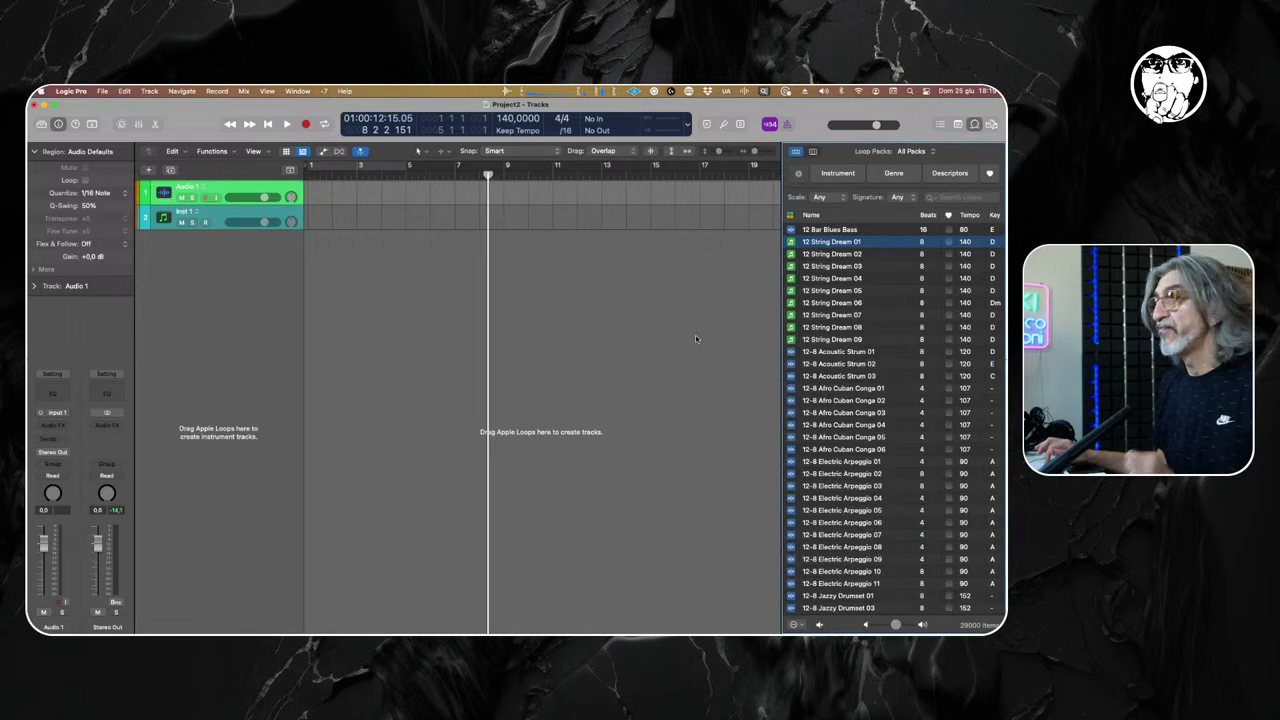
scroll(898, 352, down, 10)
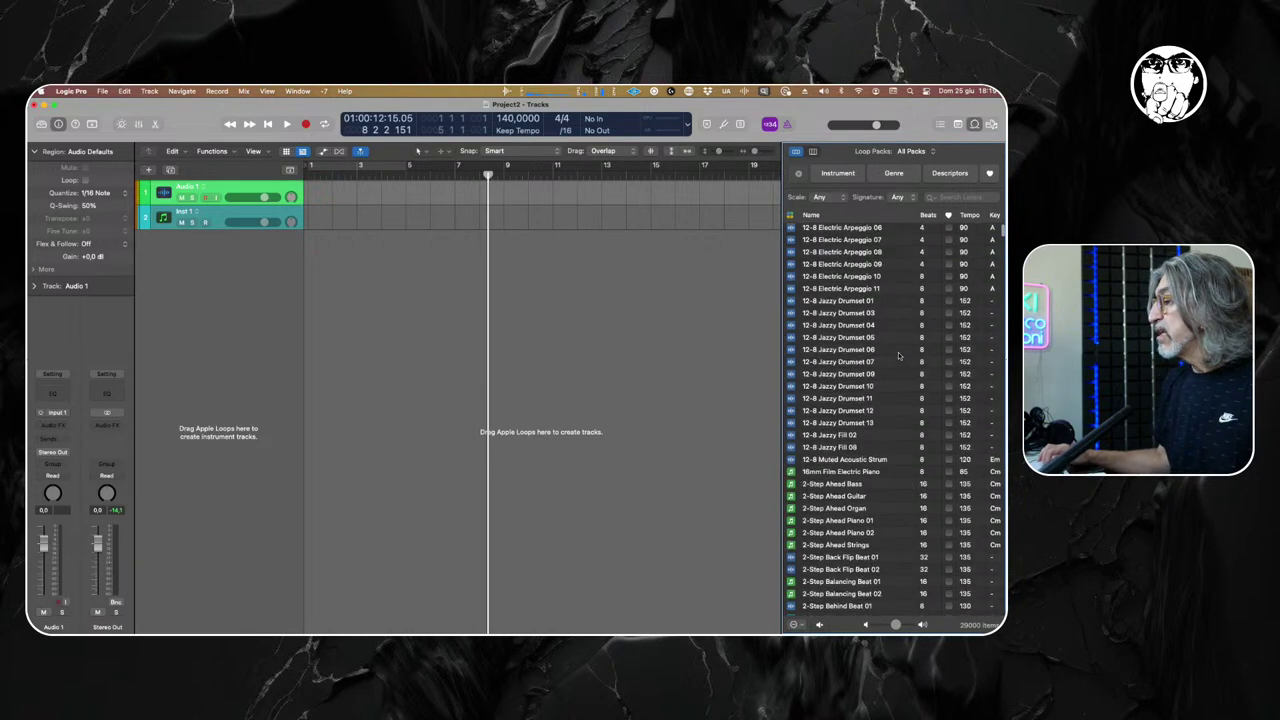
scroll(898, 352, up, 10)
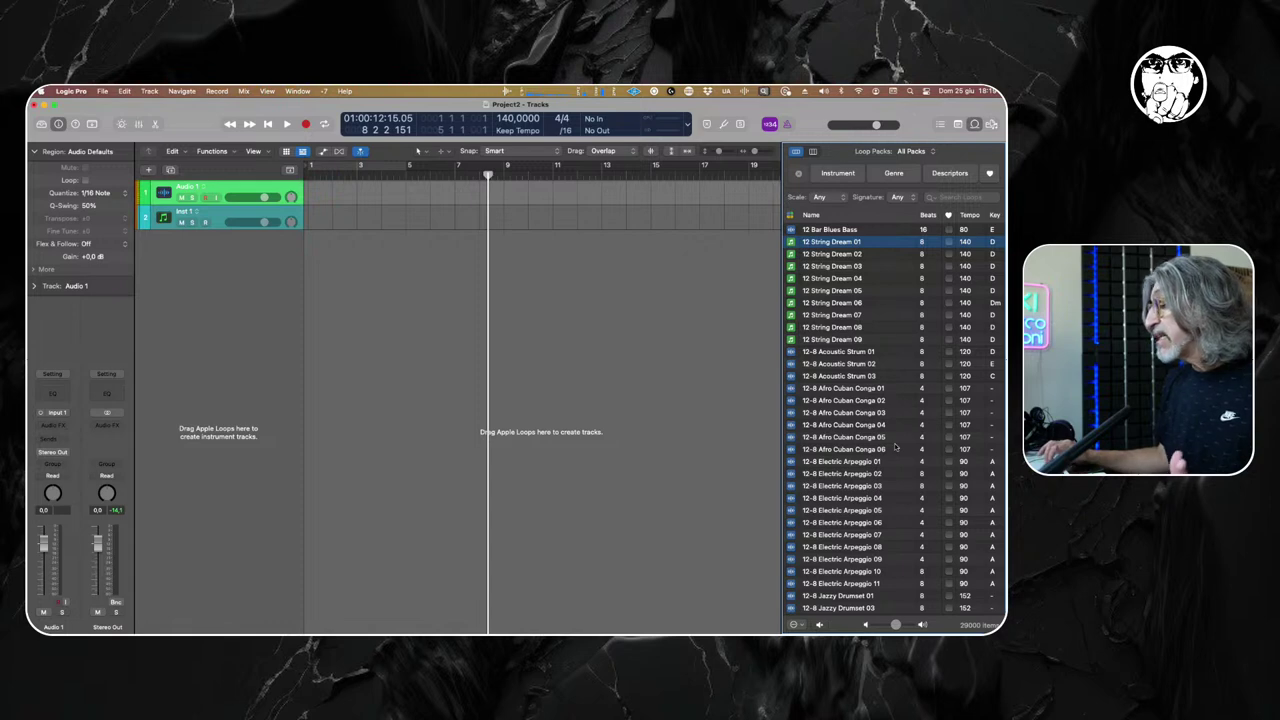
scroll(896, 447, down, 20)
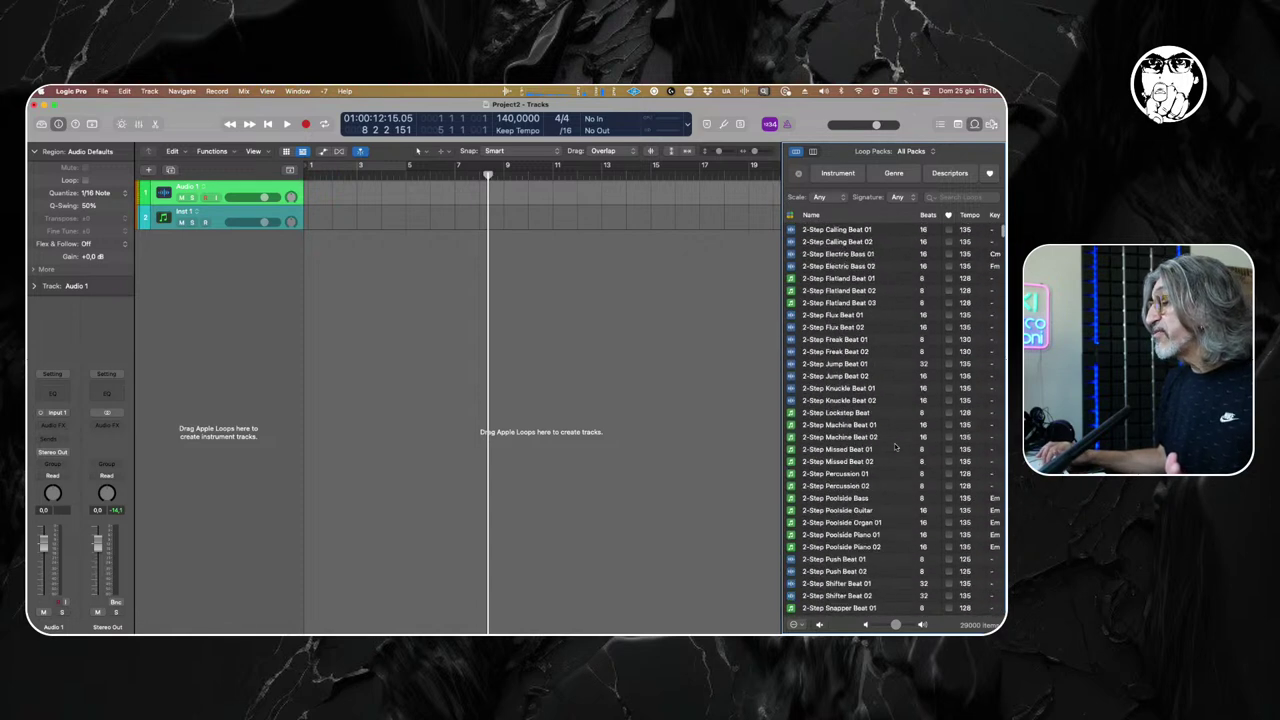
scroll(896, 447, up, 20)
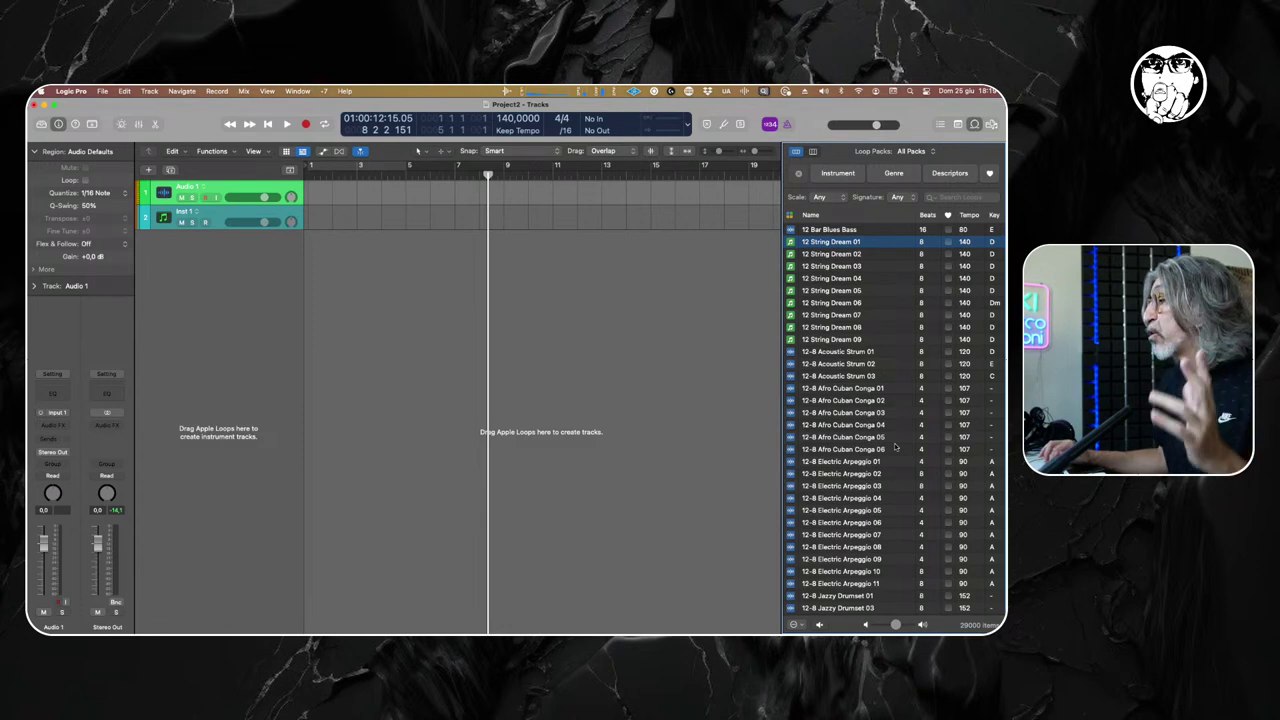
Review the available loop packs, the instrument, genre and descriptor filters, and the loop types in the loop browser.
click(912, 151)
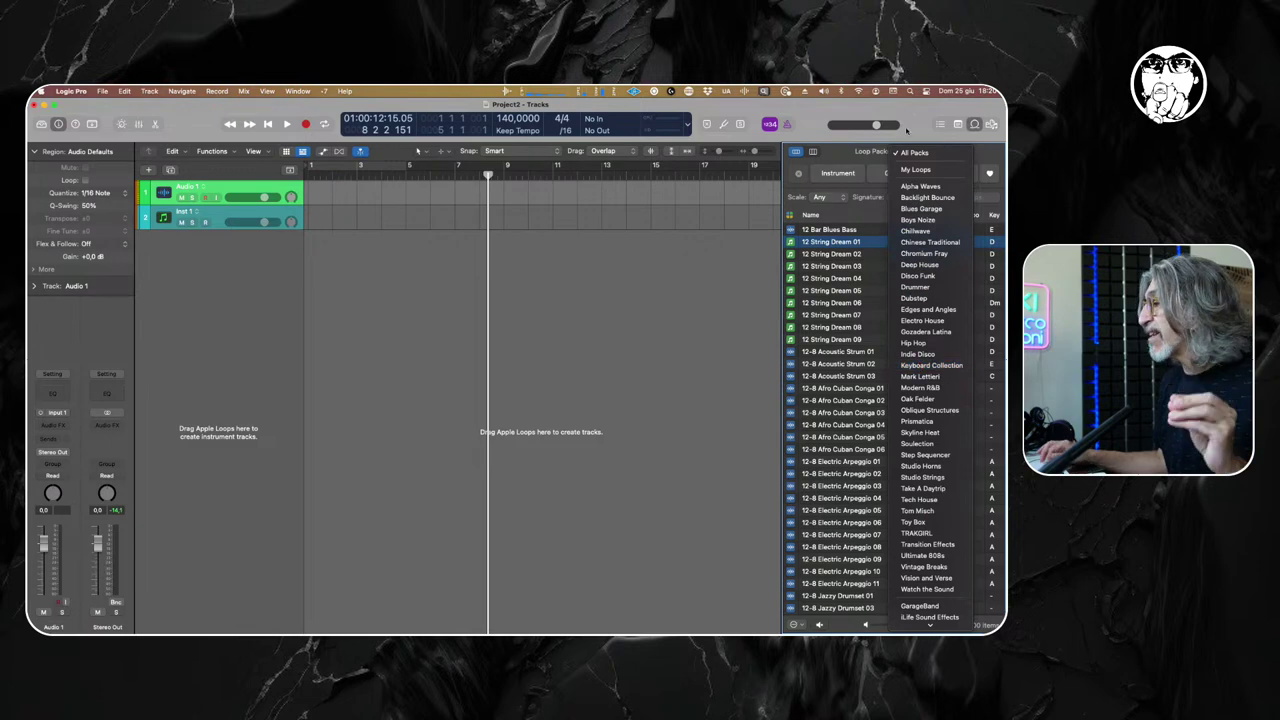
click(948, 152)
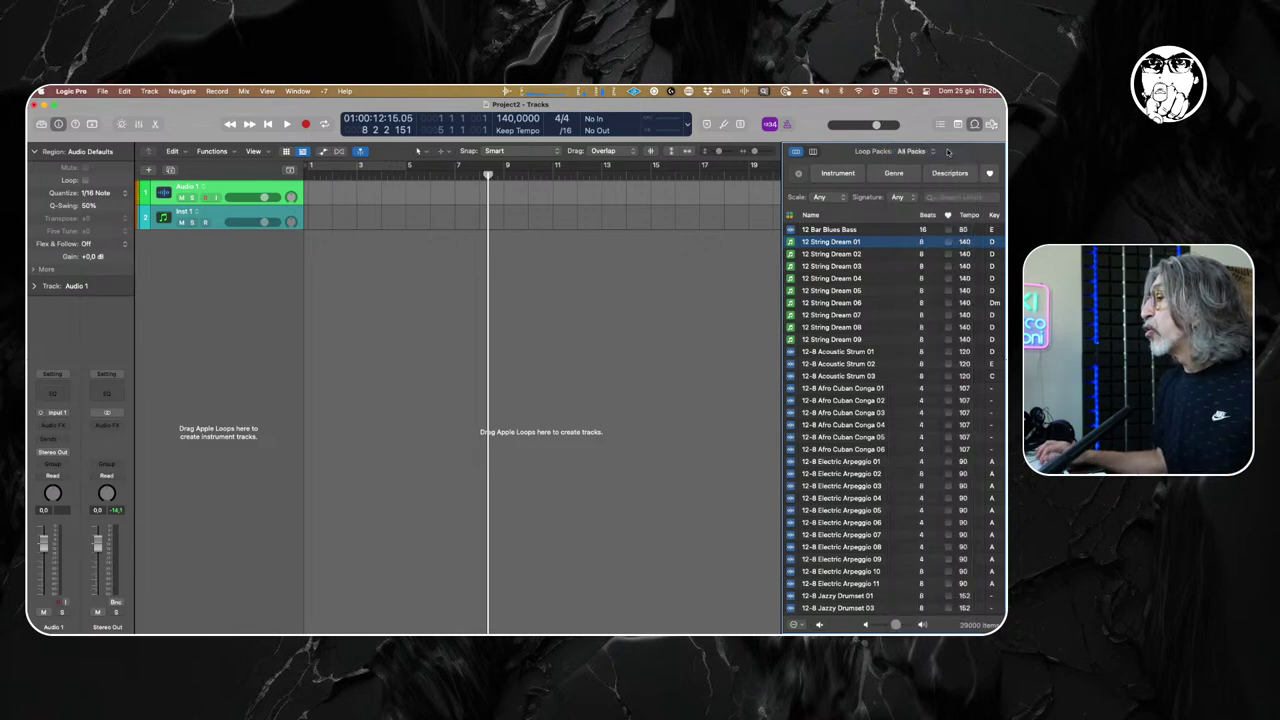
click(838, 174)
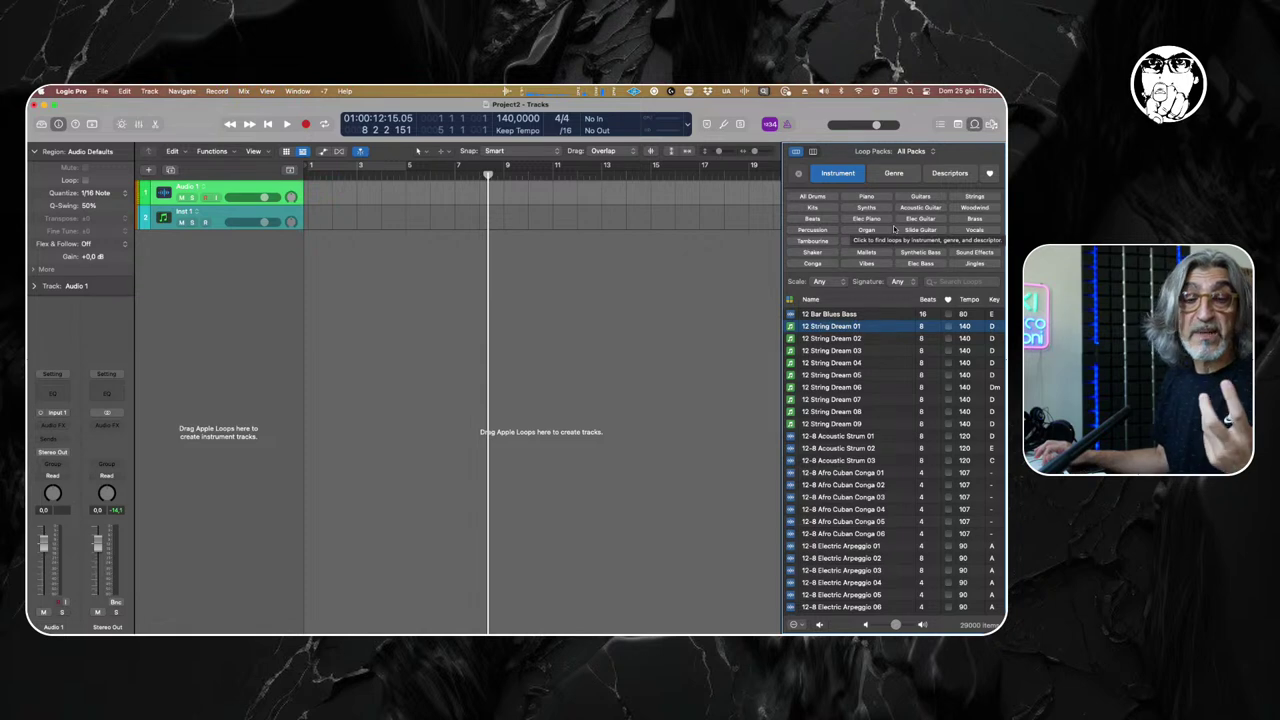
click(893, 173)
click(950, 176)
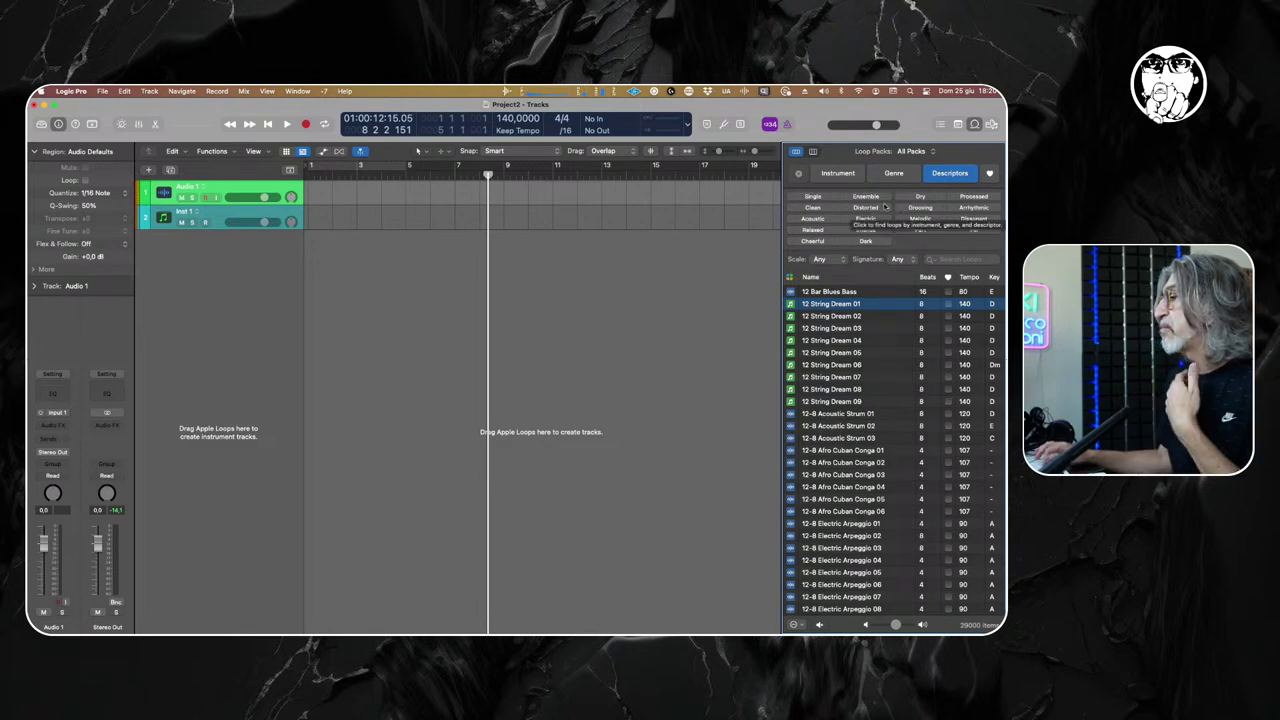
click(835, 176)
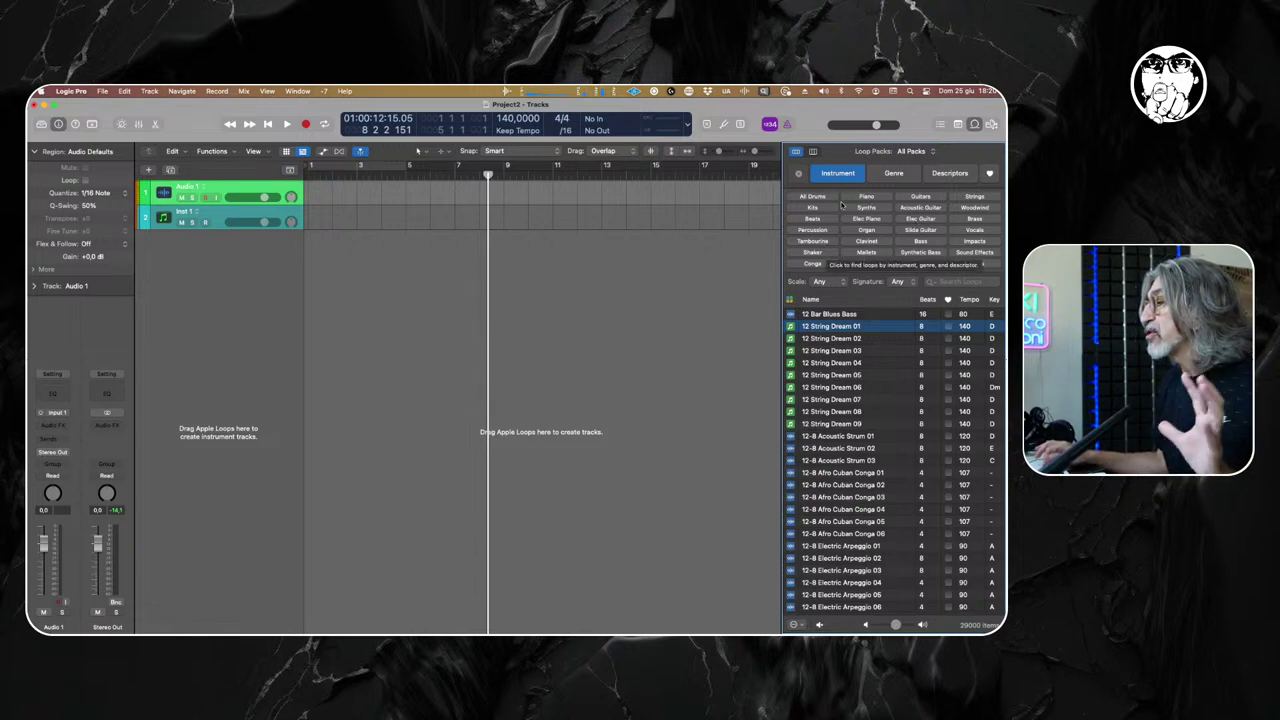
click(789, 300)
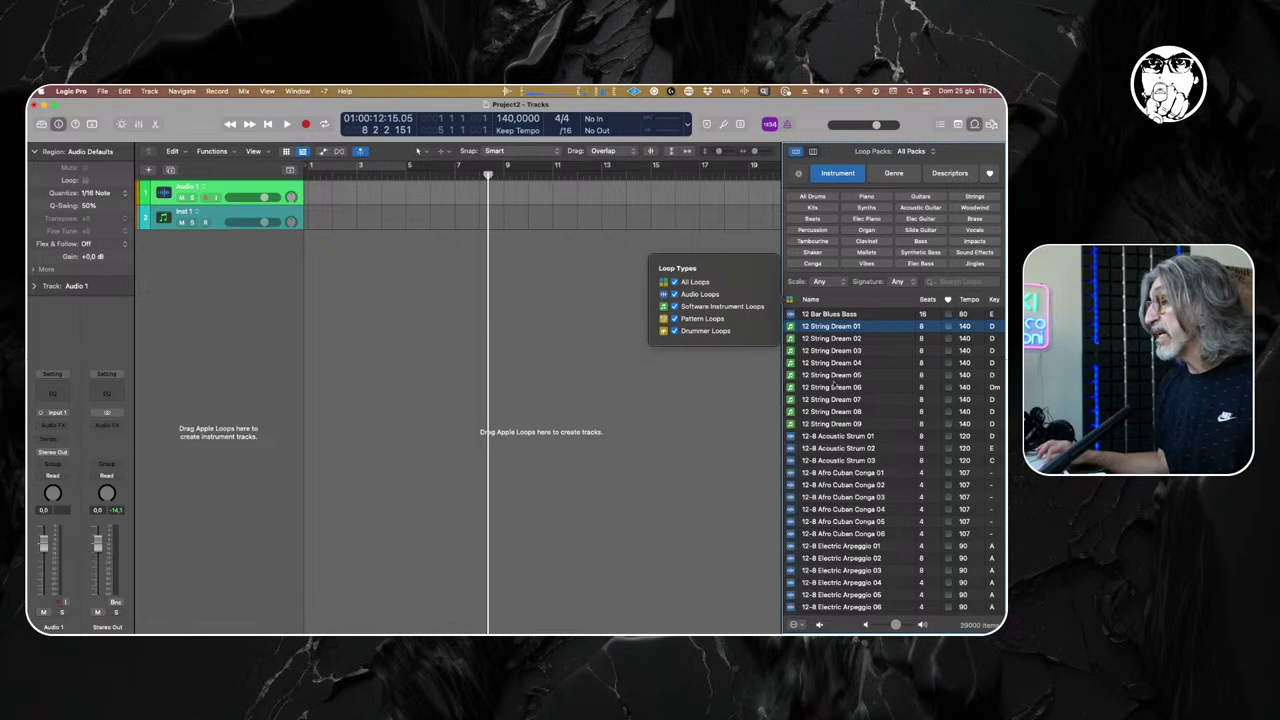
Add the 2-Step Thump Beat FX 01 loop at bar 3 on a new track below Inst 1.
scroll(836, 377, down, 15)
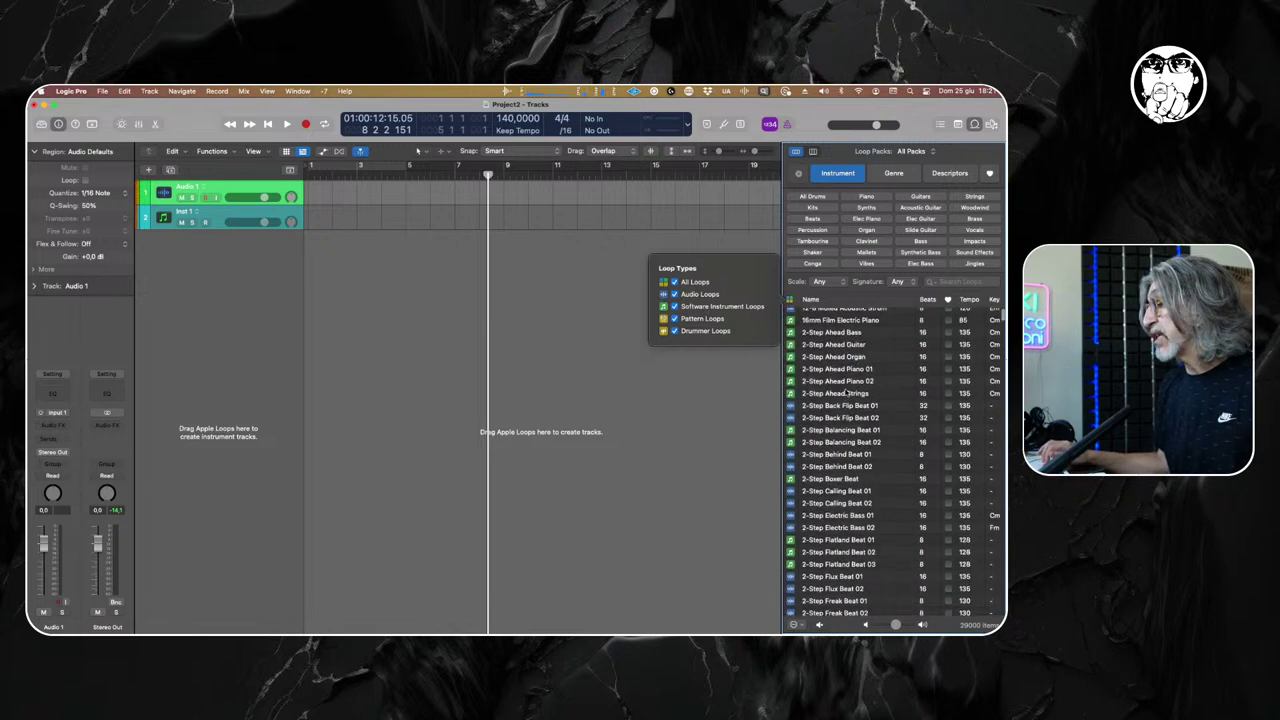
scroll(847, 393, down, 10)
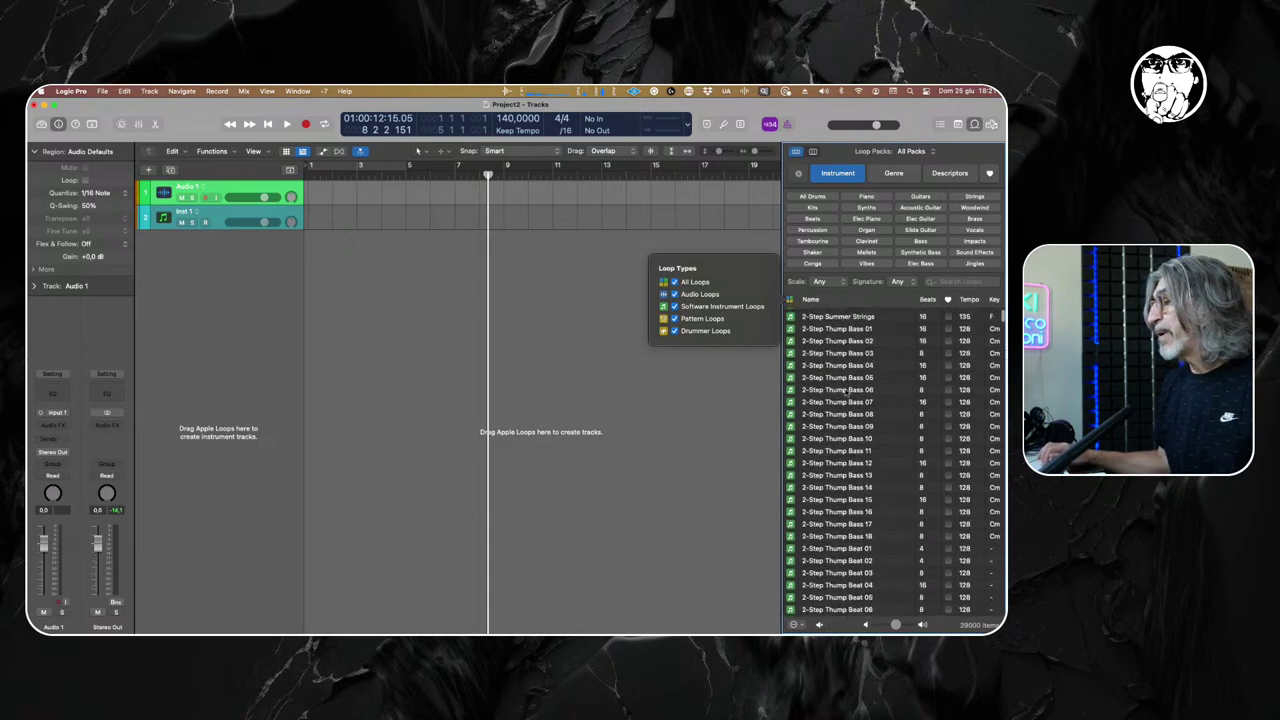
scroll(847, 391, down, 5)
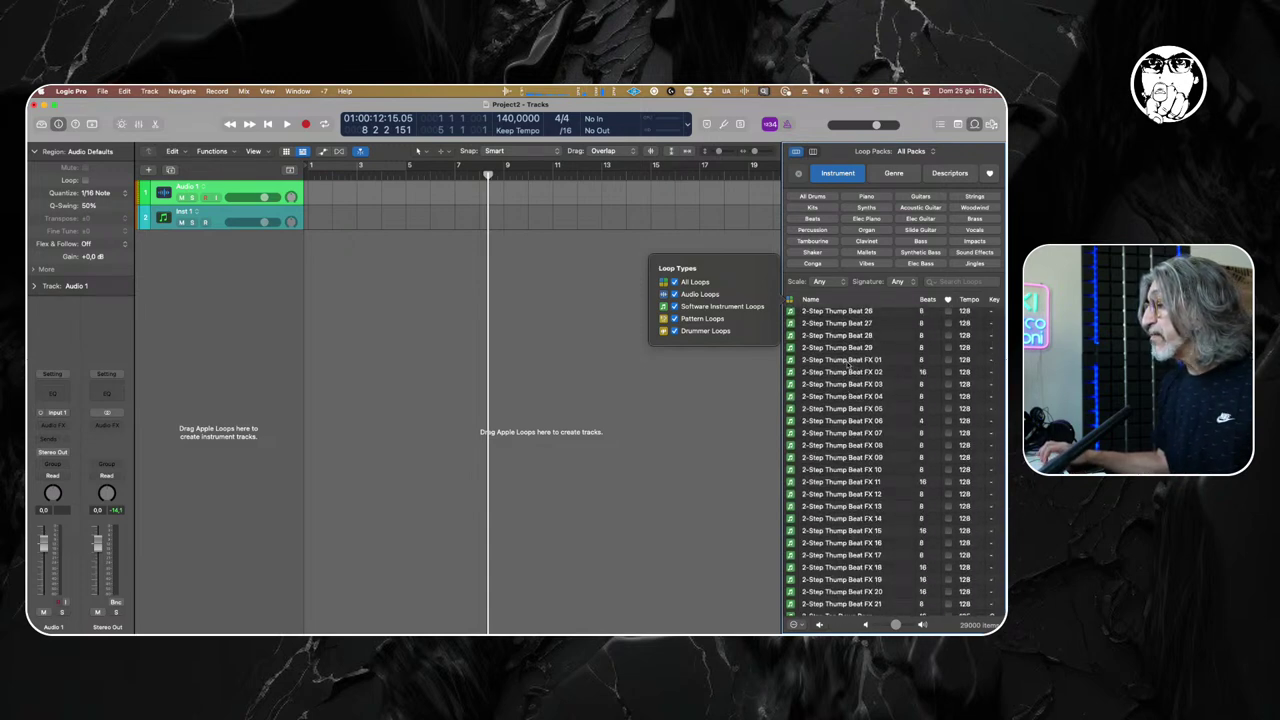
drag(848, 364, 360, 360)
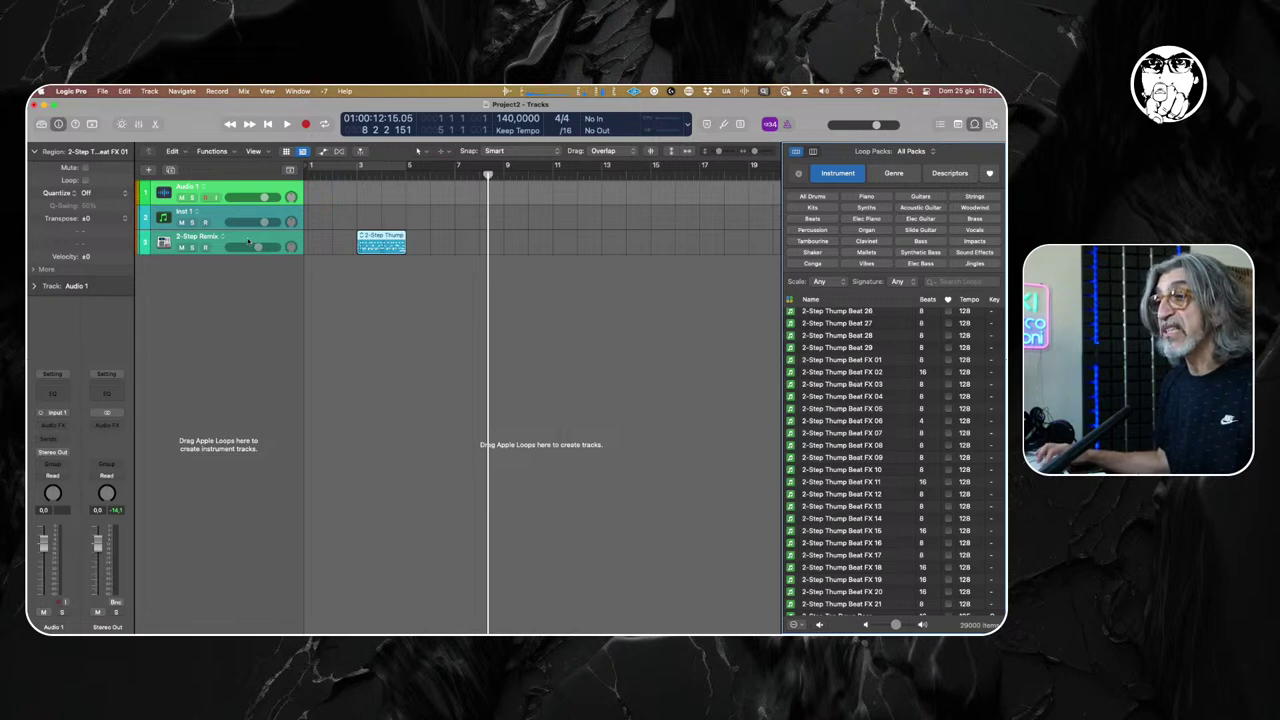
Open the added loop region in the Piano Roll to view its notes and close the editor.
click(417, 238)
click(388, 236)
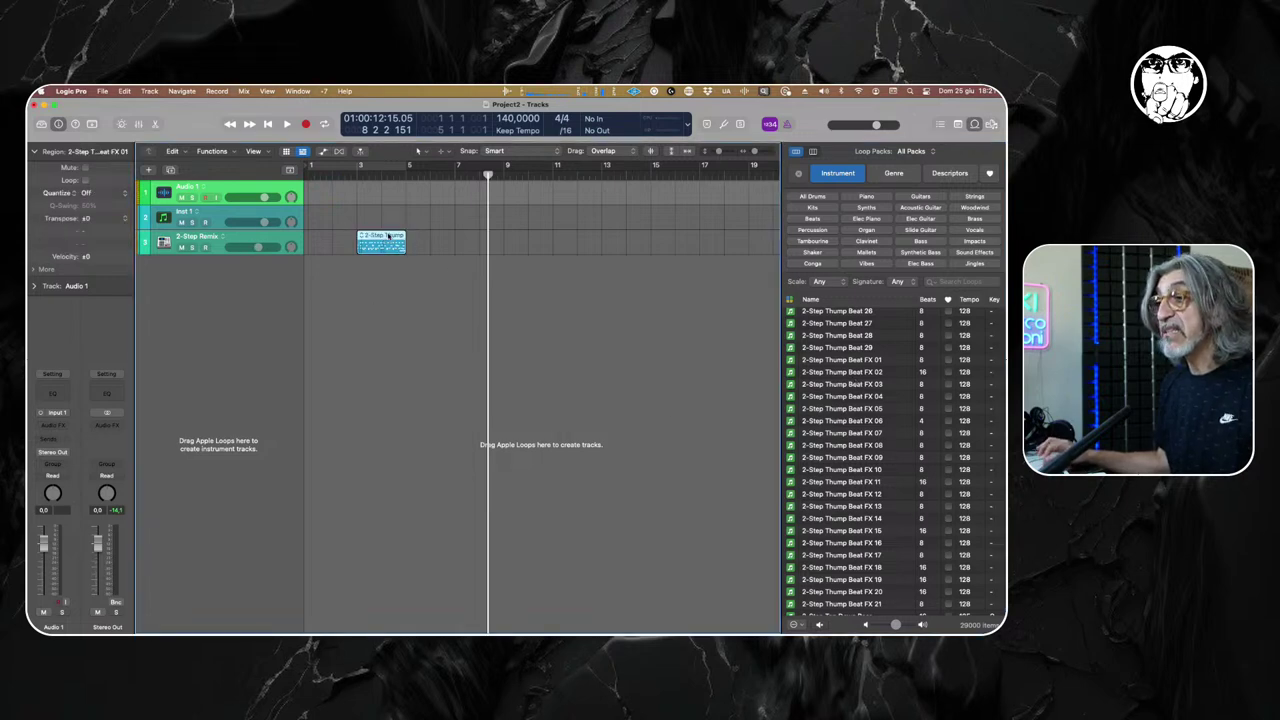
double_click(380, 242)
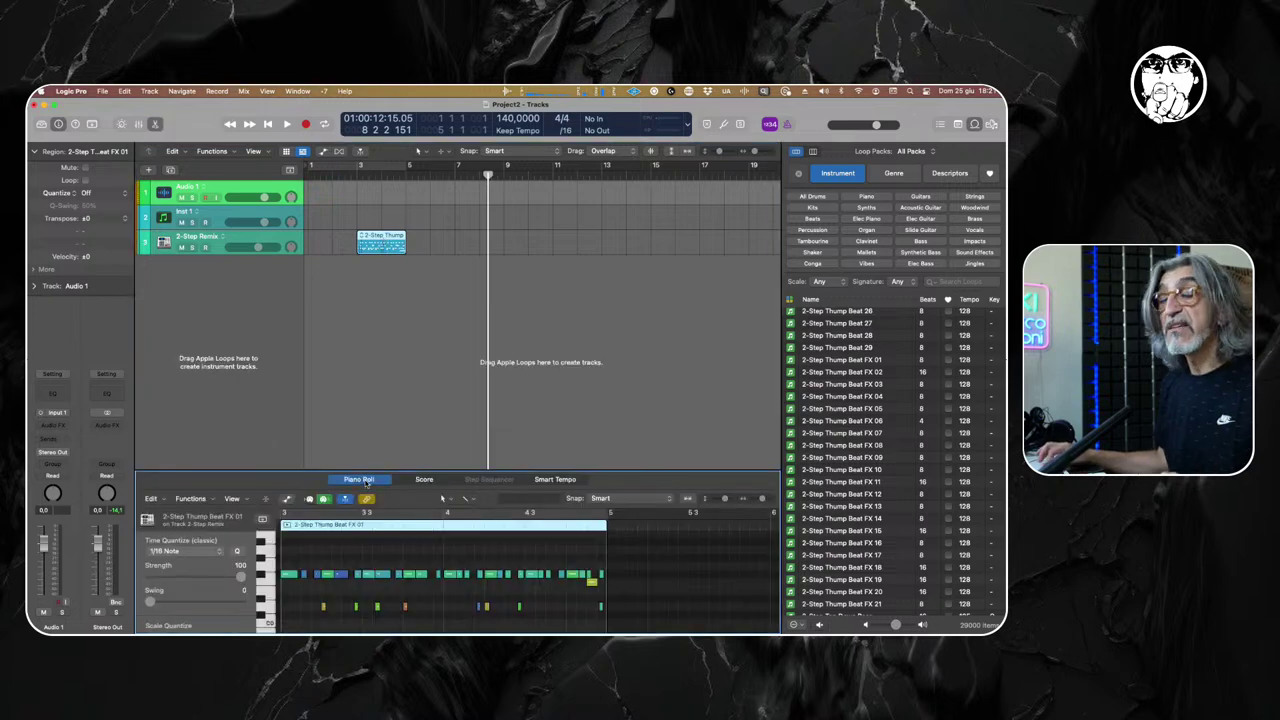
click(366, 481)
Select the 2-Step Remix track, view its Drum Kits channel strip in the mixer, and hide the mixer.
click(248, 237)
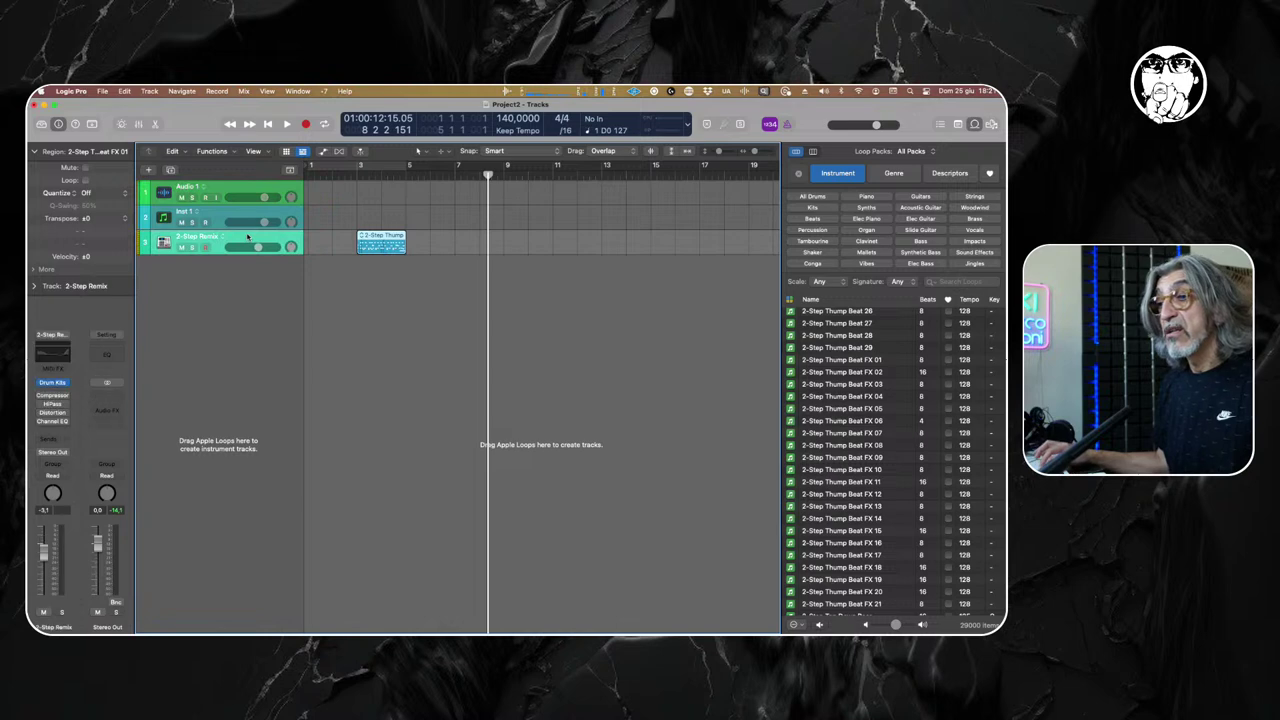
key(x)
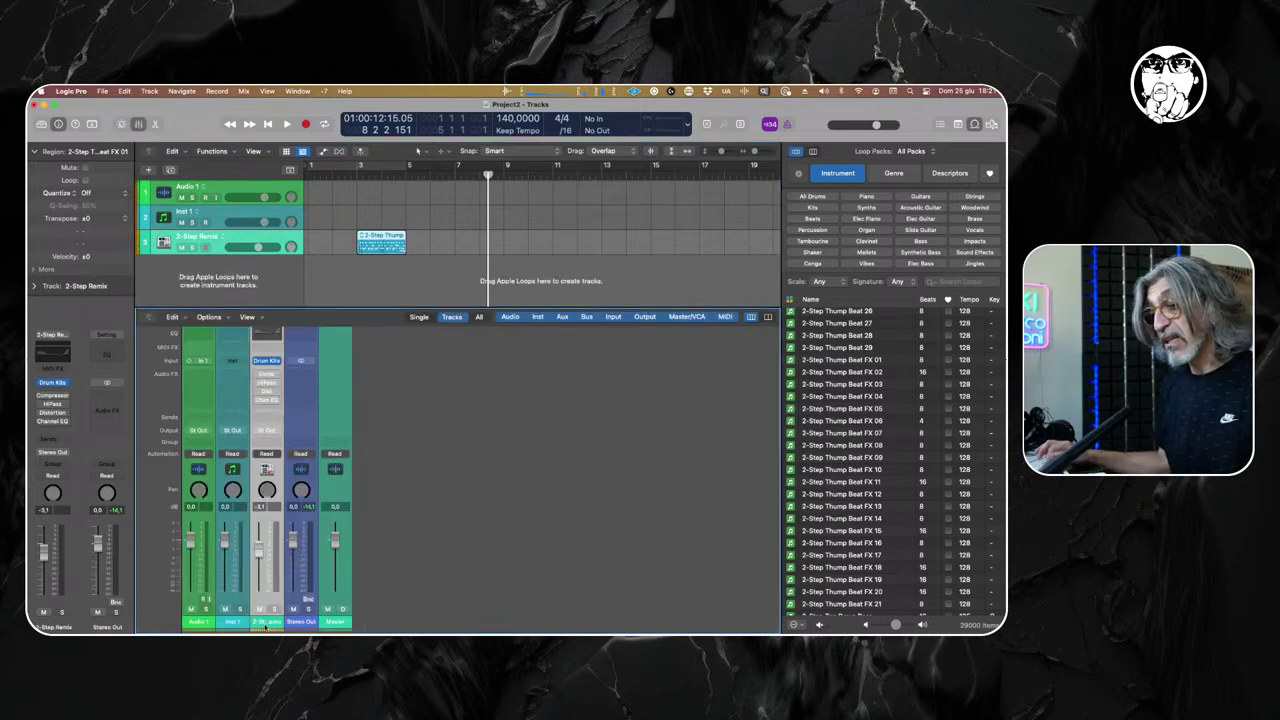
click(268, 362)
click(338, 233)
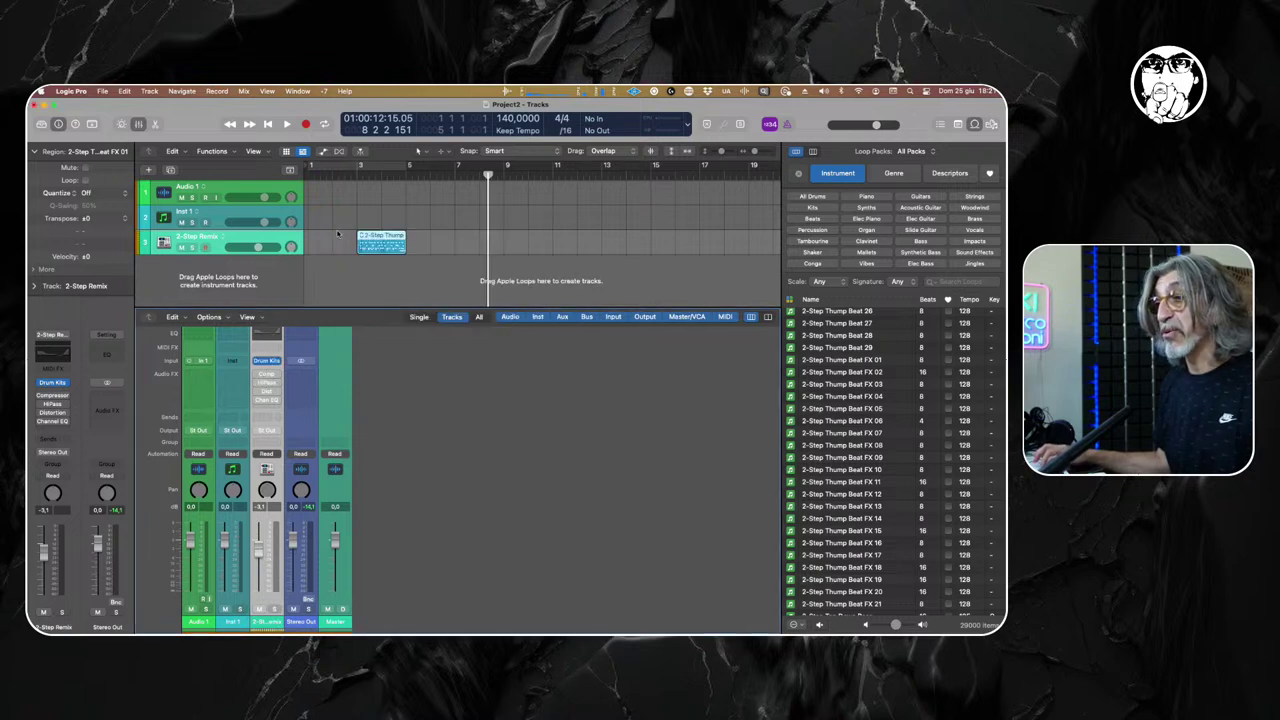
key(x)
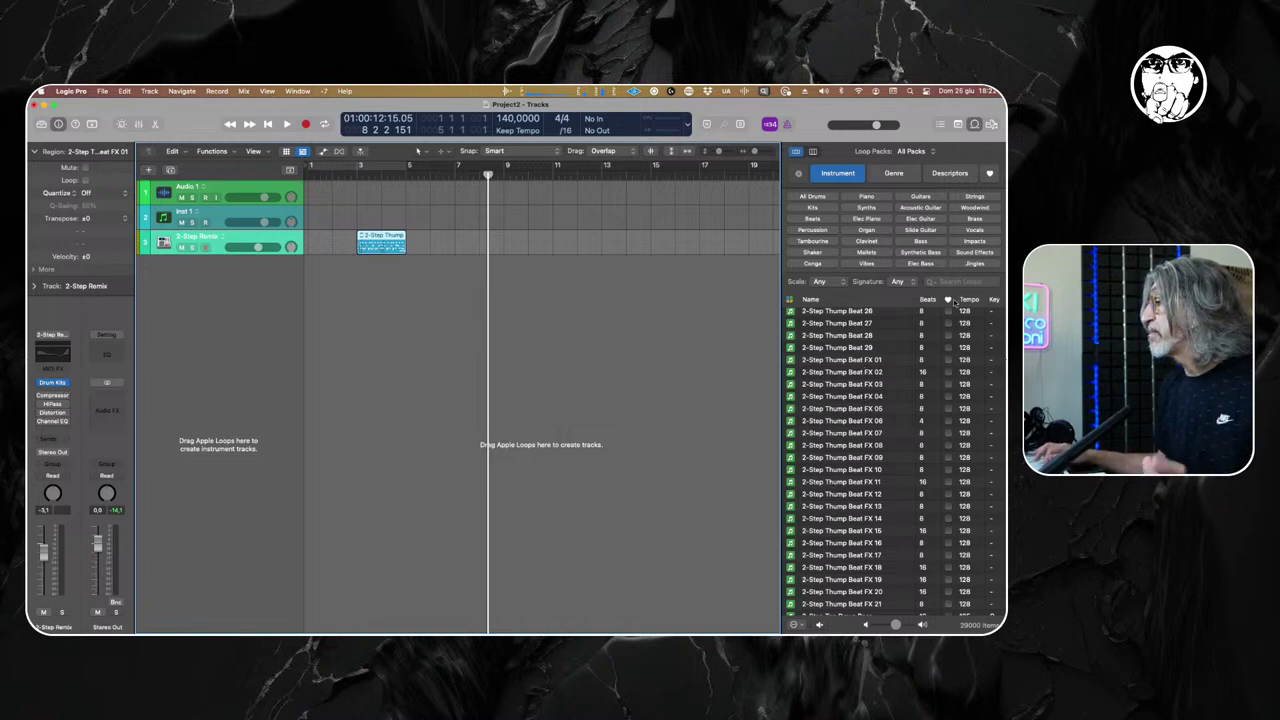
Filter the loops by the Kits instrument category and clear the filter.
click(822, 207)
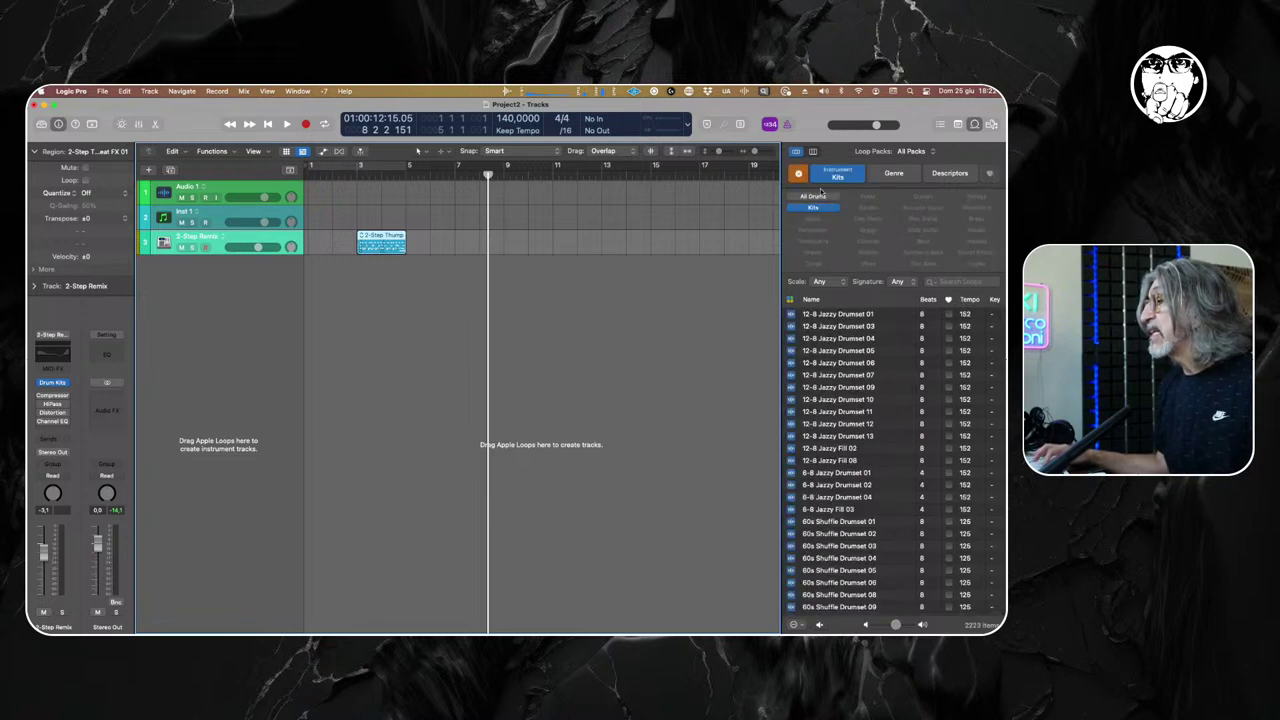
click(798, 173)
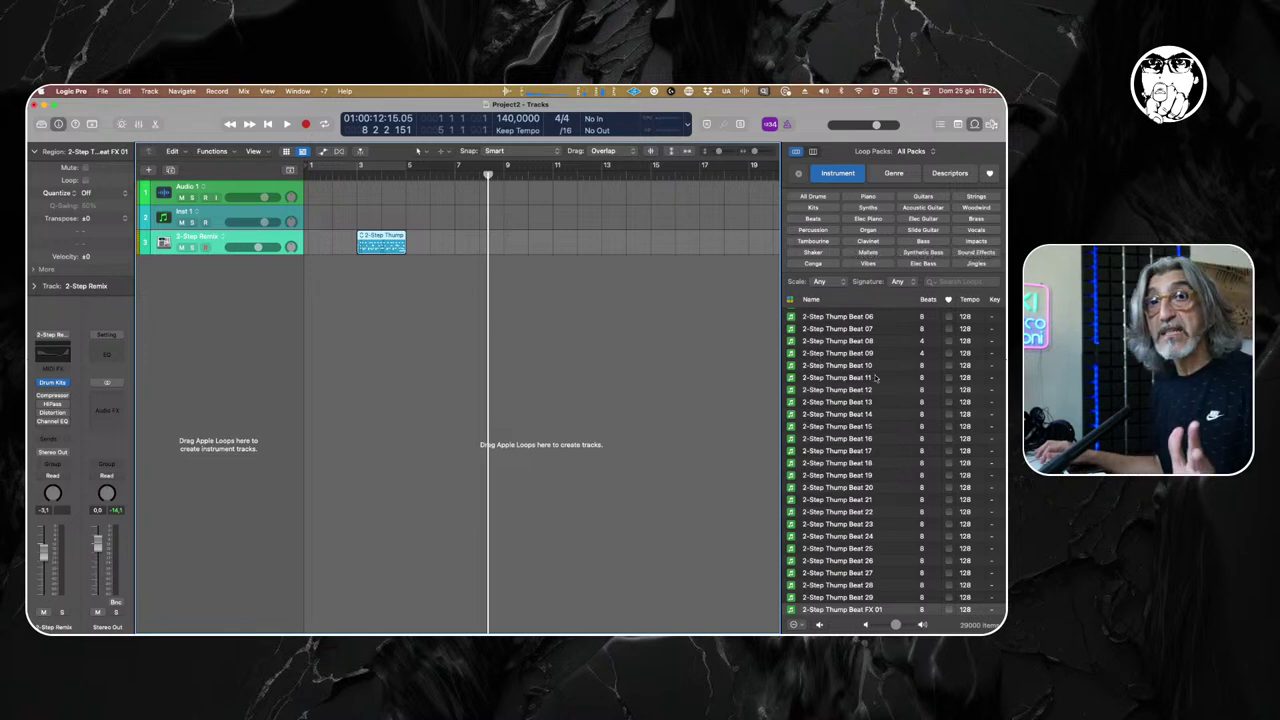
click(413, 321)
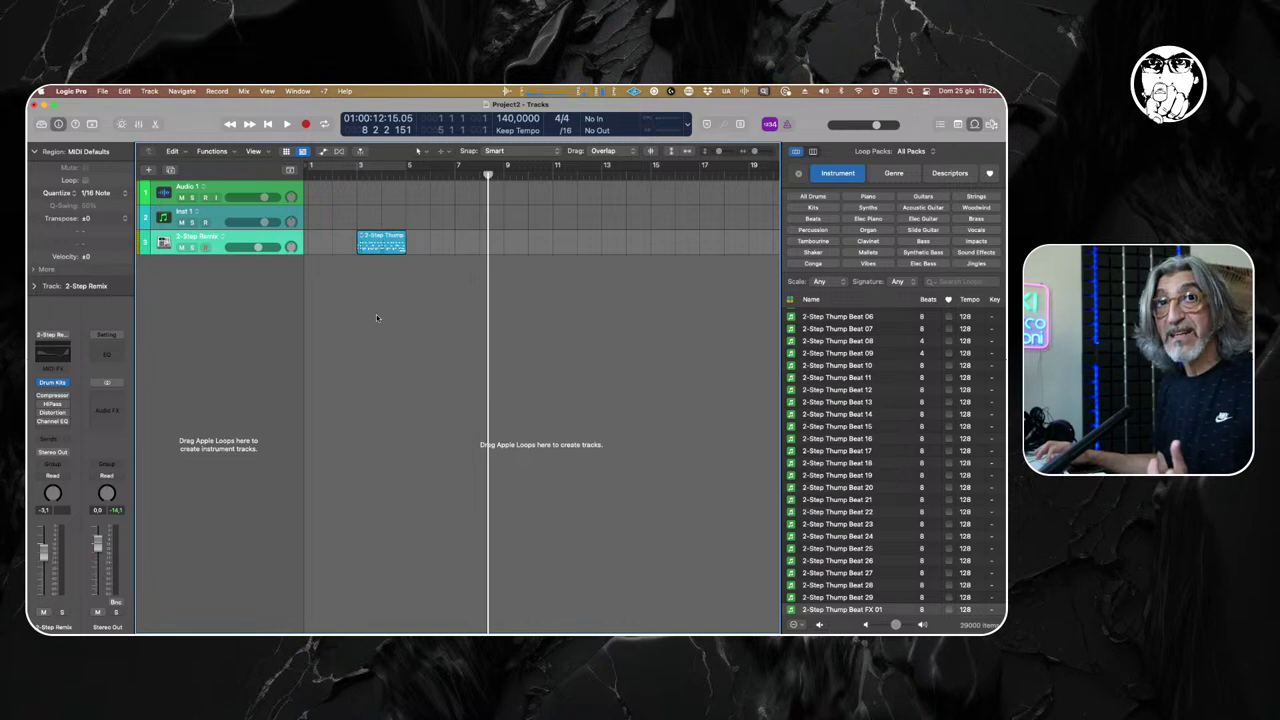
click(251, 242)
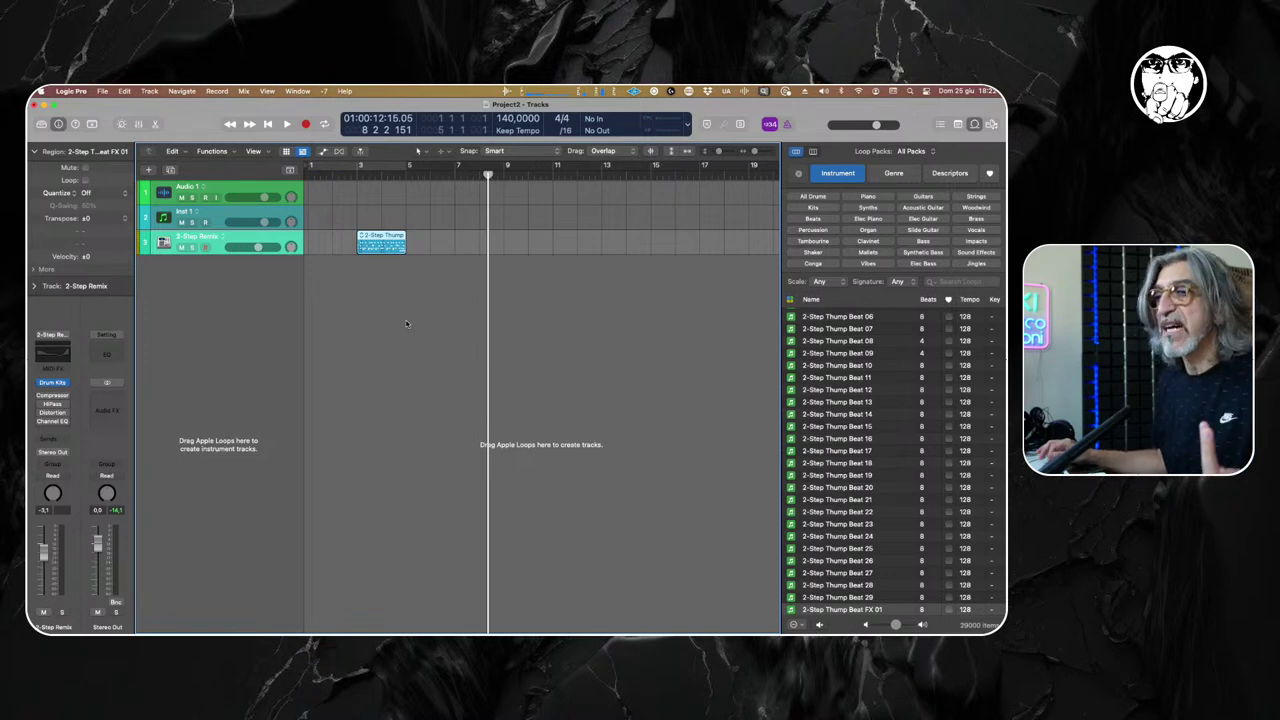
click(406, 323)
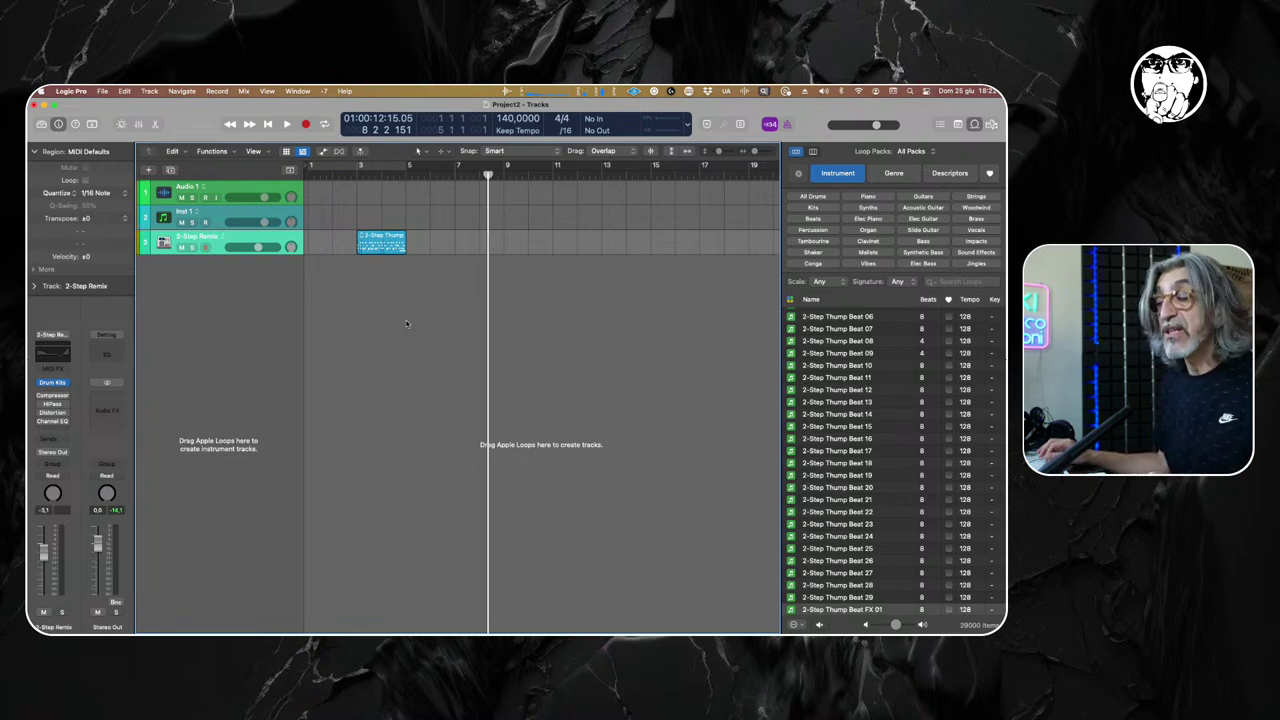
Show the Library beside the inspector and hide the loop browser.
click(41, 124)
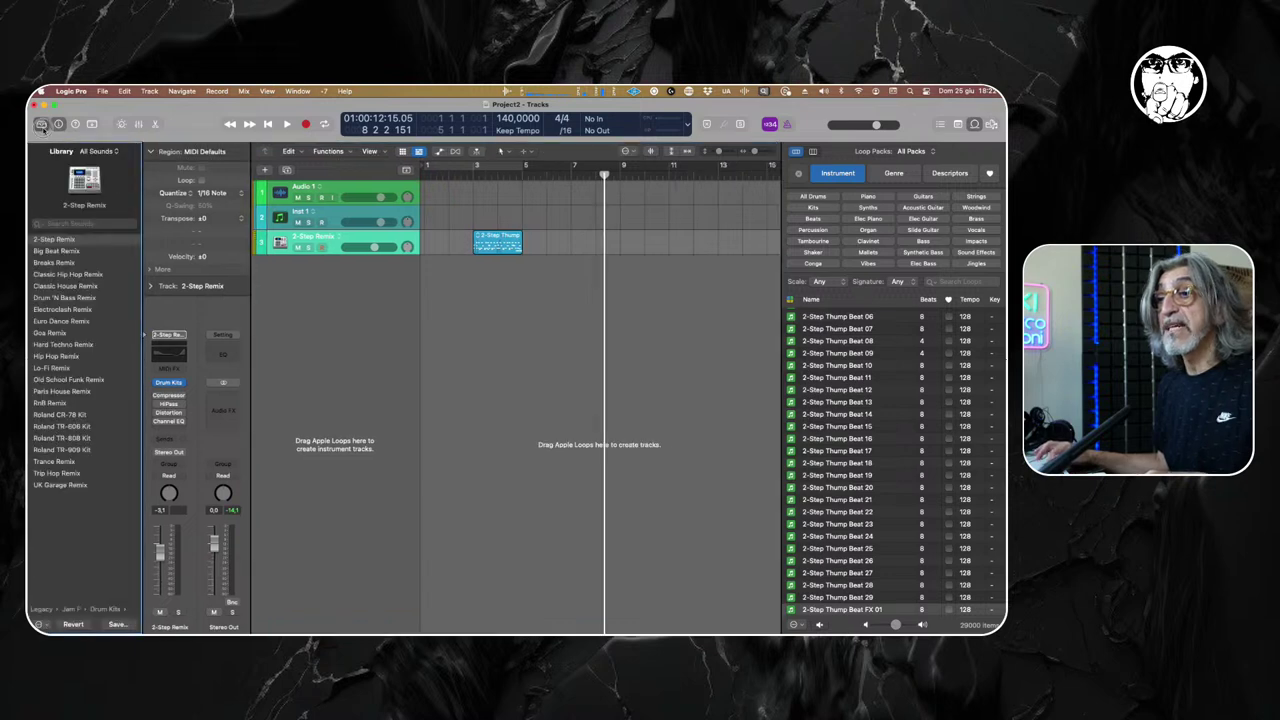
click(44, 127)
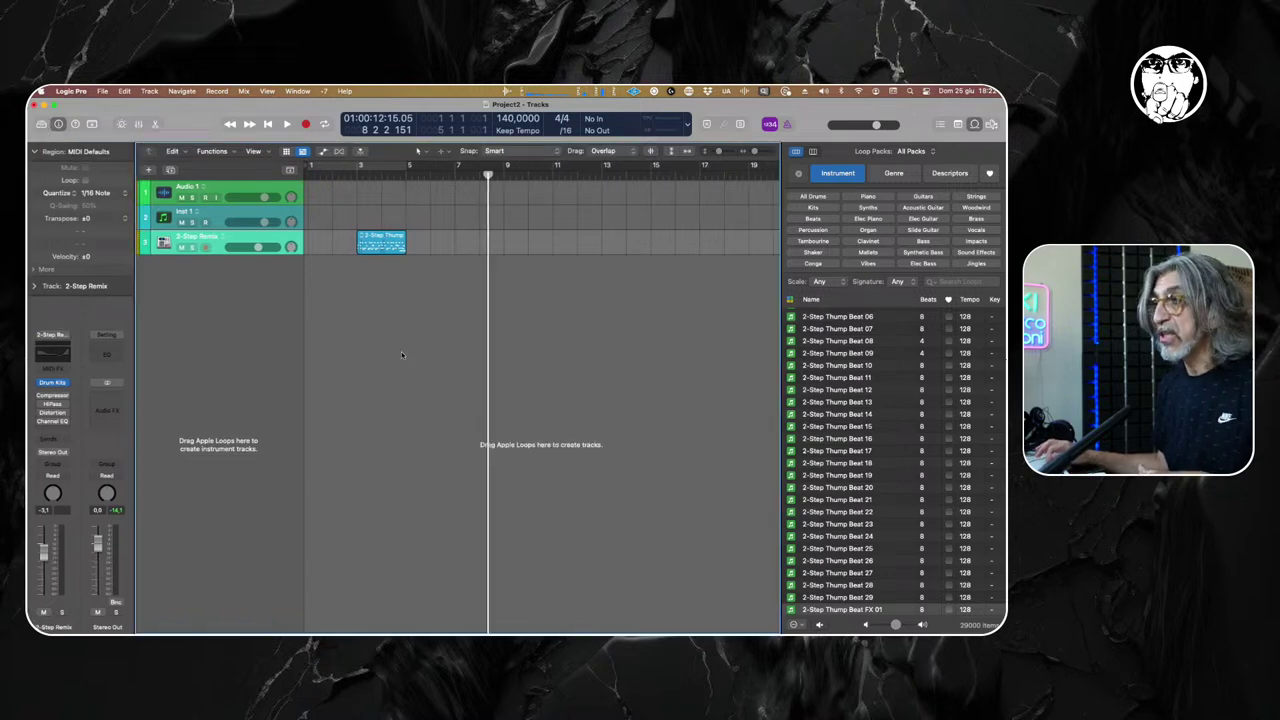
key(y)
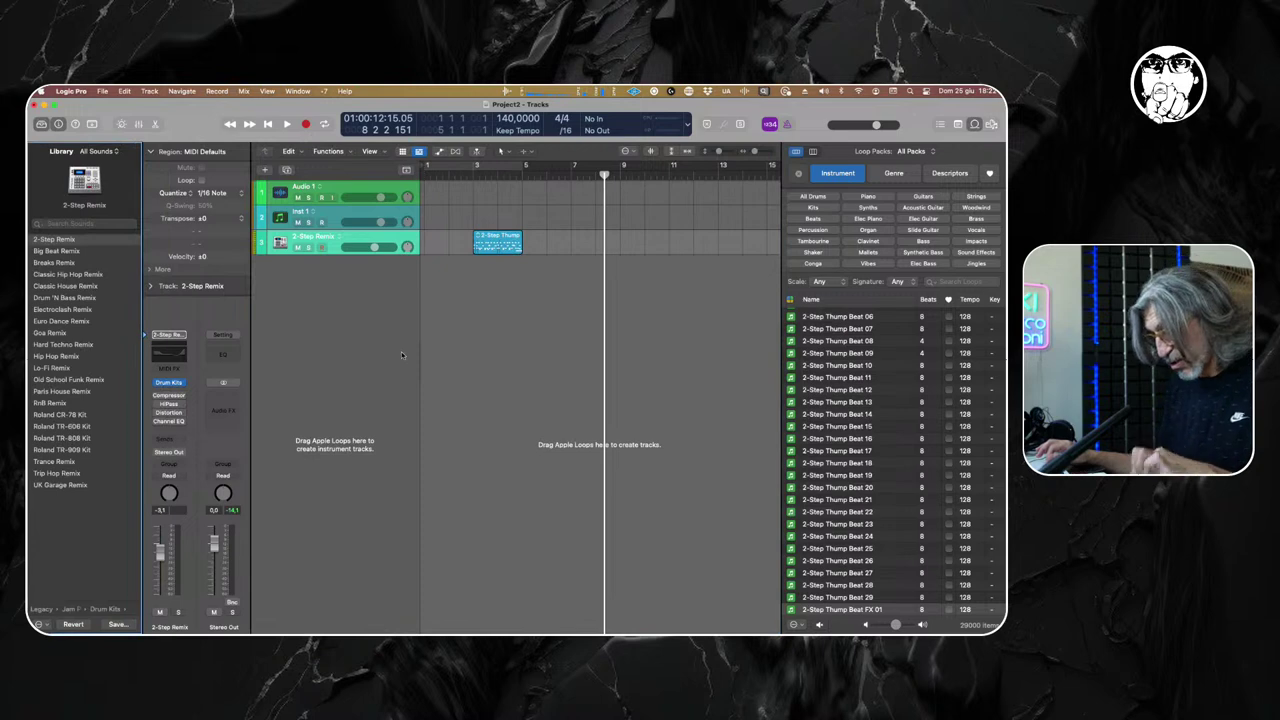
key(o)
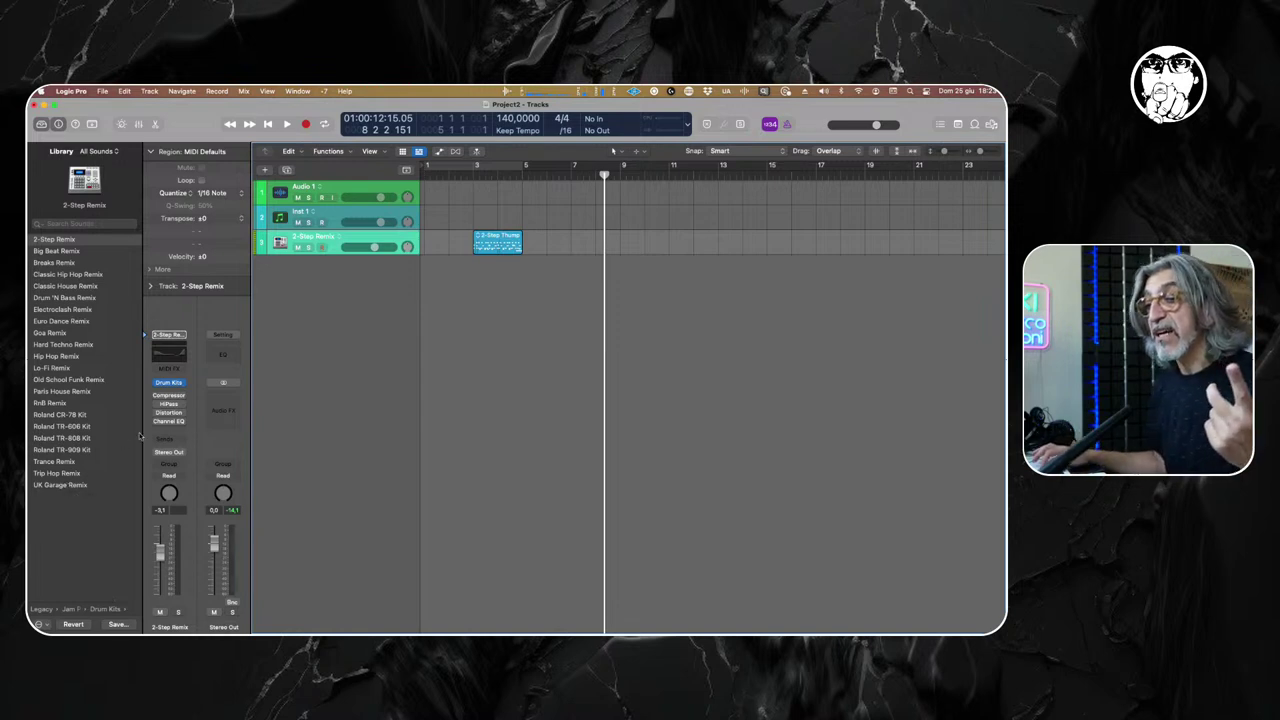
Create a software instrument track below 2-Step Remix and load the Fingerstyle Bass patch from the Bass category.
double_click(343, 303)
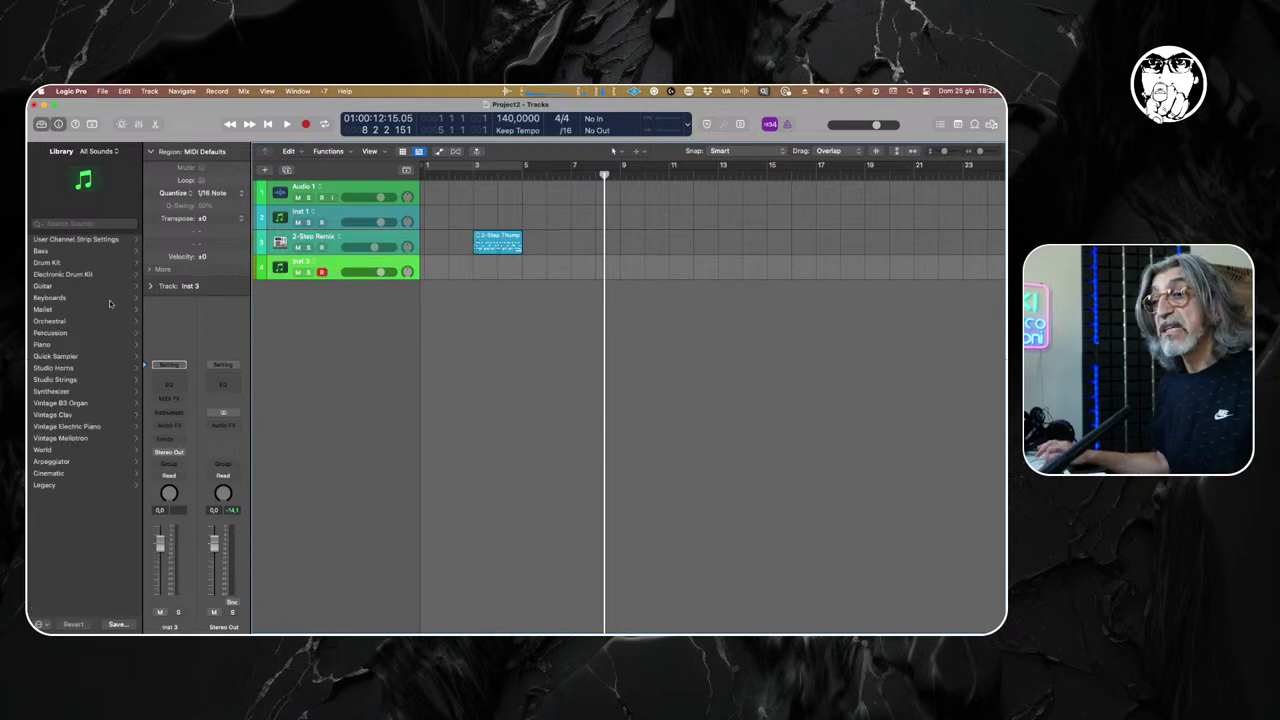
click(52, 252)
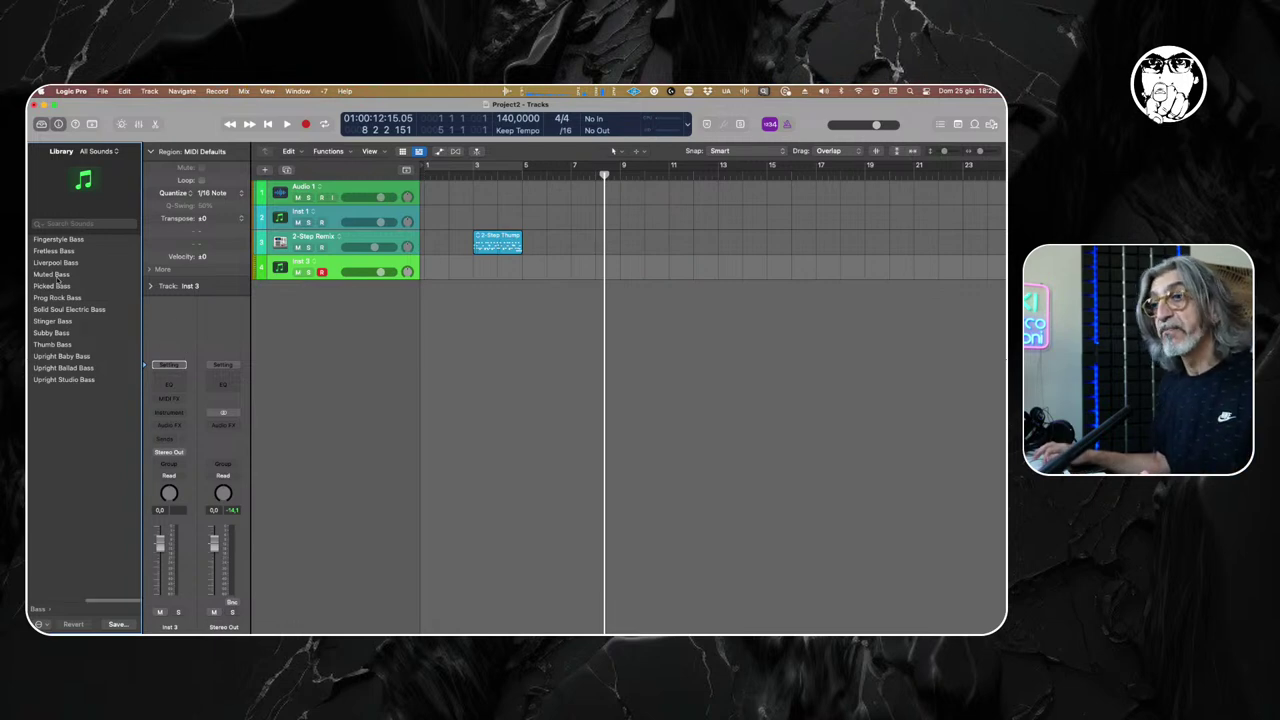
click(82, 240)
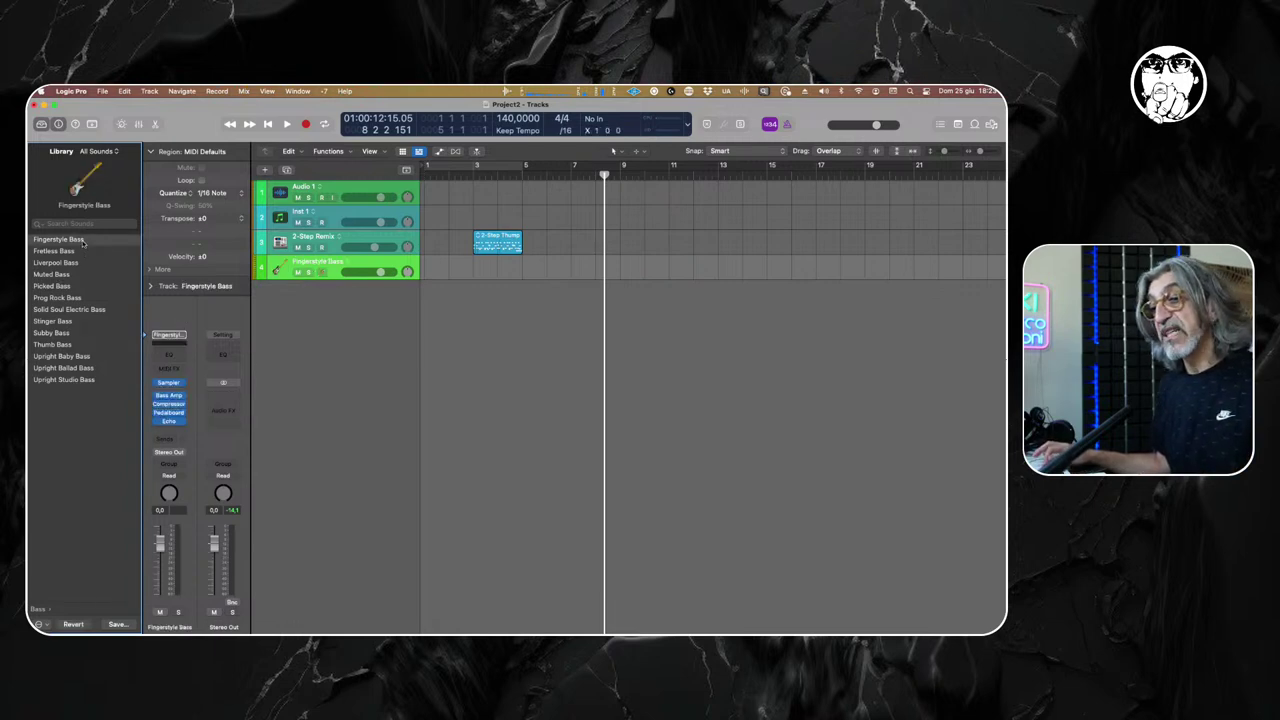
Inspect the Sampler, Bass Amp, Compressor and Pedalboard plug-ins of the Fingerstyle Bass channel strip, closing each window.
click(171, 385)
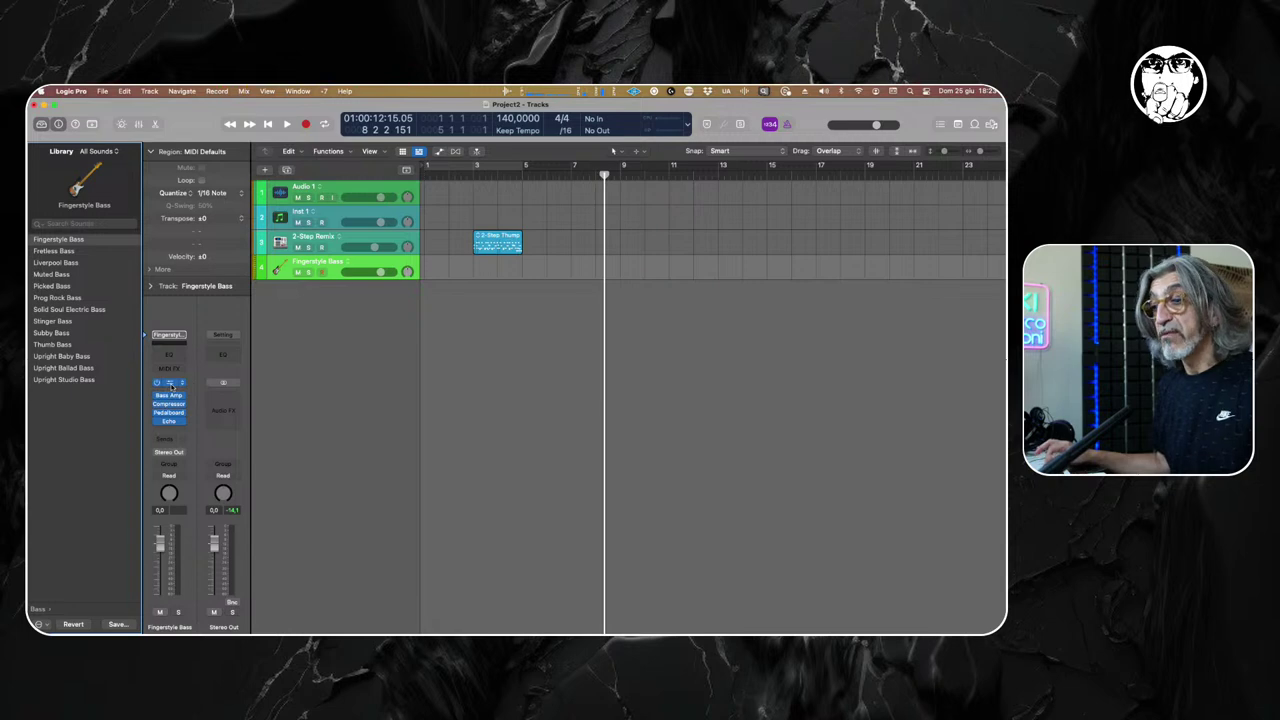
click(171, 385)
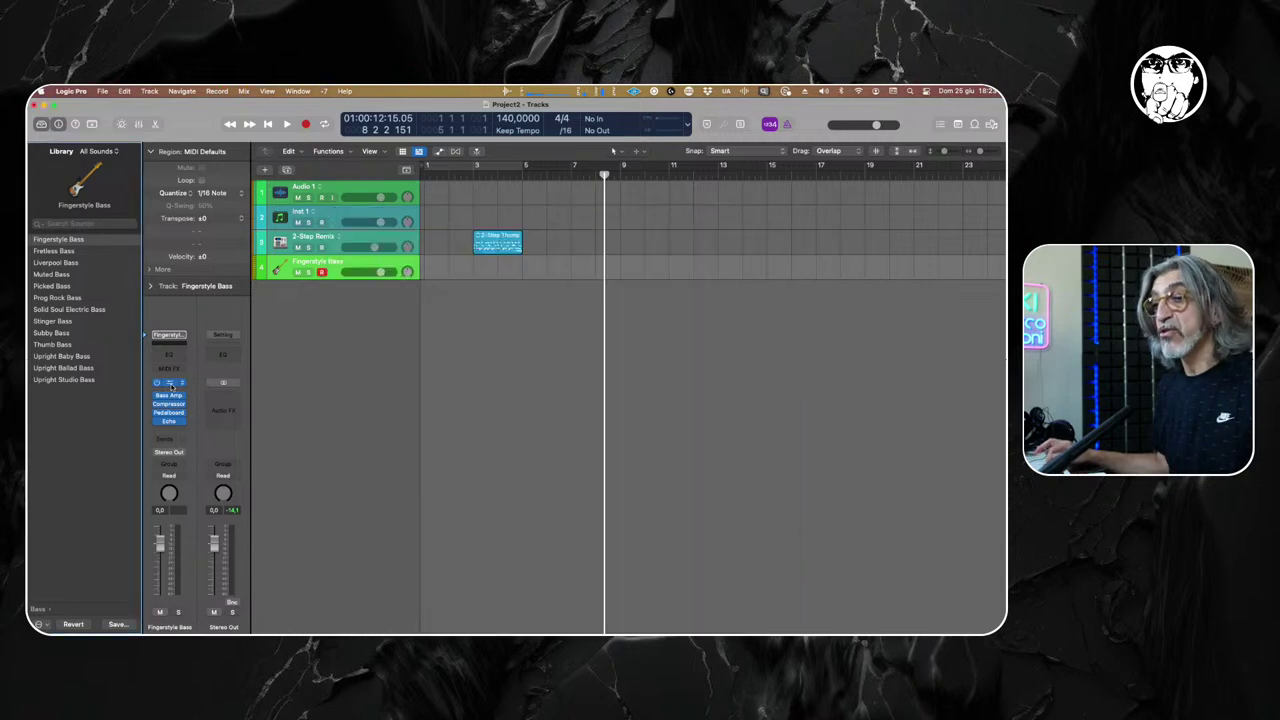
click(171, 397)
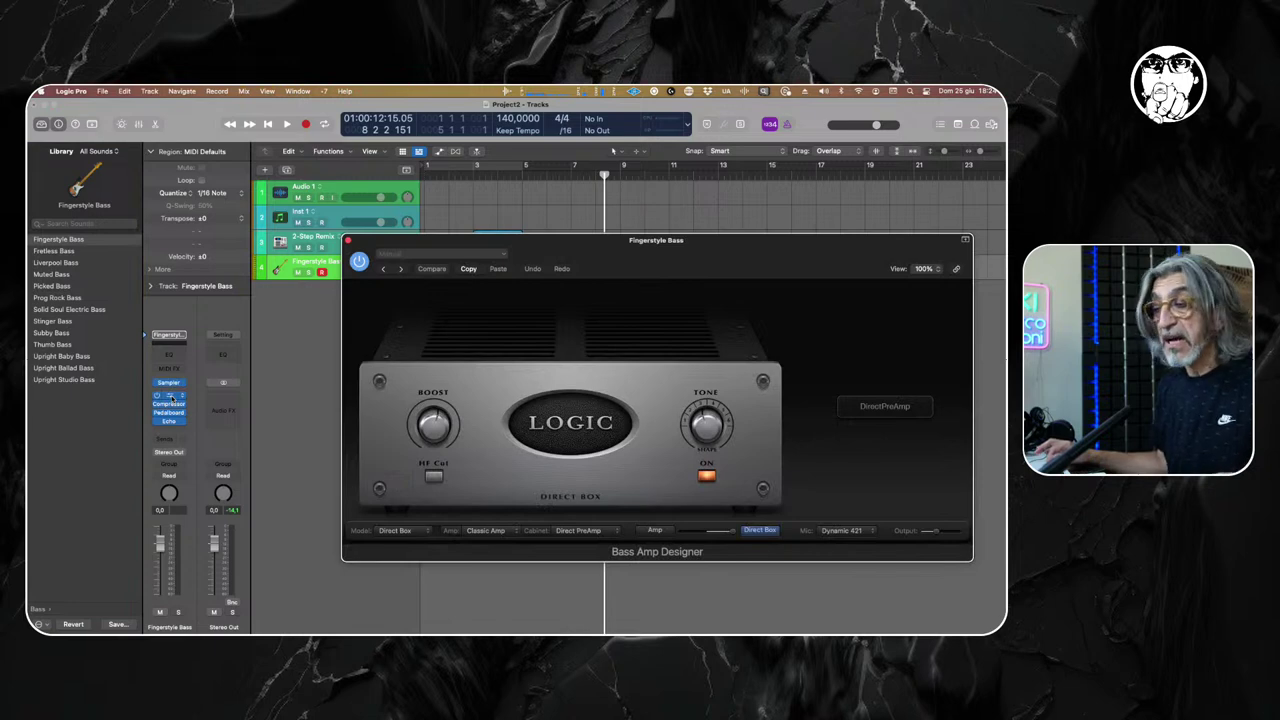
click(171, 398)
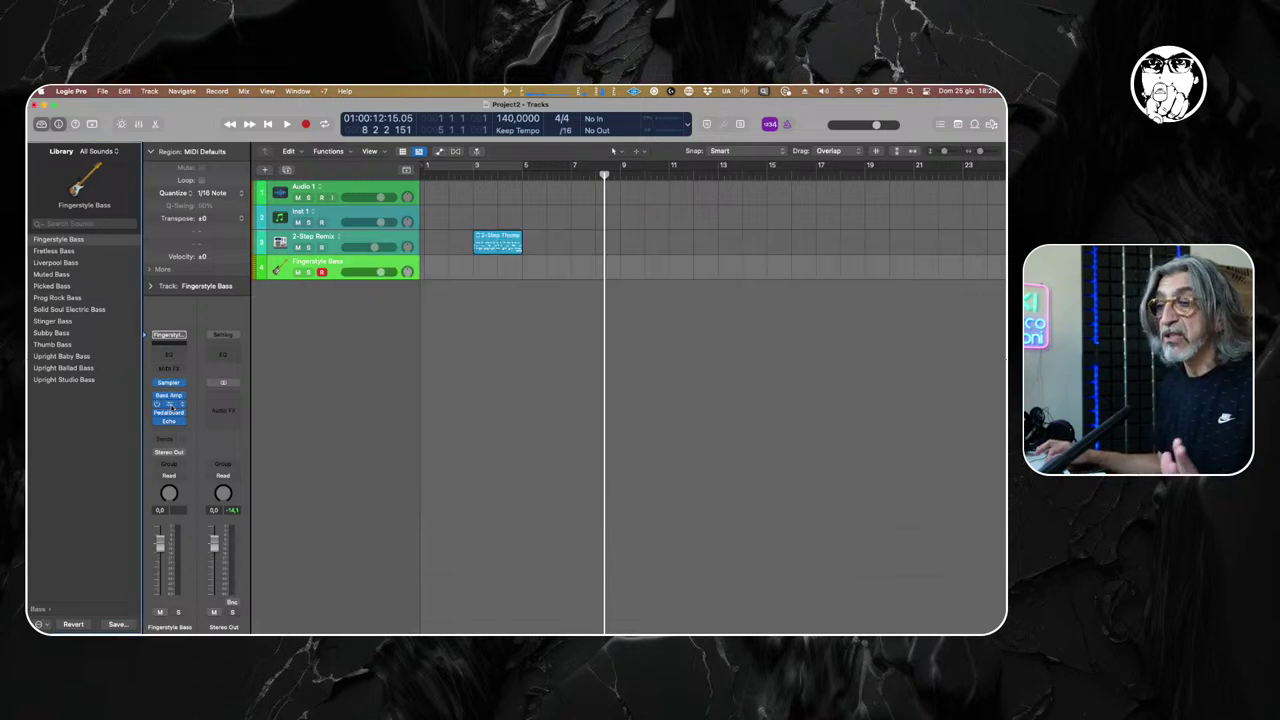
click(171, 405)
click(171, 405)
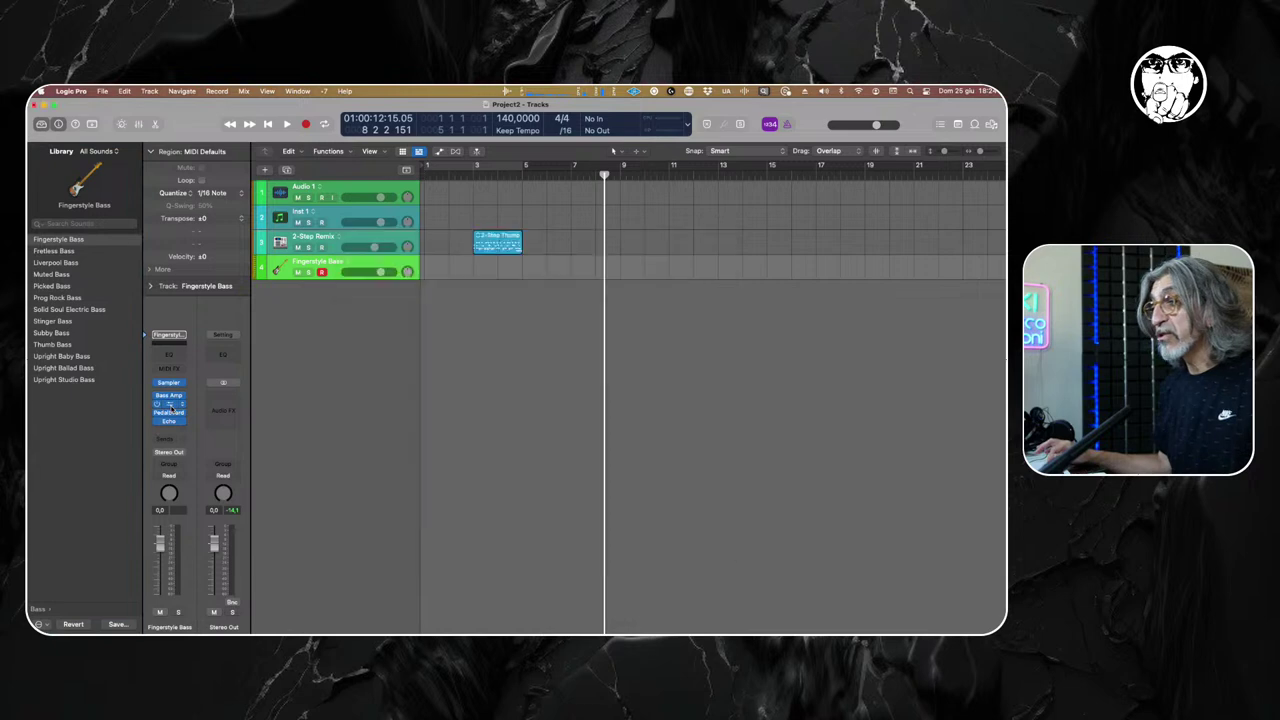
click(170, 413)
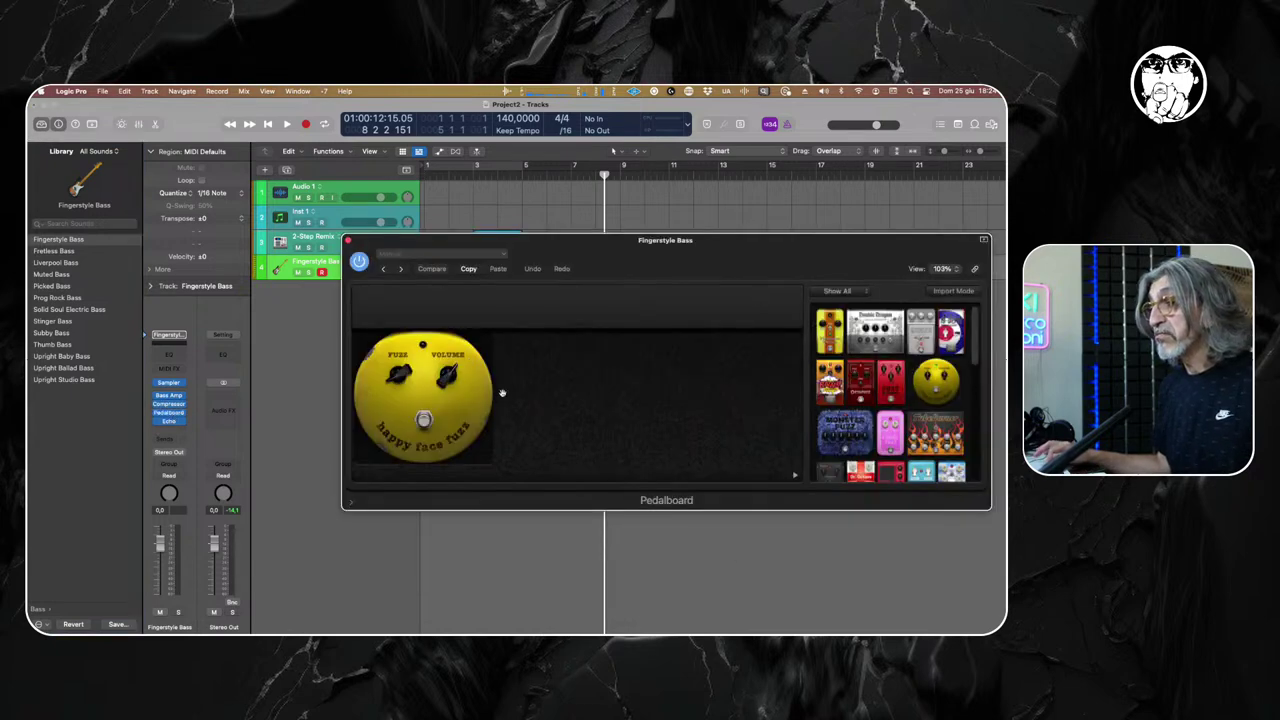
click(347, 242)
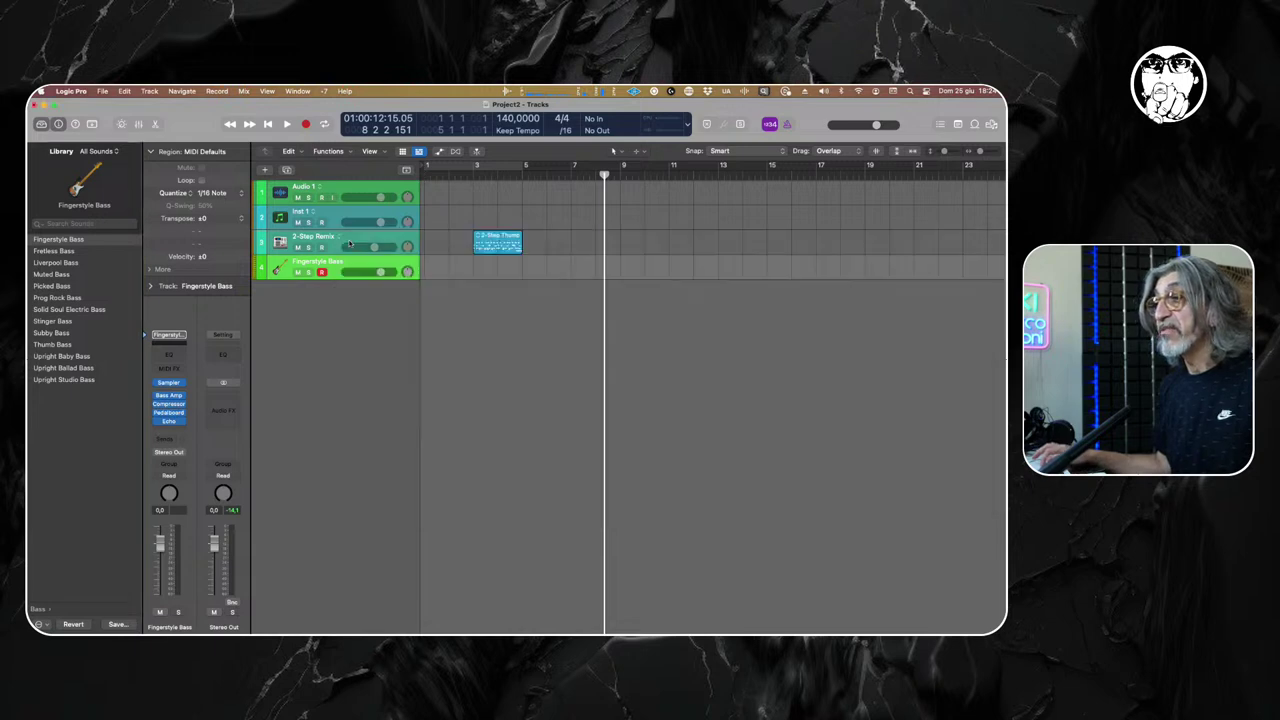
Inspect the Echo plug-in of the Fingerstyle Bass channel strip, and try the Fretless, Muted and Liverpool Bass patches on track 4.
click(169, 421)
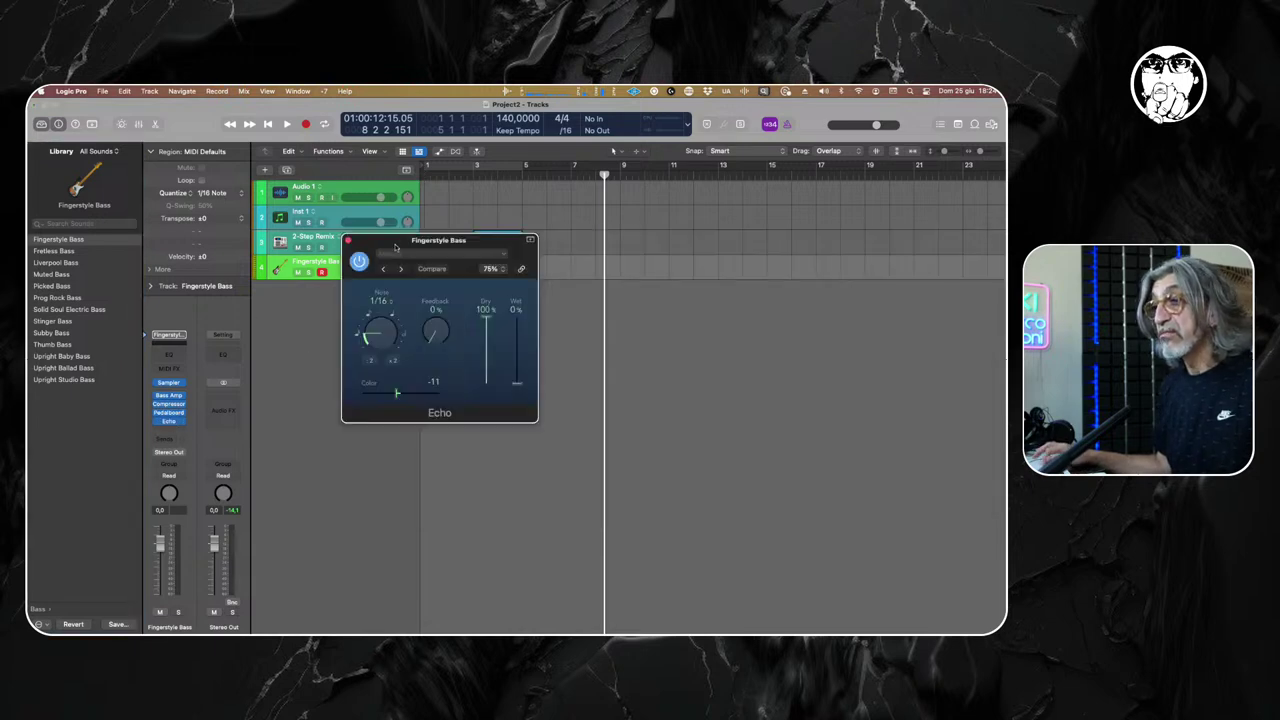
click(347, 241)
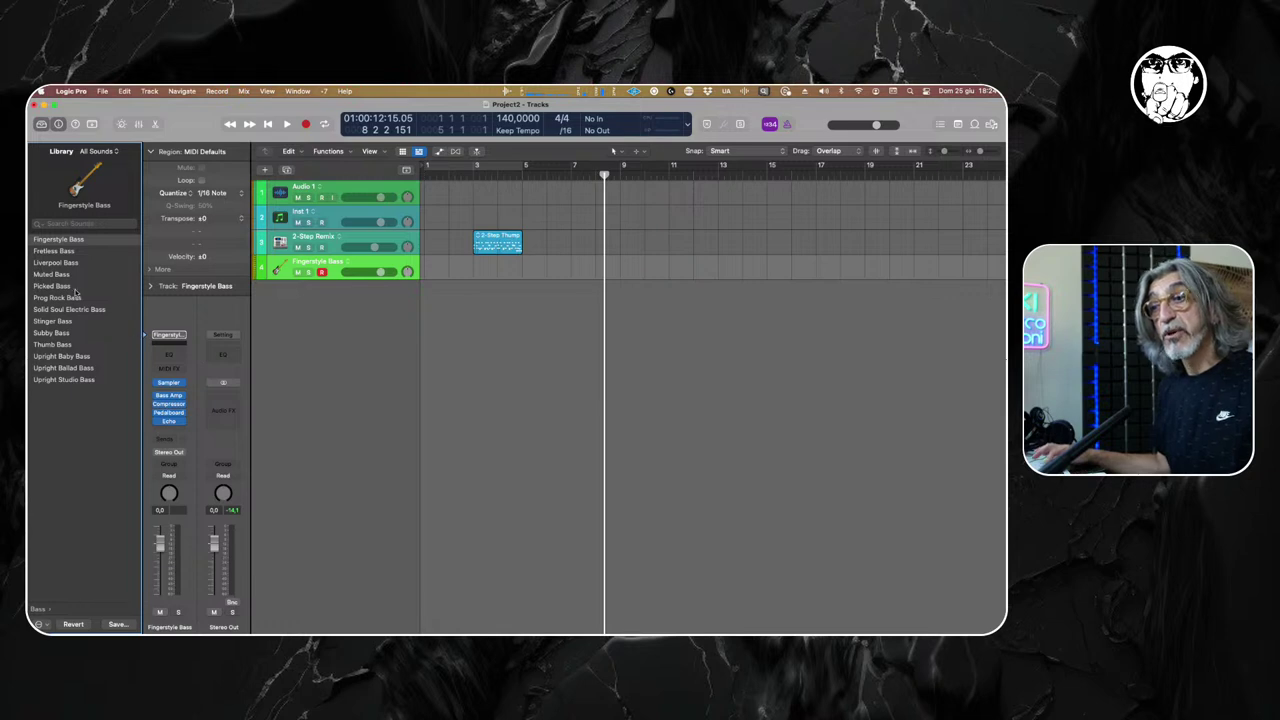
click(72, 252)
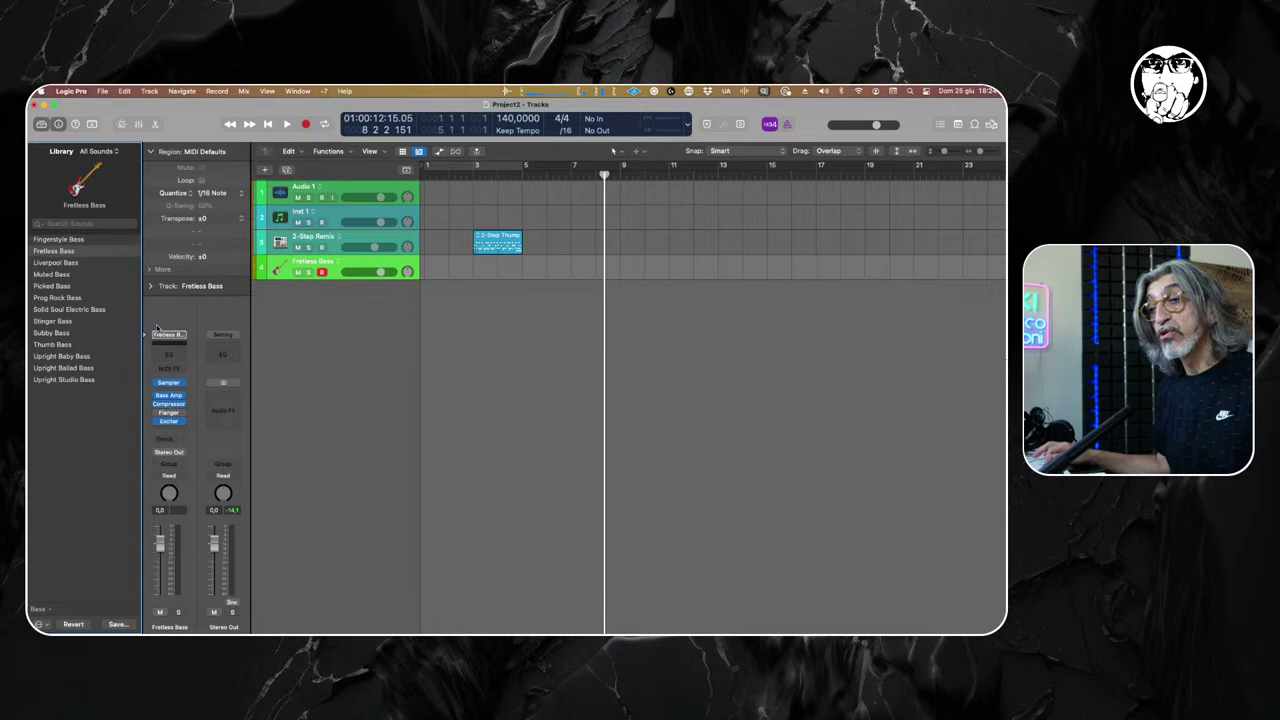
click(76, 276)
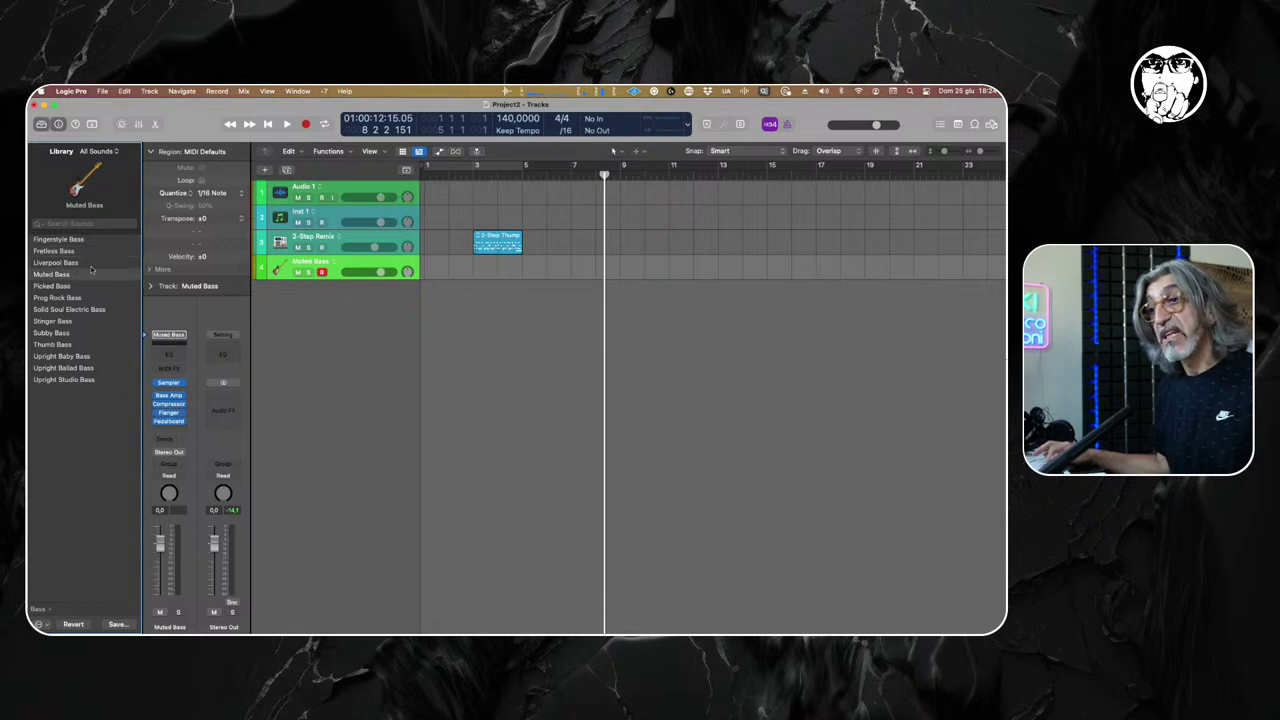
click(89, 264)
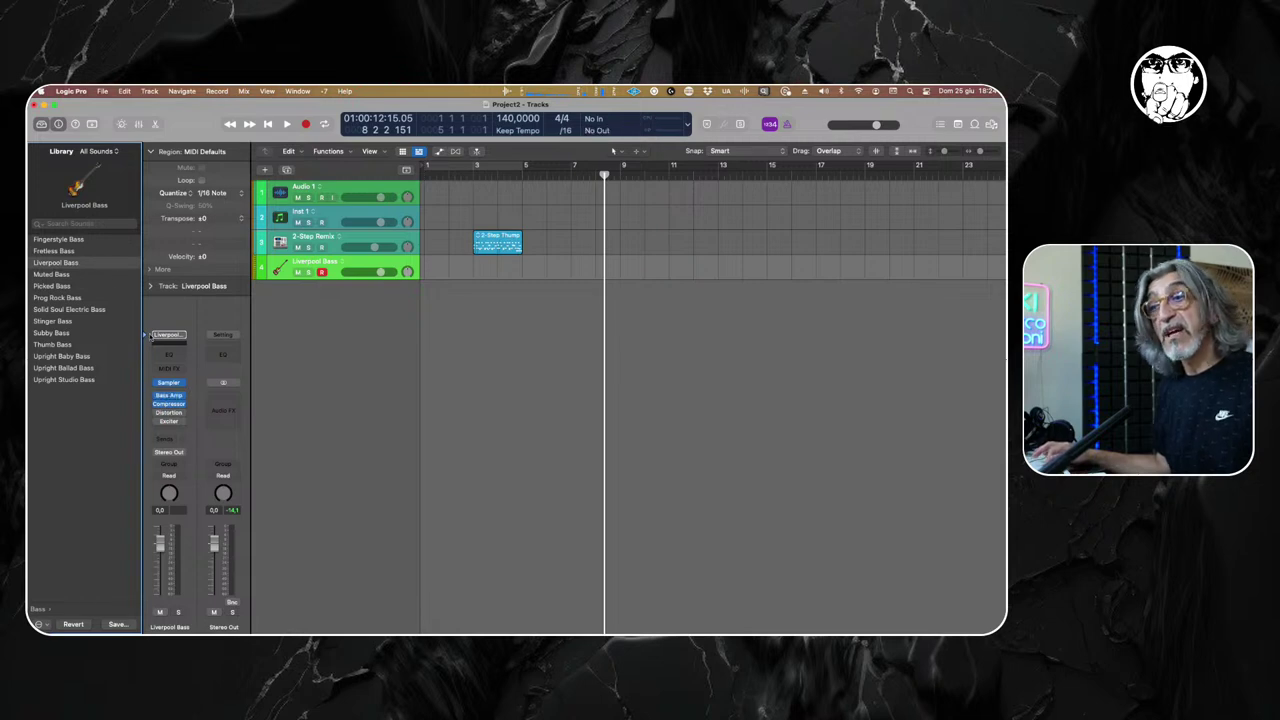
Inspect the Pedalboard window of the Fingerstyle Bass track, and list the Pedalboard and Compressor presets in the Library.
click(168, 413)
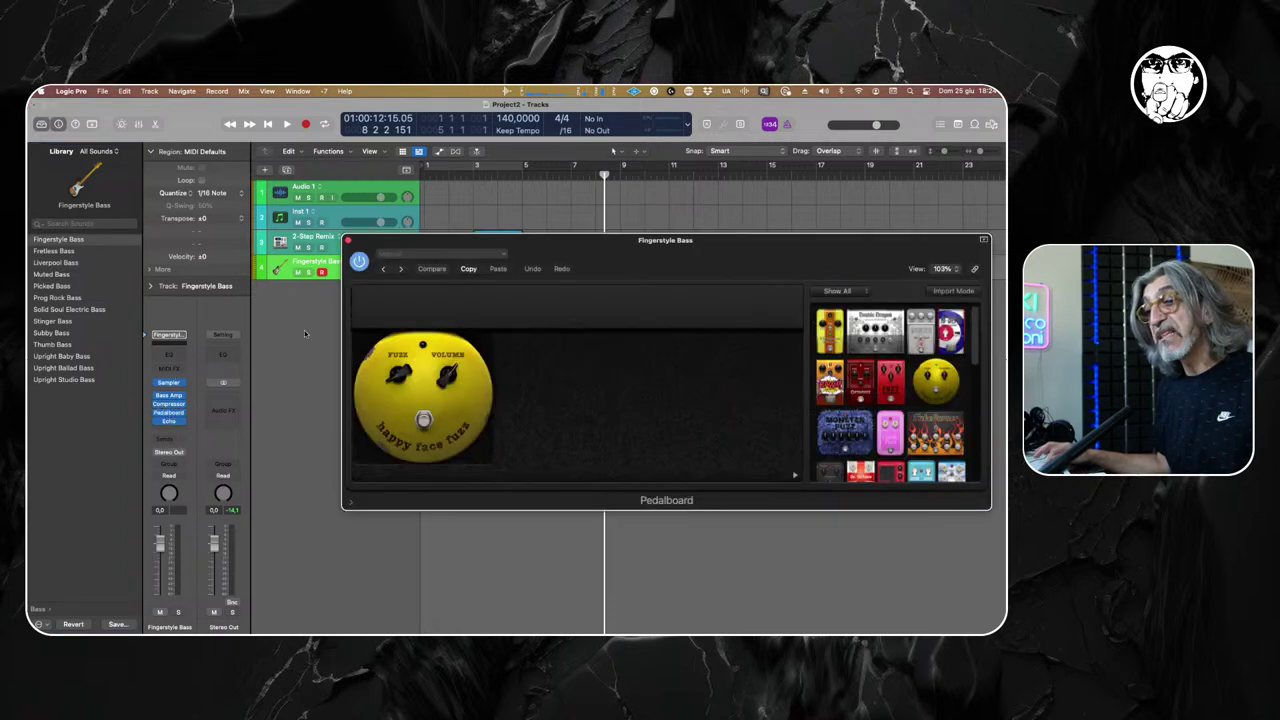
click(347, 241)
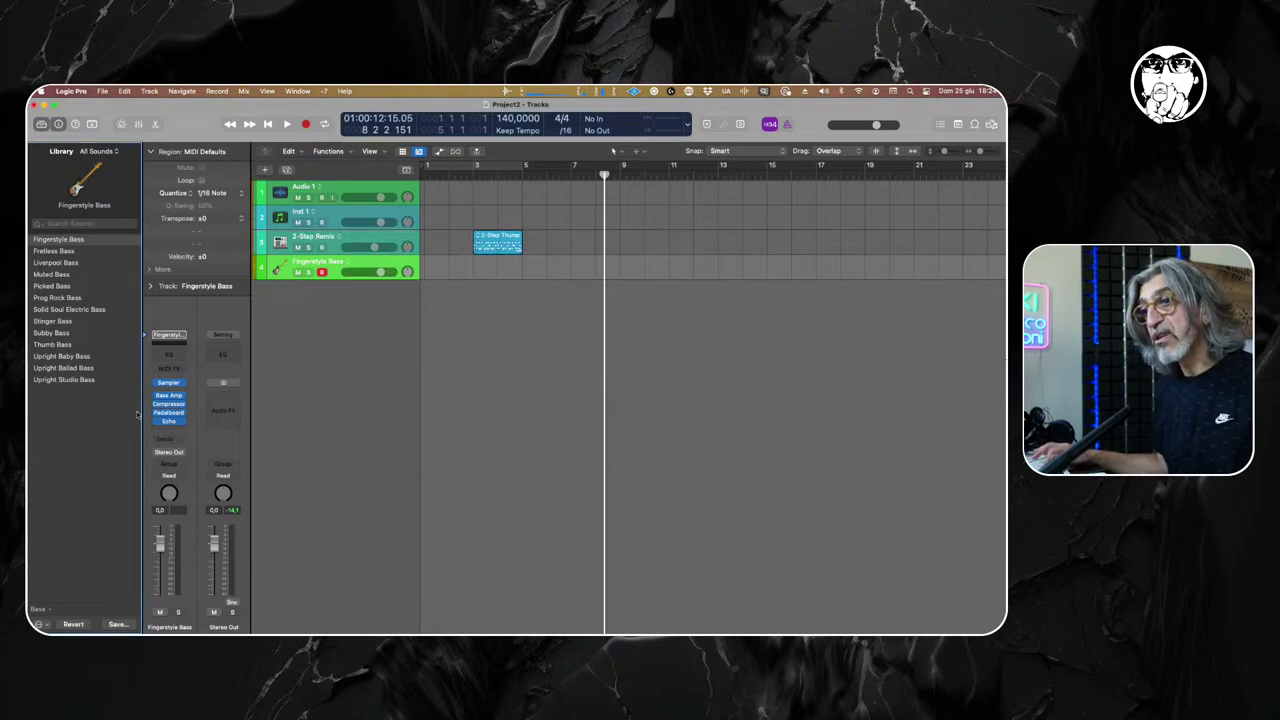
click(146, 414)
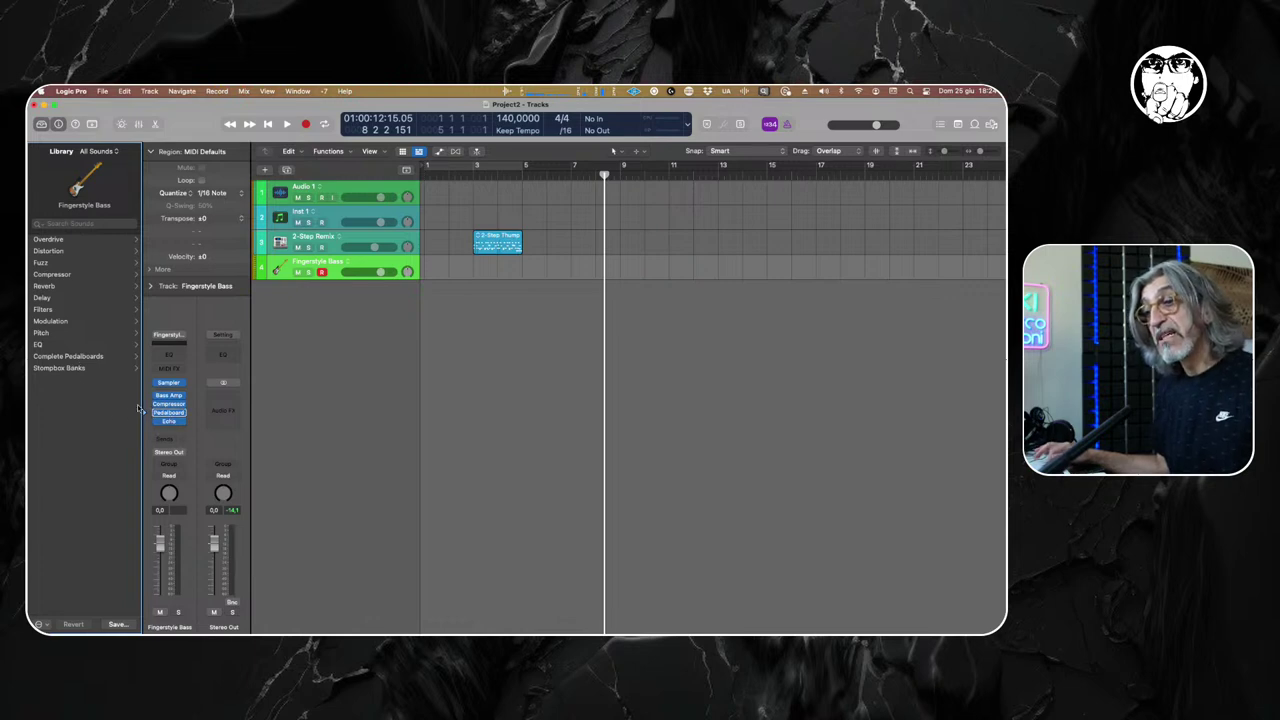
click(145, 405)
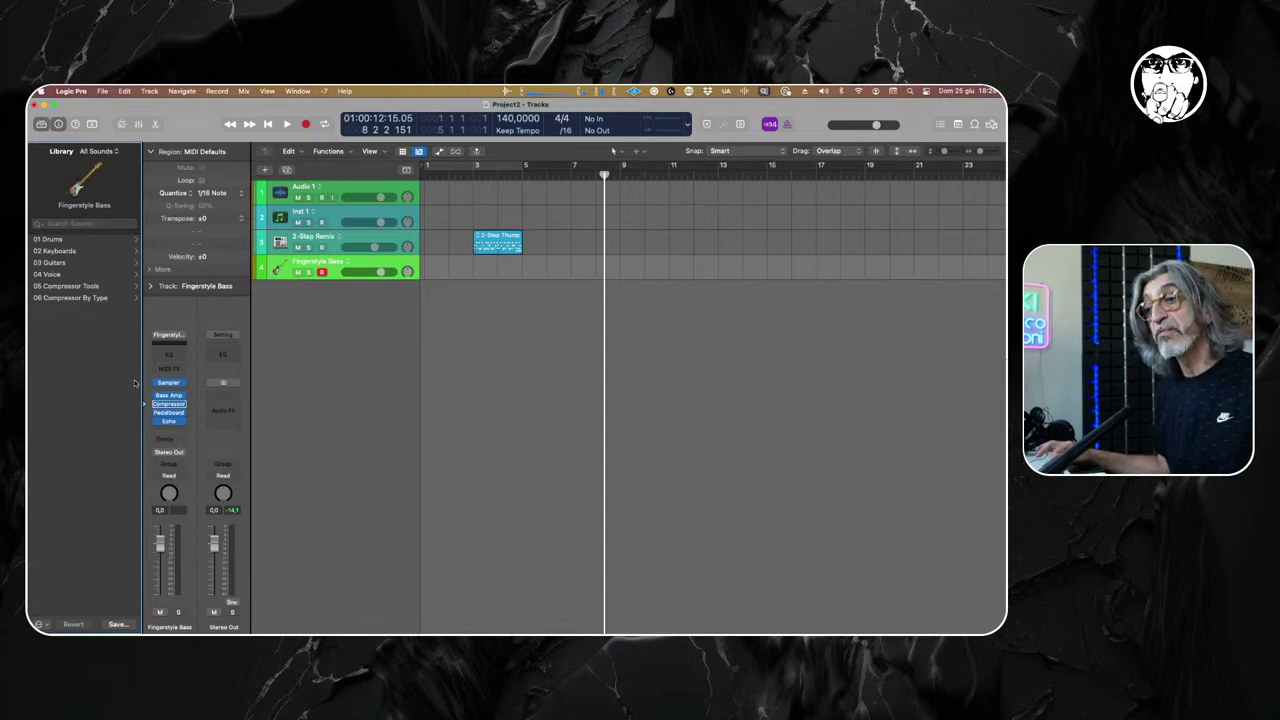
Inspect the Compressor plug-in window of the Fingerstyle Bass track and its settings menu, and close the window.
click(170, 404)
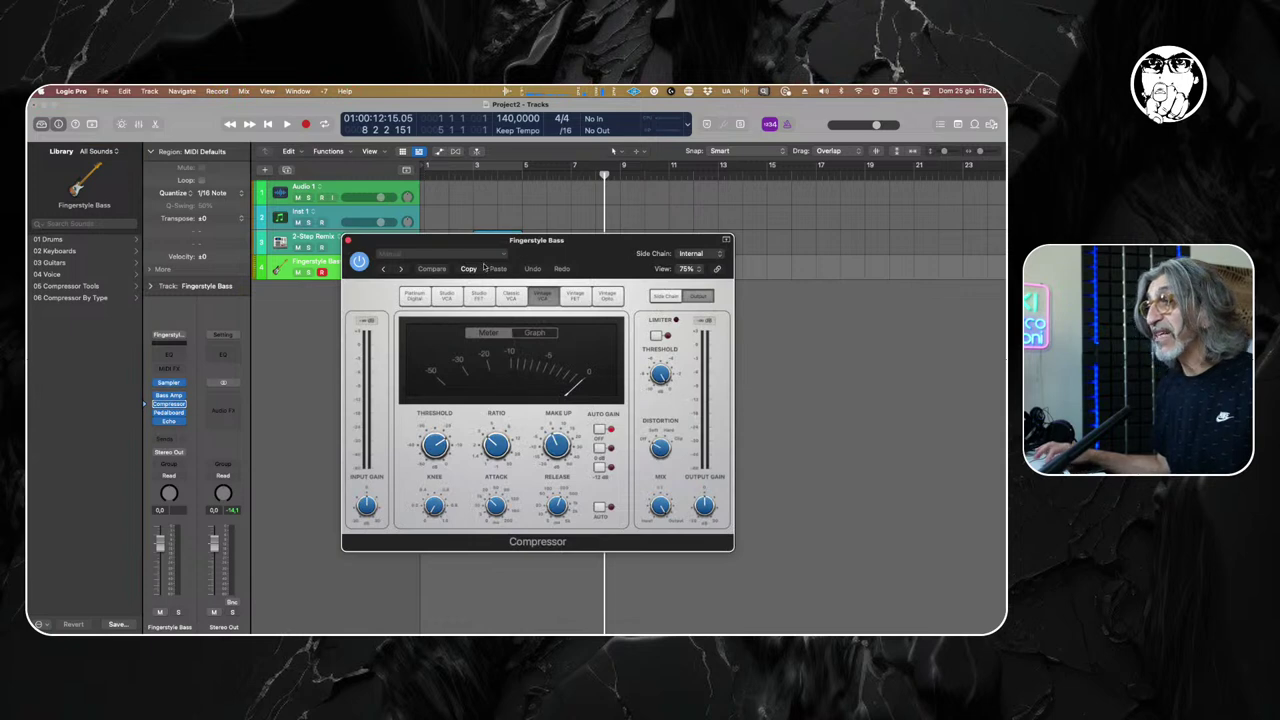
click(498, 256)
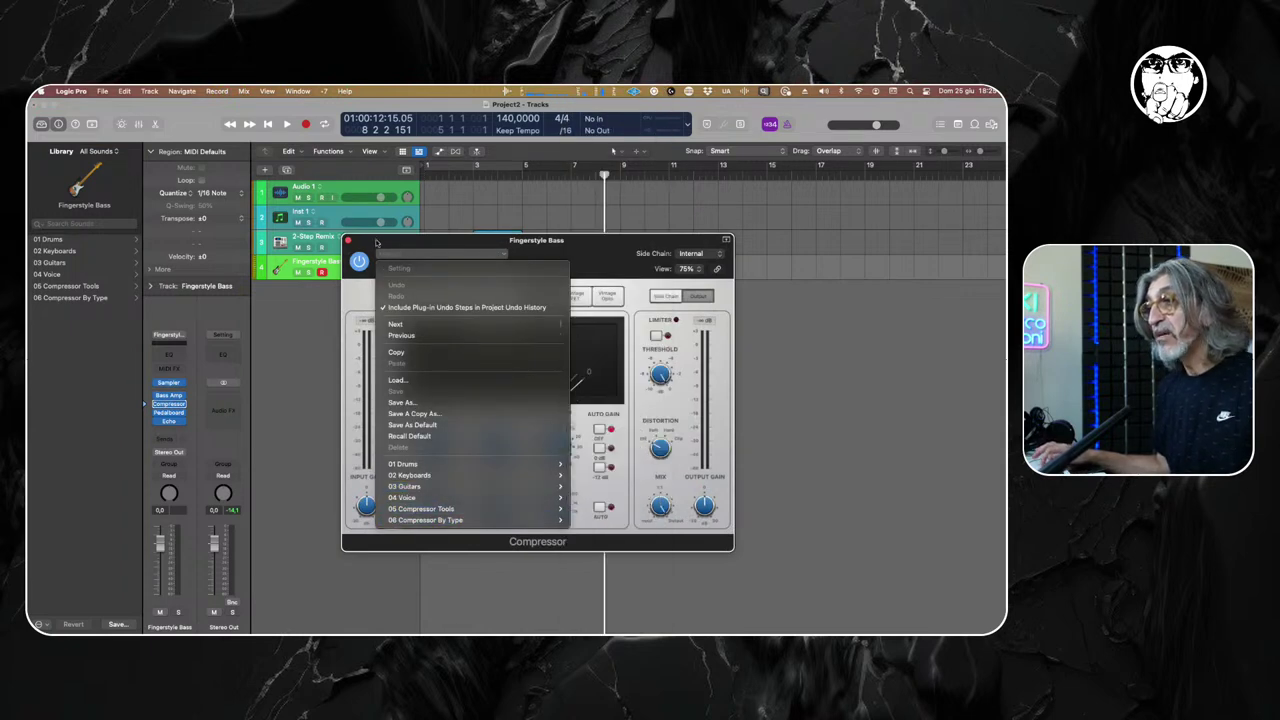
click(348, 241)
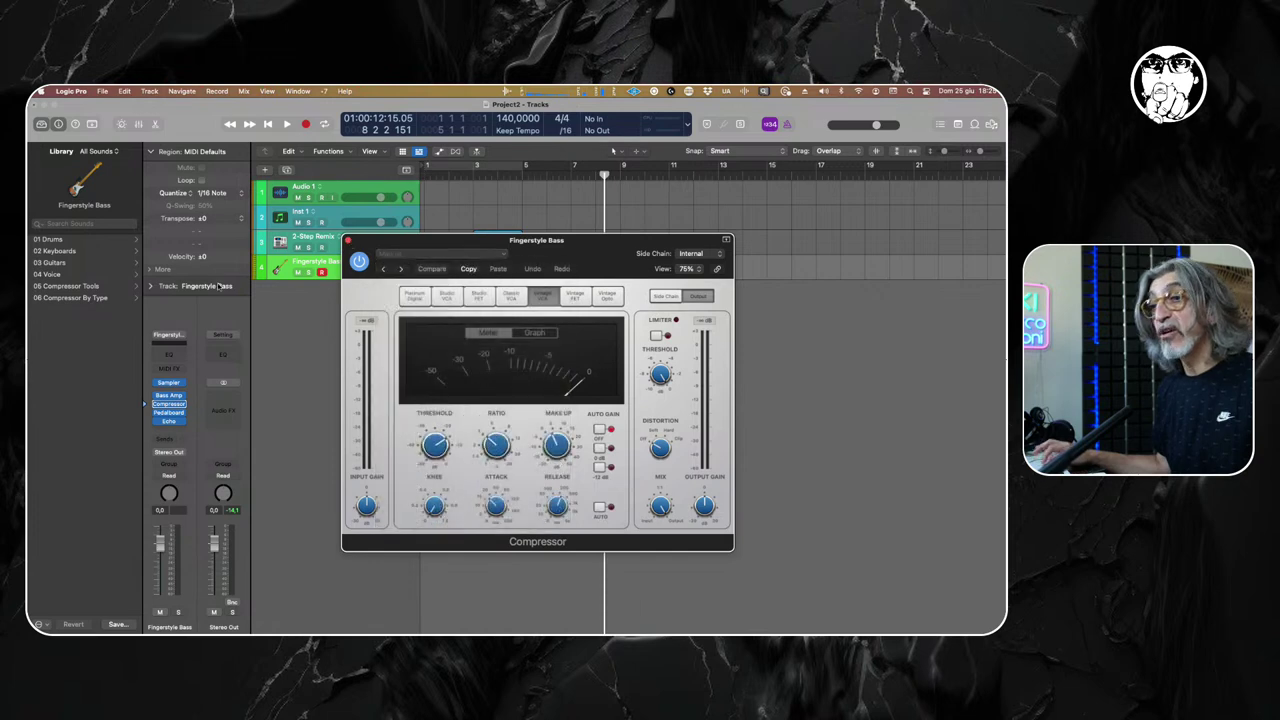
click(348, 241)
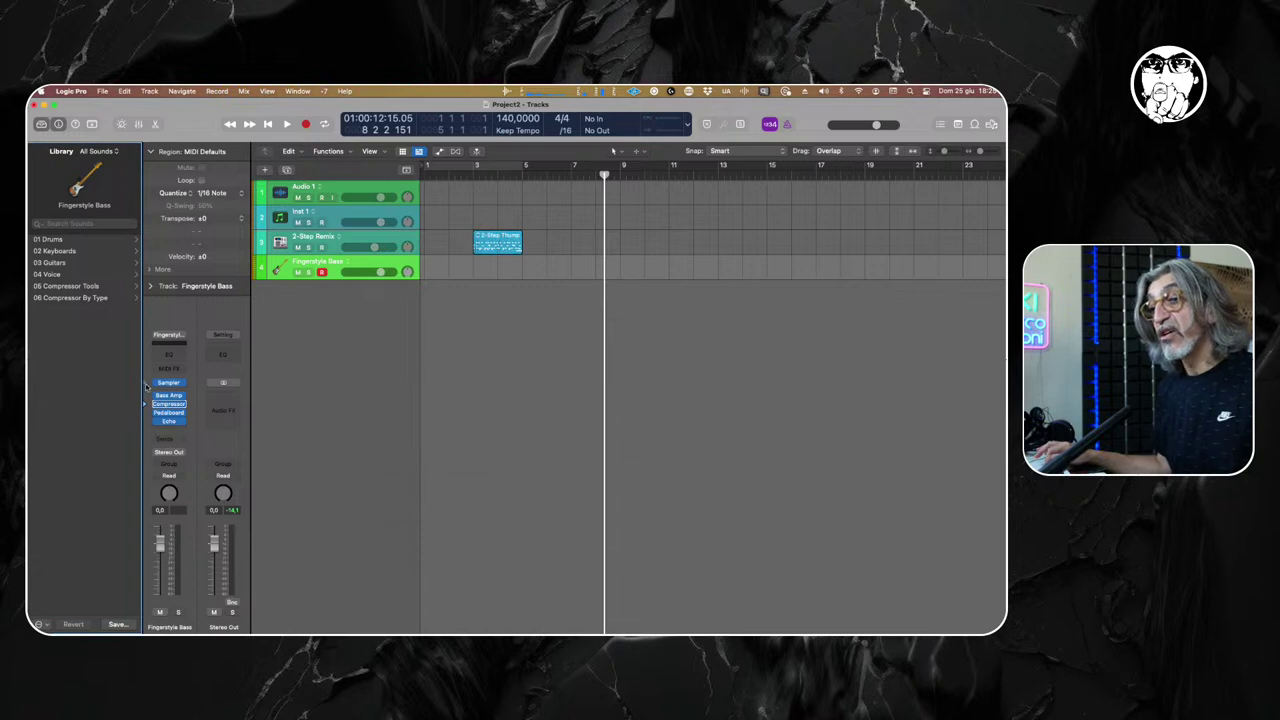
List the Sampler's bass presets in the Library and review the available sound packs, keeping All Sounds selected.
click(145, 383)
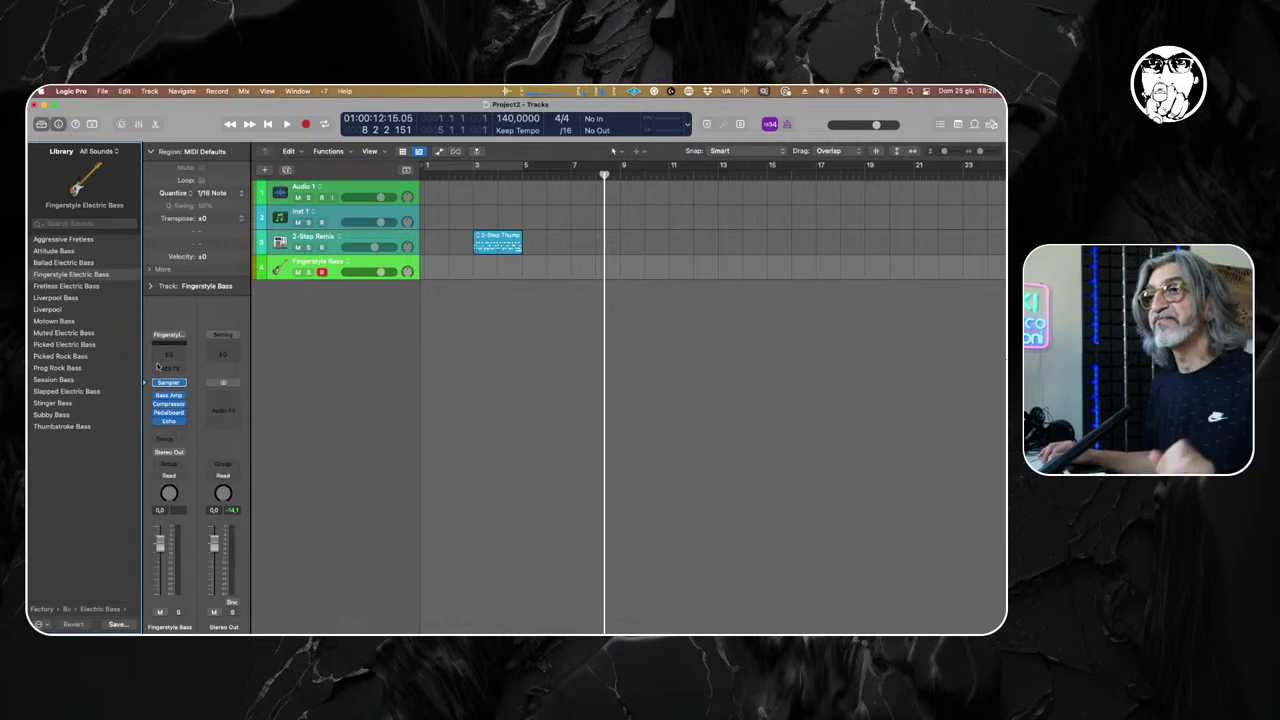
click(110, 151)
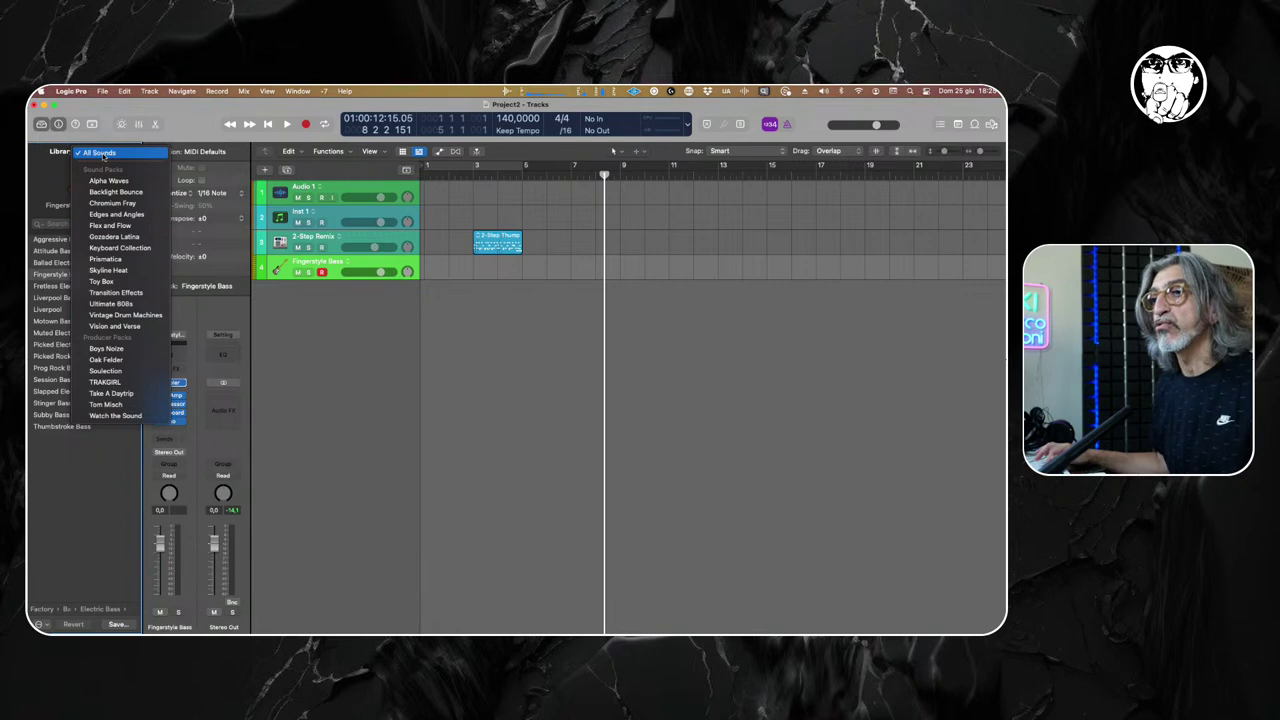
click(103, 155)
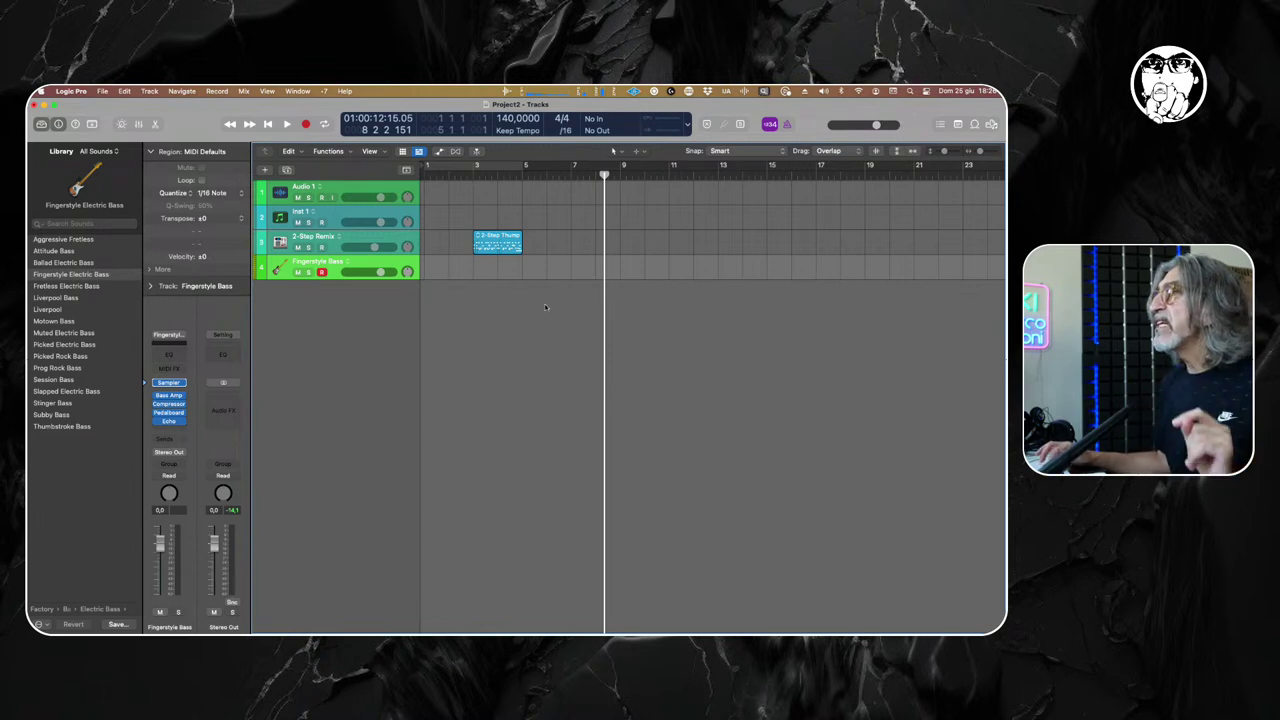
Review the Library presets for the Compressor, Bass Amp, Pedalboard, Echo and Sampler slots, and return the Library to the channel strip patches.
click(147, 404)
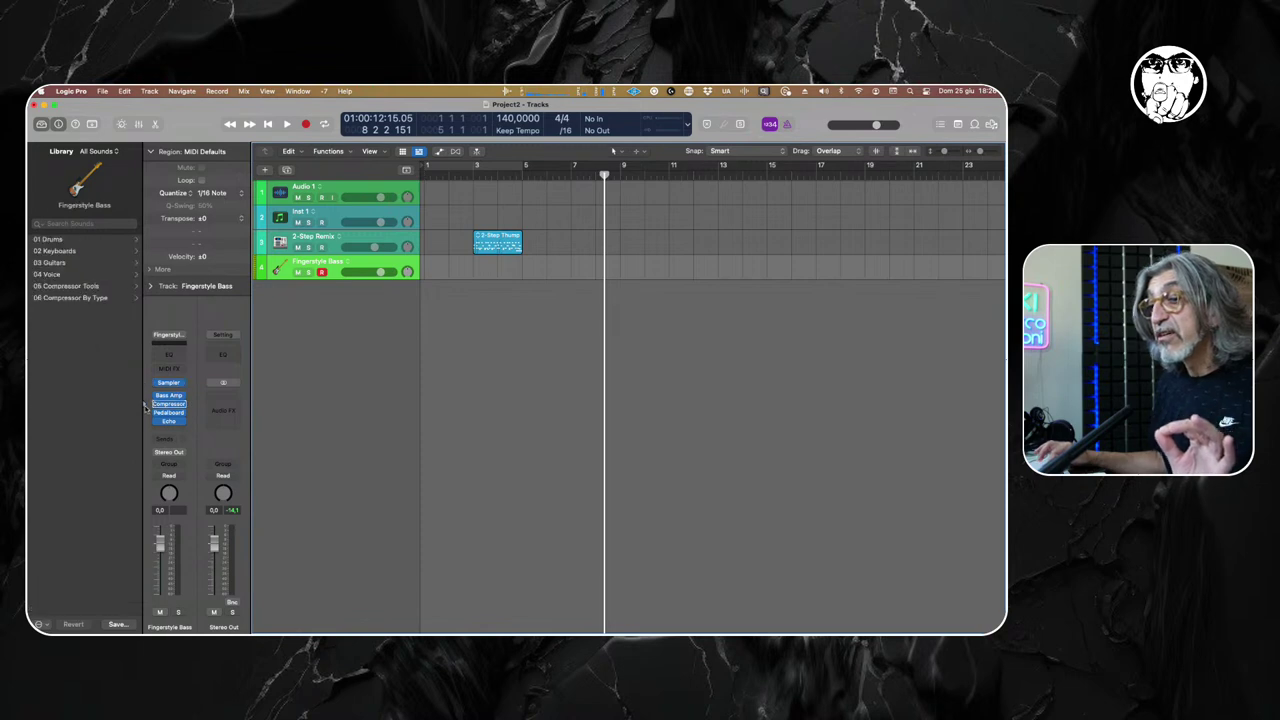
click(145, 397)
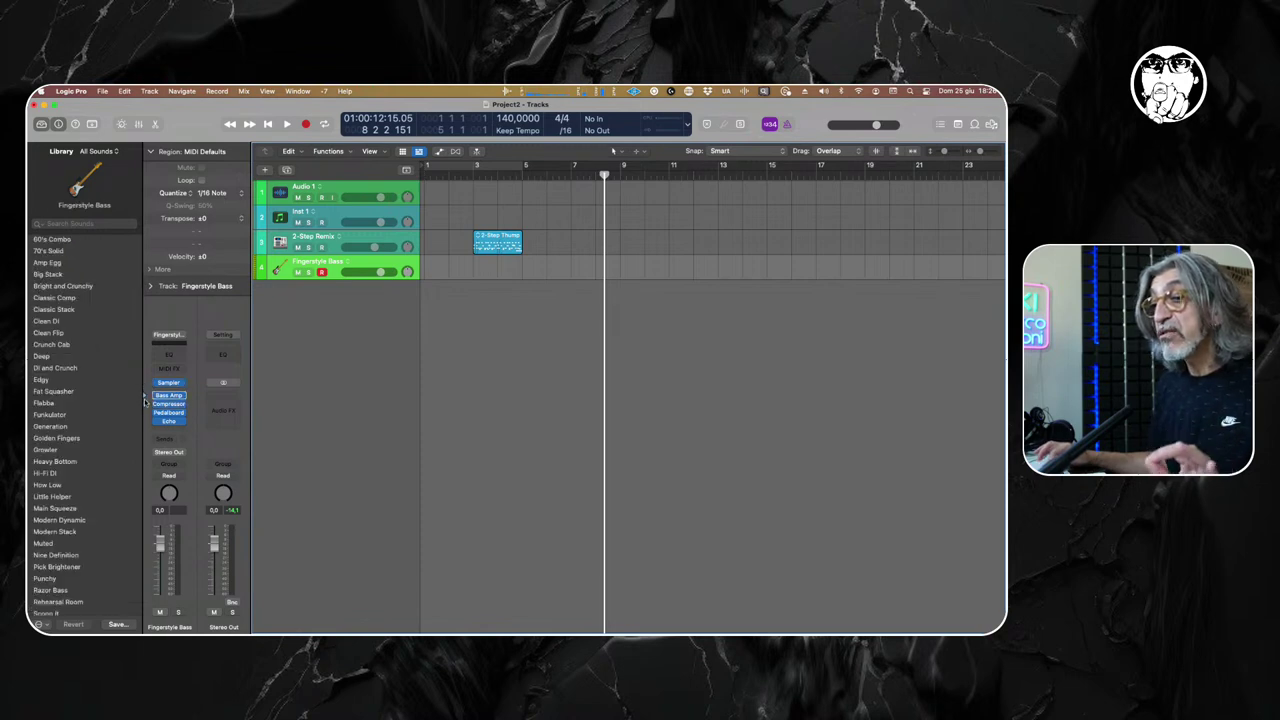
click(145, 413)
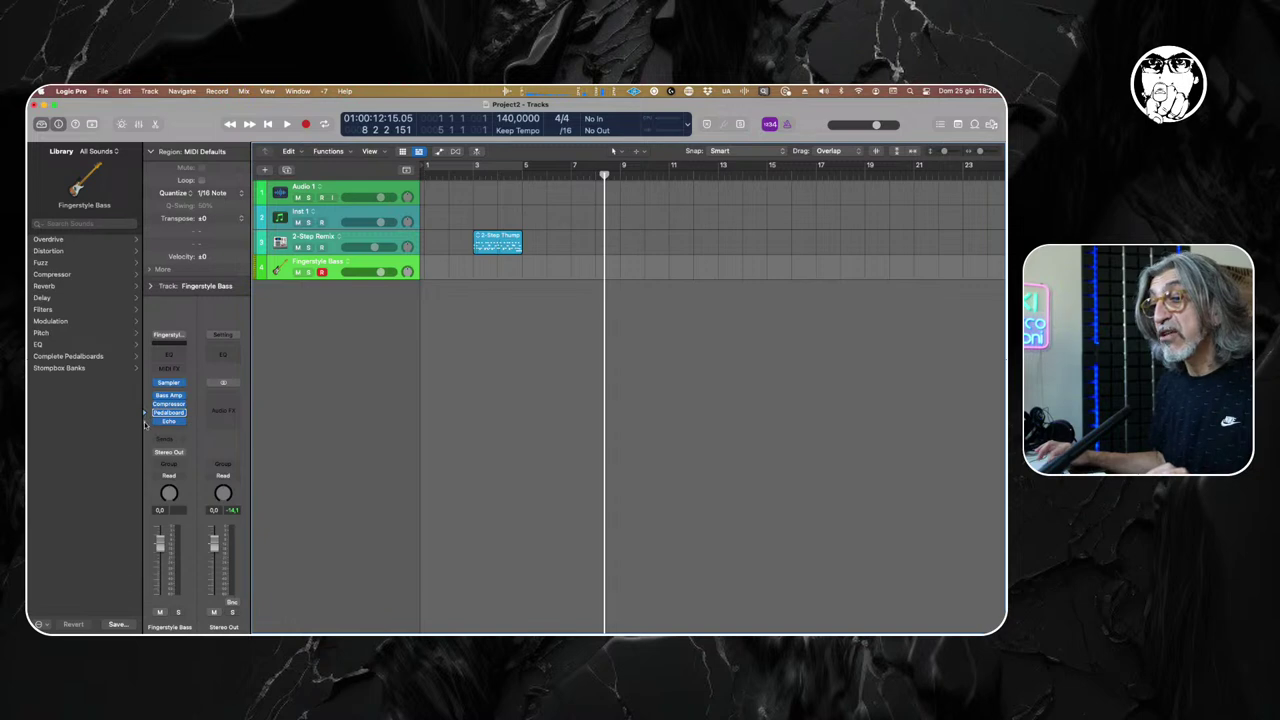
click(145, 422)
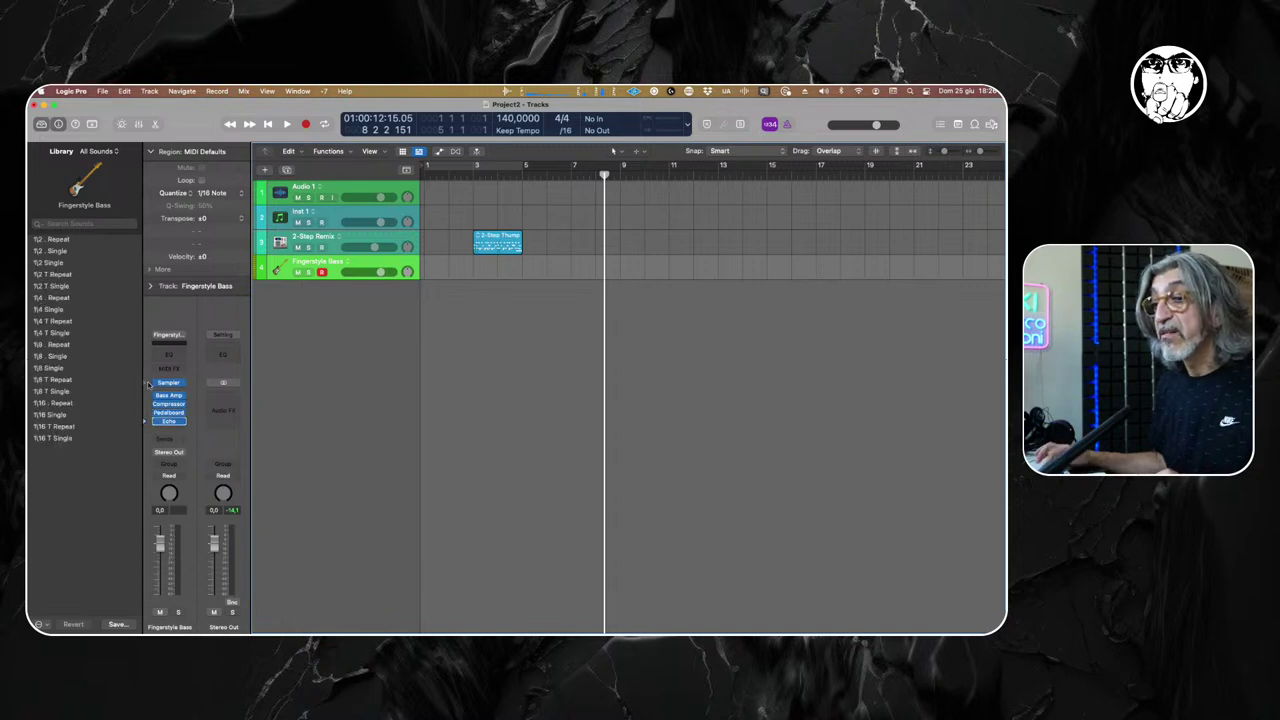
click(146, 385)
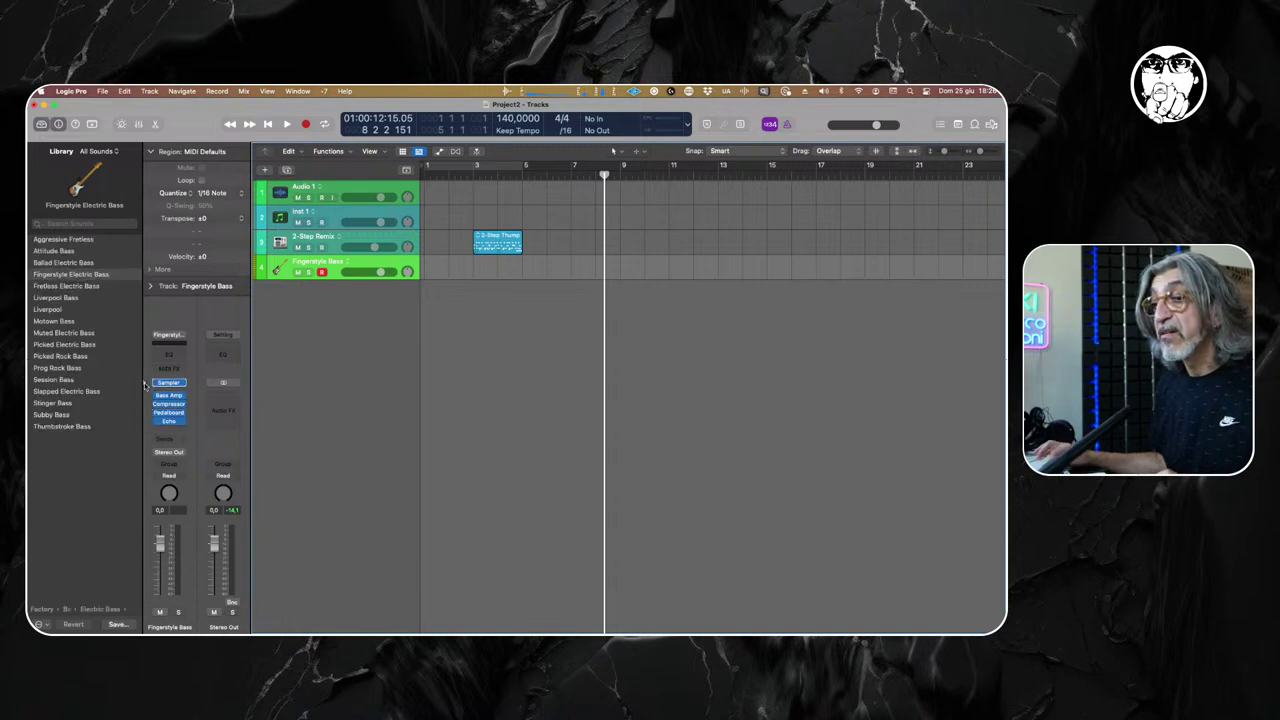
click(167, 335)
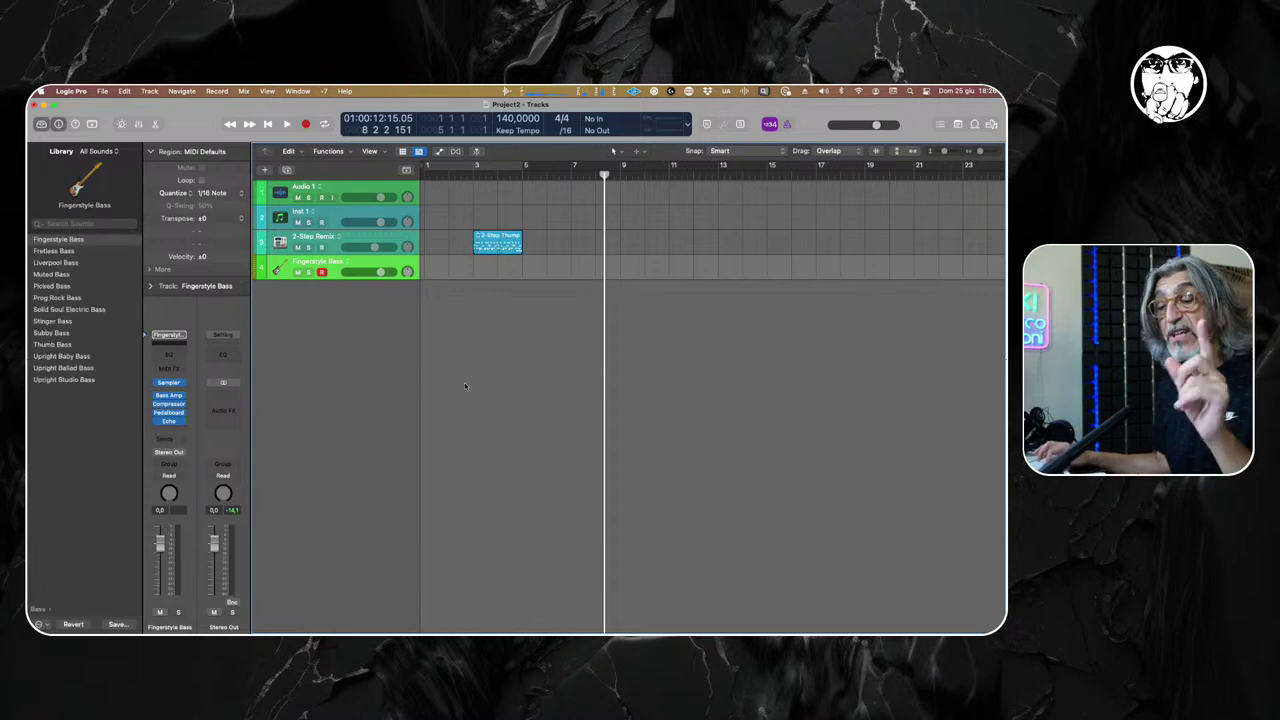
Add an output track for the Stereo Out channel from the mixer, hide the mixer, and select the new track.
key(x)
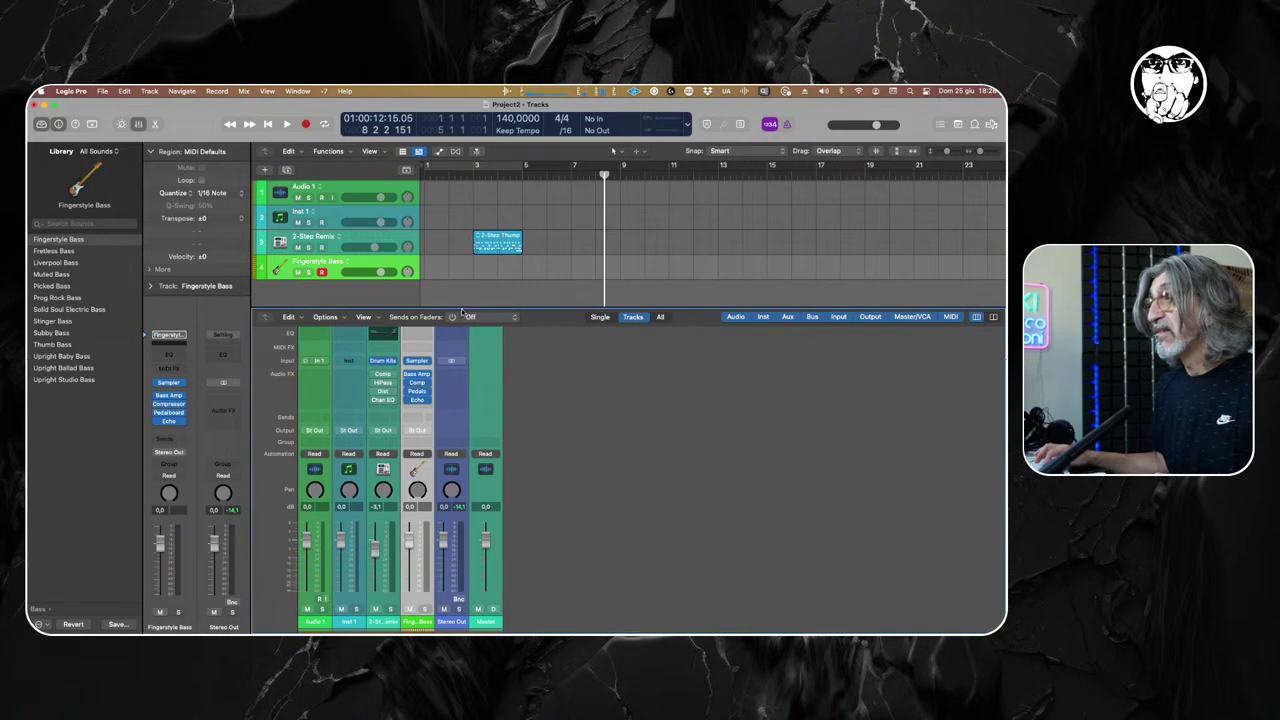
drag(460, 308, 461, 270)
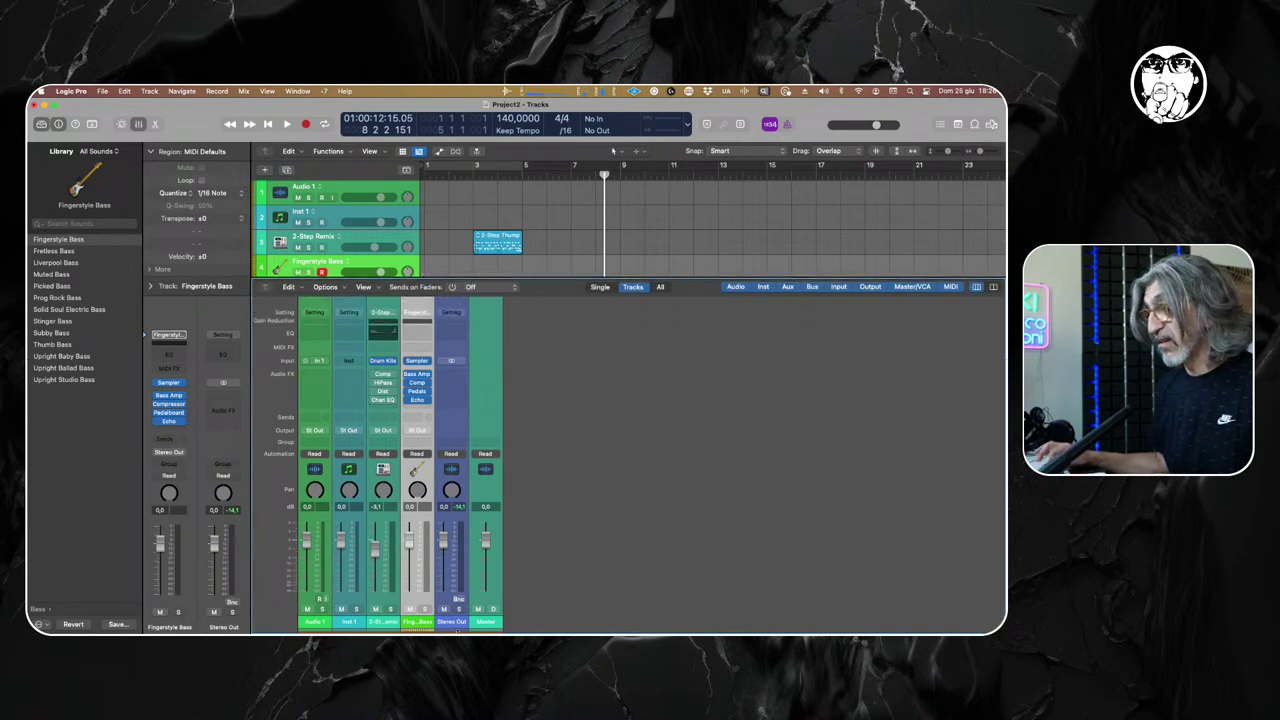
click(453, 622)
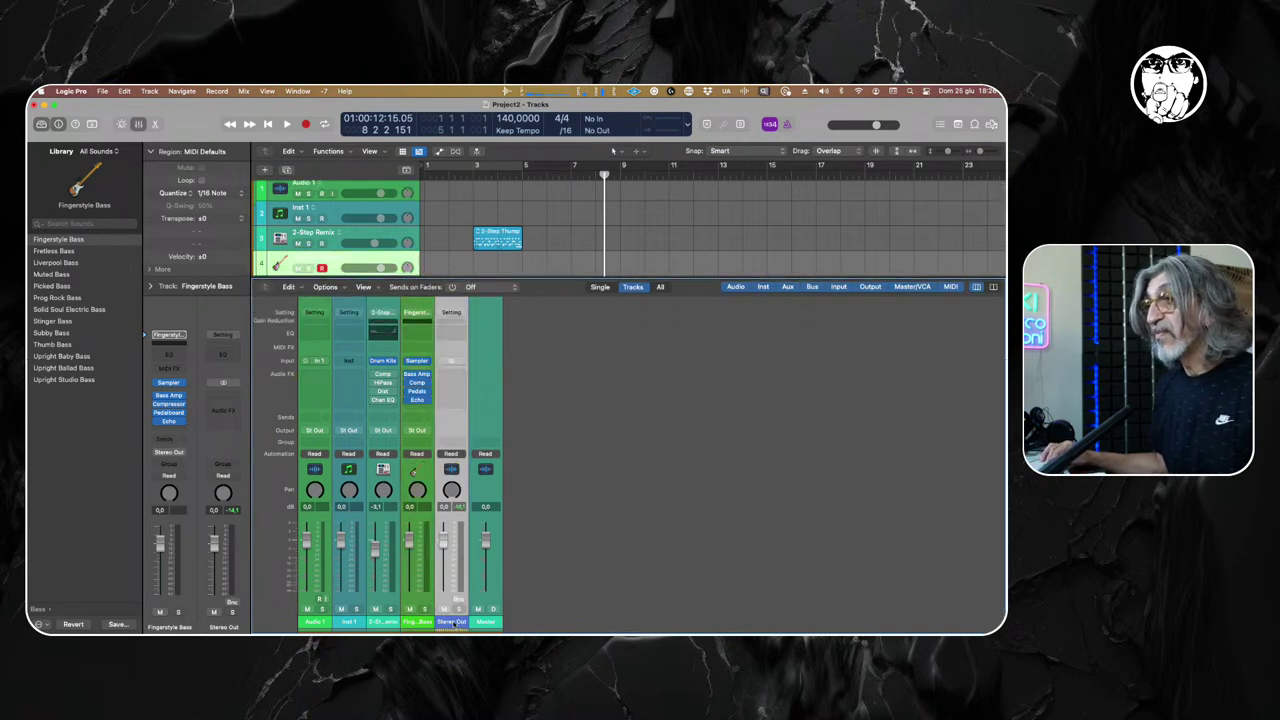
right_click(453, 622)
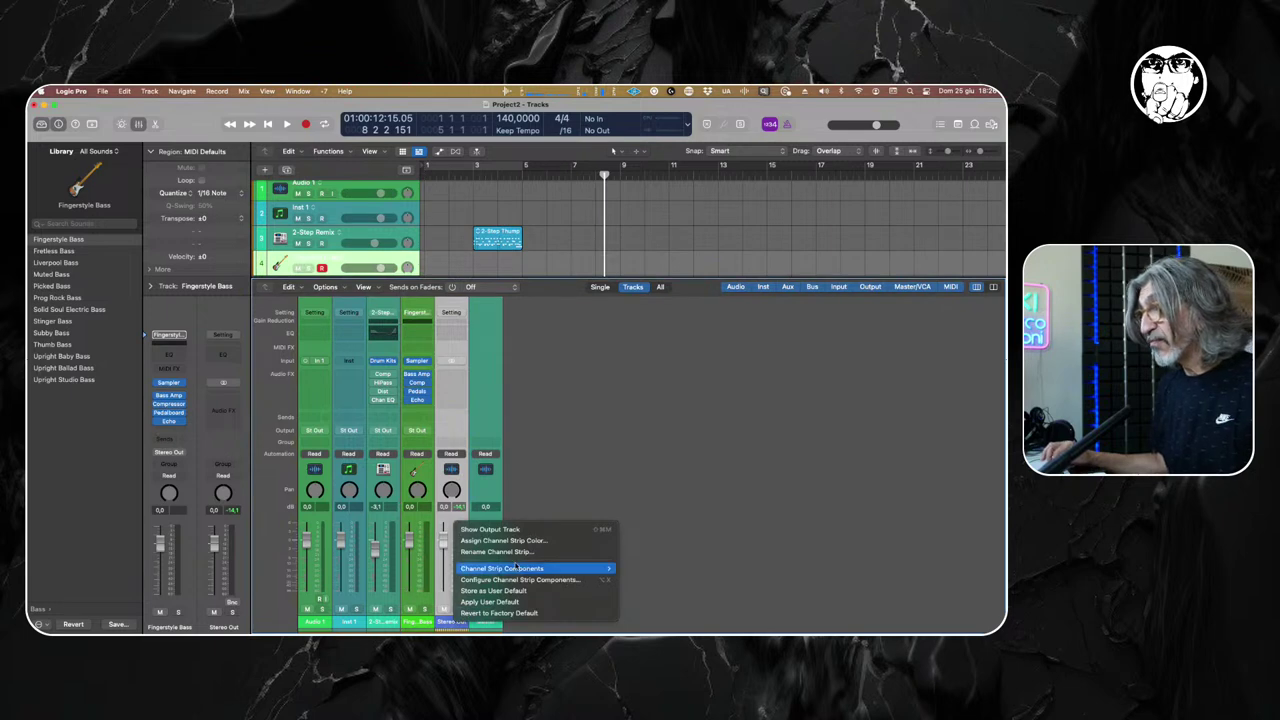
click(529, 531)
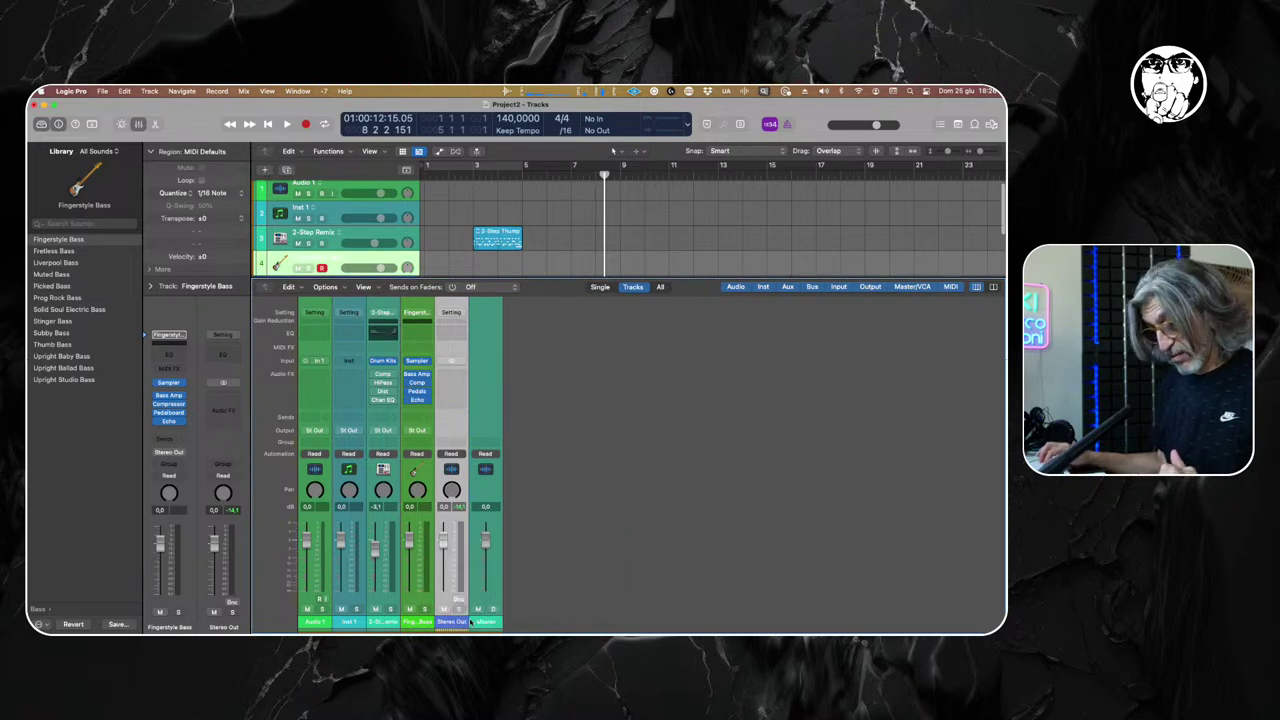
key(x)
click(352, 287)
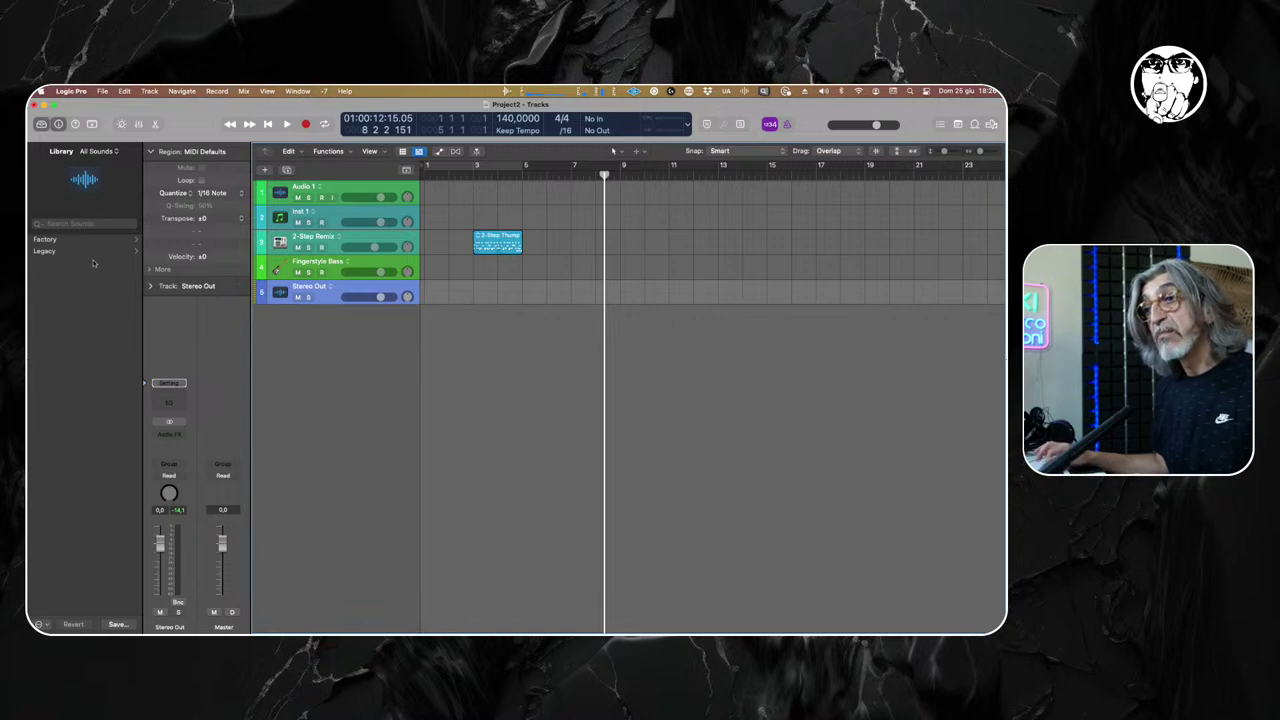
Browse the Stereo Out patches in the Library's Factory folder and in Legacy > Logic > 02 Mastering.
click(72, 242)
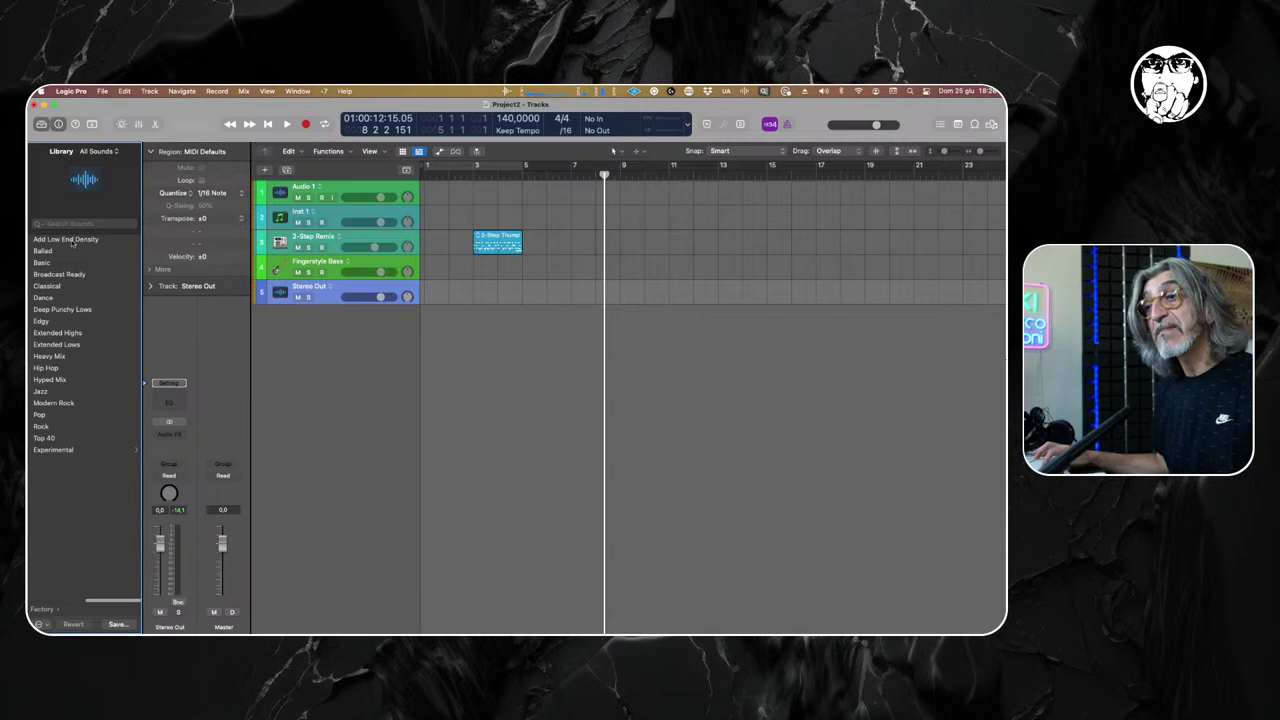
scroll(82, 266, left, 5)
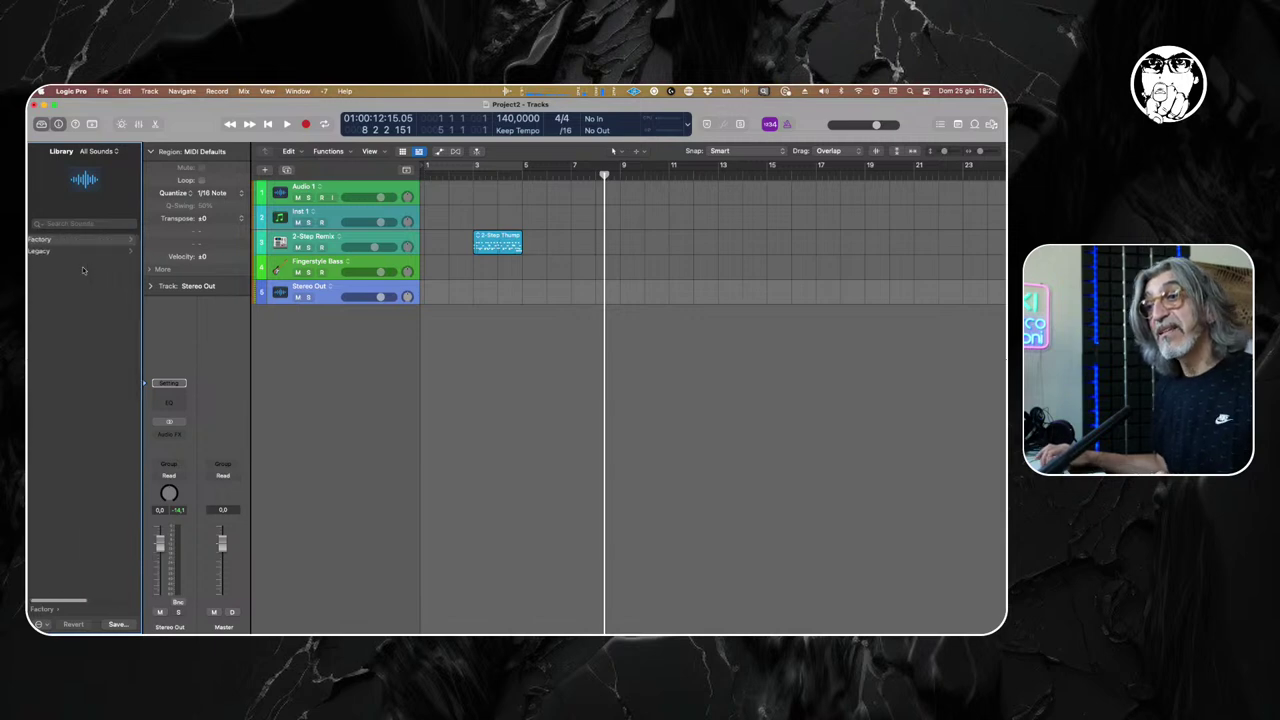
click(70, 250)
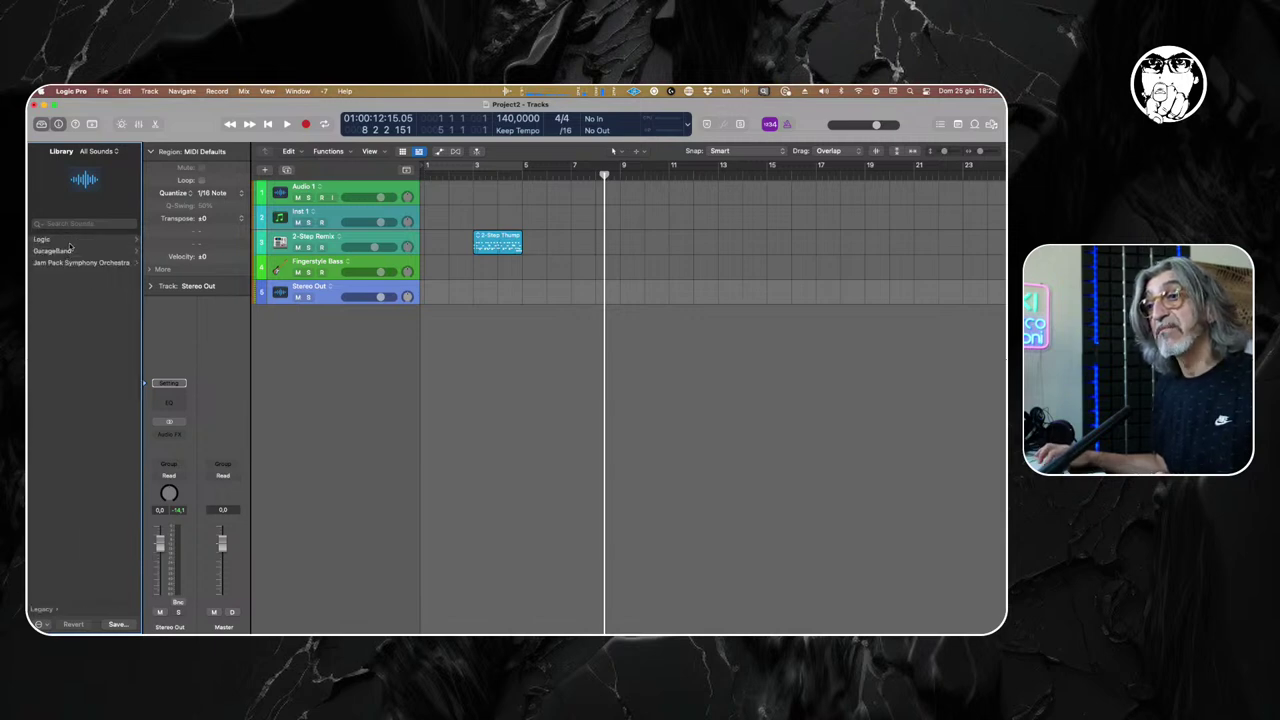
click(69, 243)
click(68, 252)
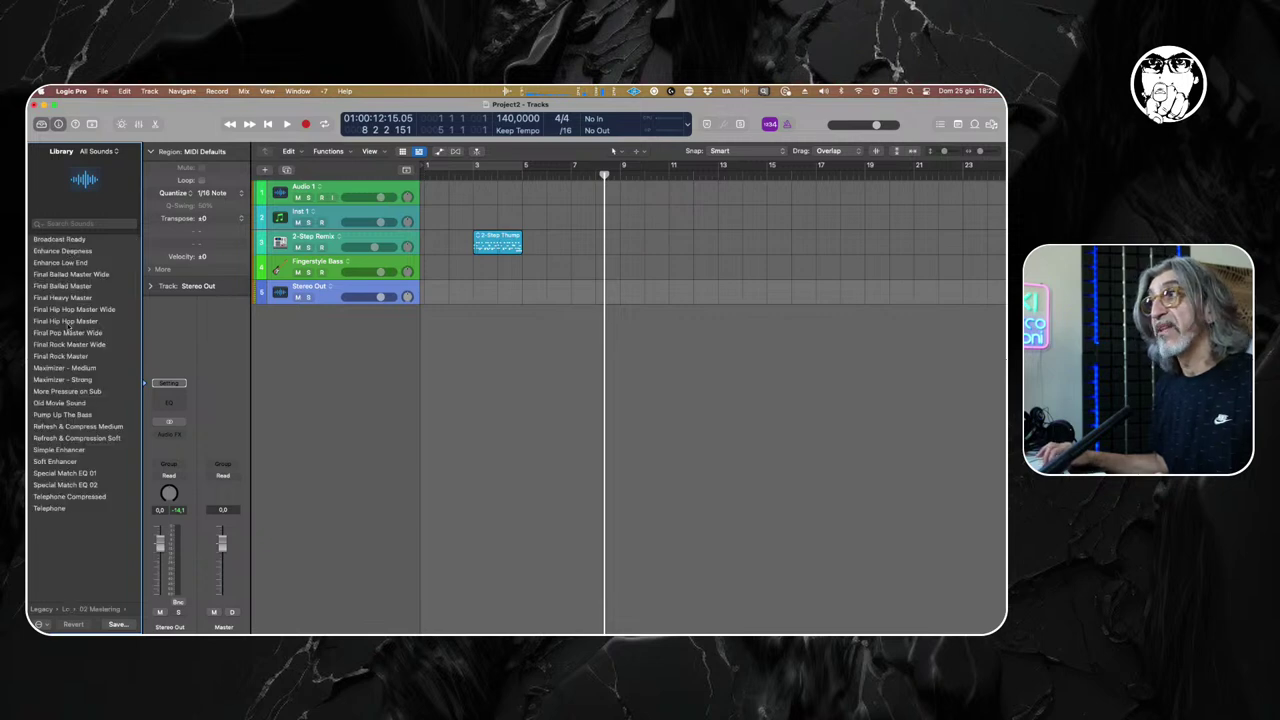
scroll(68, 327, left, 3)
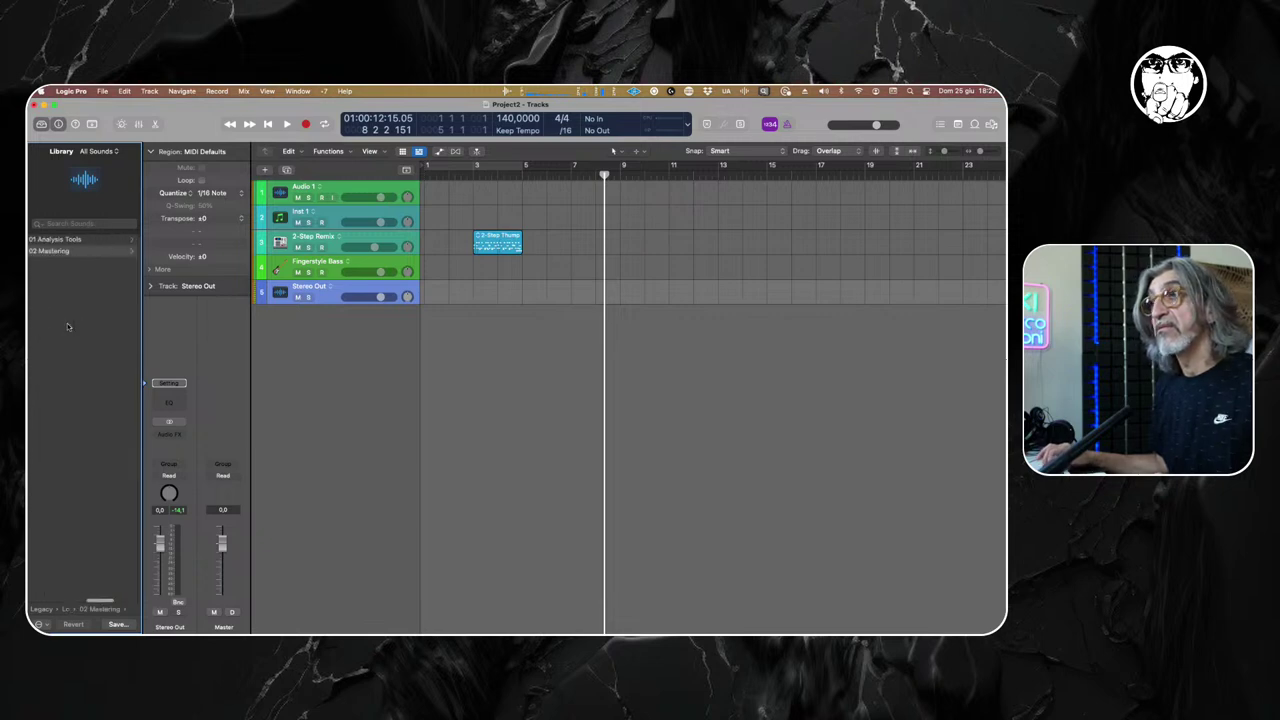
Load the MultiMeter 02 patch from the 01 Analysis Tools folder onto the Stereo Out track.
click(82, 240)
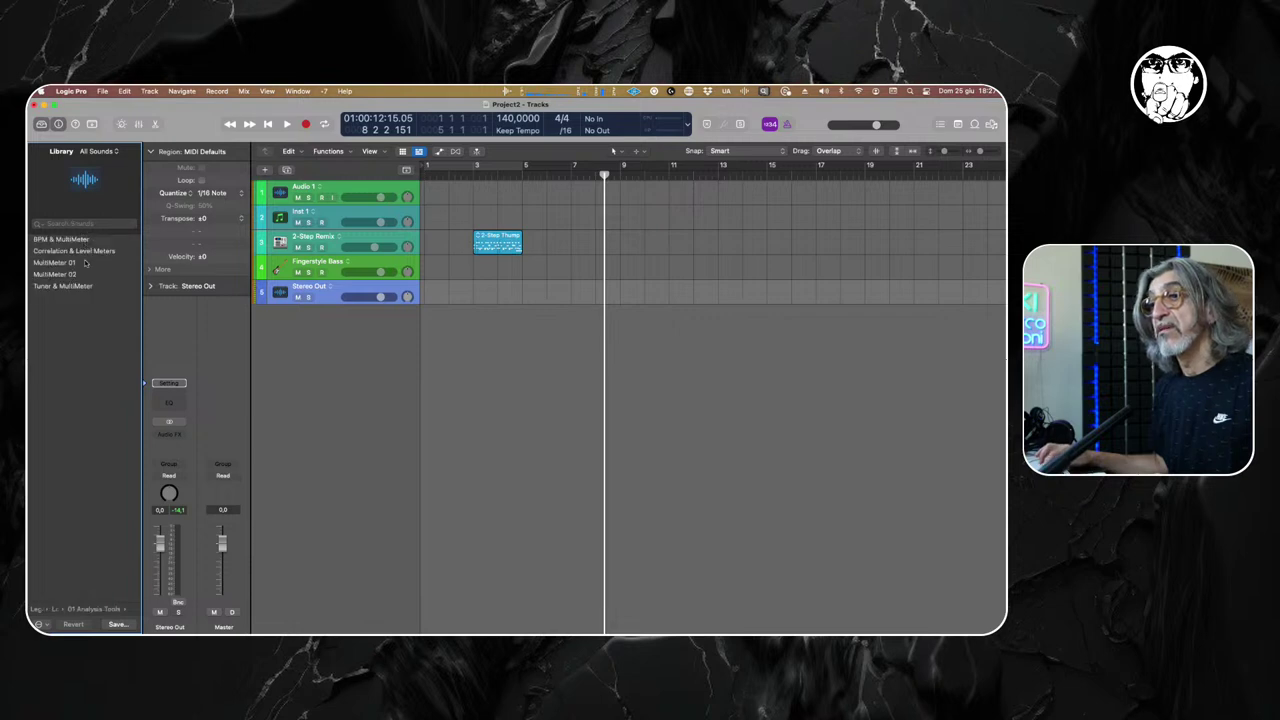
click(55, 274)
scroll(72, 336, left, 3)
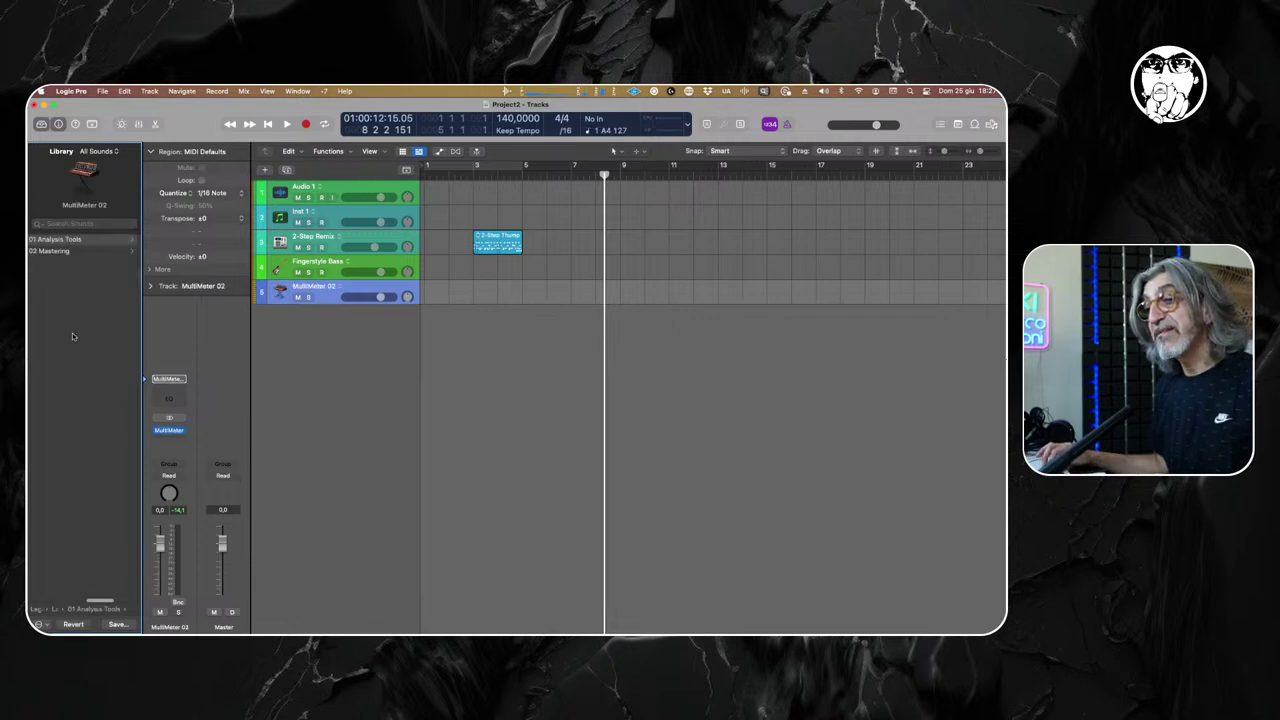
Try the Factory patches Edgy and Ballad on the Stereo Out track, load Basic, and check the presets for its Compressor slot.
click(73, 241)
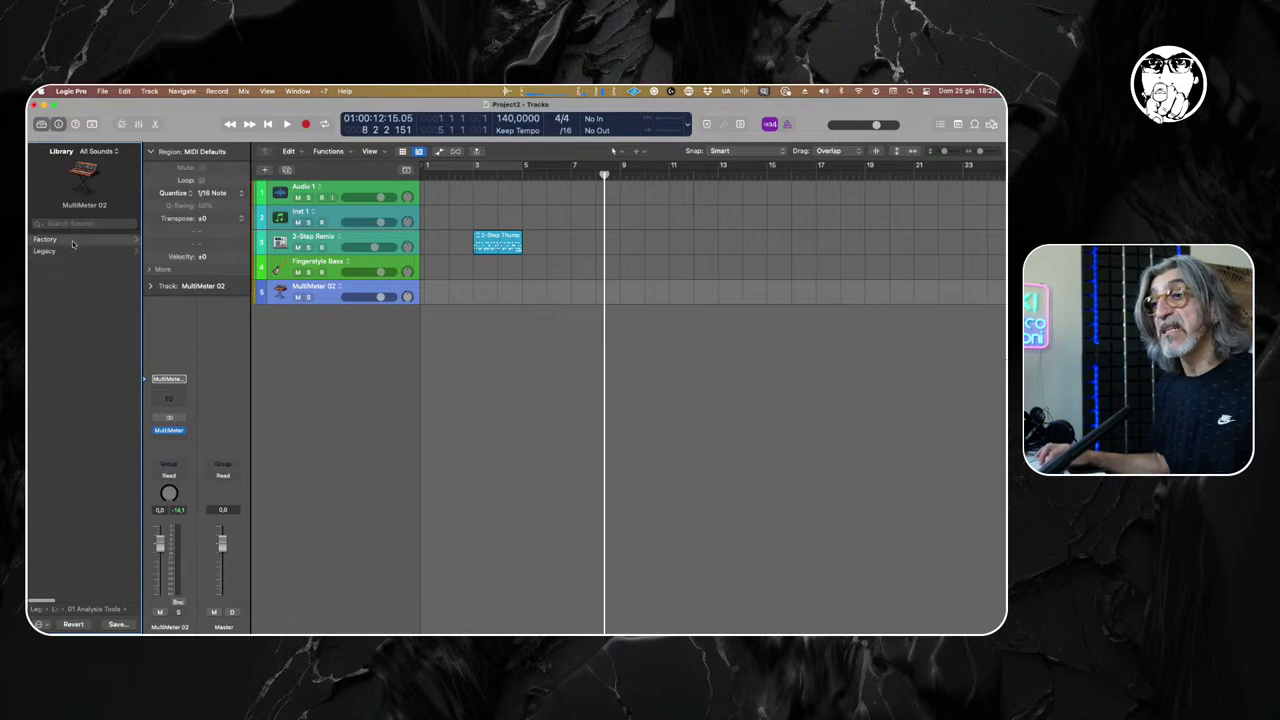
click(71, 322)
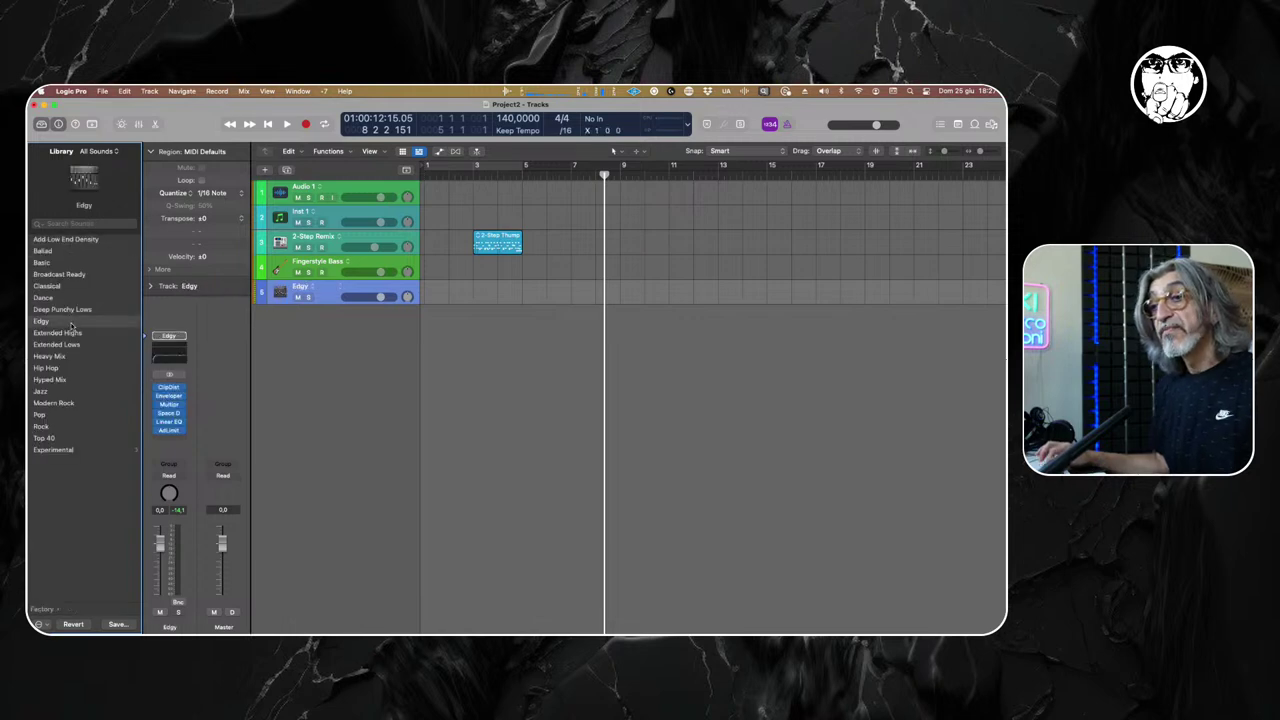
click(74, 391)
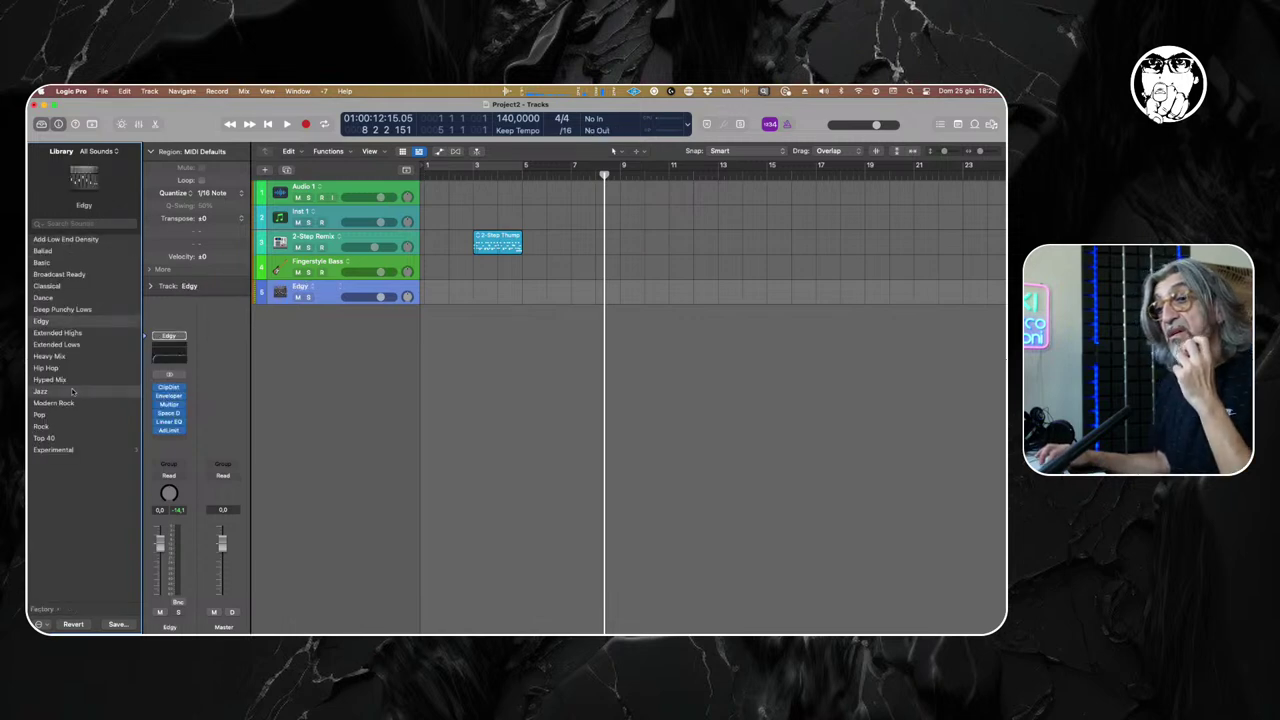
click(76, 251)
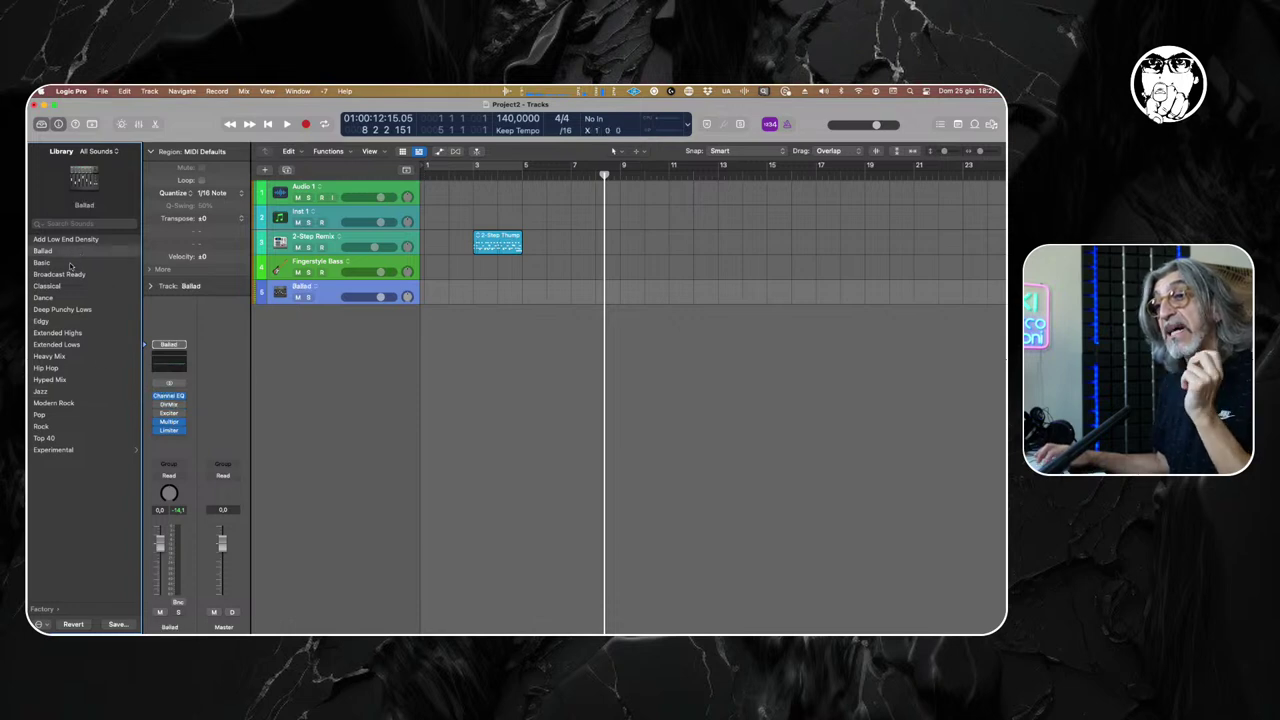
click(68, 263)
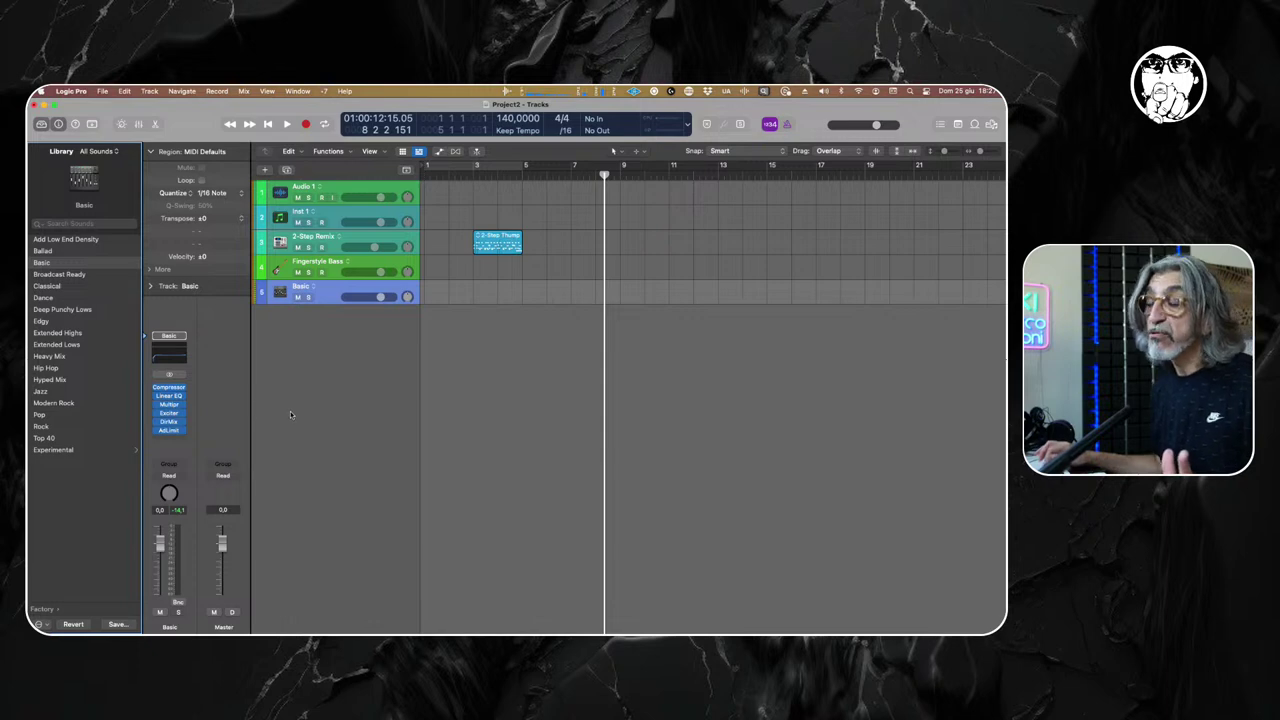
click(146, 389)
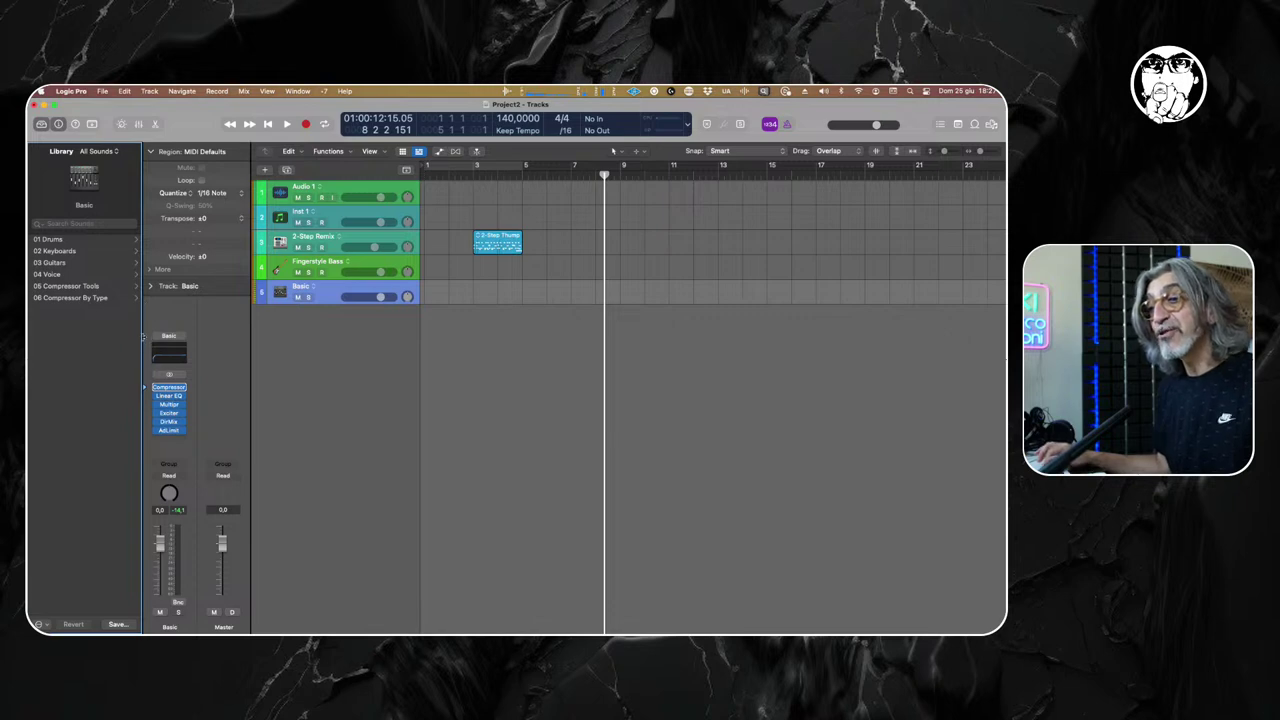
click(165, 335)
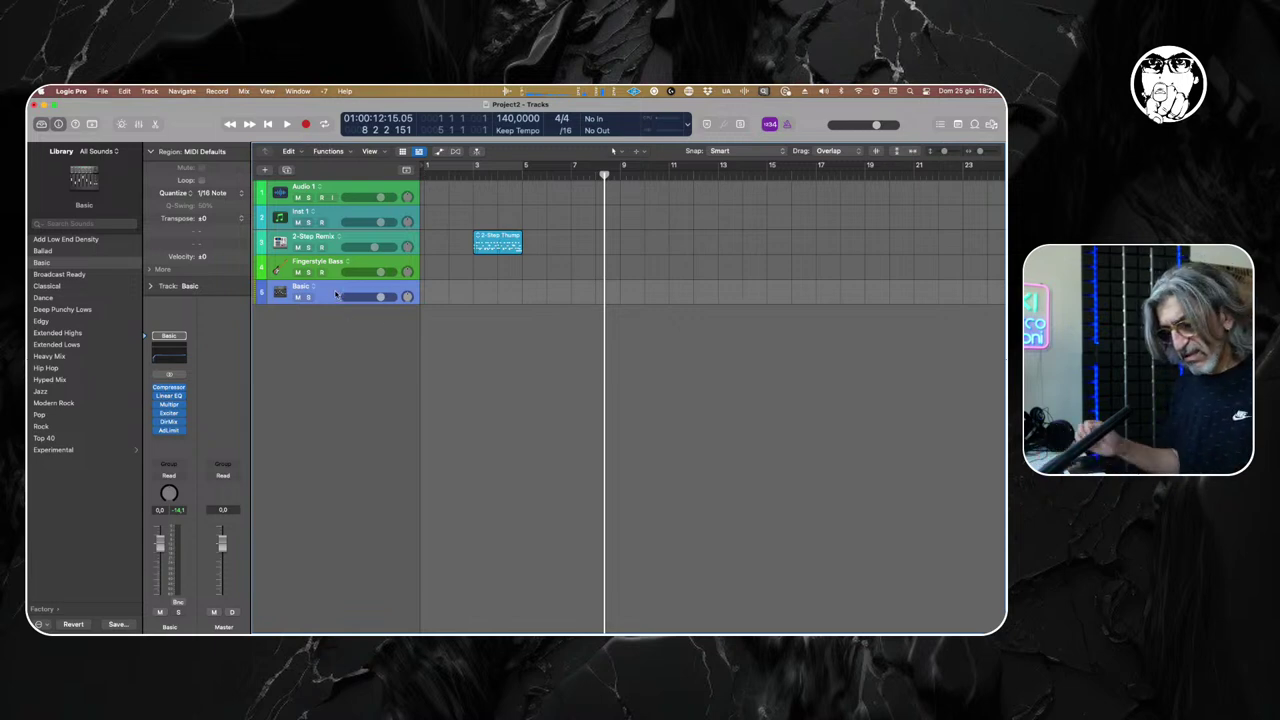
Delete the Stereo Out track from the arrangement.
key(super+BackSpace)
key(super+z)
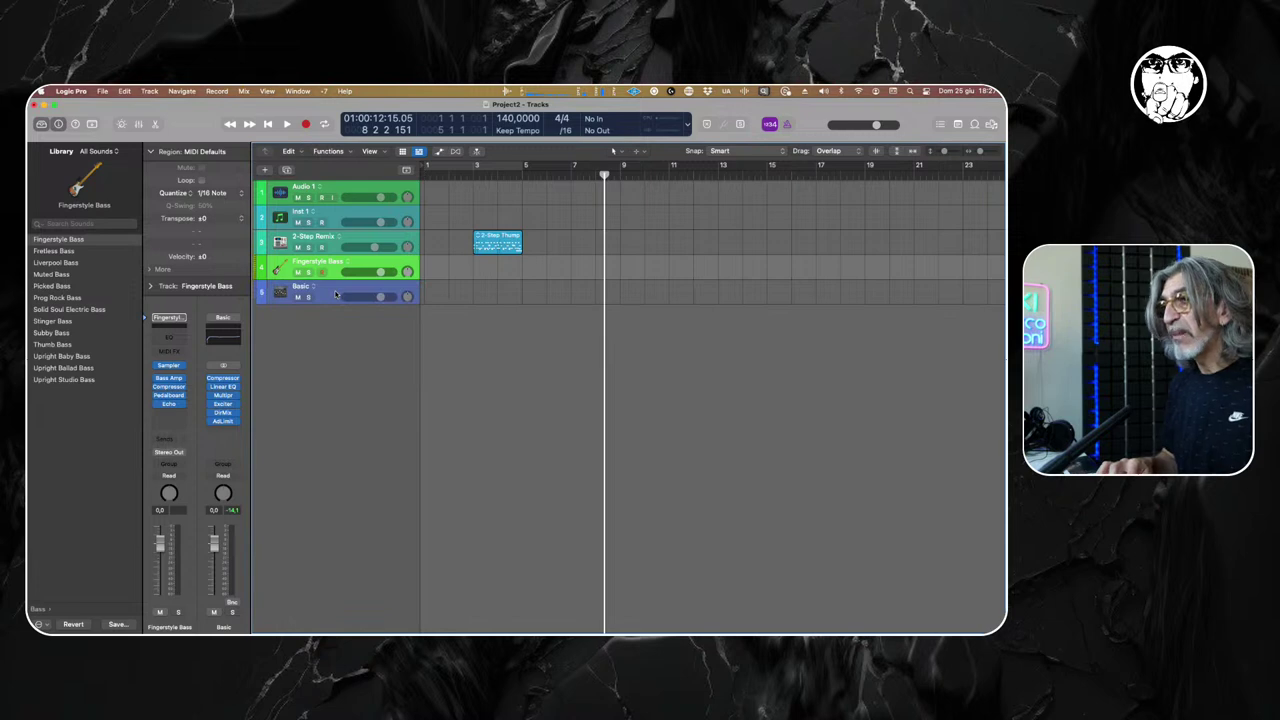
key(super+BackSpace)
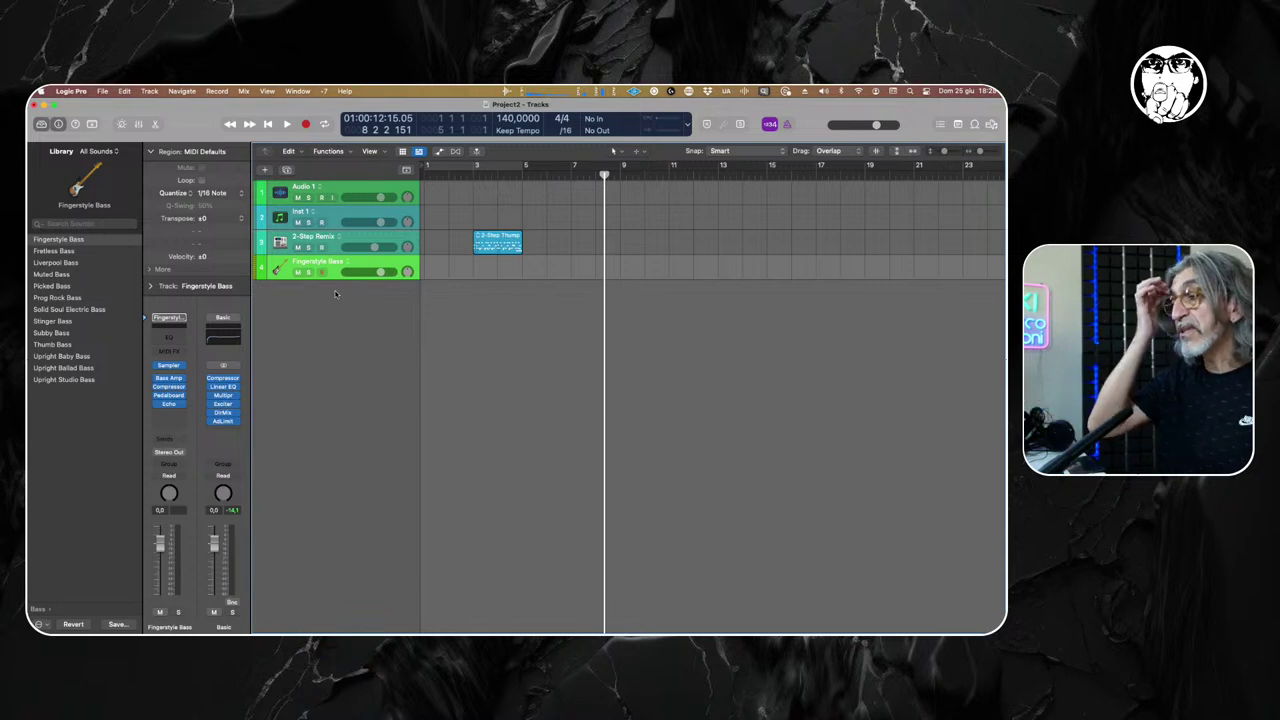
double_click(336, 293)
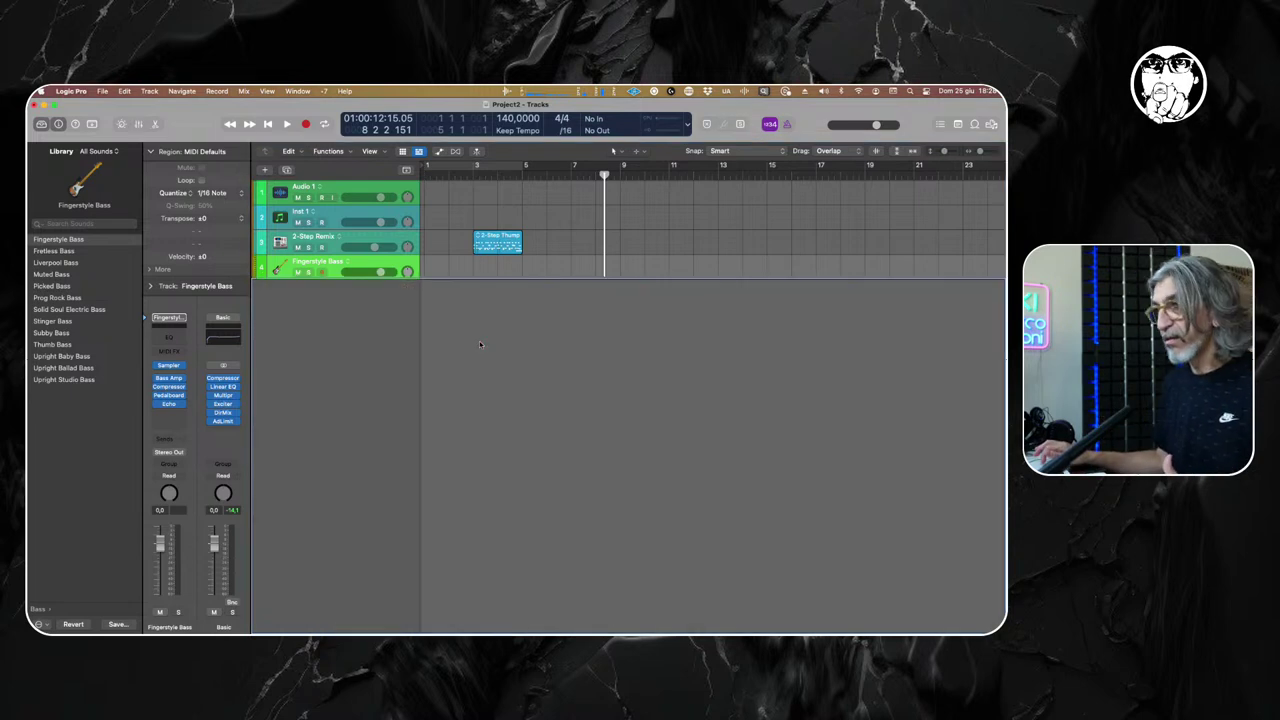
Hide the Library, and toggle the mixer's visibility several times, leaving it hidden.
key(y)
key(x)
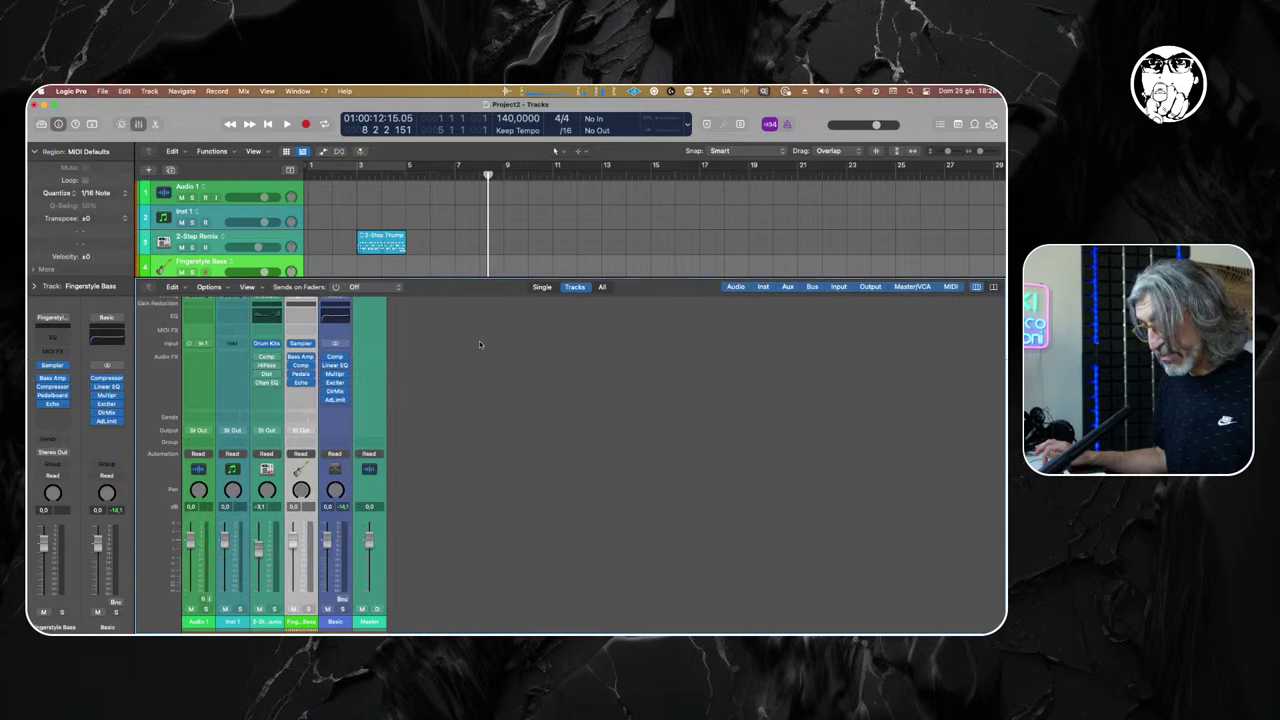
key(x)
key(x)
key(x)
key(x)
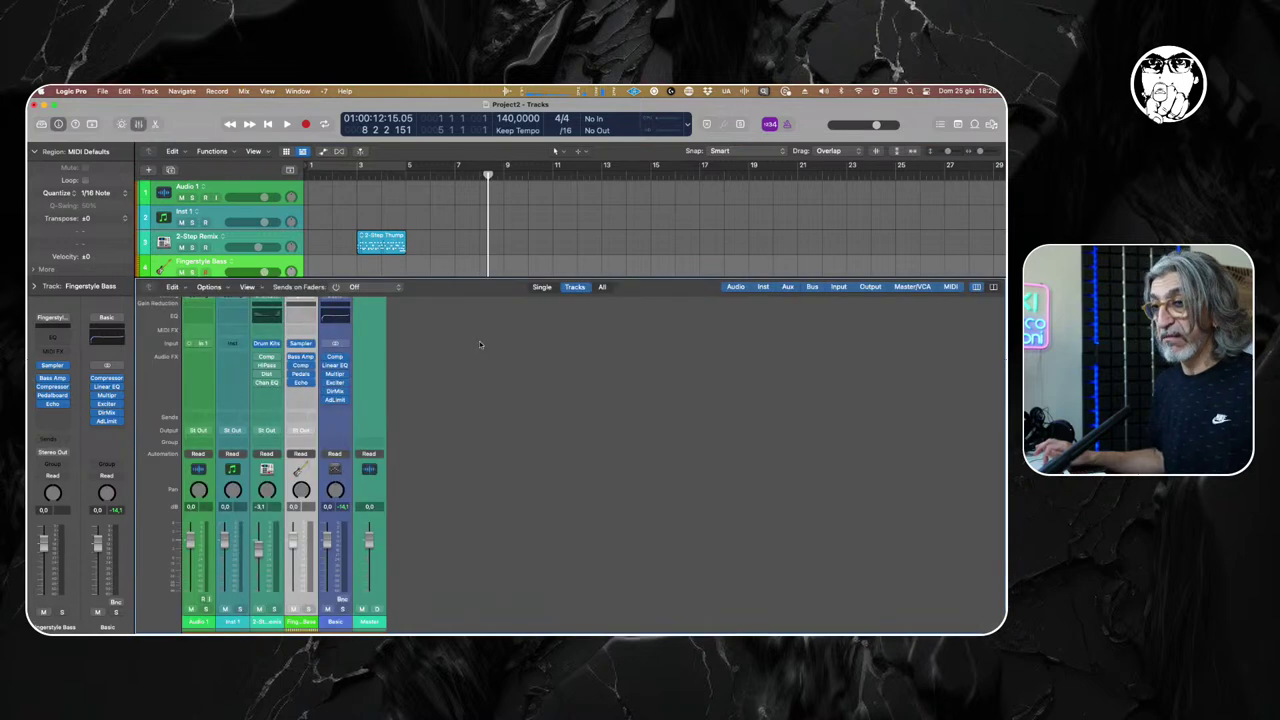
key(x)
key(x)
key(x)
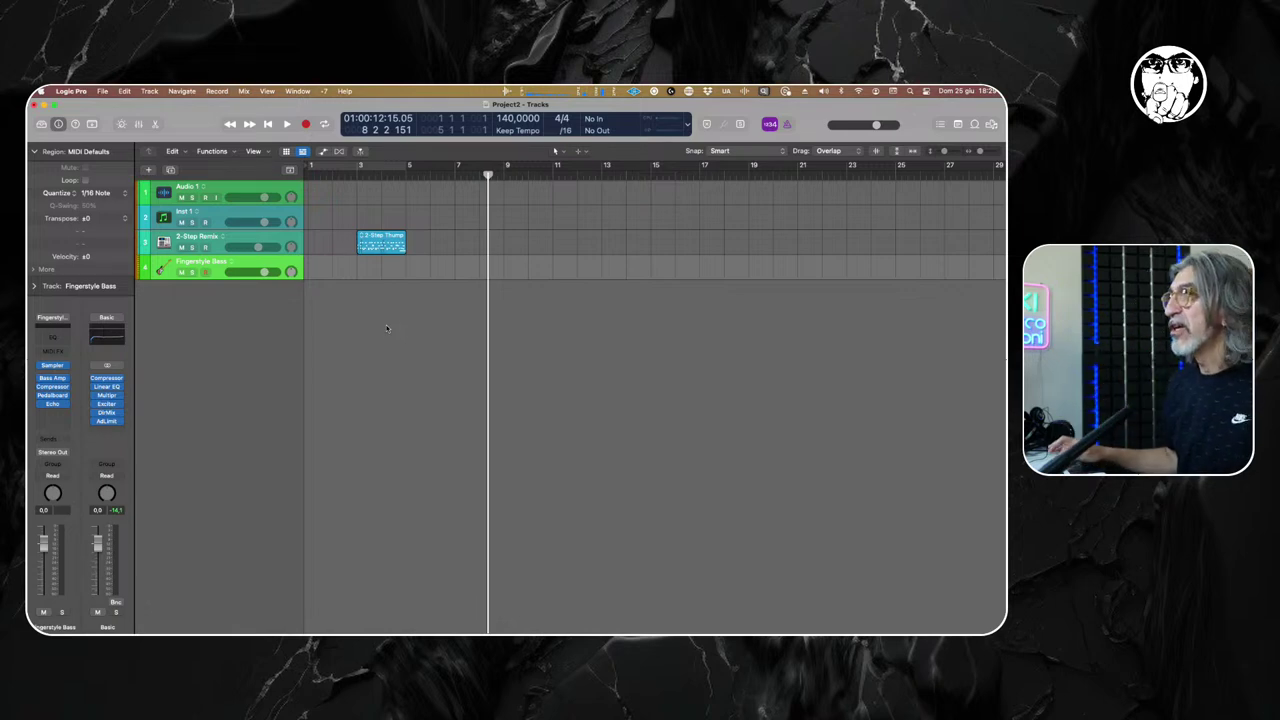
Show the master track below the Fingerstyle Bass track and hide it again.
key(shift+super+m)
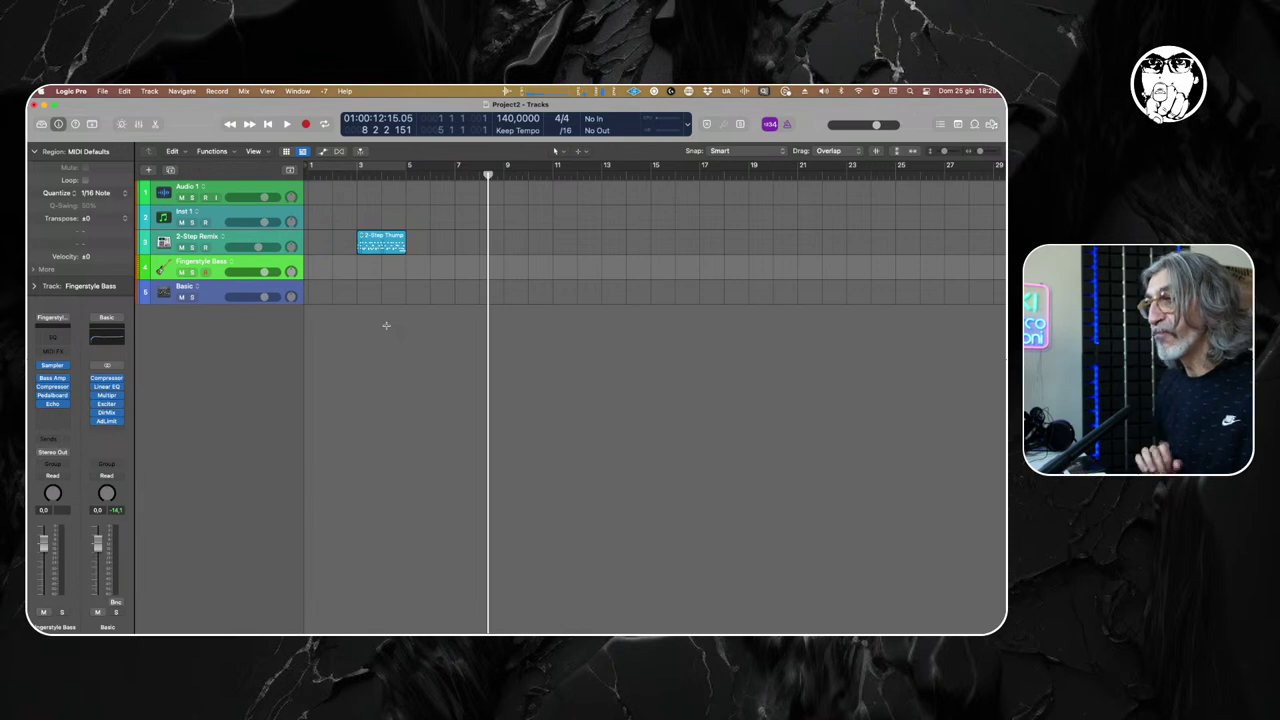
key(shift+super+m)
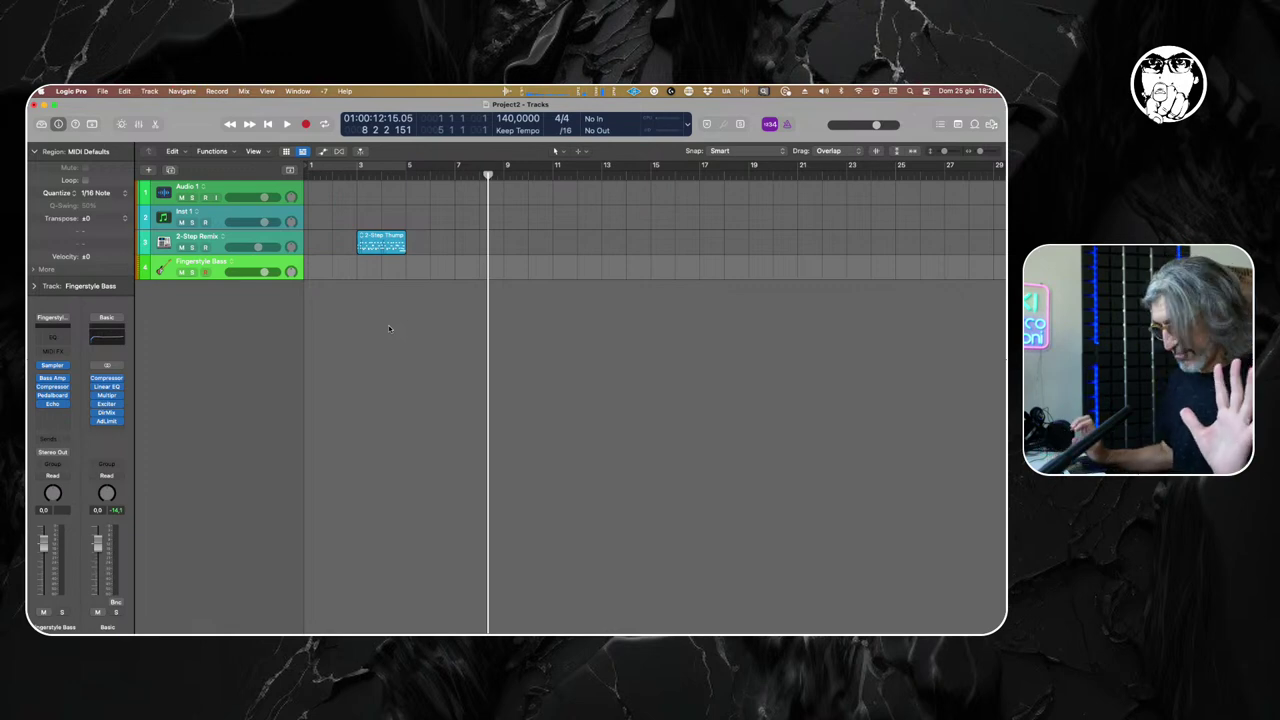
Mute the 2-Step Remix track, and start and stop playback from the beginning of the project.
key(Return)
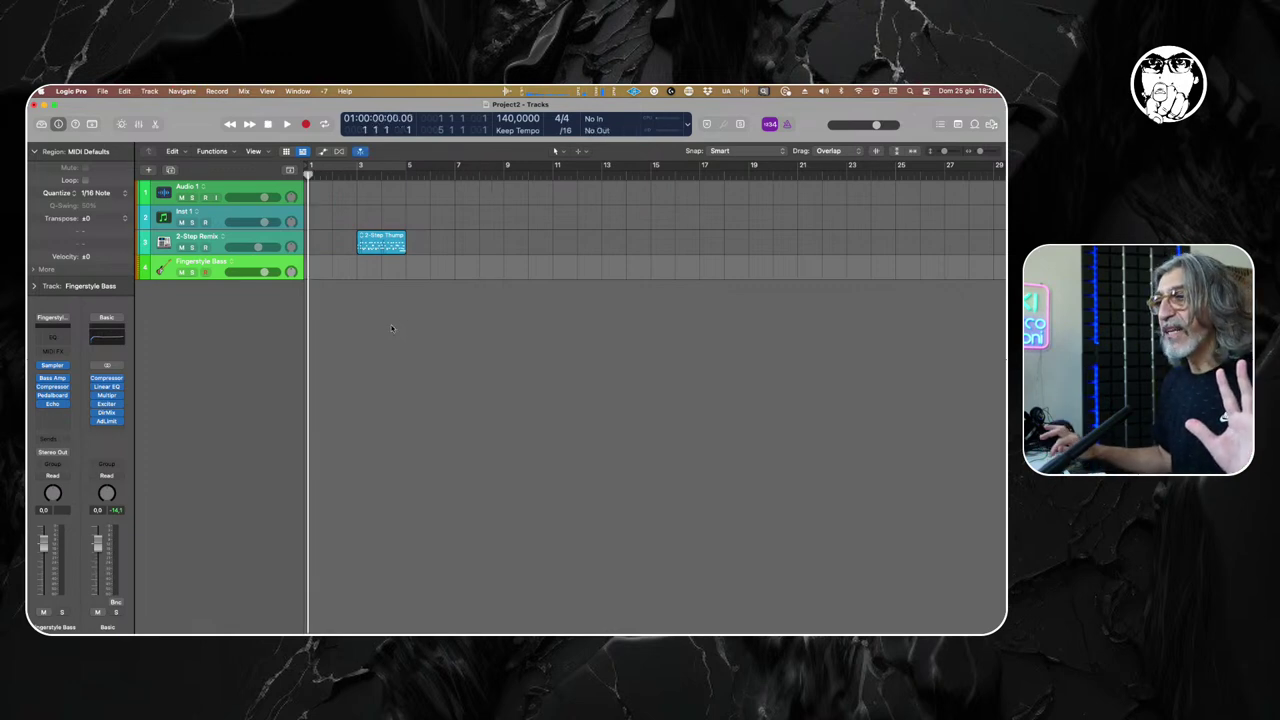
click(181, 247)
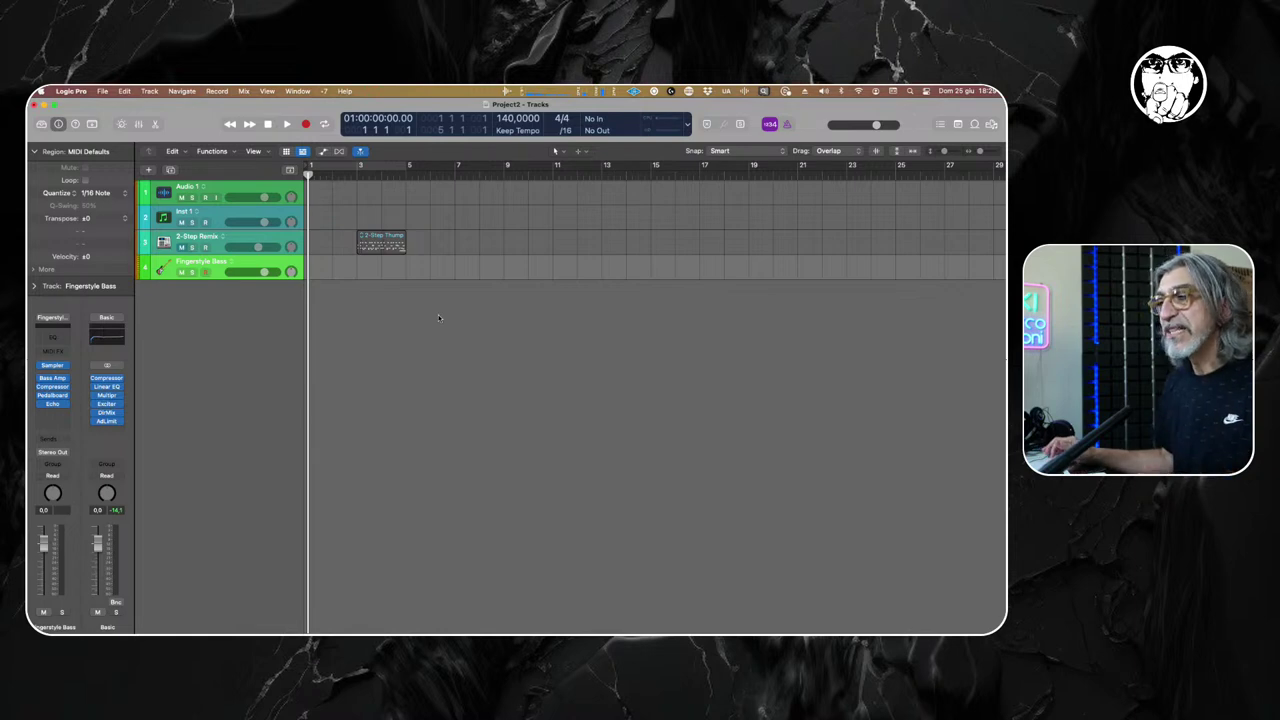
key(space)
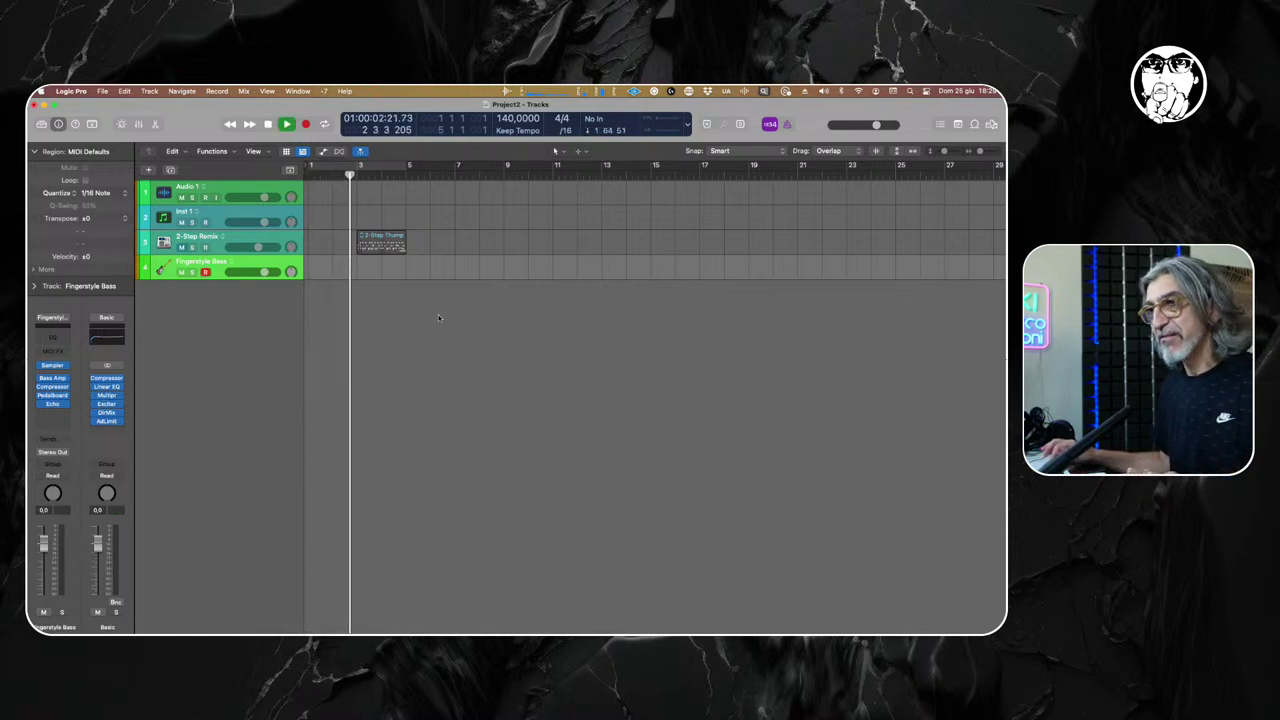
key(space)
key(space)
key(space)
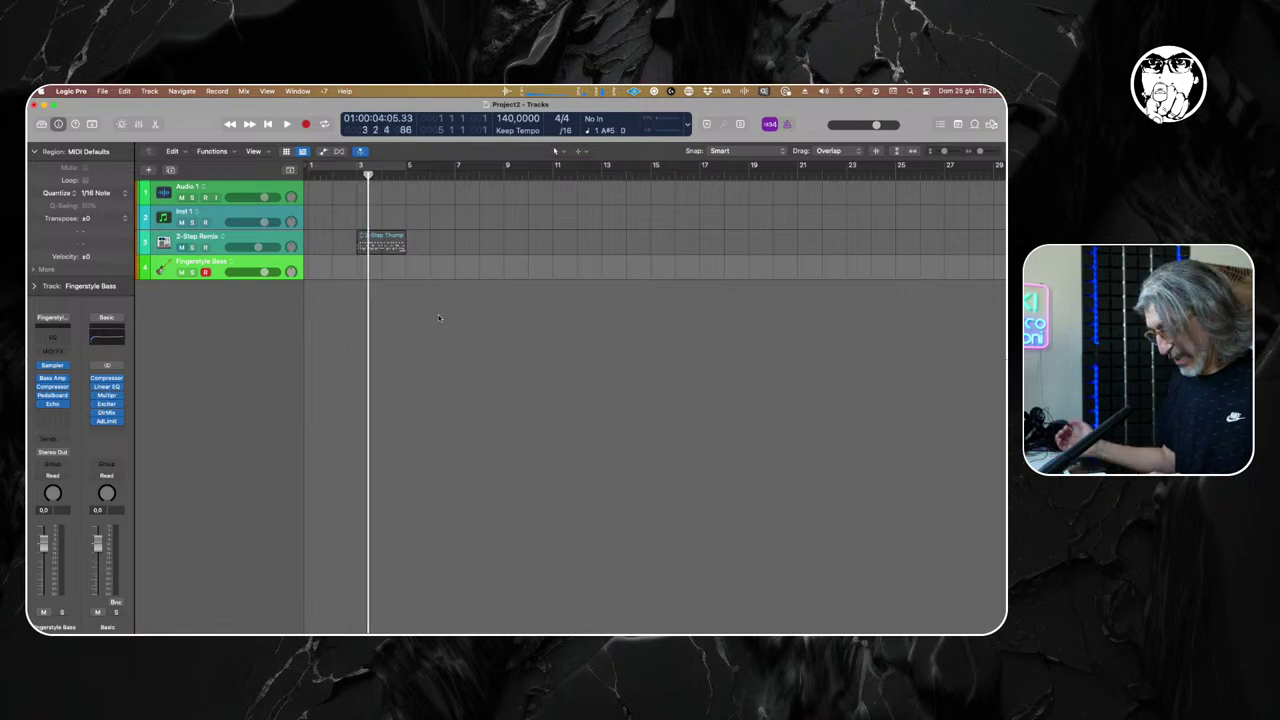
Move the playhead forward and backward along the timeline one bar at a time.
key(.)
key(.)
key(.)
key(.)
key(.)
key(.)
key(.)
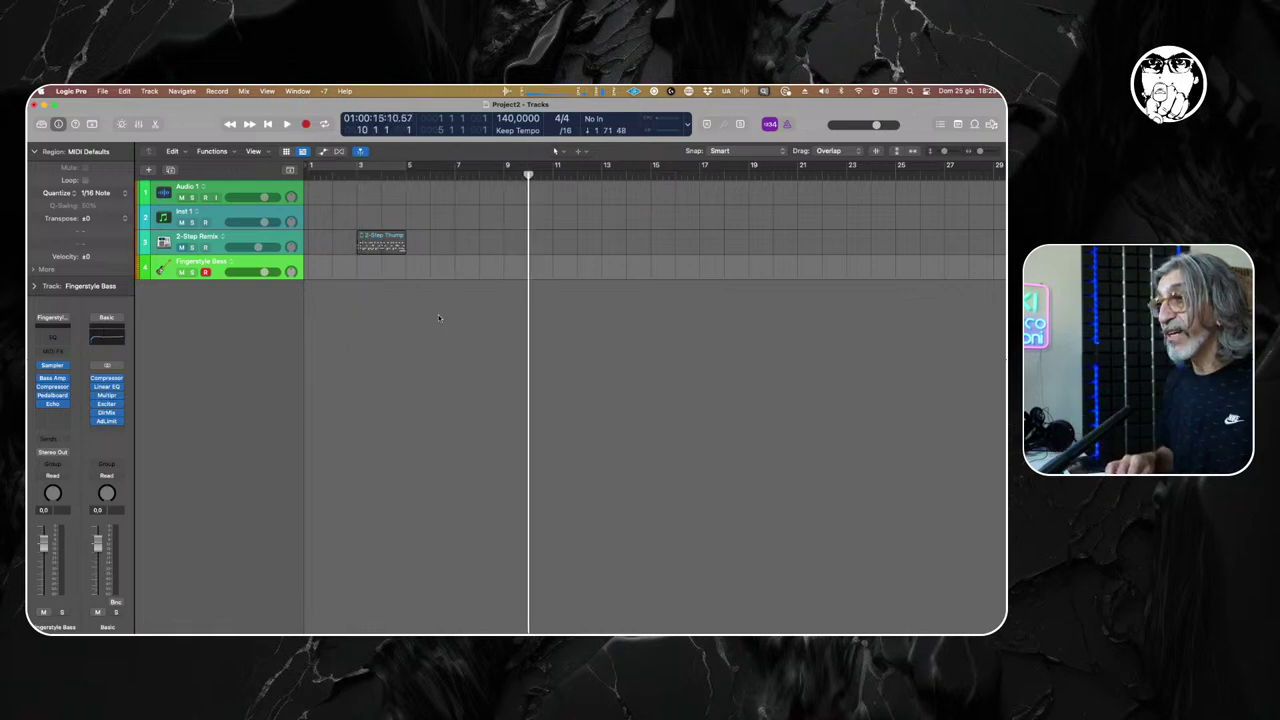
key(.)
key(.)
key(.)
key(.)
key(.)
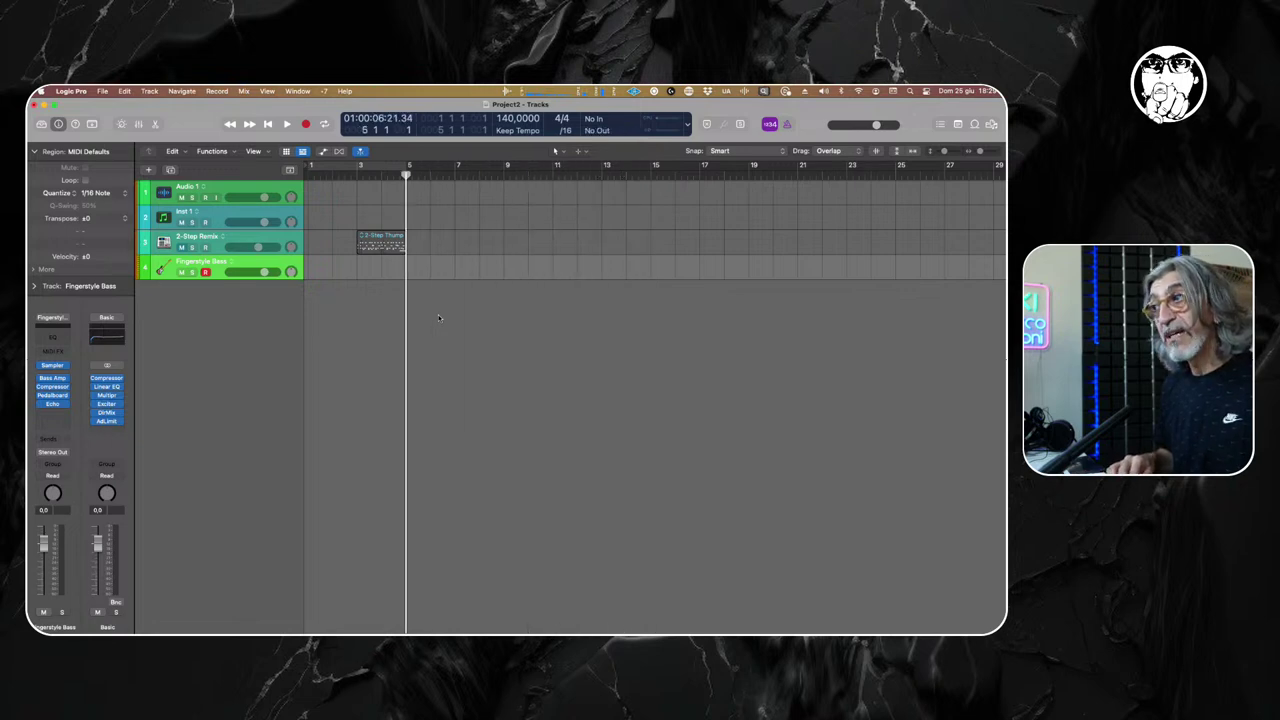
Jump the playhead forward in eight-bar steps to bar 29, and return it to the project start.
key(shift+period)
key(shift+period)
key(shift+period)
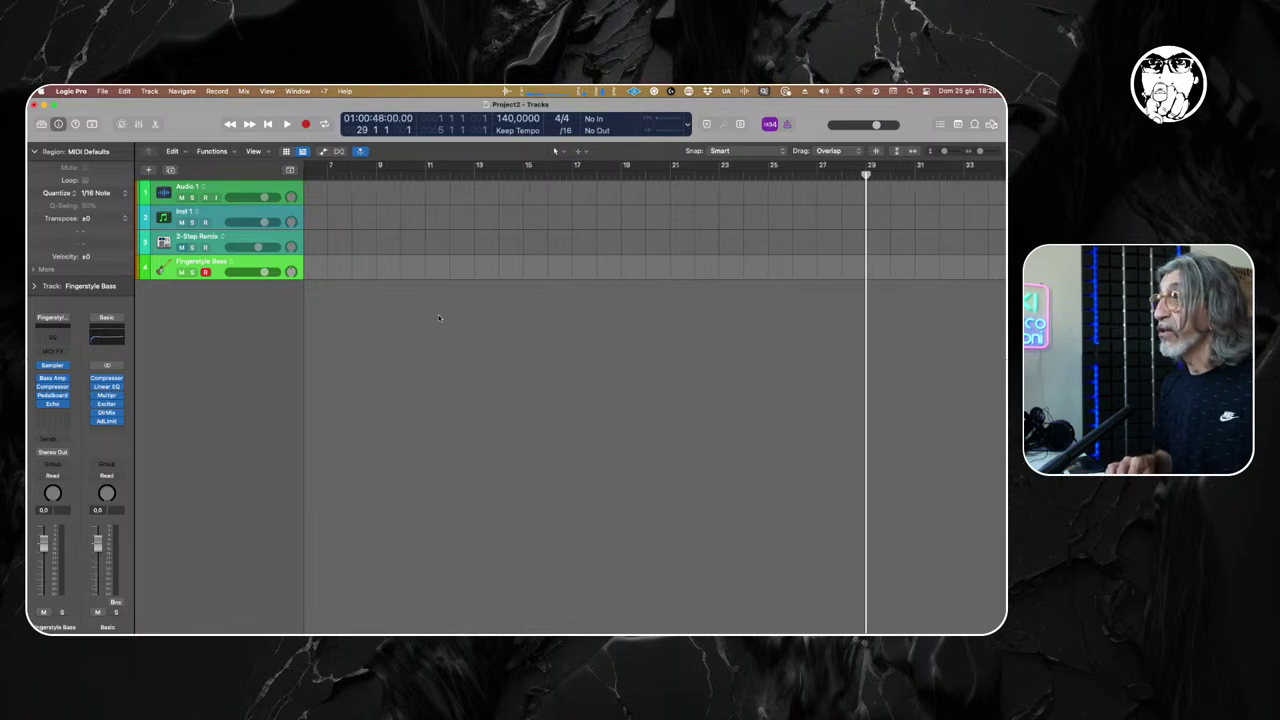
key(shift+comma)
key(Return)
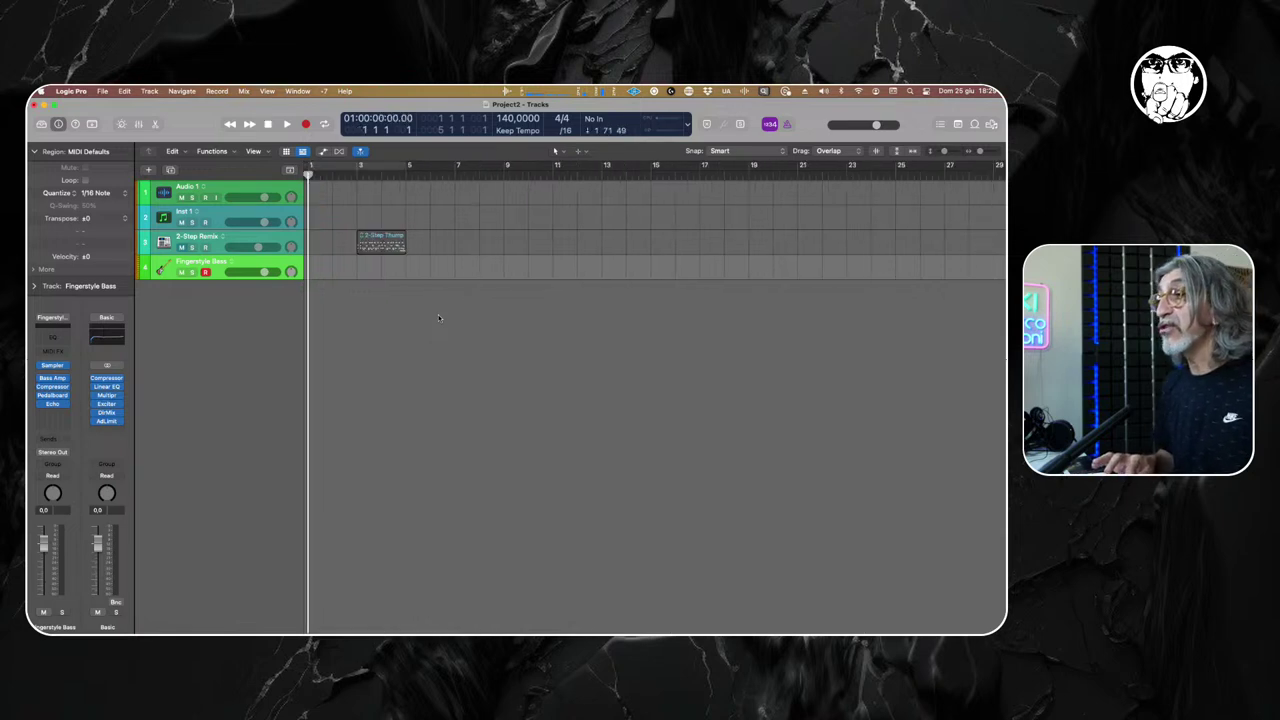
Practise starting and stopping playback and moving the playhead both ways in one-bar and eight-bar steps.
key(space)
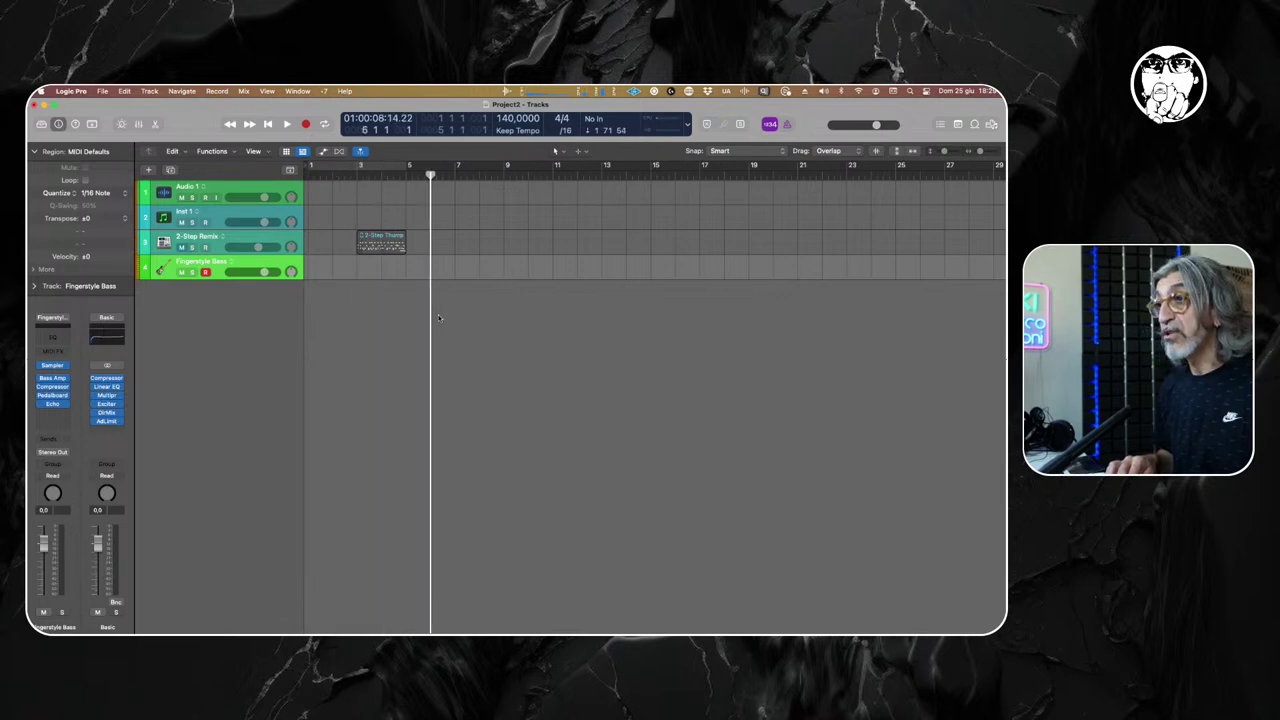
key(period)
key(period)
key(period)
key(period)
key(comma)
key(comma)
key(comma)
key(comma)
key(comma)
key(comma)
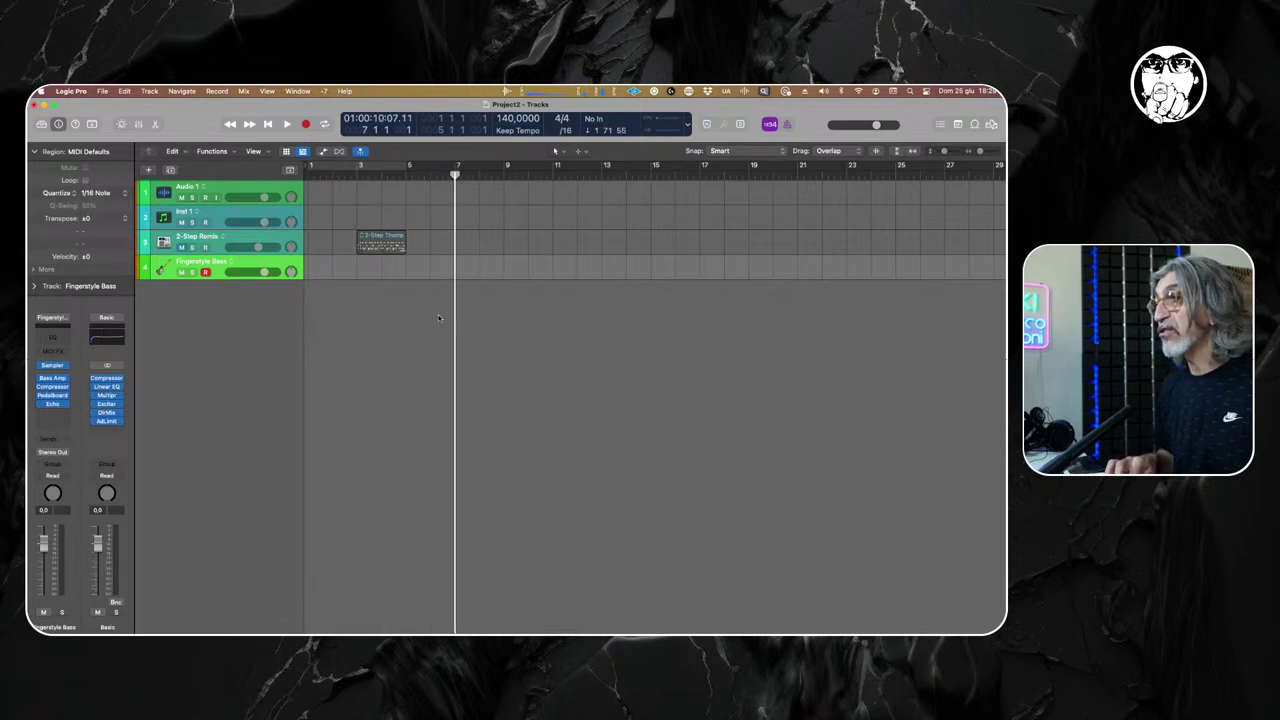
key(shift+period)
key(shift+comma)
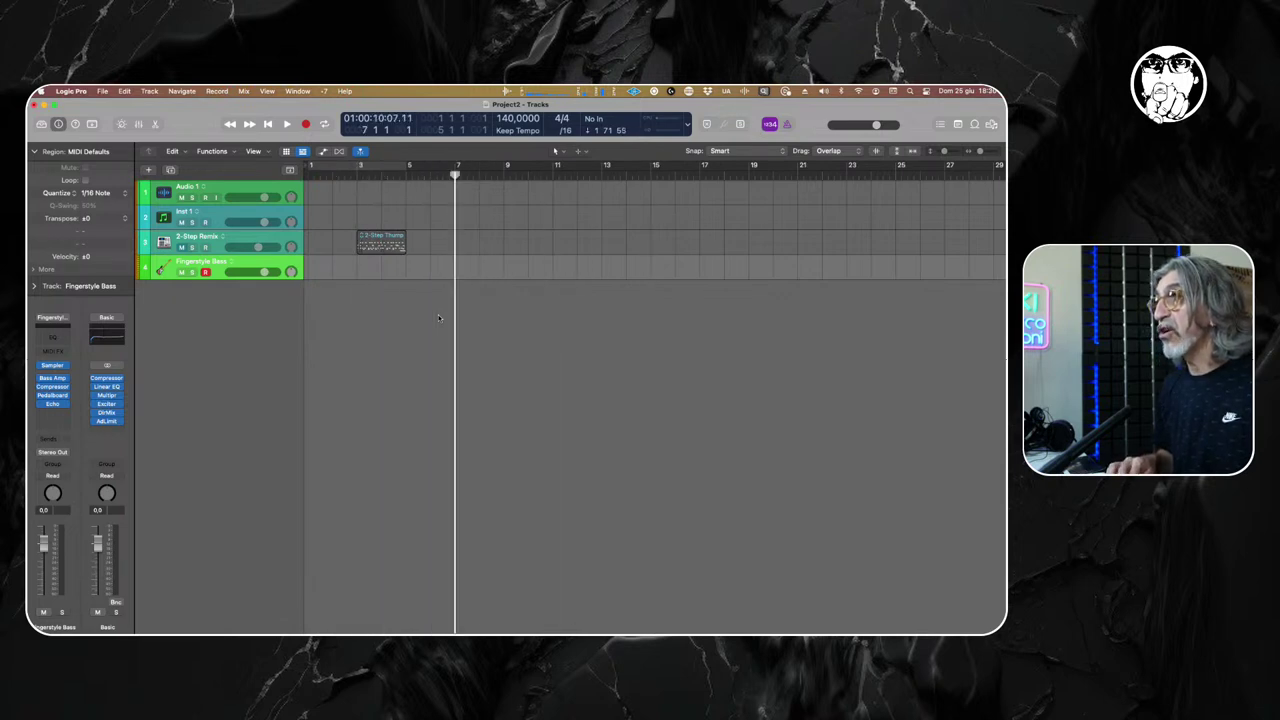
key(space)
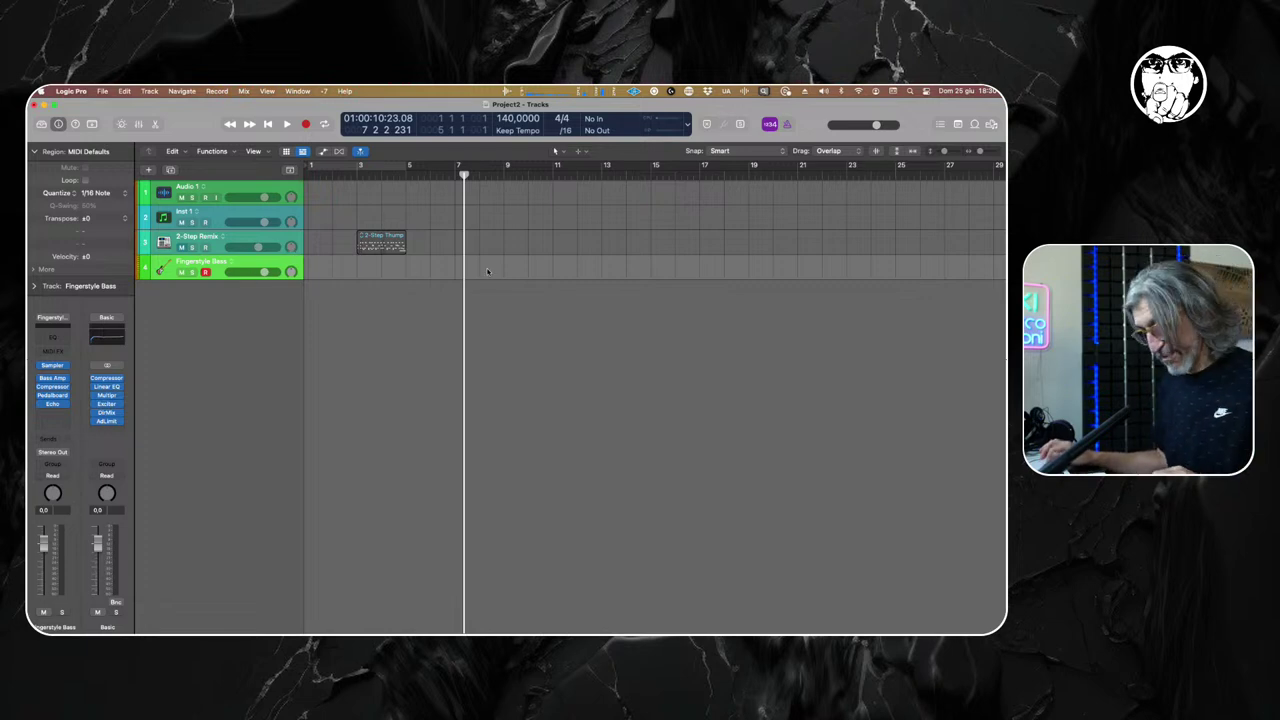
Show the Library, review its additional options such as Define as default and Enable Patch Merging, and hide it again.
key(y)
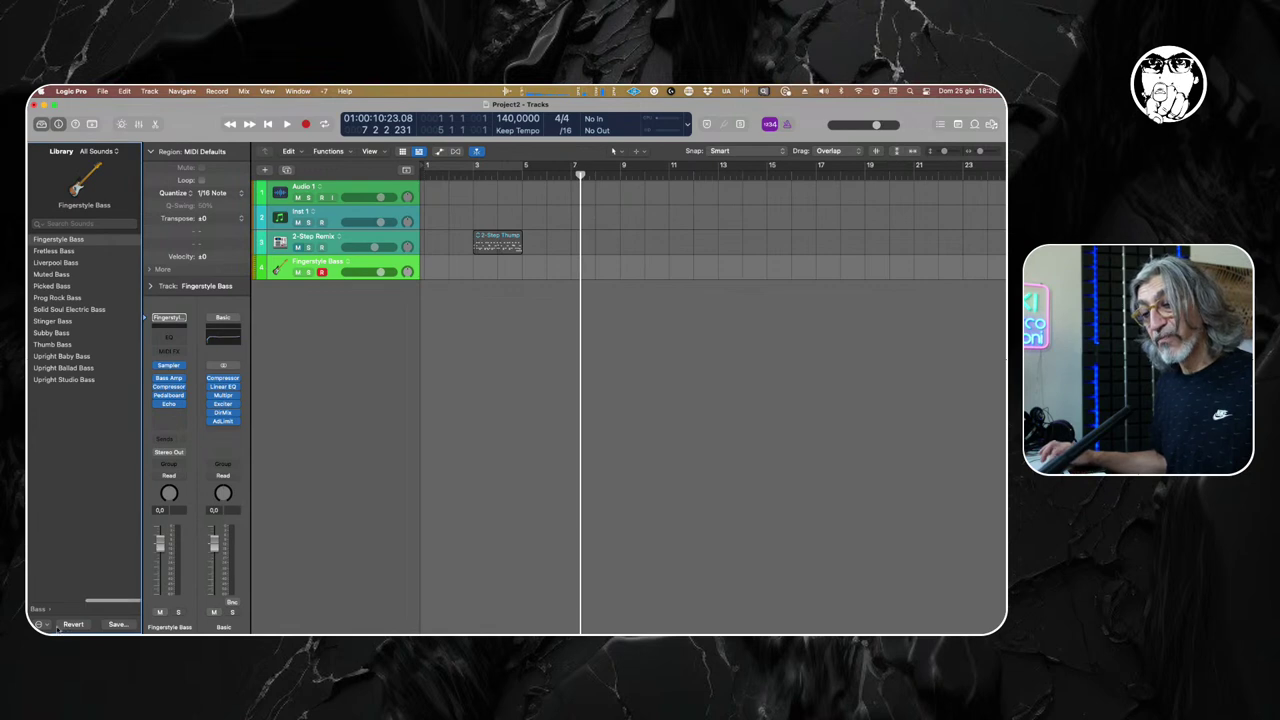
click(40, 624)
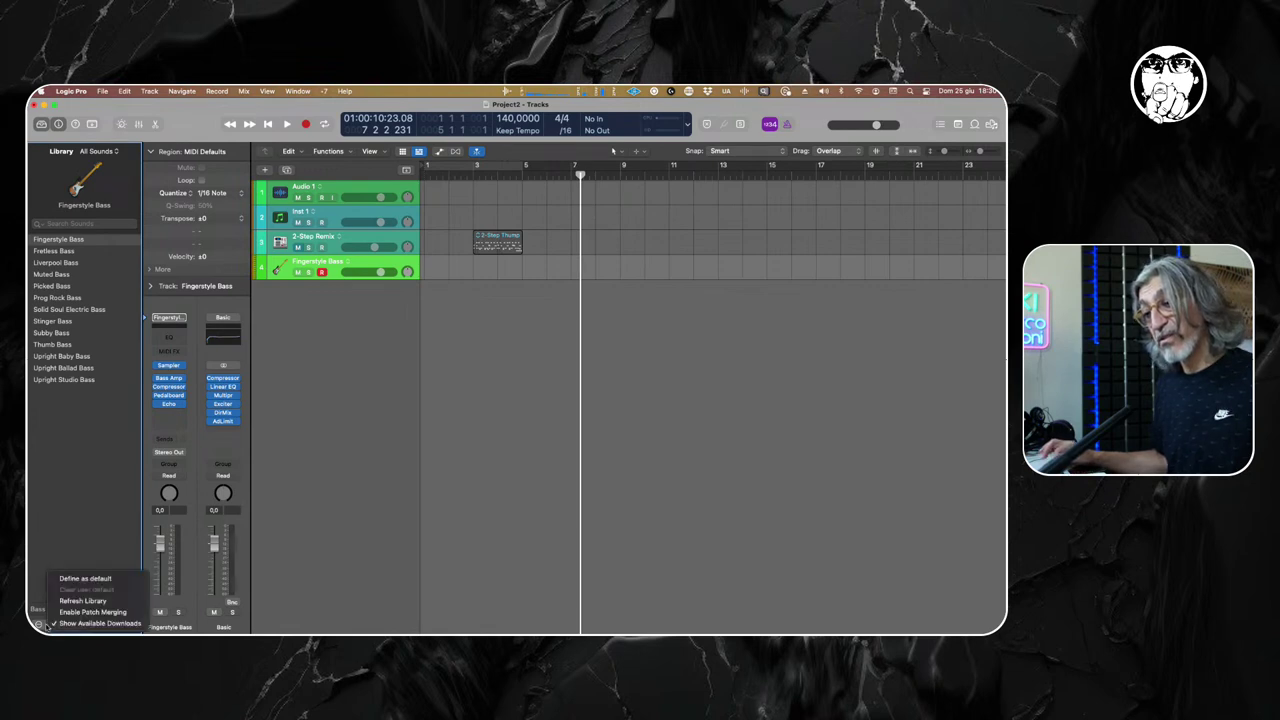
click(46, 627)
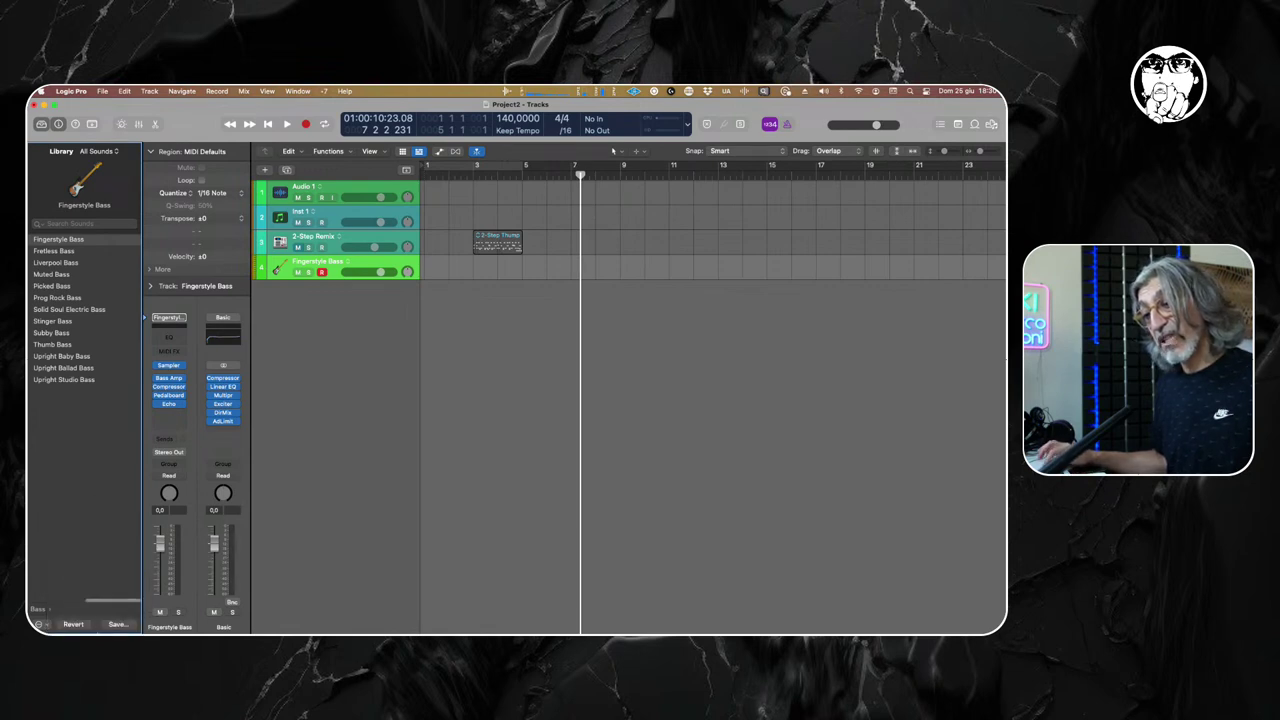
click(42, 625)
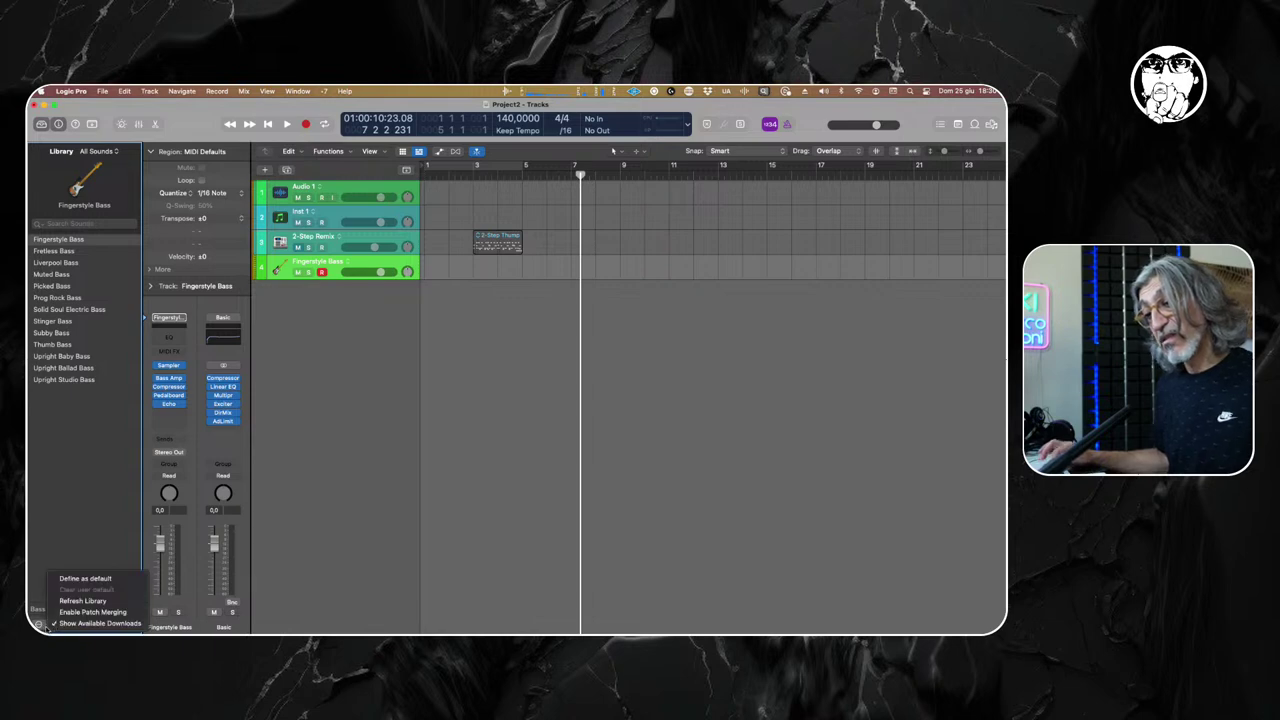
click(45, 628)
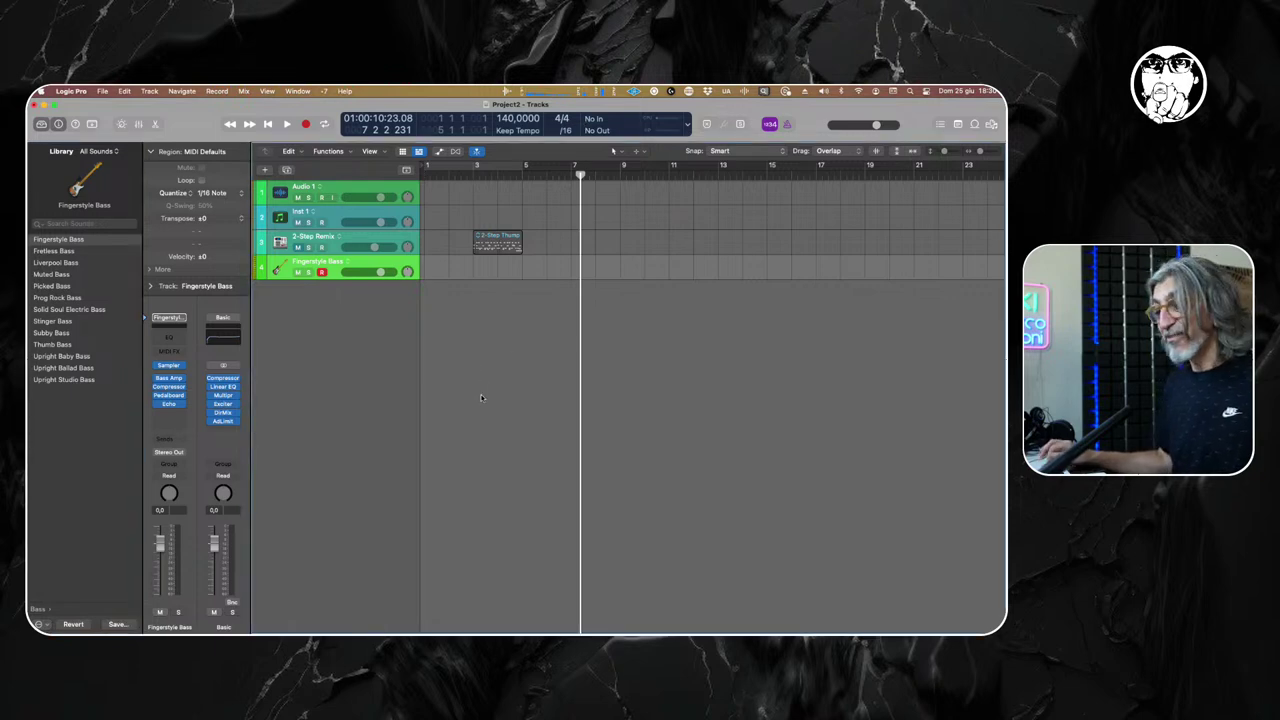
key(y)
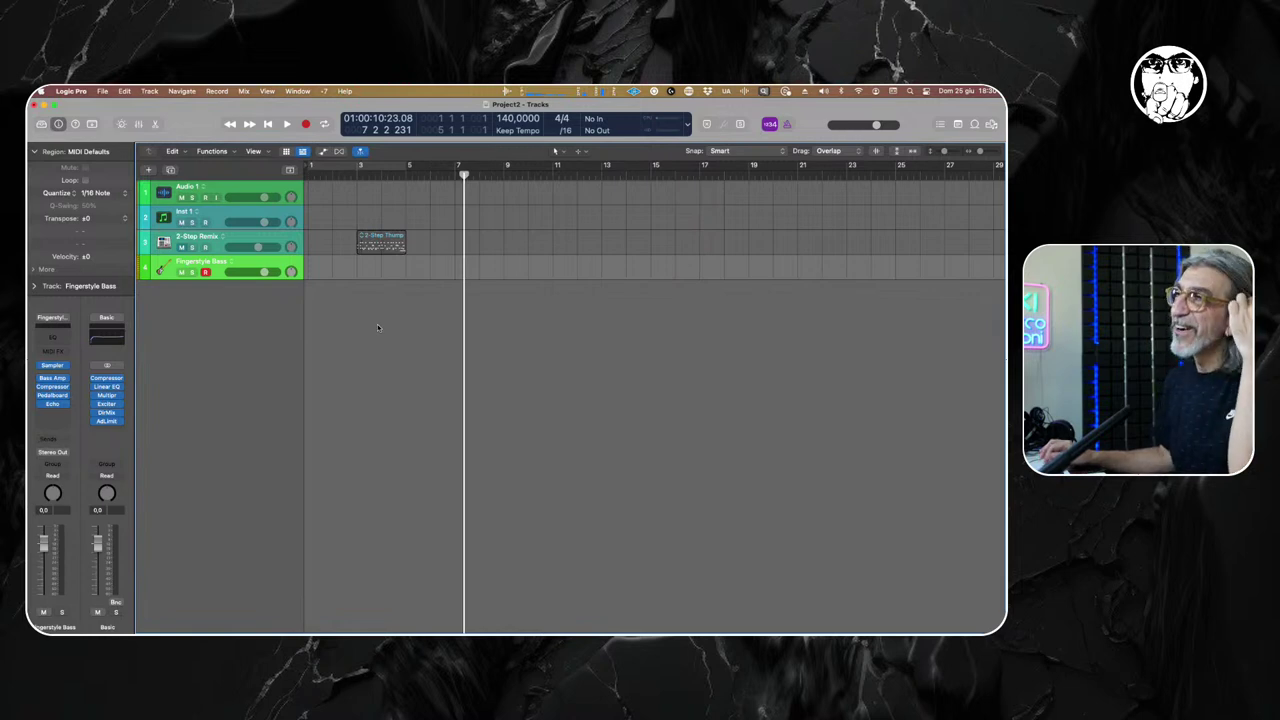
Select the 2-Step Remix track, move the playhead back to bar 7, and start and stop a short recording.
click(243, 240)
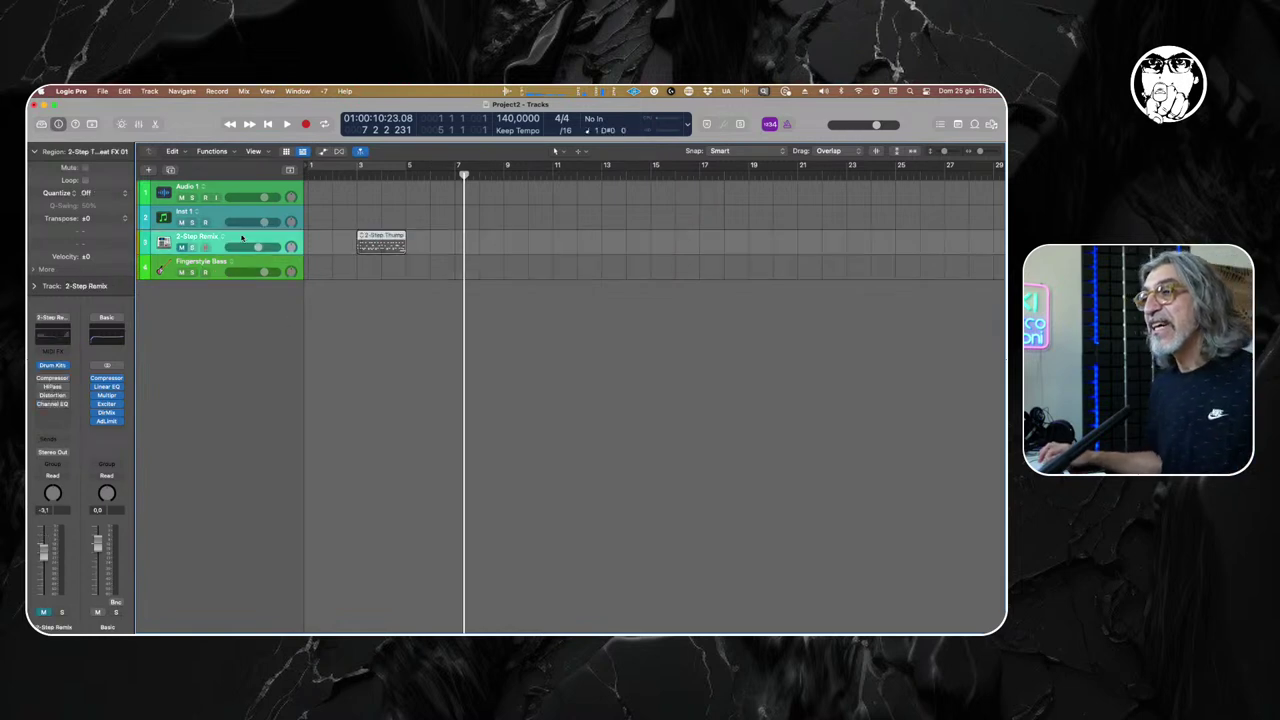
click(72, 91)
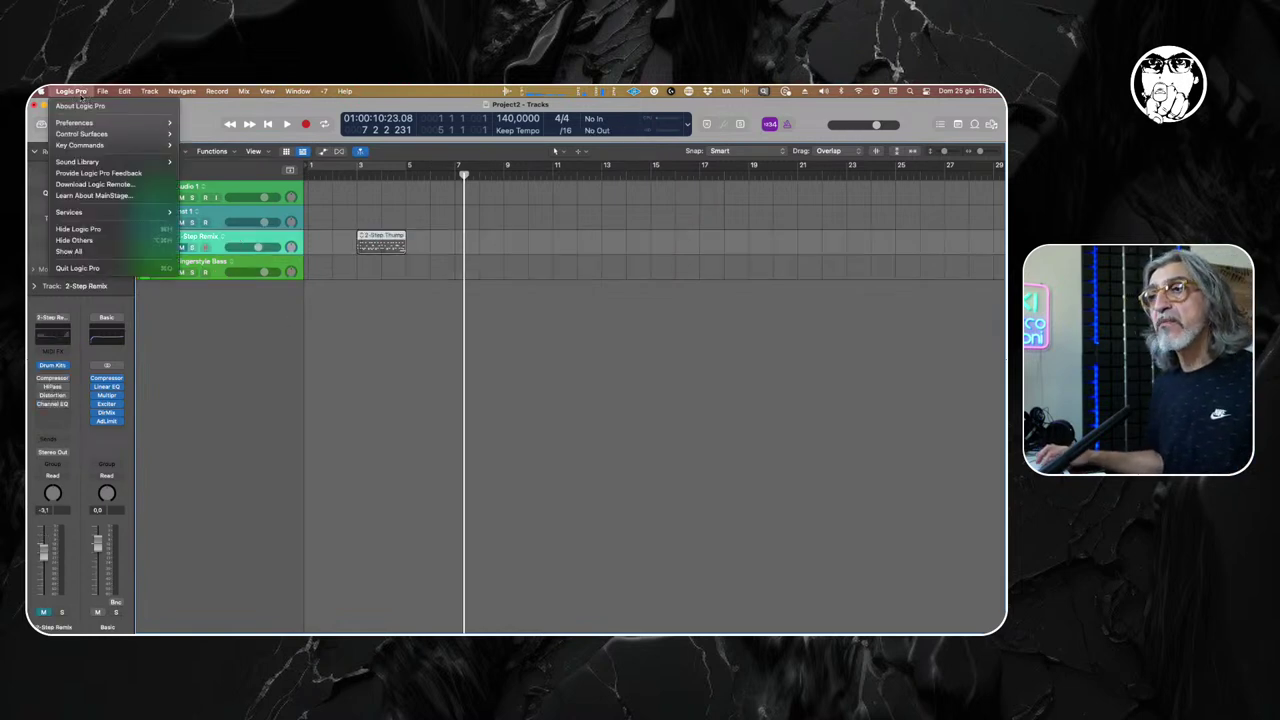
click(358, 362)
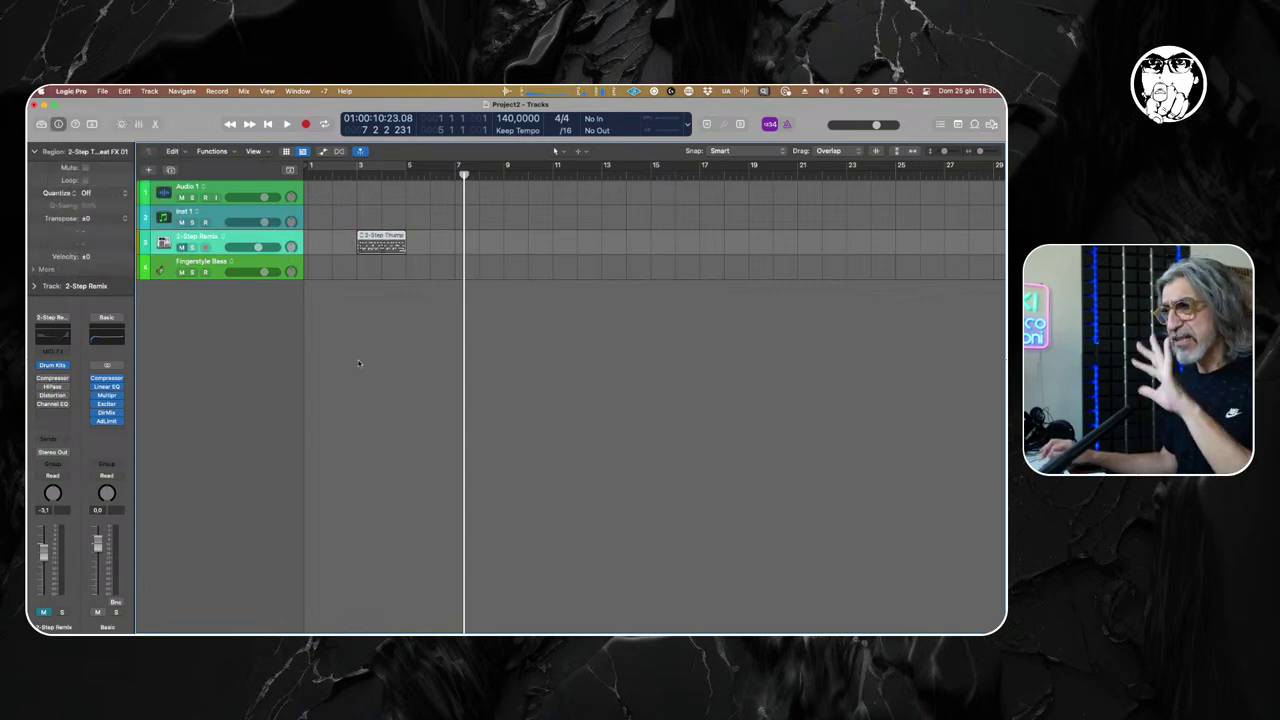
key(comma)
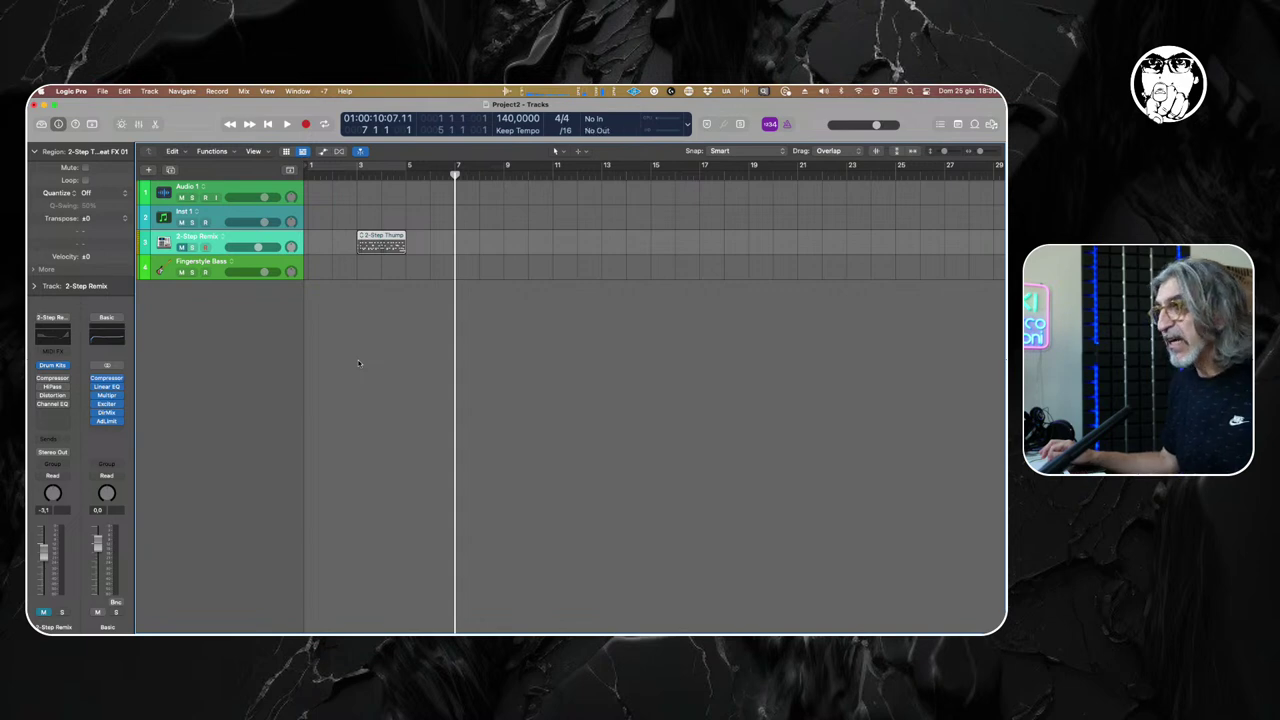
key(r)
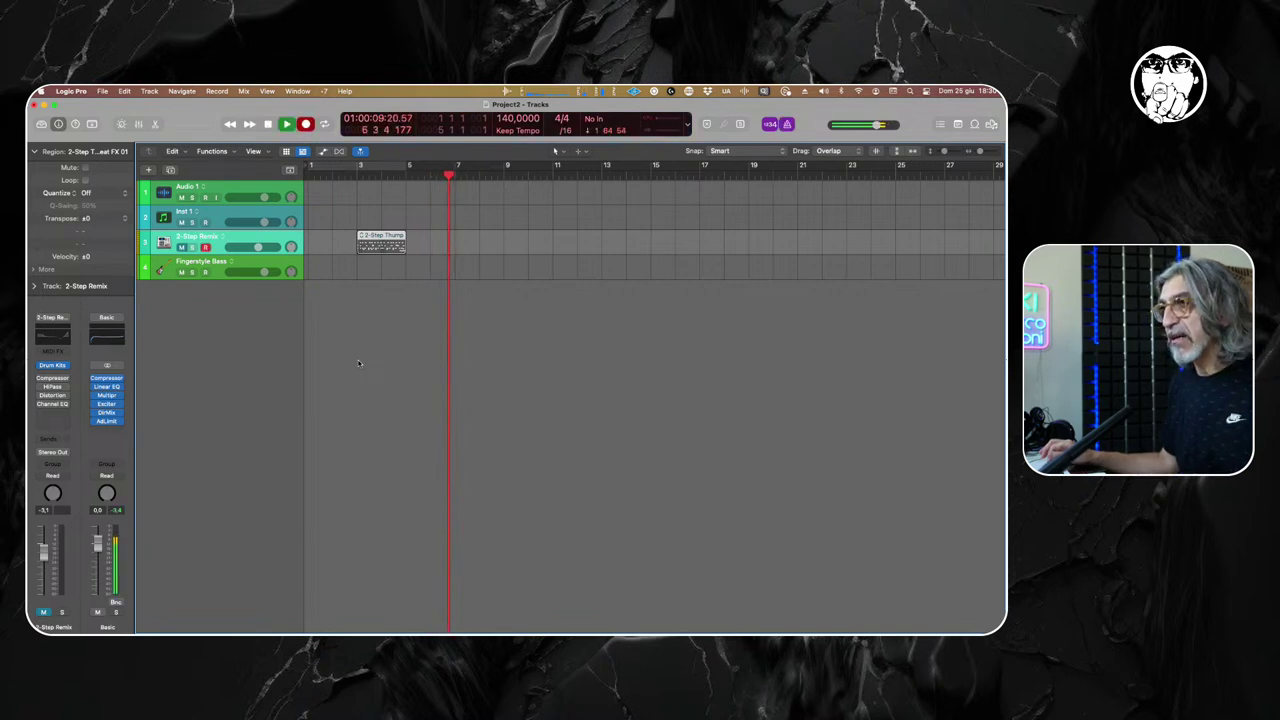
key(space)
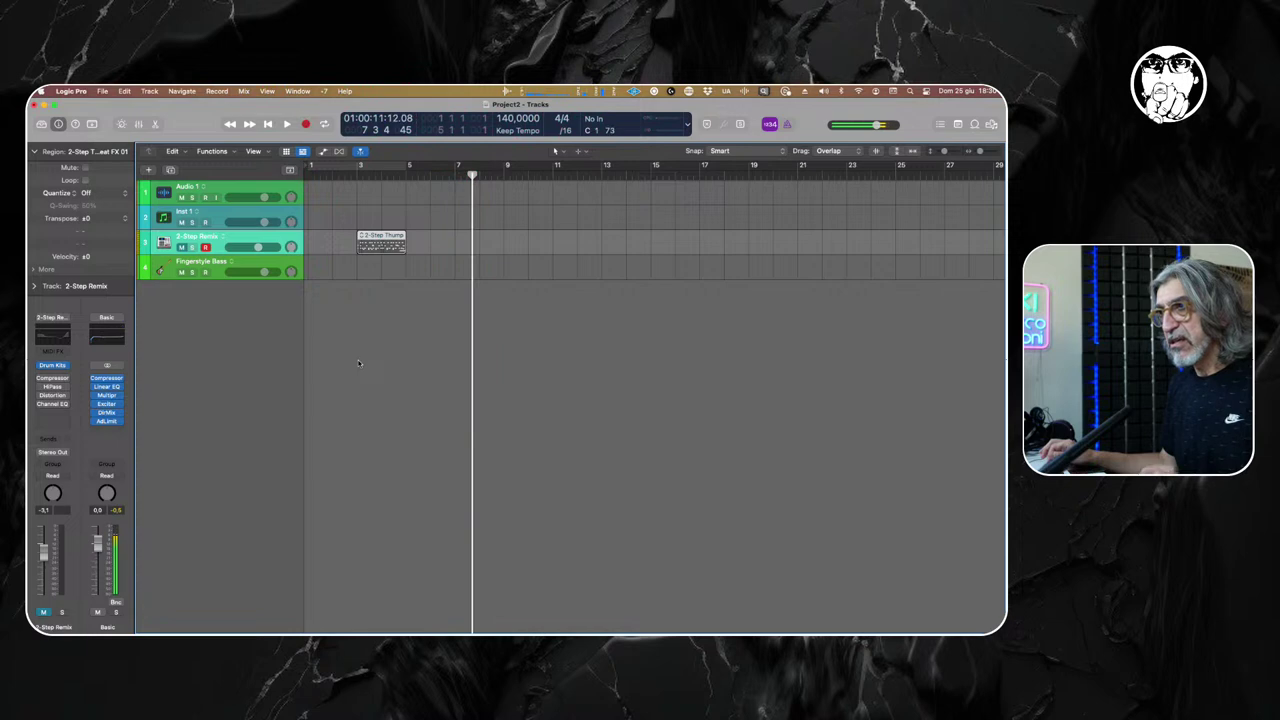
Start playback, switch recording on and off while the project keeps playing, and stop the transport.
key(space)
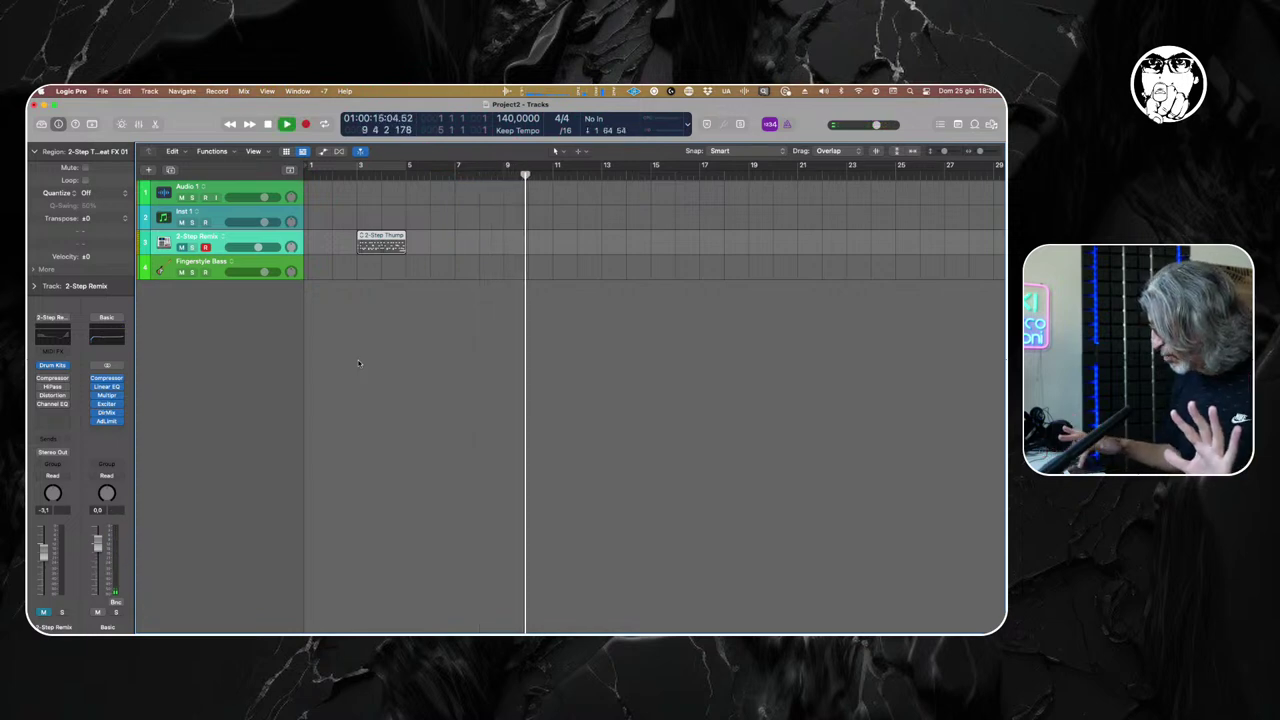
key(r)
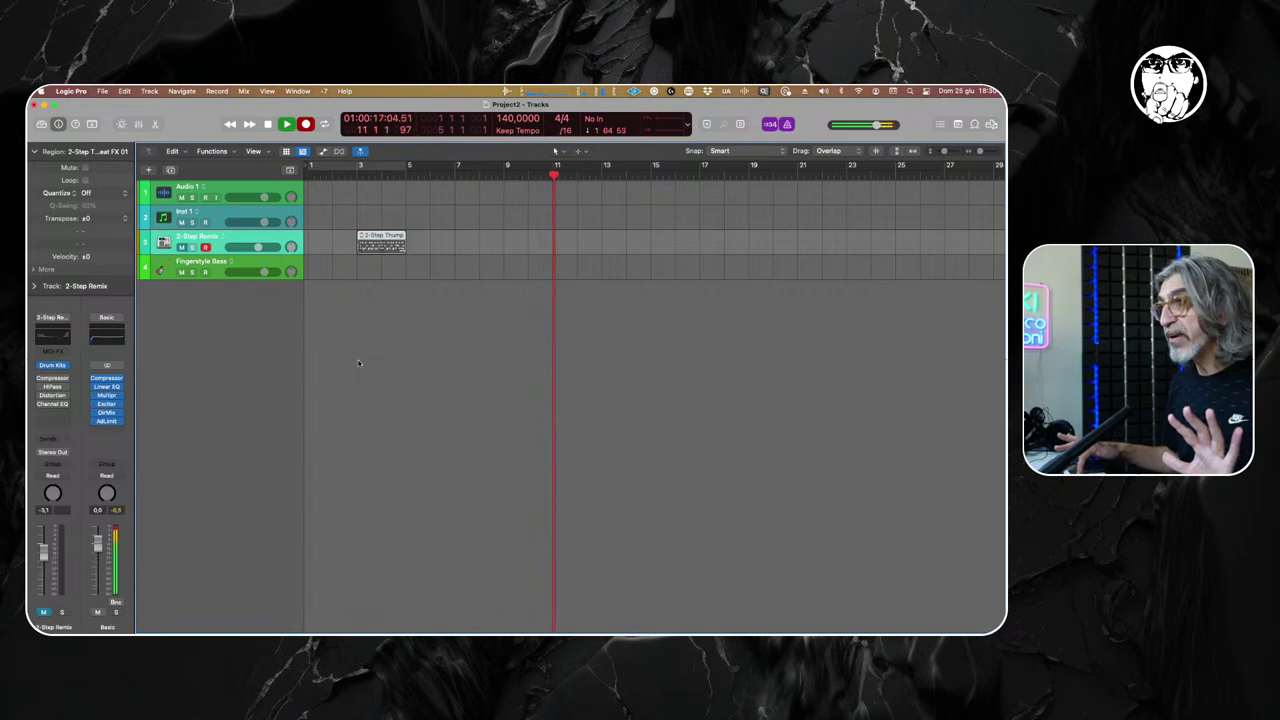
key(r)
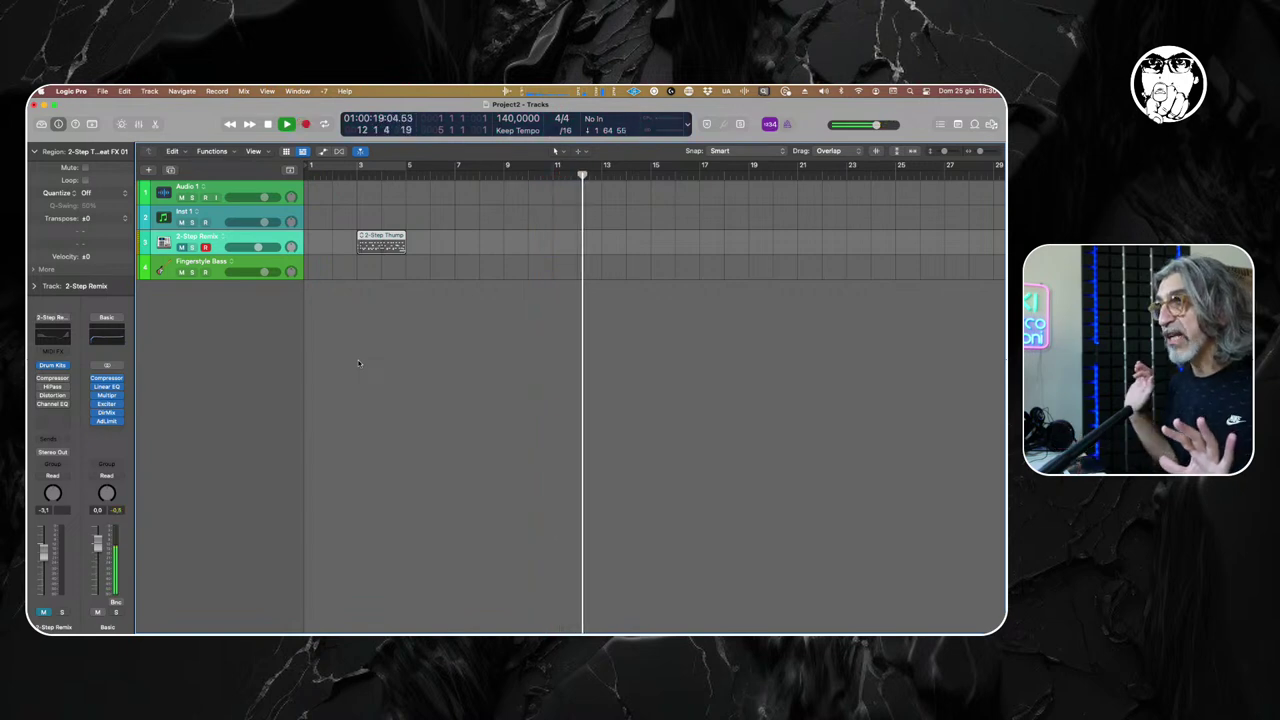
key(space)
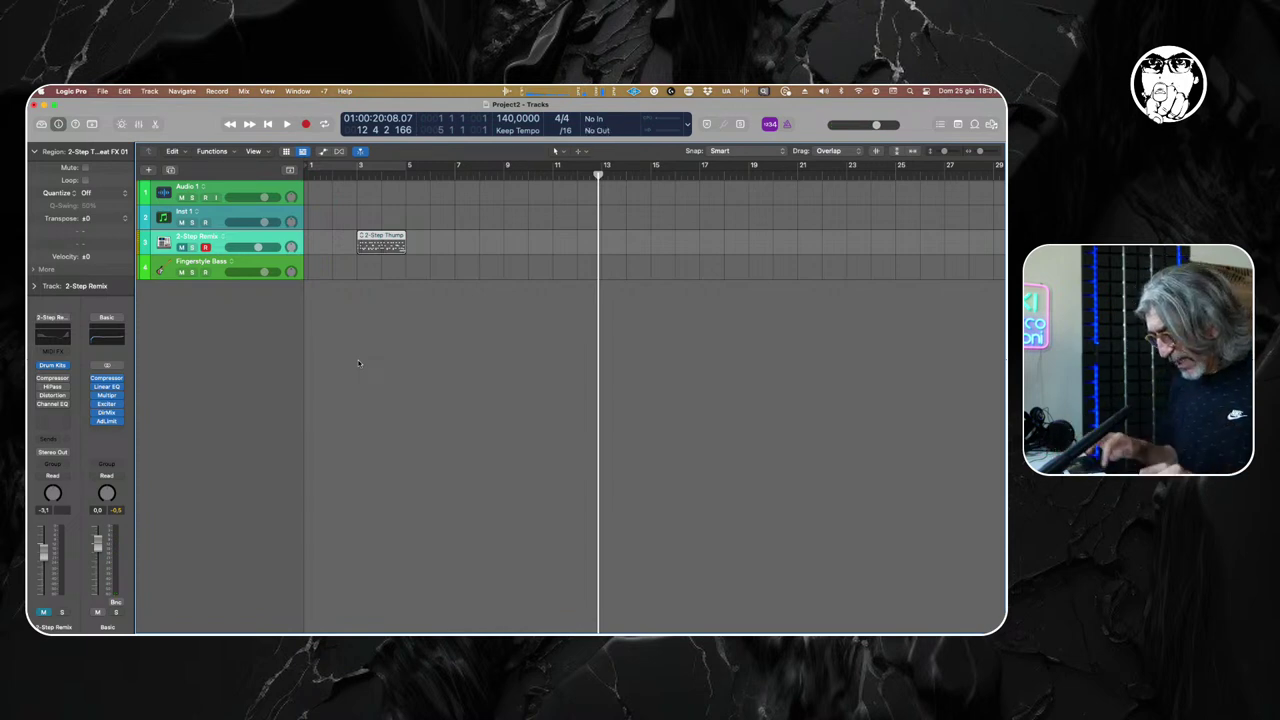
Step the playhead back one bar at a time to bar 6.
key(comma)
key(comma)
key(comma)
key(comma)
key(comma)
key(comma)
key(comma)
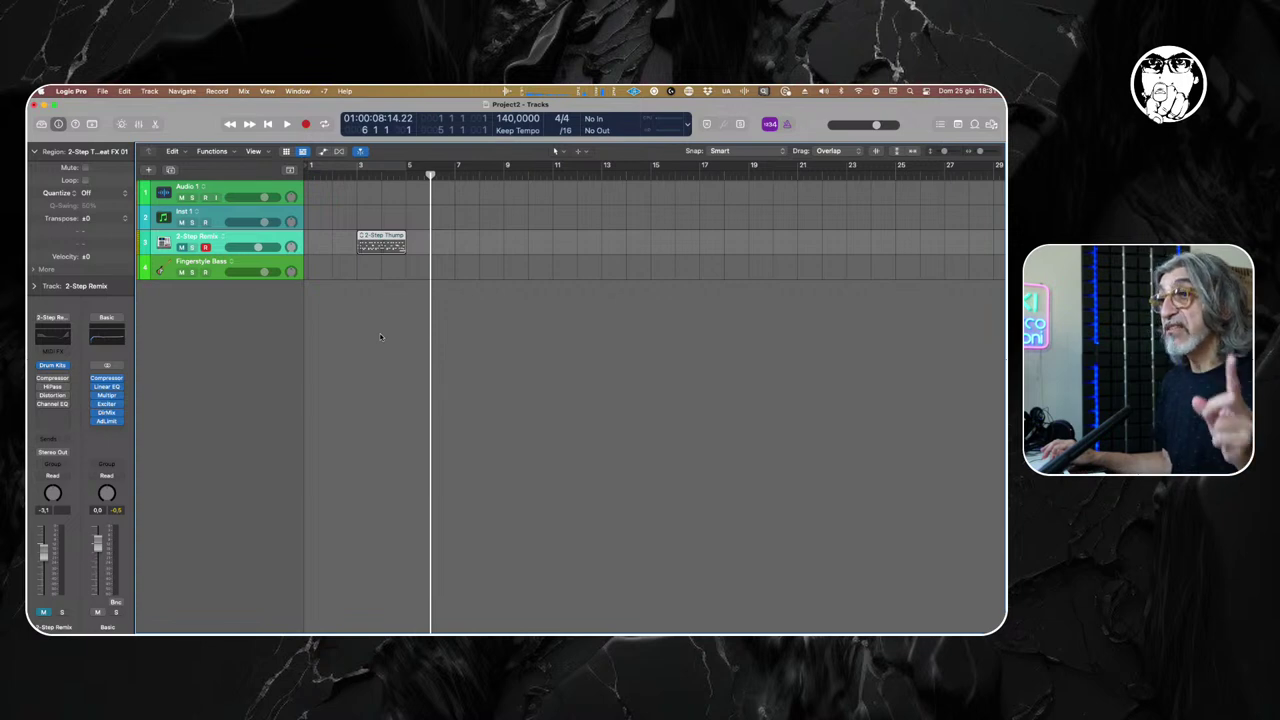
Create two MIDI regions on the Fingerstyle Bass track at bars 8 and 16, extending them to about bars 11 and 22.
click(486, 314)
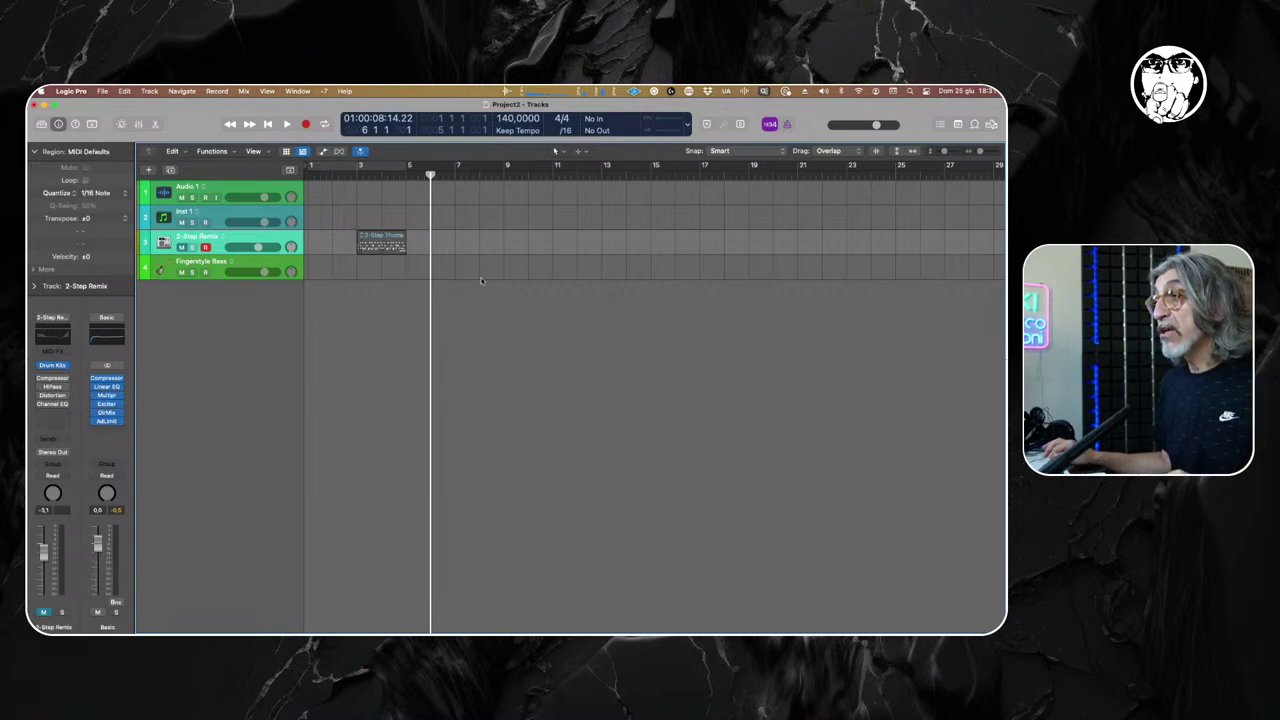
right_click(498, 266)
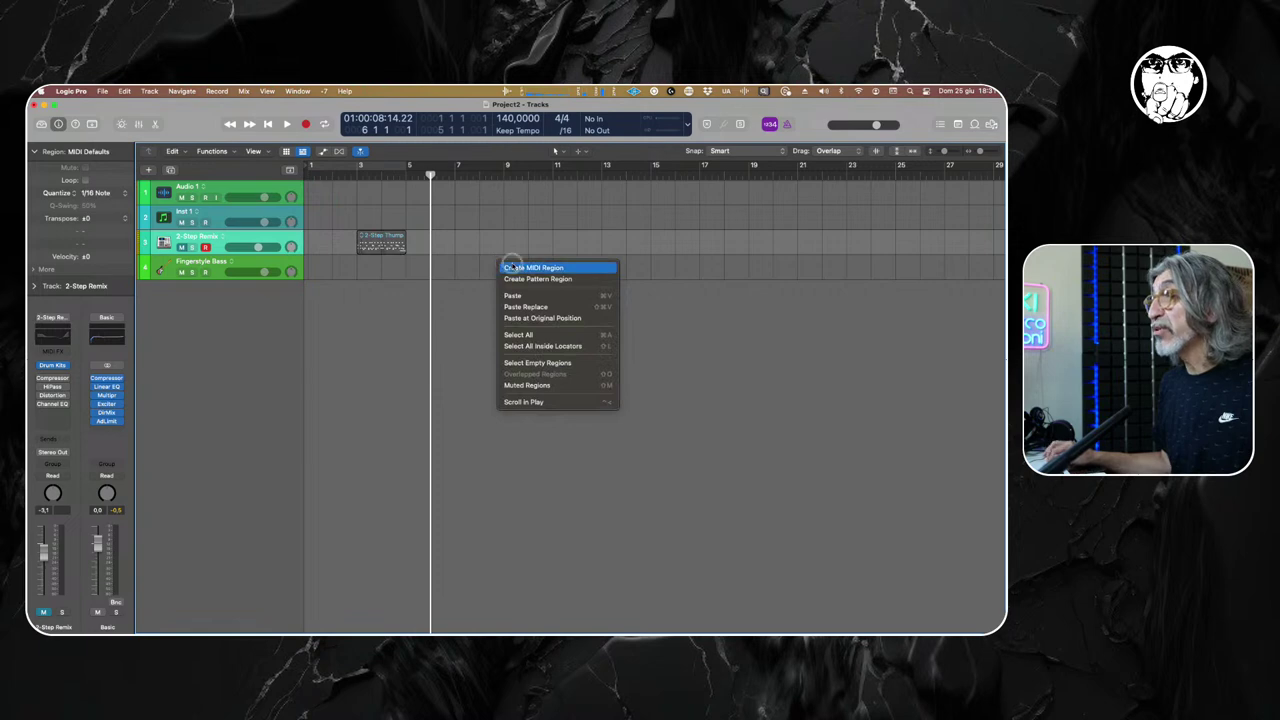
click(520, 266)
right_click(694, 266)
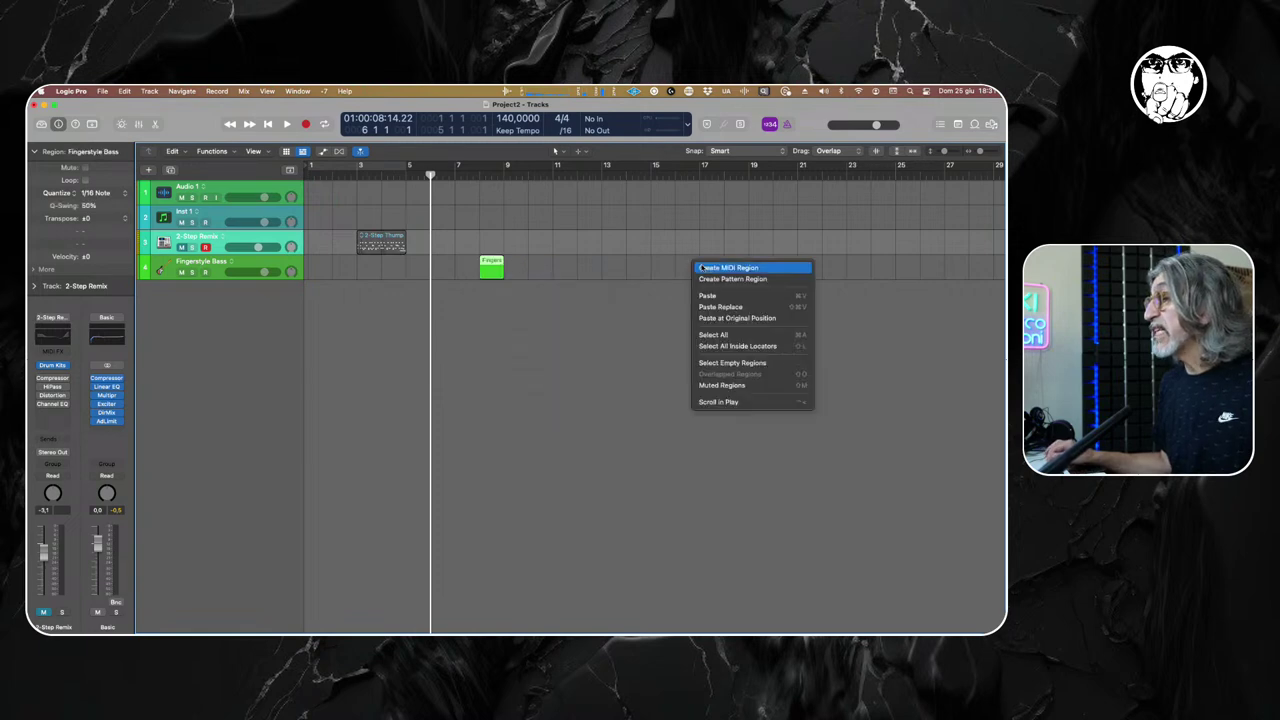
click(712, 270)
drag(505, 270, 558, 271)
drag(695, 277, 822, 277)
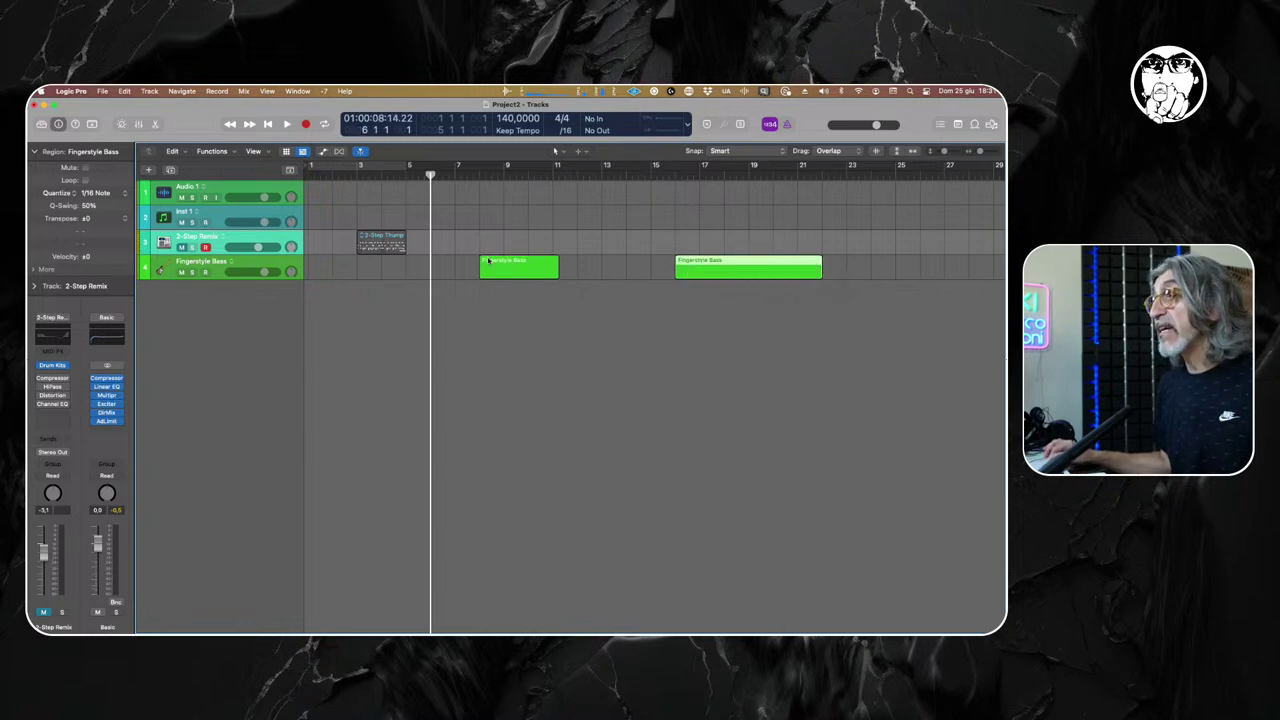
Alternately select the two Fingerstyle Bass regions, playing from the start of the selected region each time, and stop playback.
click(503, 261)
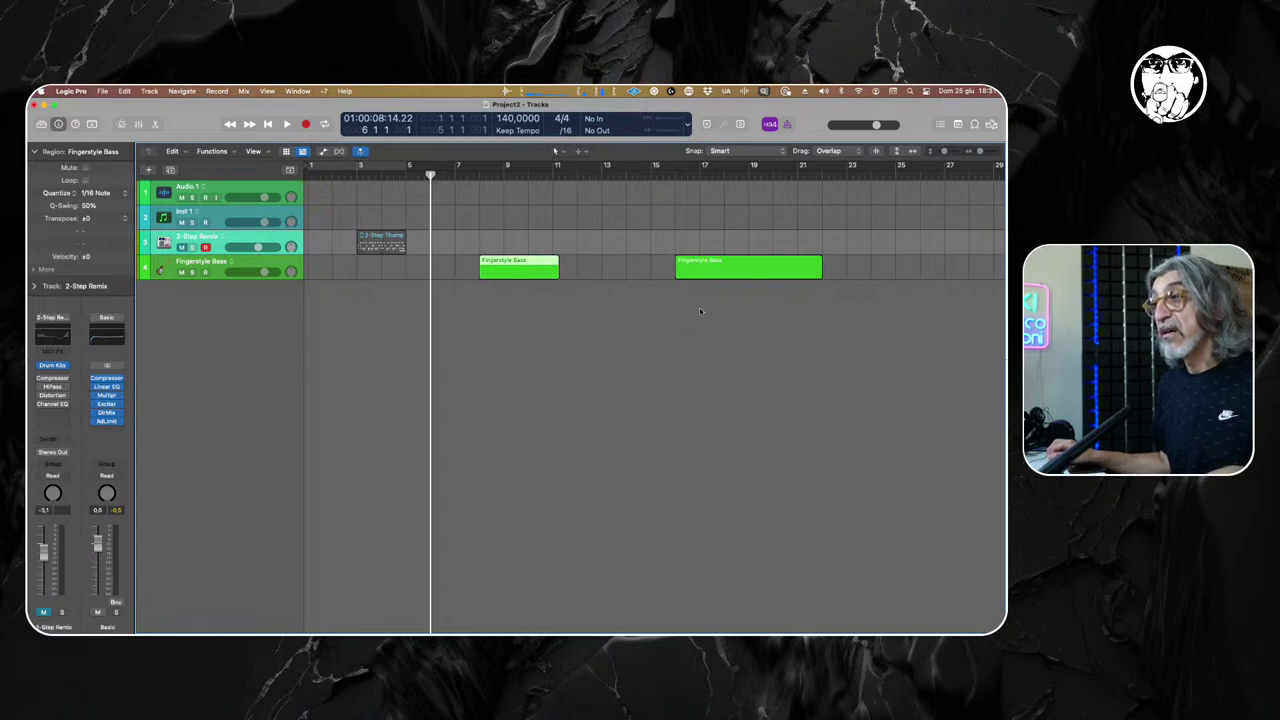
click(716, 262)
key(shift+Return)
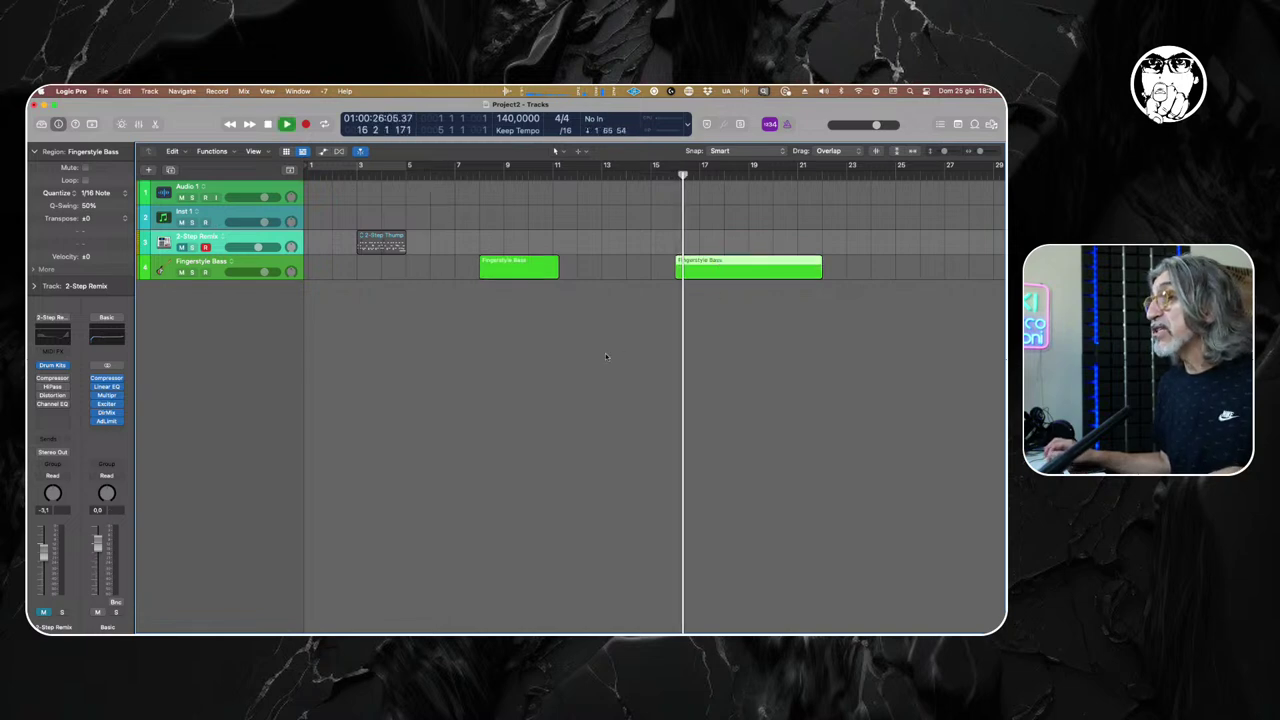
click(526, 271)
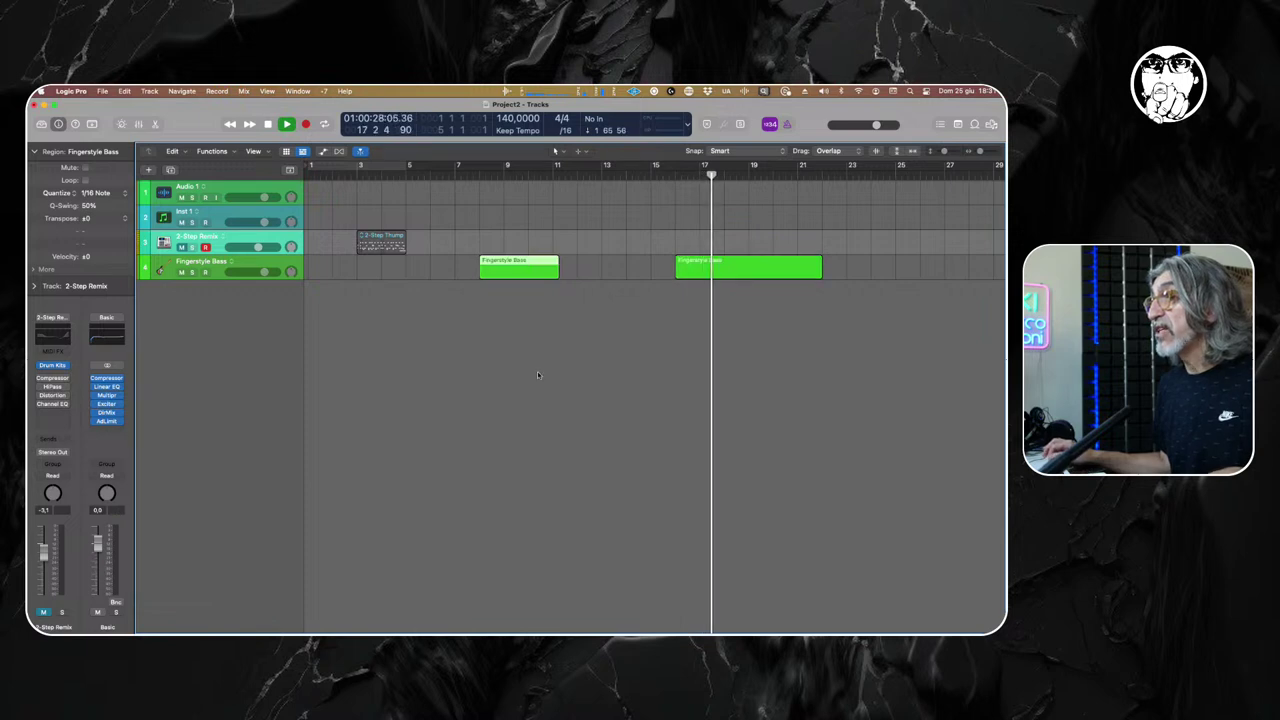
key(shift+Return)
click(754, 265)
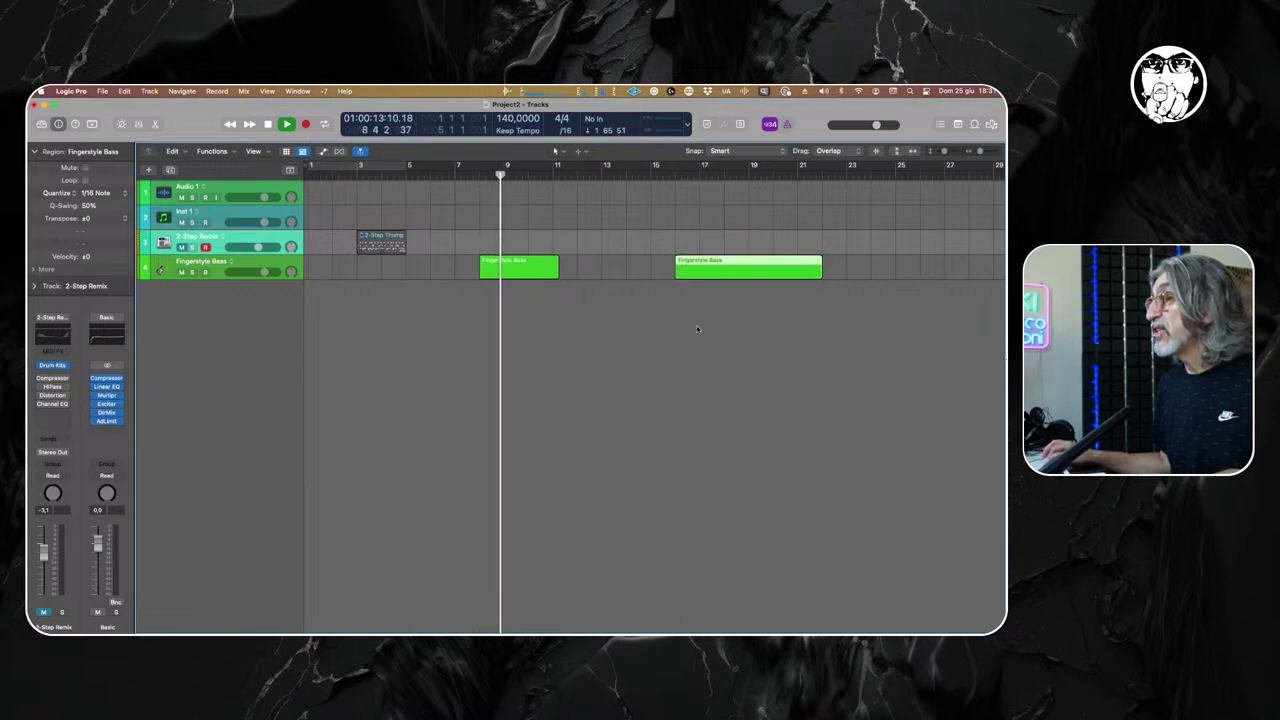
key(shift+Return)
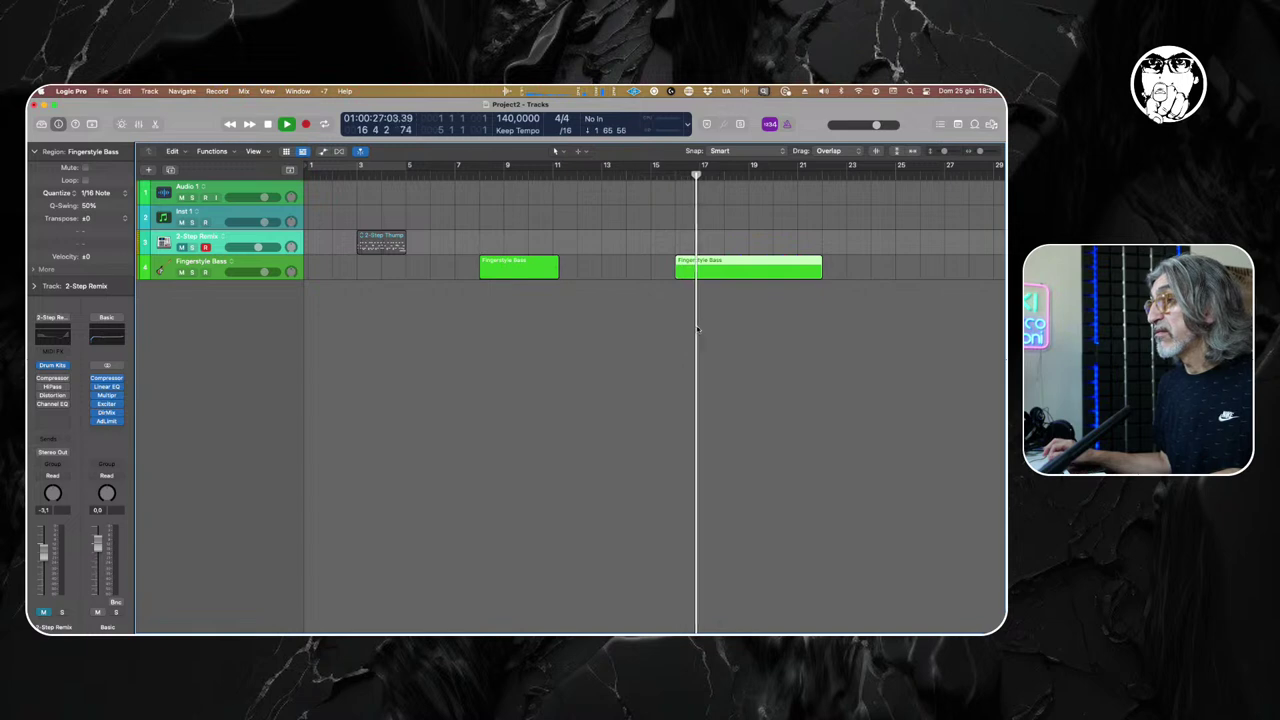
key(space)
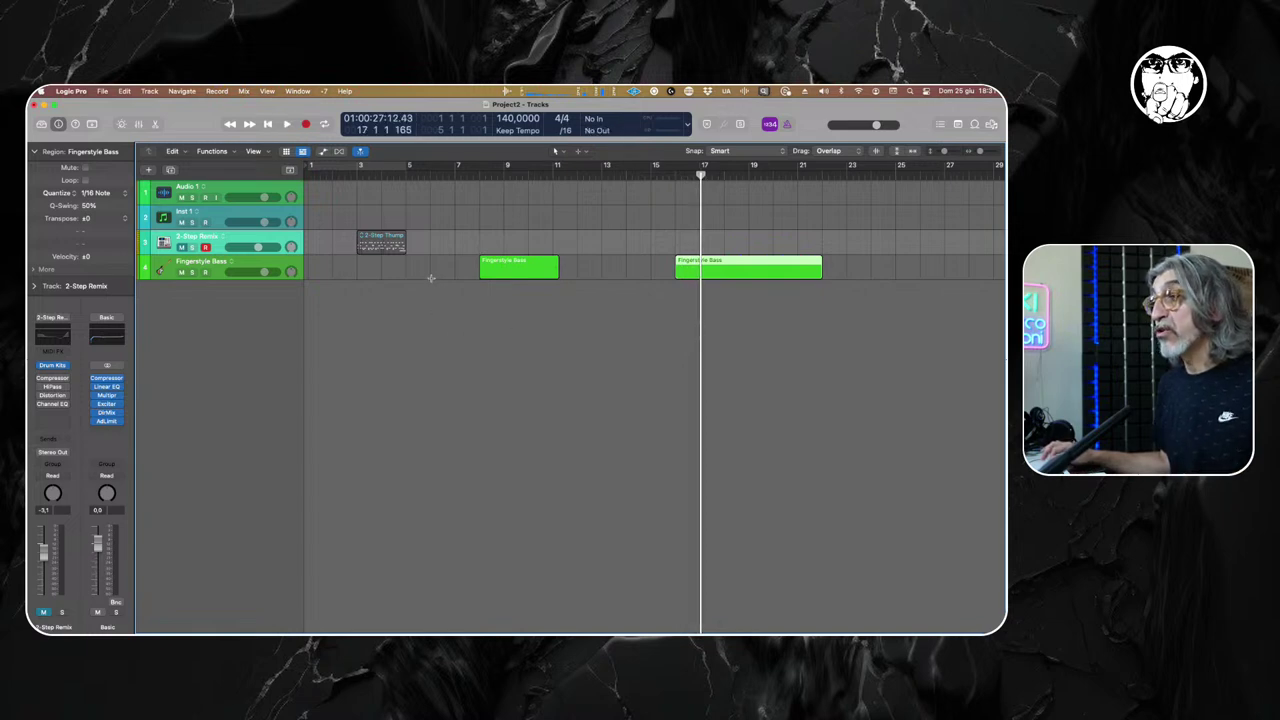
Place a marquee point on the Inst 1 track at about bar 25, play from there, and stop playback.
scroll(552, 386, right, 10)
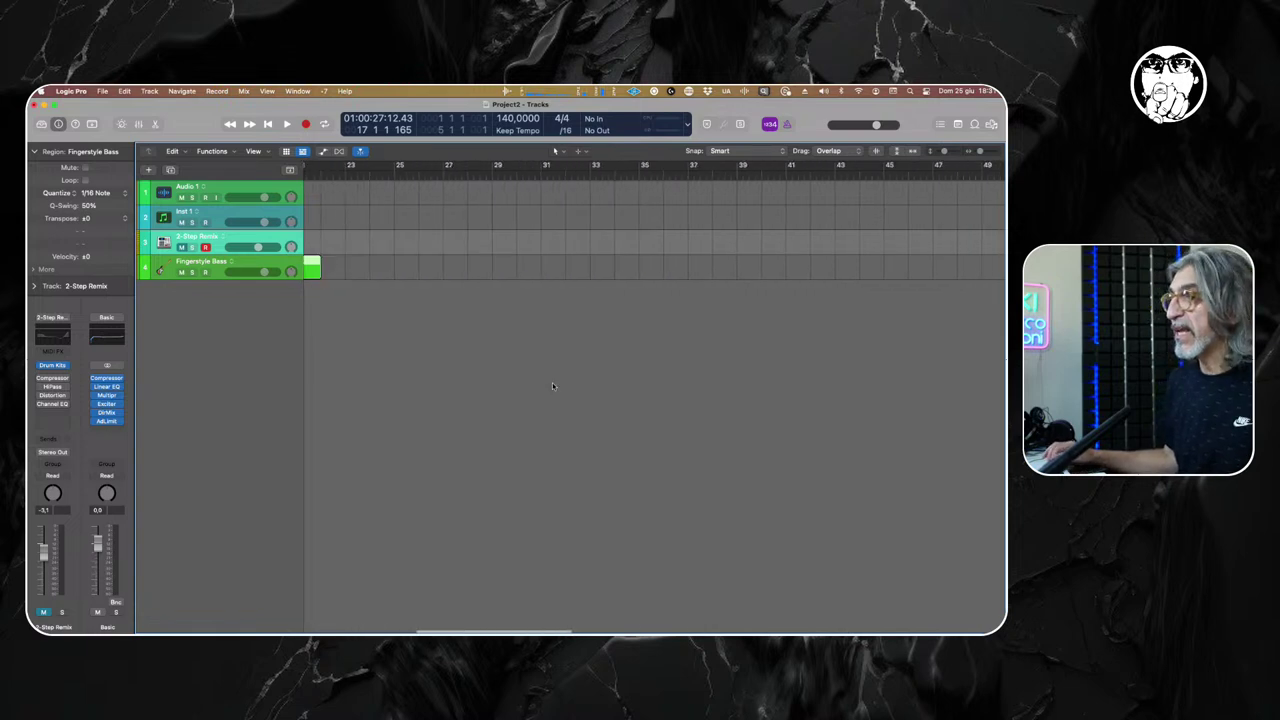
scroll(552, 386, left, 8)
scroll(552, 386, right, 3)
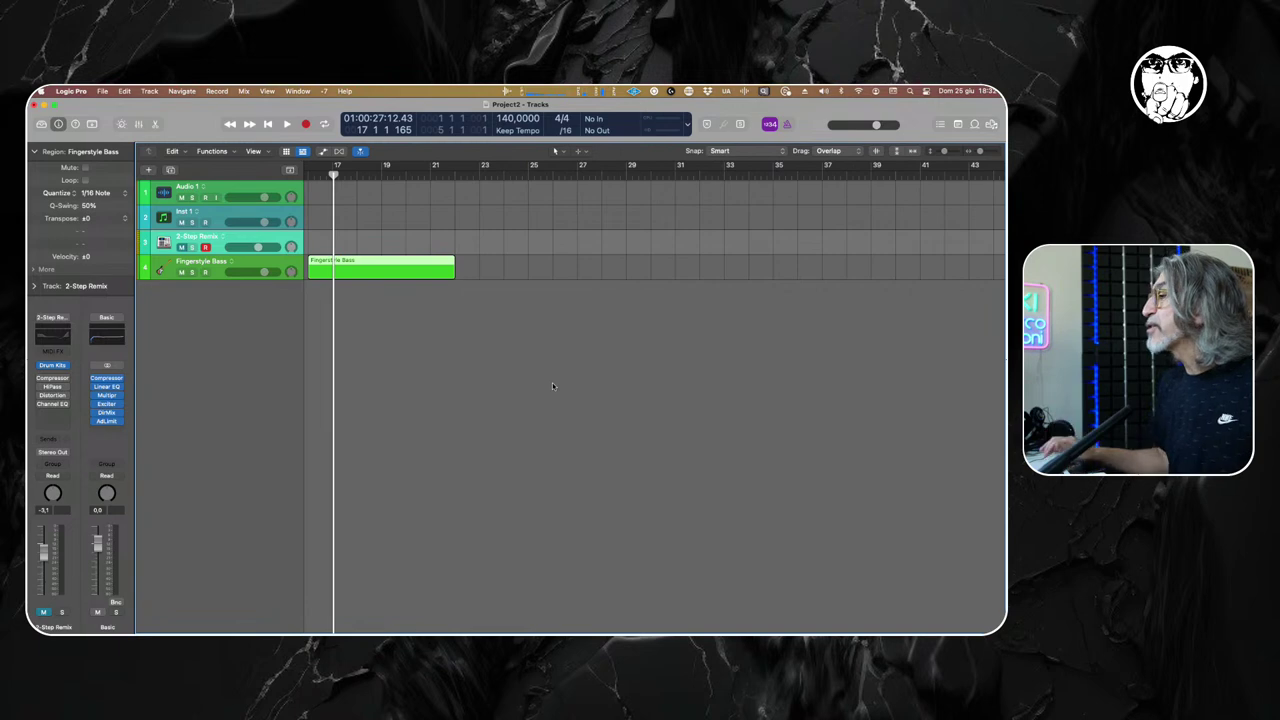
scroll(552, 386, right, 1)
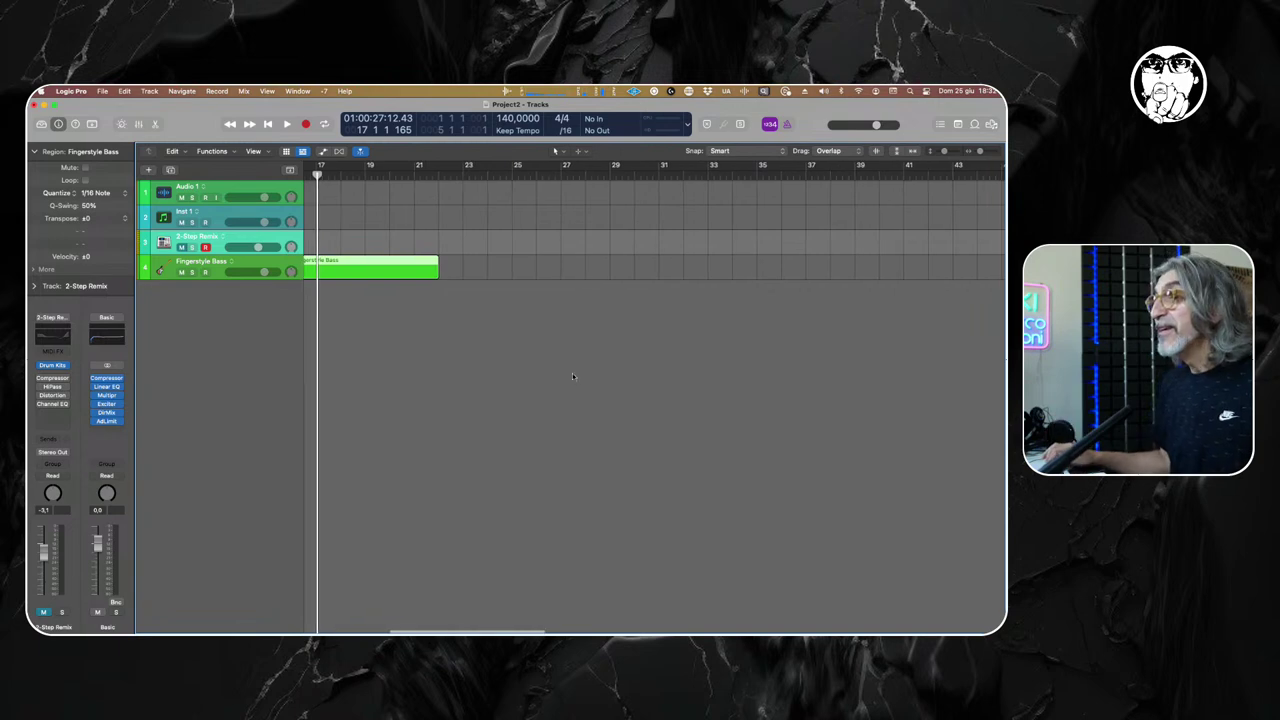
click(511, 215)
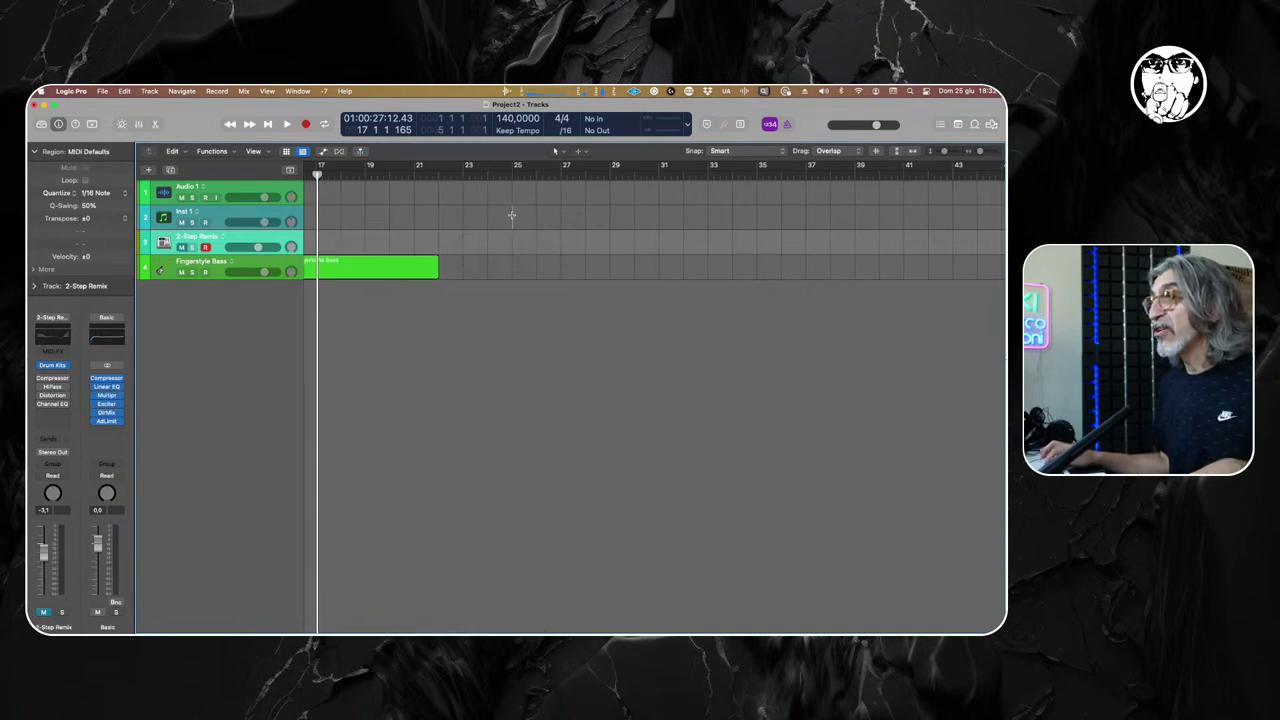
key(space)
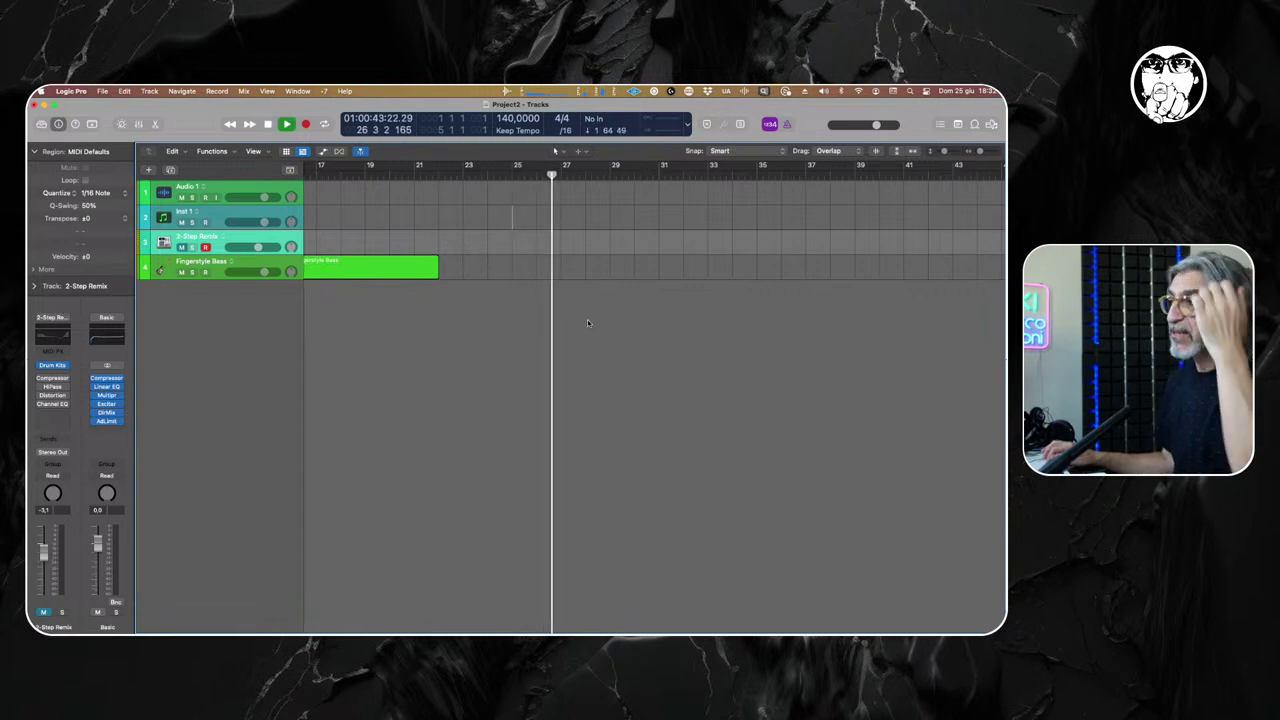
scroll(377, 328, left, 5)
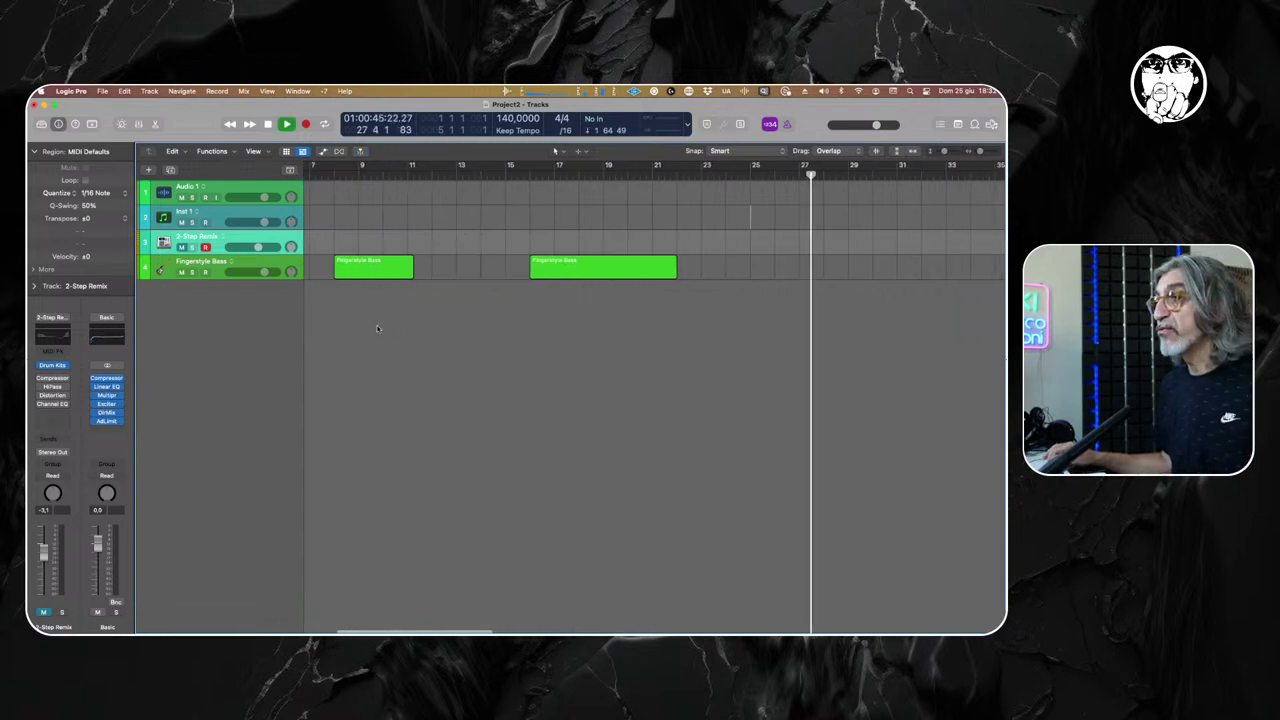
key(space)
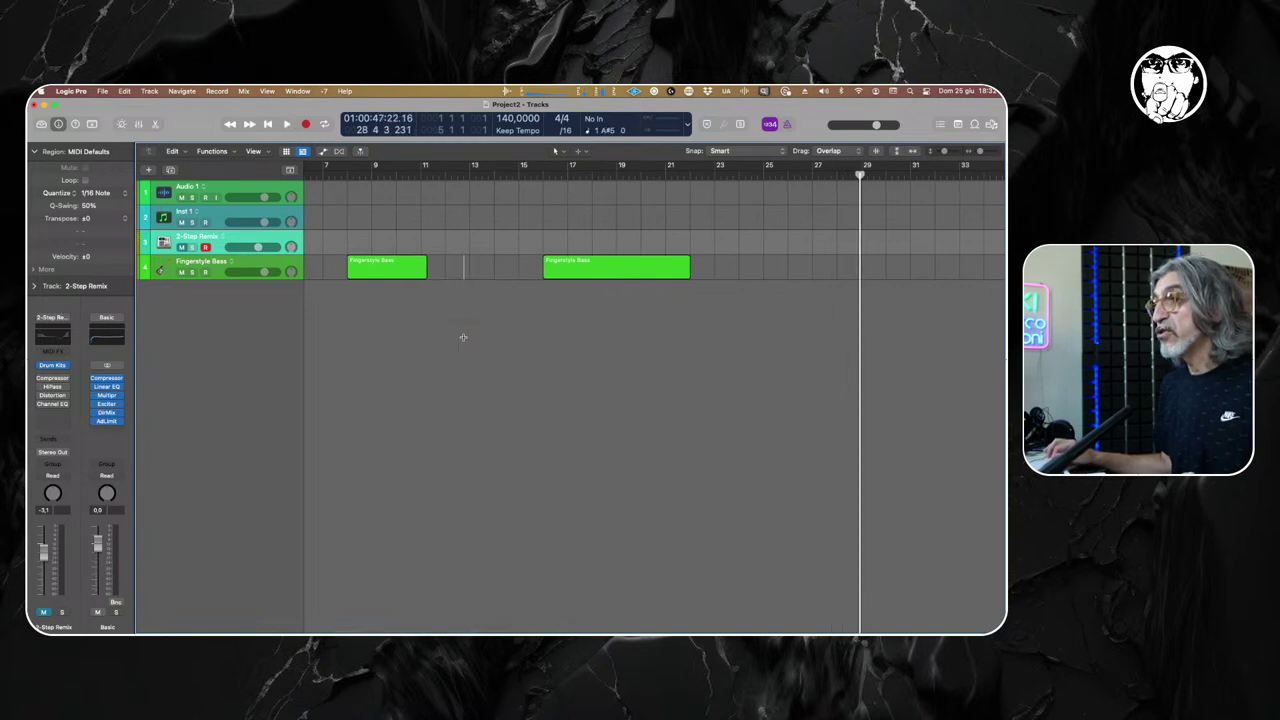
Set marquee start points near bars 13, 7 and 19 on the Fingerstyle Bass track, play from each, and stop playback.
click(463, 337)
key(space)
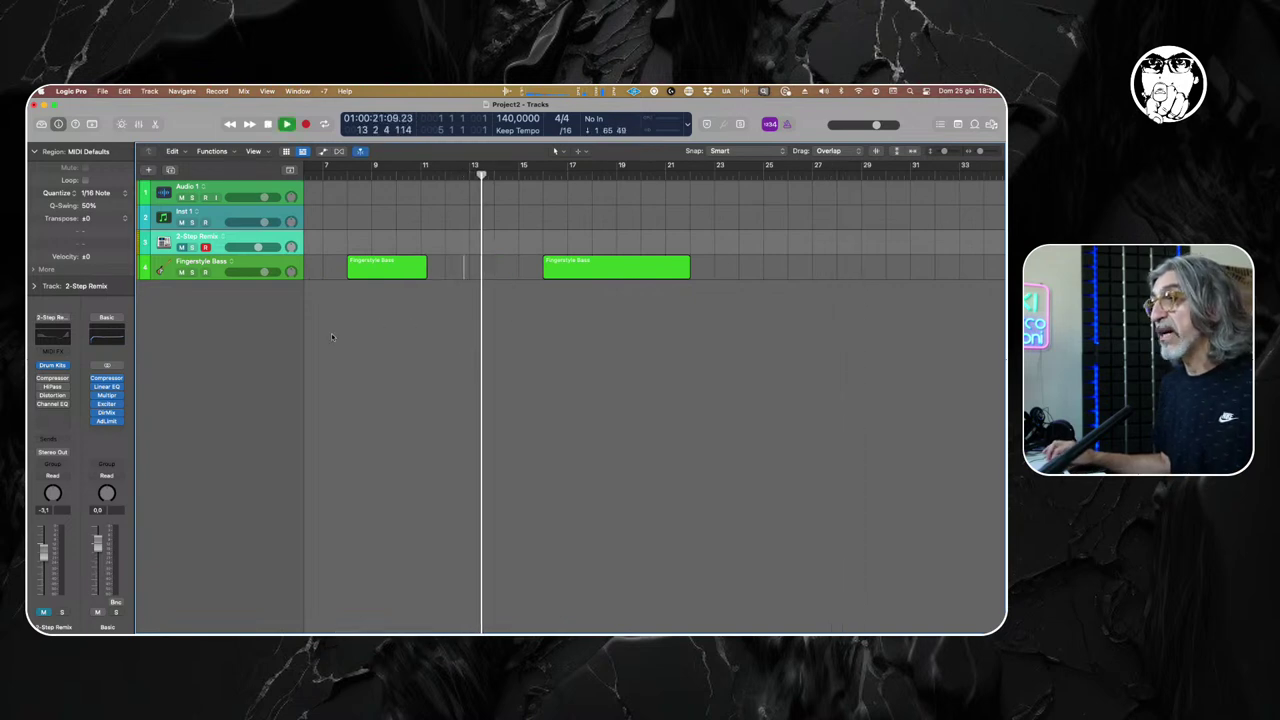
click(331, 337)
click(624, 356)
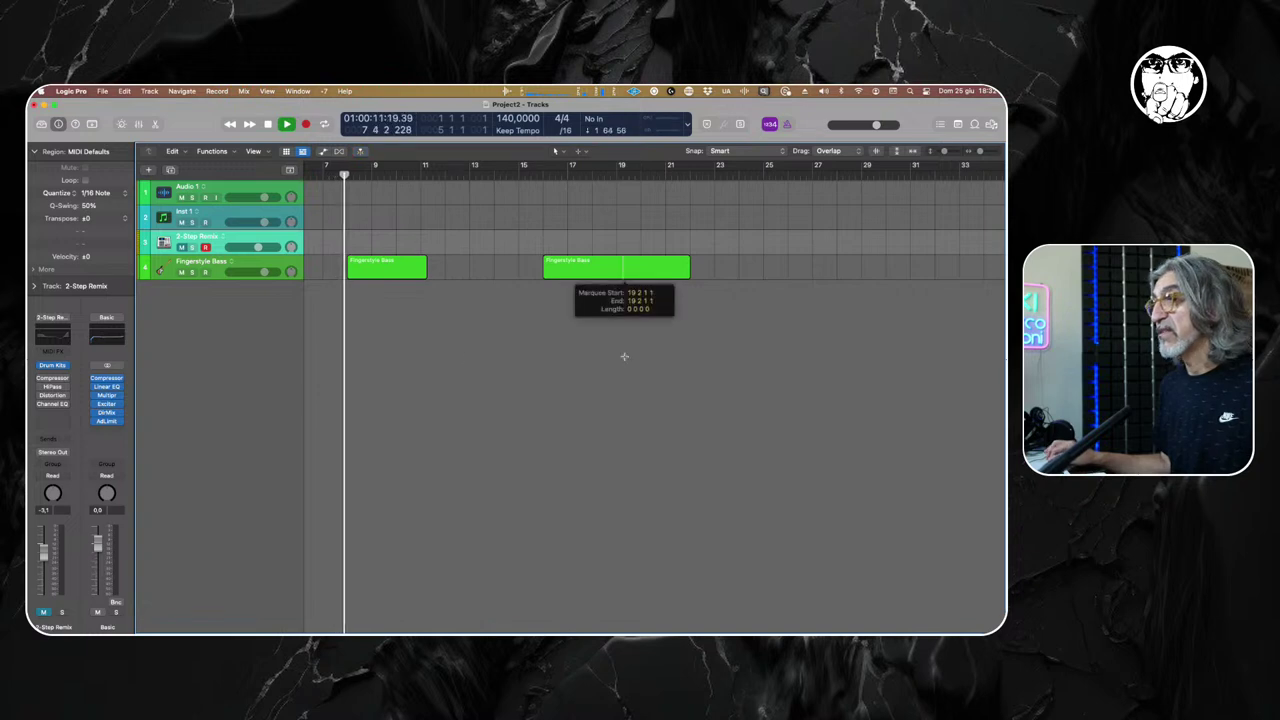
key(space)
key(space)
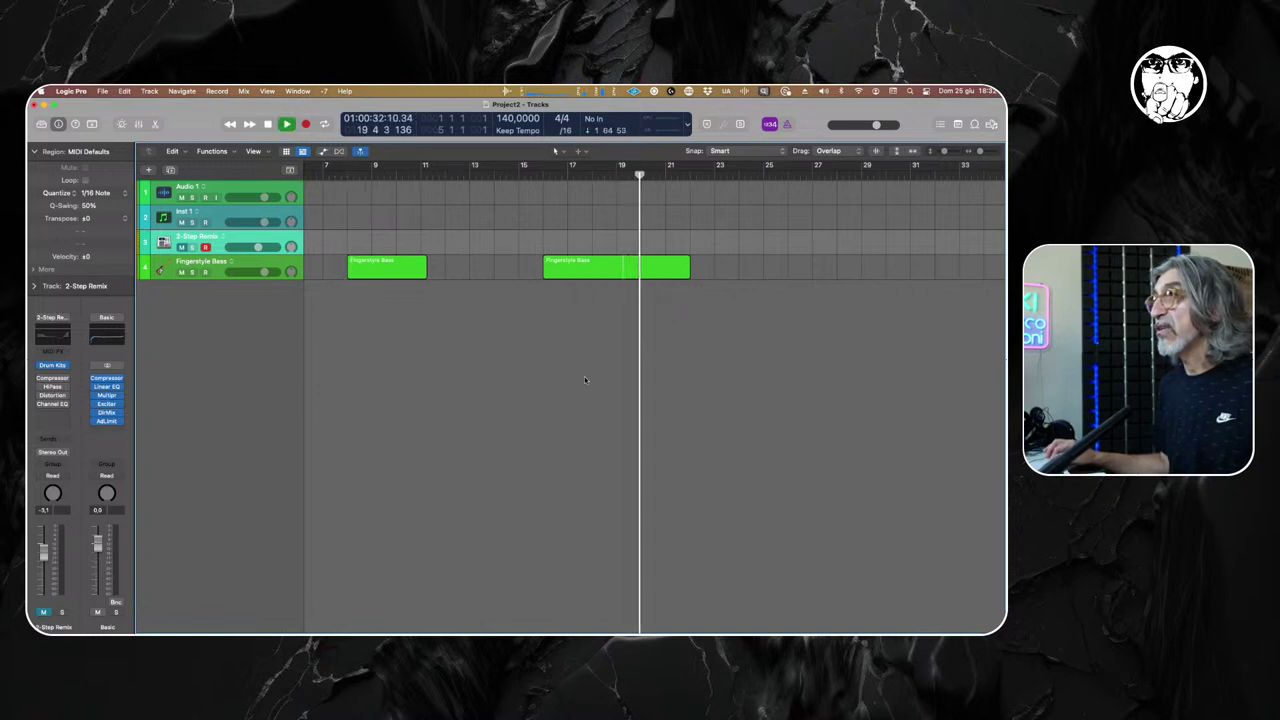
key(space)
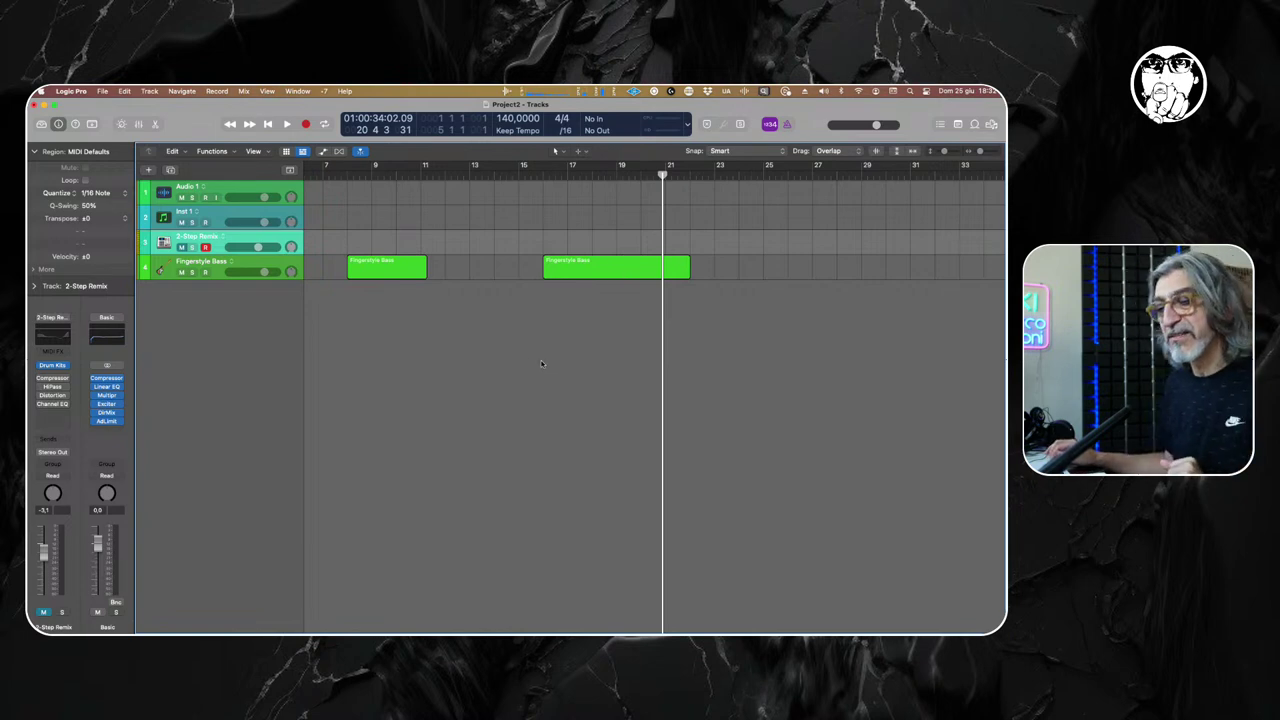
Review the LCD's display options, such as Open Giant Beats Display, and dismiss them without choosing one.
scroll(541, 363, left, 5)
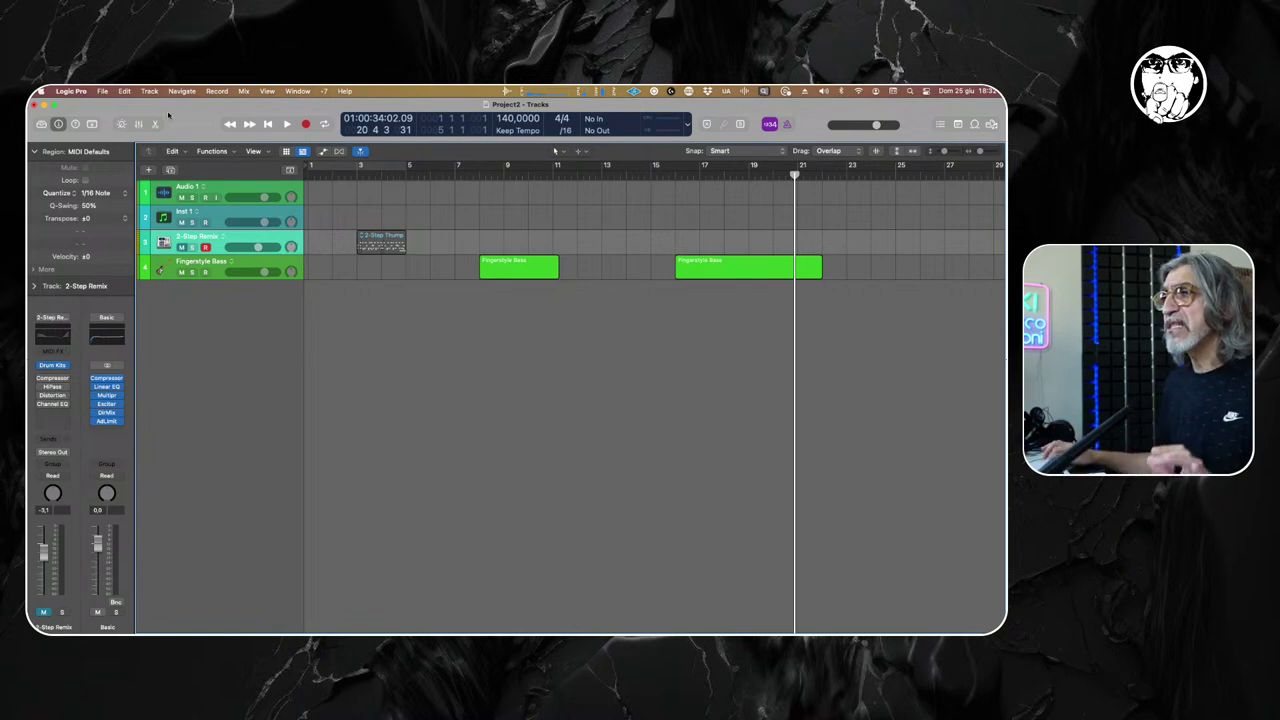
click(688, 126)
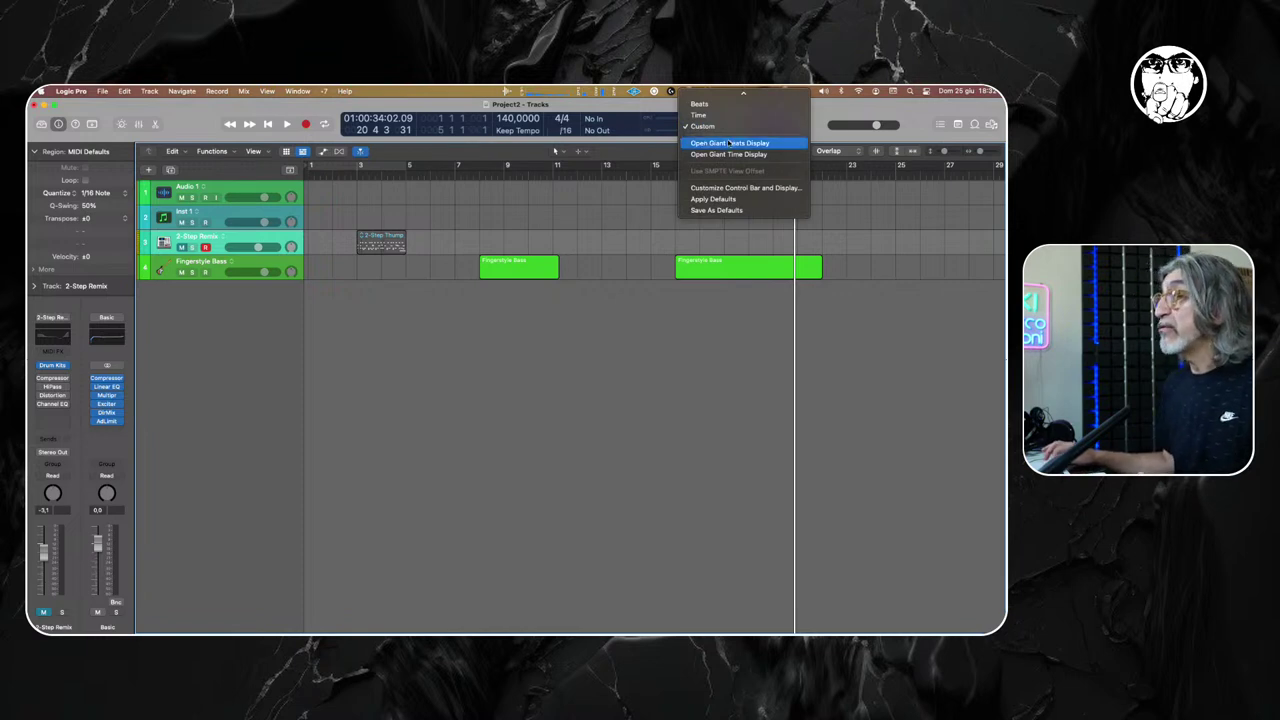
click(357, 109)
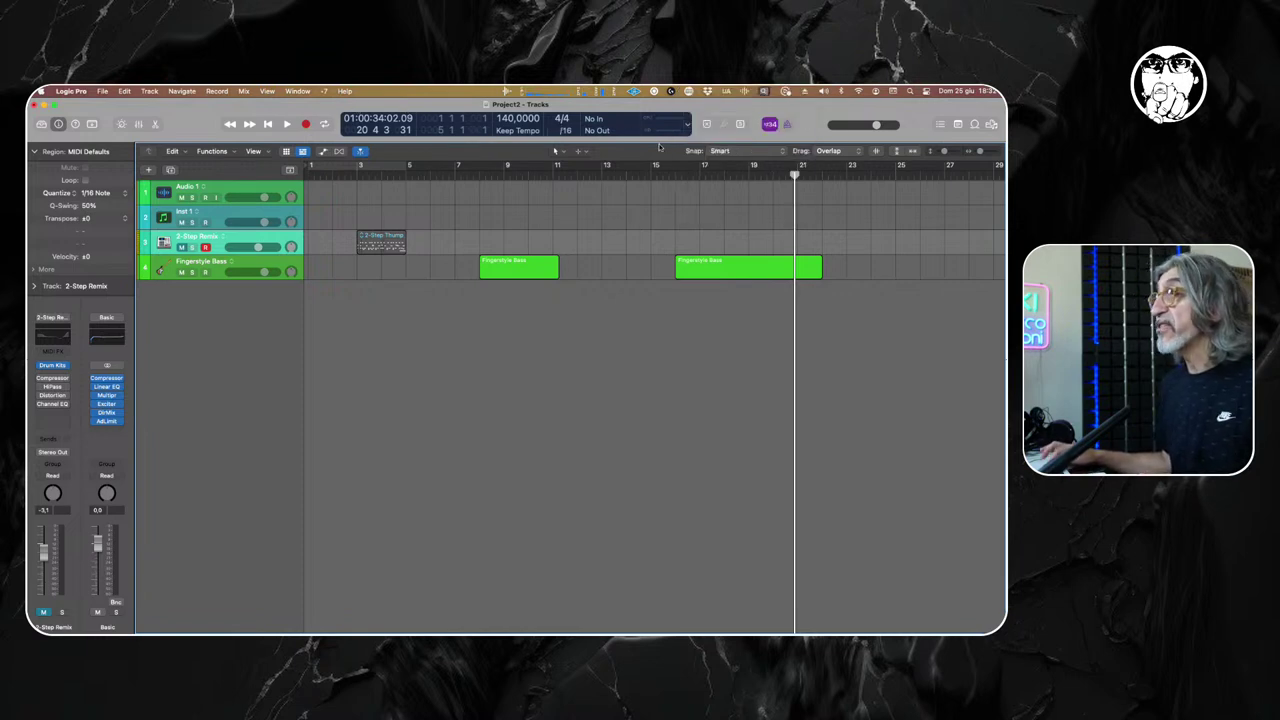
Customize the control bar and display so that the Master Volume slider is hidden.
click(684, 125)
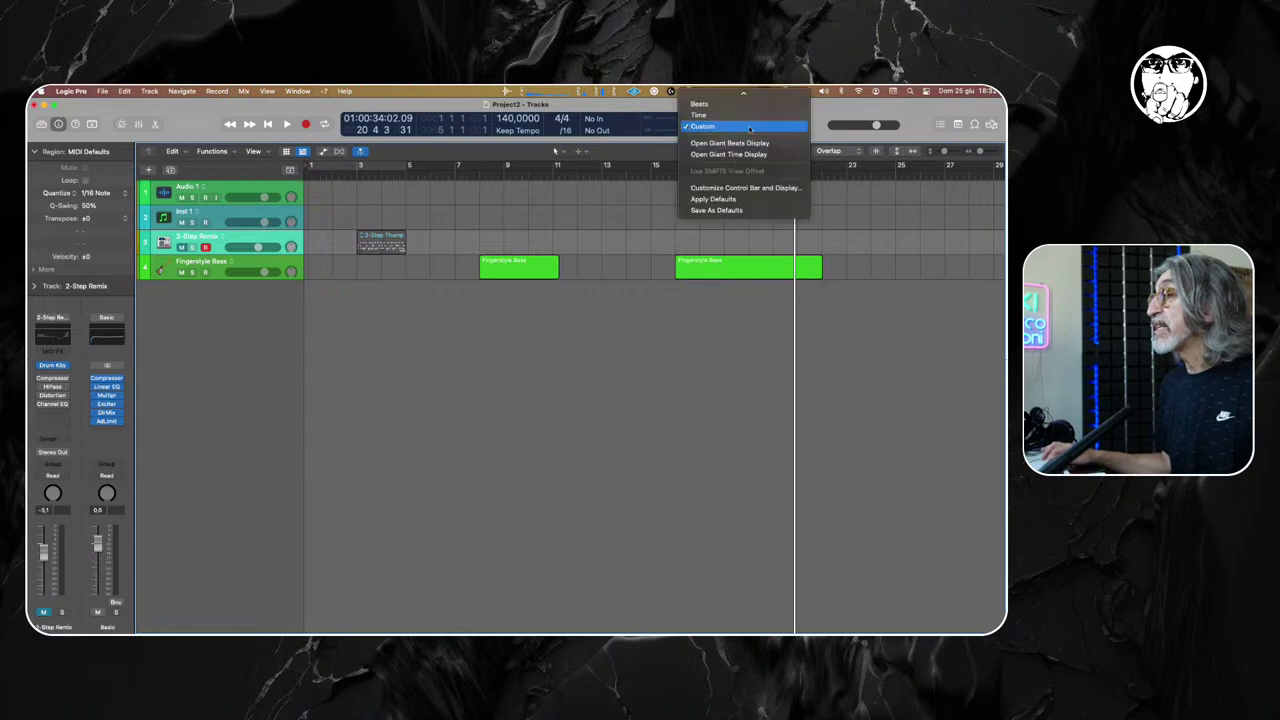
click(814, 124)
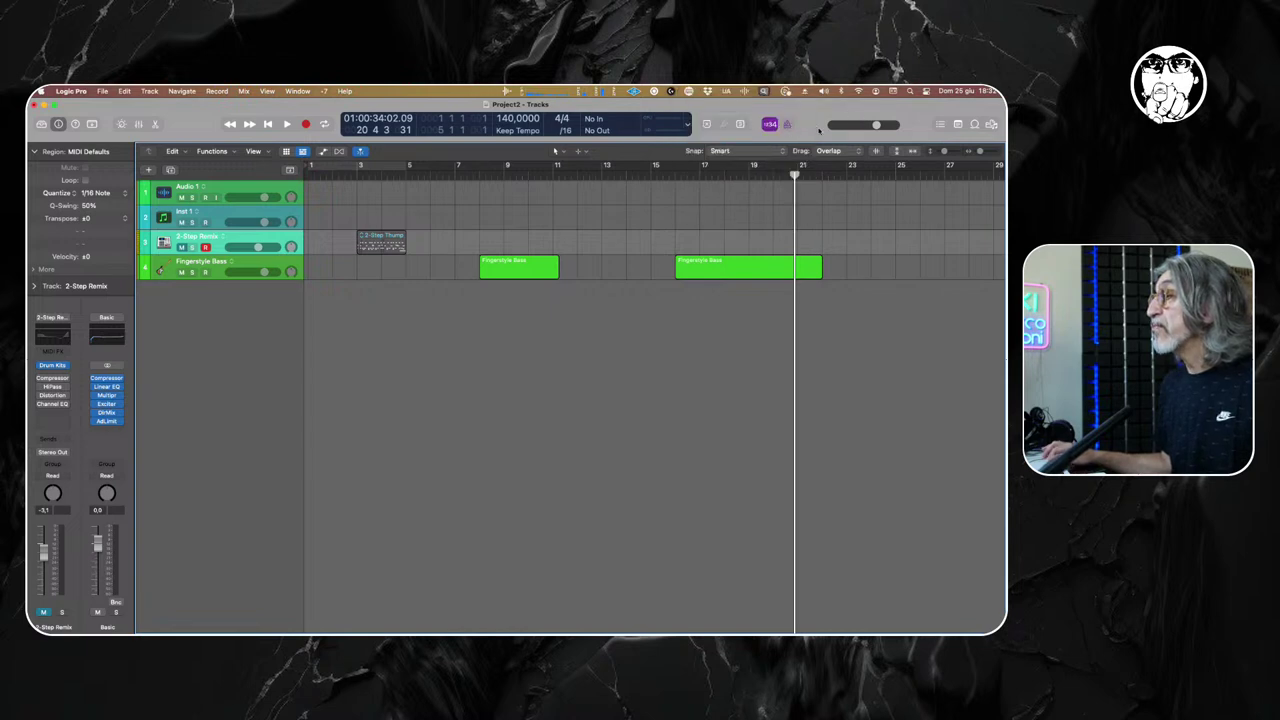
right_click(815, 125)
click(826, 120)
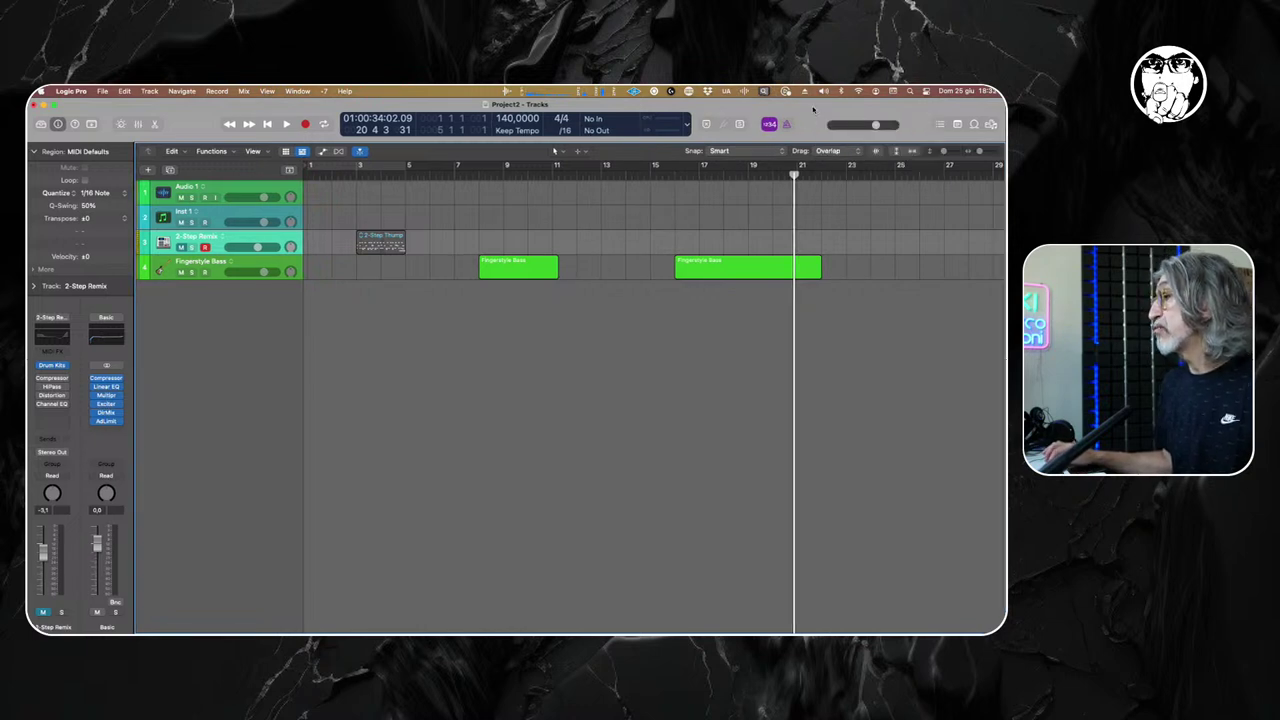
right_click(813, 122)
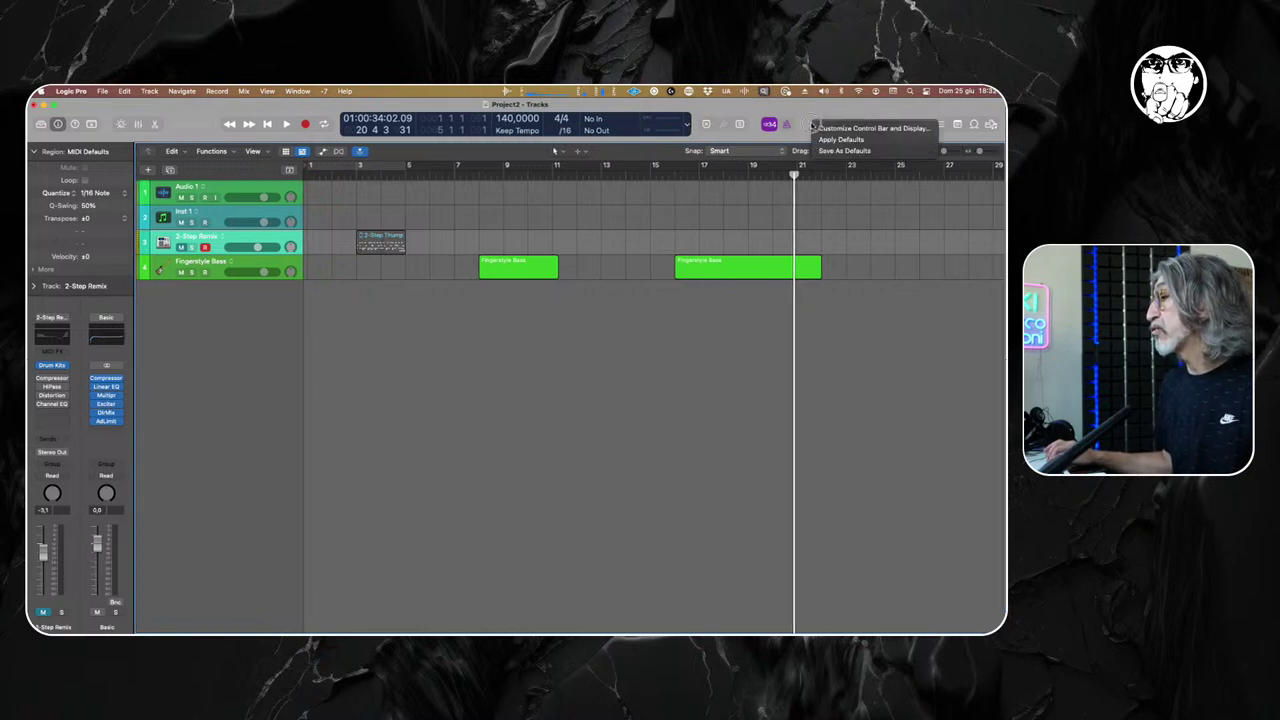
click(879, 129)
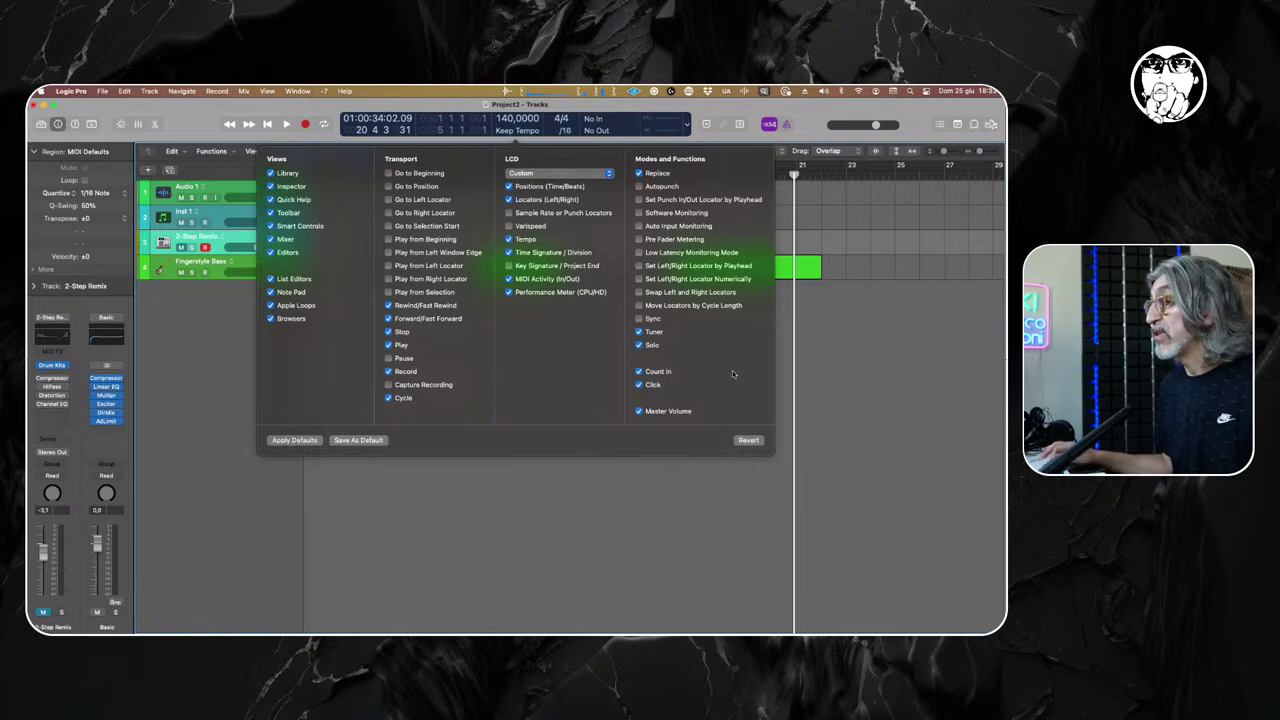
click(639, 411)
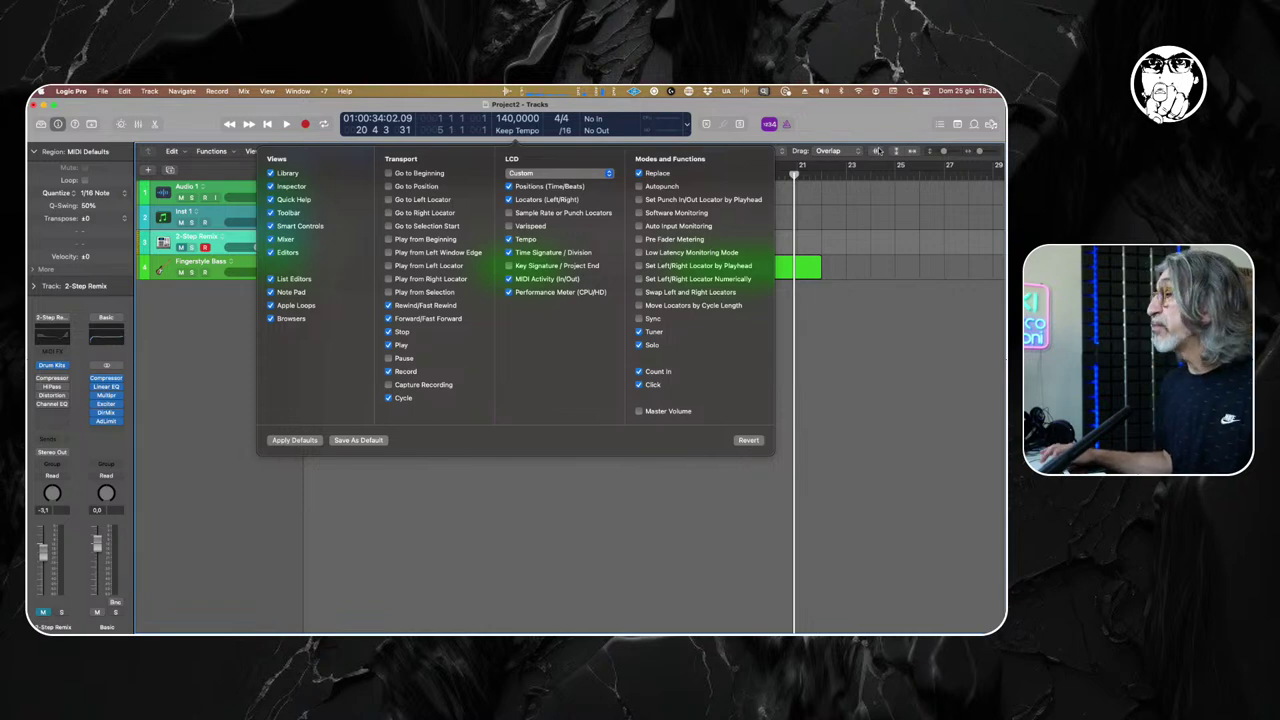
click(868, 119)
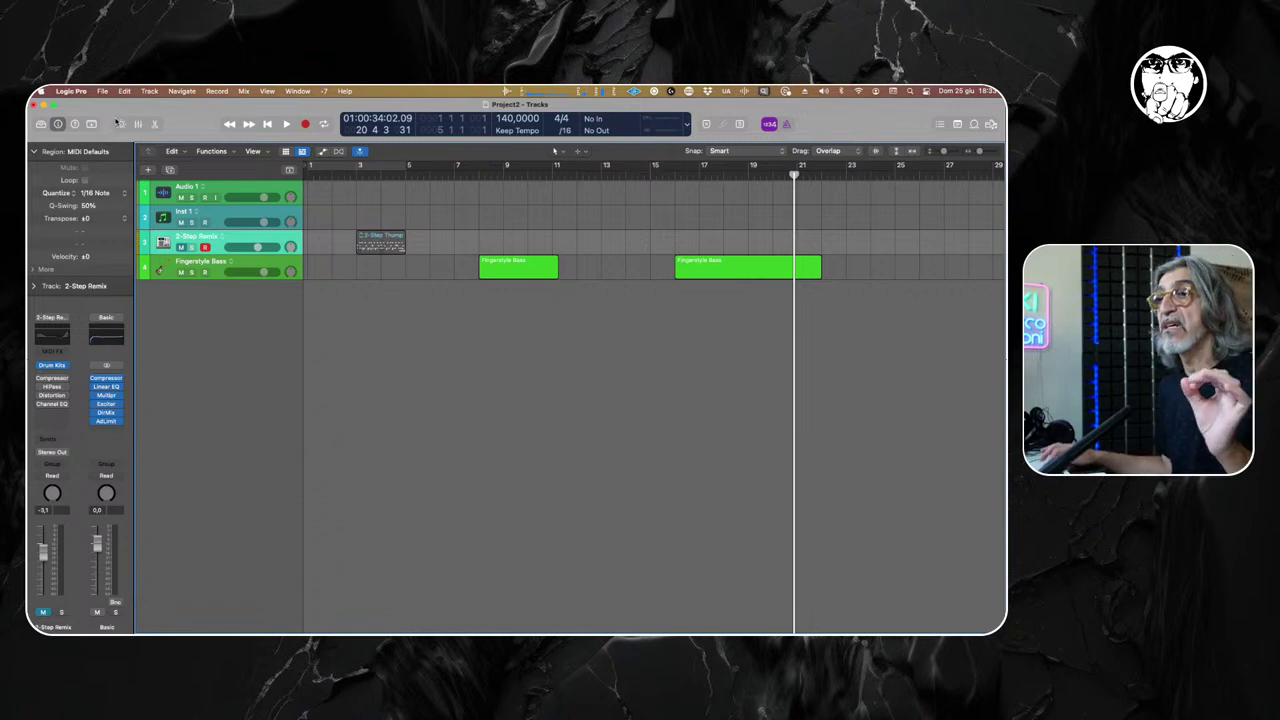
Open the General preferences to review the Project Handling options, and close the window without changing anything.
click(80, 93)
mouse_move(80, 122)
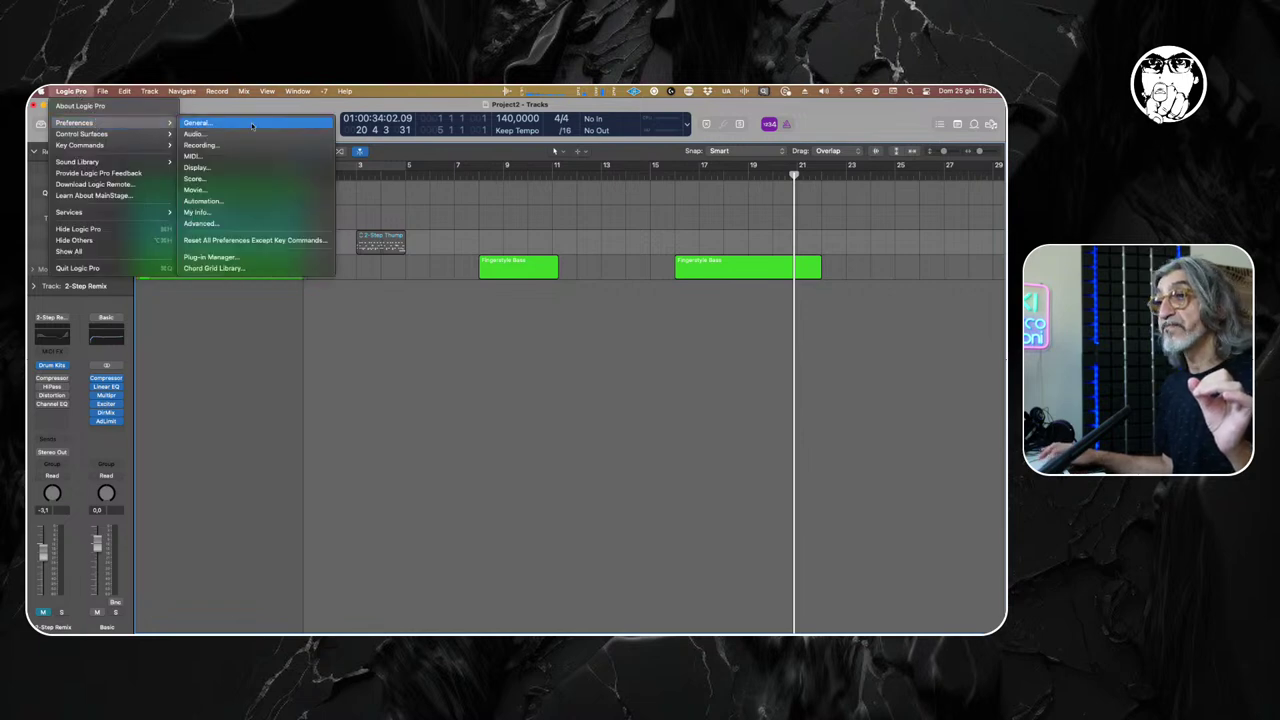
click(205, 122)
drag(463, 240, 562, 316)
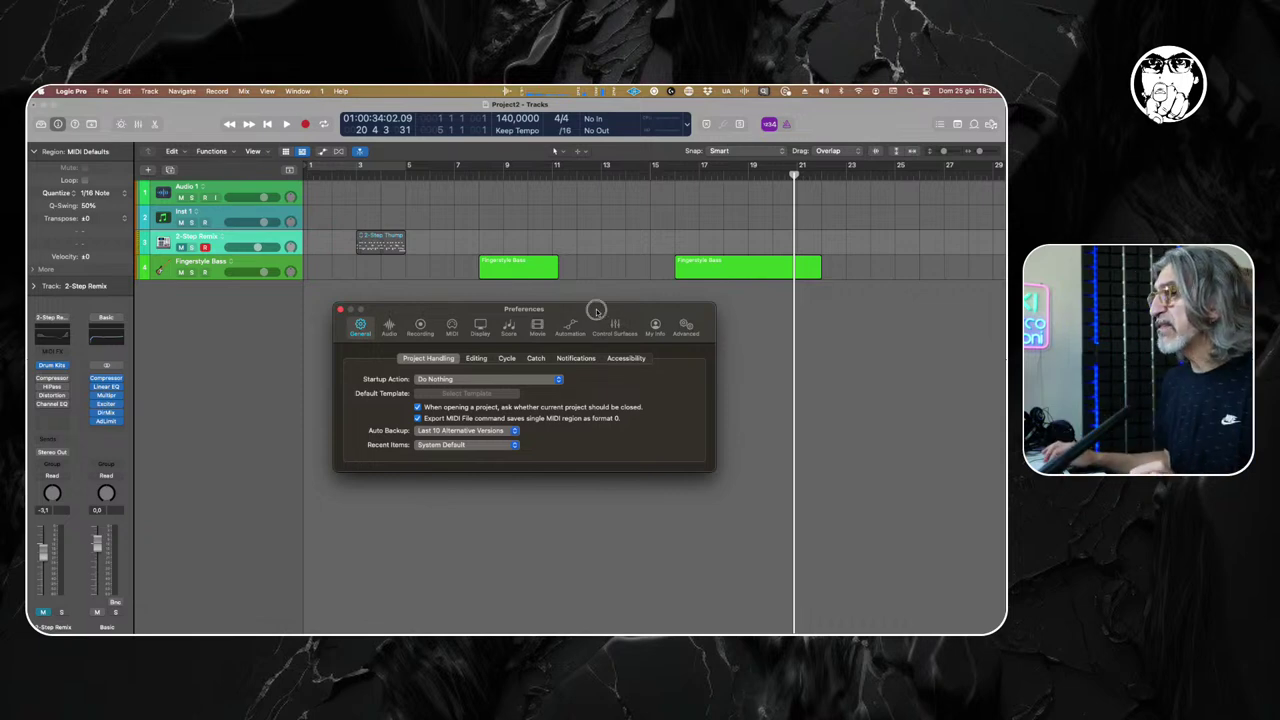
drag(594, 304, 570, 299)
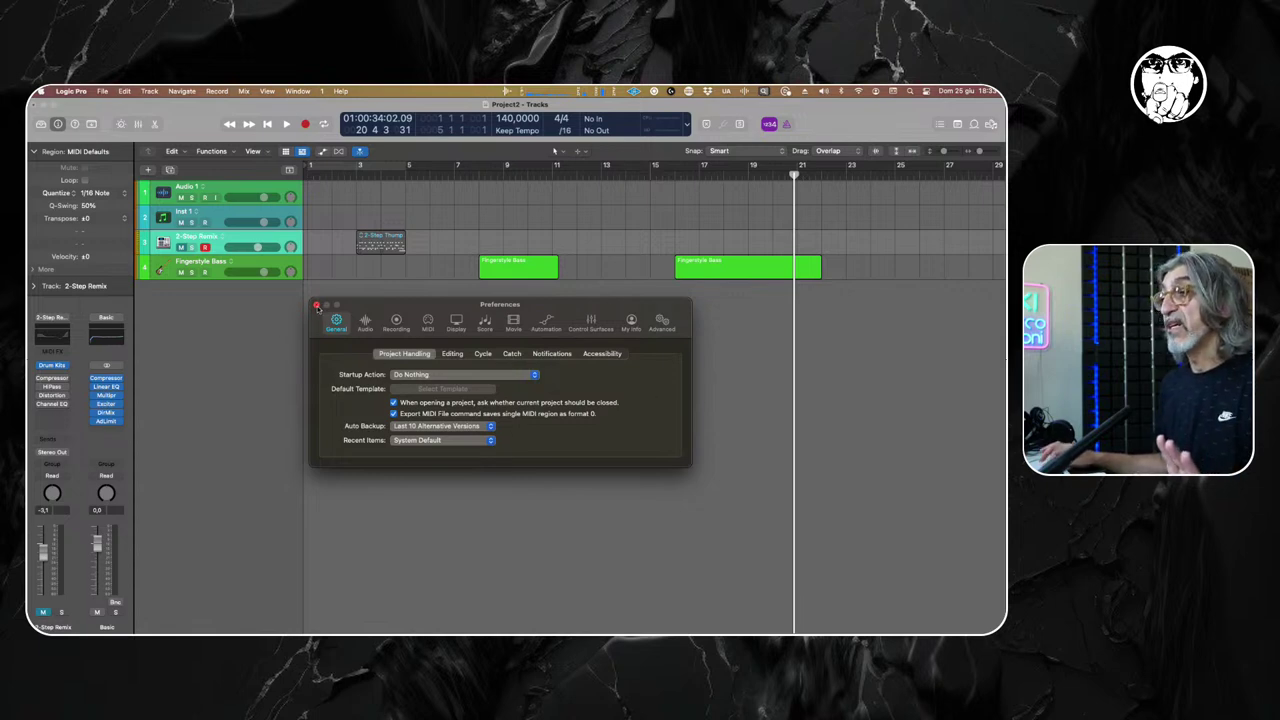
click(317, 305)
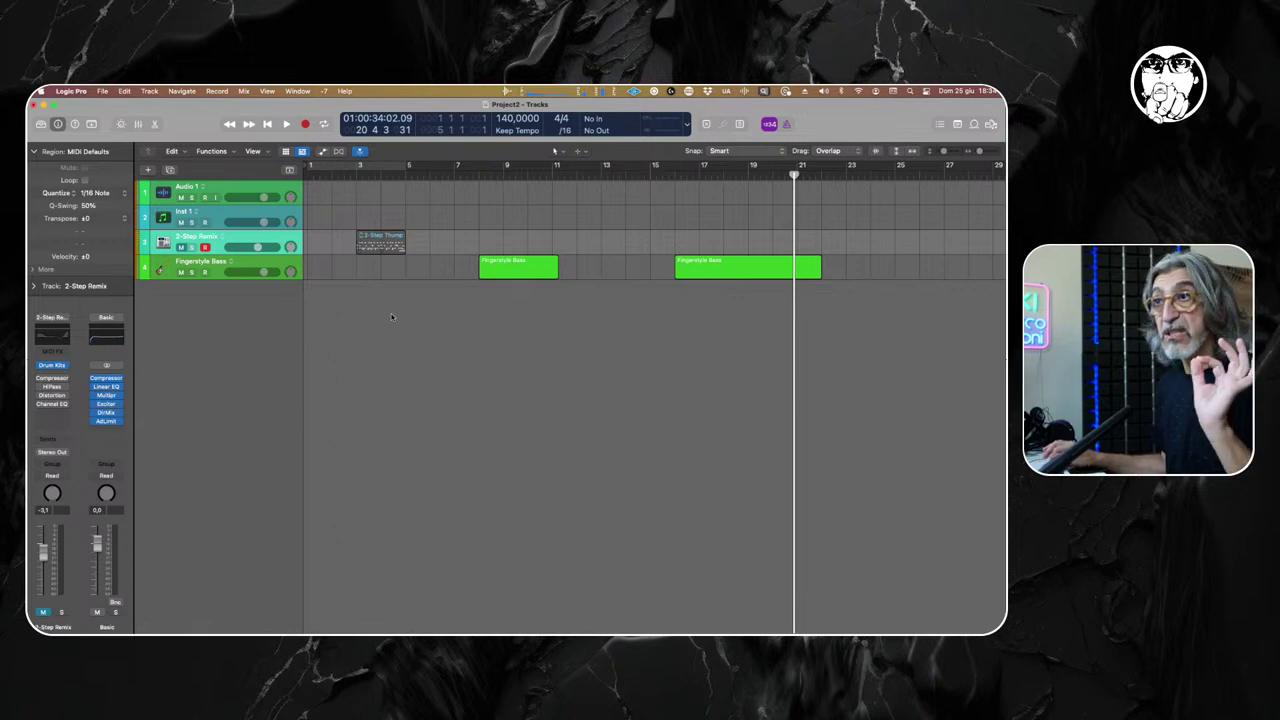
Open the General project settings for Project2, review the options, and close the window without changes.
click(102, 91)
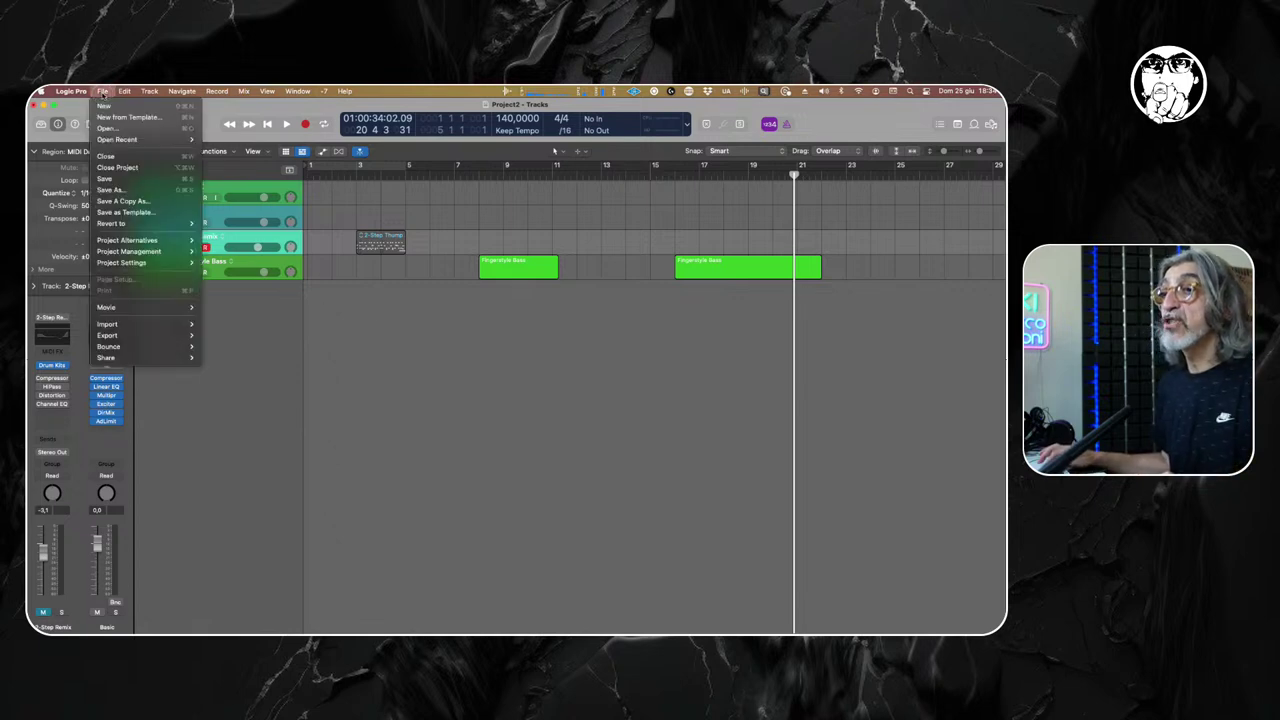
mouse_move(147, 269)
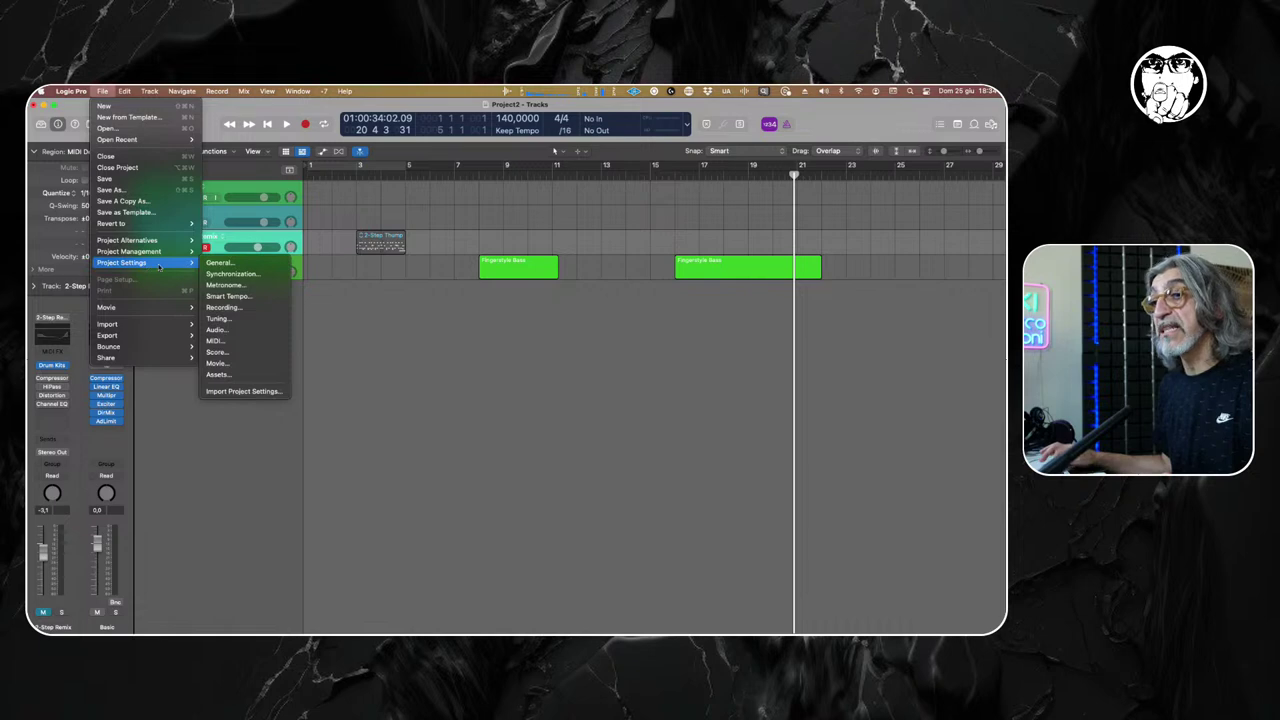
click(218, 262)
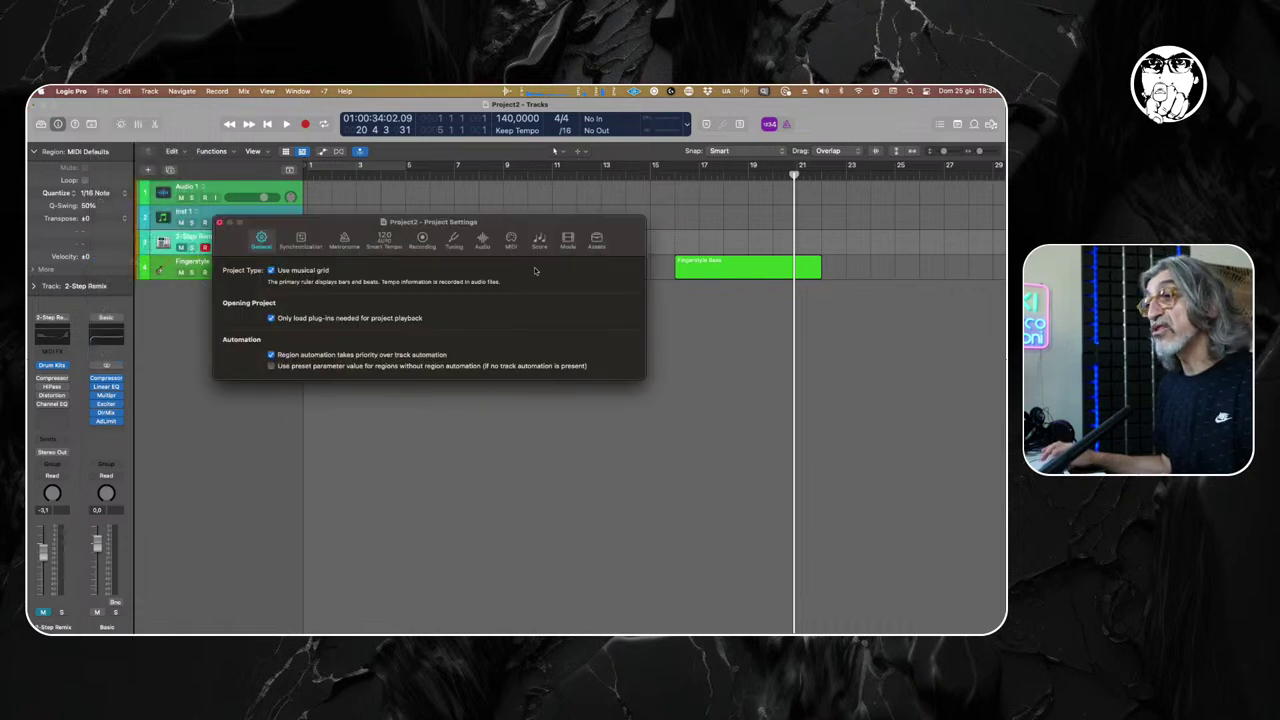
drag(440, 221, 548, 335)
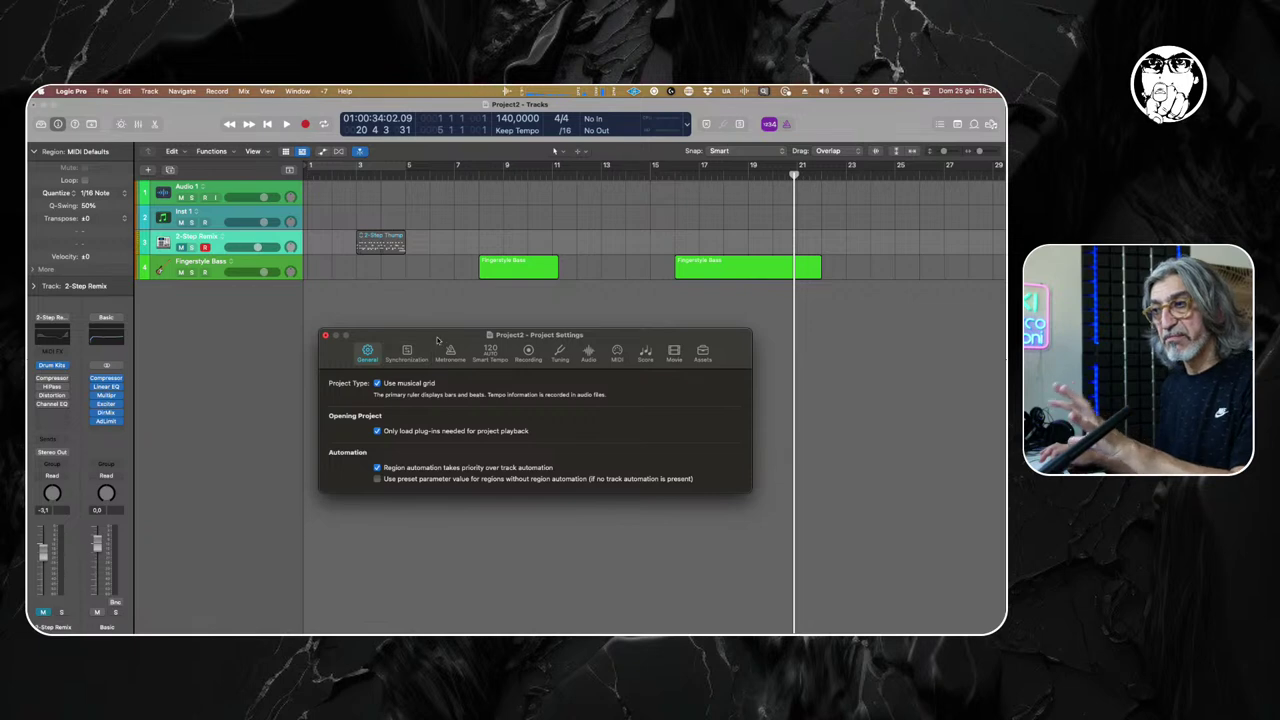
click(325, 335)
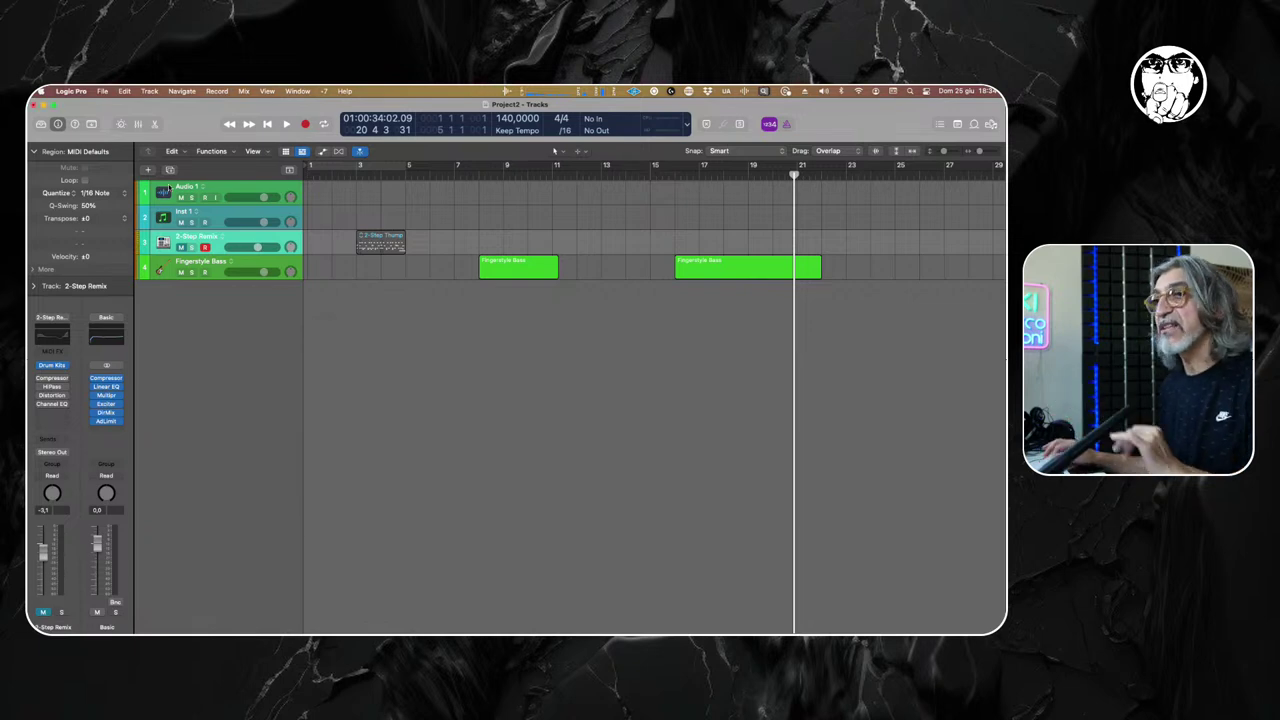
Close the current project and create a new one from the AUTOLOAD template in My Templates.
click(101, 91)
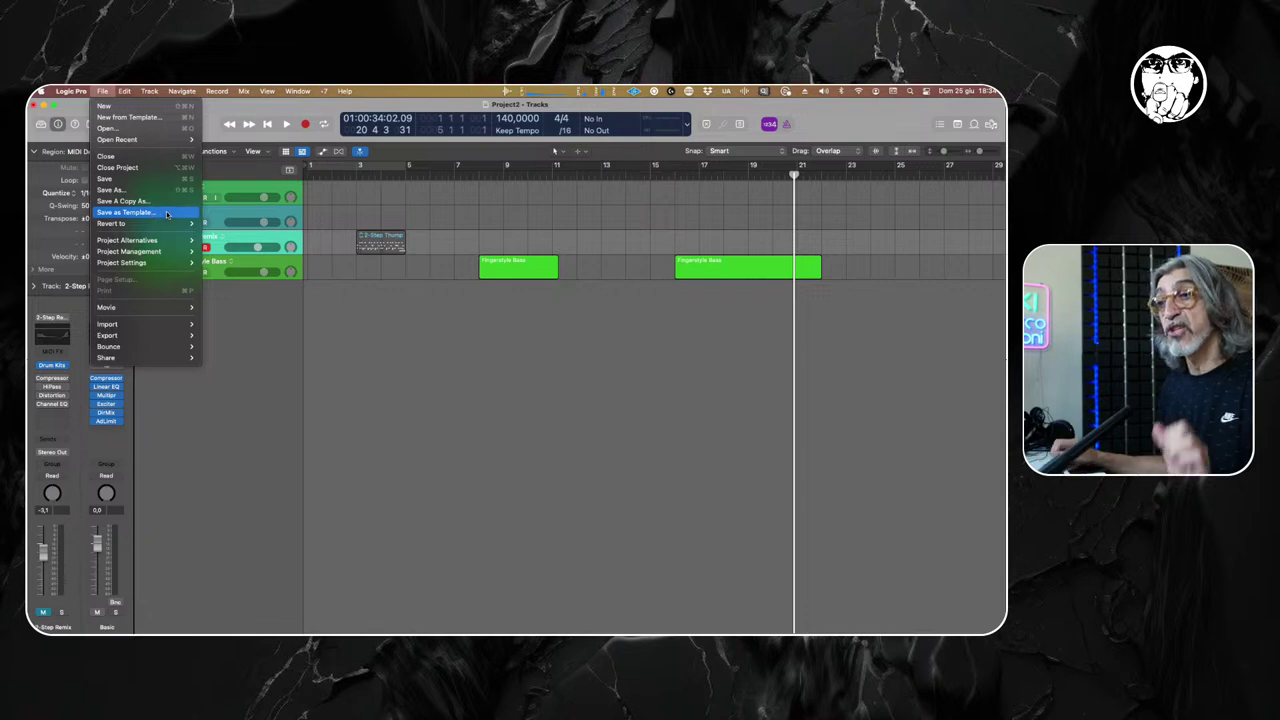
click(408, 338)
key(super+n)
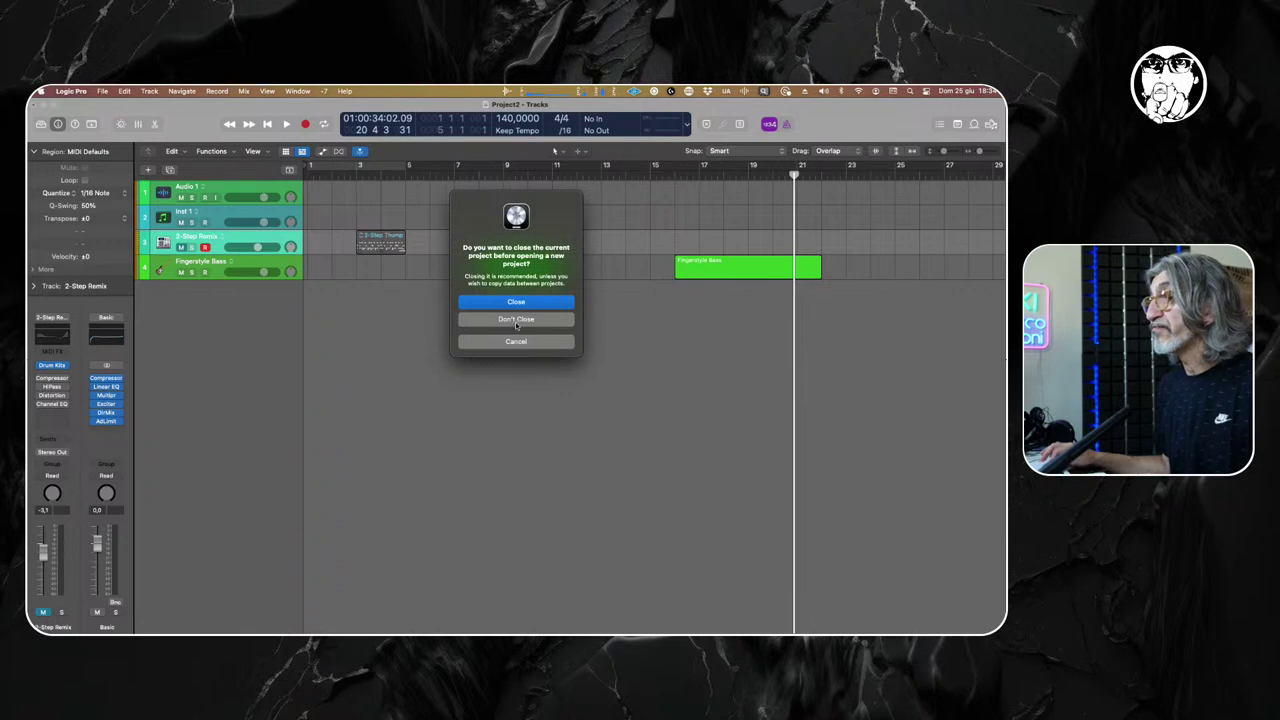
click(516, 303)
click(518, 319)
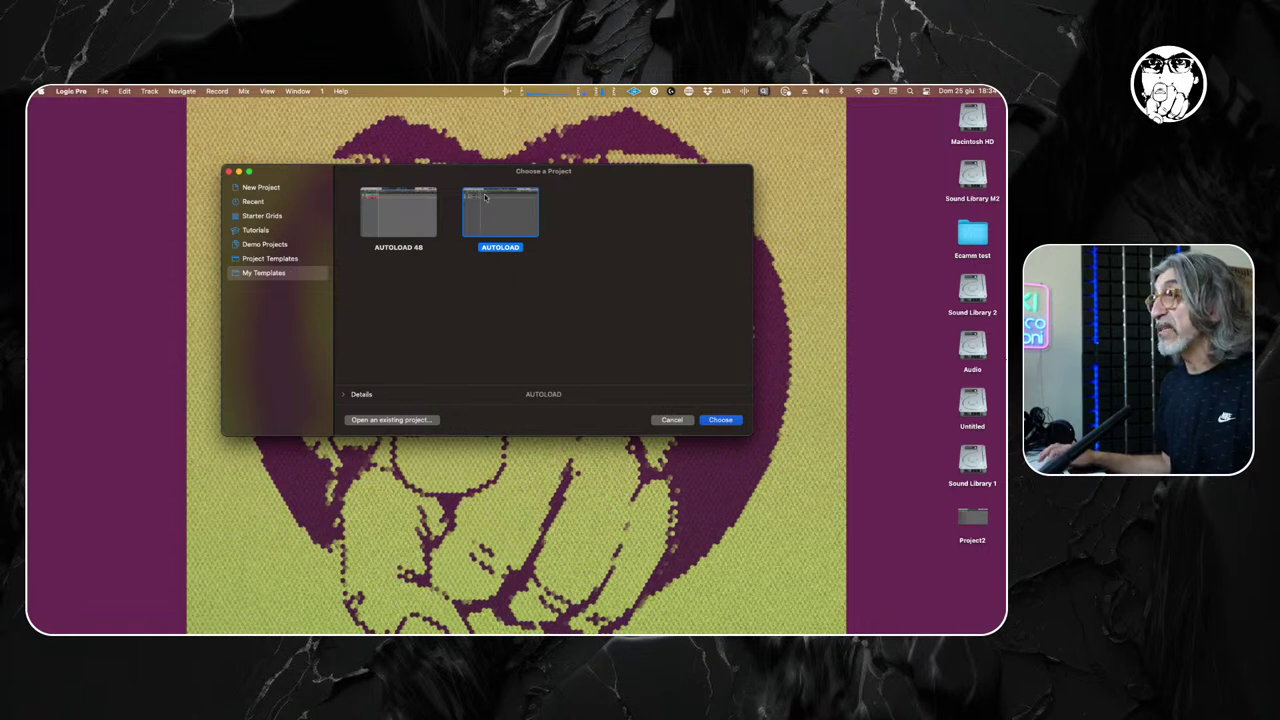
click(724, 420)
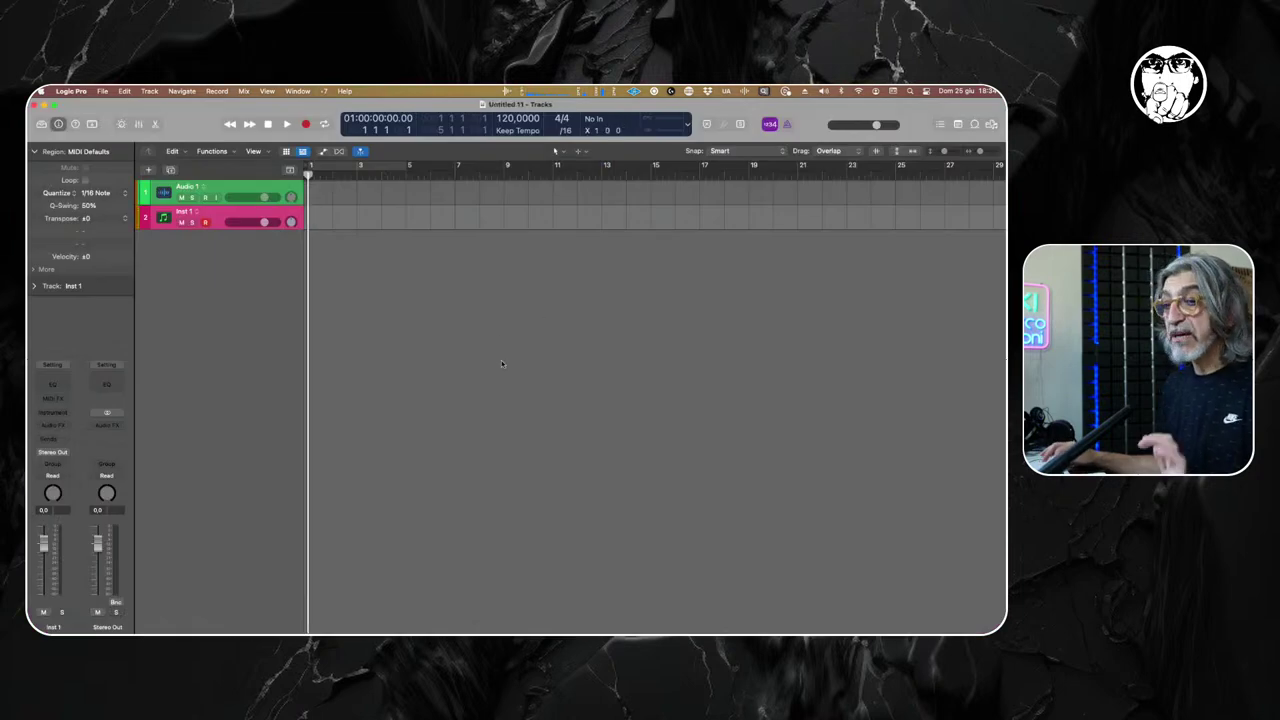
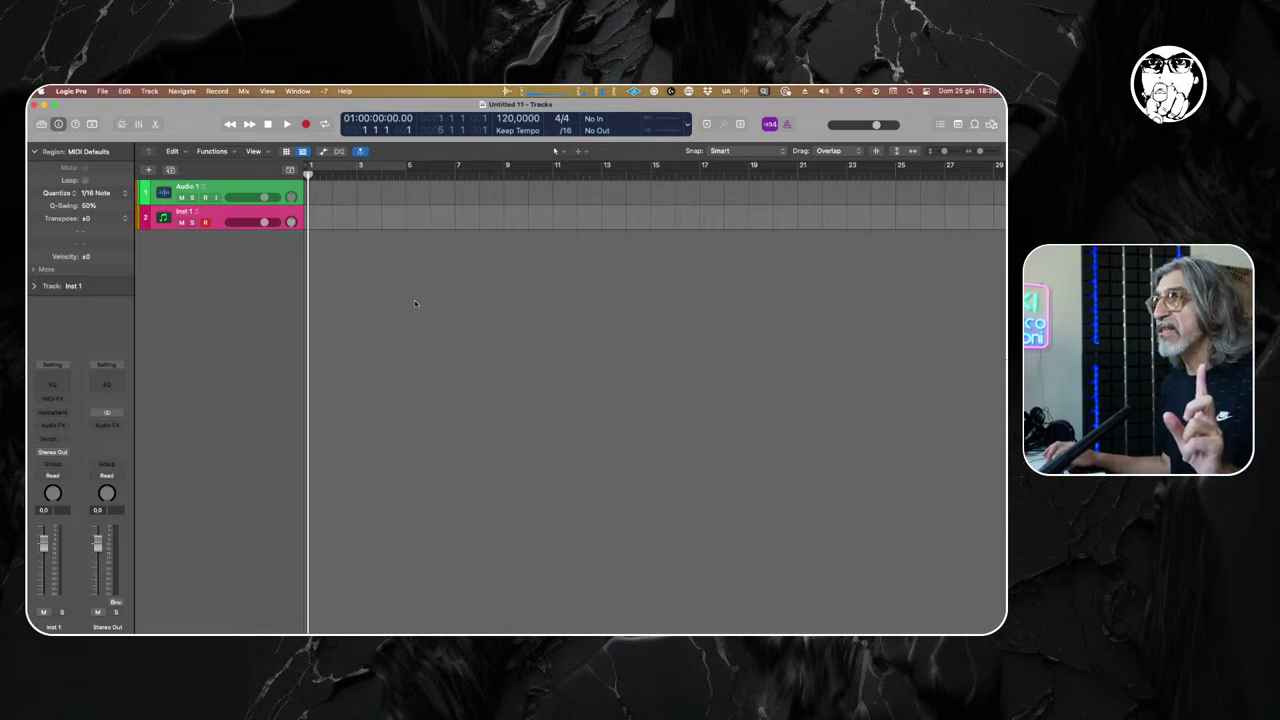
Lower the Audio 1 track's volume fader and reset it to 0.0 dB.
click(232, 189)
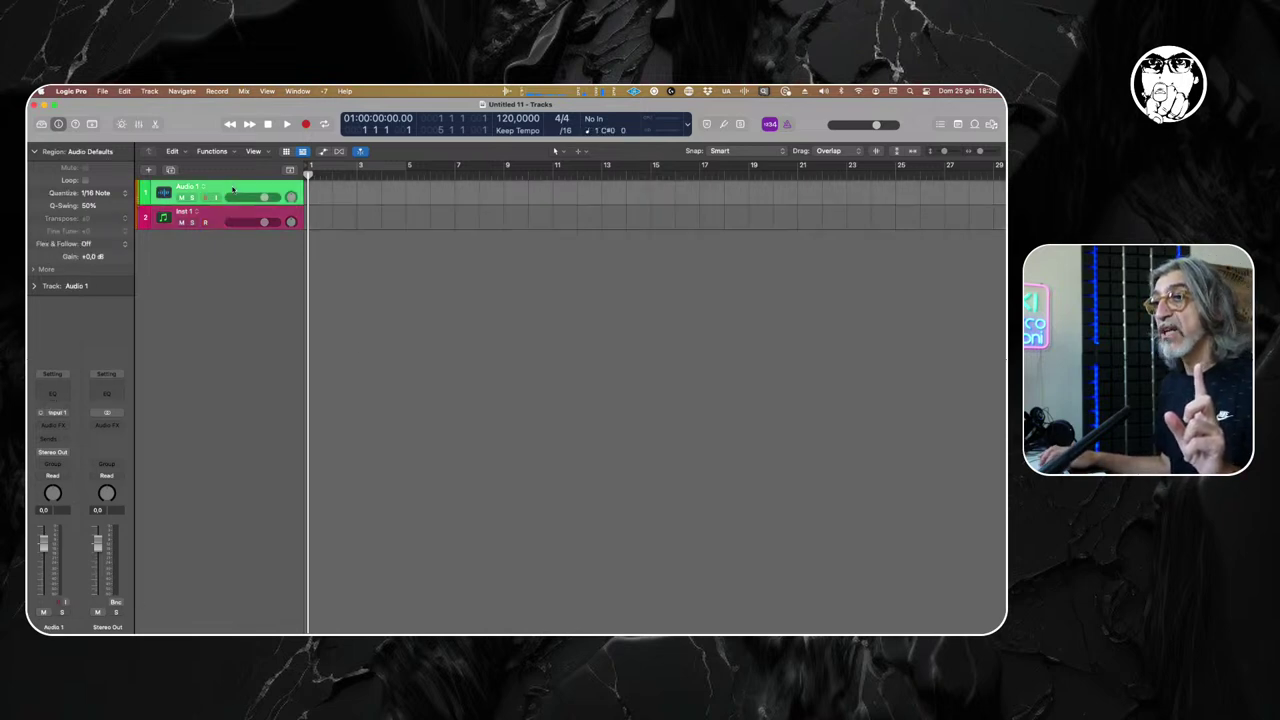
drag(43, 543, 46, 576)
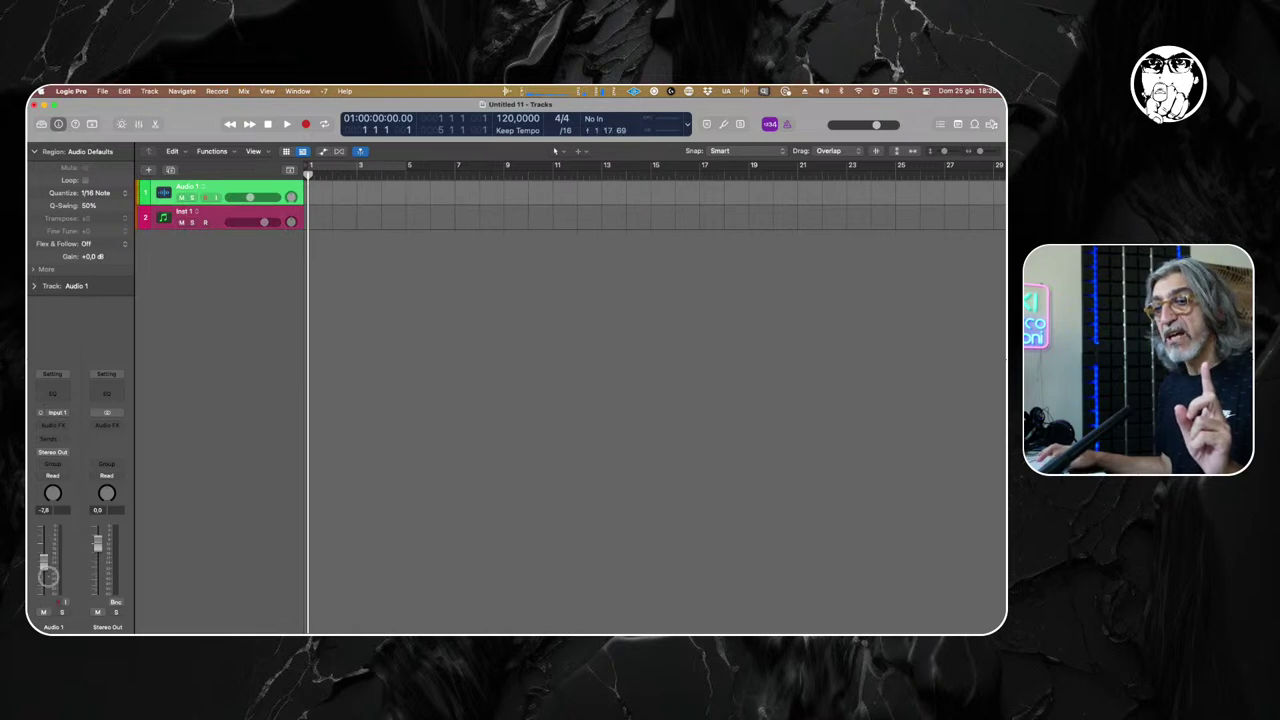
alt+click(46, 570)
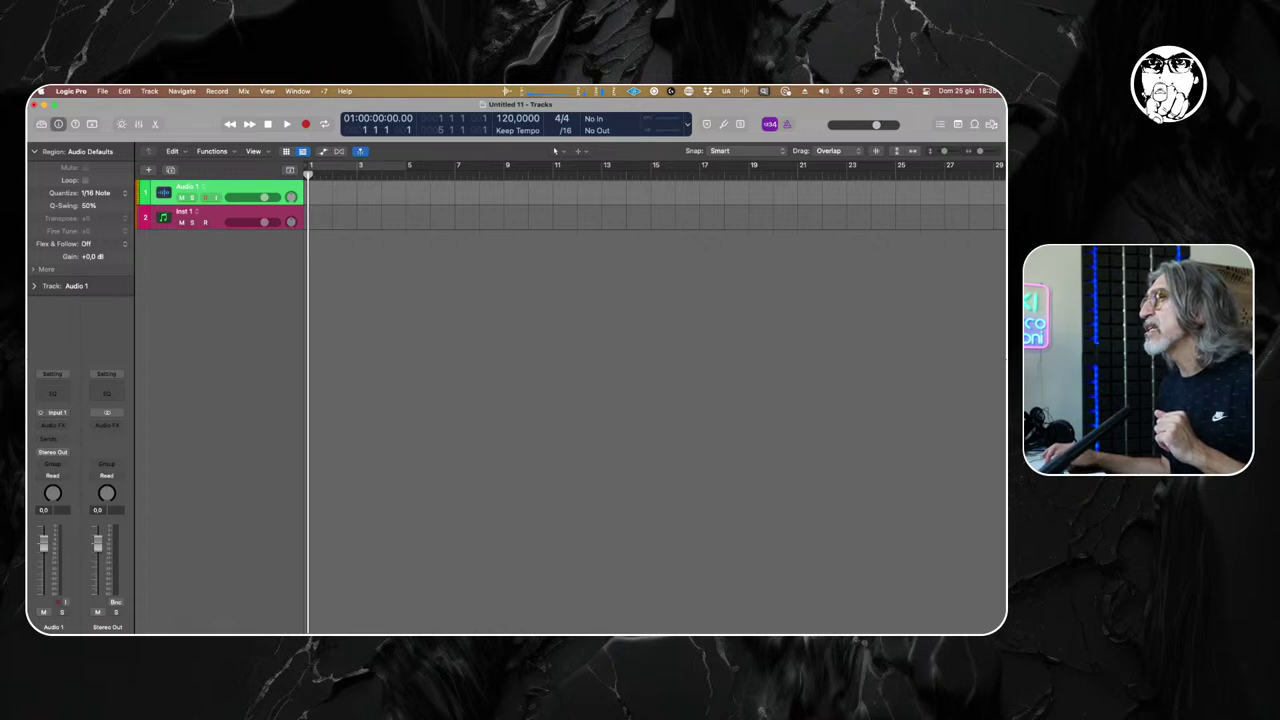
Browse the Apple Loops list, check the additional region parameters for the Audio 1 track, and hide both again.
click(974, 124)
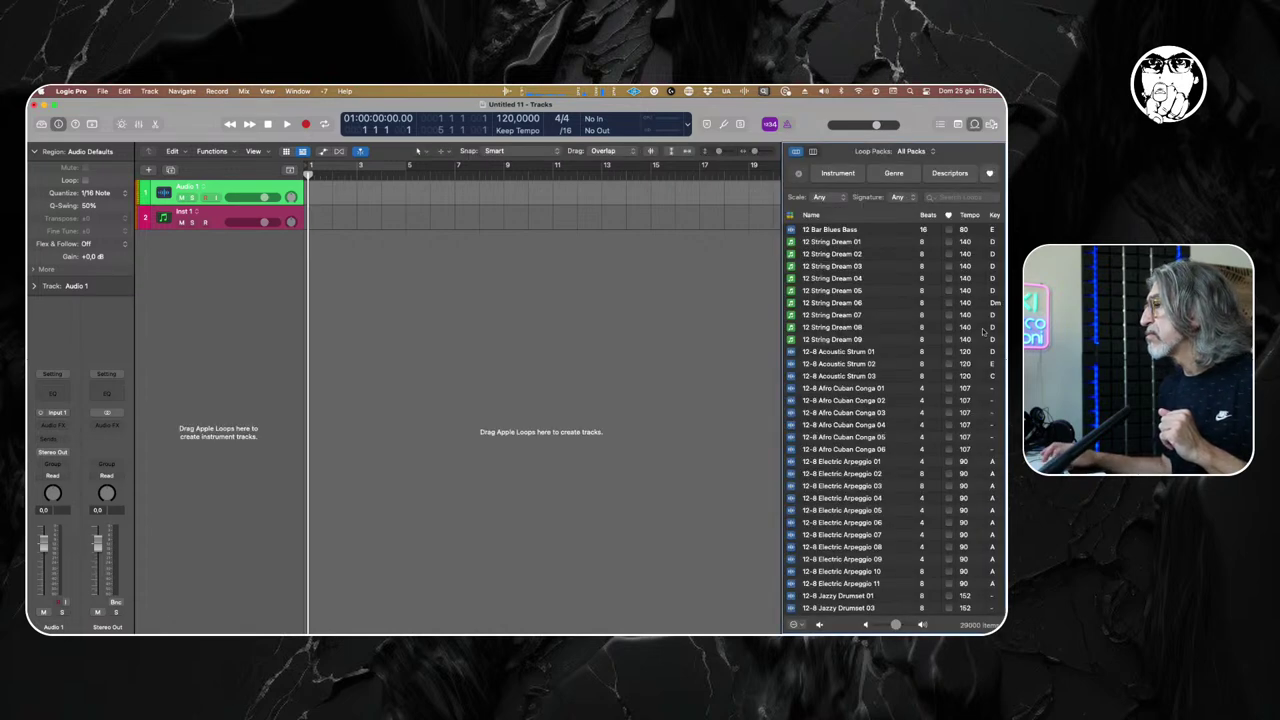
scroll(991, 479, down, 20)
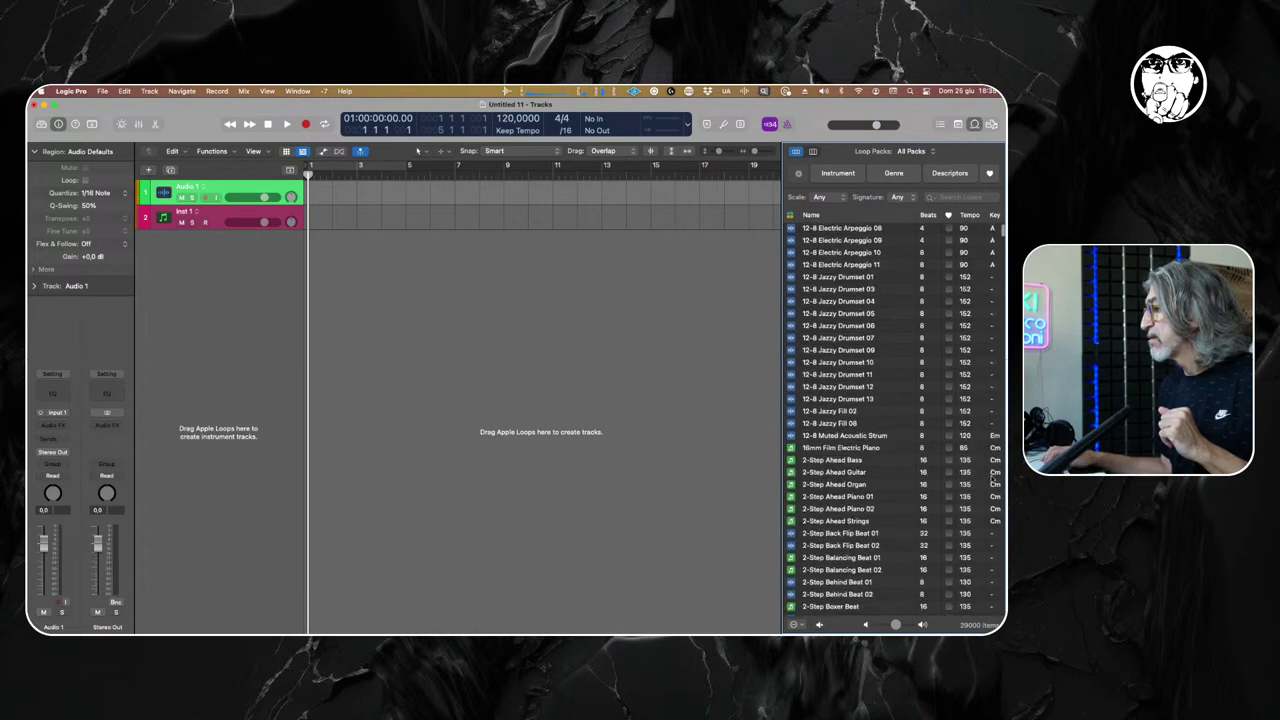
scroll(991, 479, down, 20)
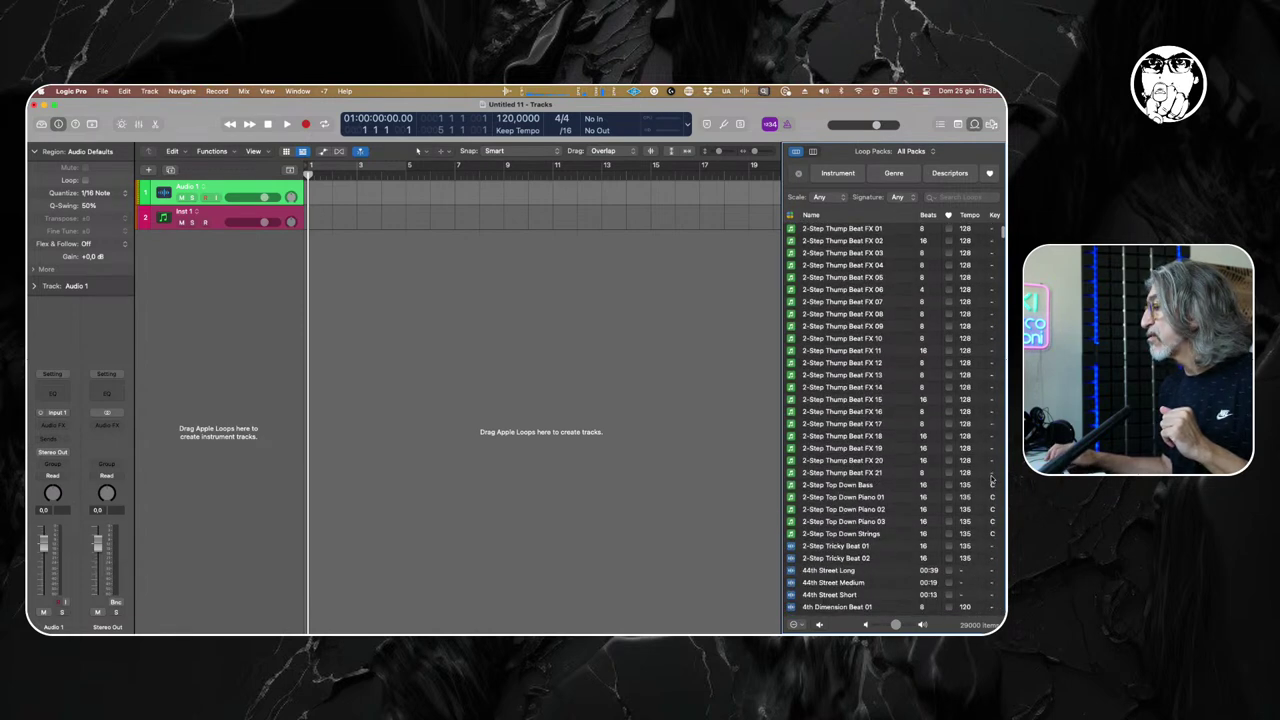
scroll(991, 479, down, 2)
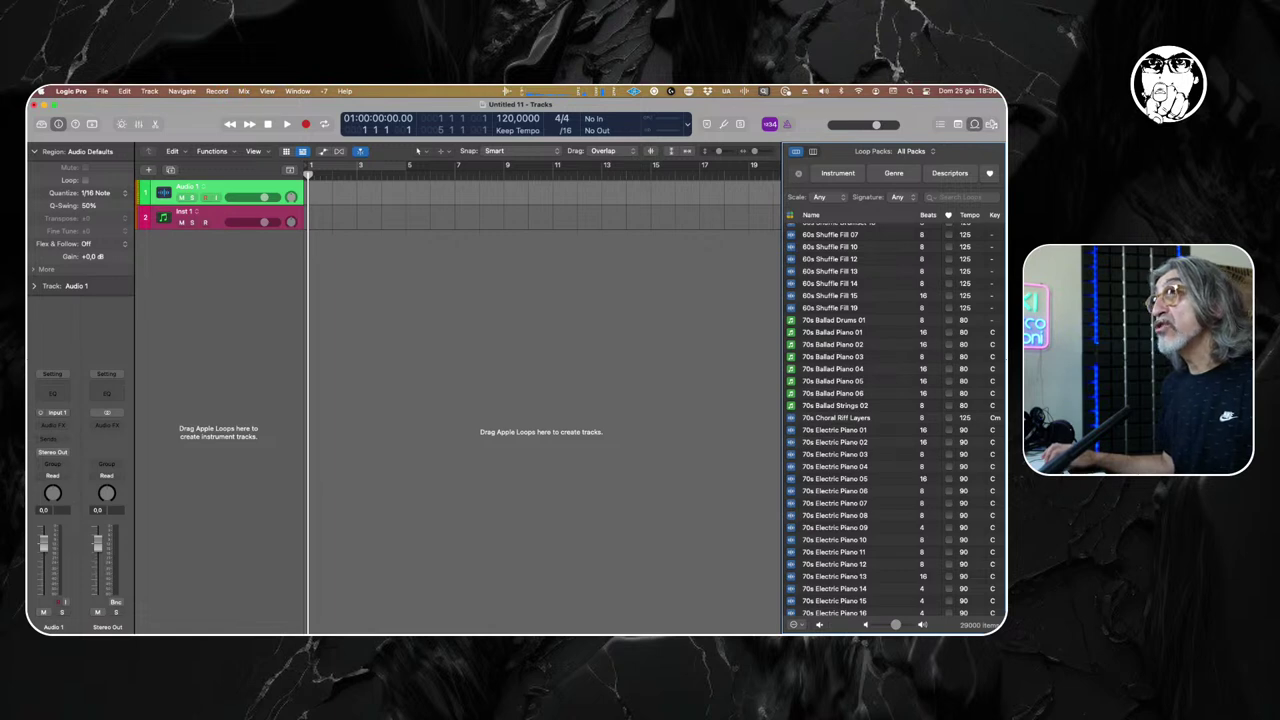
click(34, 270)
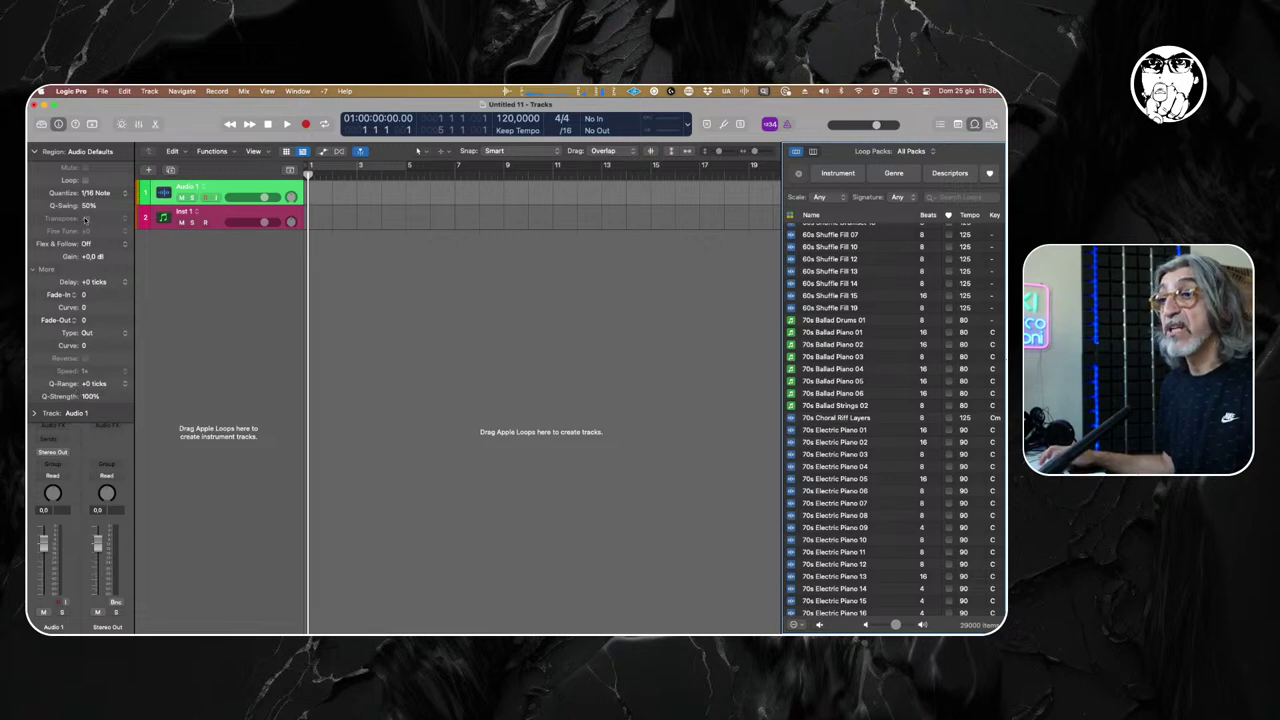
click(42, 270)
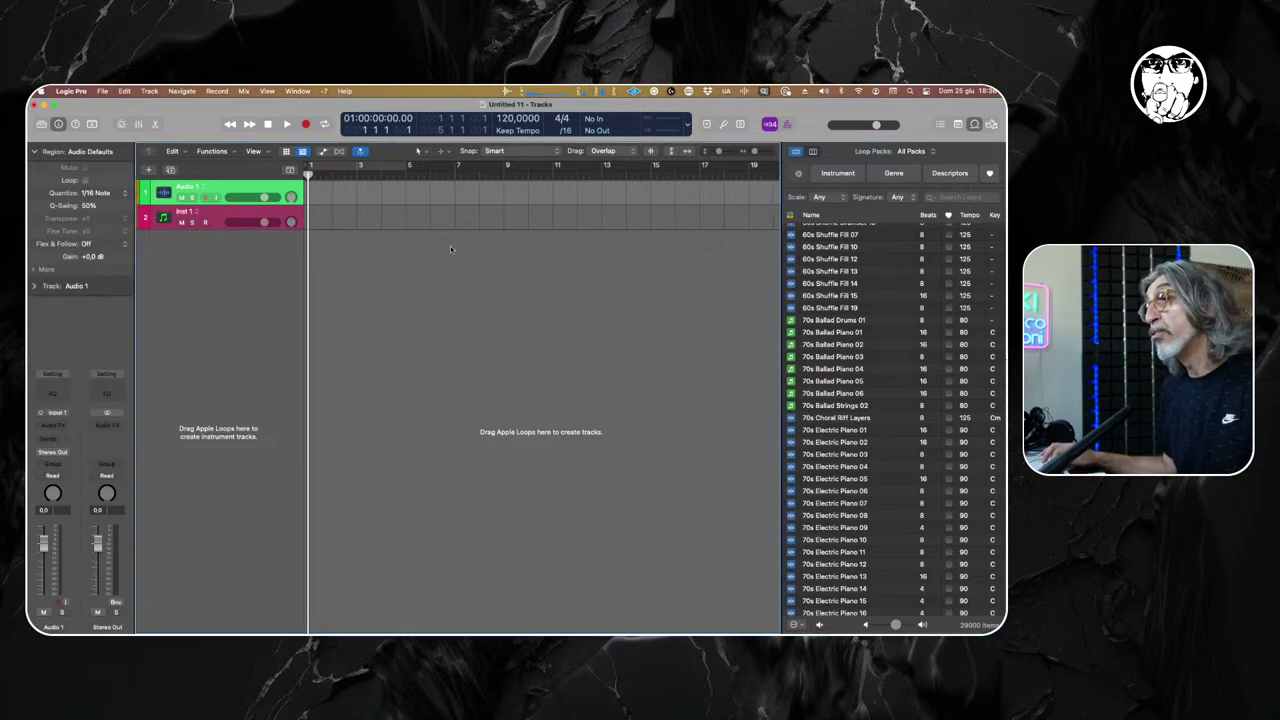
click(974, 124)
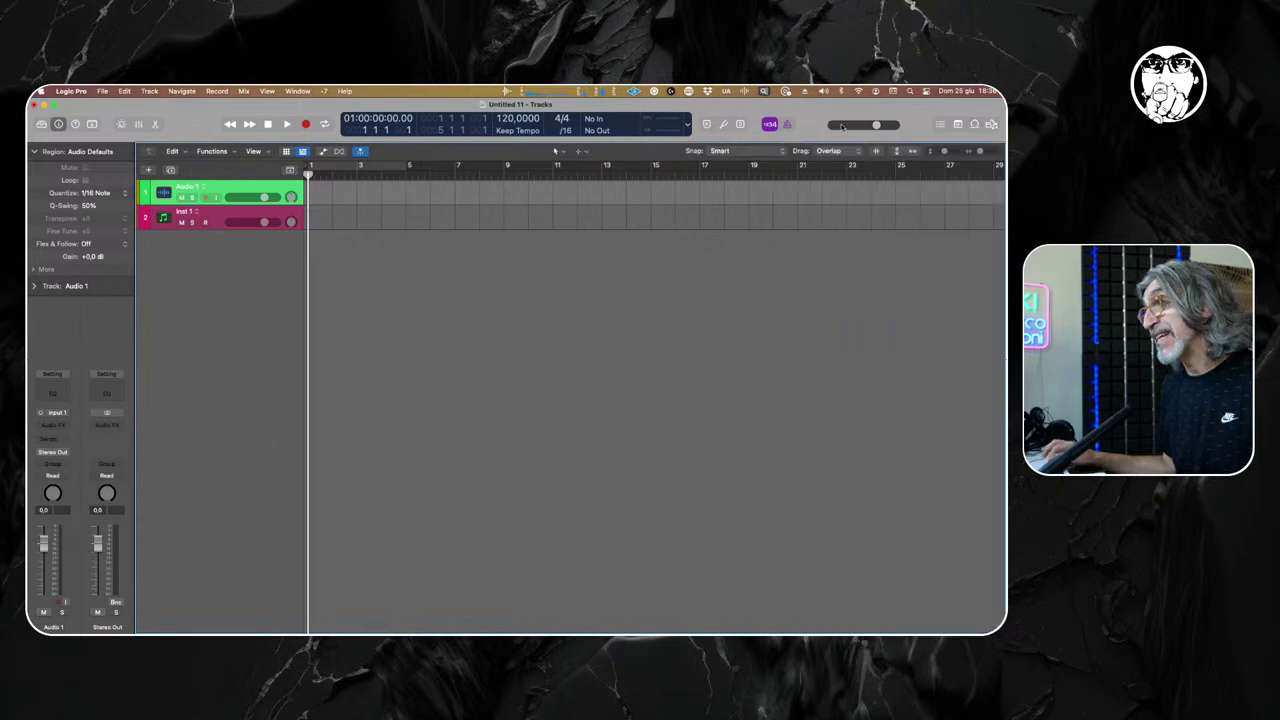
Review the available window-opening commands with Audio 1 selected and again with the Inst 1 track selected.
click(298, 92)
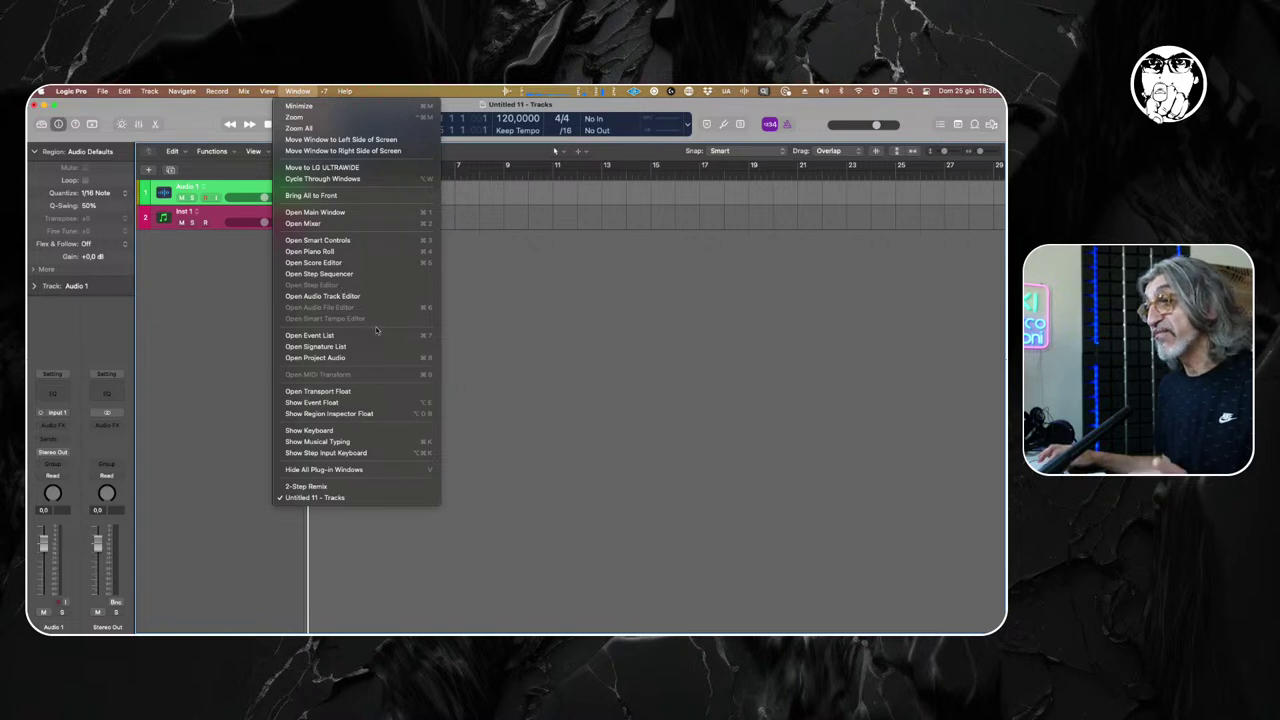
click(481, 398)
click(227, 214)
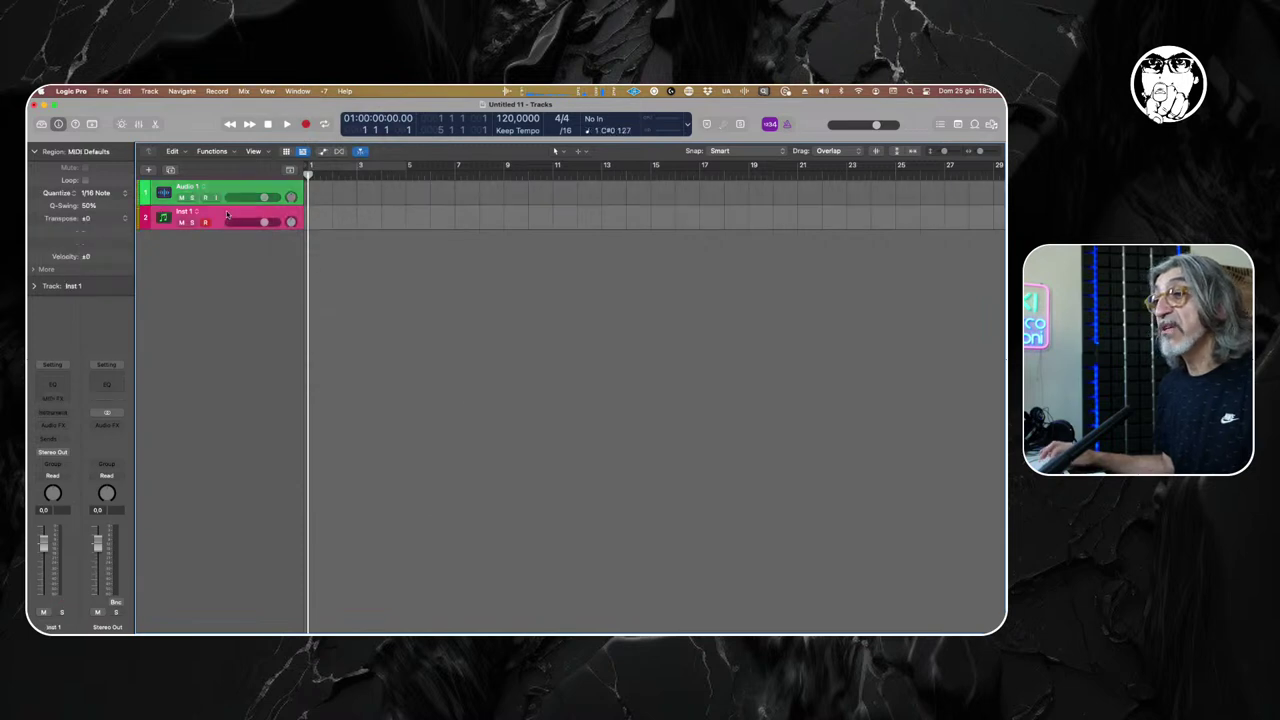
click(298, 91)
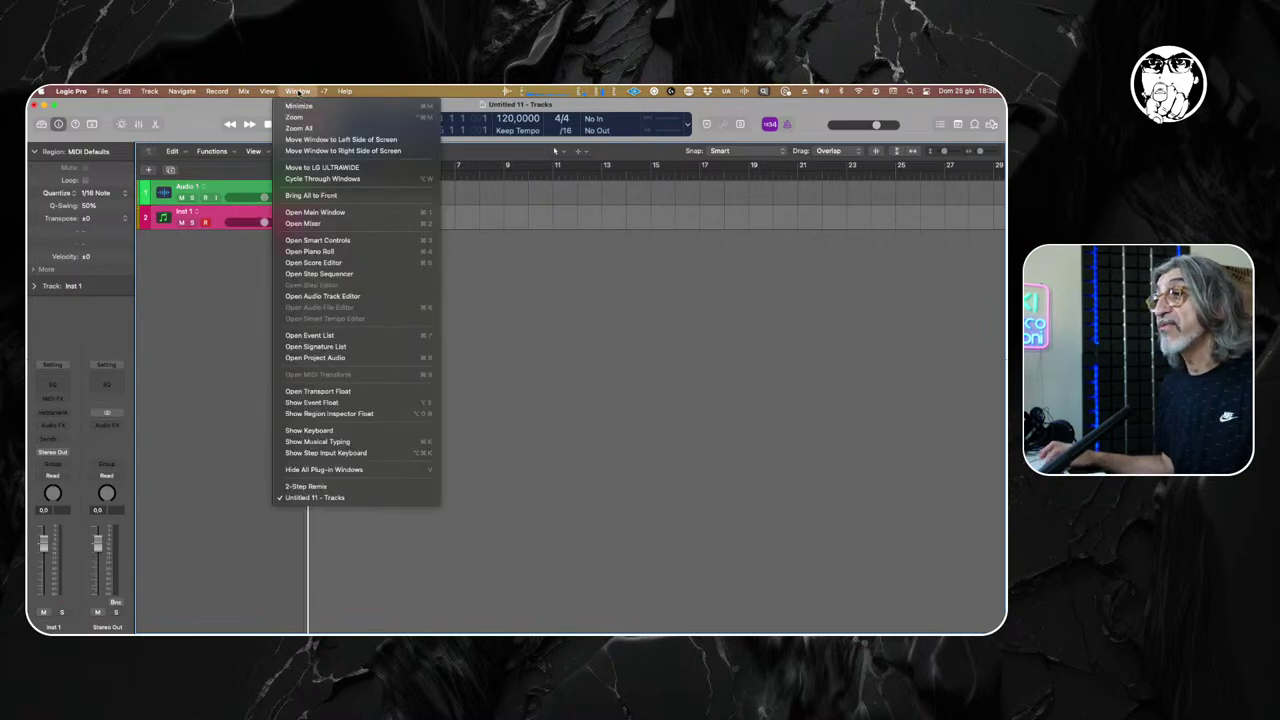
click(298, 92)
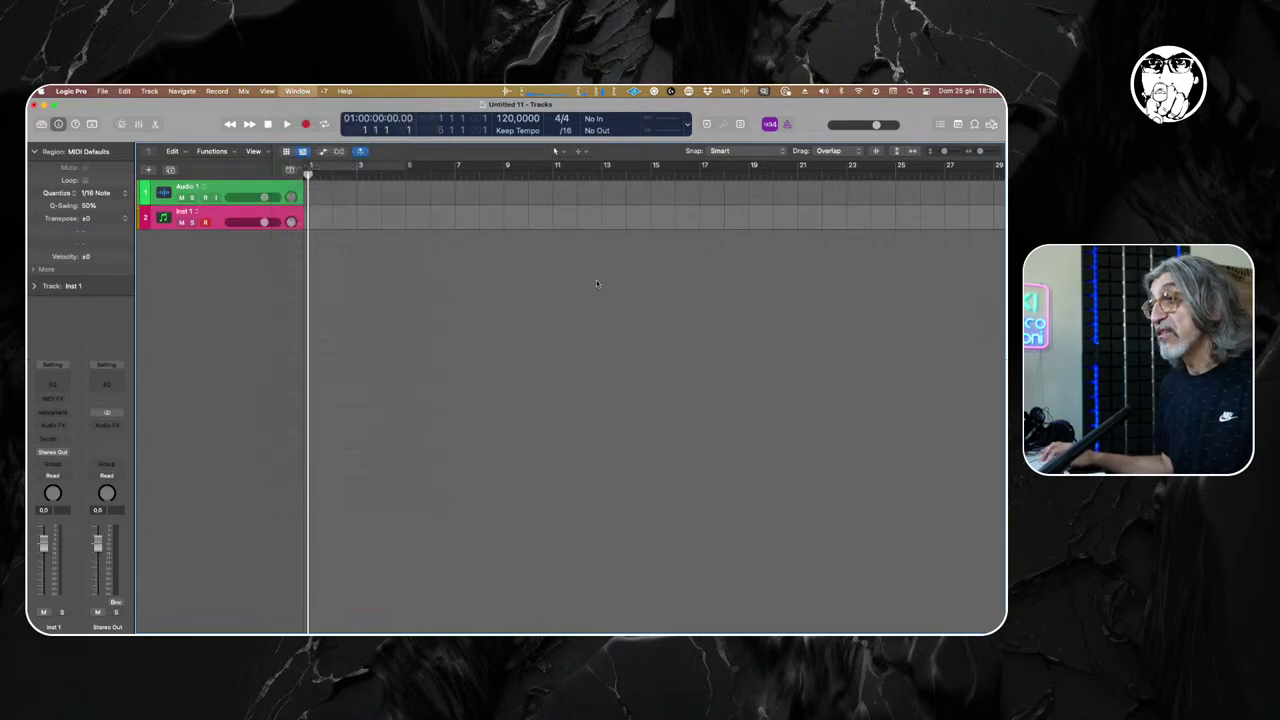
Create an empty MIDI region at bar 6 on the Inst 1 track and open the MIDI Transform window for it.
right_click(443, 211)
click(470, 214)
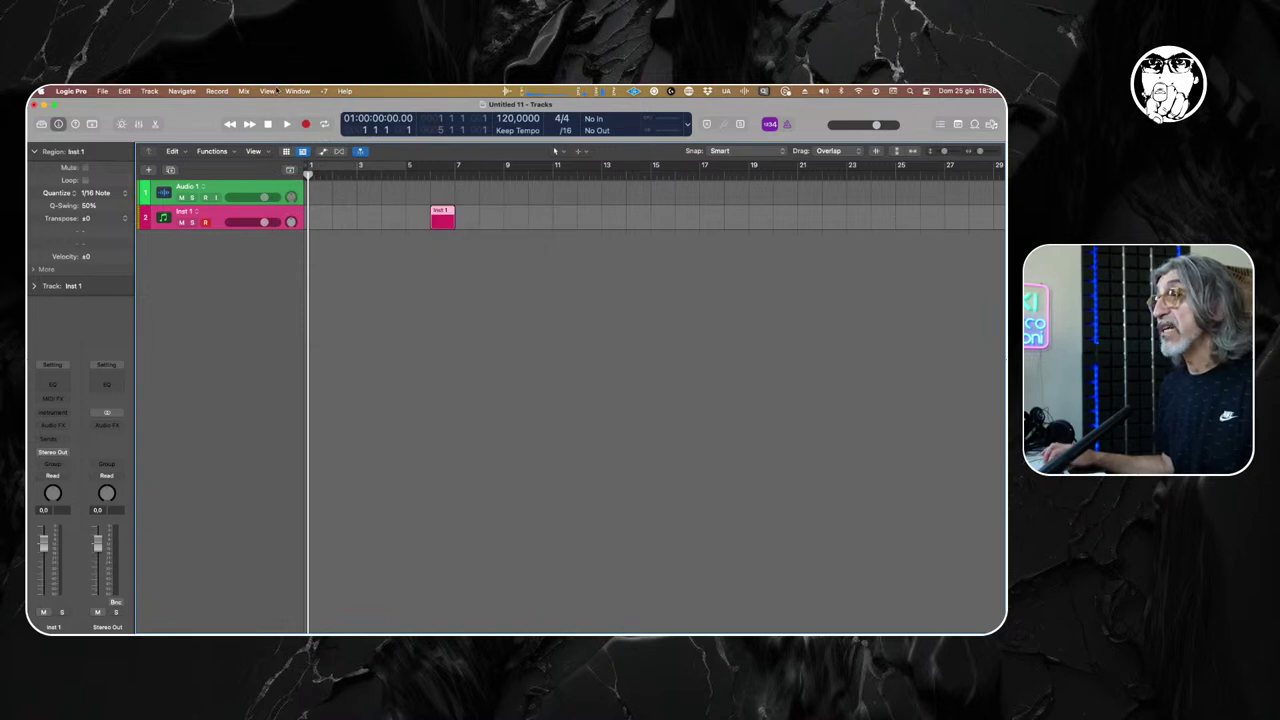
click(295, 92)
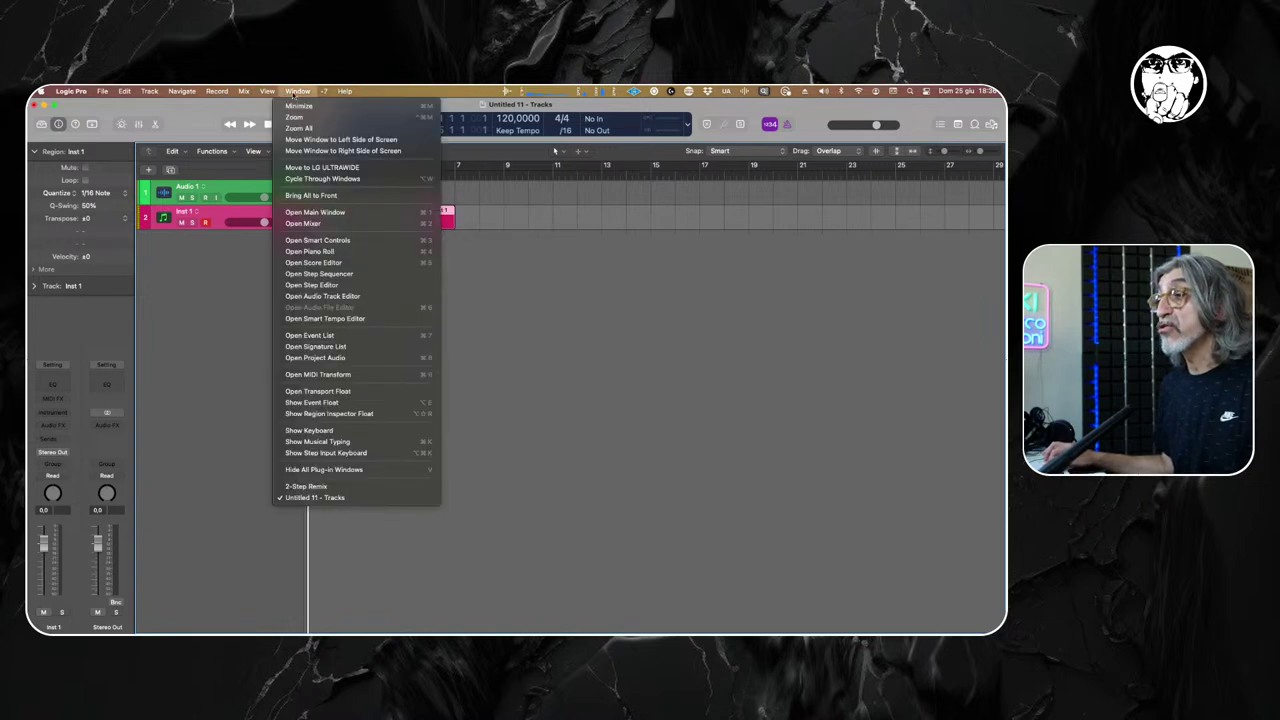
click(332, 375)
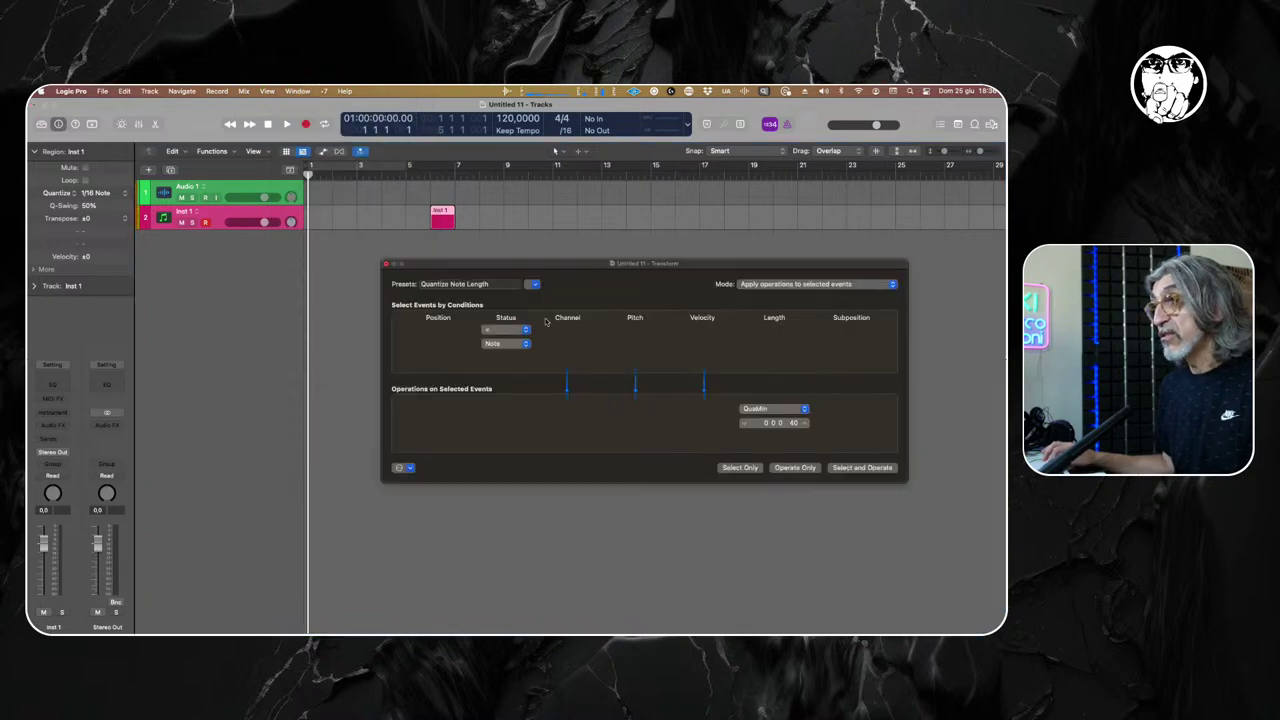
drag(532, 266, 337, 270)
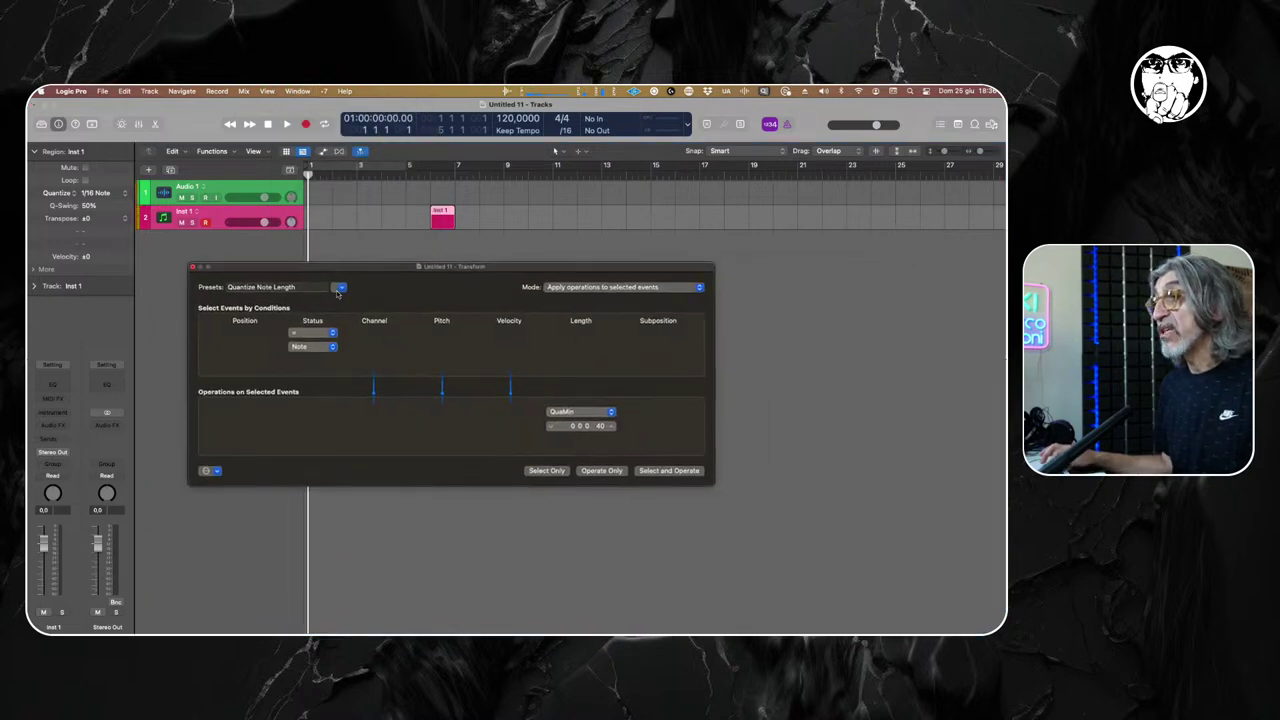
Load the Random Velocity preset in the MIDI Transform window, examine its velocity operation, and close the window without applying it.
click(342, 289)
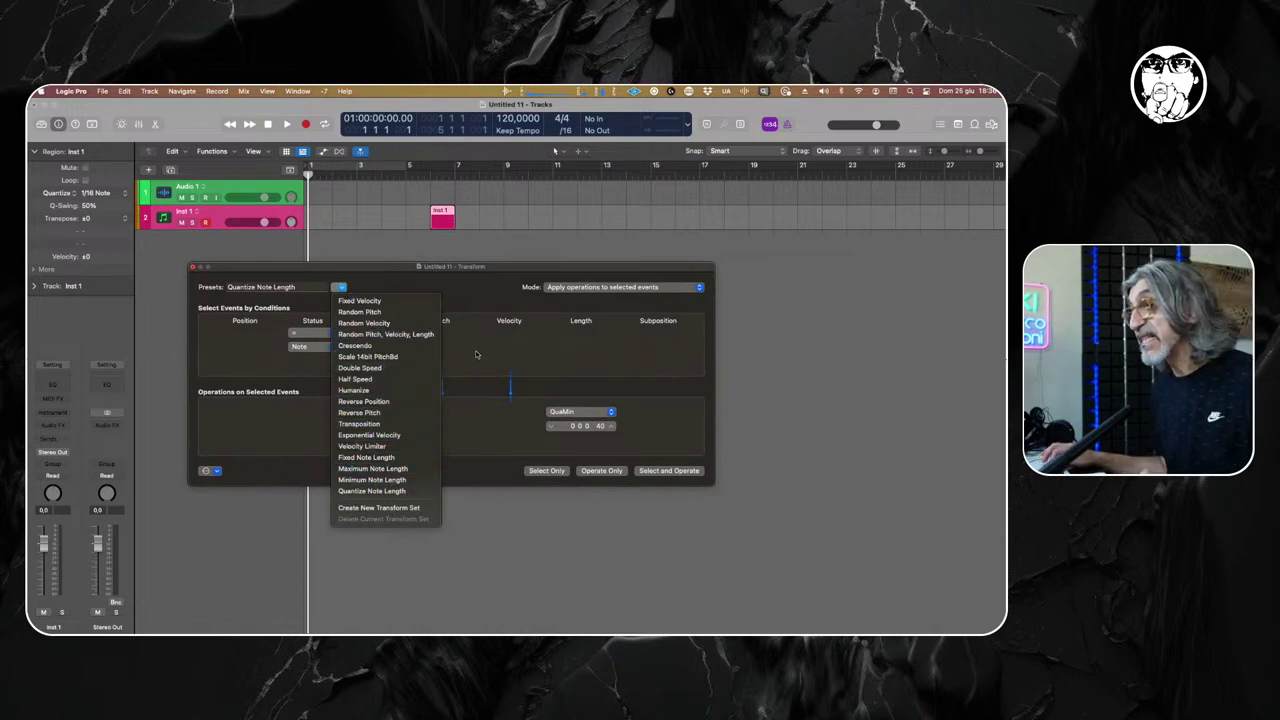
click(402, 324)
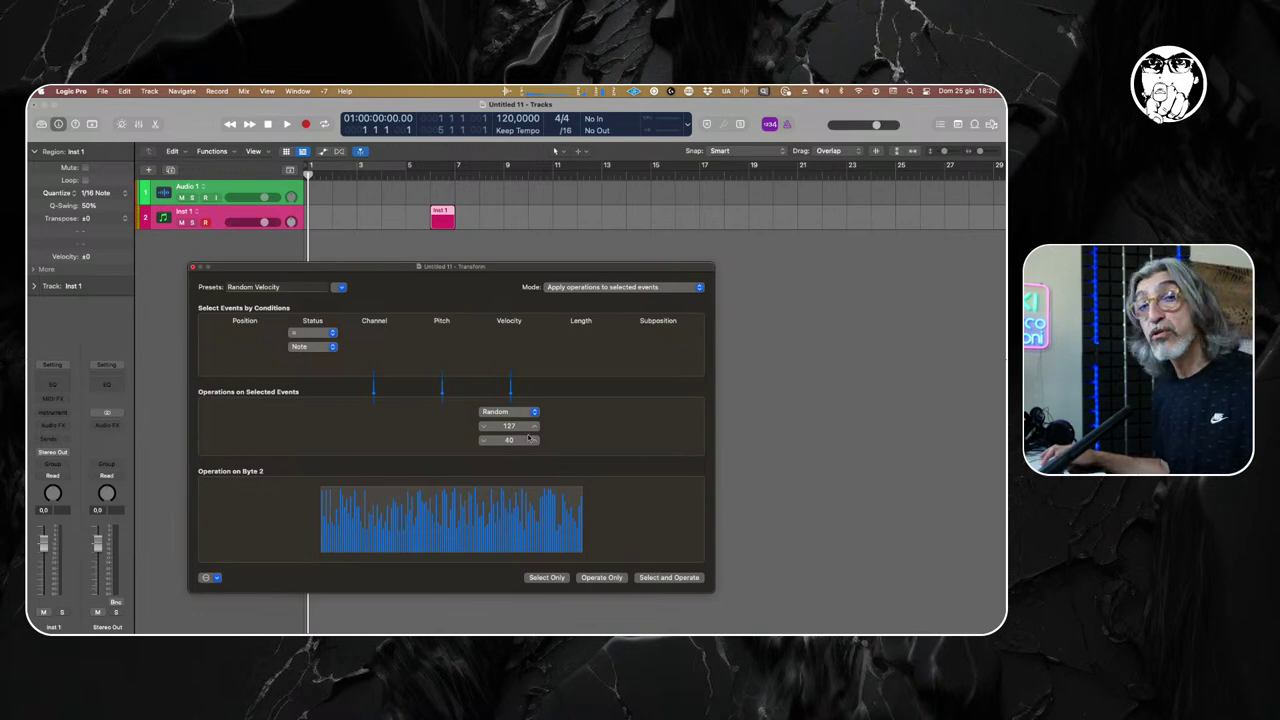
click(193, 268)
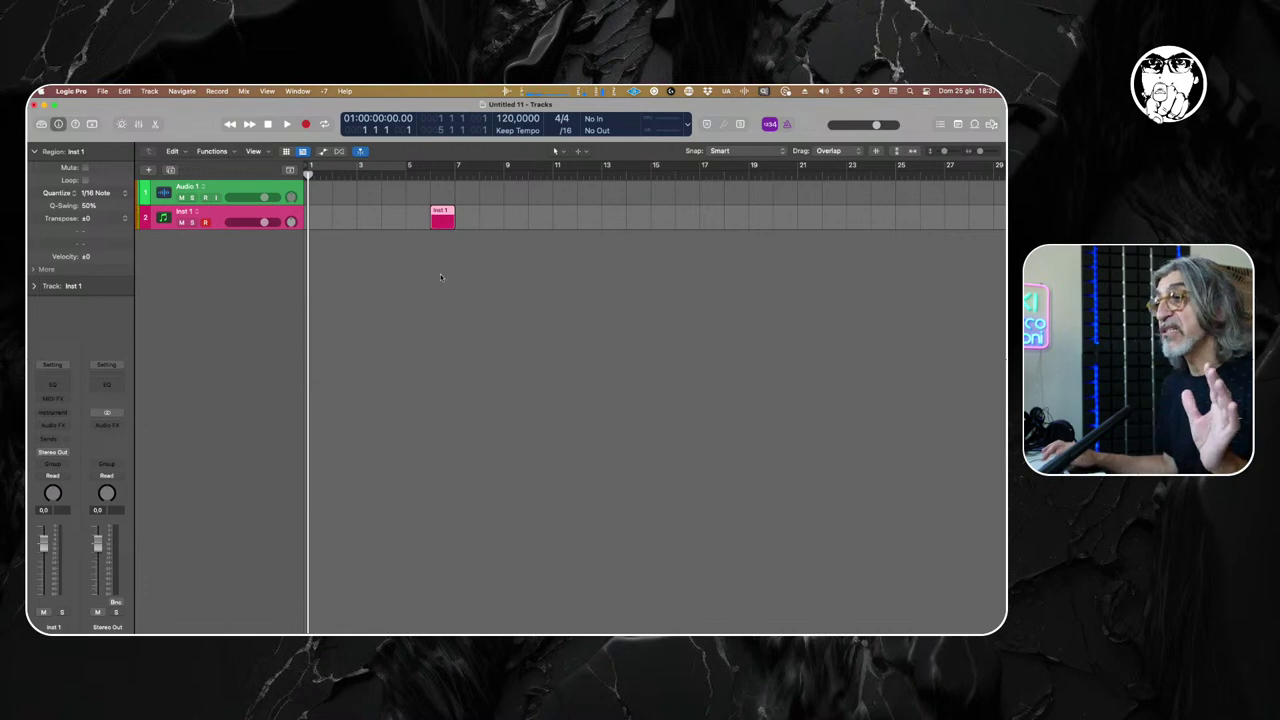
Review the MIDI effect plug-ins available for the Inst 1 channel strip without inserting one.
click(53, 398)
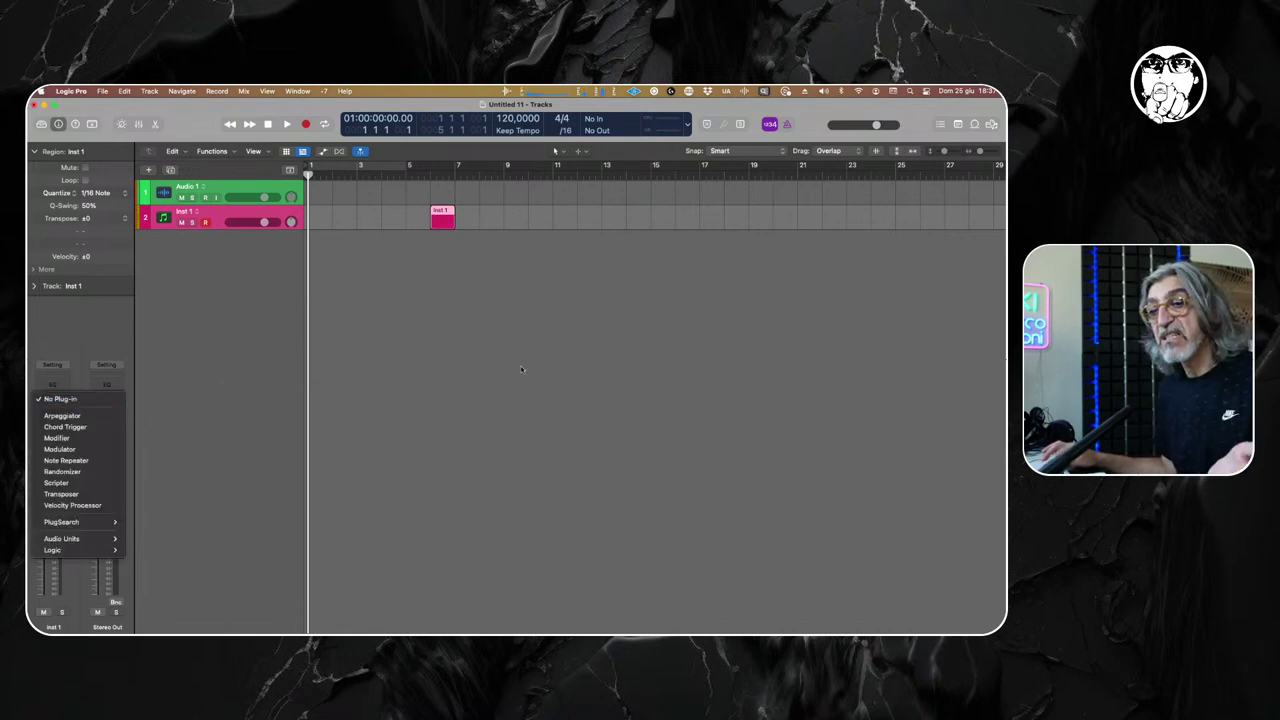
click(470, 346)
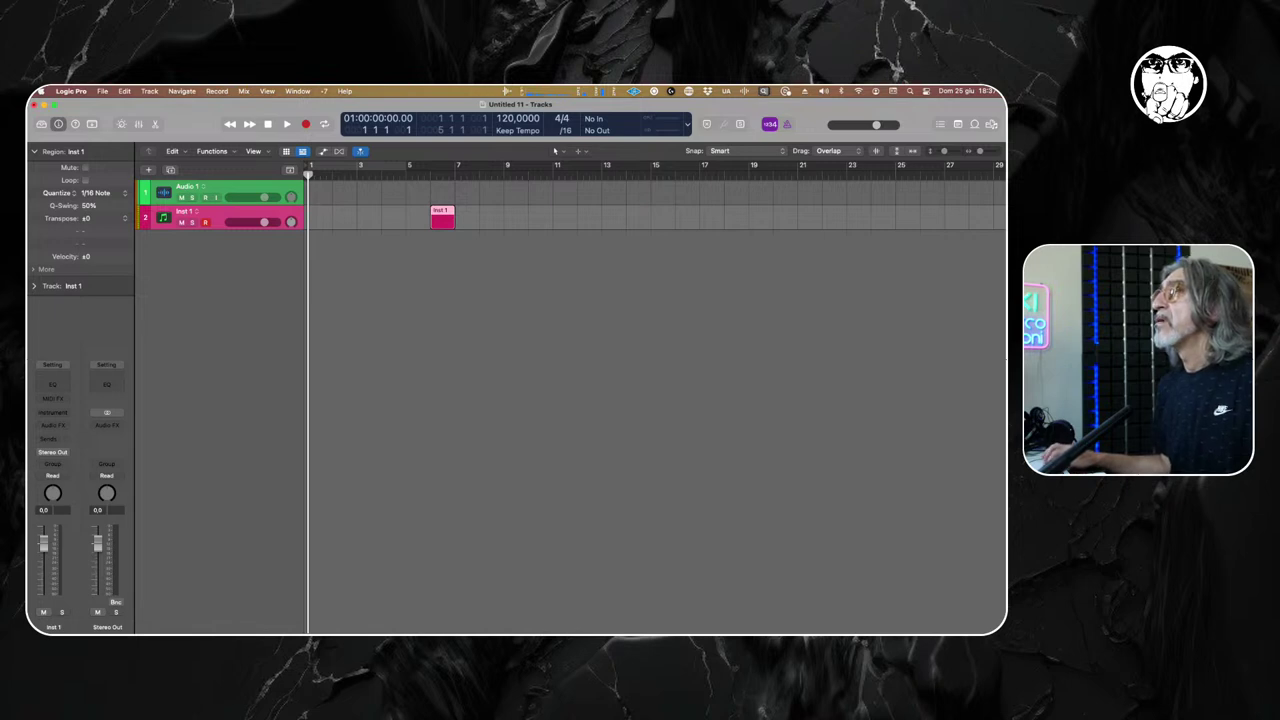
Show the Library for the Inst 1 track and load the Mixed Choir patch from the Vintage Mellotron category.
key(Up)
click(230, 222)
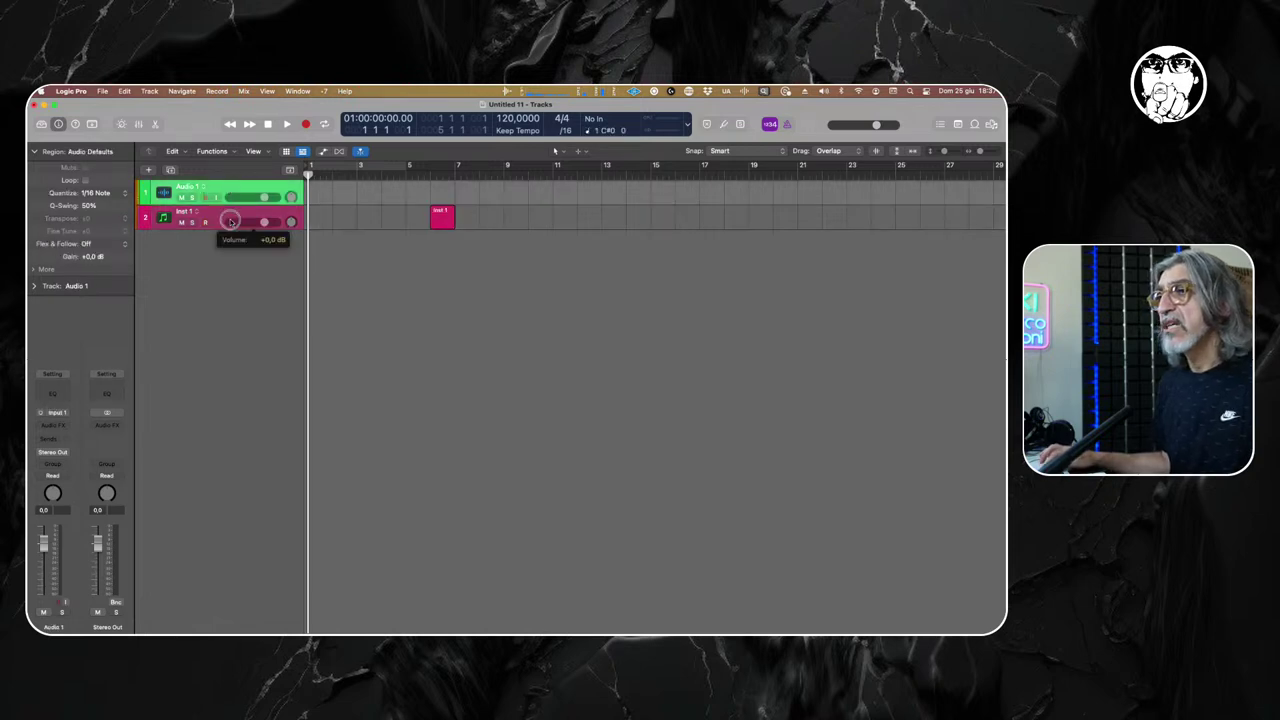
key(Down)
key(y)
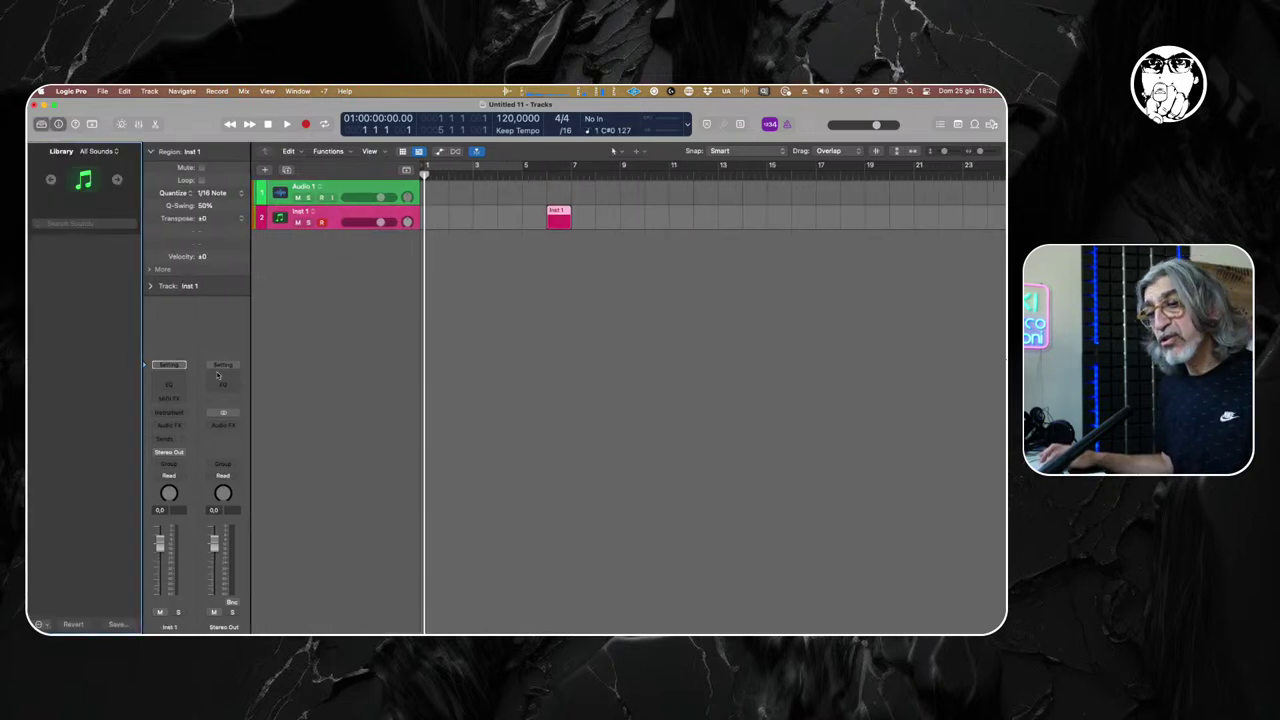
click(70, 320)
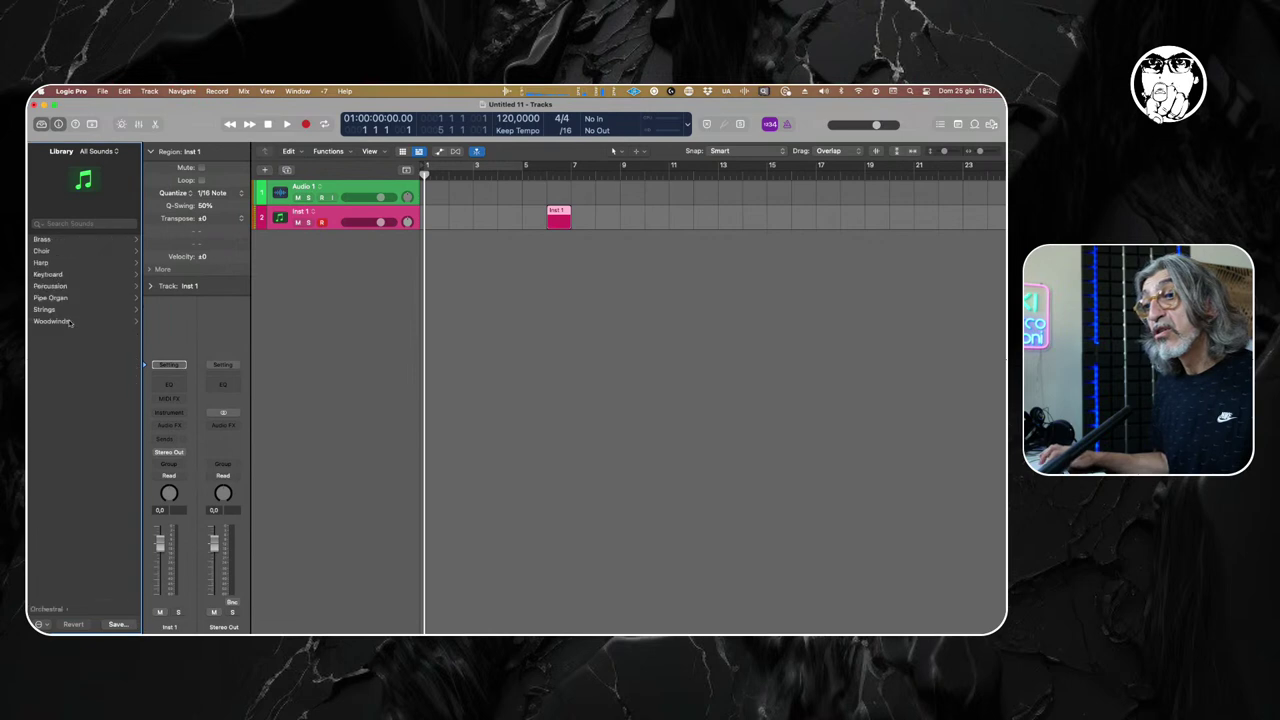
click(67, 612)
click(68, 438)
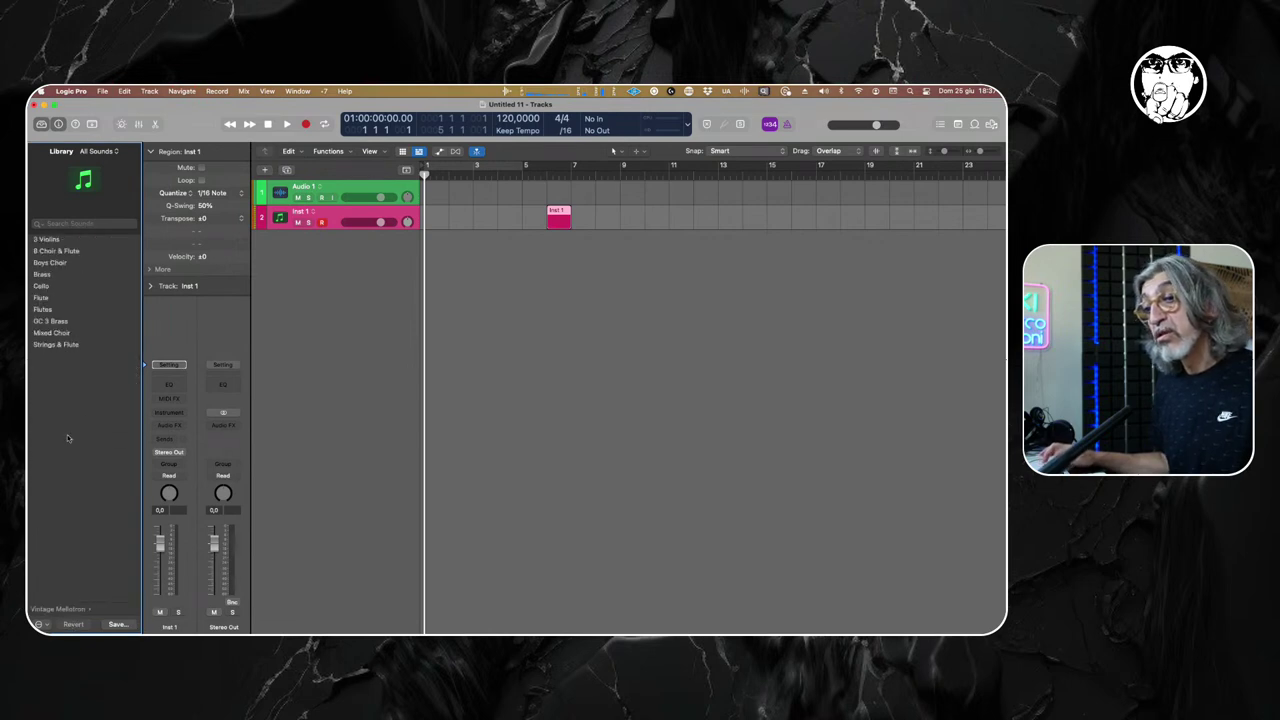
click(55, 332)
Enable patch merging in the Library for the Mixed Choir track.
click(40, 625)
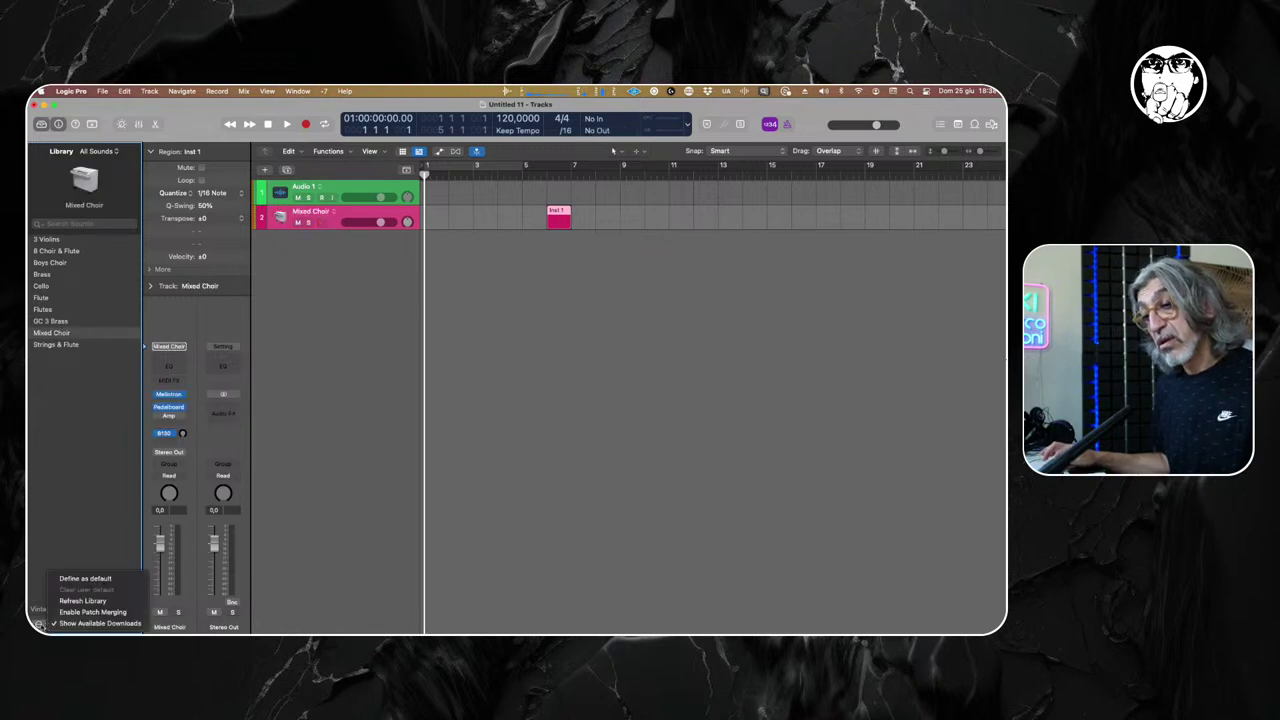
click(110, 612)
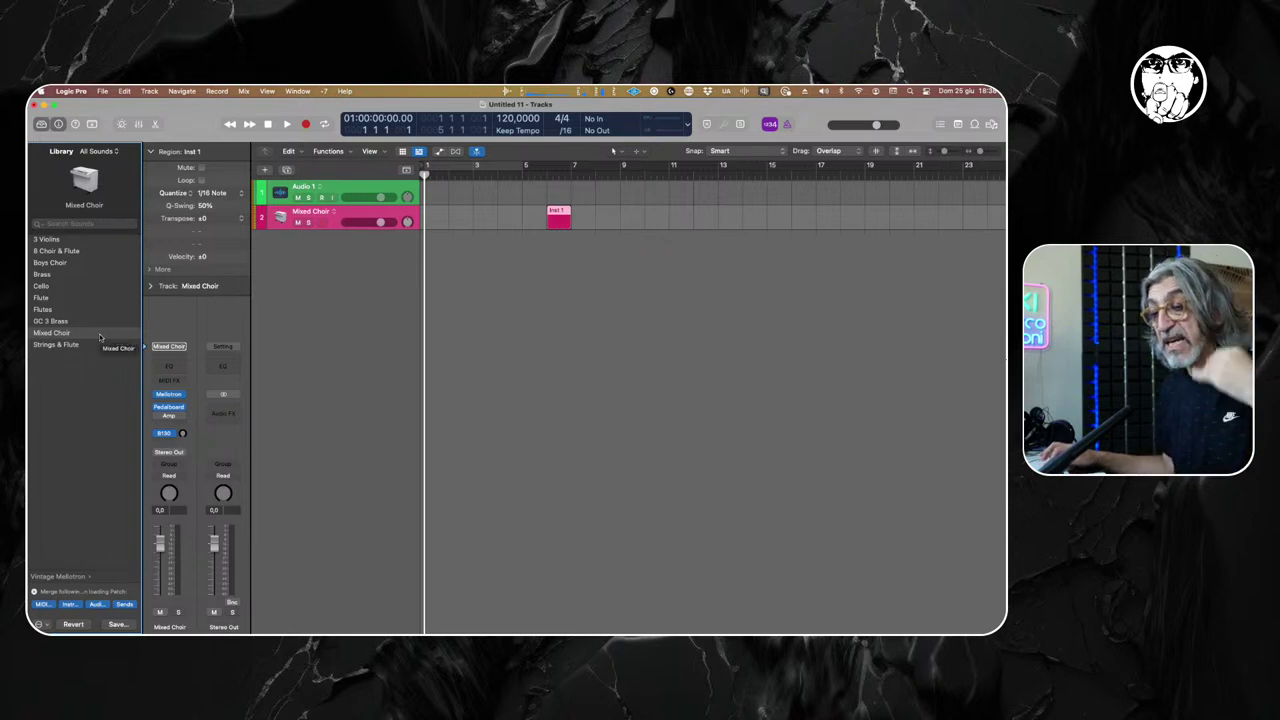
click(42, 624)
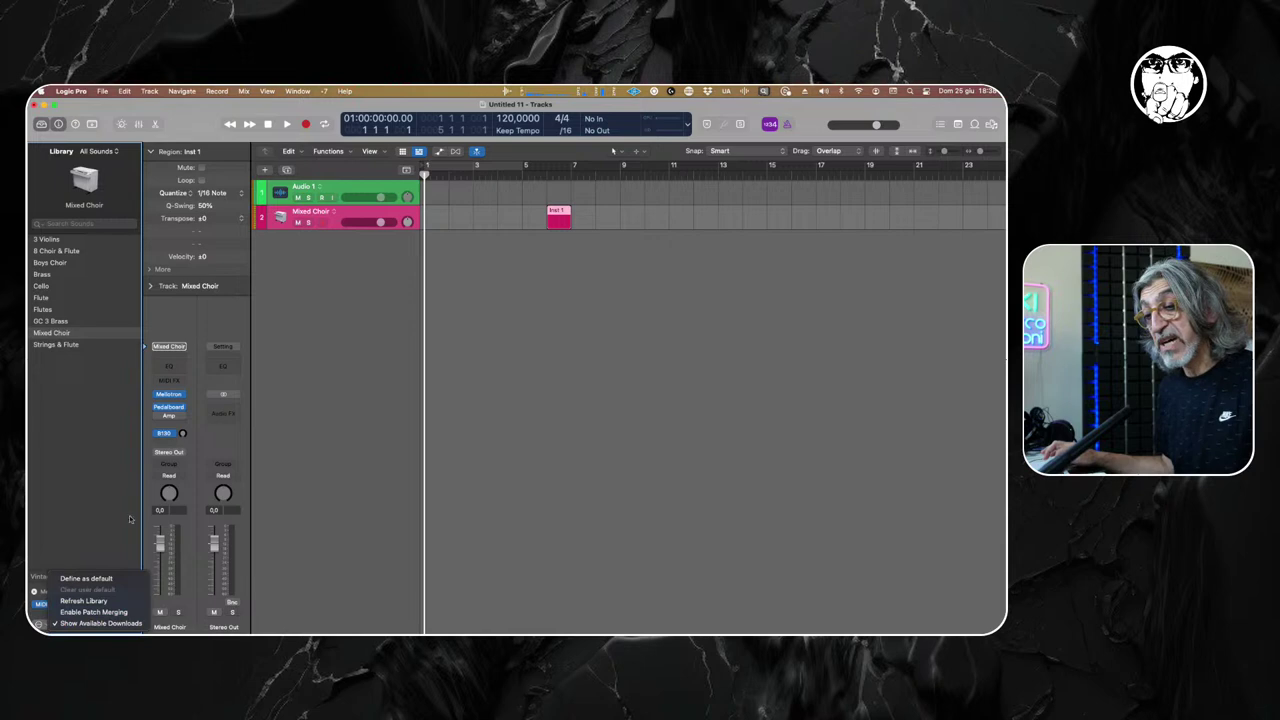
click(100, 612)
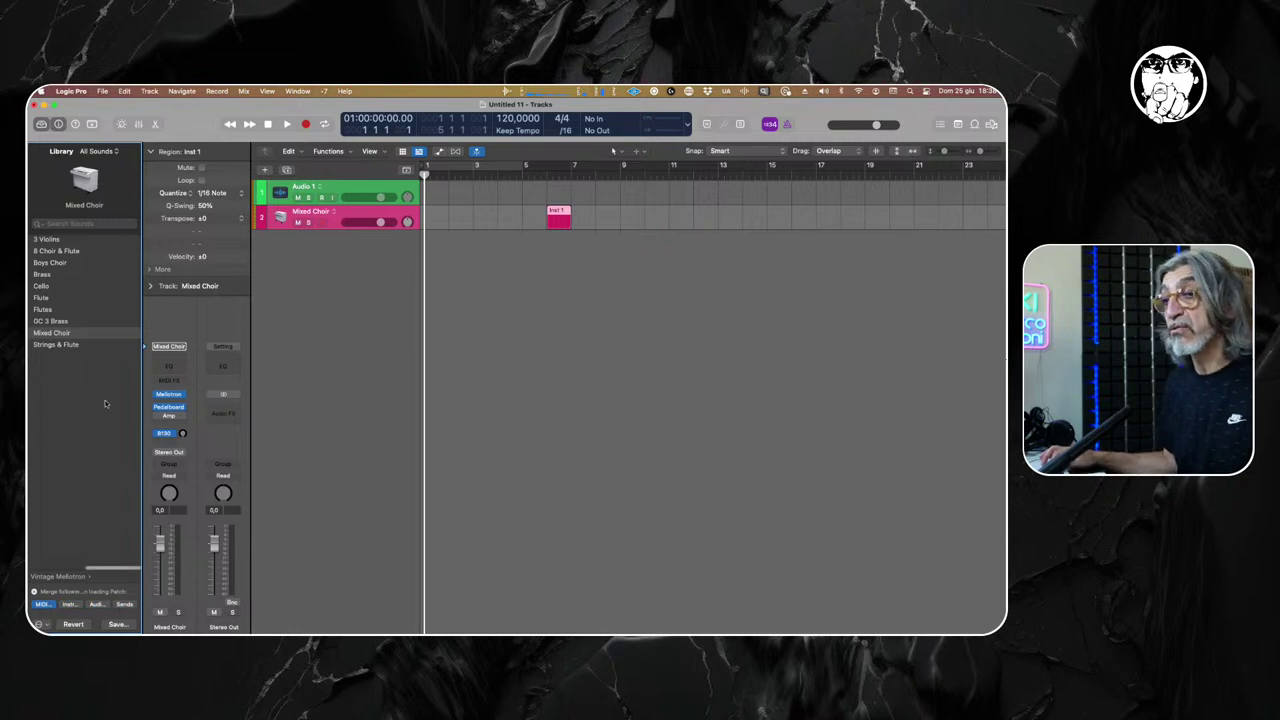
Set patch merging to include the instrument, audio effects and sends, and exclude the MIDI effects.
click(71, 606)
click(51, 606)
click(98, 607)
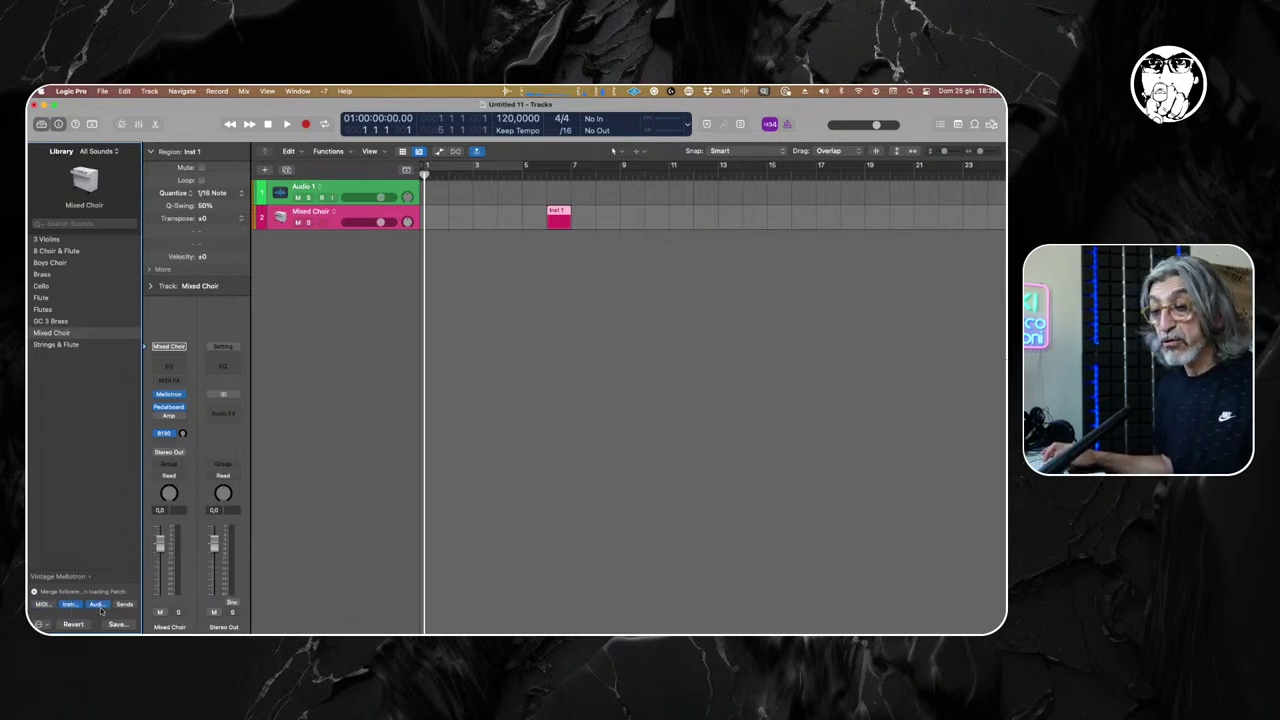
click(125, 607)
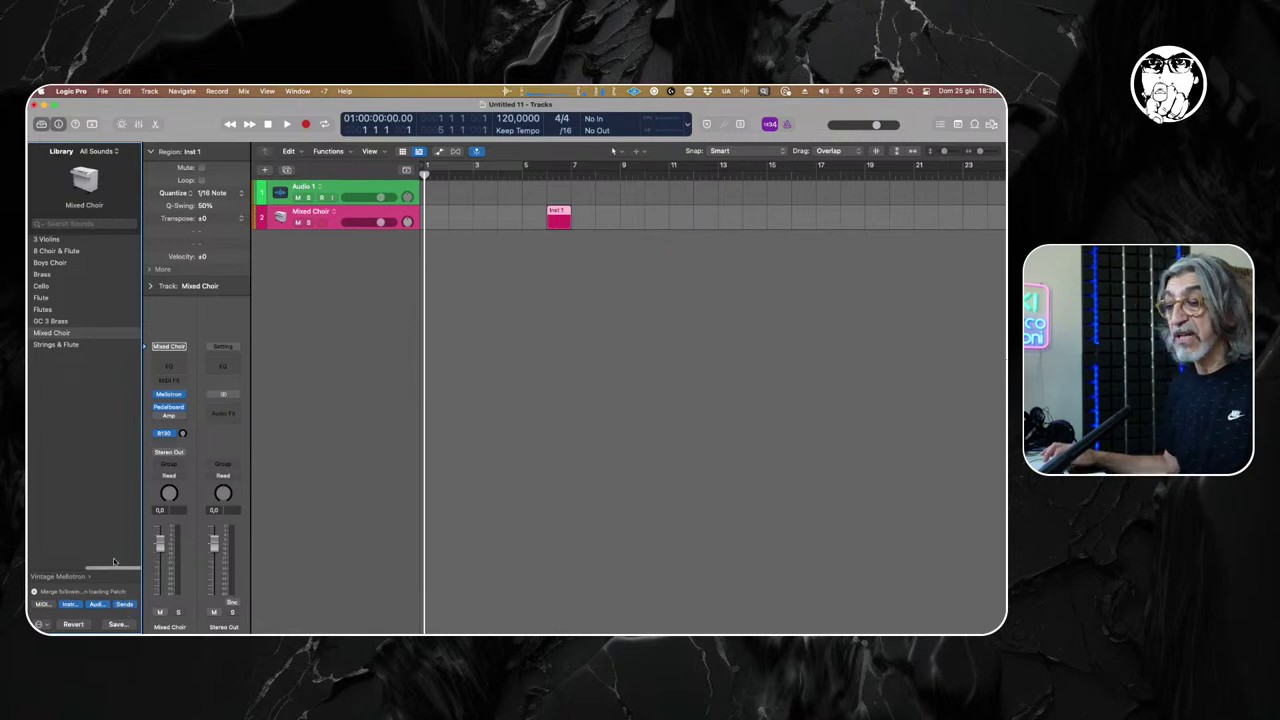
Toggle the Library's patch merging options so that MIDI effects, instrument, audio effects and sends are all enabled.
click(125, 607)
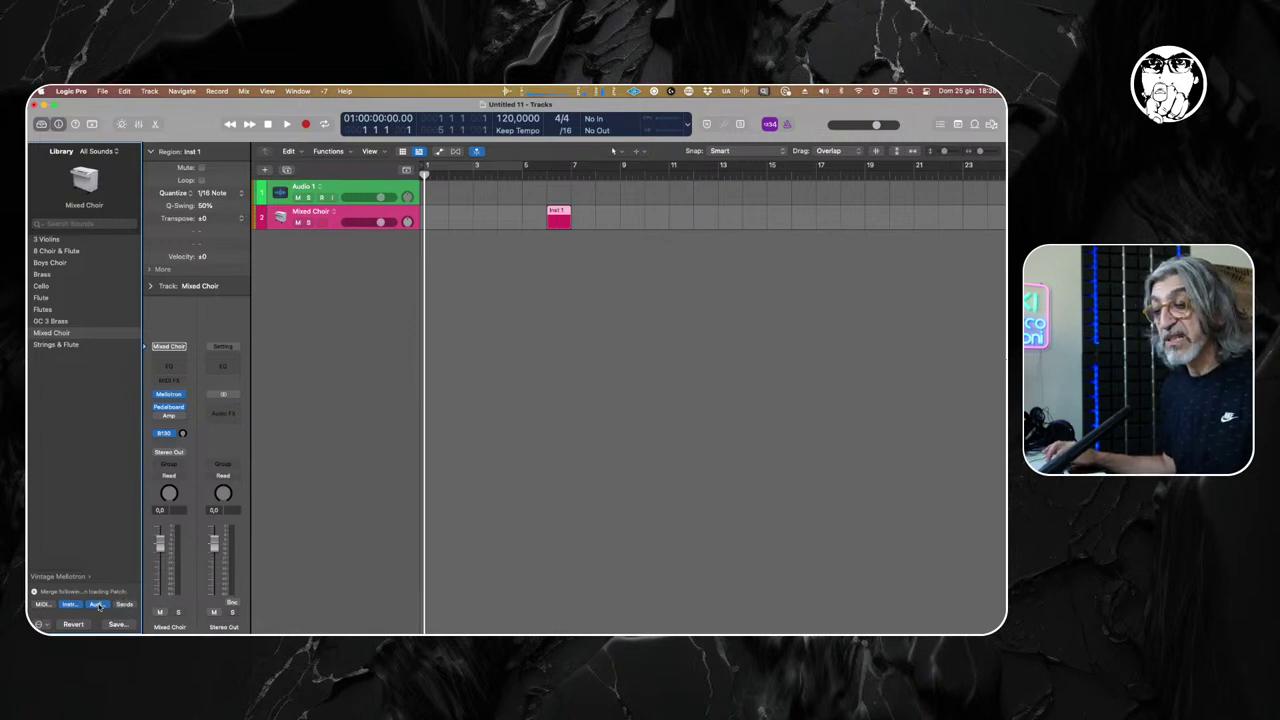
click(98, 607)
click(71, 606)
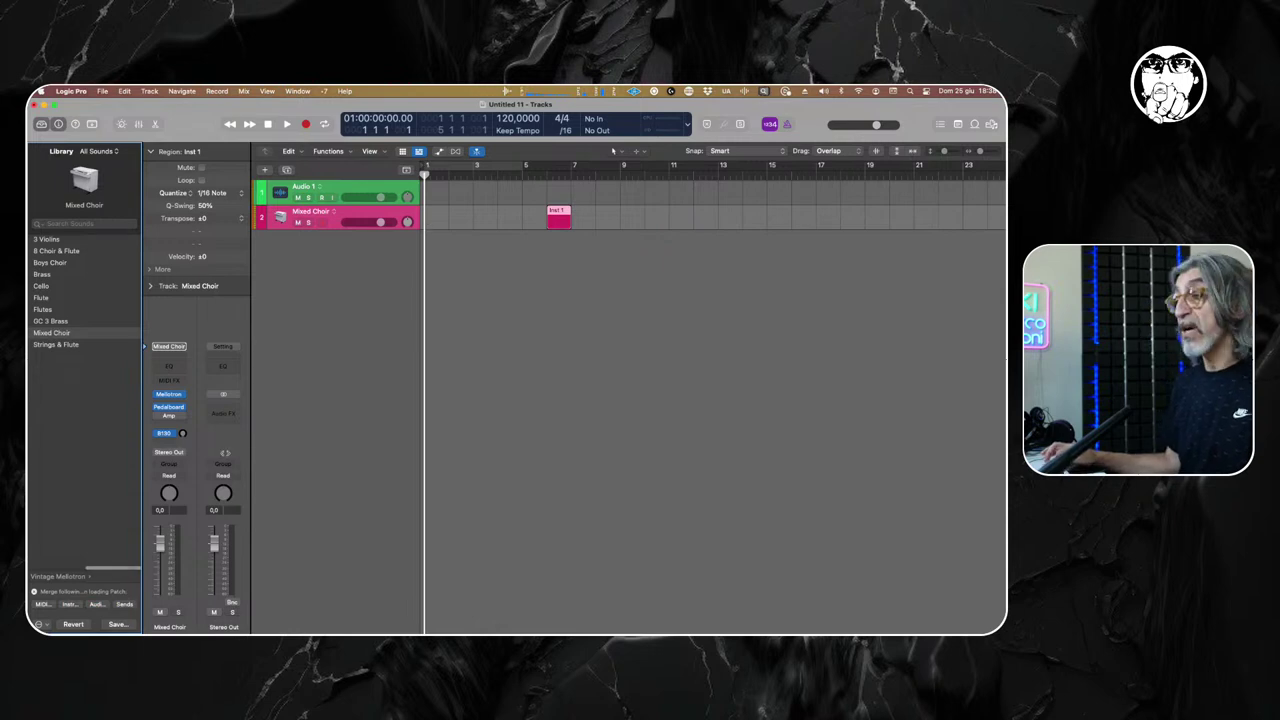
click(44, 605)
click(70, 605)
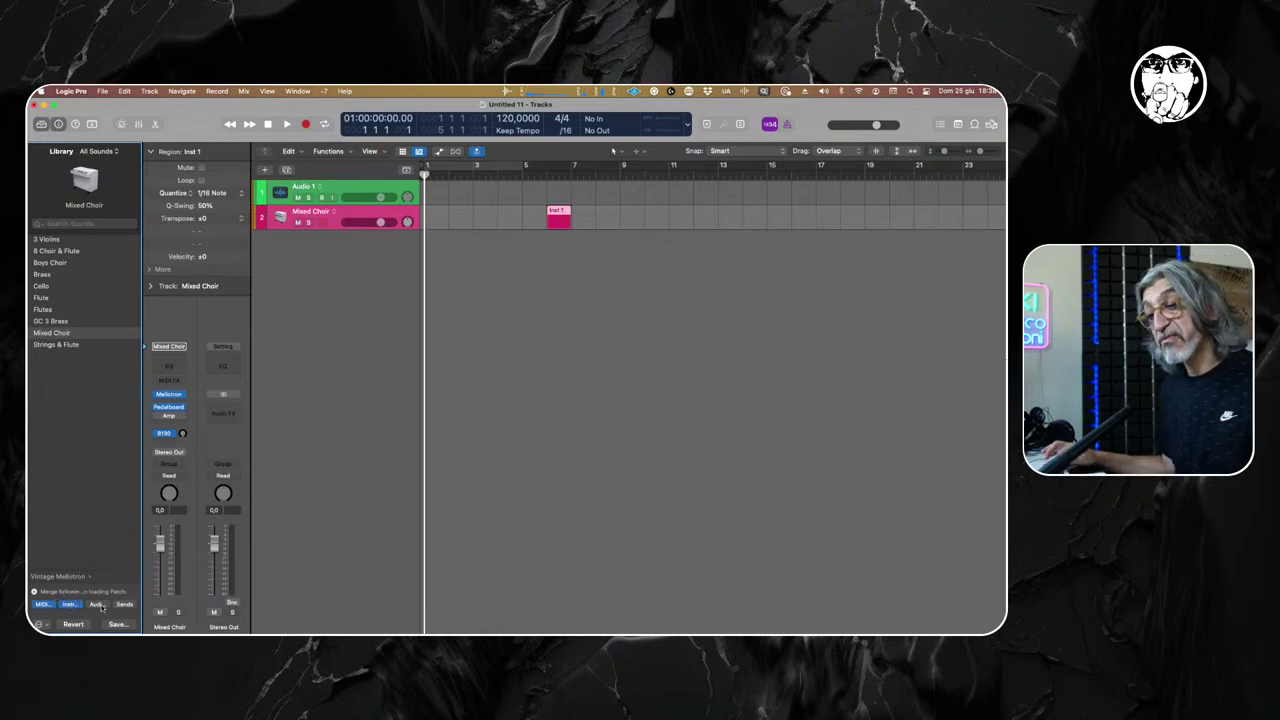
click(97, 605)
click(124, 605)
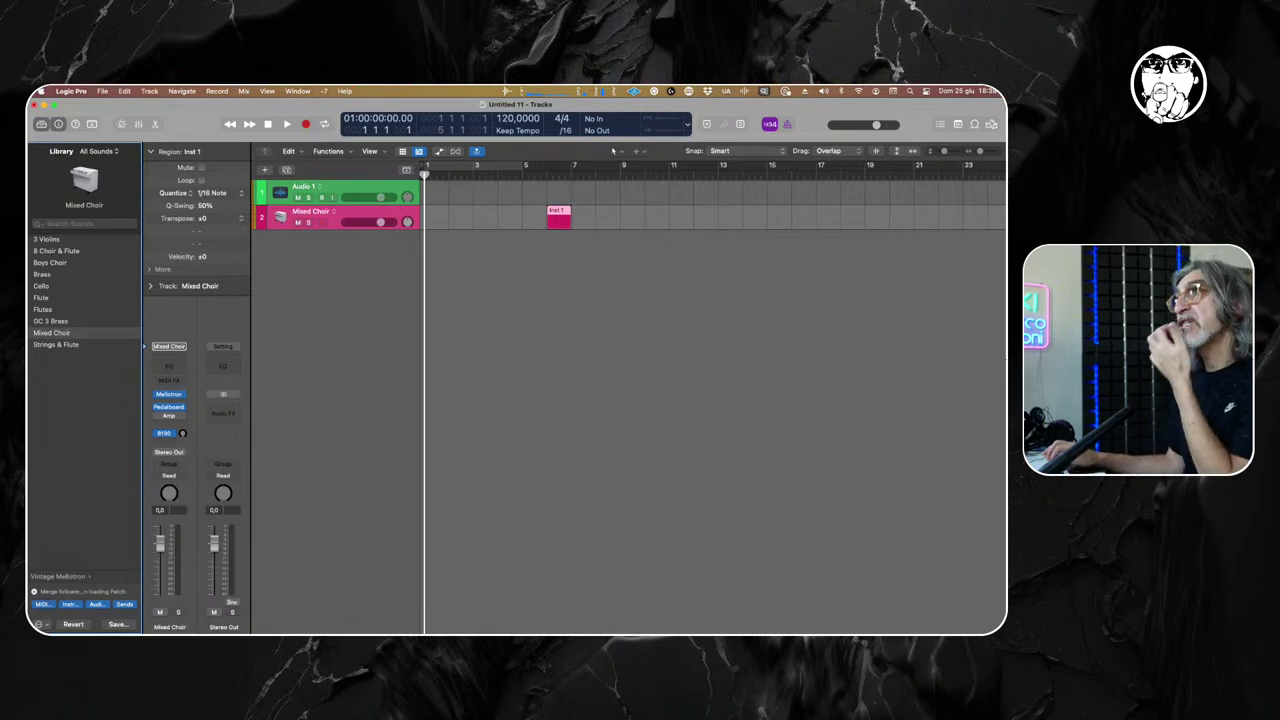
Deselect the Inst 1 region and hide the Library.
click(565, 303)
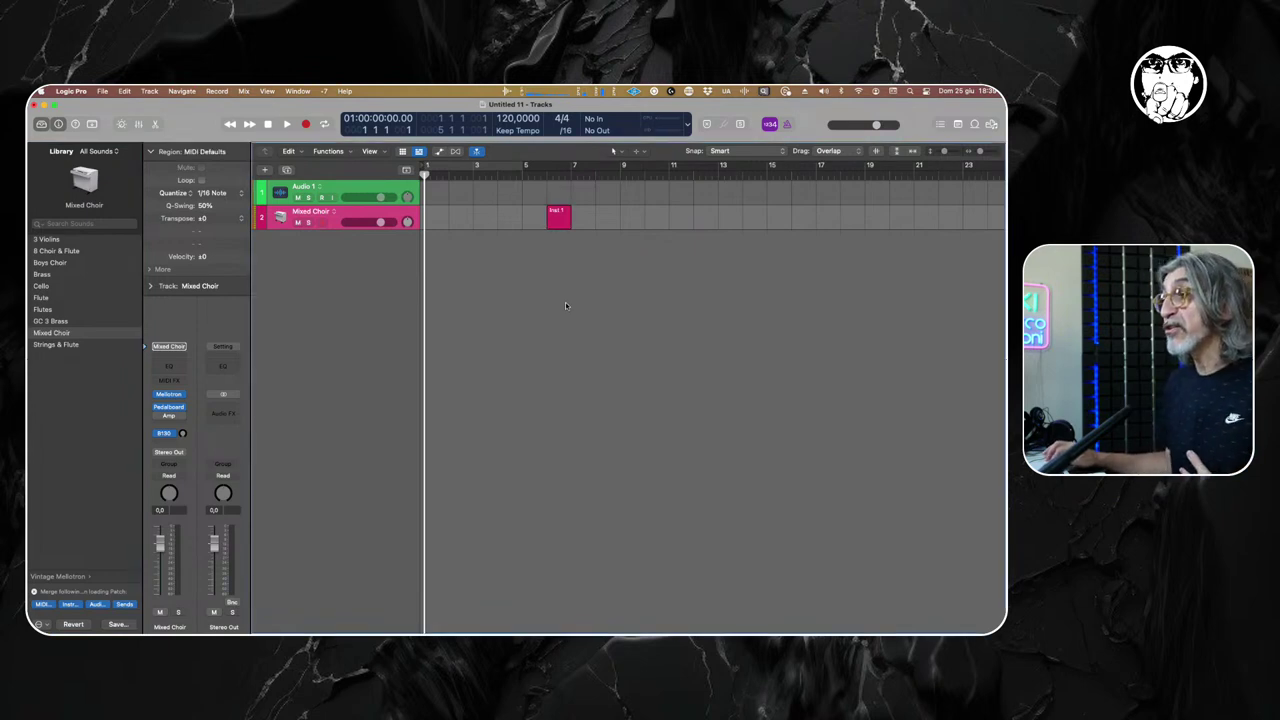
key(y)
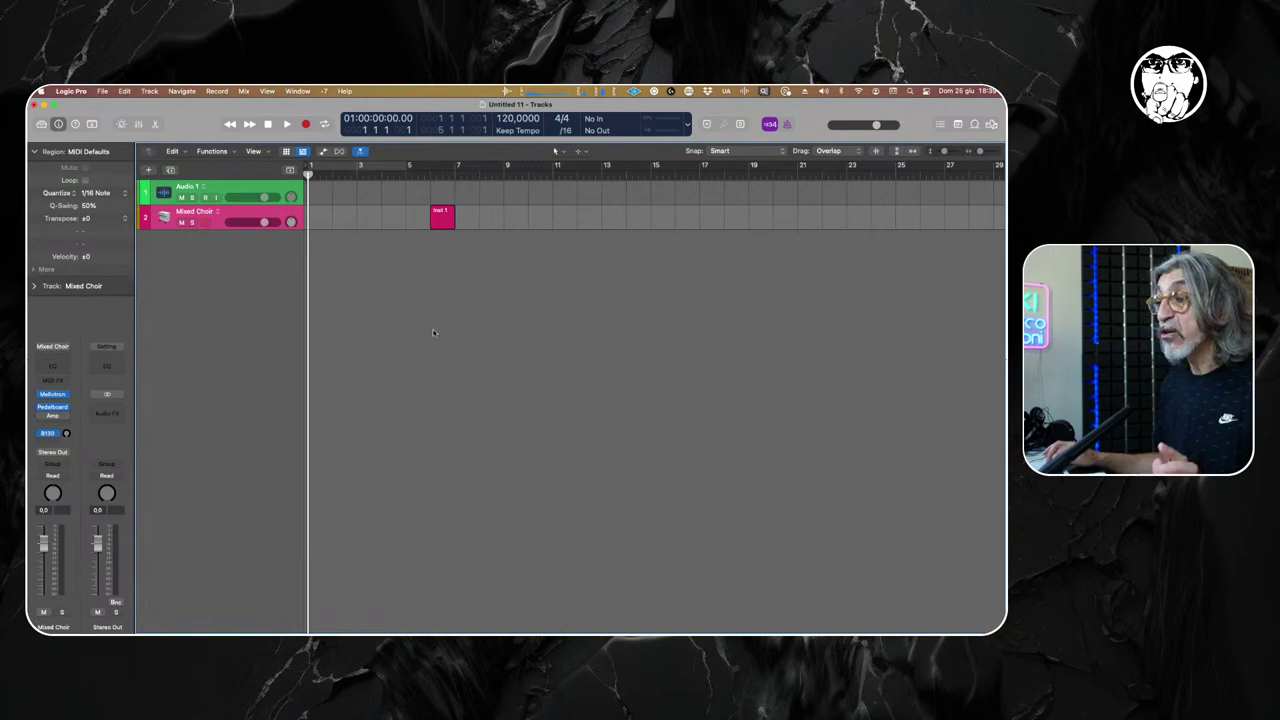
Examine the list of available screensets and compare the layouts of screensets 5, 6, 7 and 8.
click(324, 91)
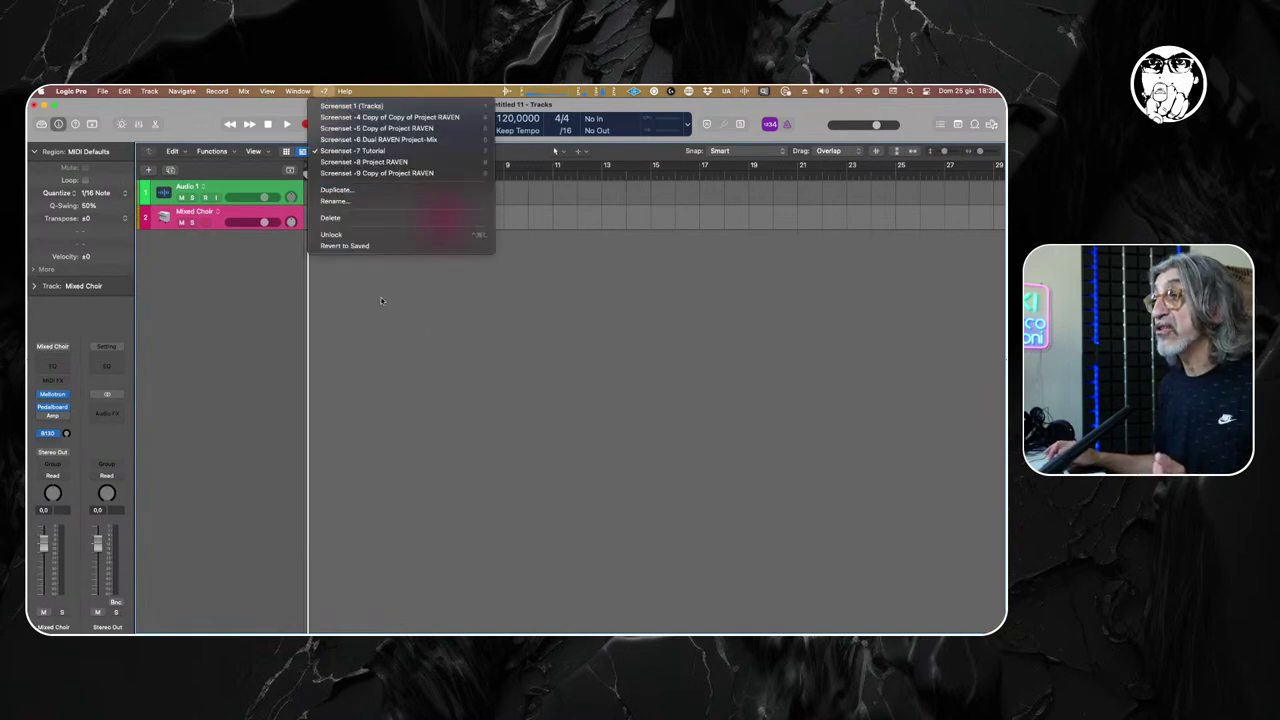
click(530, 322)
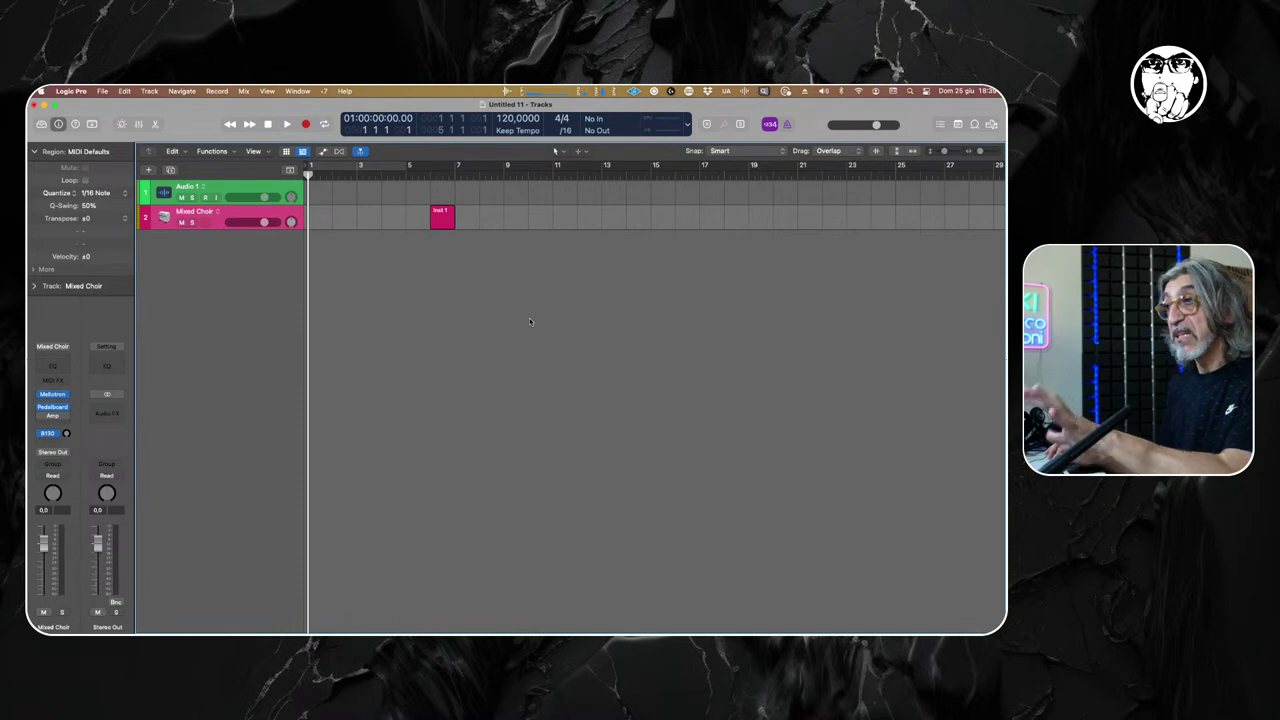
key(8)
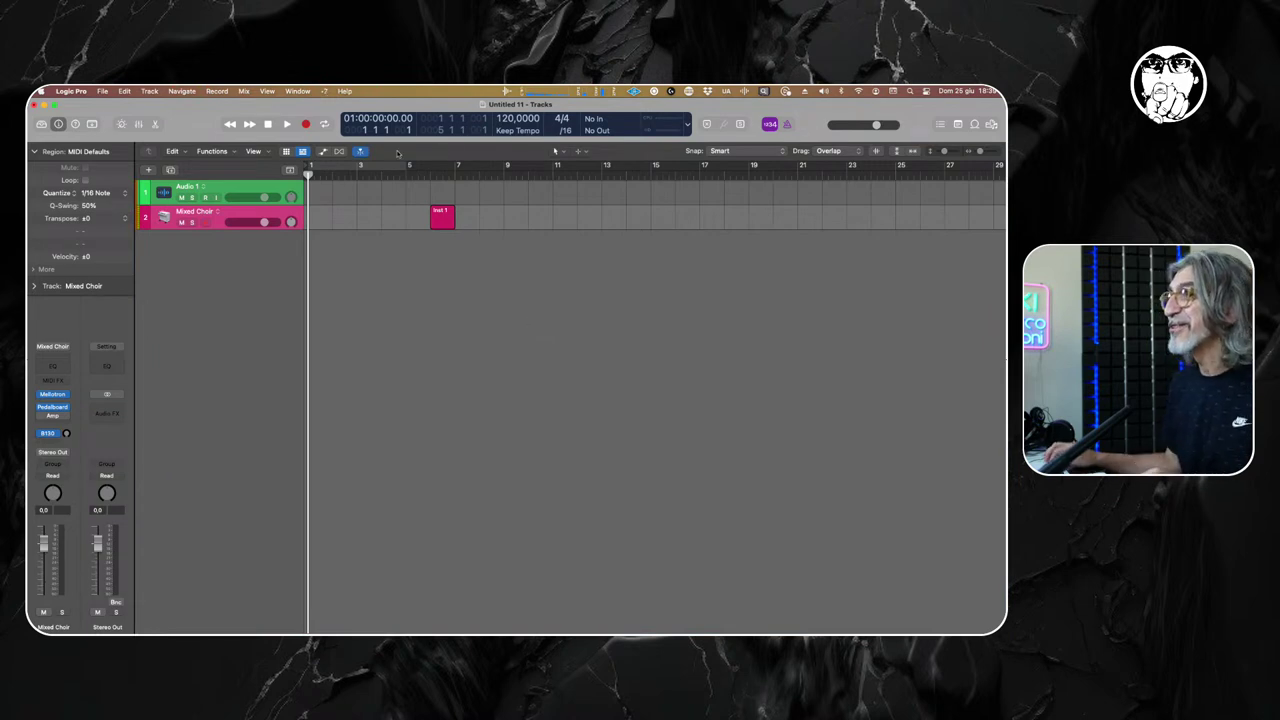
key(5)
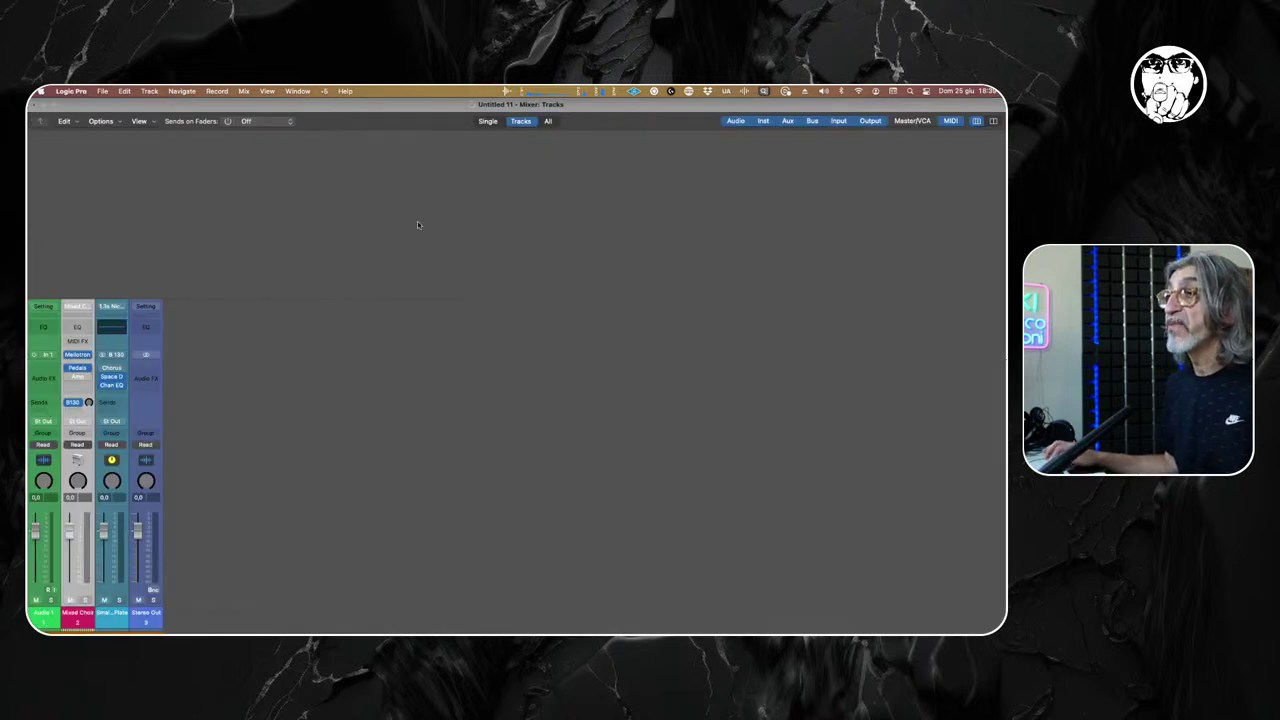
key(6)
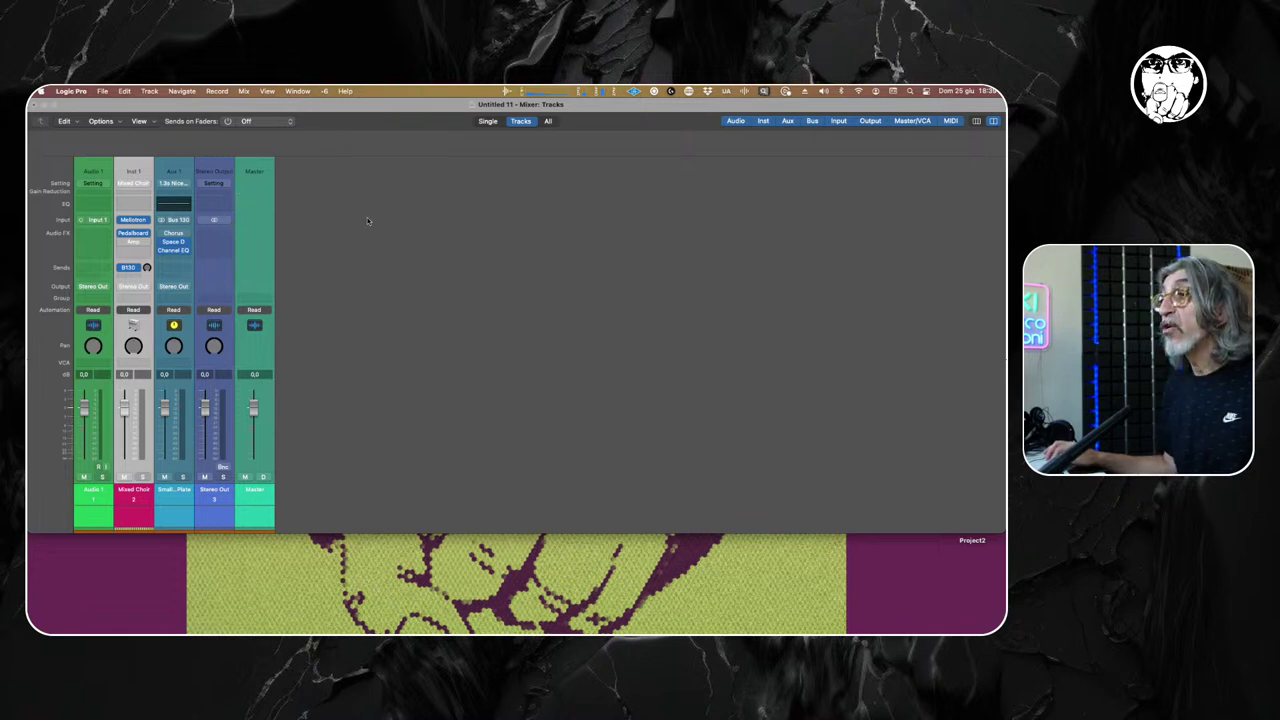
key(8)
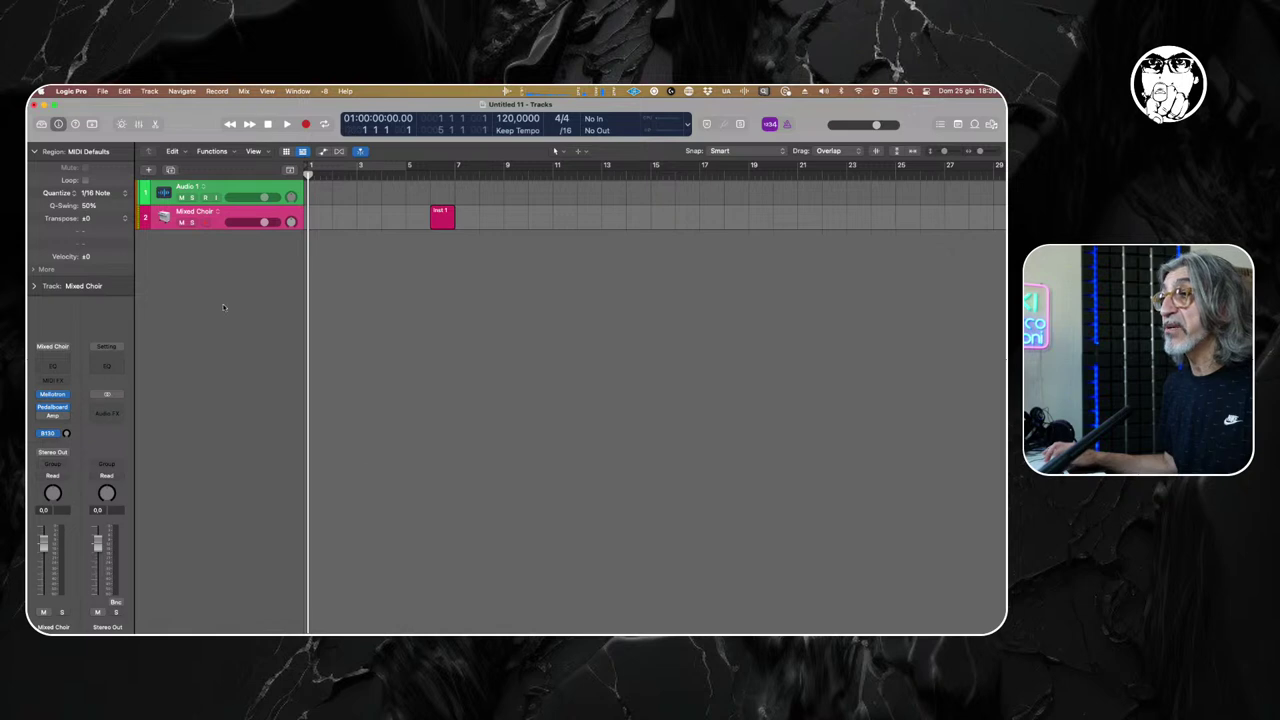
key(7)
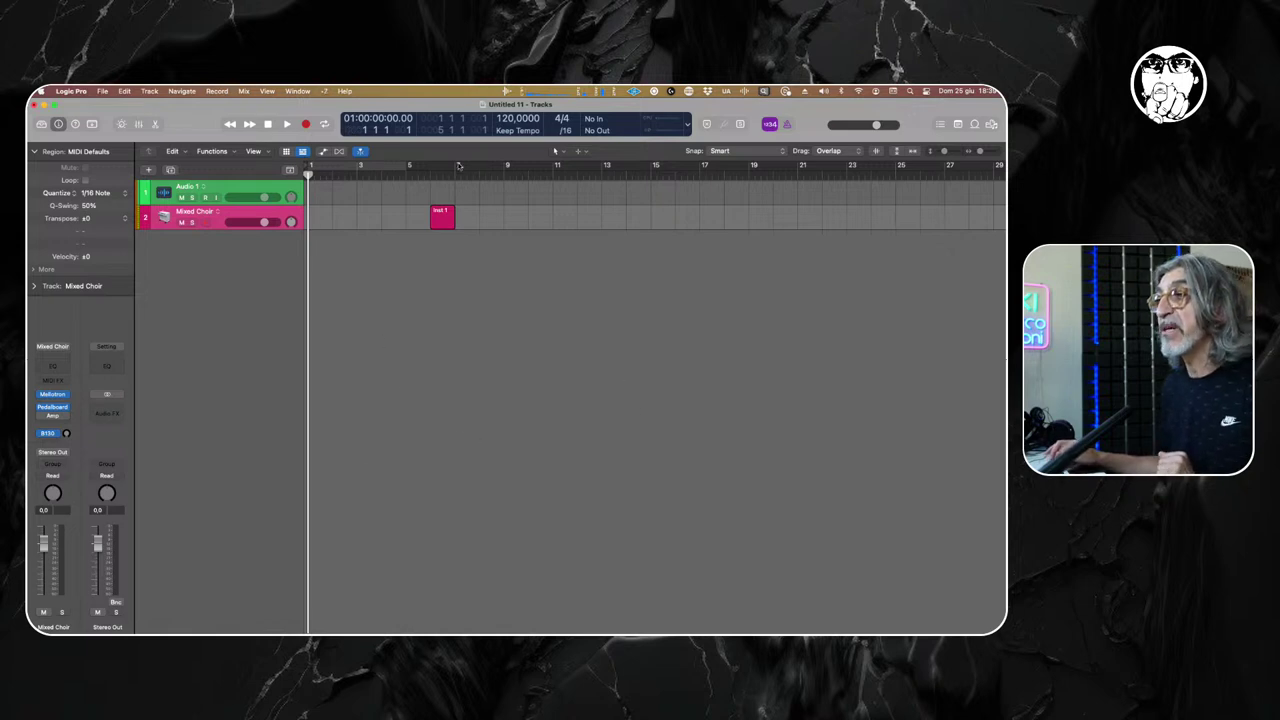
click(326, 91)
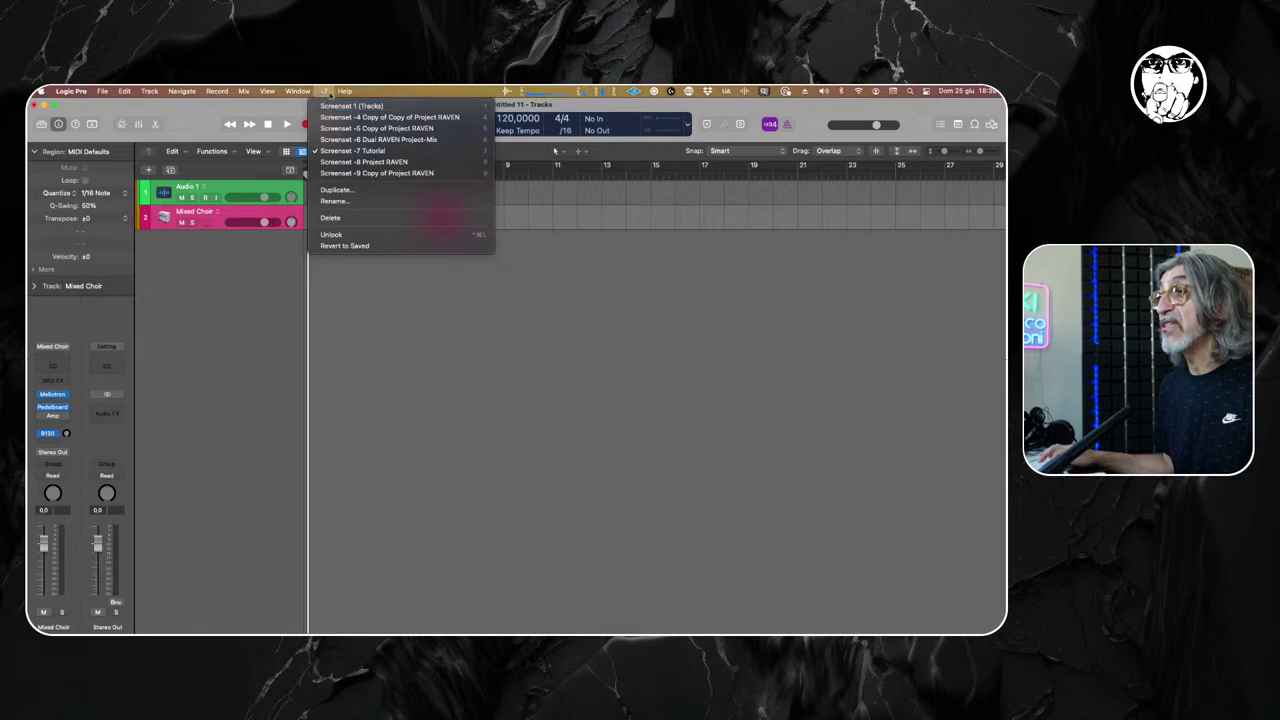
click(420, 264)
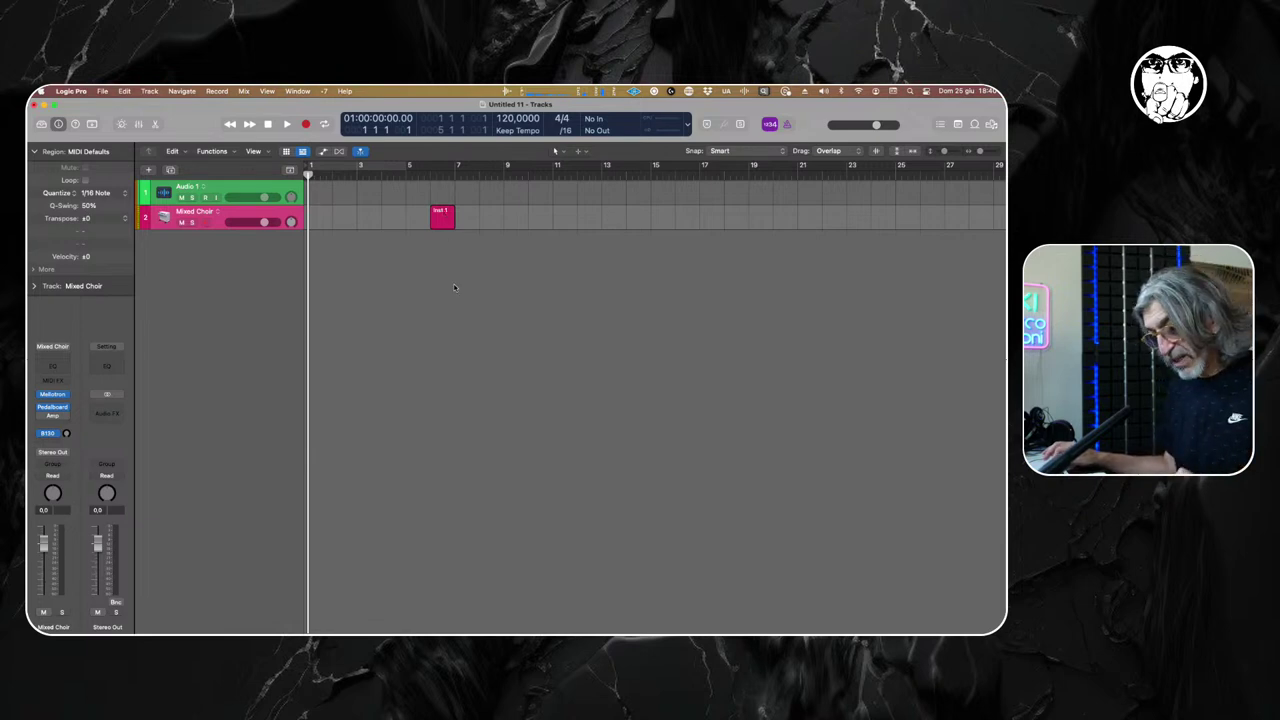
Switch to screenset 1 and resize its Tracks window to cover the full width of the upper part of the screen.
key(1)
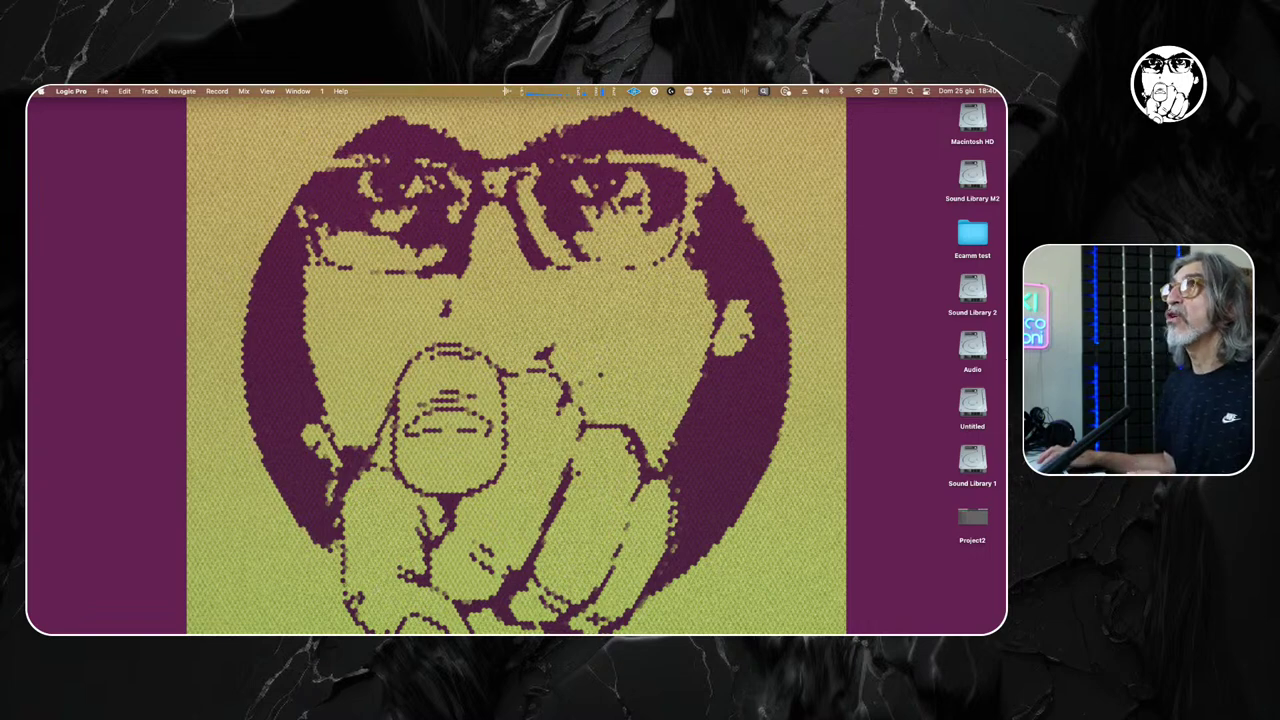
drag(308, 94, 365, 279)
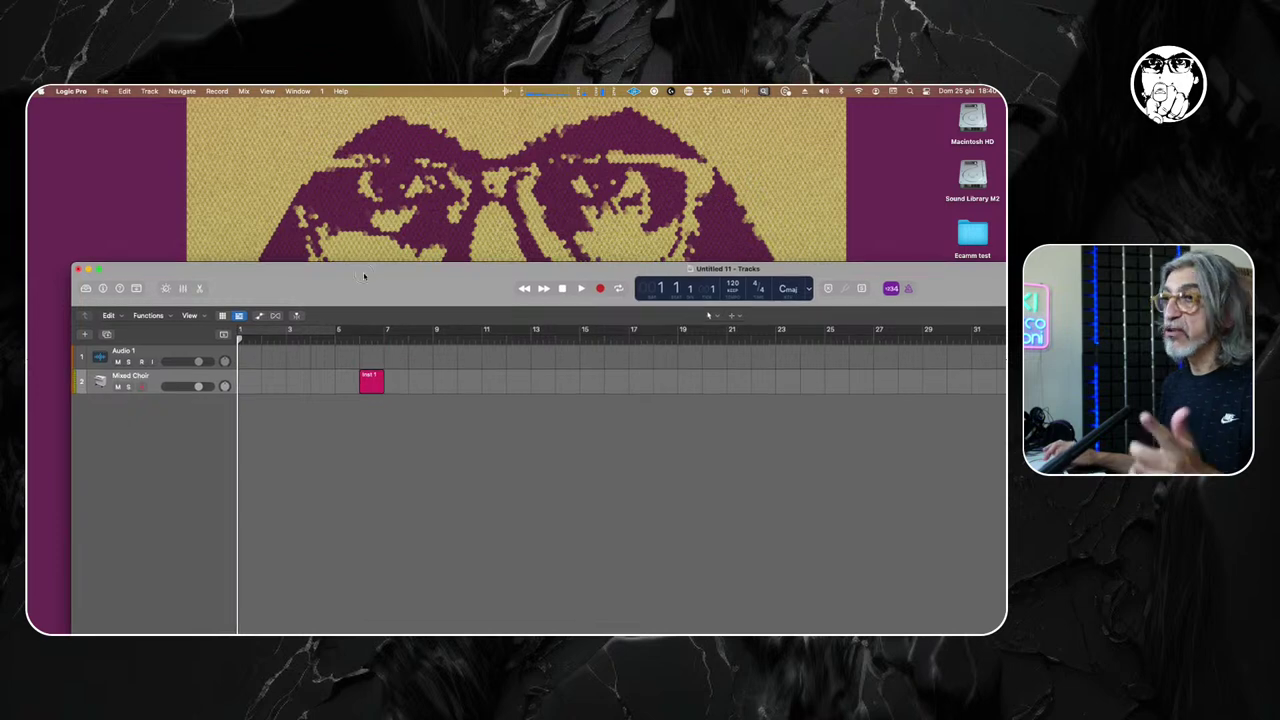
double_click(365, 279)
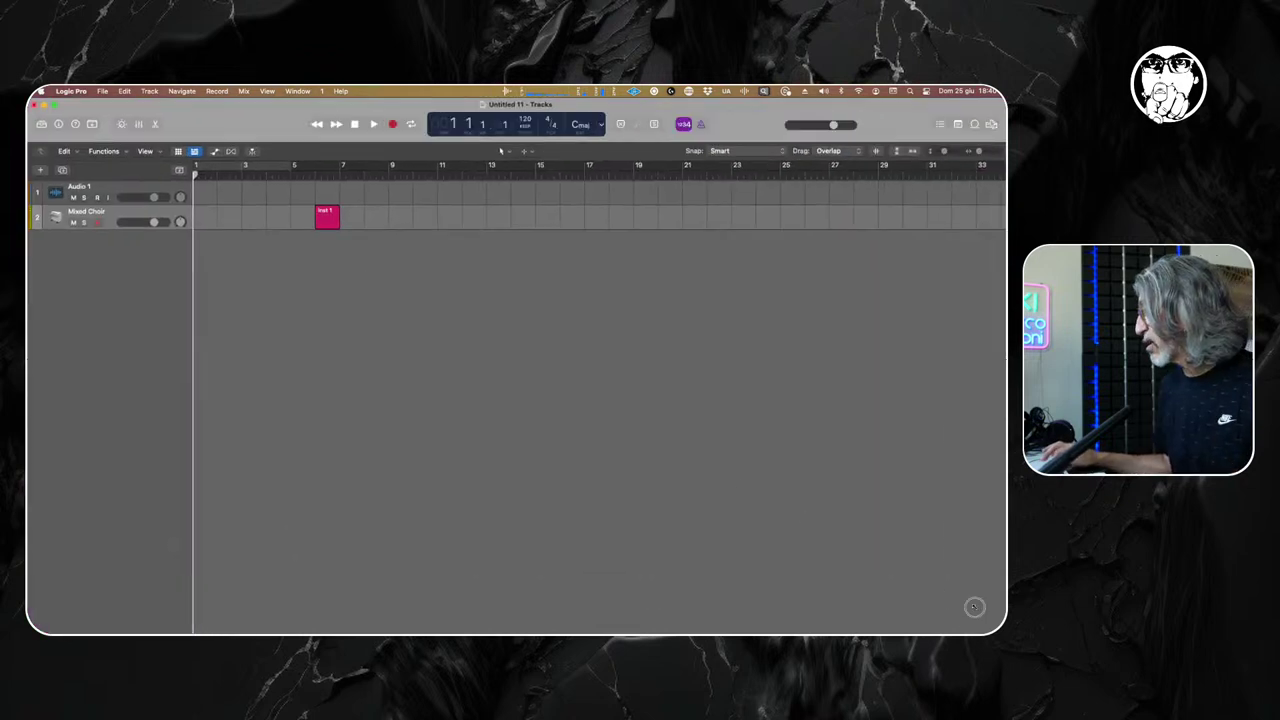
drag(975, 607, 1005, 305)
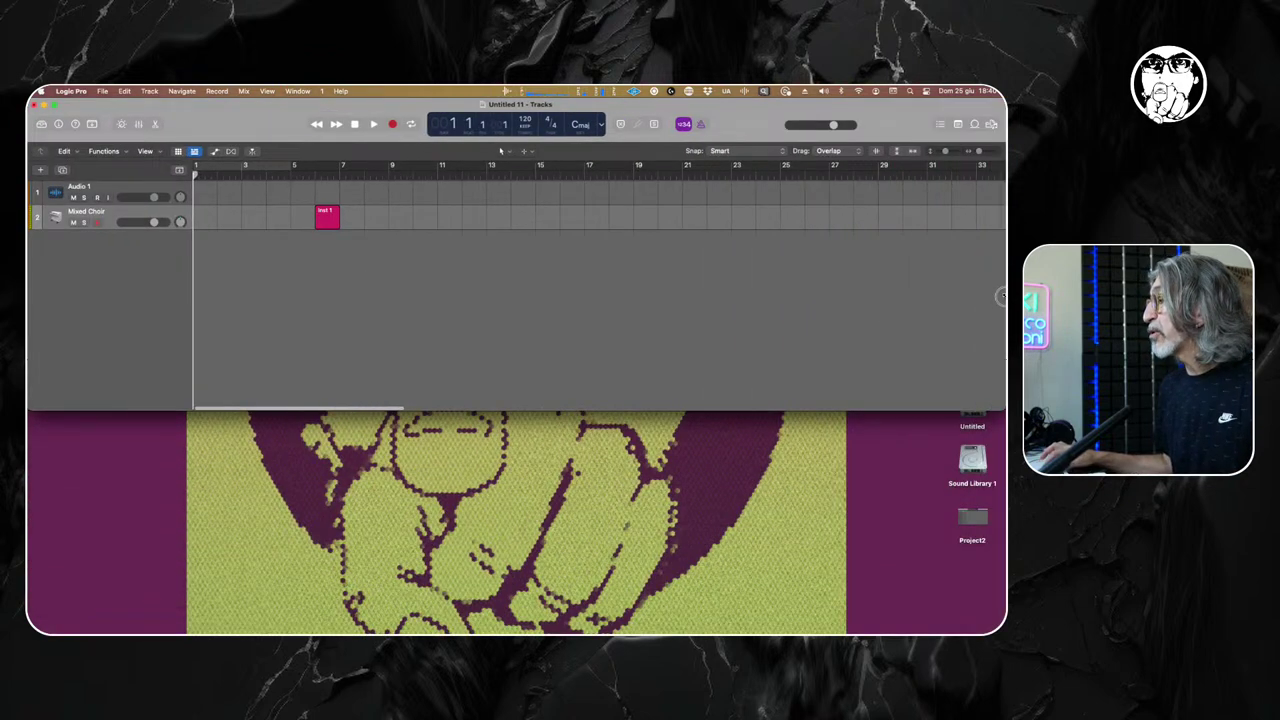
Open a separate Piano Roll window and fit it into the full-width area below the Tracks window.
click(297, 91)
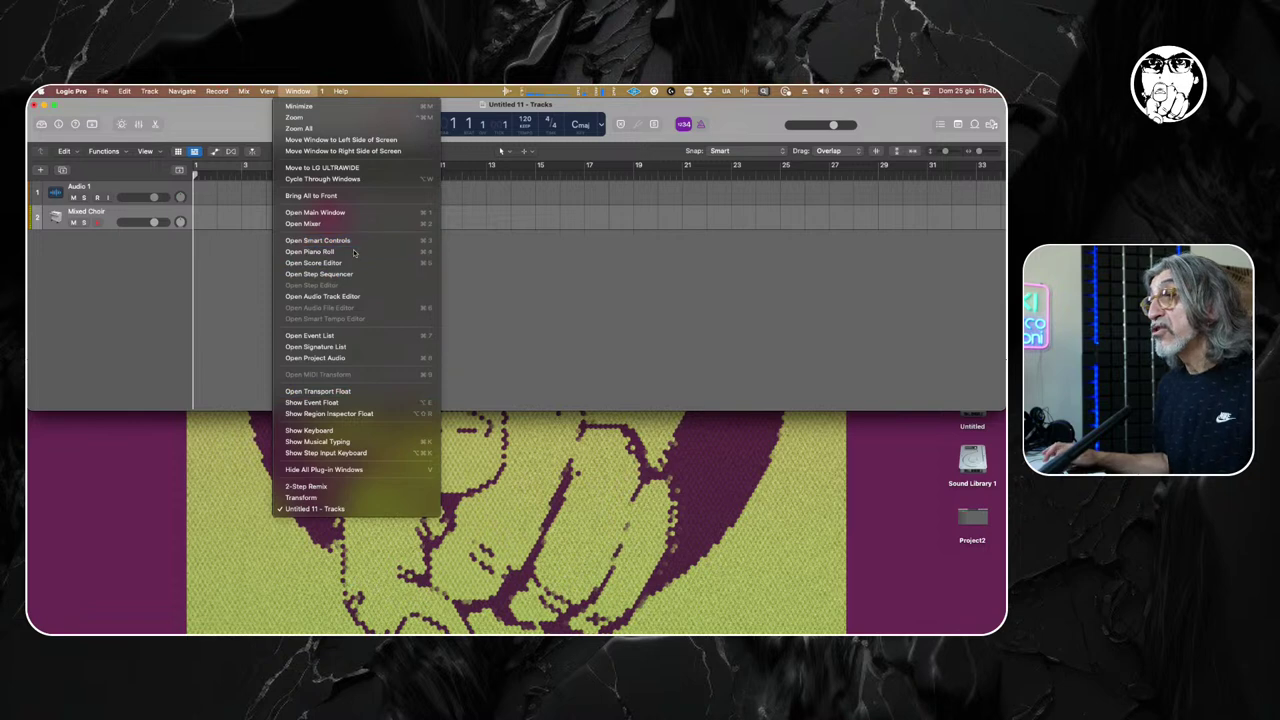
click(662, 316)
key(super+4)
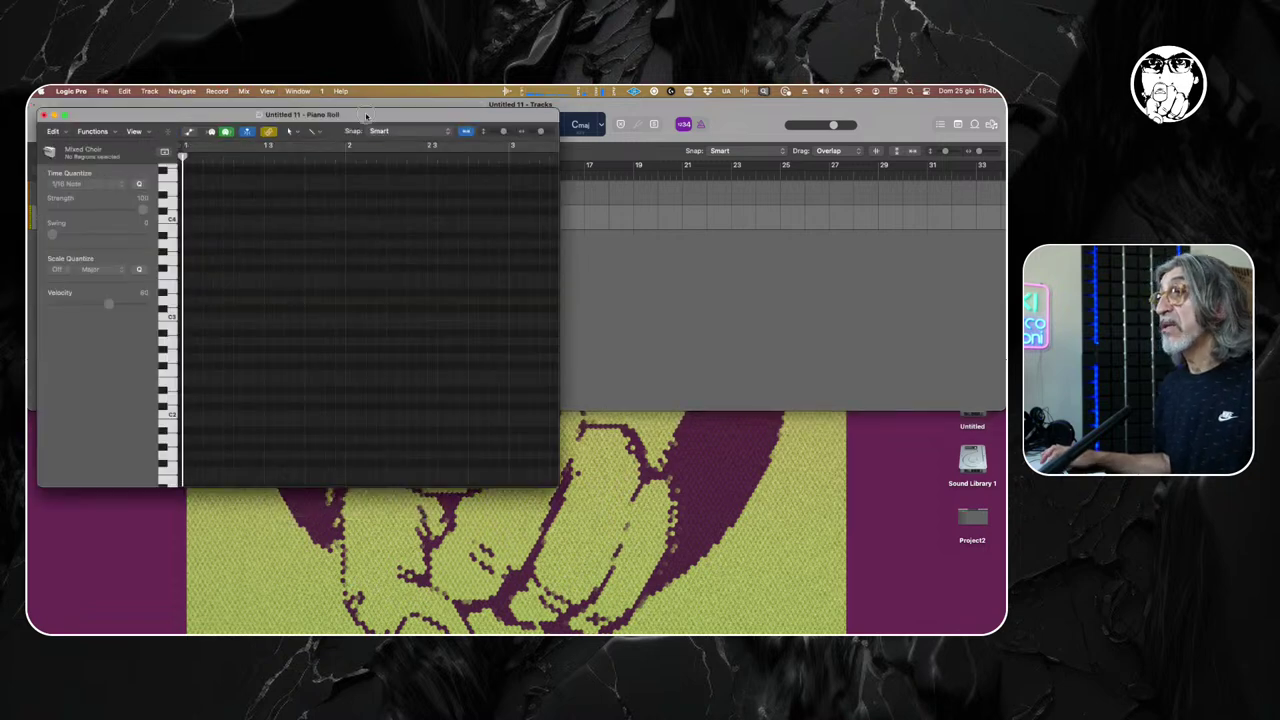
drag(355, 98, 380, 260)
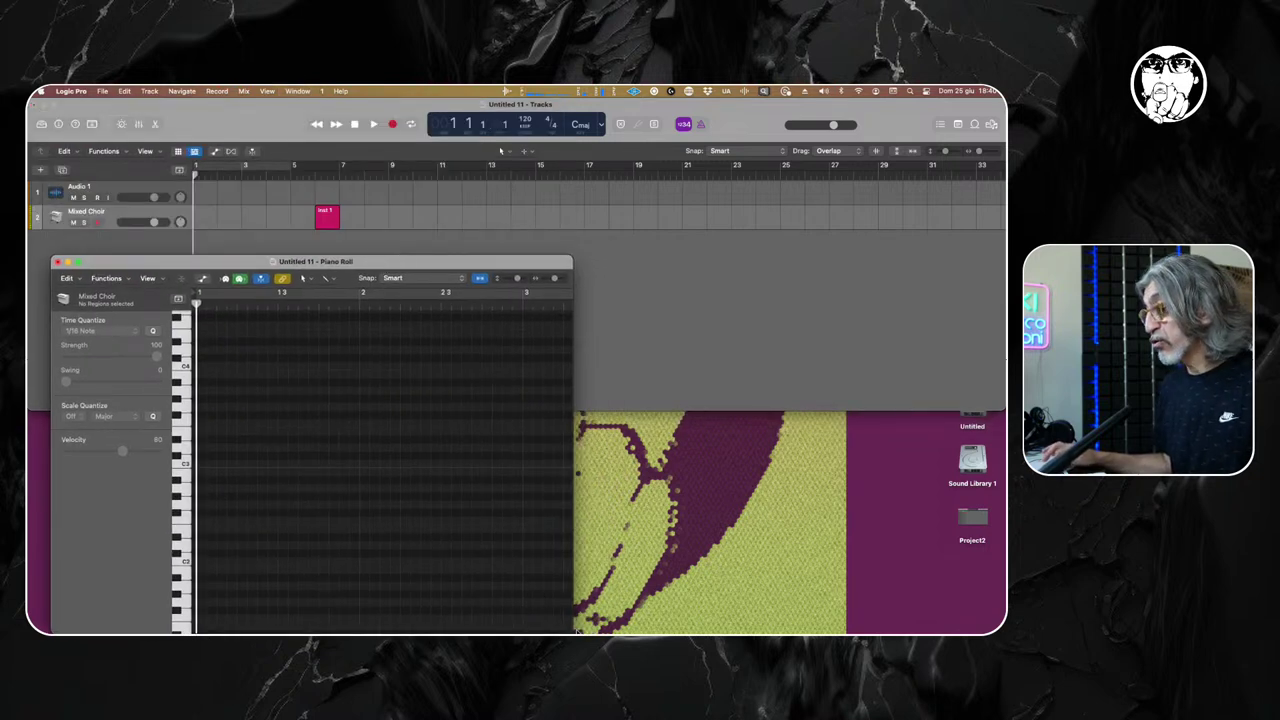
drag(574, 630, 608, 442)
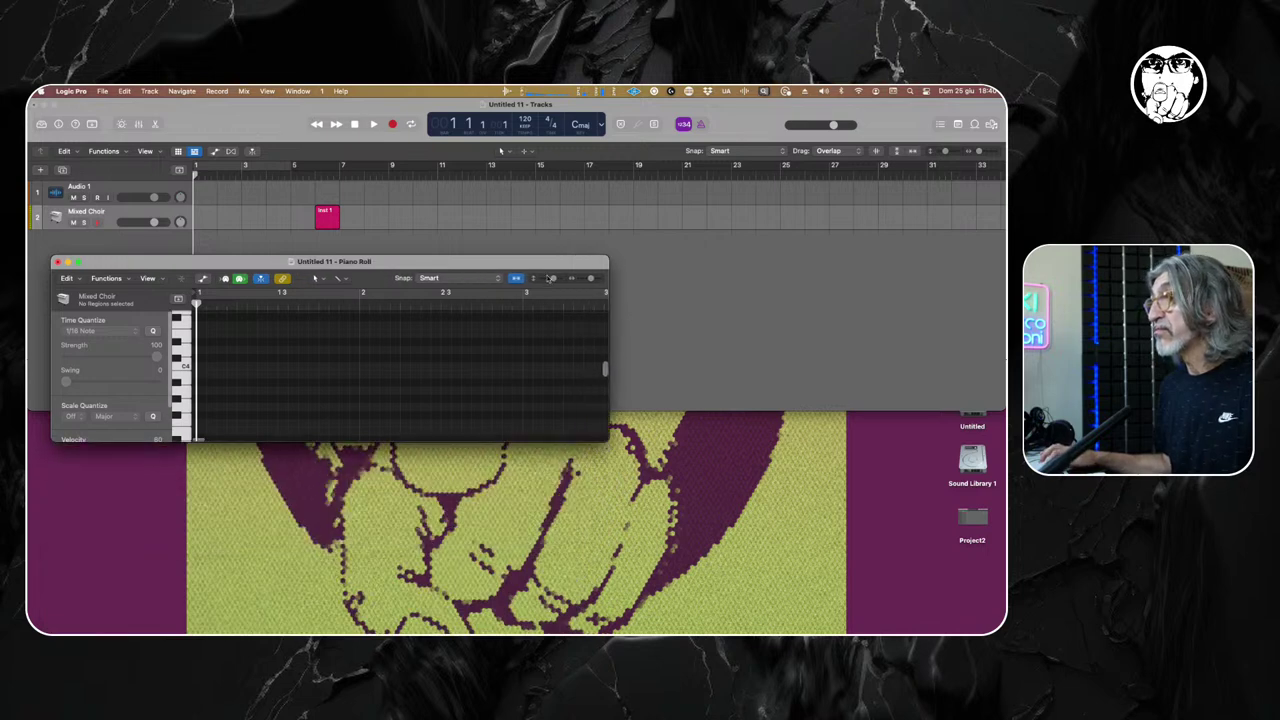
drag(543, 261, 517, 418)
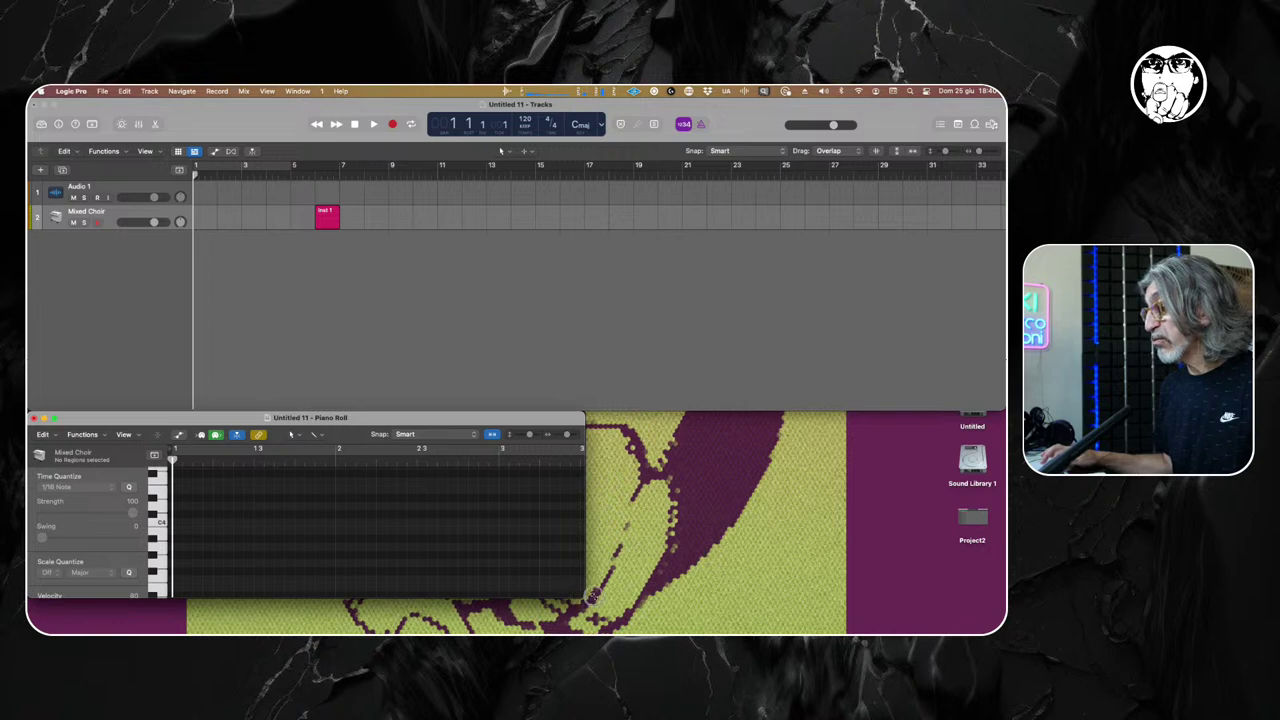
drag(586, 598, 1007, 633)
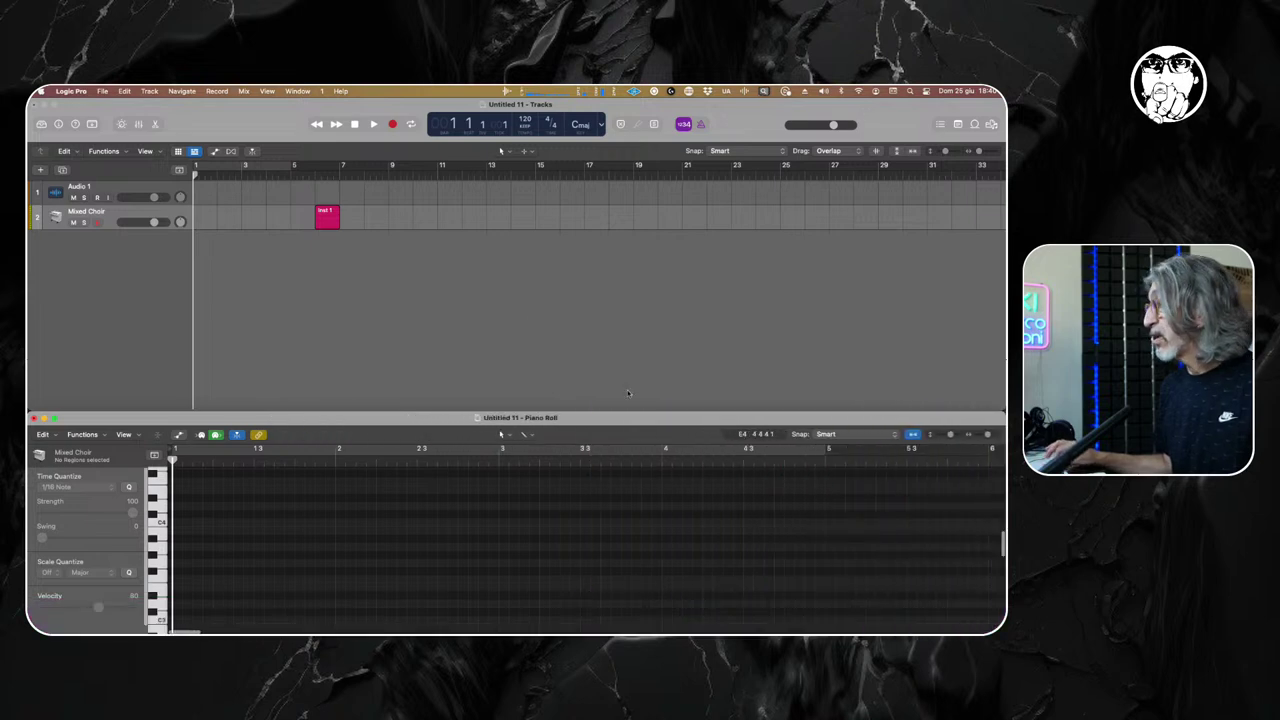
Lock screenset 1 with the Tracks and Piano Roll window layout.
click(277, 122)
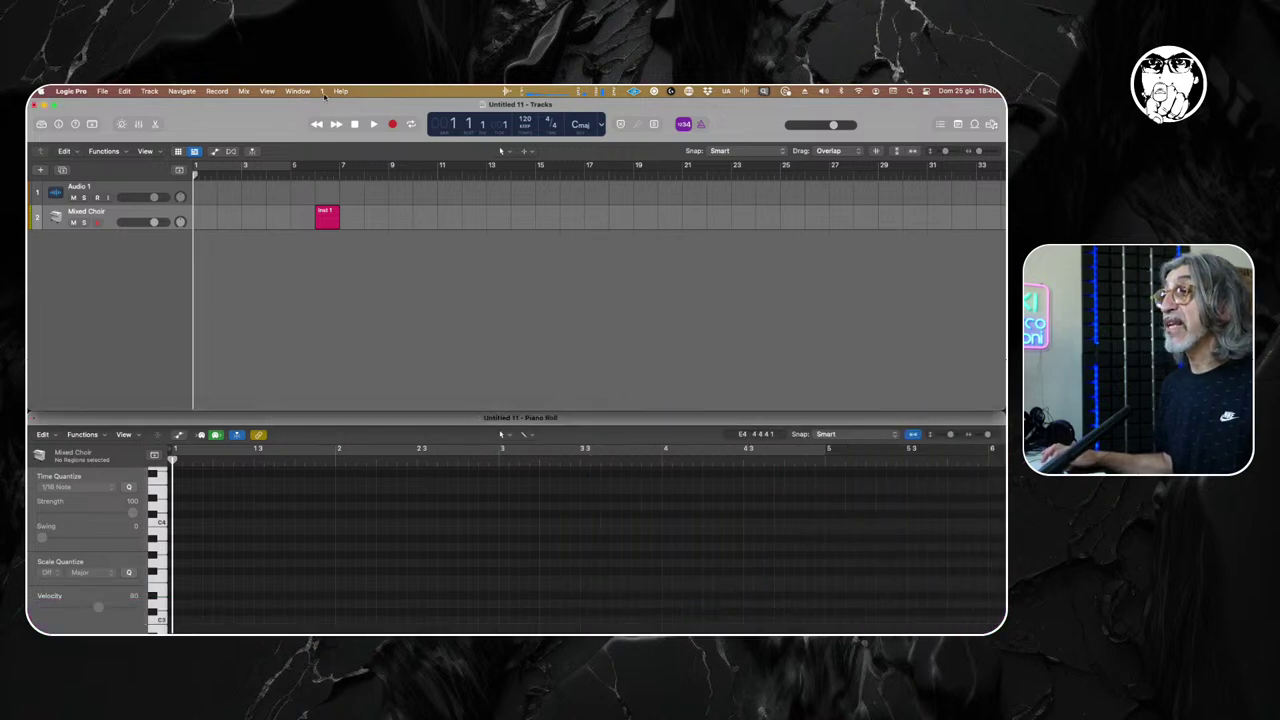
click(323, 91)
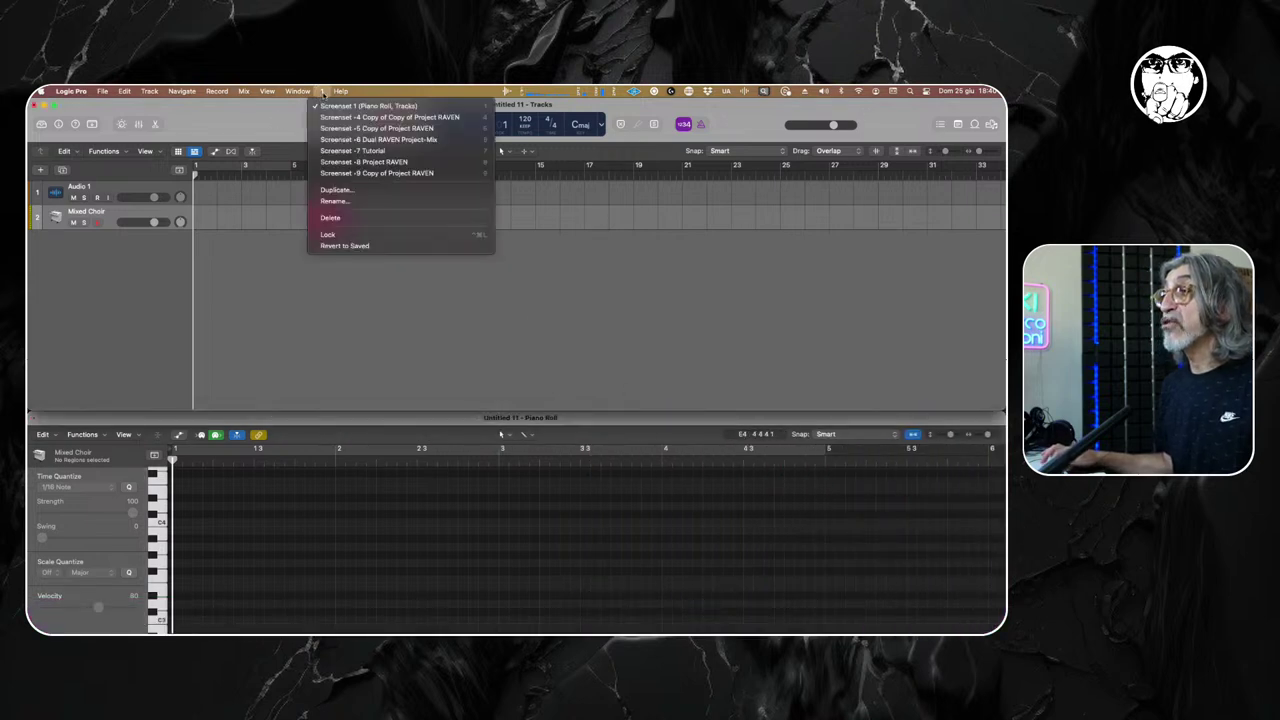
click(352, 236)
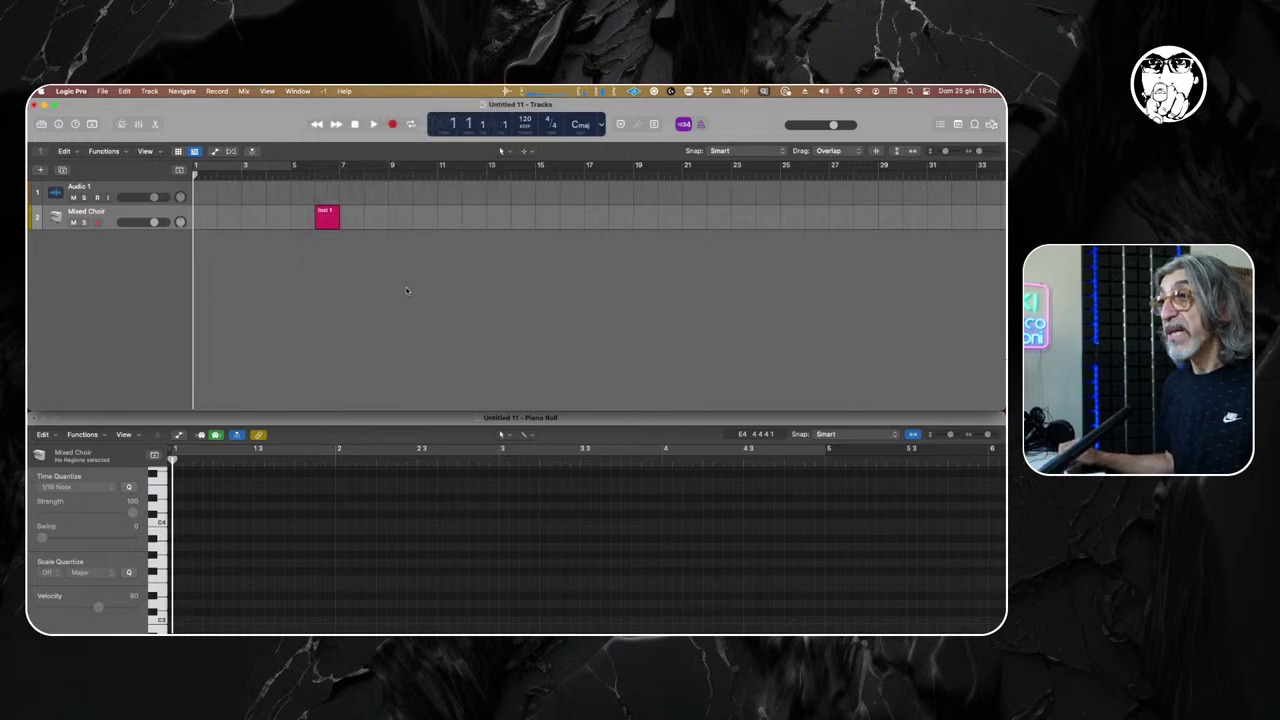
Switch between screensets 7 and 1 to check the locked layout, ending on screenset 7.
key(7)
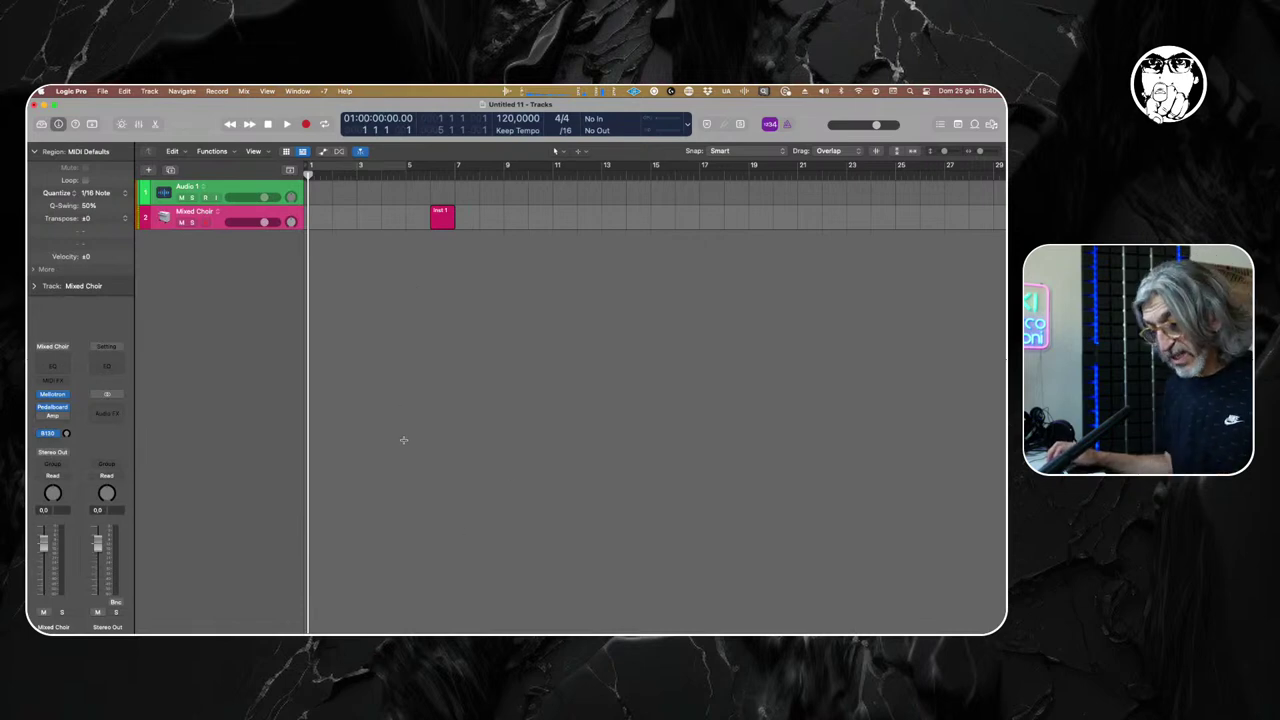
key(1)
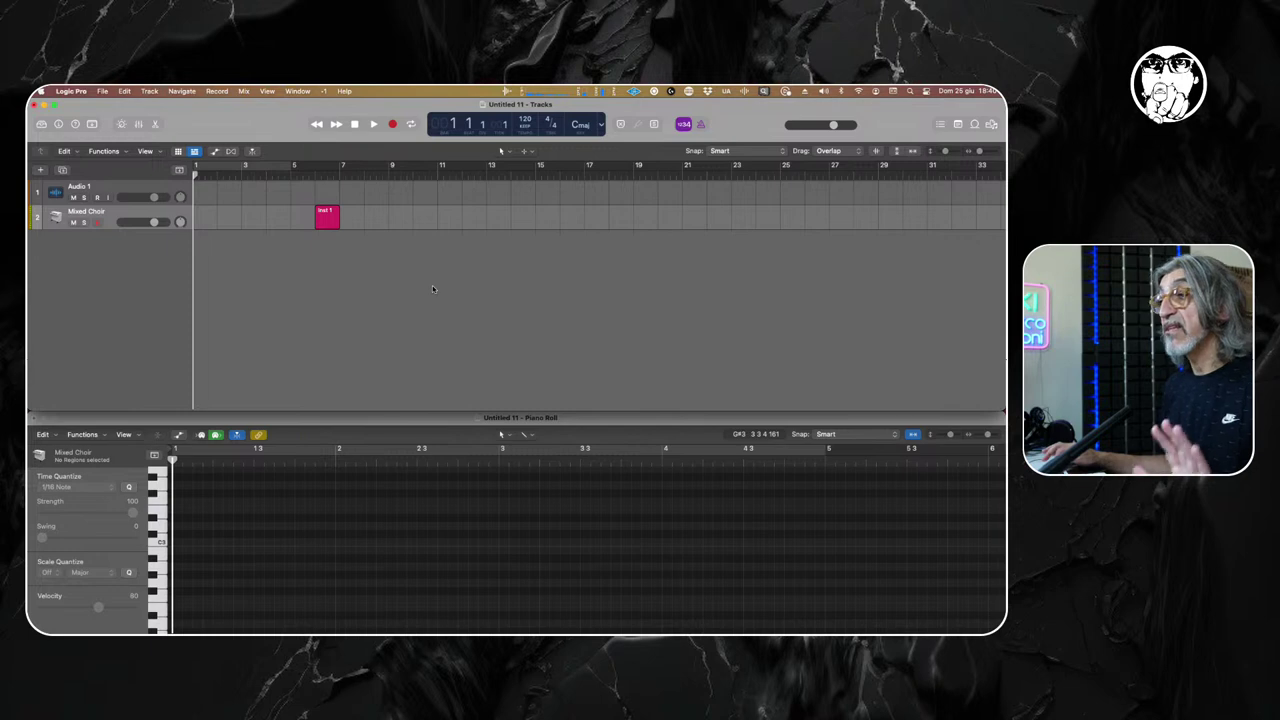
key(2)
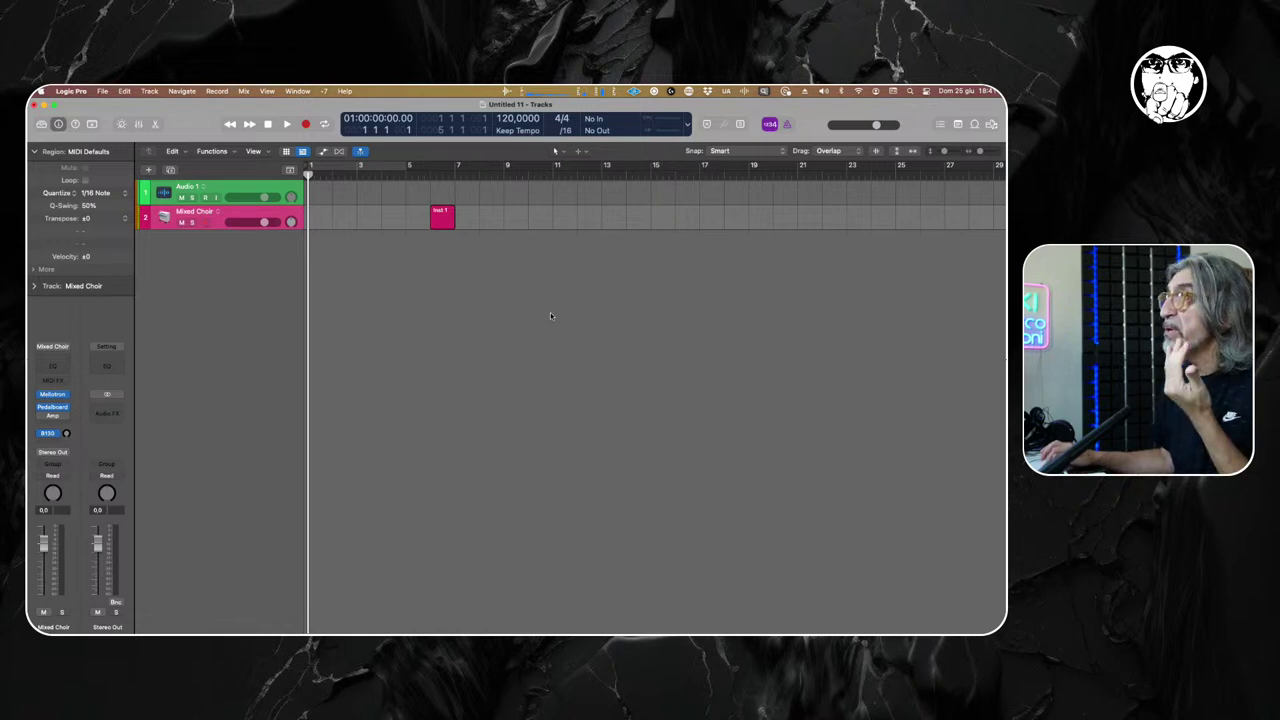
Select the Audio 1 and Mixed Choir tracks together and show the Mixer below the tracks area.
click(235, 182)
click(230, 216)
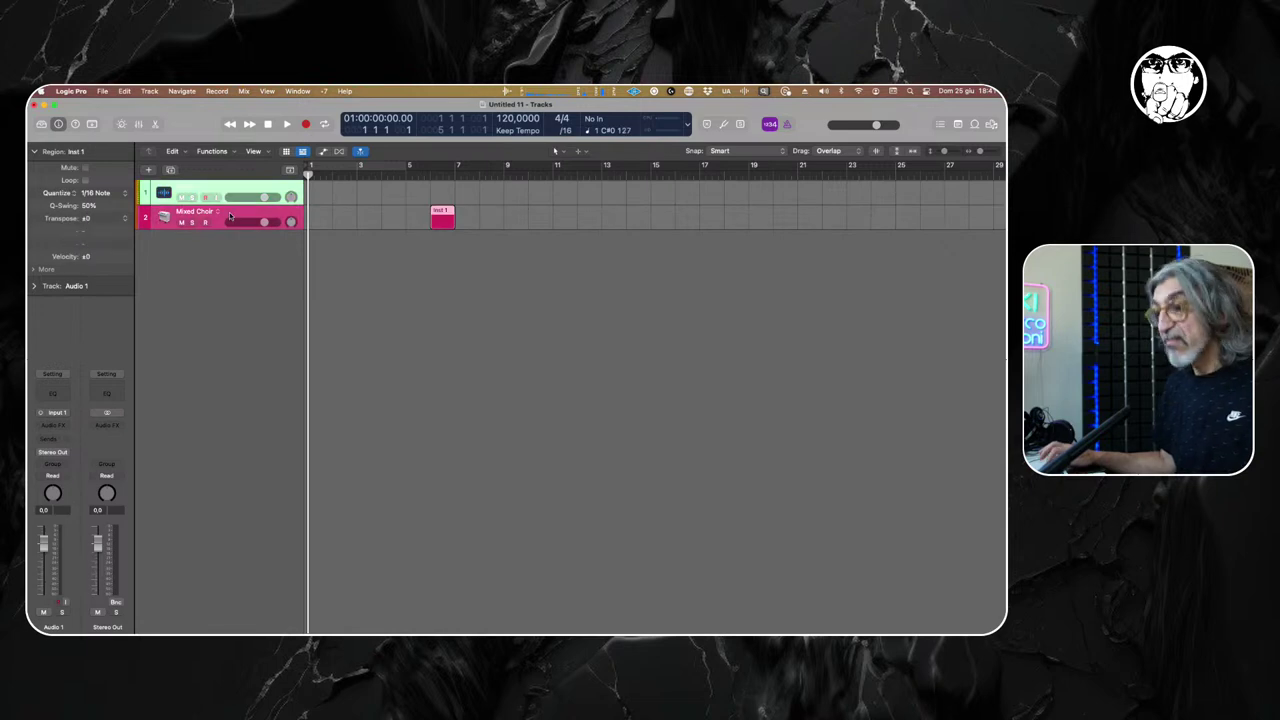
key(x)
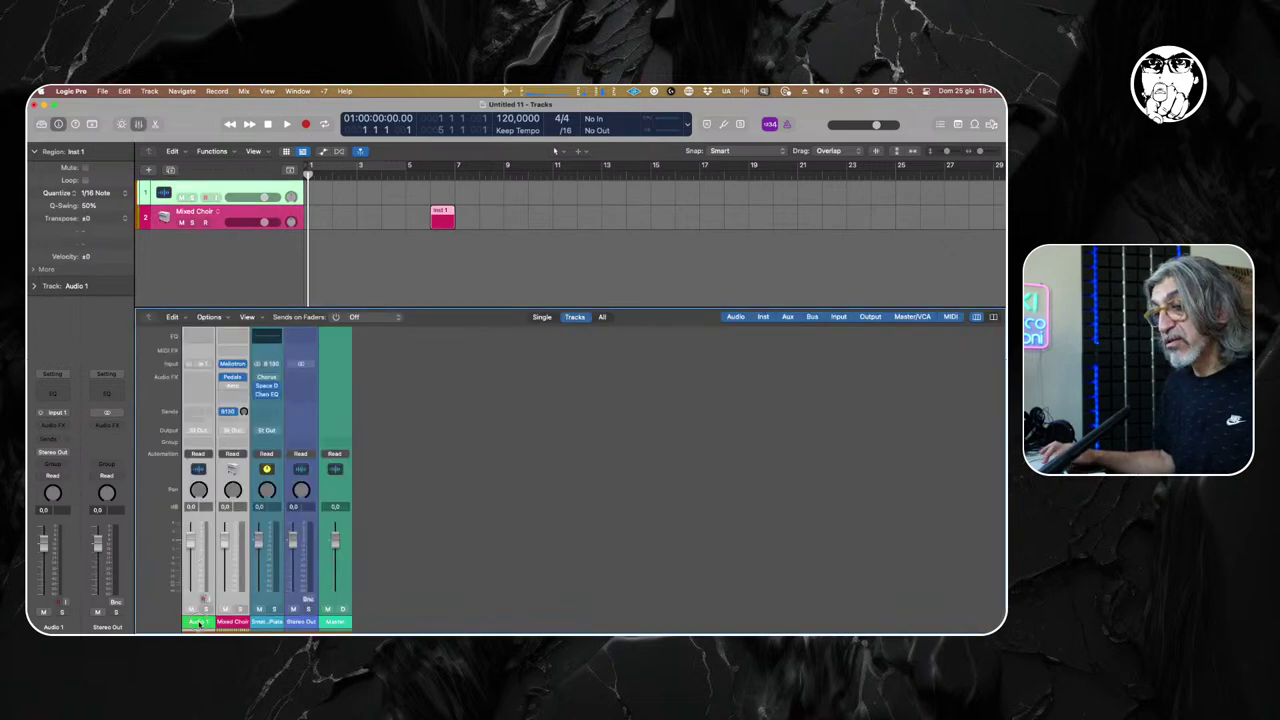
Route the outputs of the Audio 1, Mixed Choir and first reverb aux channel strips together to Bus 10.
drag(199, 624, 259, 626)
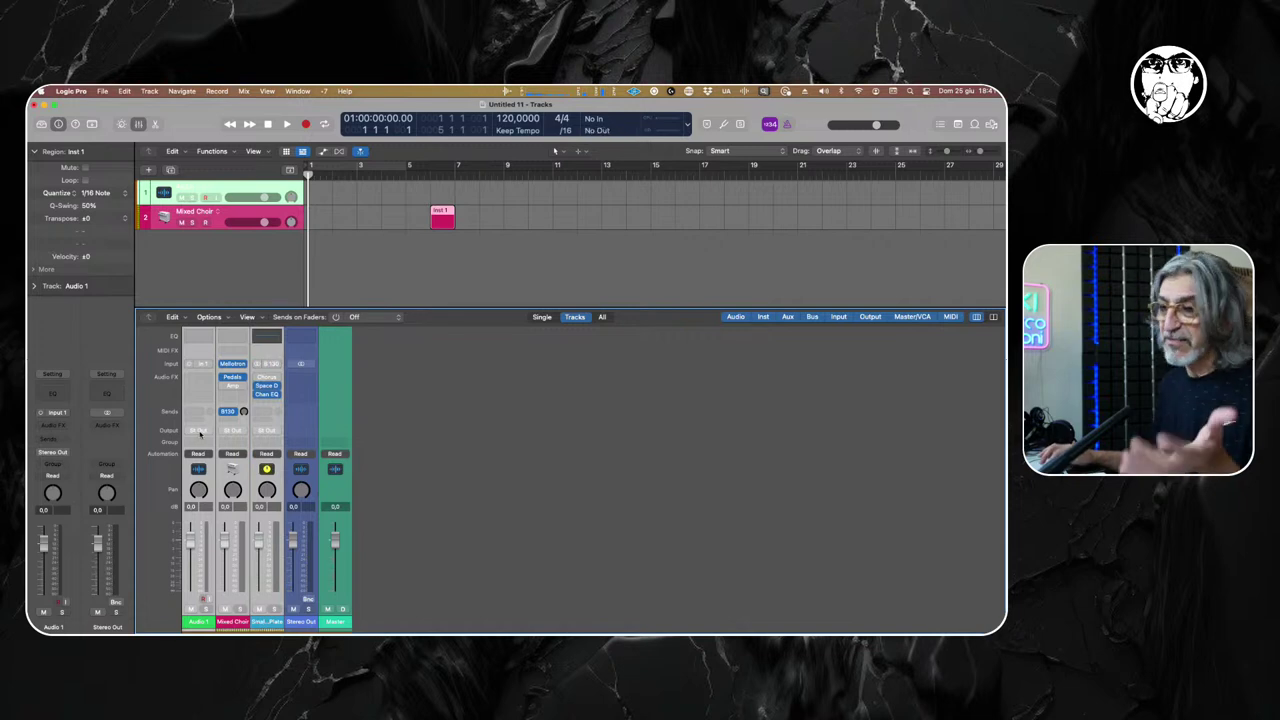
click(210, 432)
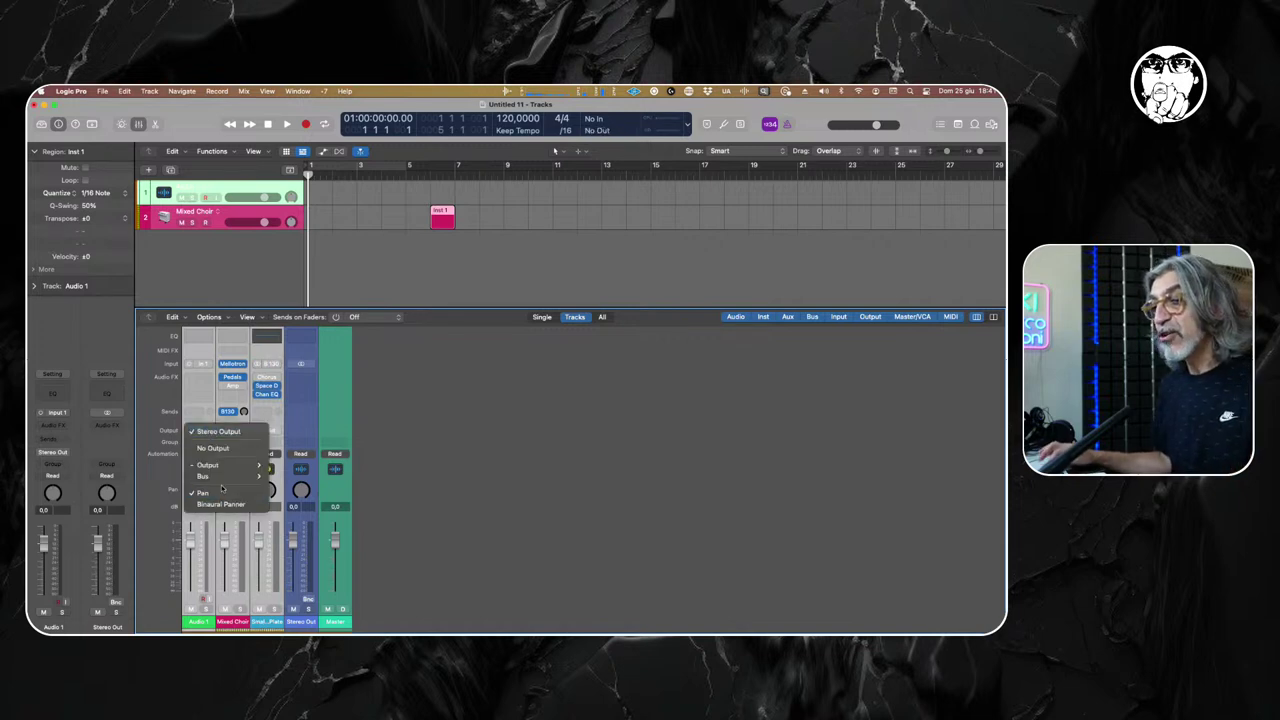
mouse_move(210, 476)
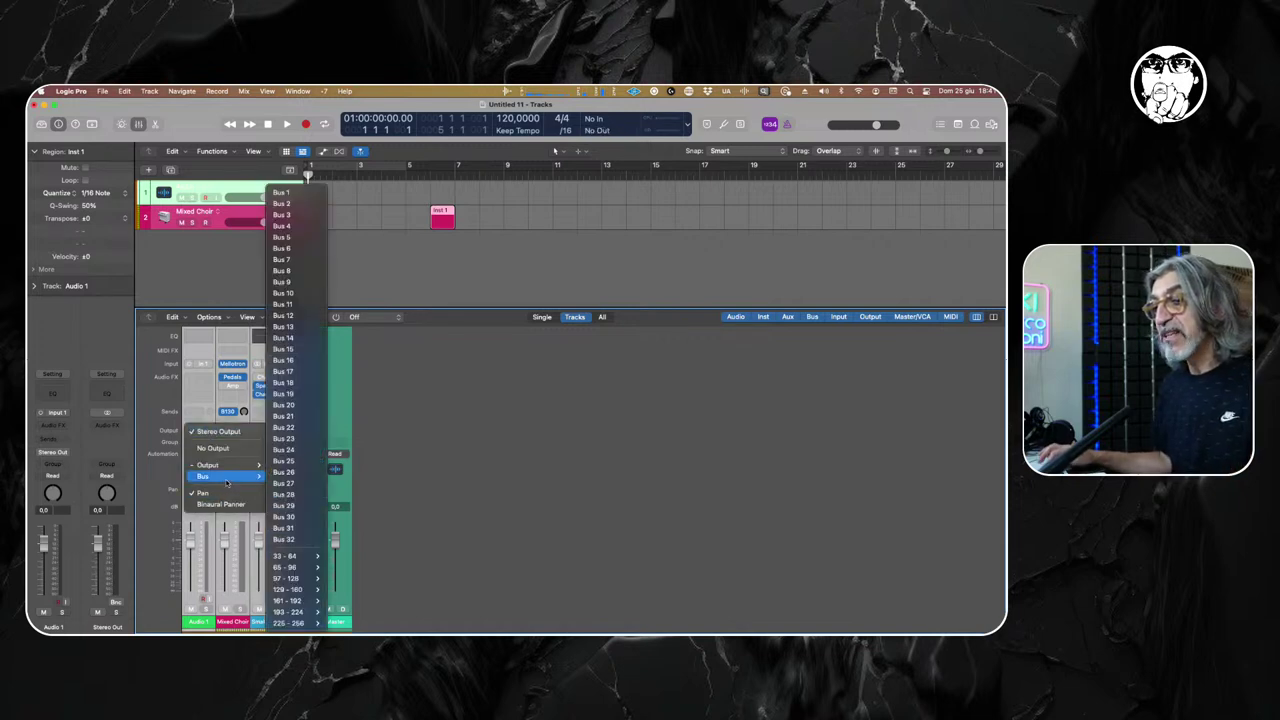
click(300, 293)
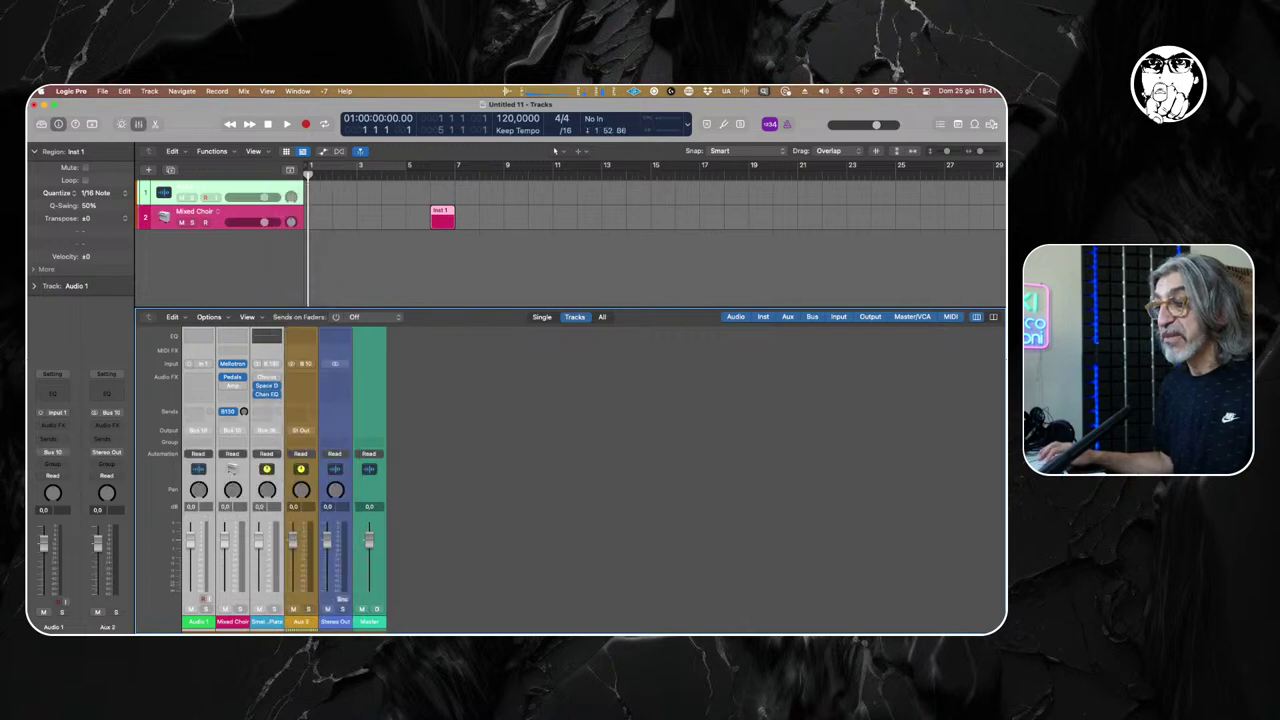
Rename the new aux channel strip fed by Bus 10 as PRE MASTER and leave it selected.
click(301, 622)
double_click(301, 622)
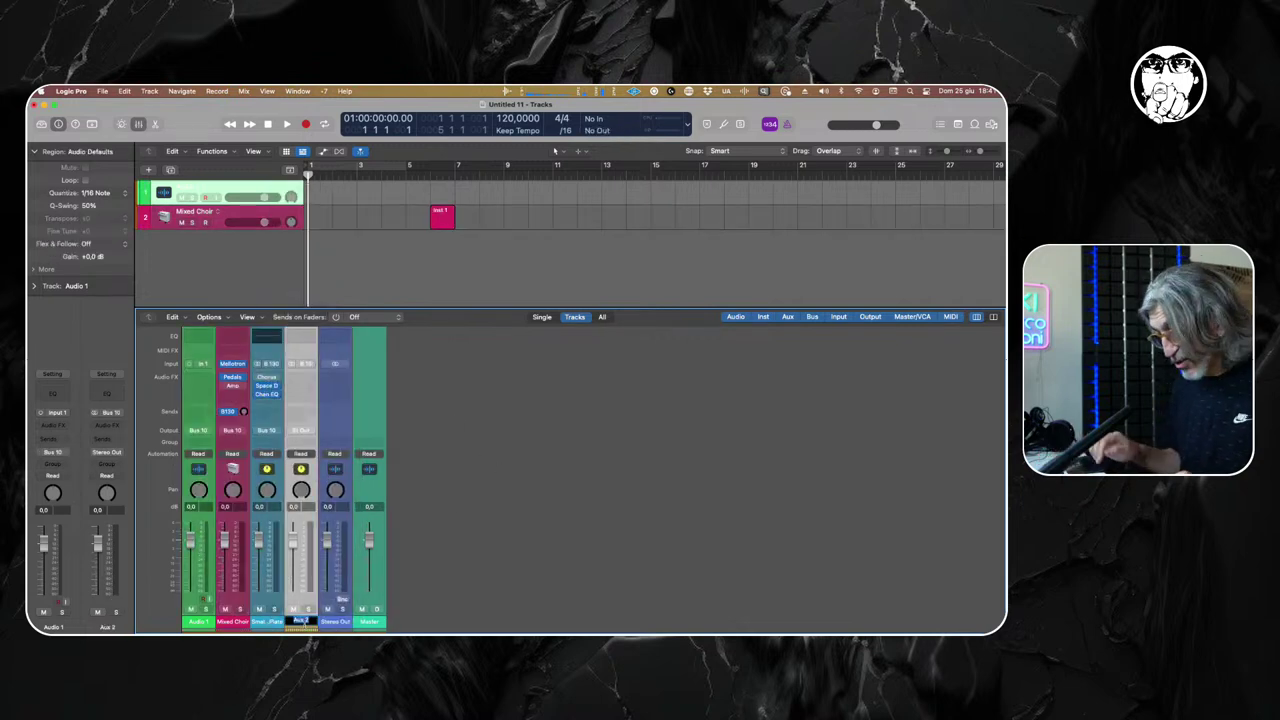
text(MASTER)
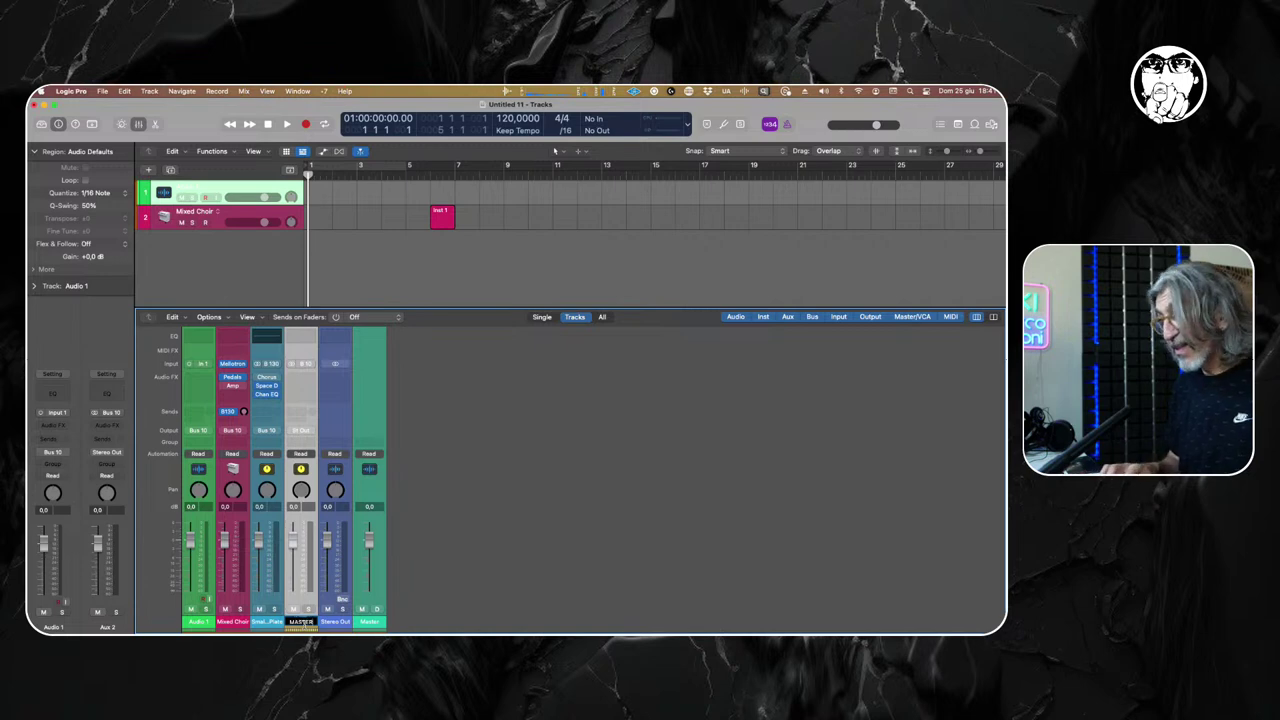
key(Return)
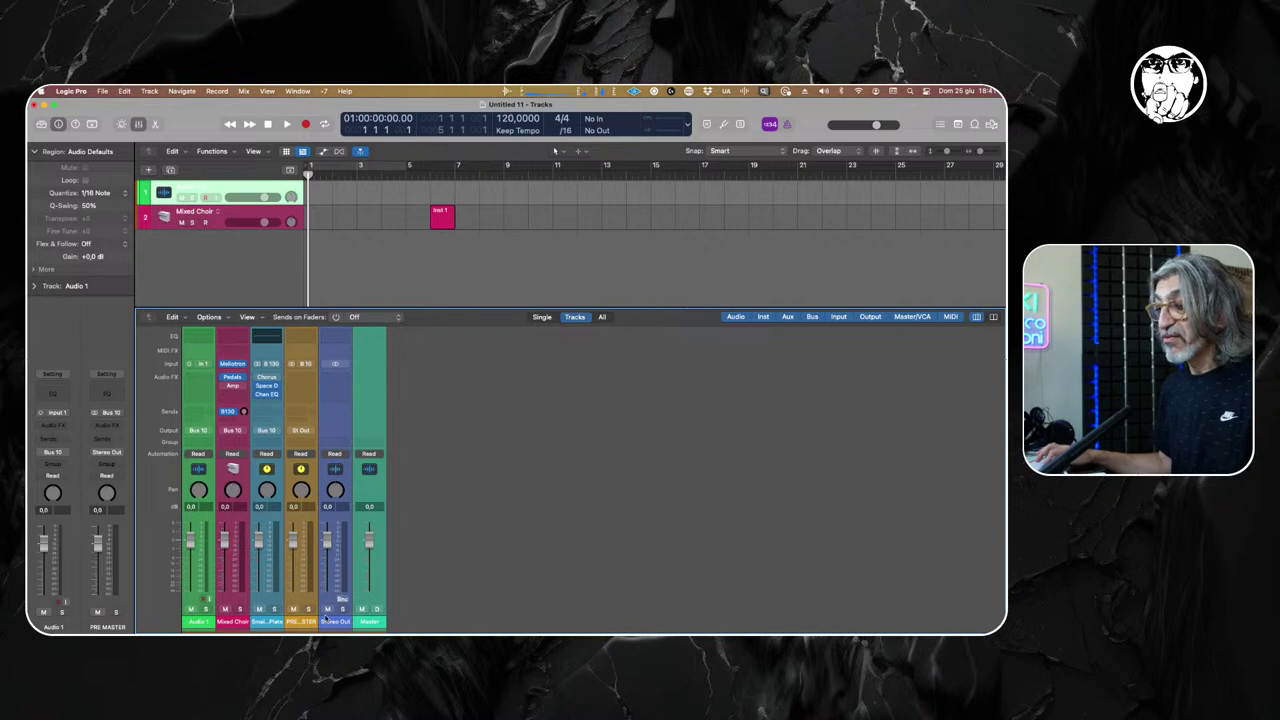
click(331, 622)
click(311, 622)
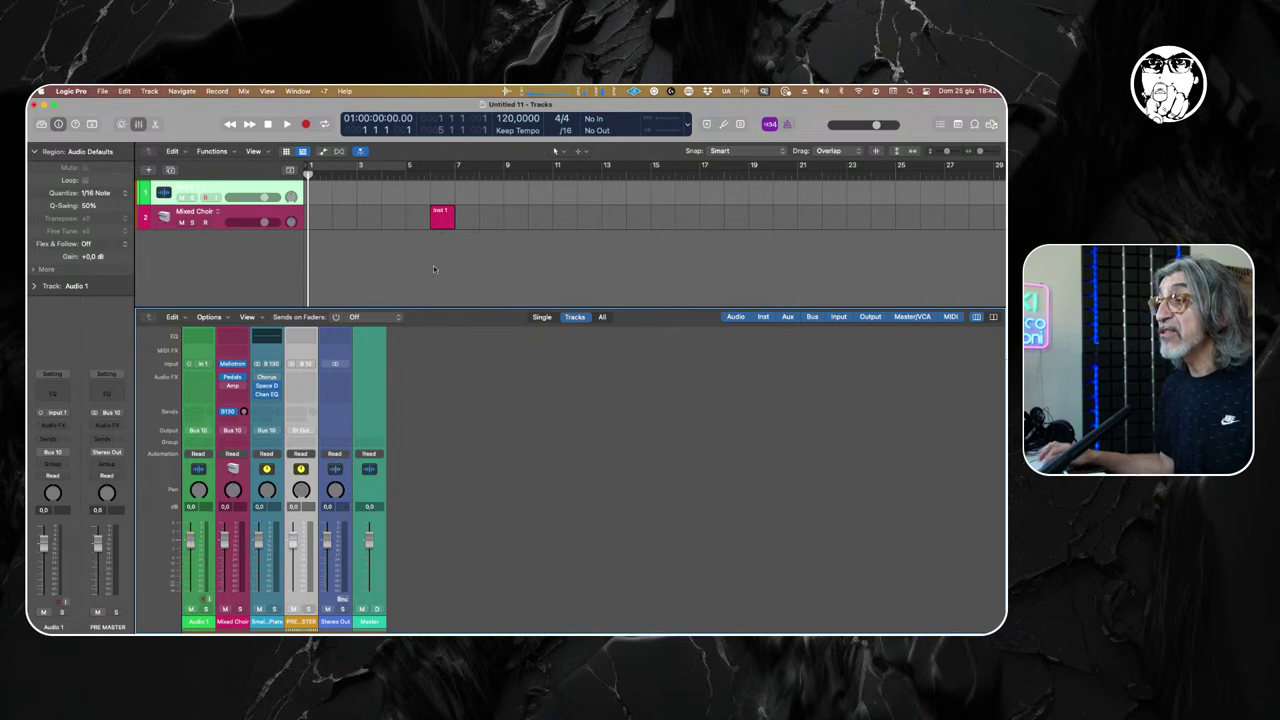
Hide the Mixer and show the global tracks, checking which global tracks are enabled.
key(x)
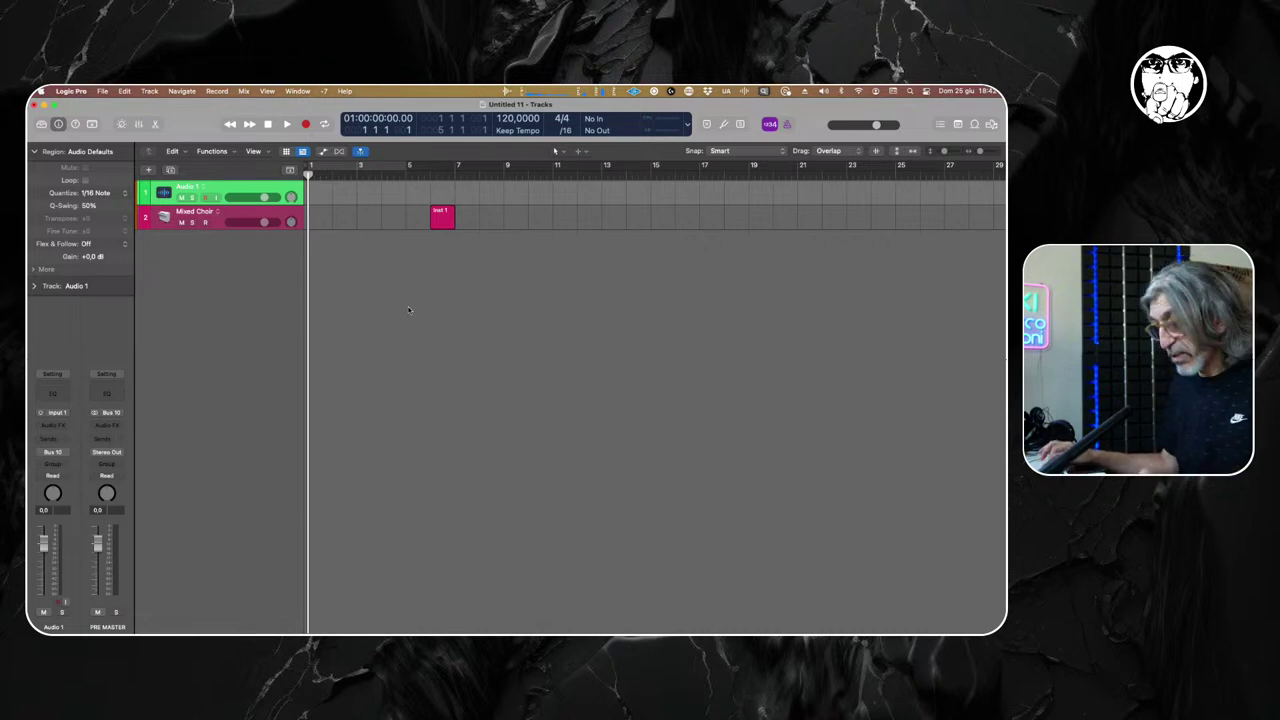
key(g)
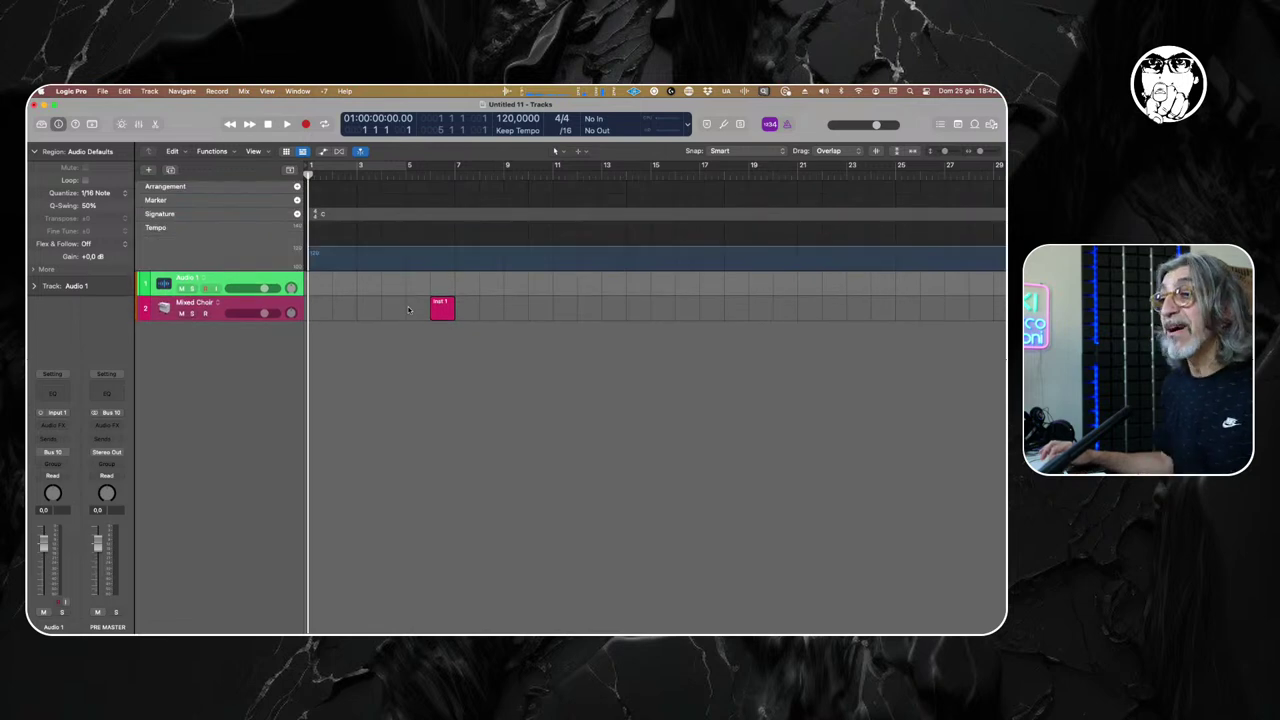
right_click(236, 247)
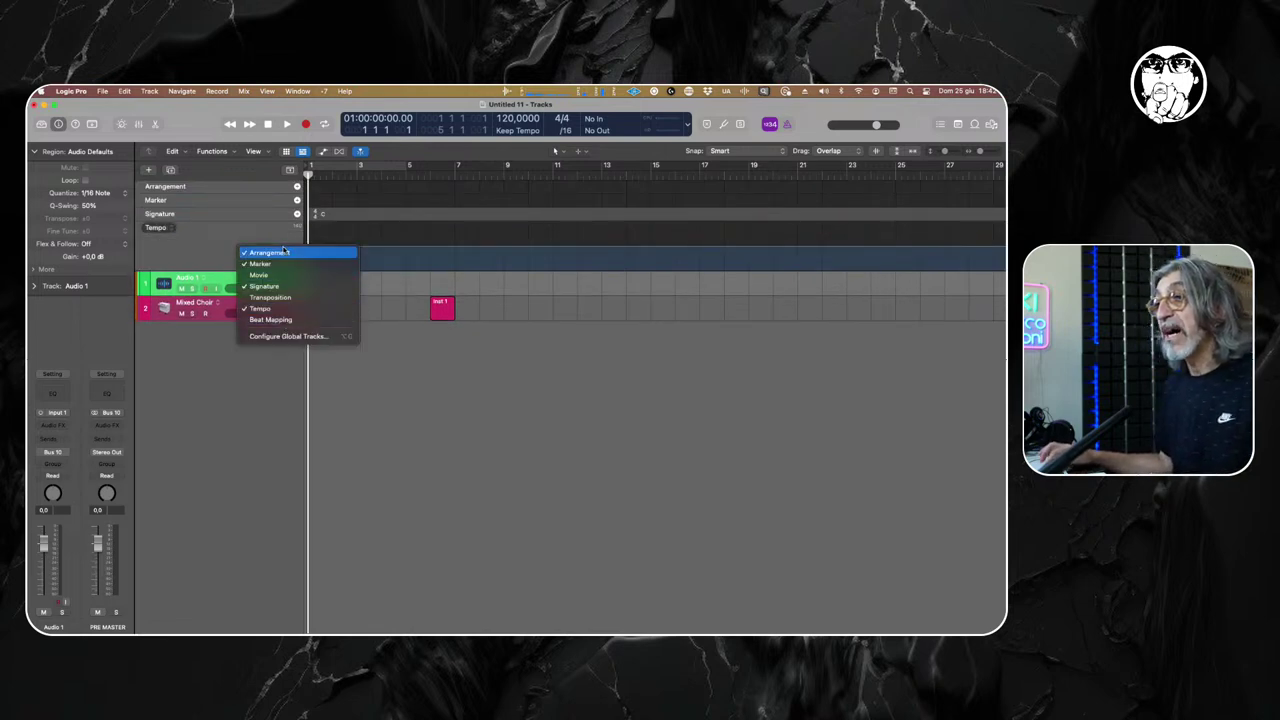
click(205, 241)
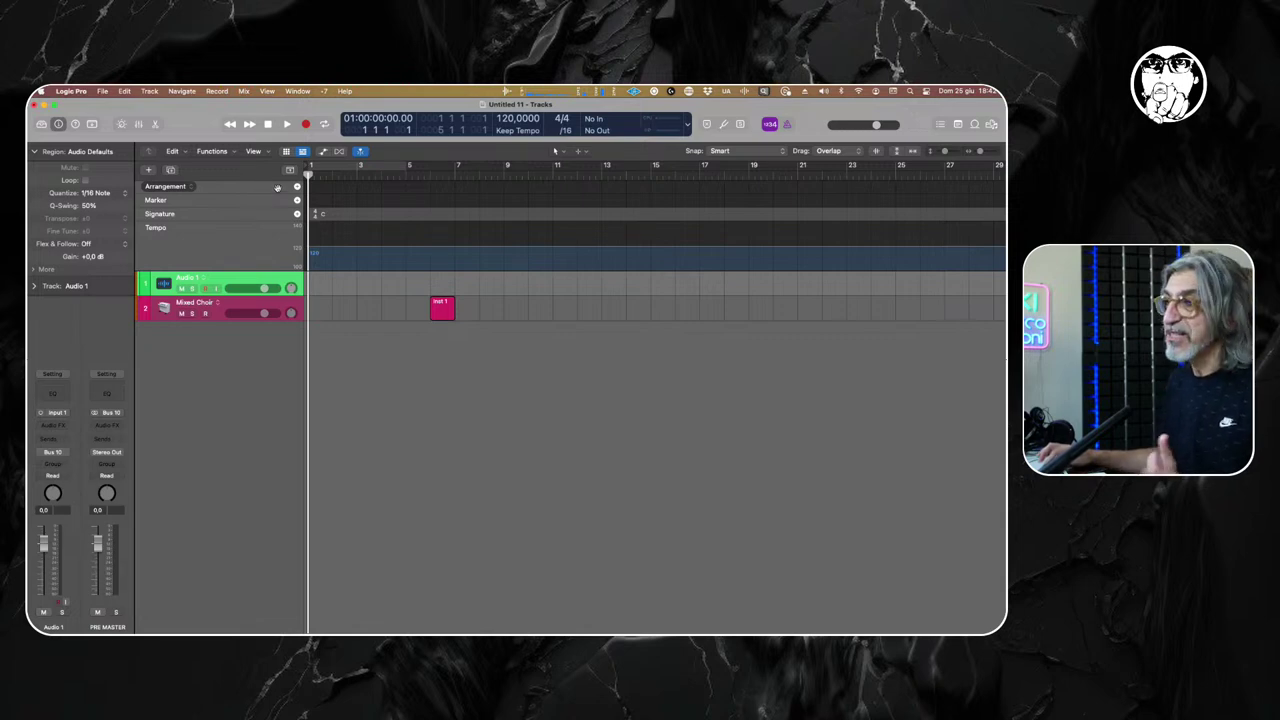
Add Intro, Verse, Chorus, Bridge and Outro arrangement markers in sequence from bar 1.
click(296, 187)
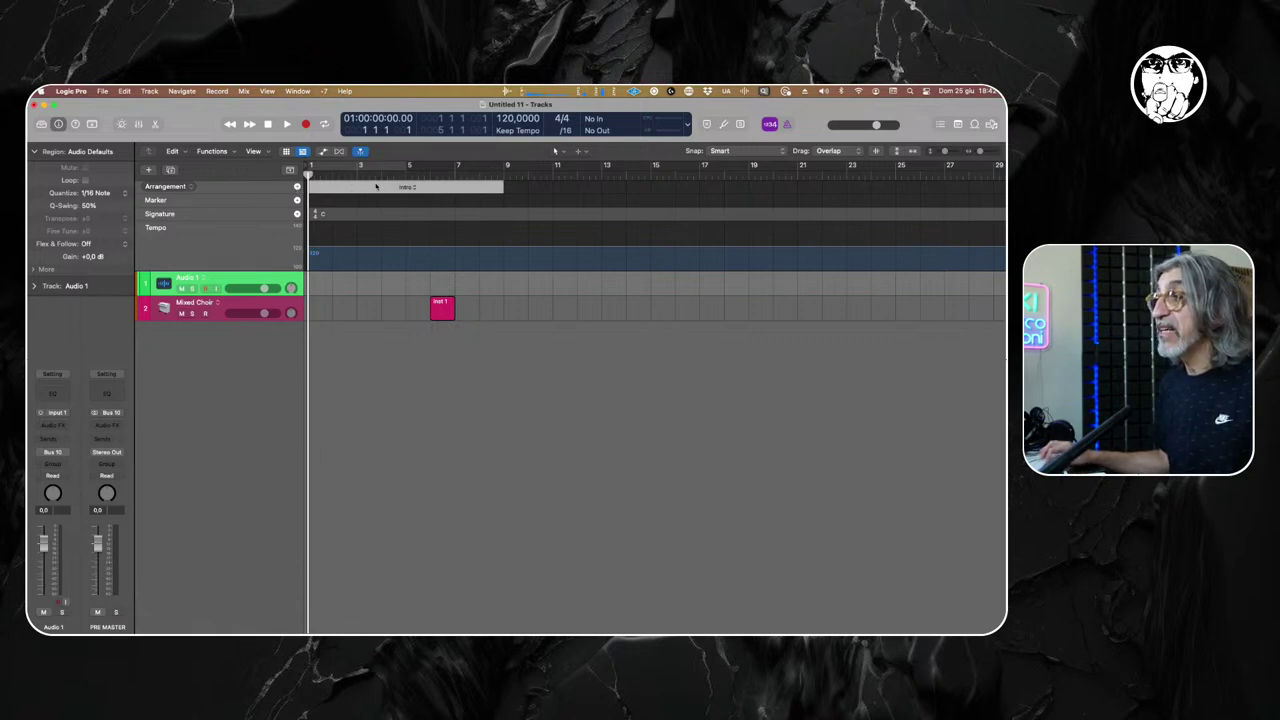
key(super+Left)
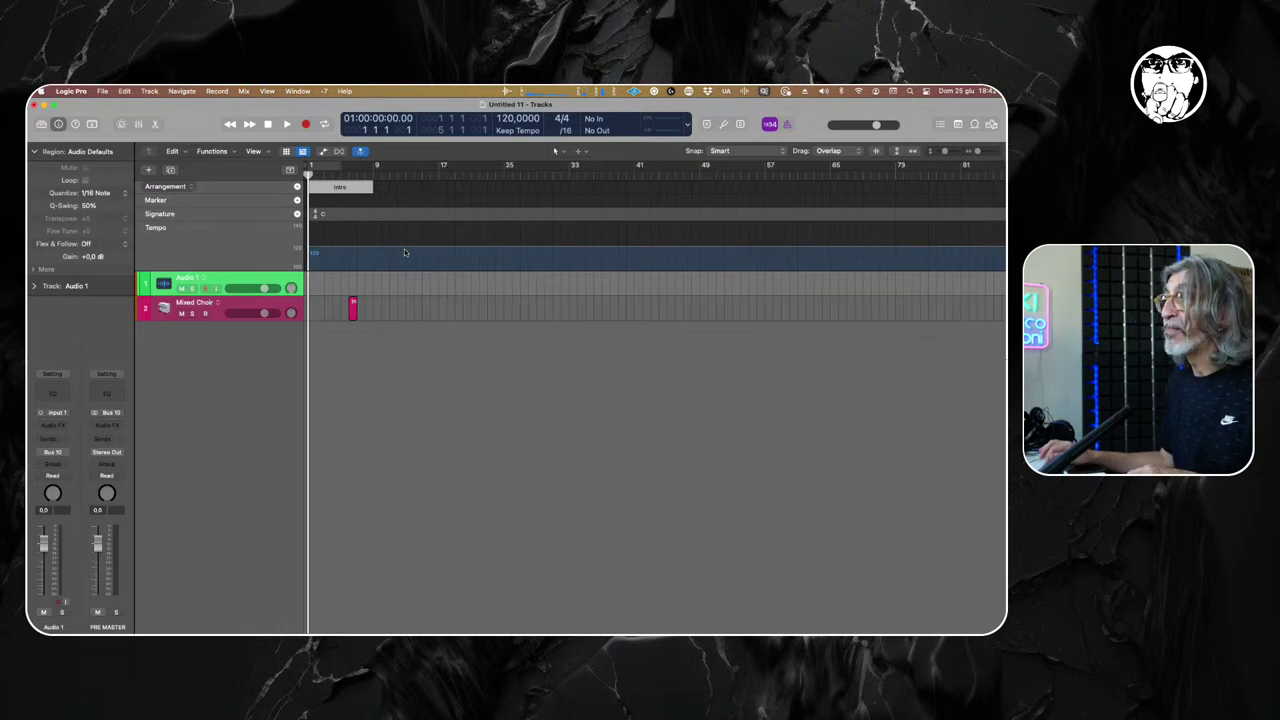
click(297, 187)
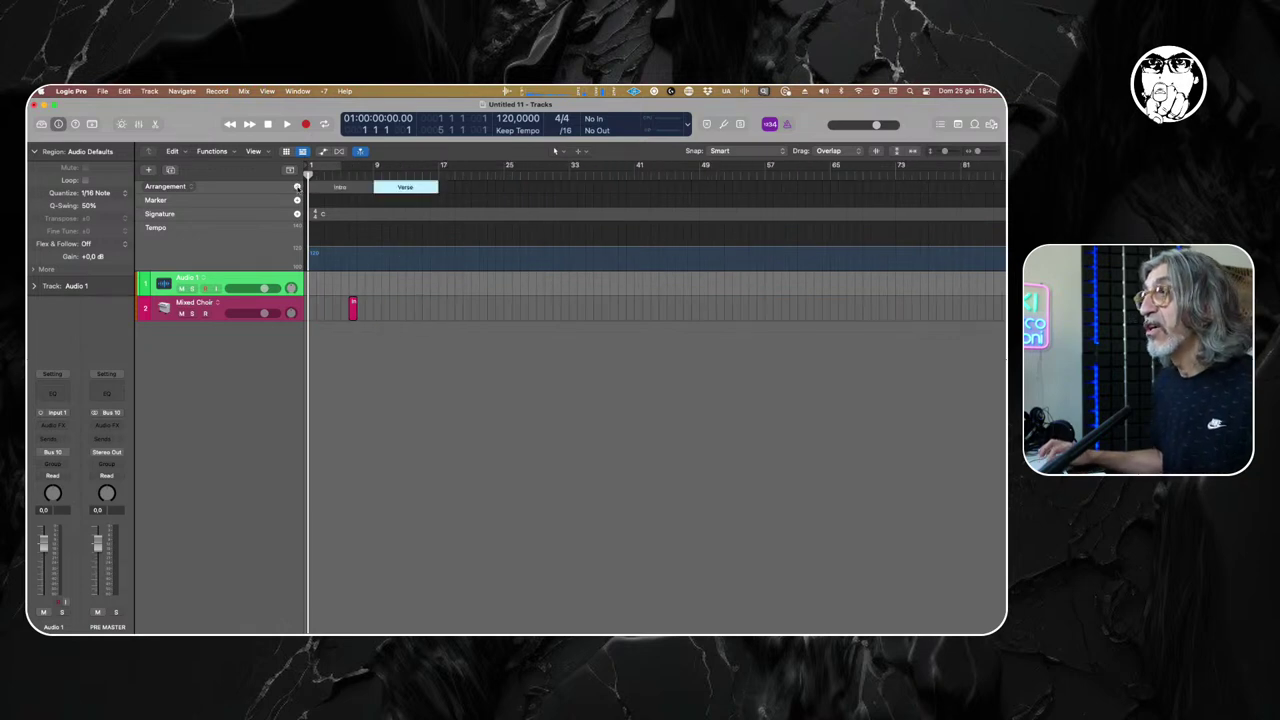
click(297, 187)
click(297, 187)
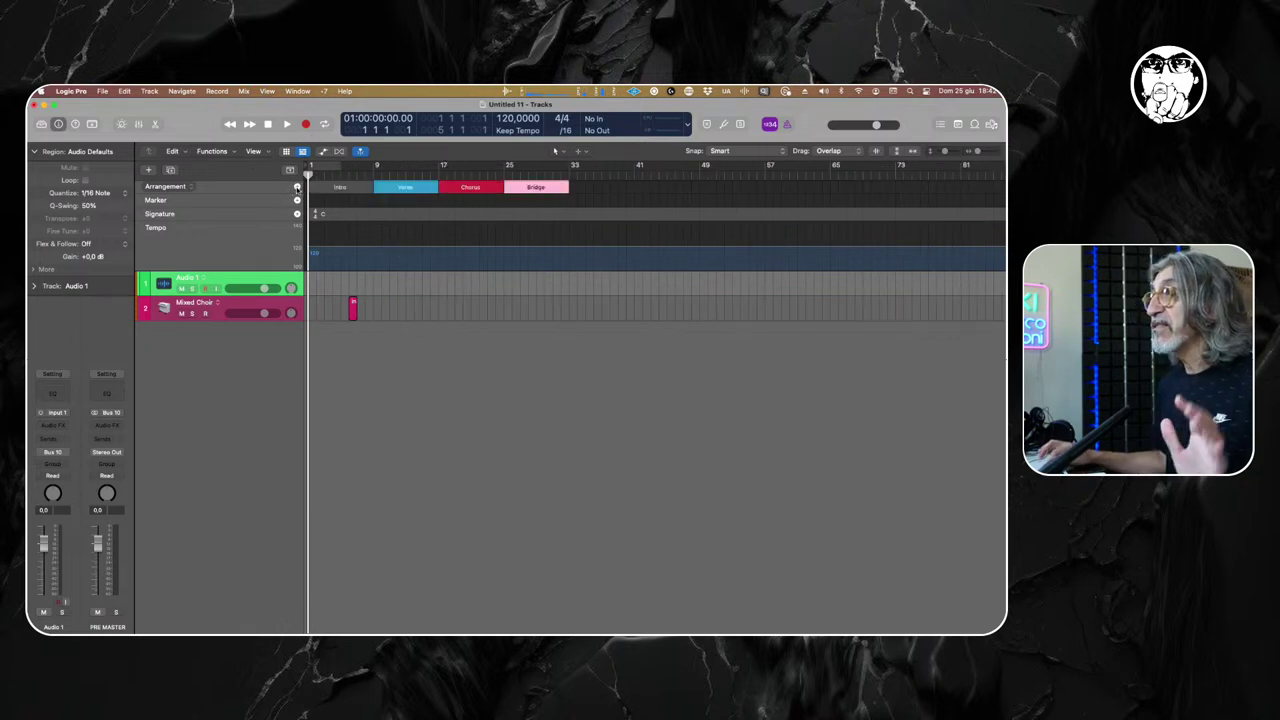
click(297, 187)
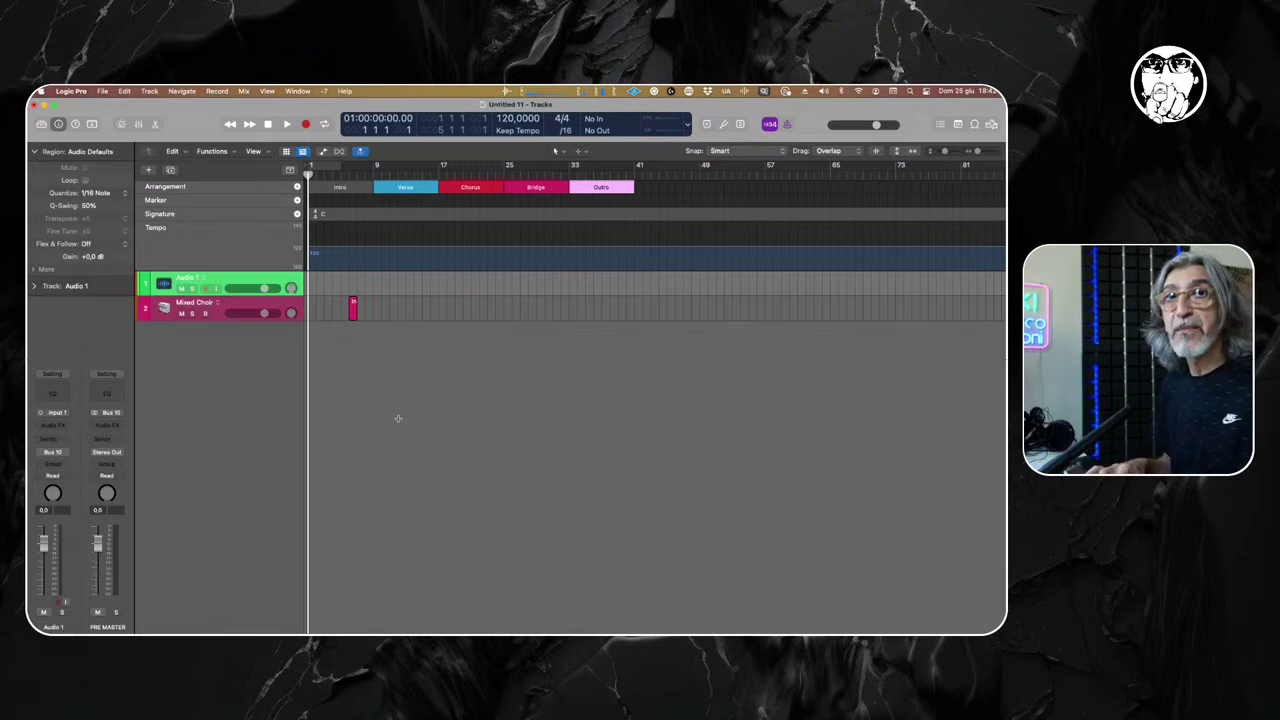
Add a SoCal Drummer track with regions for all arrangement sections, and replace its editor with the Mixer.
key(alt+super+u)
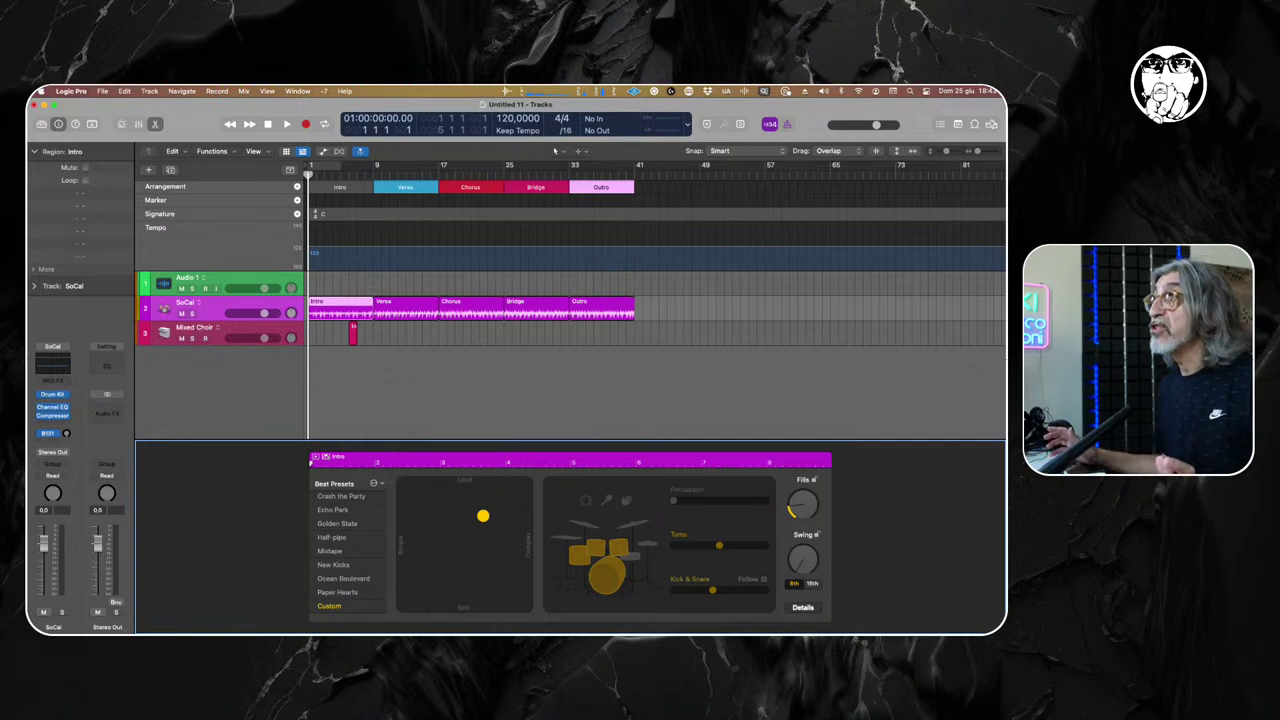
click(408, 361)
key(x)
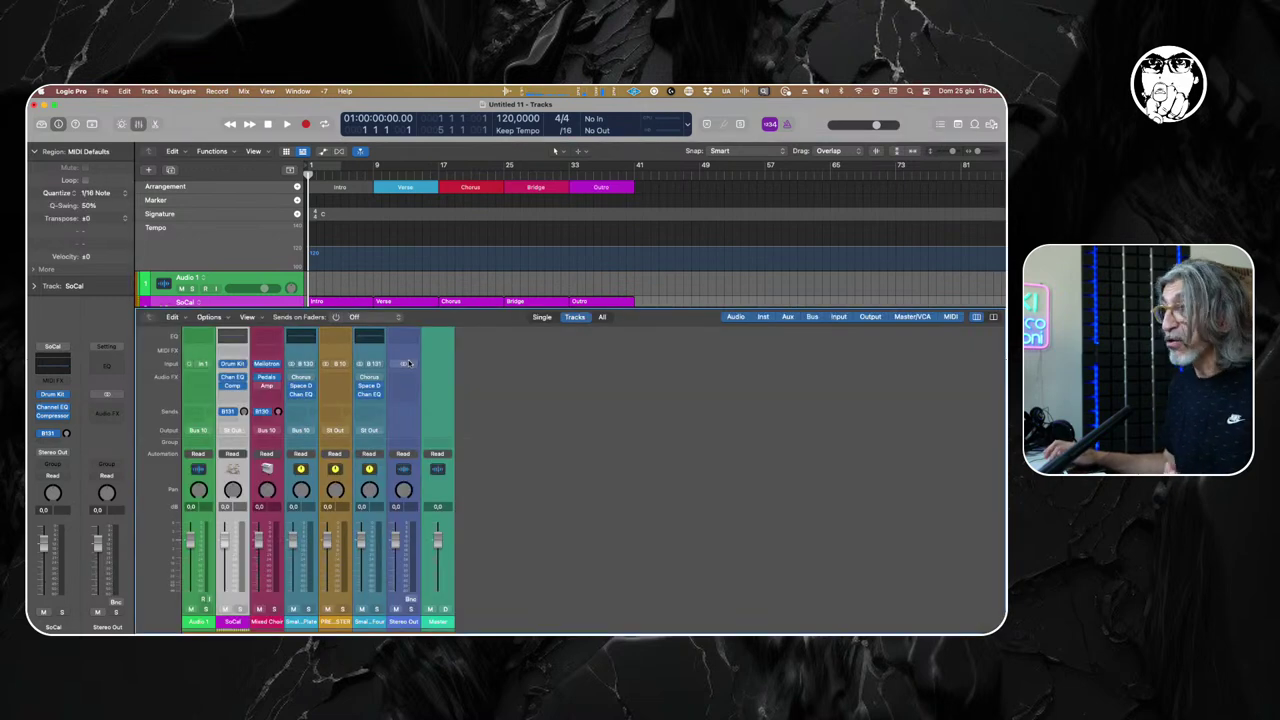
Inspect the Mixer's Master channel strip, and return to the tracks area with the SoCal track selected.
key(x)
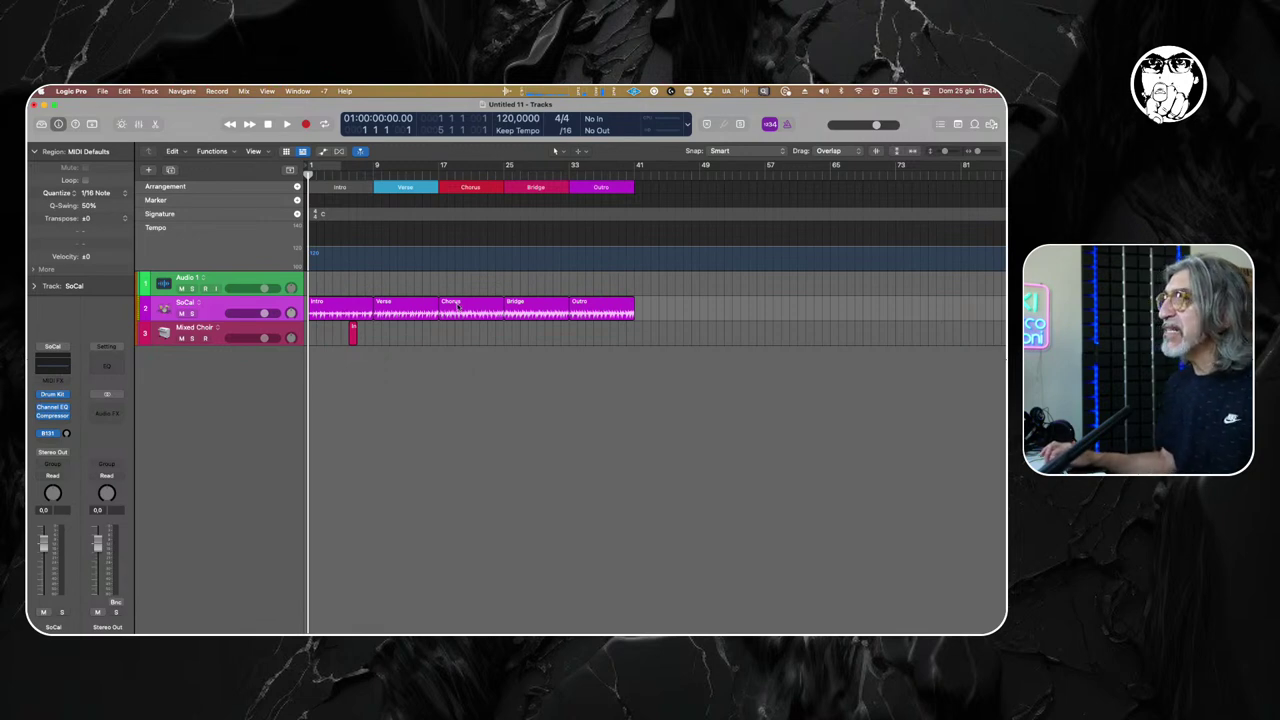
key(x)
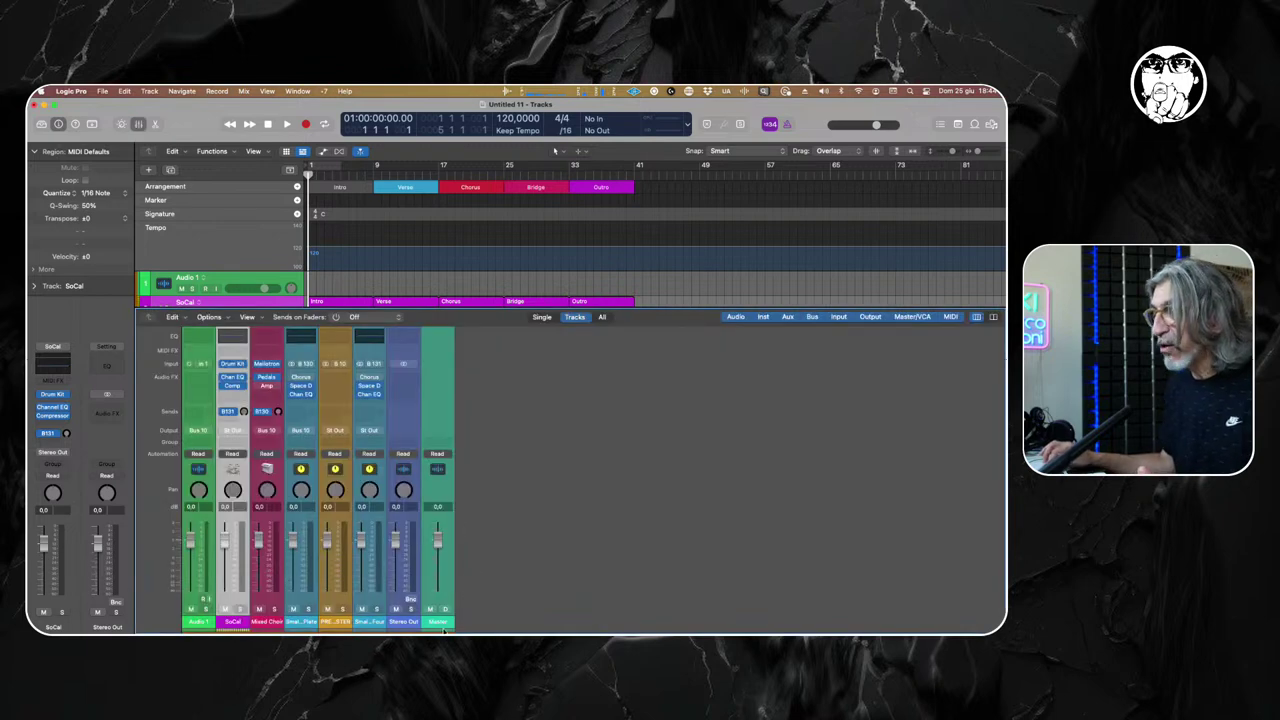
click(441, 623)
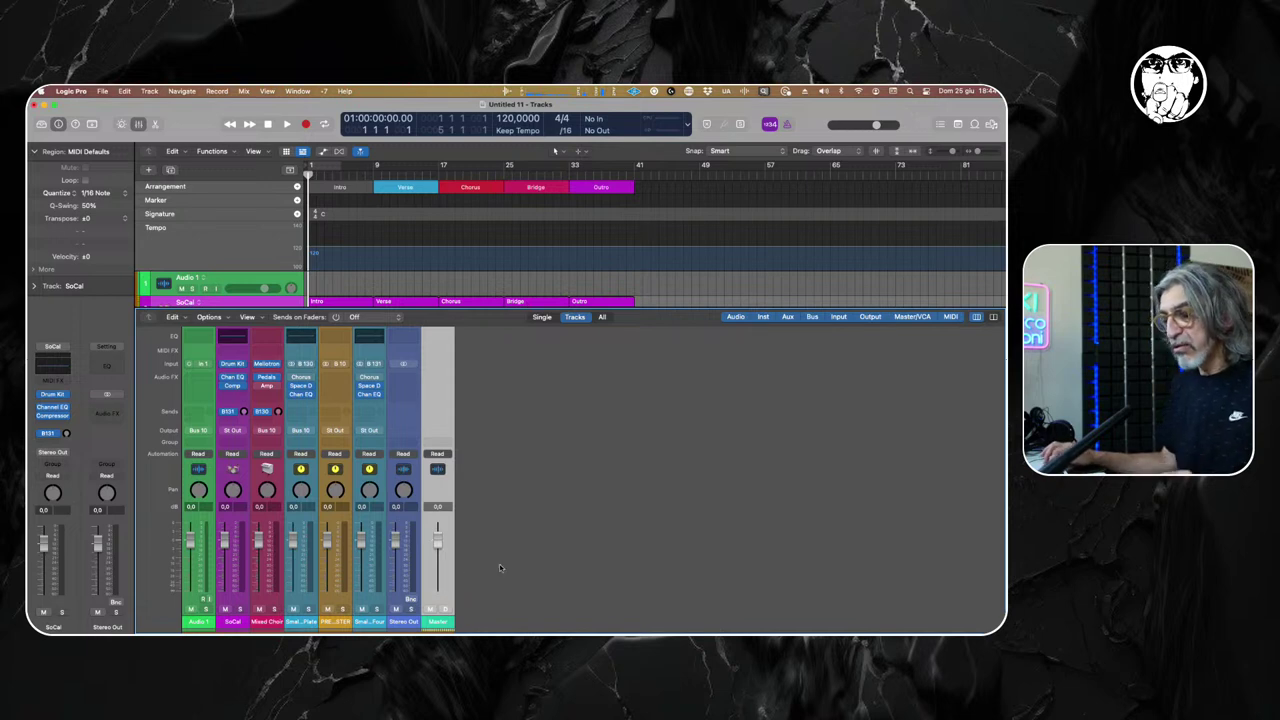
key(x)
click(212, 311)
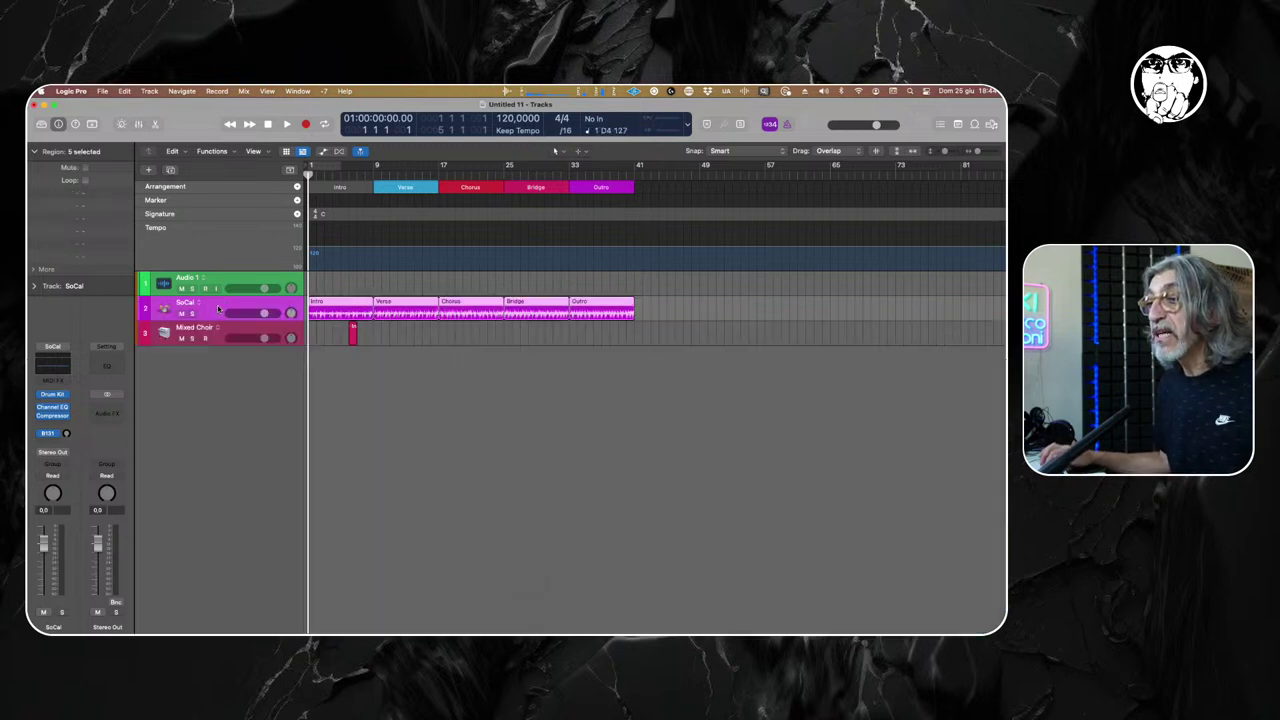
Try duplicating the Mixed Choir track with its settings only, compare both tracks, and delete the duplicate.
click(230, 334)
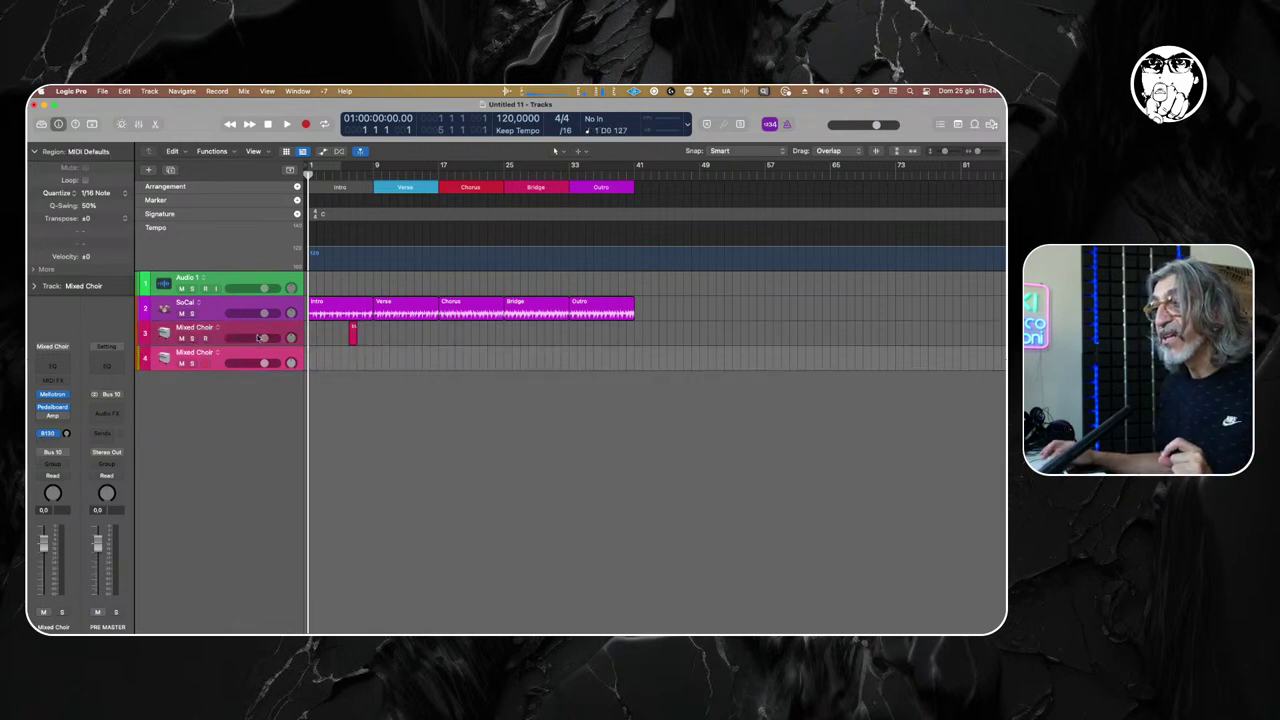
click(236, 330)
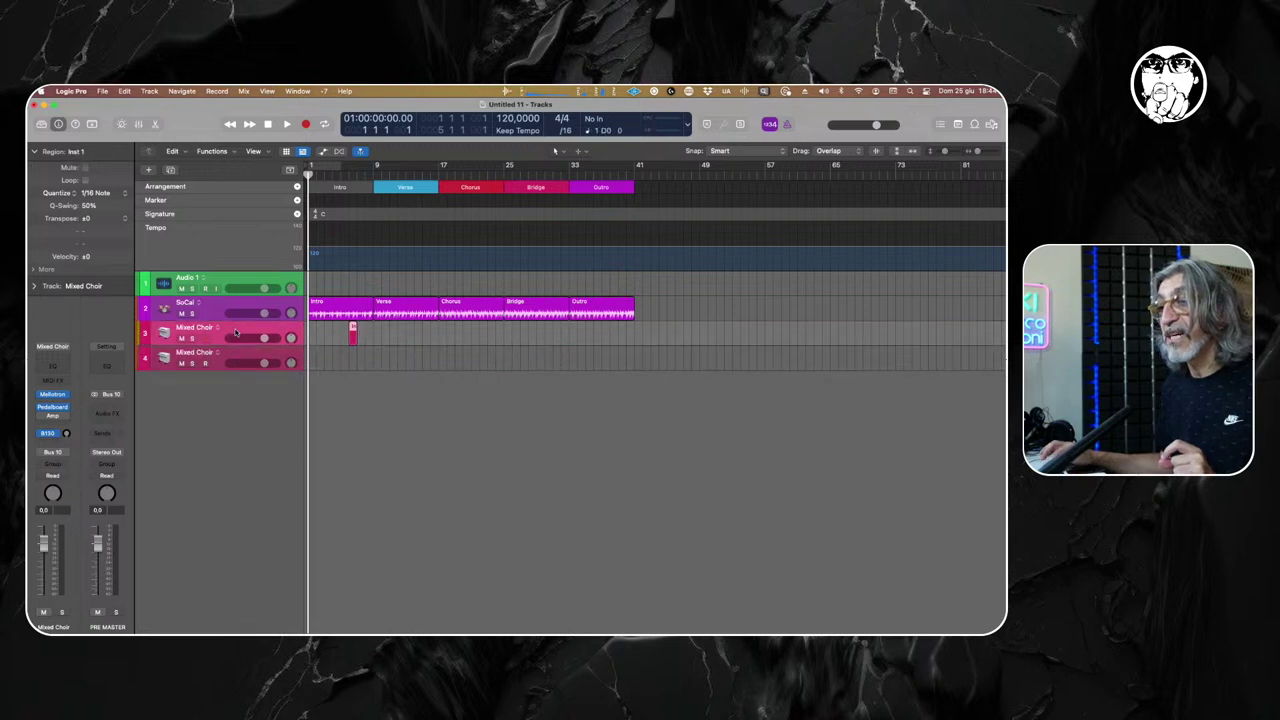
click(236, 354)
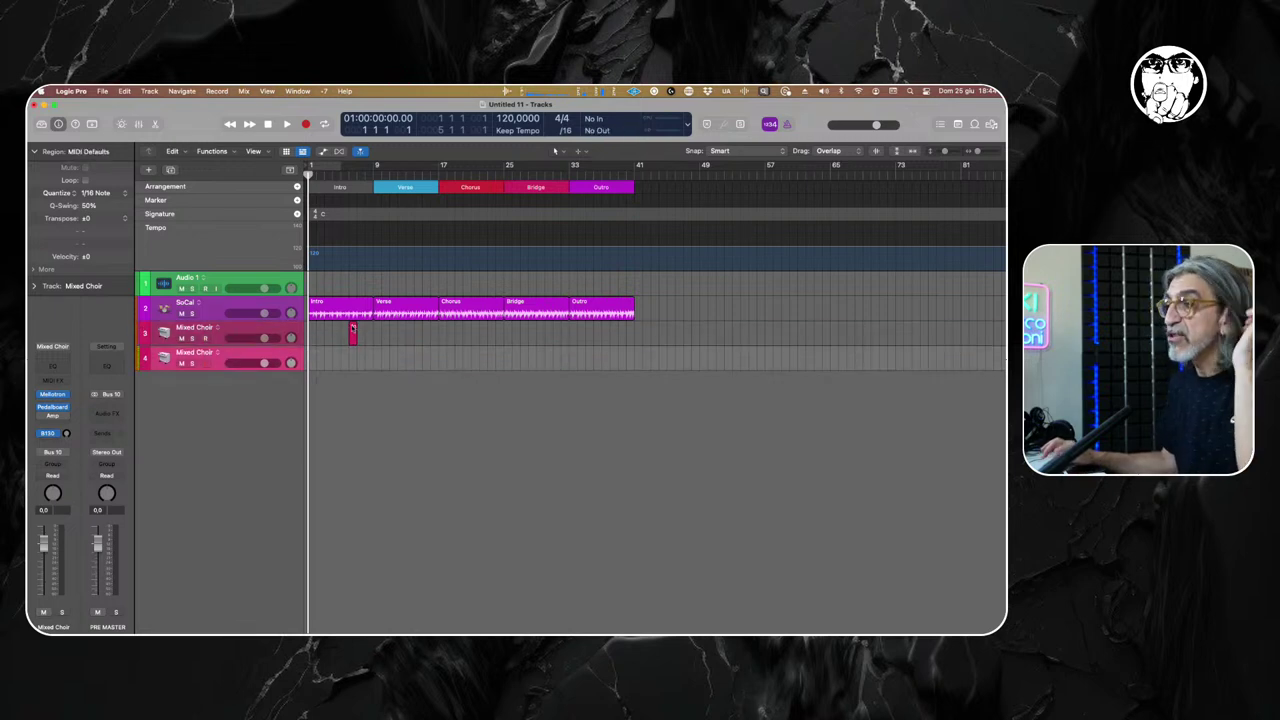
click(240, 331)
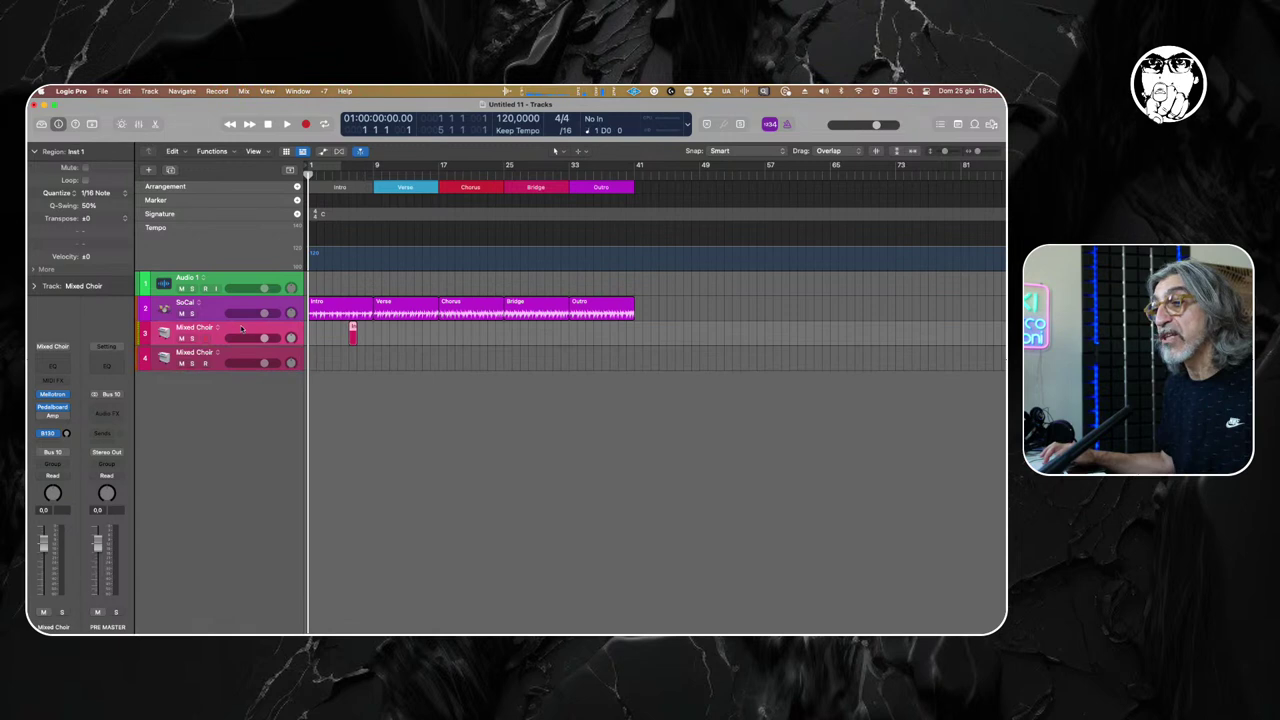
click(238, 353)
key(super+BackSpace)
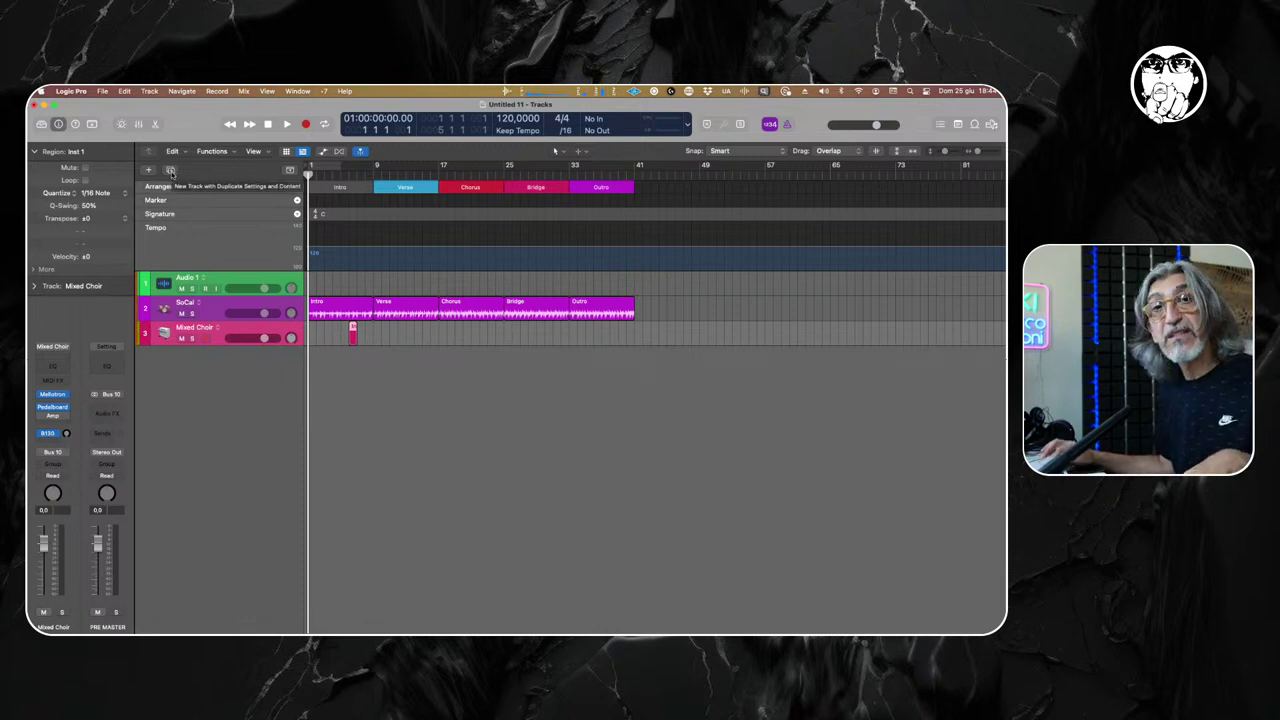
Duplicate the Mixed Choir track with its settings and content, and check the channel strips in the Mixer.
alt+click(171, 172)
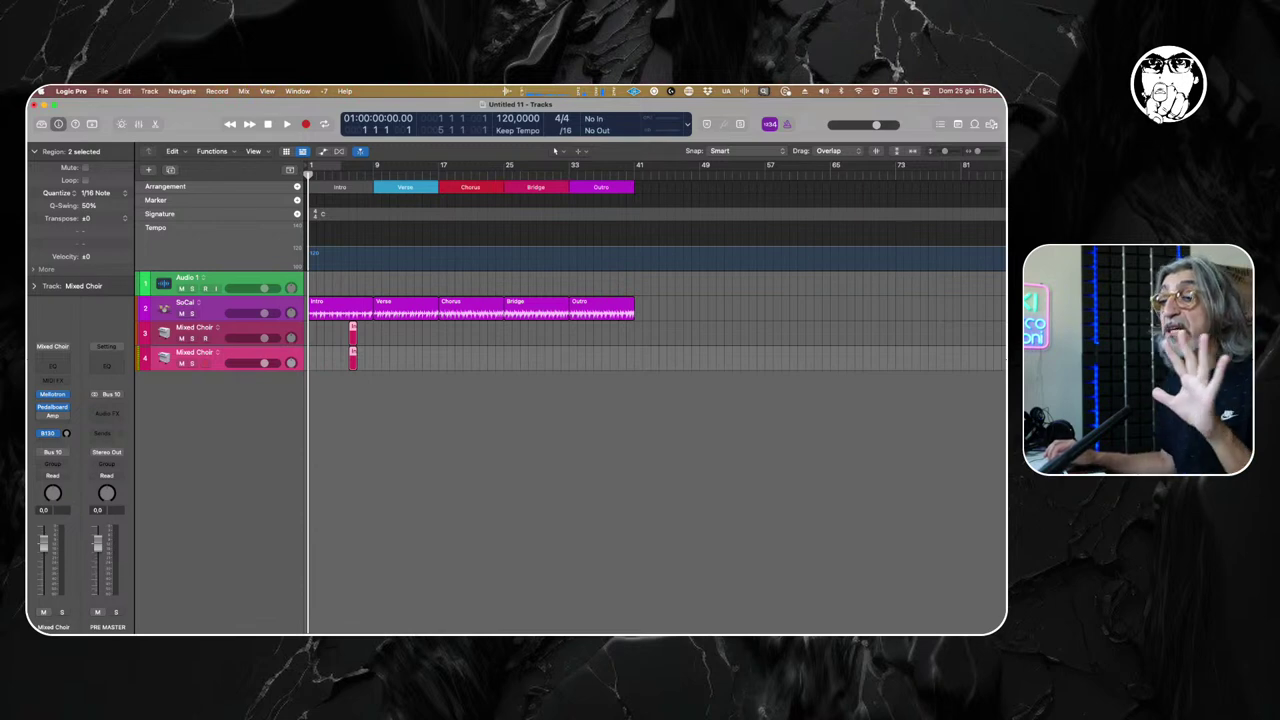
click(233, 284)
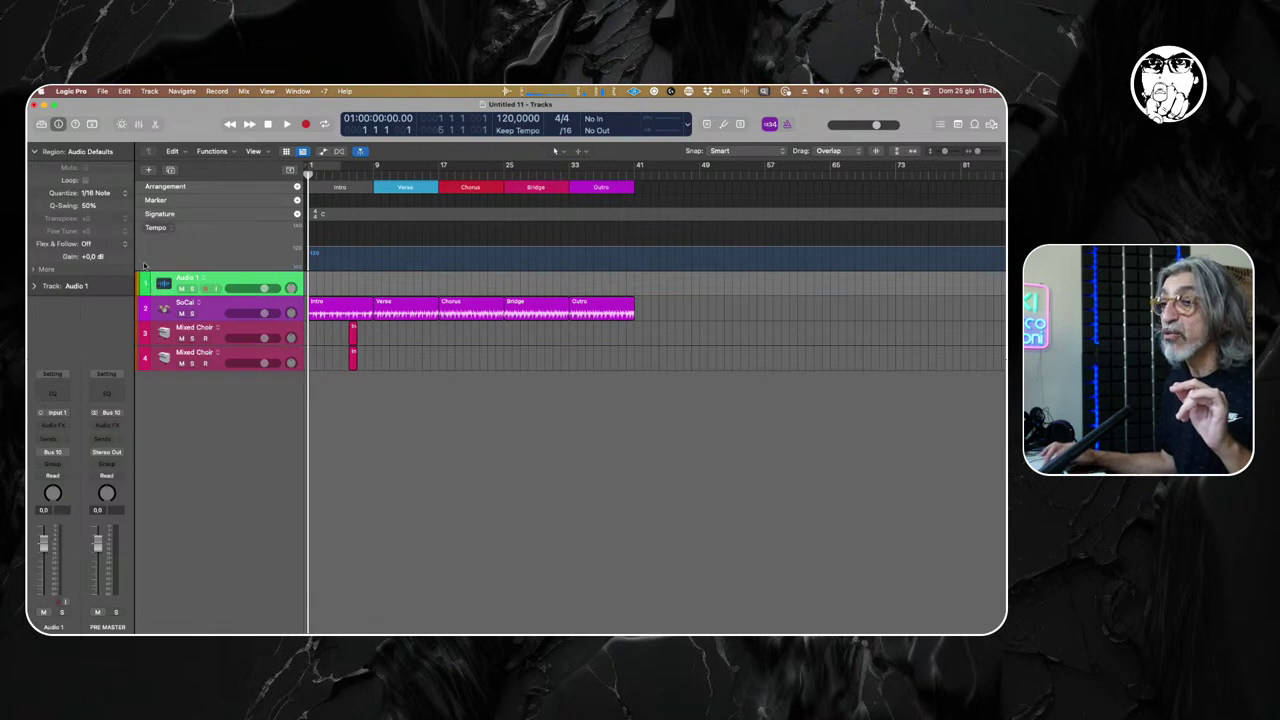
key(x)
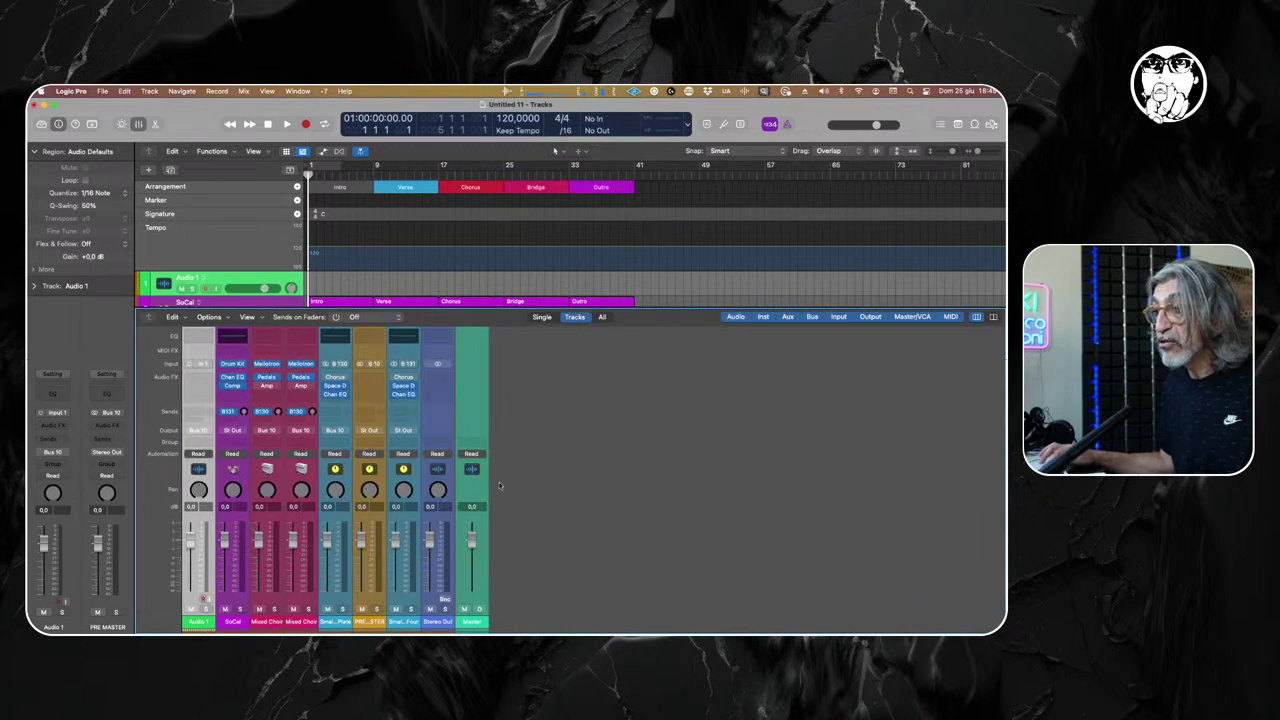
key(x)
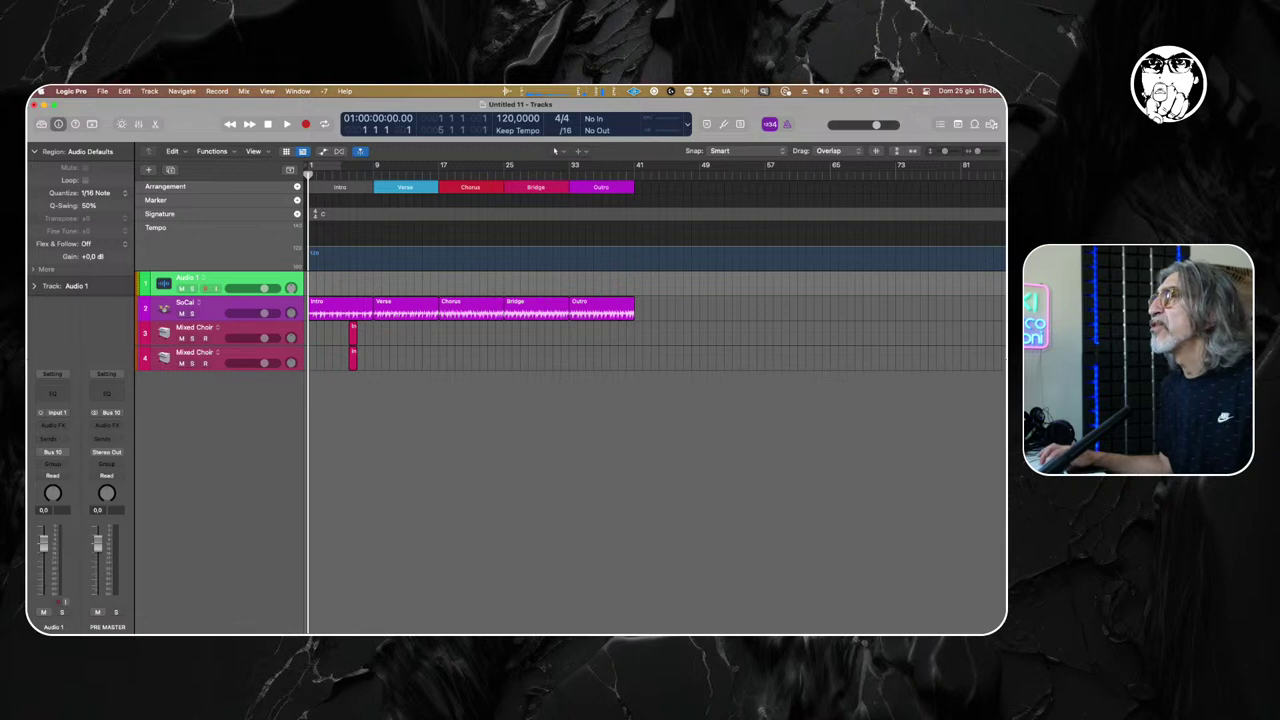
Create a track for the PRE MASTER channel strip from the Mixer, and return to the tracks area.
click(233, 352)
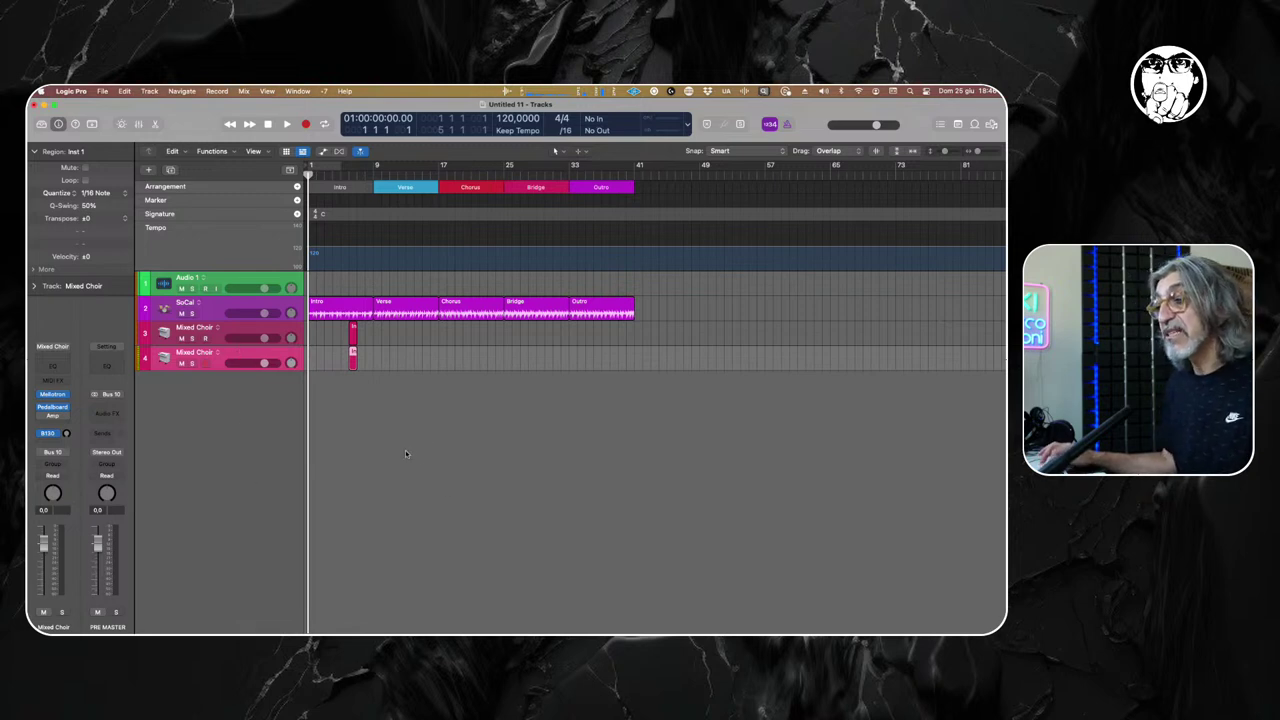
key(x)
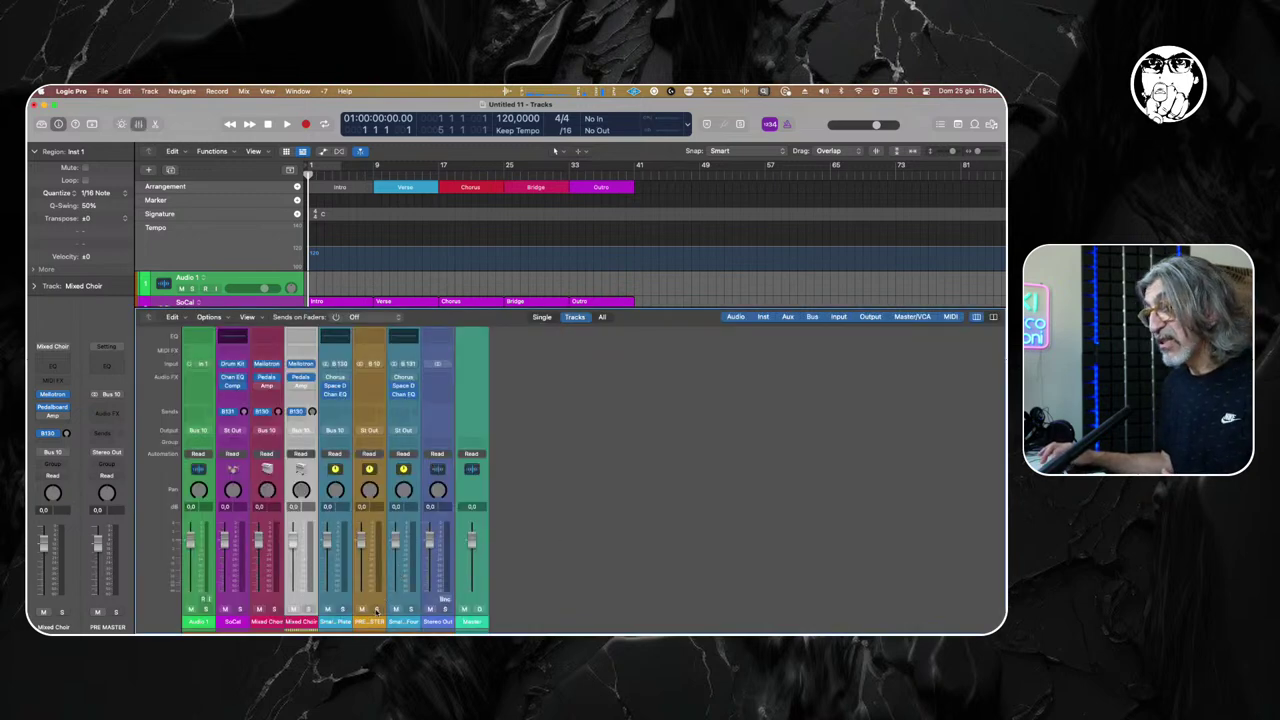
click(376, 605)
right_click(372, 512)
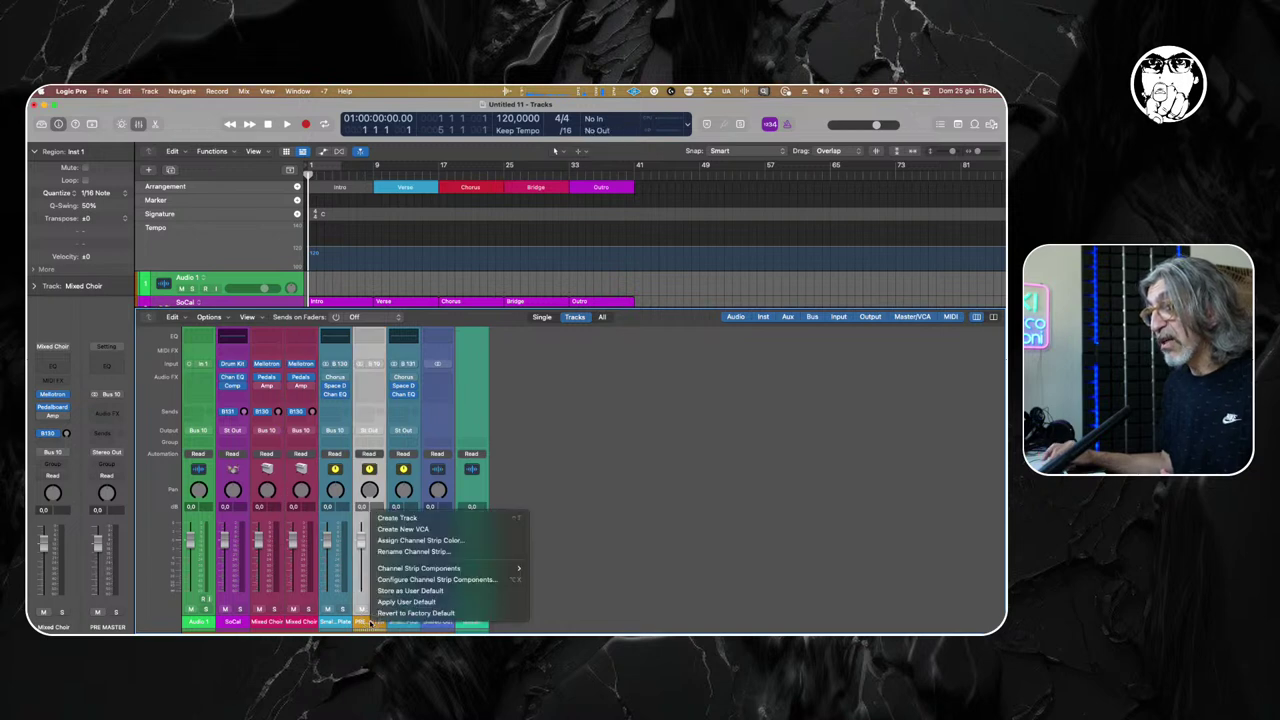
click(420, 518)
key(x)
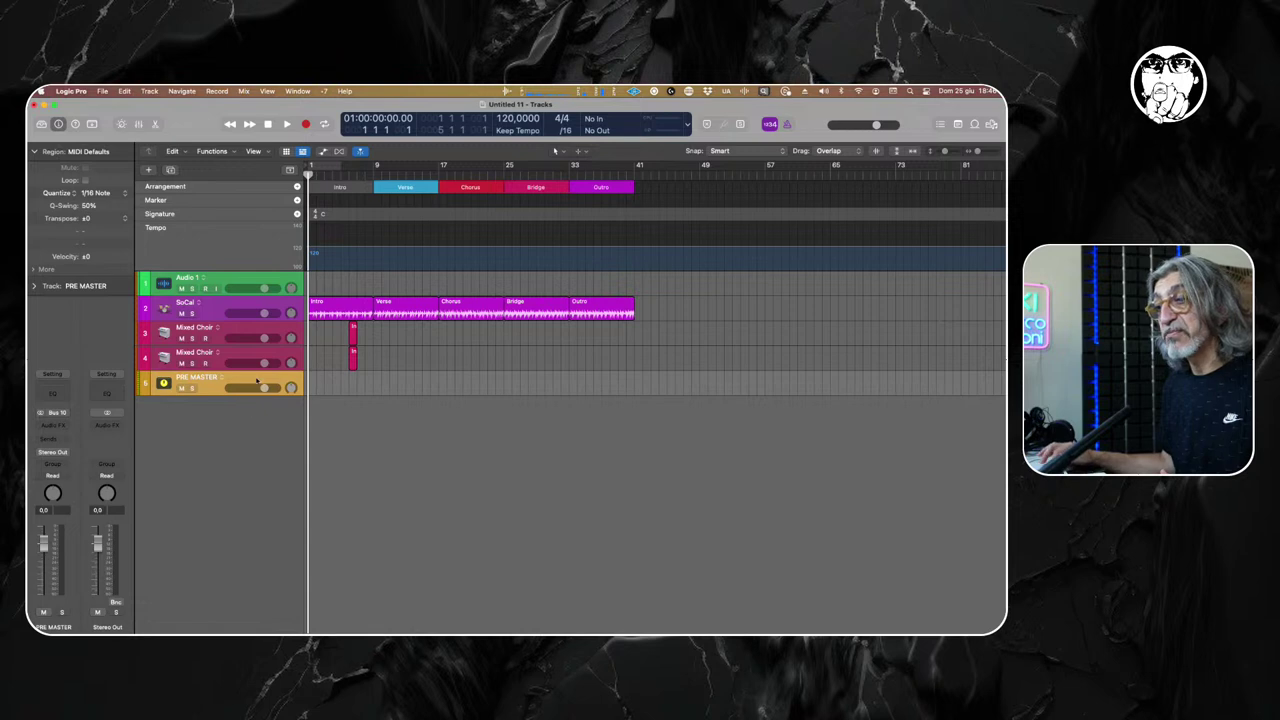
Move the PRE MASTER track between SoCal and the Mixed Choir tracks, and check the channel strip order in the Mixer.
drag(257, 380, 252, 335)
key(x)
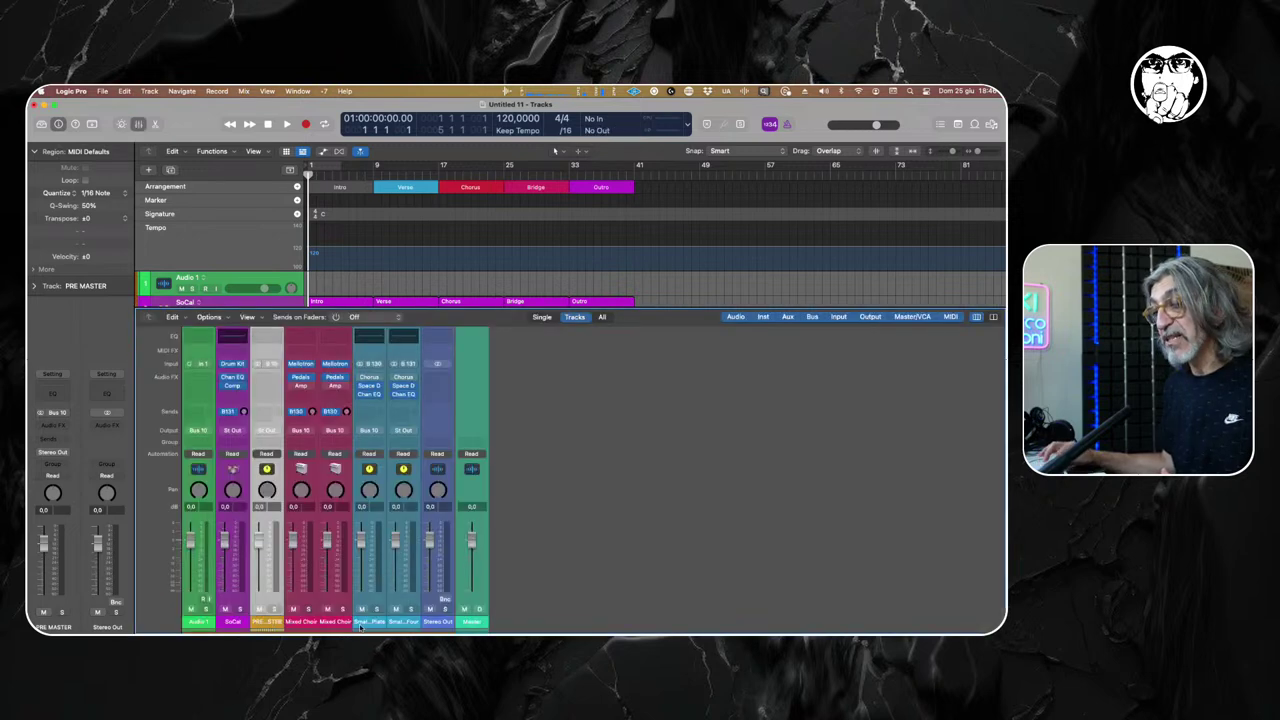
key(x)
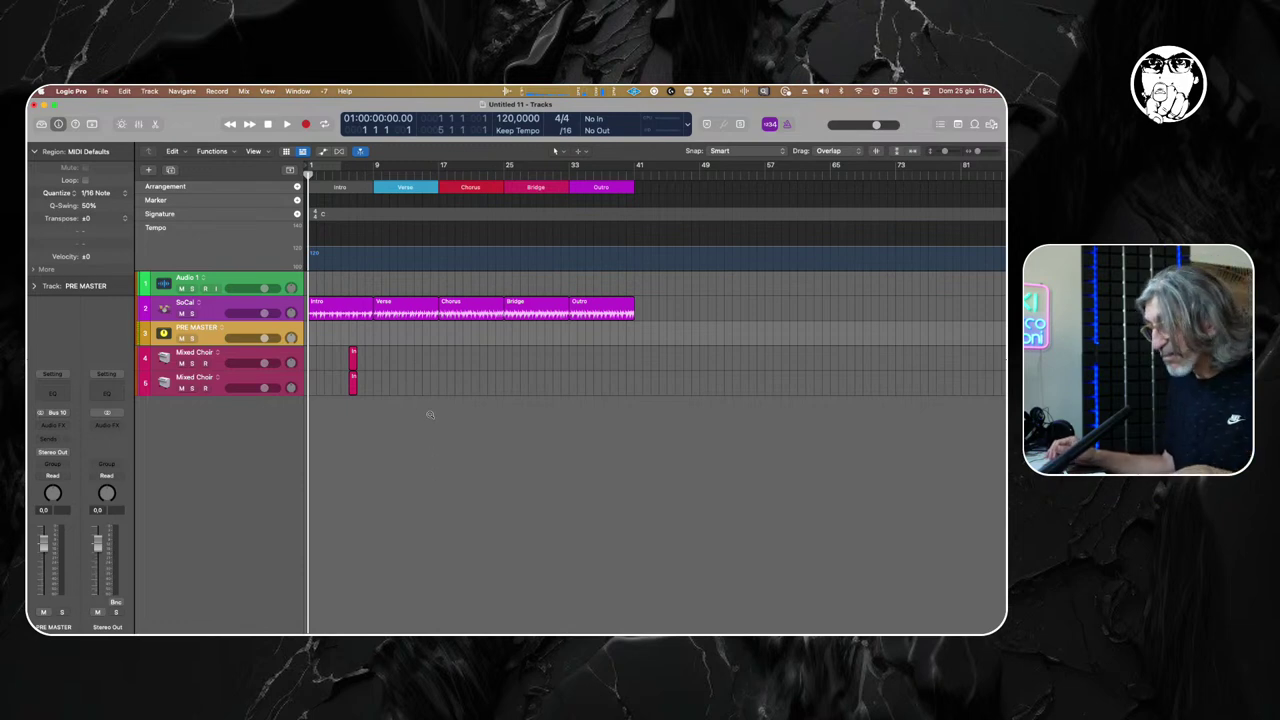
Search the key commands for GAIN, review the matching commands, and close the key commands window.
key(alt+k)
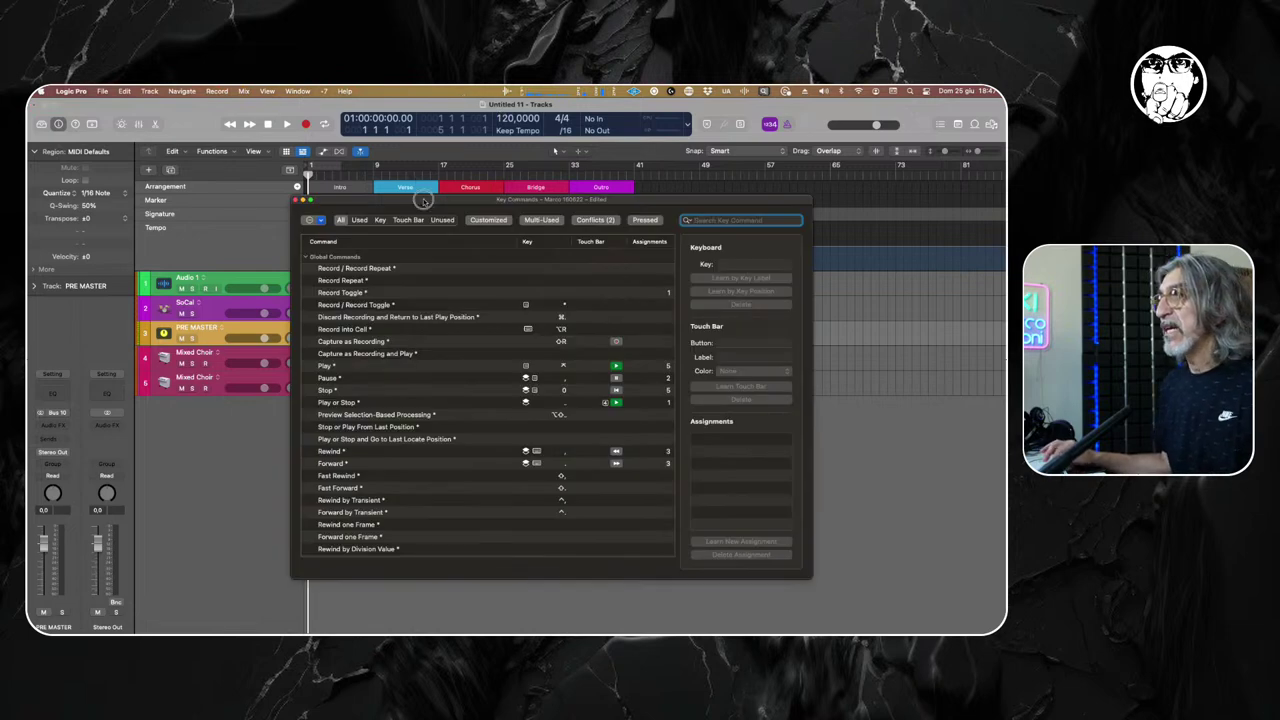
drag(425, 199, 383, 187)
text(GAIN)
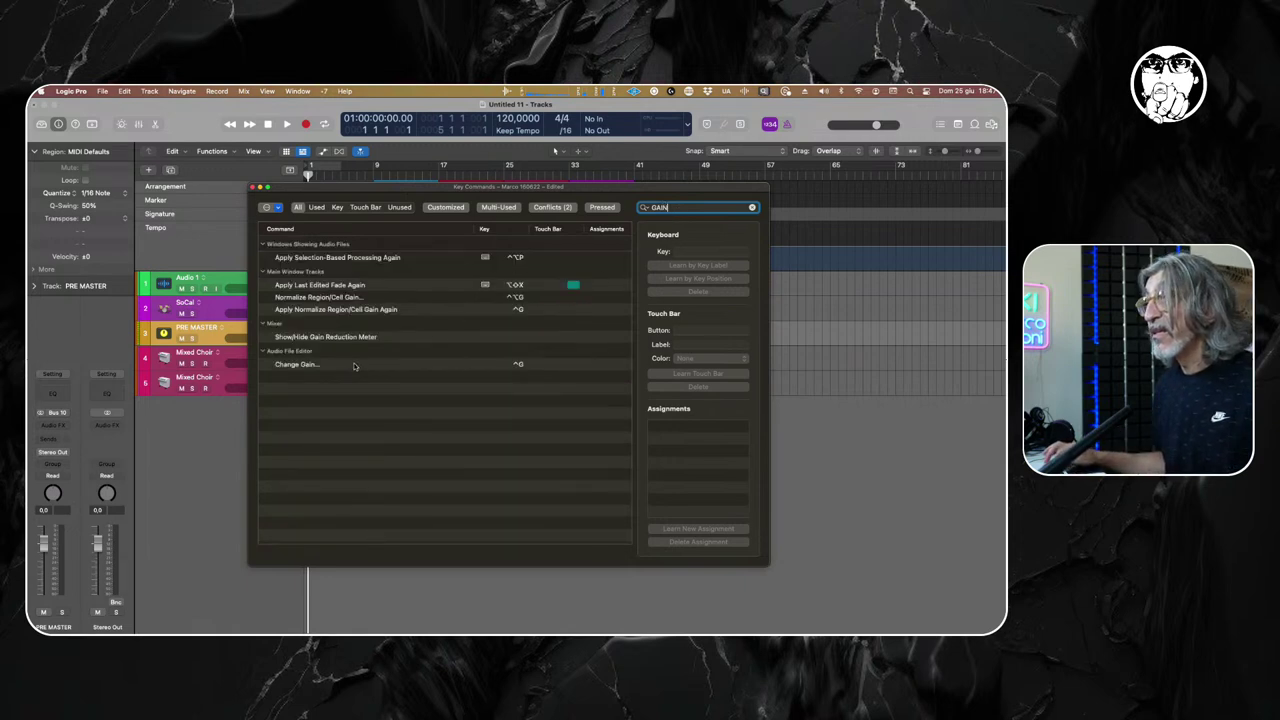
click(252, 187)
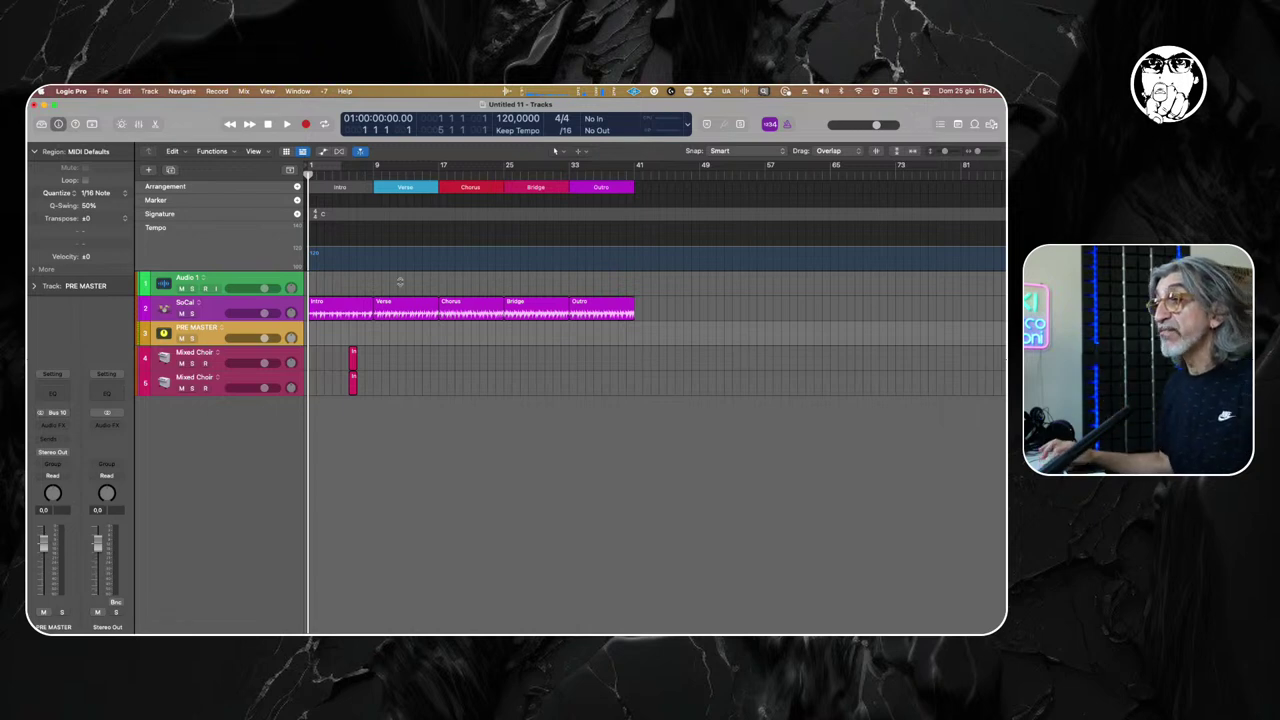
Add the Apple Loop 12-8 Acoustic Strum 01 on a new track at bar 17, and open its region for editing.
click(974, 124)
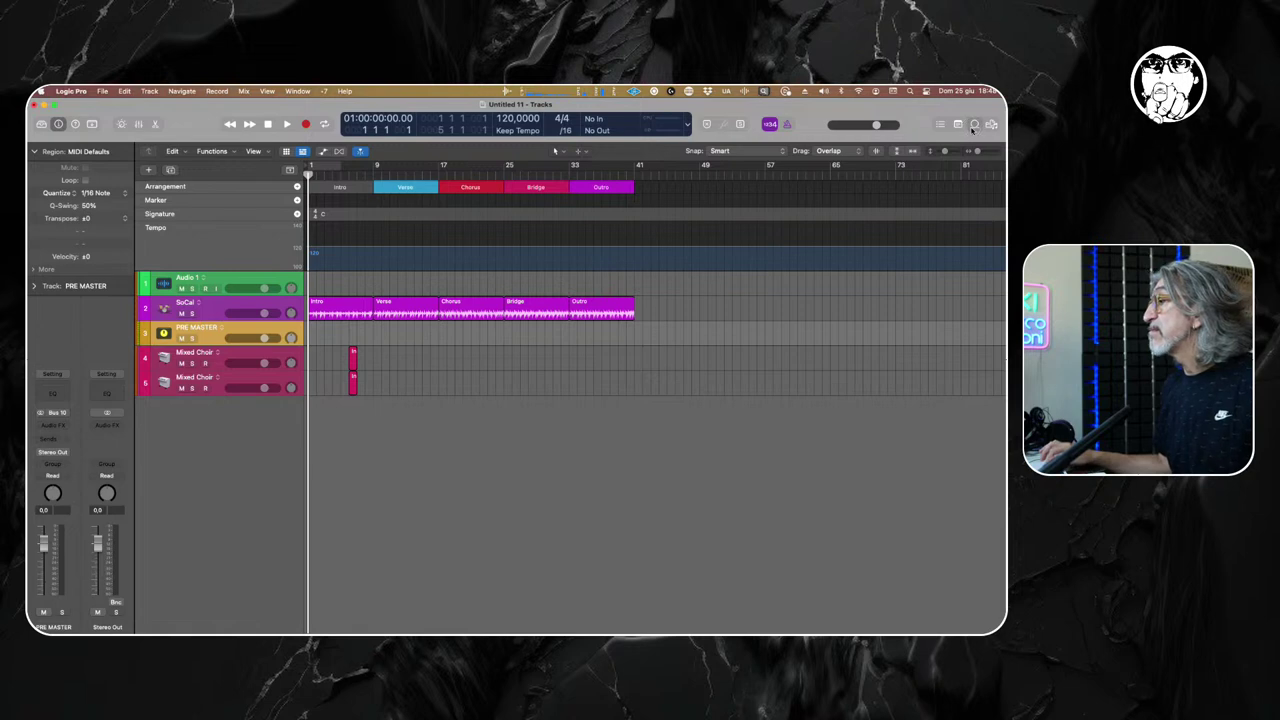
drag(850, 352, 440, 525)
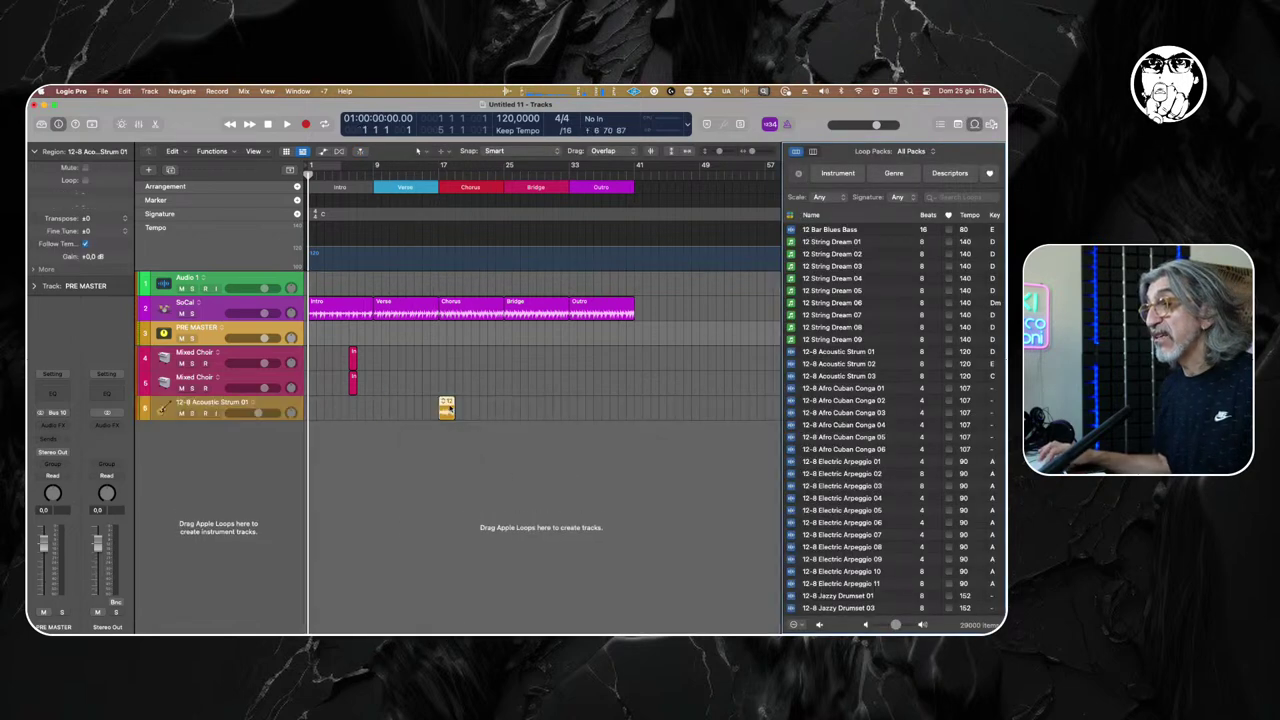
double_click(446, 405)
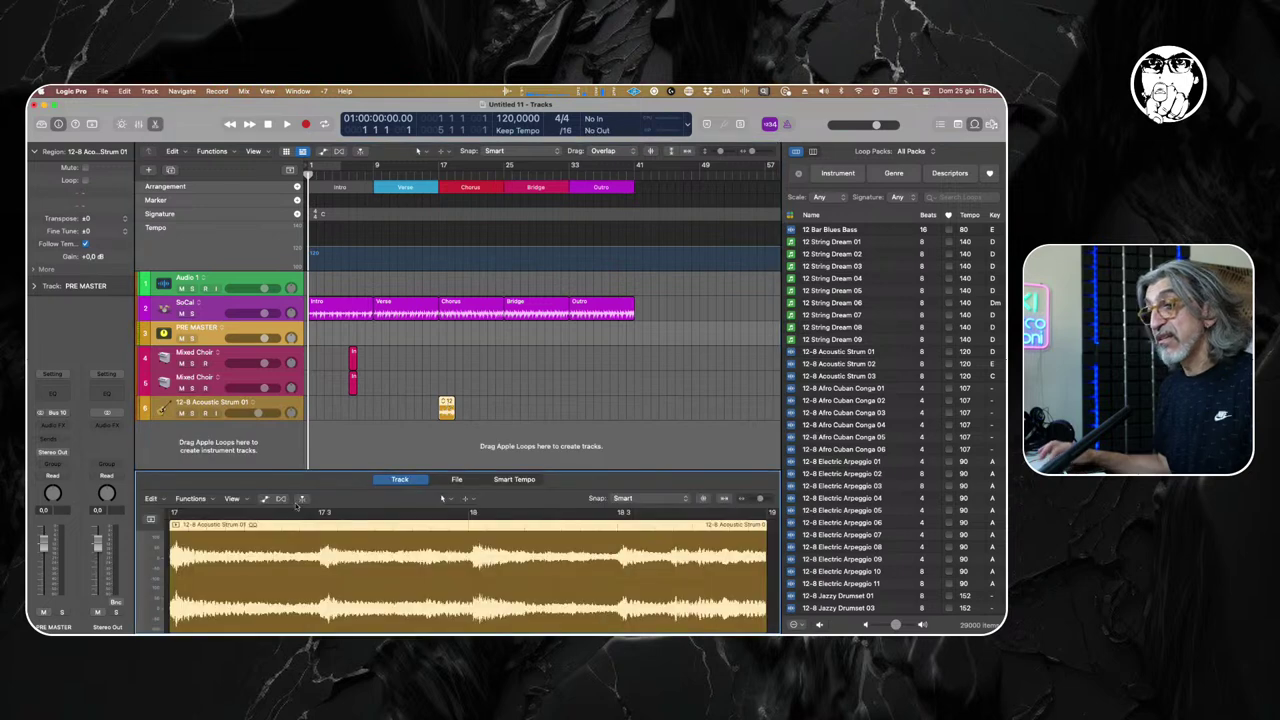
Turn on Flex for the 12-8 Acoustic Strum 01 track with the Flex Time - Automatic mode, and hide the Loop Browser.
click(281, 498)
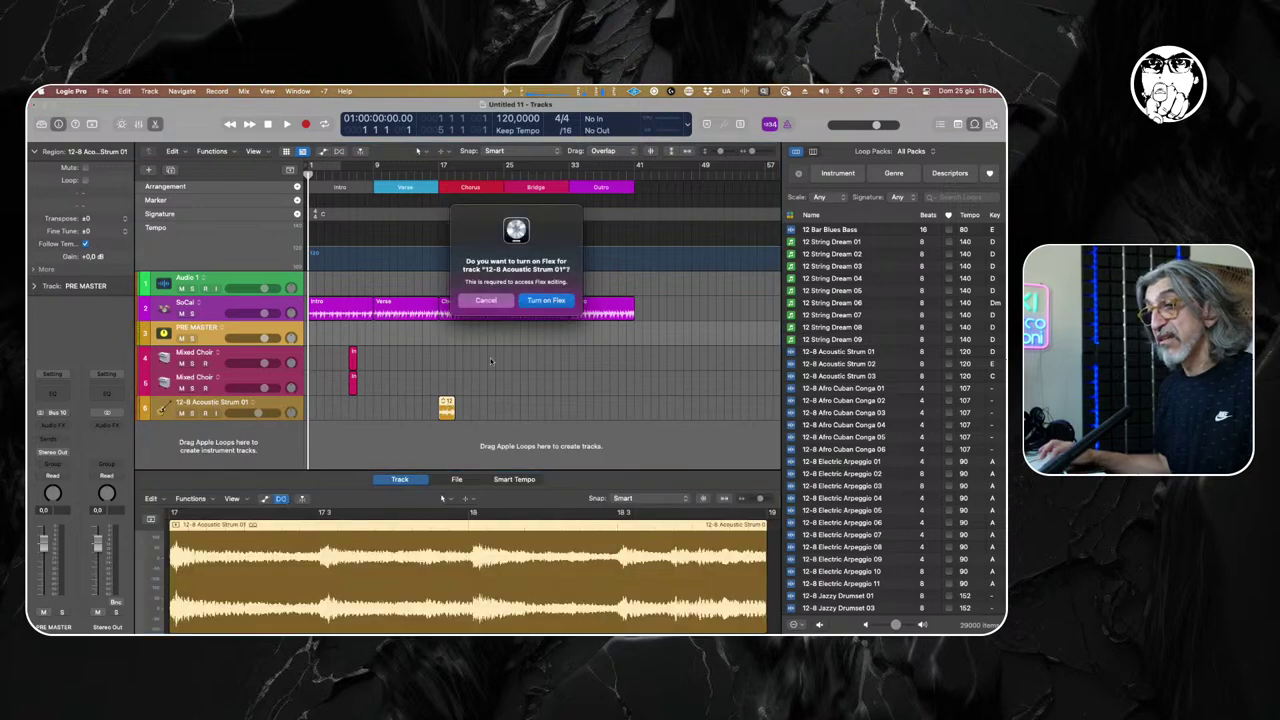
click(545, 301)
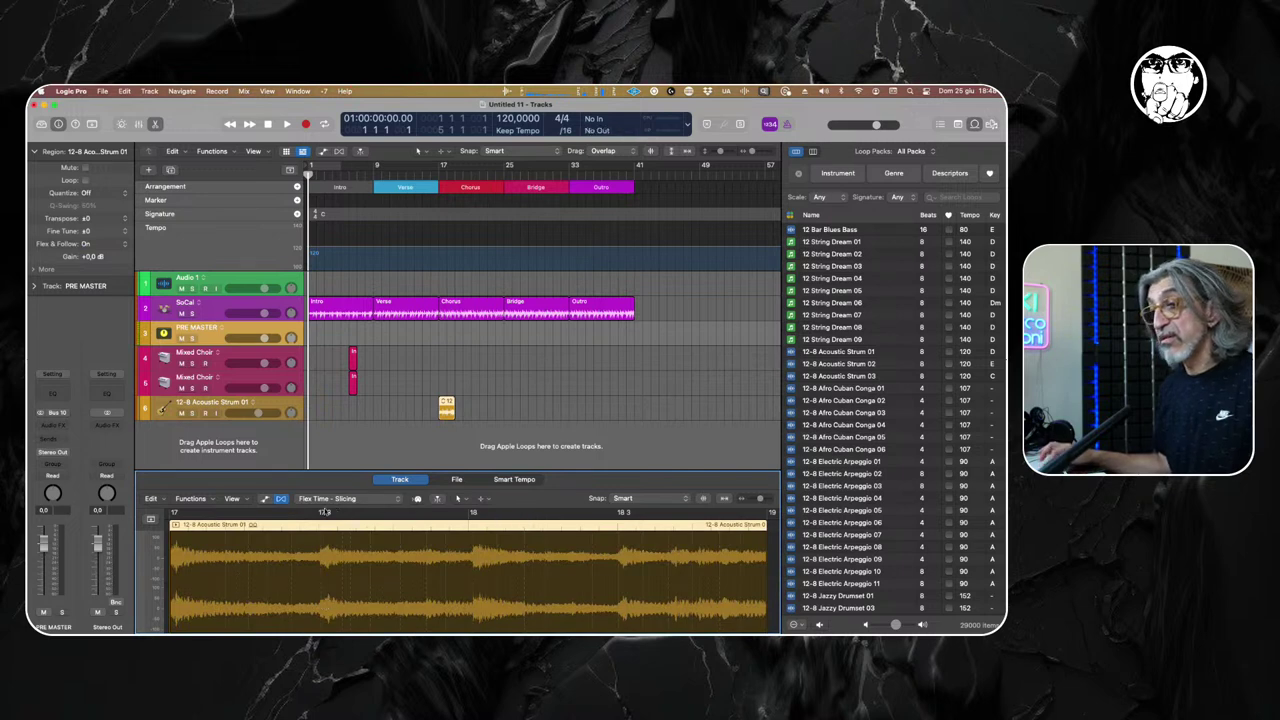
click(385, 499)
click(350, 500)
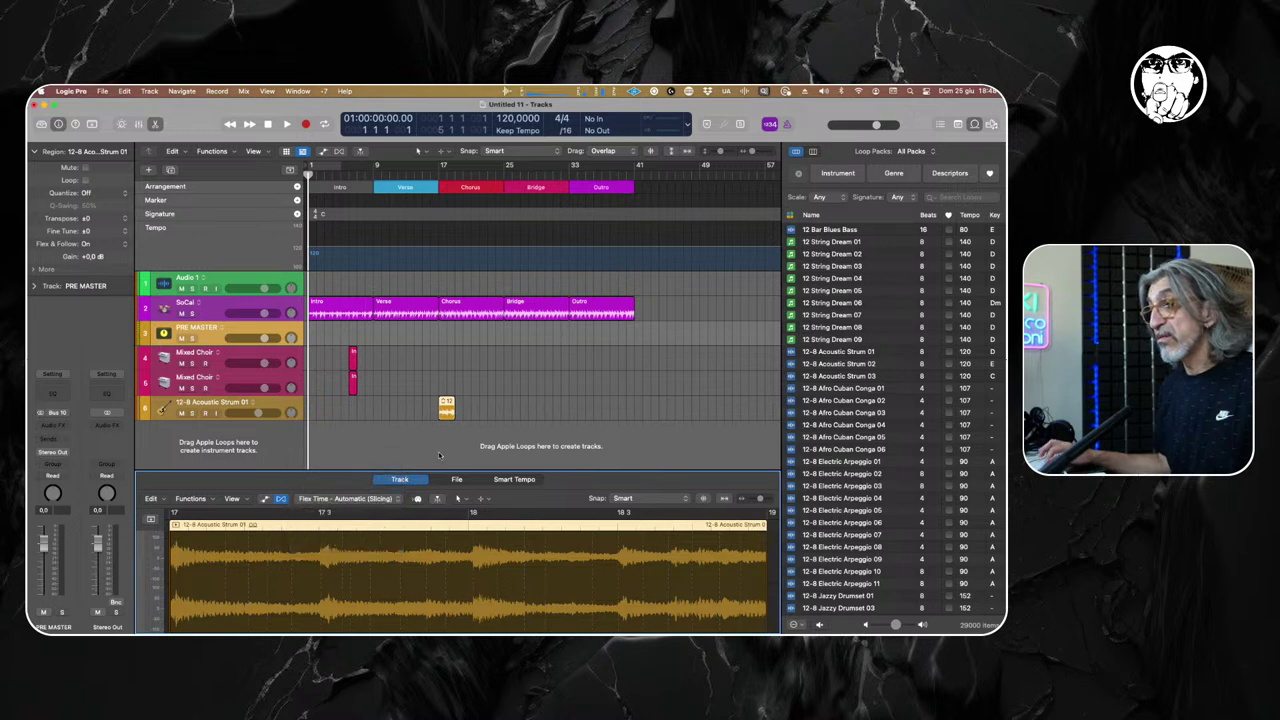
click(975, 124)
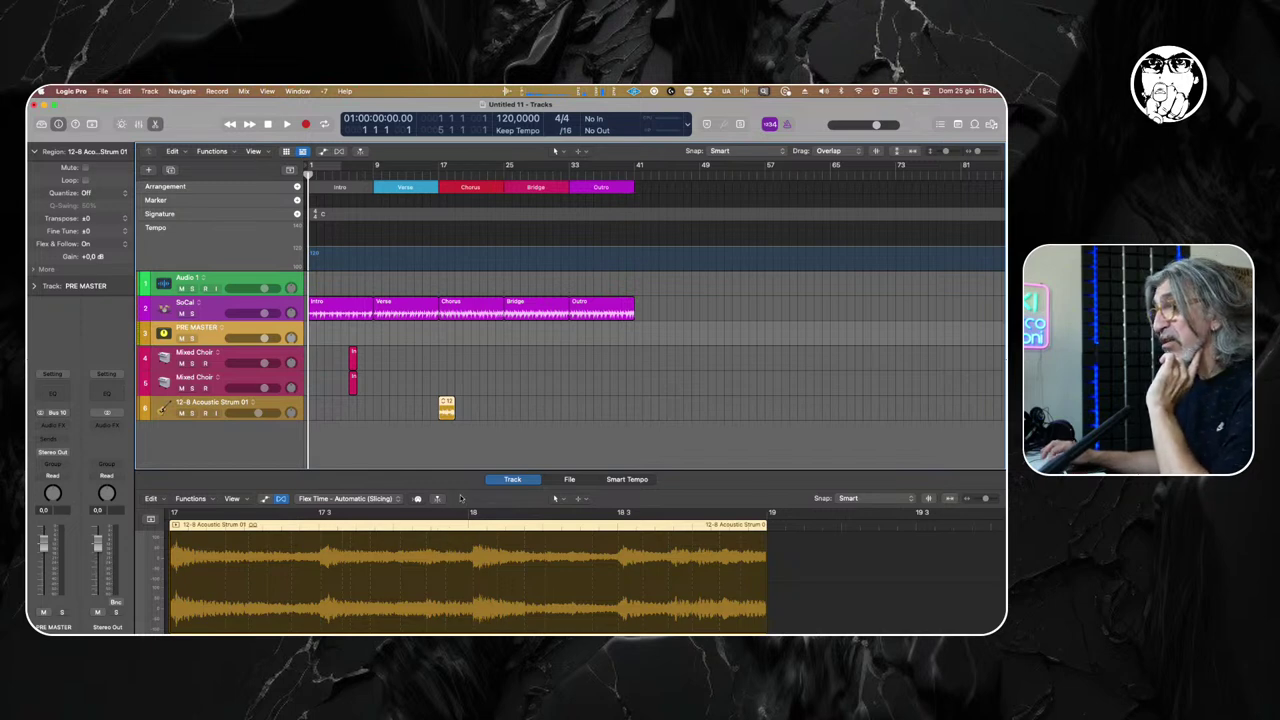
Examine the acoustic strum's audio file, switching transient editing on and off, and return to its track view.
click(569, 479)
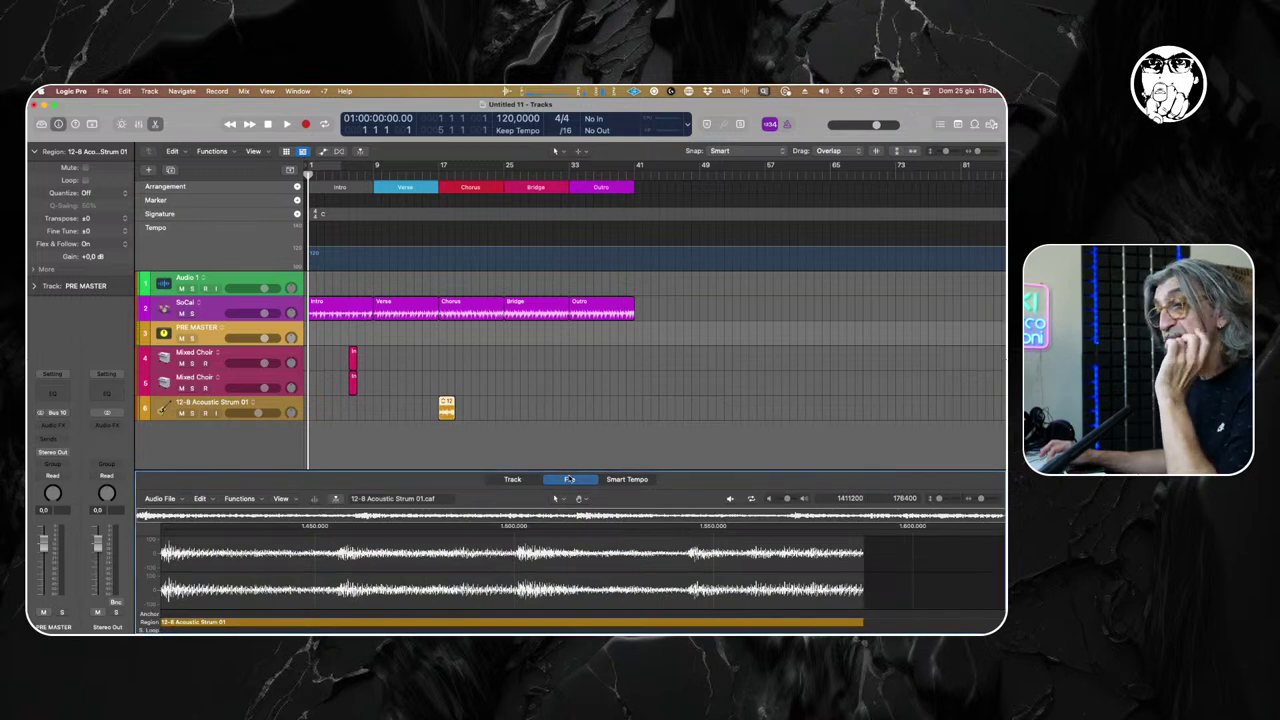
click(314, 498)
click(314, 498)
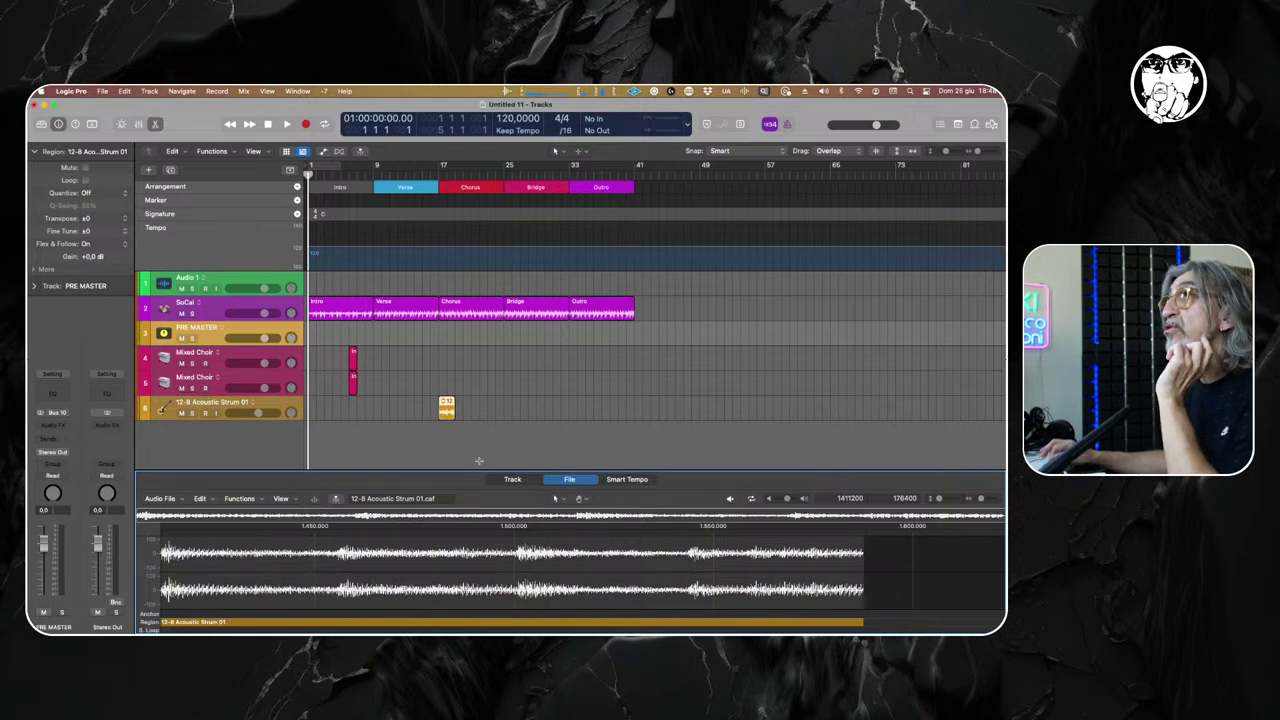
click(514, 480)
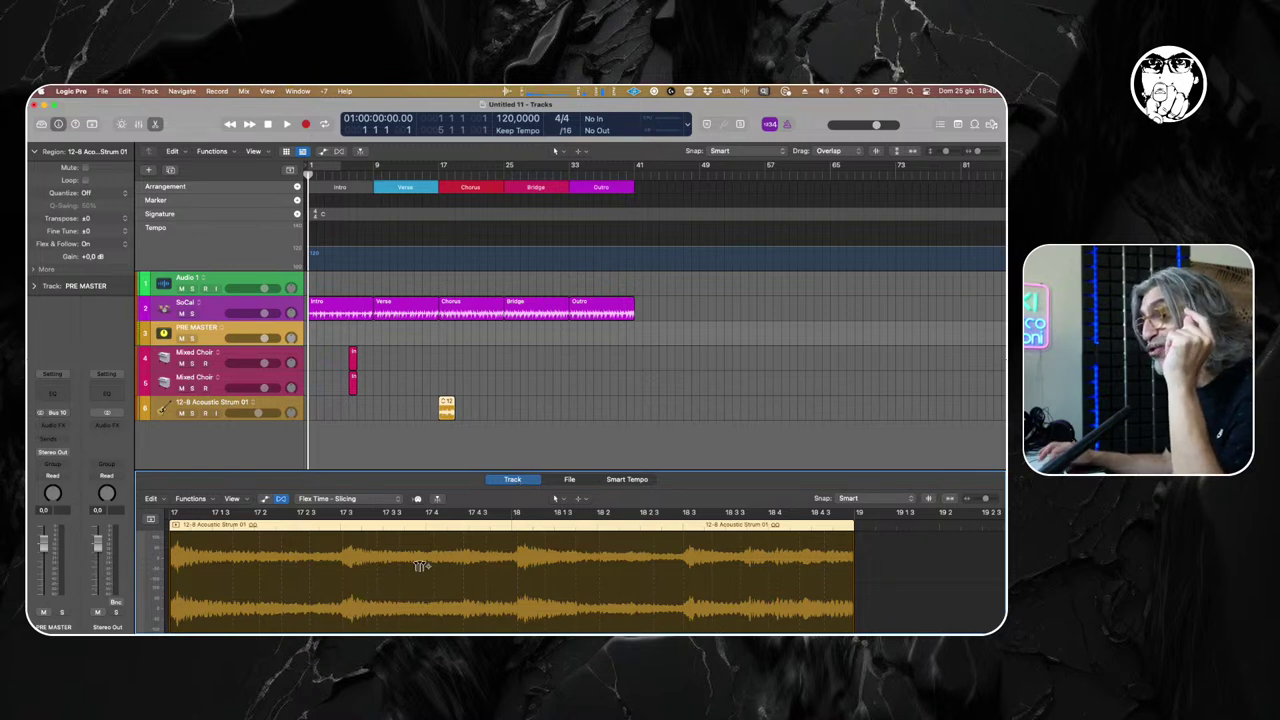
Enable transient editing on the 12-8 Acoustic Strum 01 audio file, and reduce the number of transient markers.
click(571, 481)
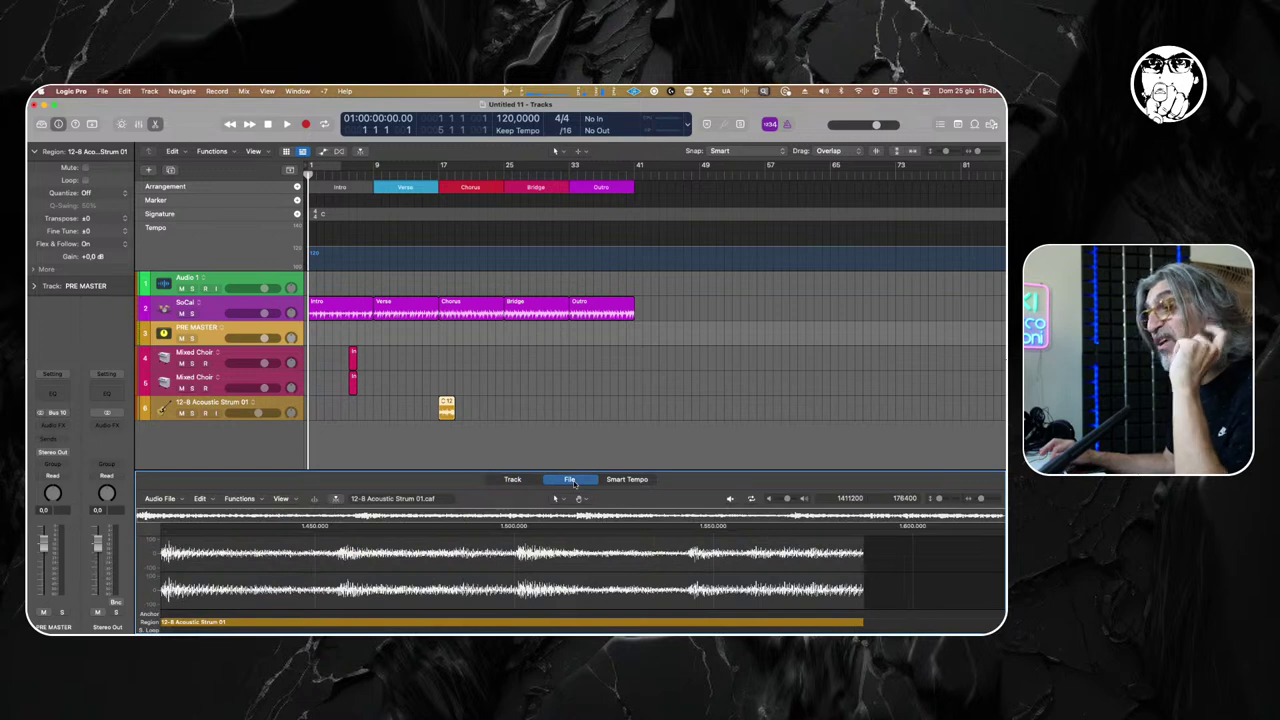
click(315, 500)
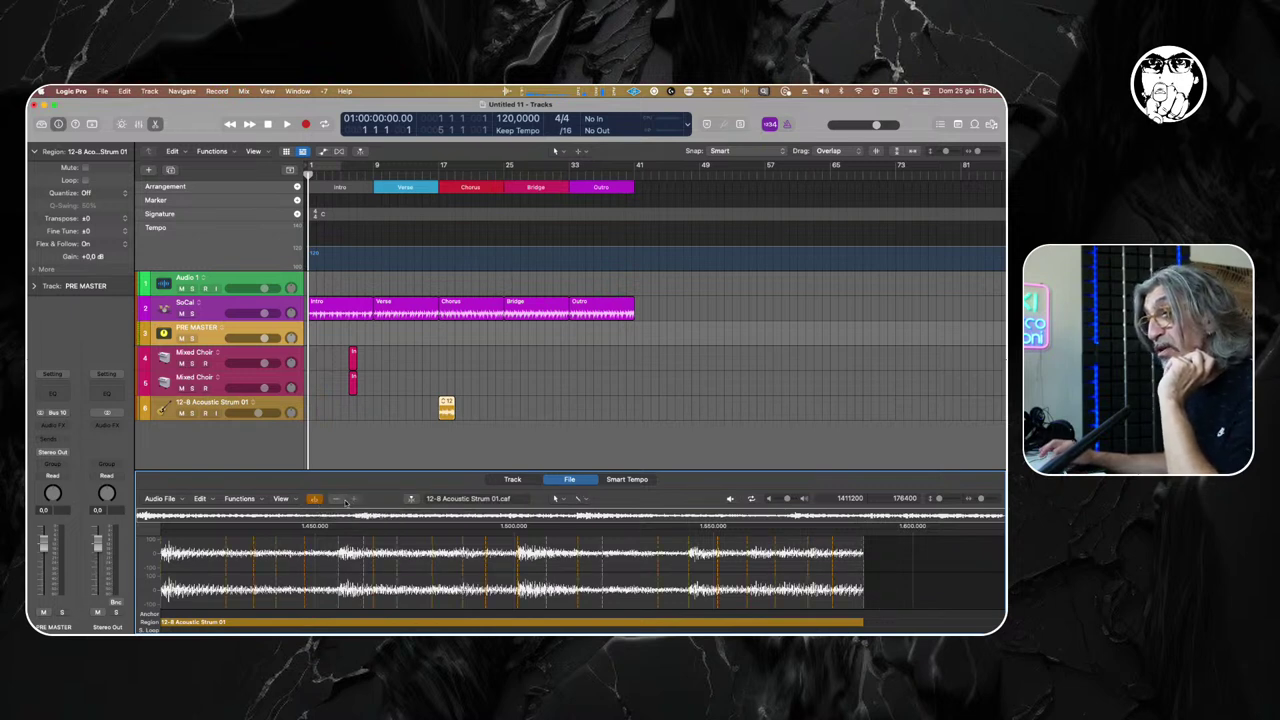
click(339, 500)
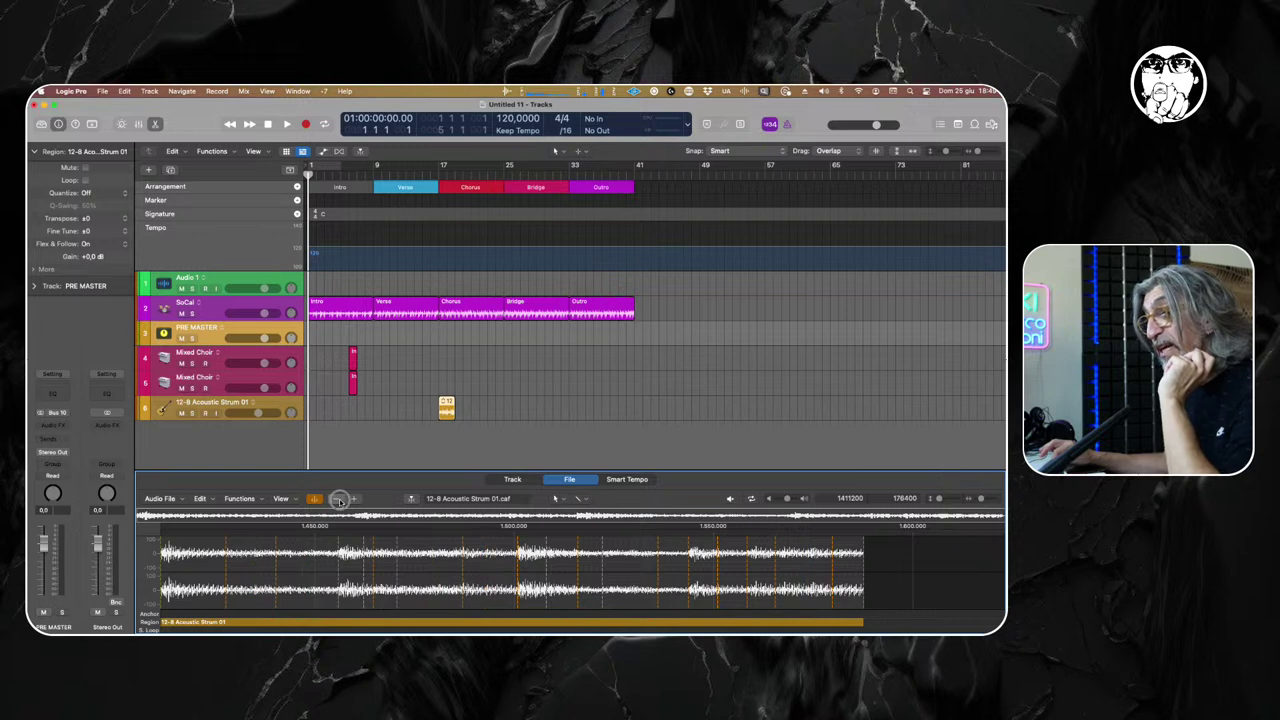
click(339, 500)
click(354, 500)
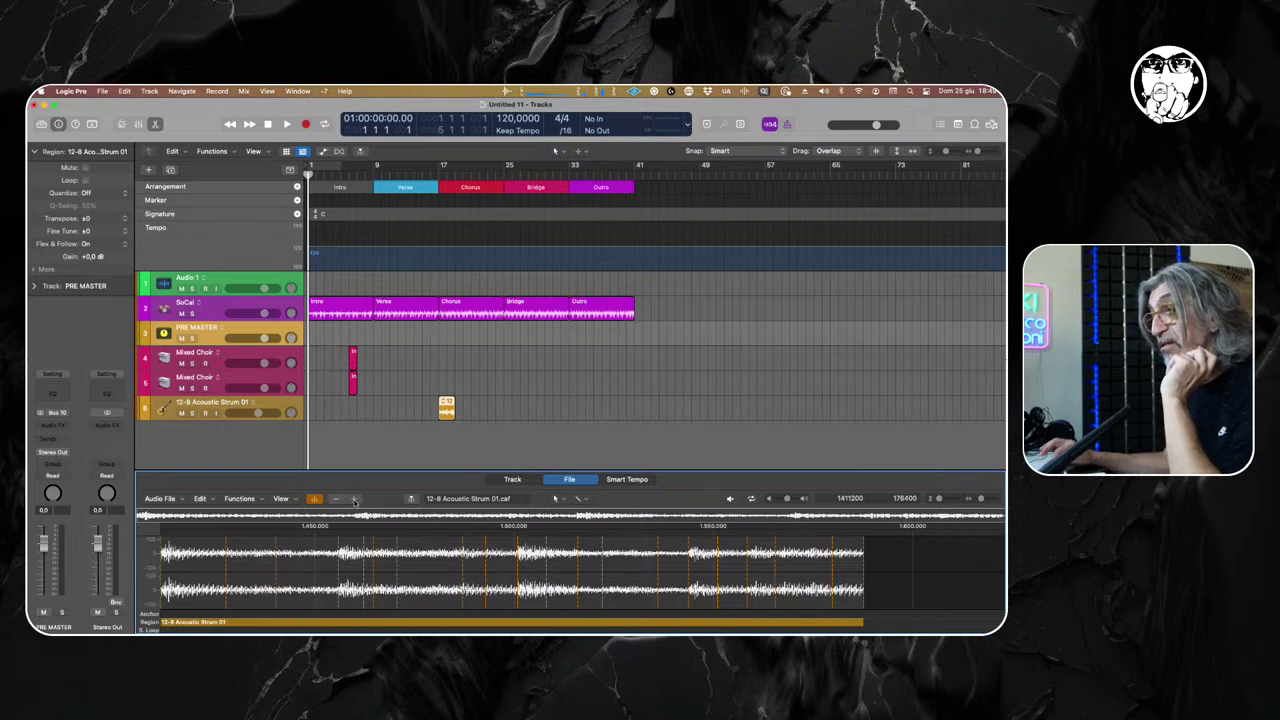
click(340, 500)
click(340, 500)
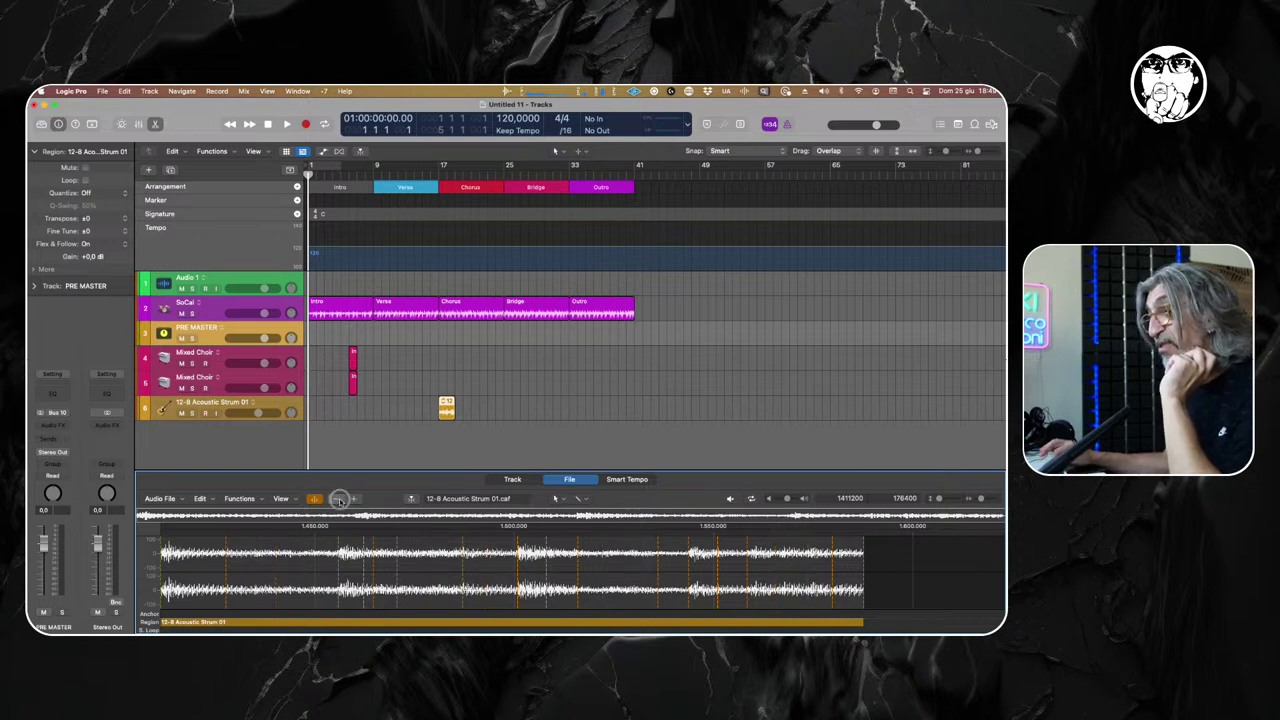
Increase the number of transient markers in the acoustic strum file, and return to the region's track view.
click(353, 500)
click(353, 500)
click(353, 500)
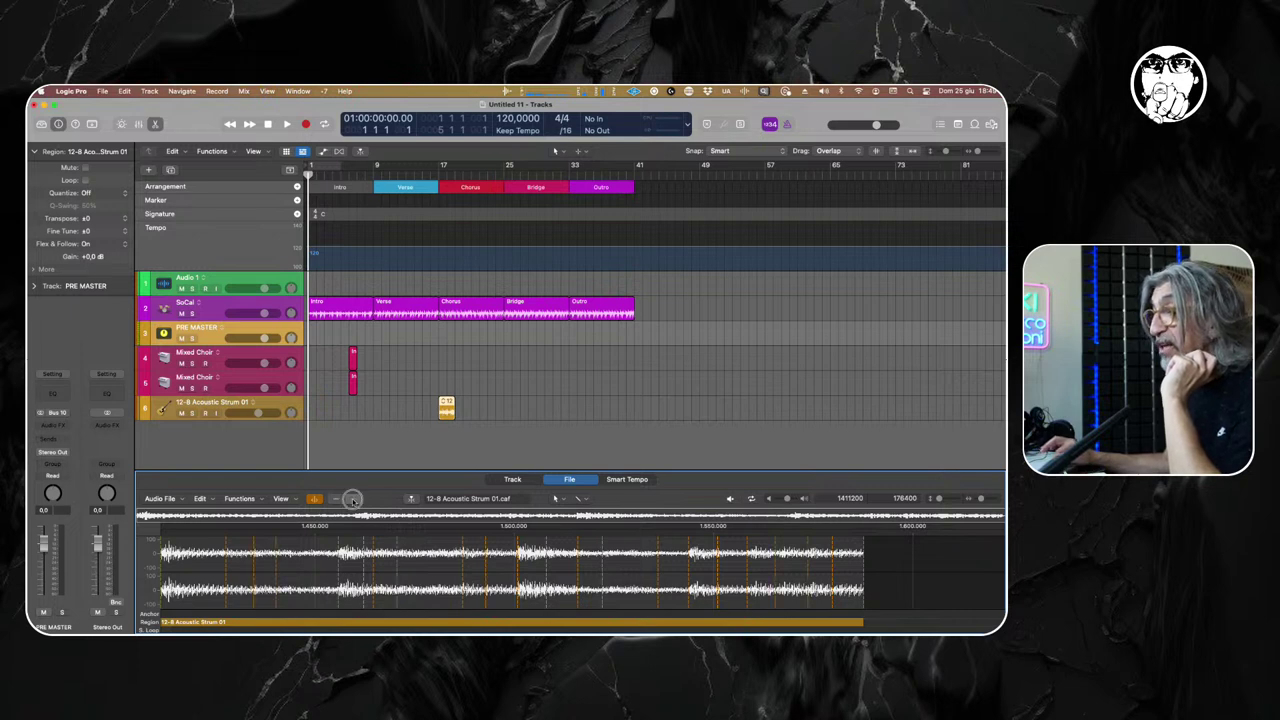
click(353, 500)
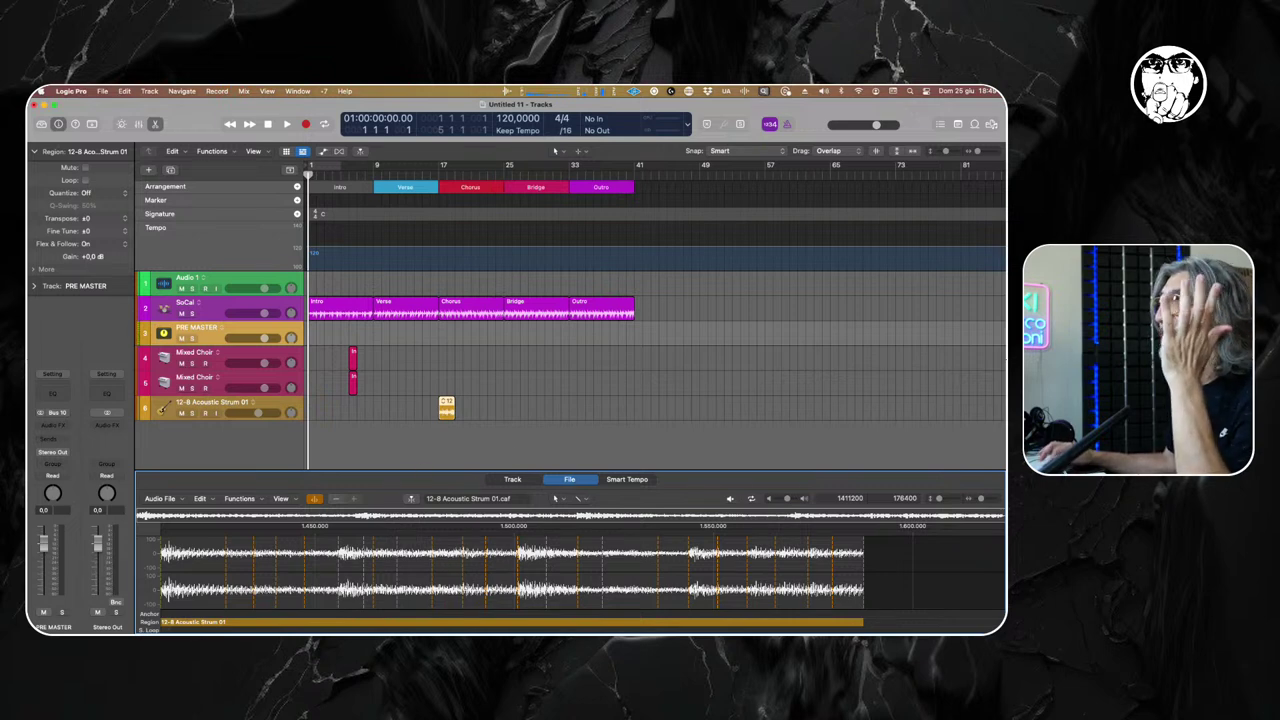
click(513, 480)
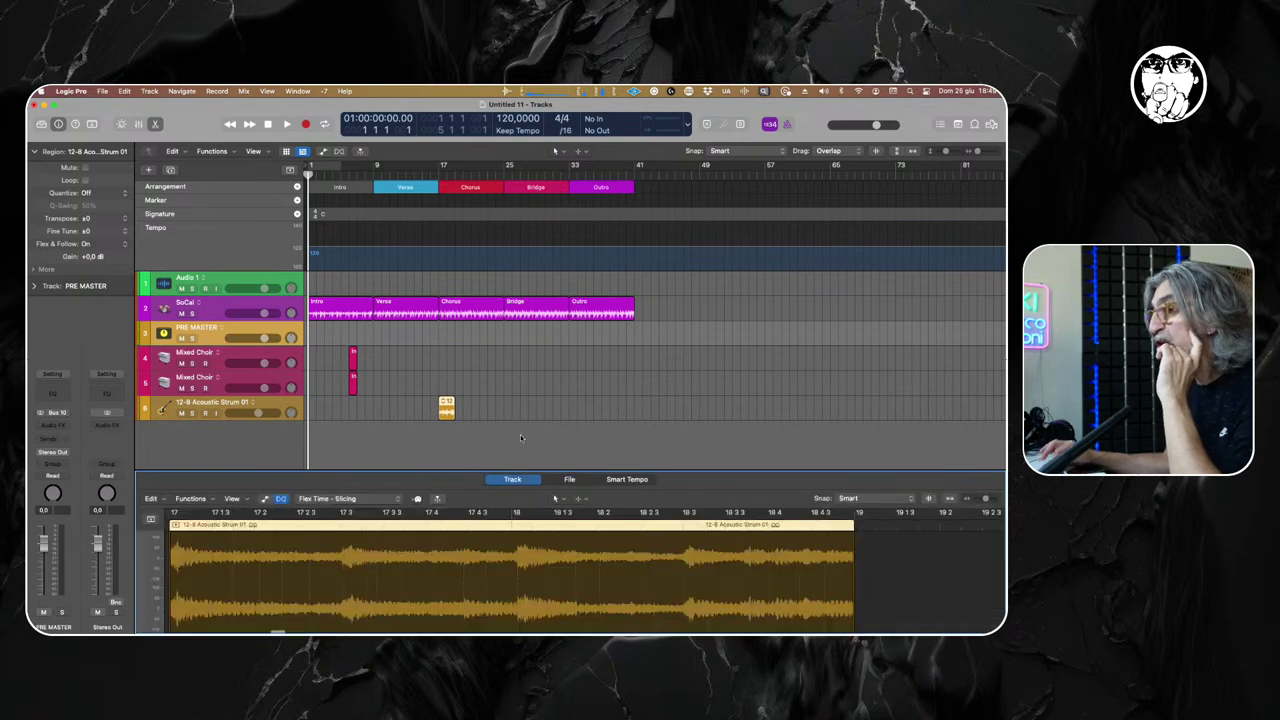
Close the audio editor, reopen it for the 12-8 Acoustic Strum 01 region, and enlarge its editing area.
key(e)
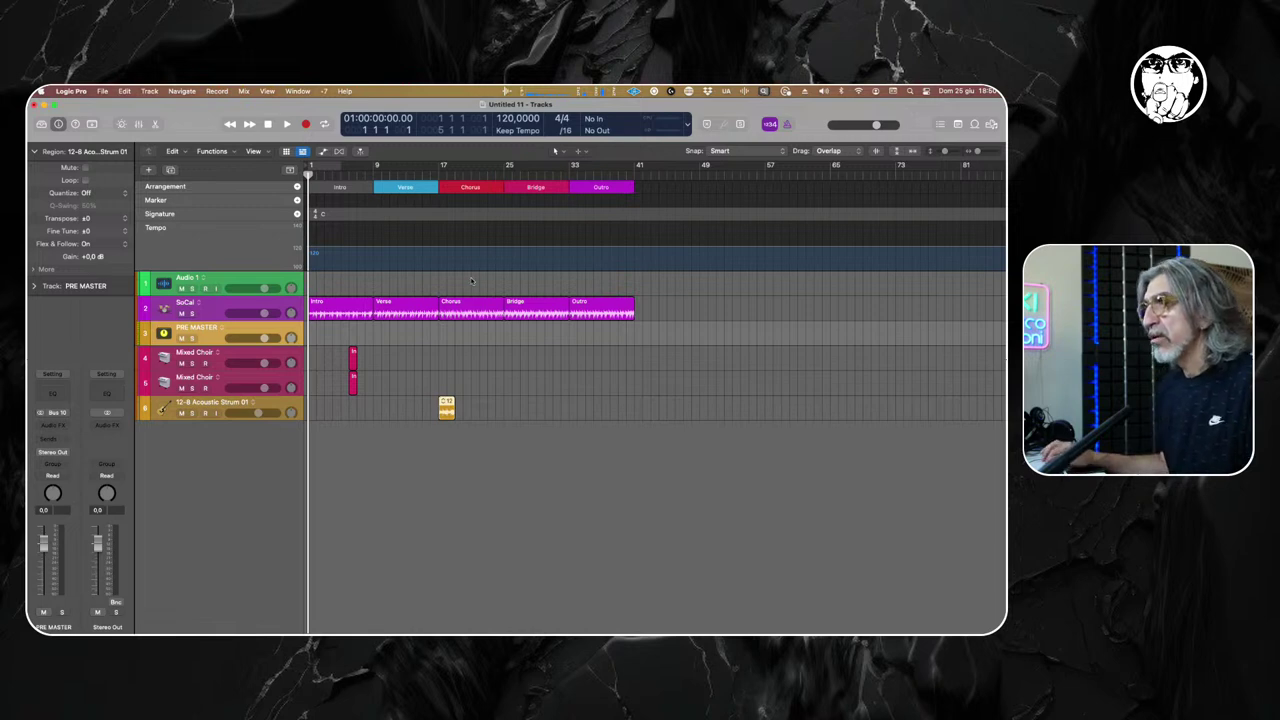
double_click(447, 404)
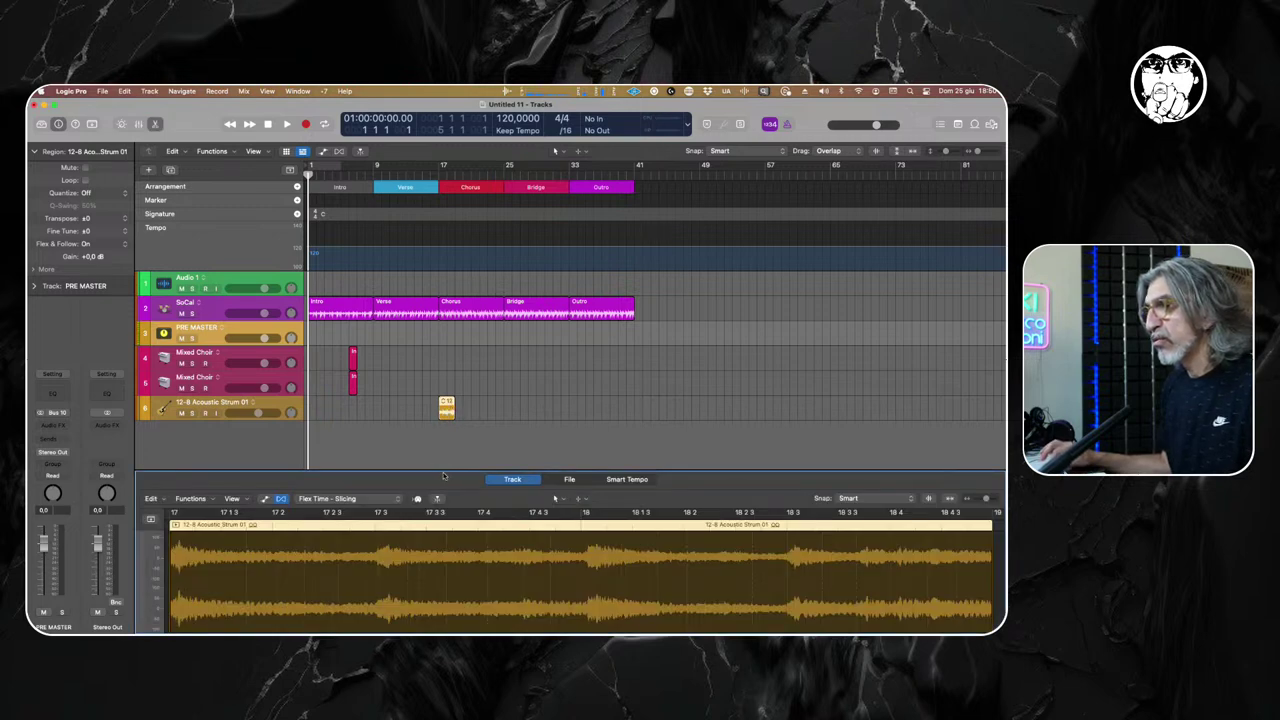
drag(444, 474, 445, 393)
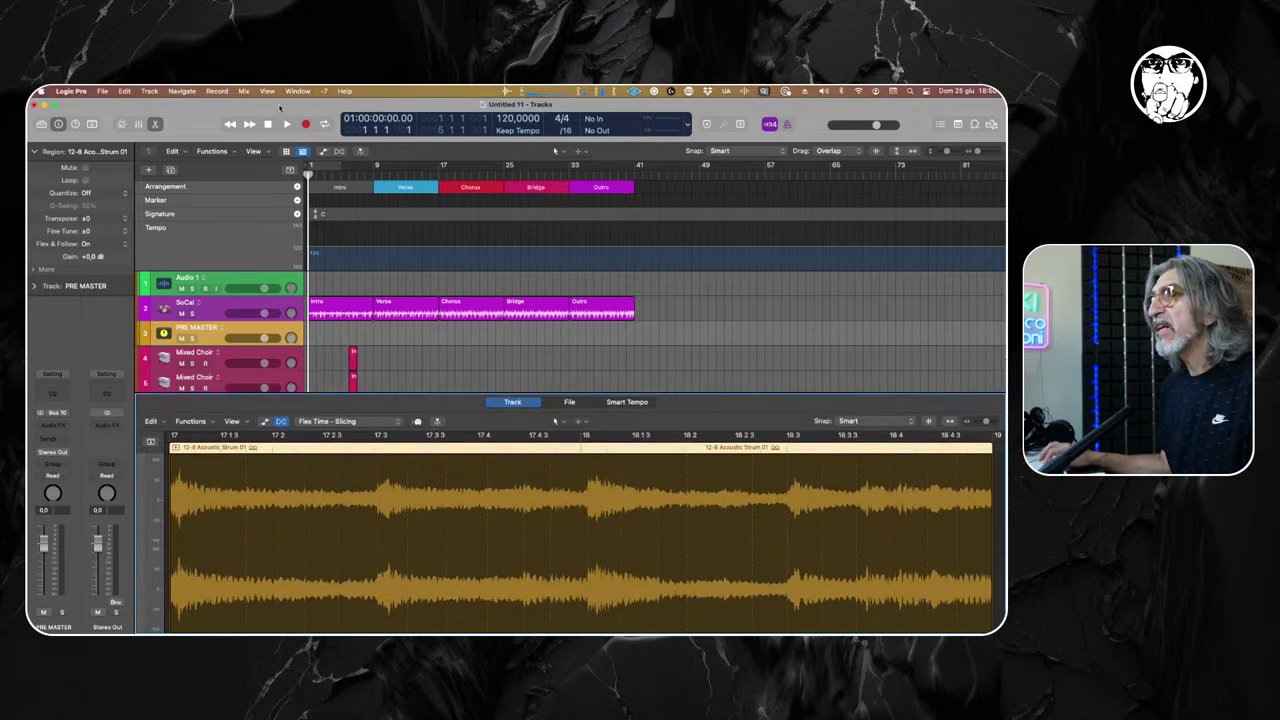
Open the general Display preferences, and toggle the Show help tags option off and back on.
click(71, 91)
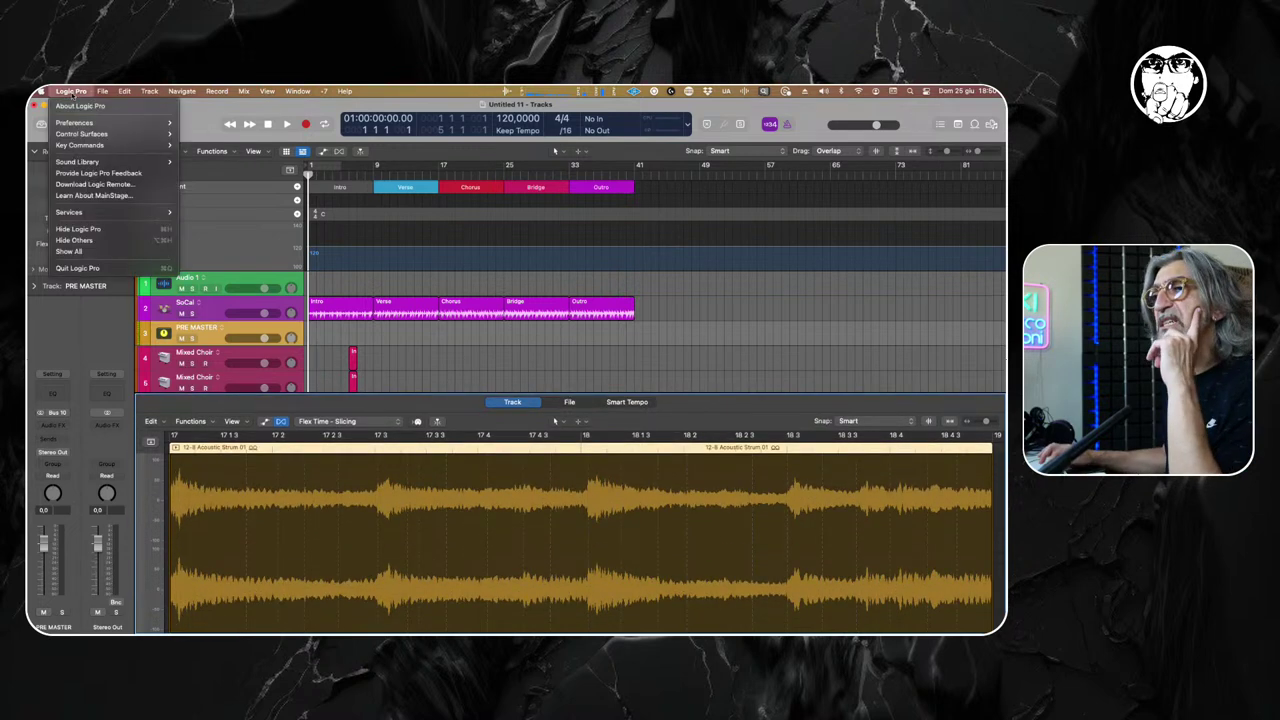
mouse_move(160, 122)
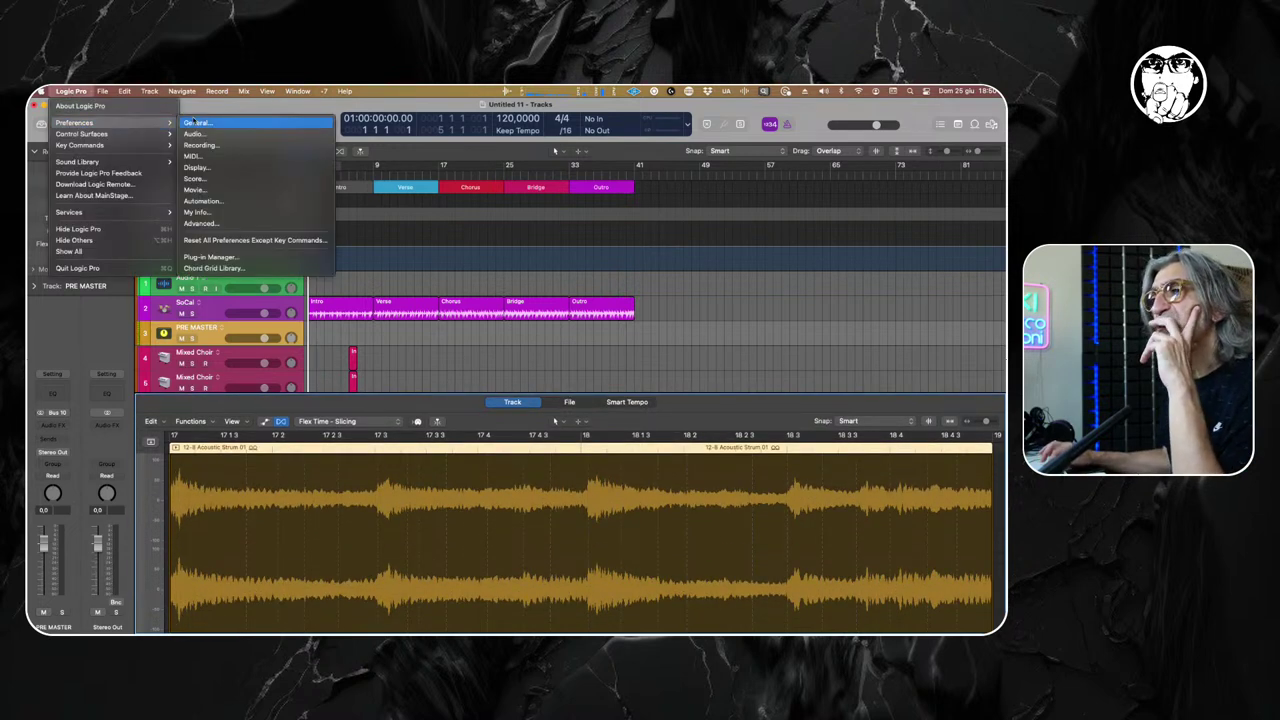
click(222, 167)
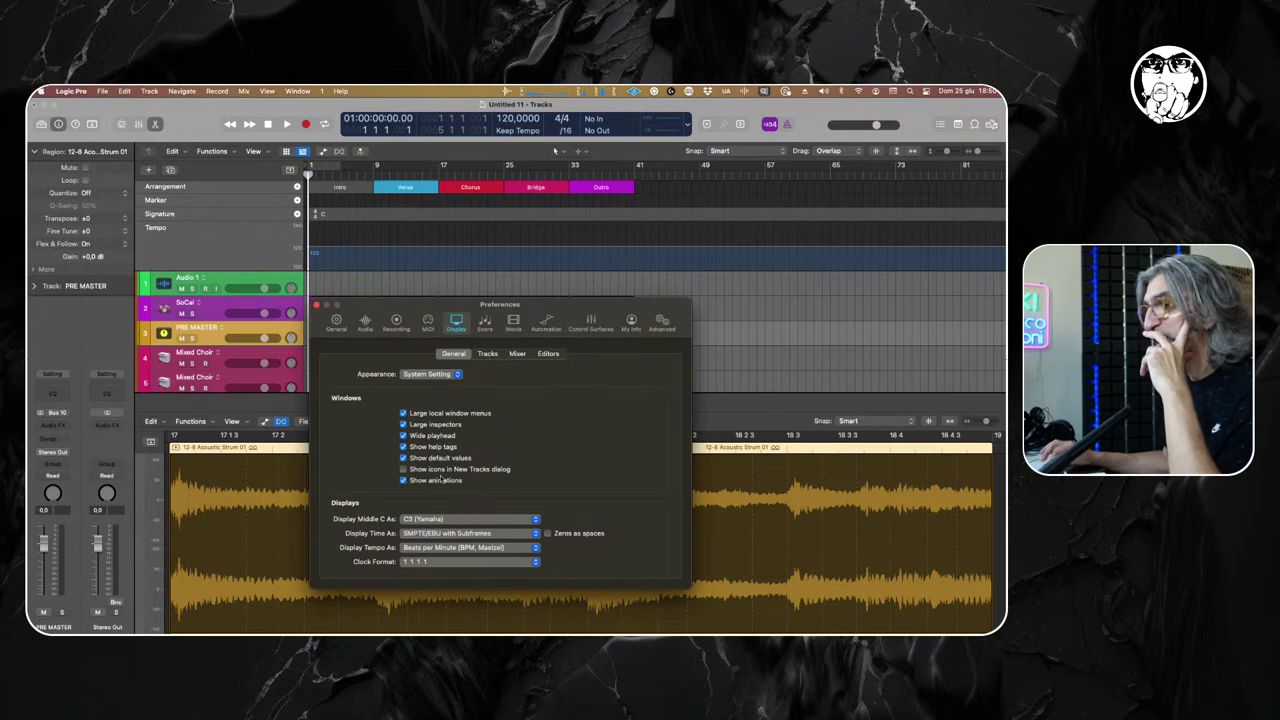
click(403, 448)
click(403, 448)
click(403, 448)
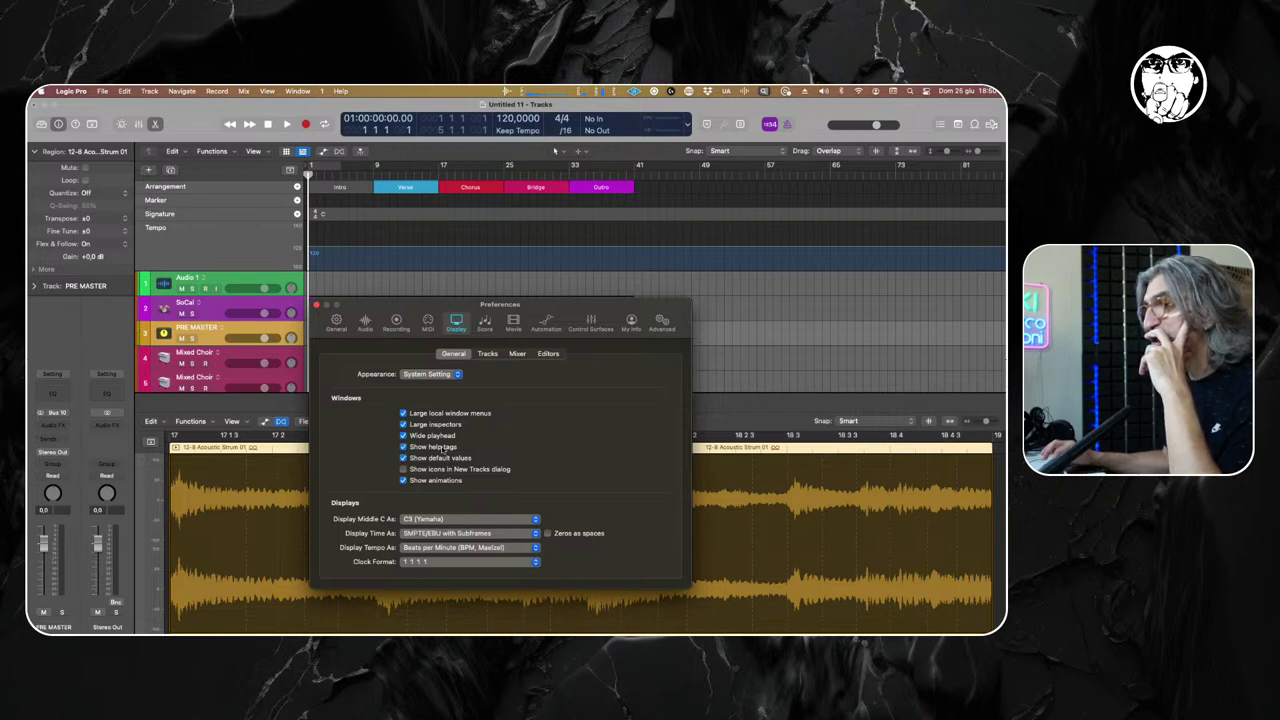
click(403, 448)
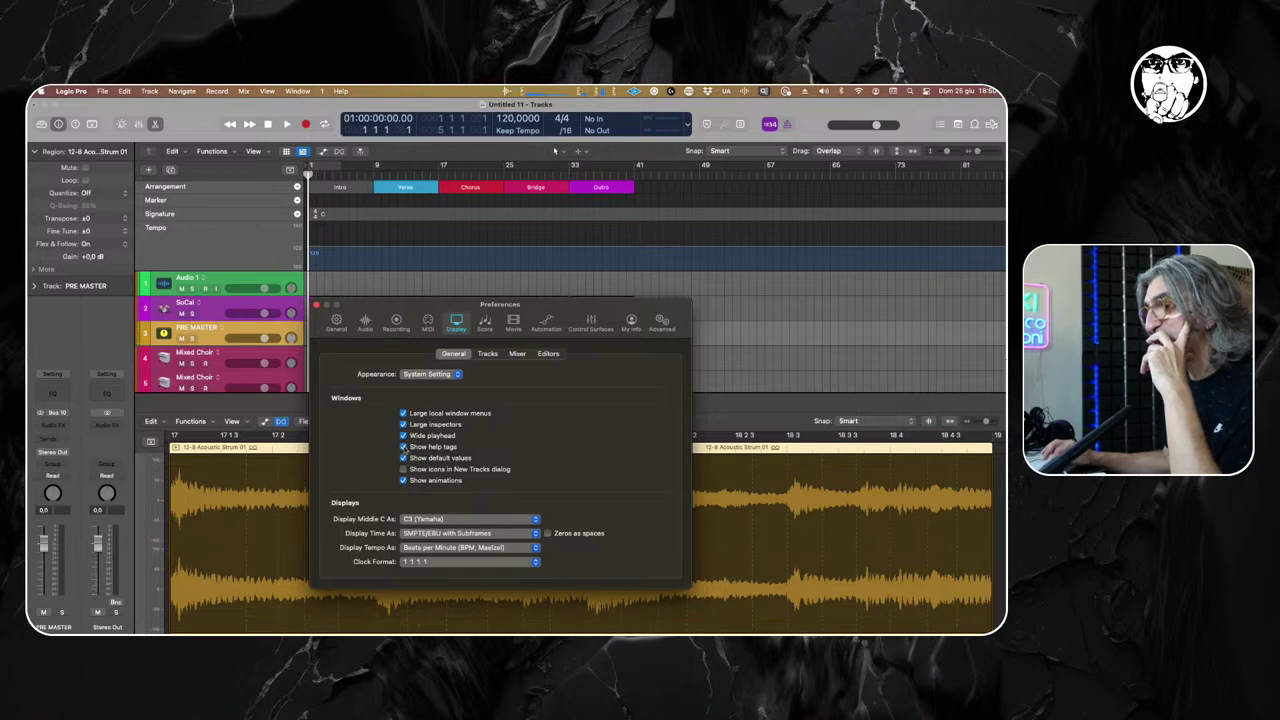
Shorten the Outro region on the SoCal track so that it ends at about bar 38.
drag(572, 307, 667, 355)
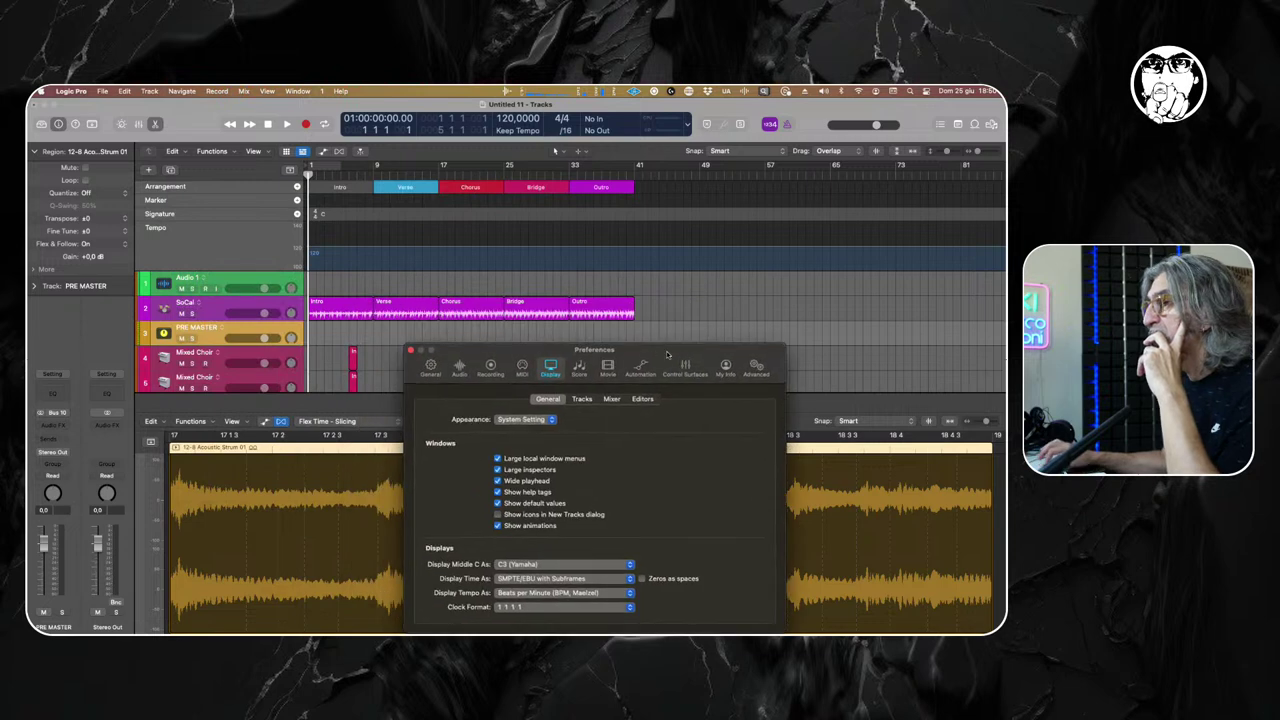
click(632, 316)
drag(632, 316, 607, 314)
Toggle the Show help tags option off and back on while trying the Outro region's end edge, and close the preferences.
click(498, 493)
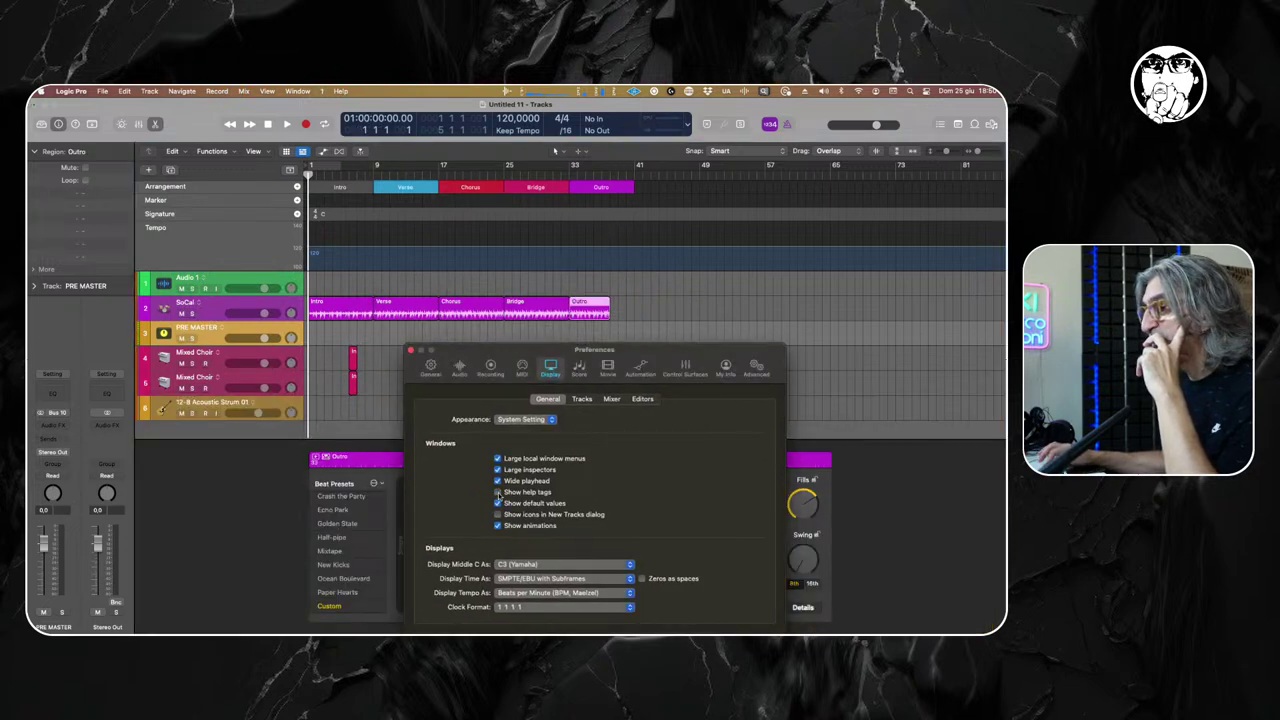
click(608, 316)
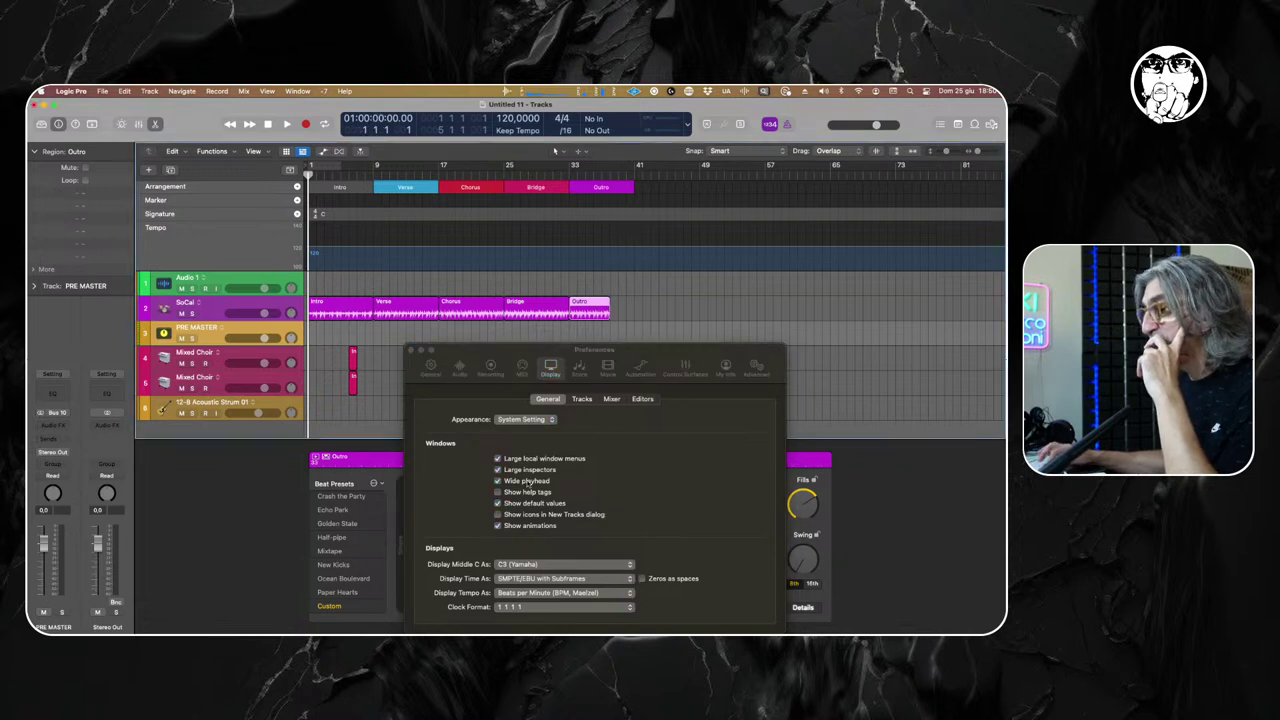
drag(500, 351, 393, 190)
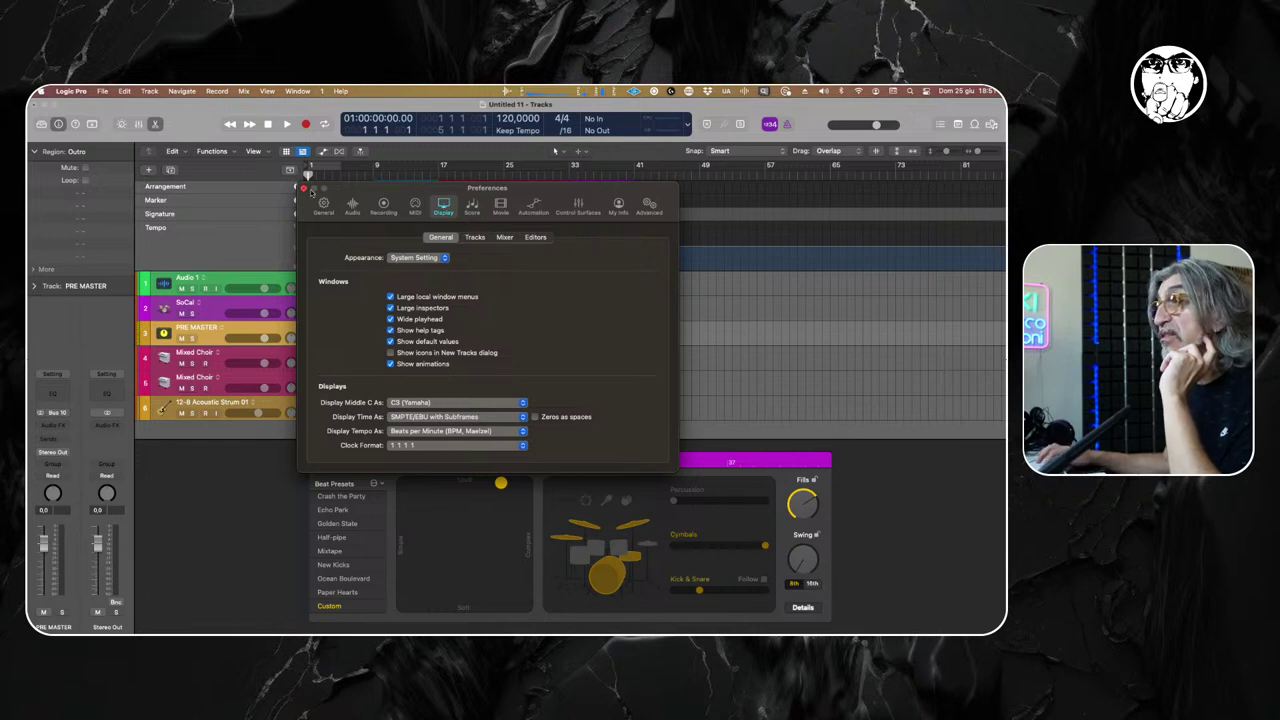
click(305, 188)
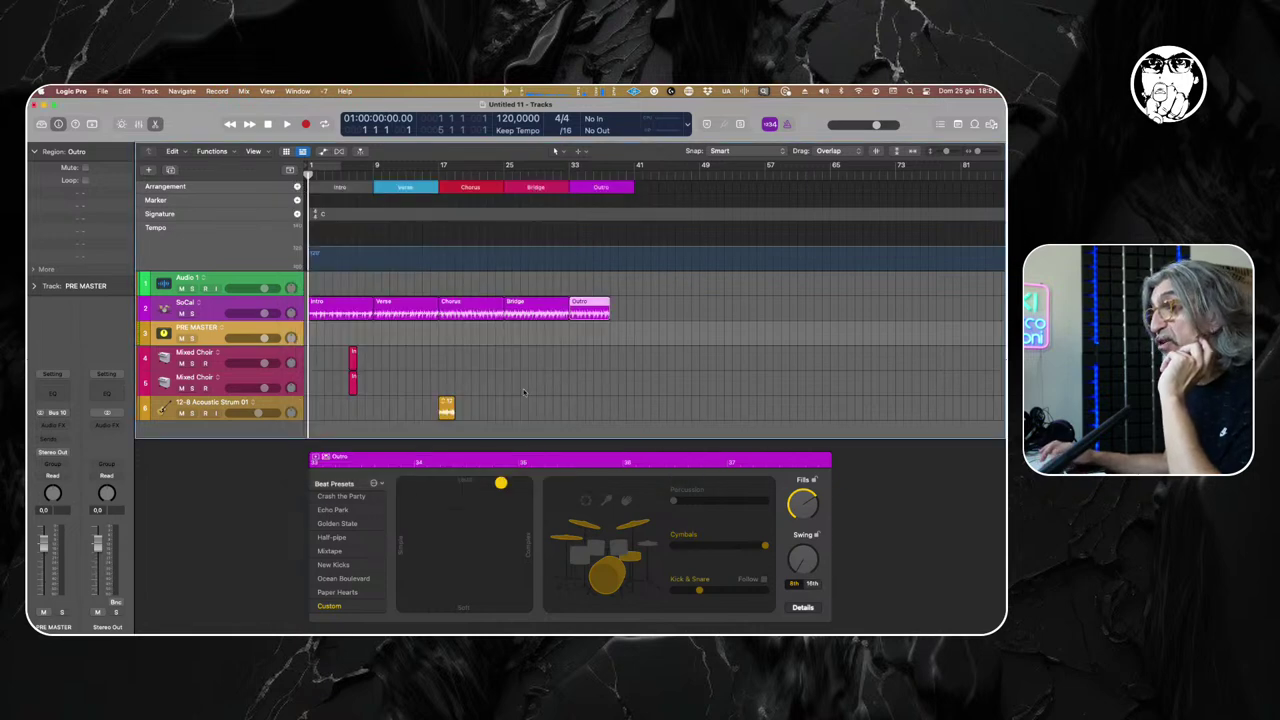
Deselect all regions, close the editor pane, and expand the track parameters in the inspector.
click(478, 430)
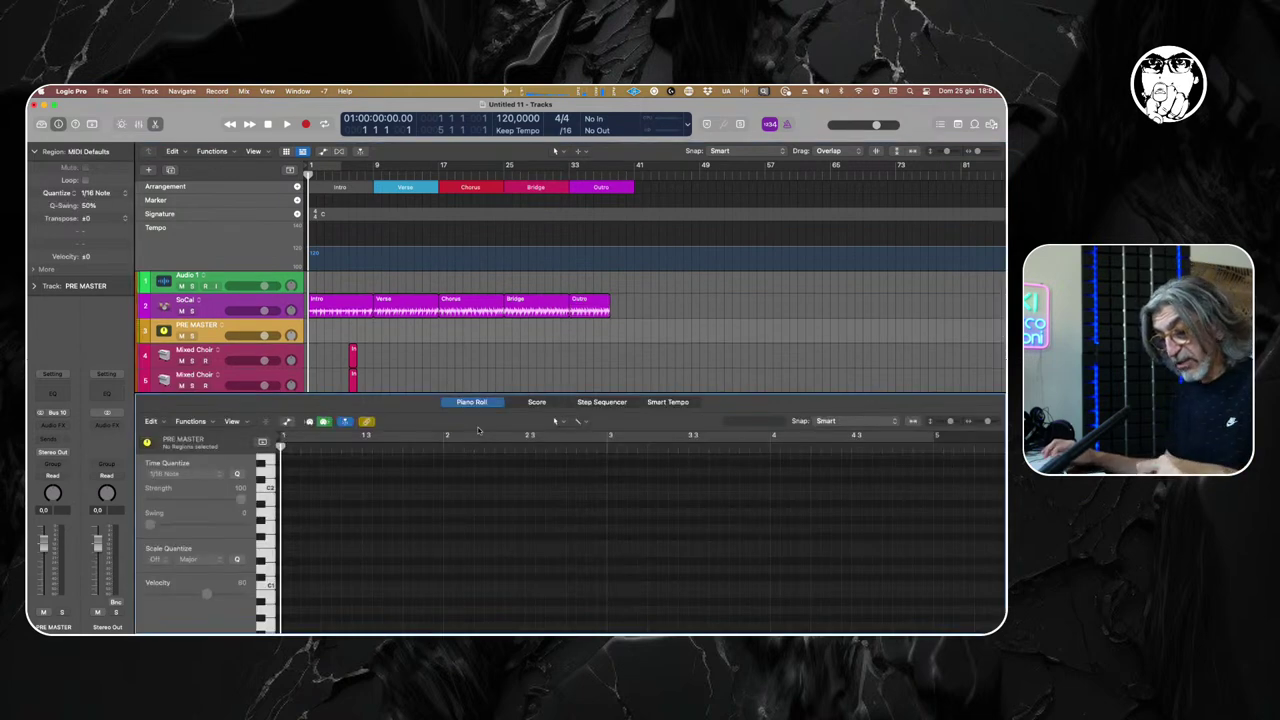
key(e)
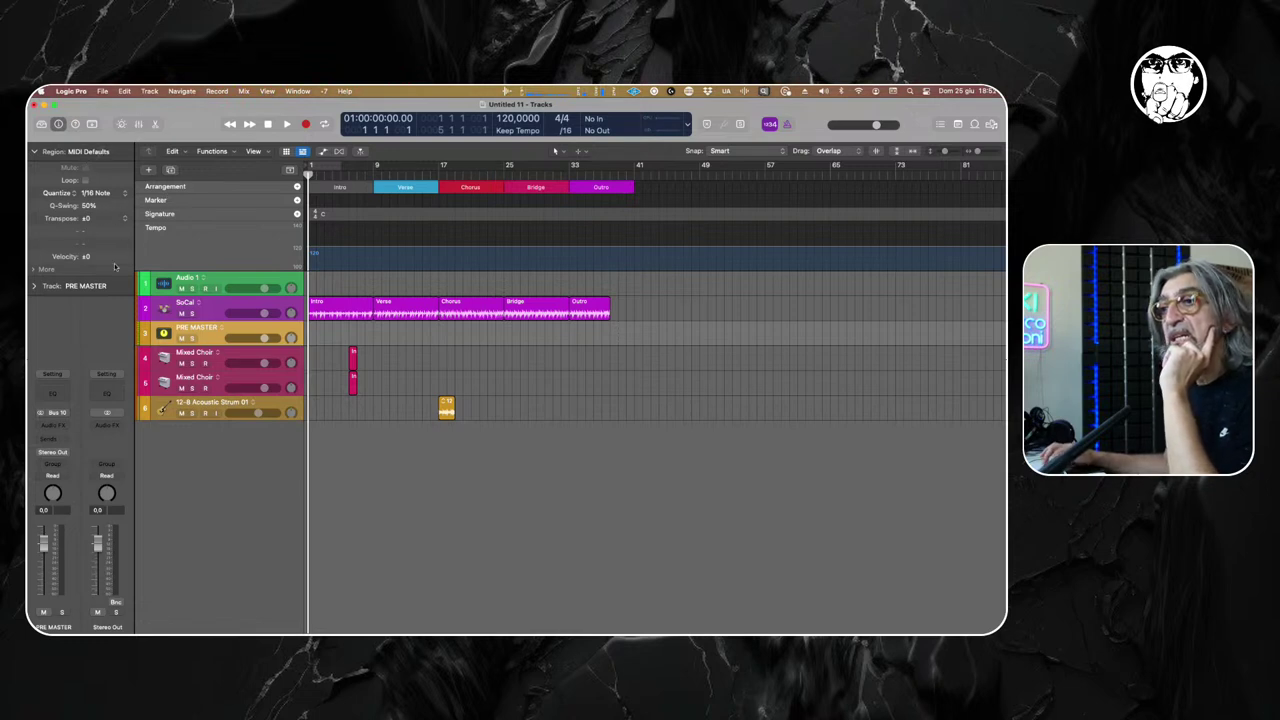
click(414, 301)
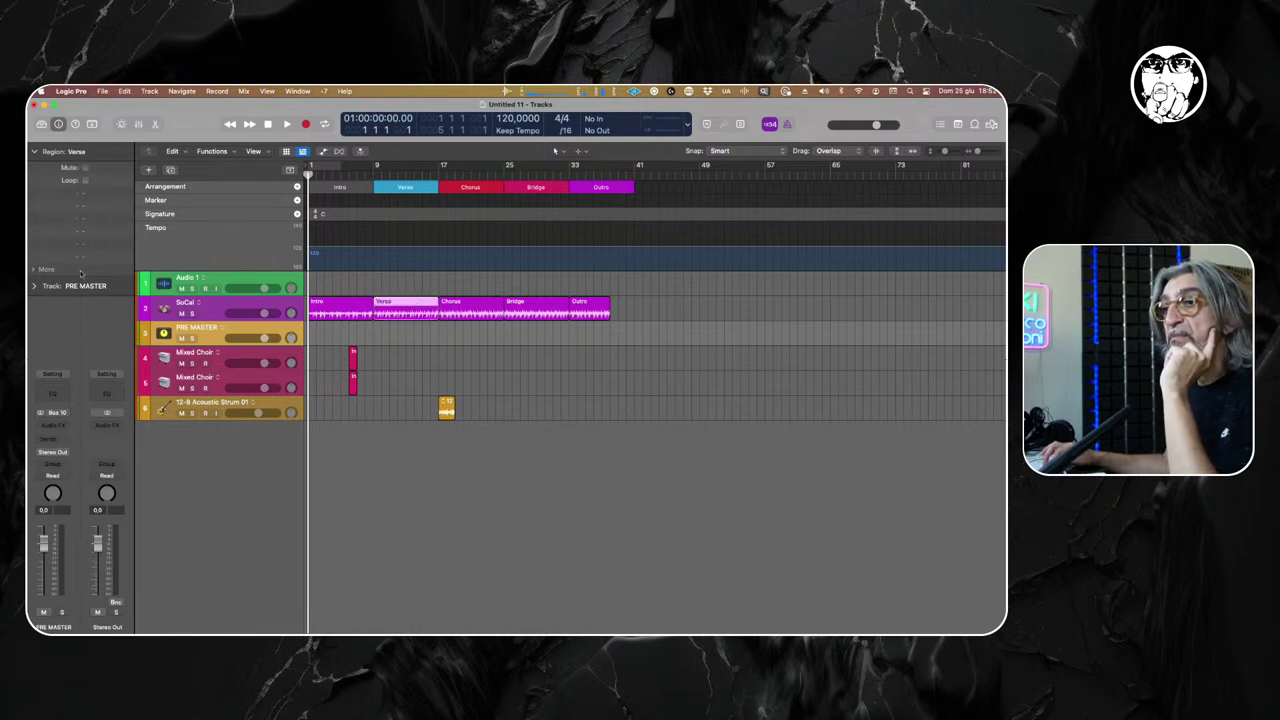
click(35, 287)
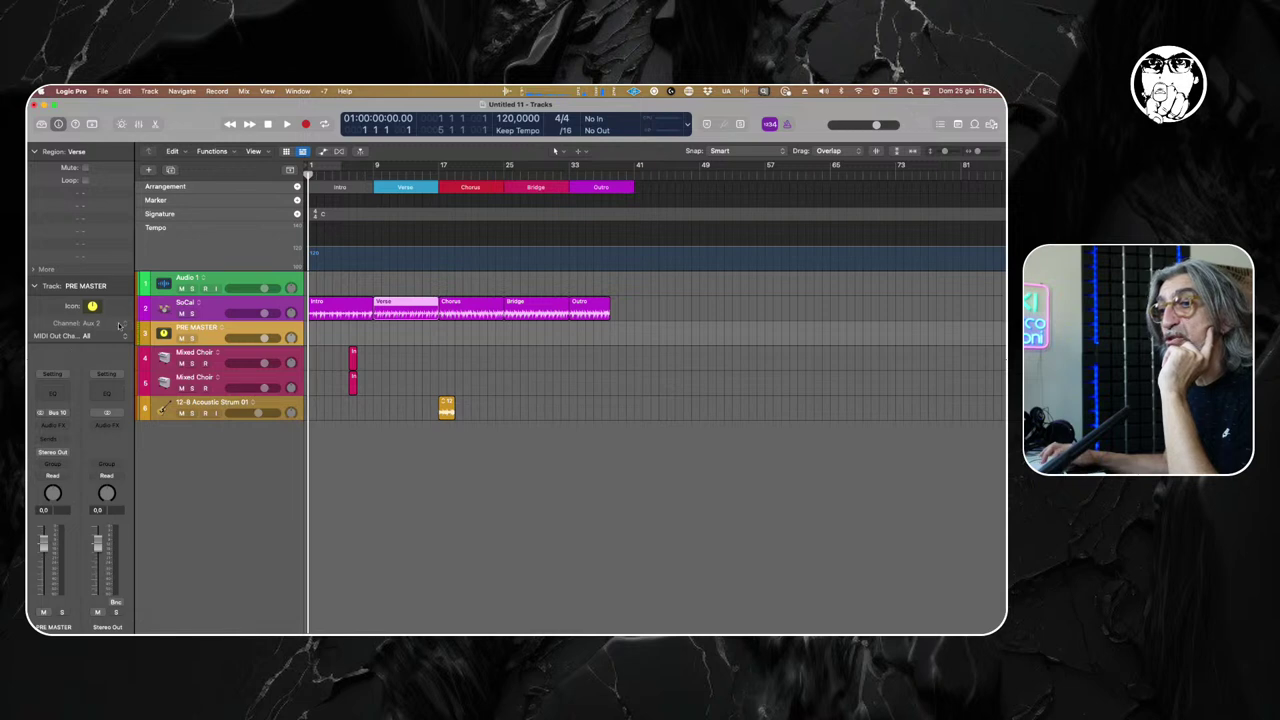
Examine the inspector parameters of the SoCal track, its Verse region and the first Mixed Choir track.
click(255, 301)
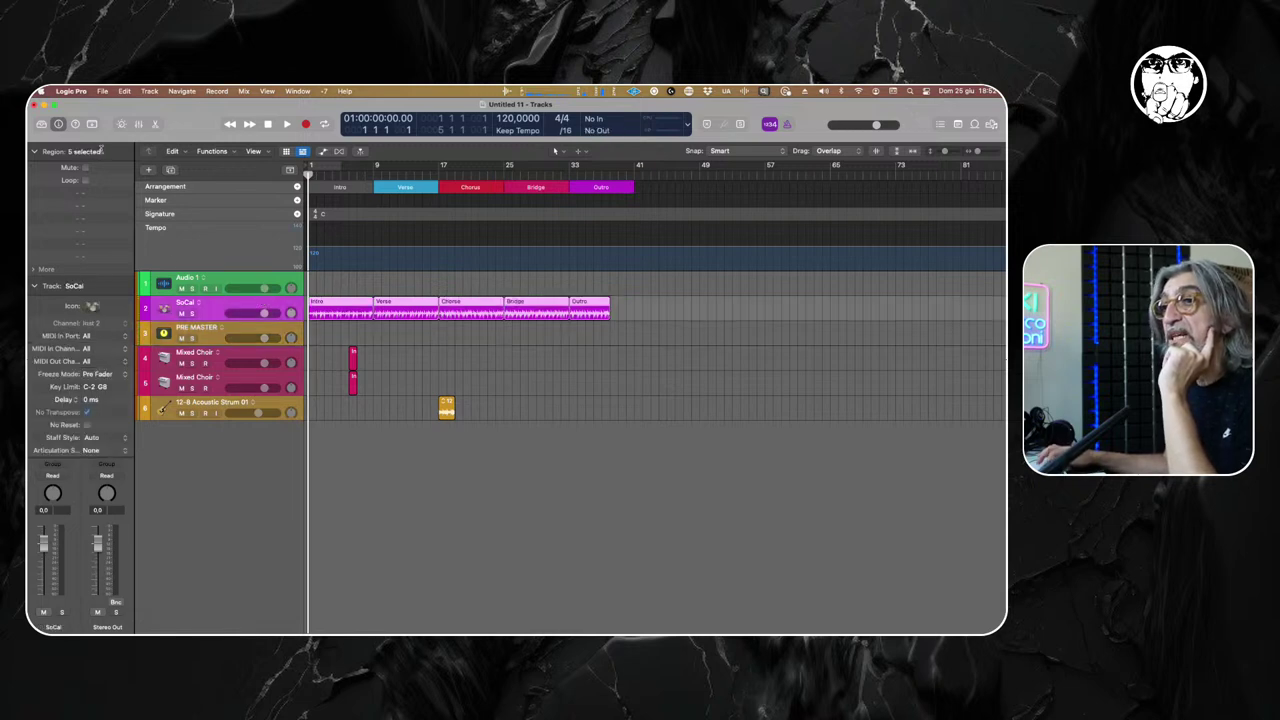
click(395, 326)
click(411, 303)
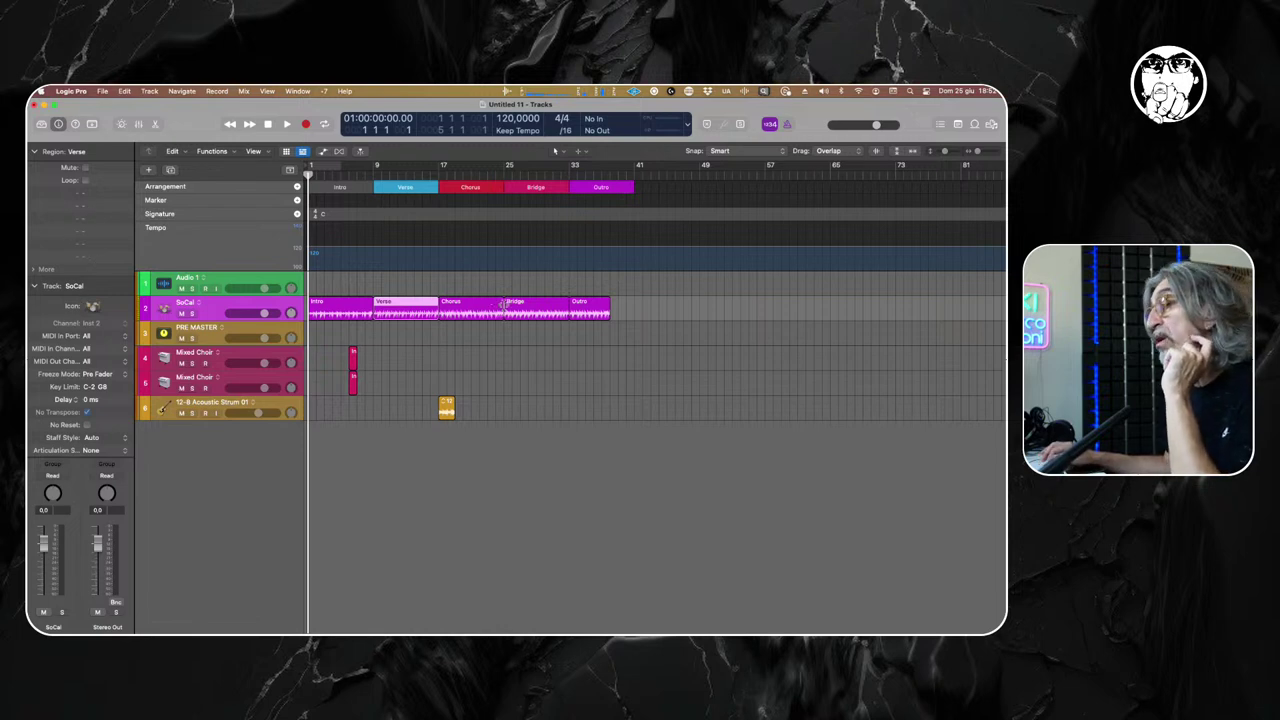
click(205, 308)
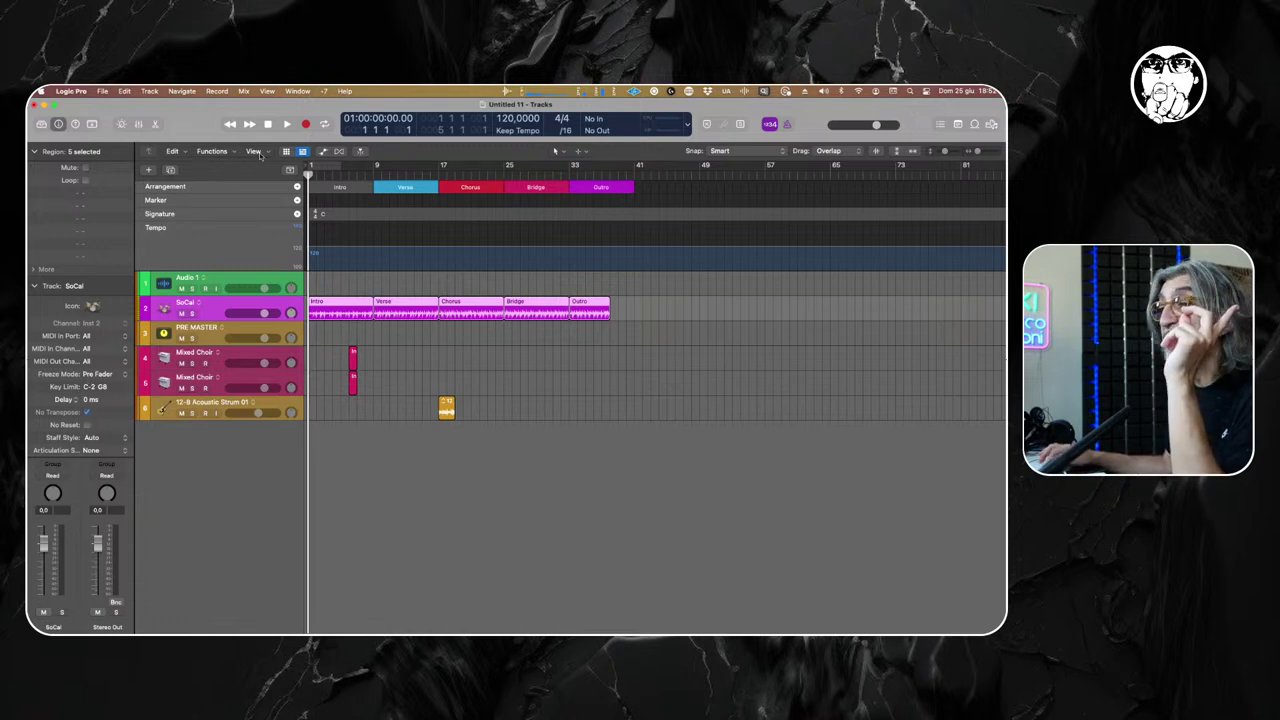
click(242, 350)
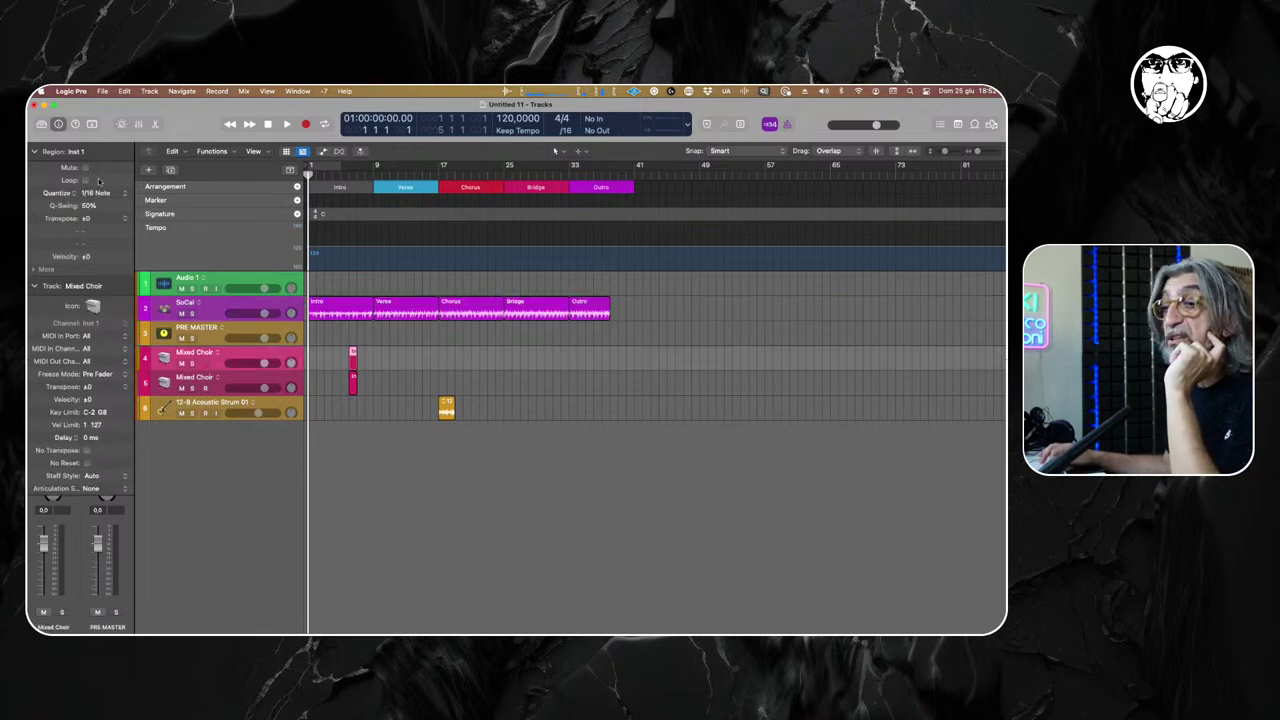
Open the general Display preferences, and toggle Show default values and Large inspectors off and back on.
click(84, 93)
mouse_move(92, 124)
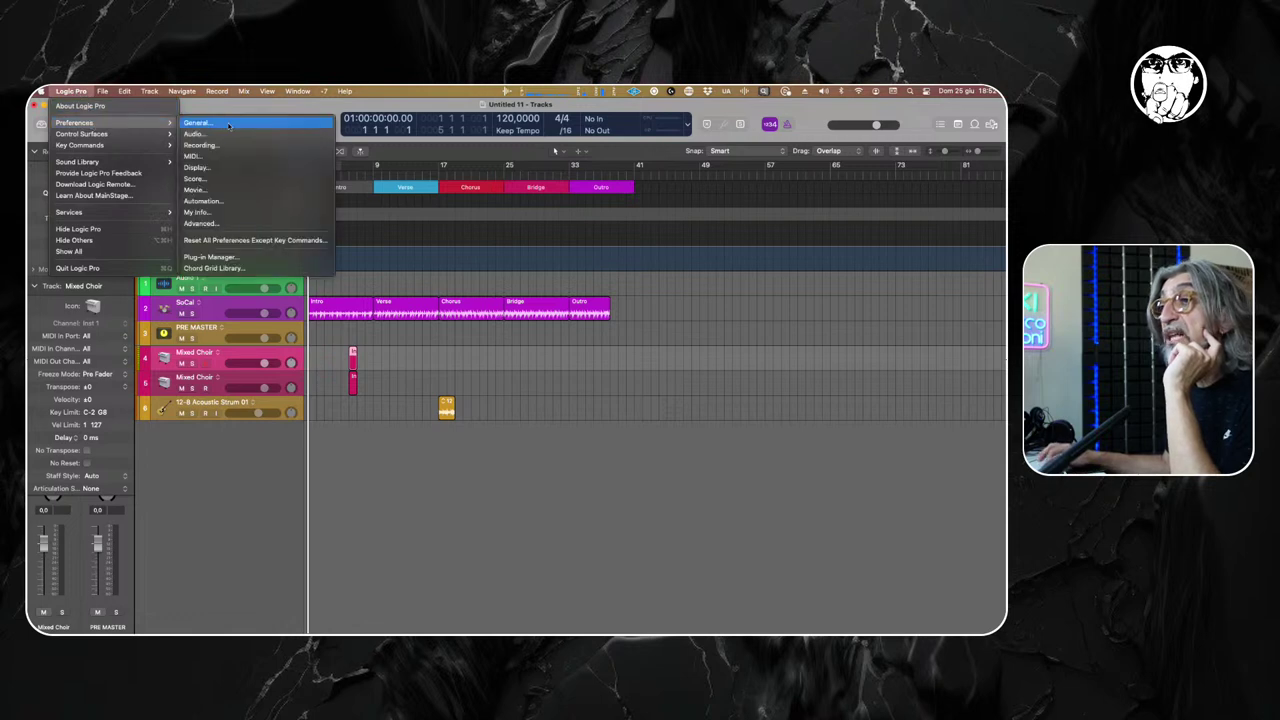
click(209, 168)
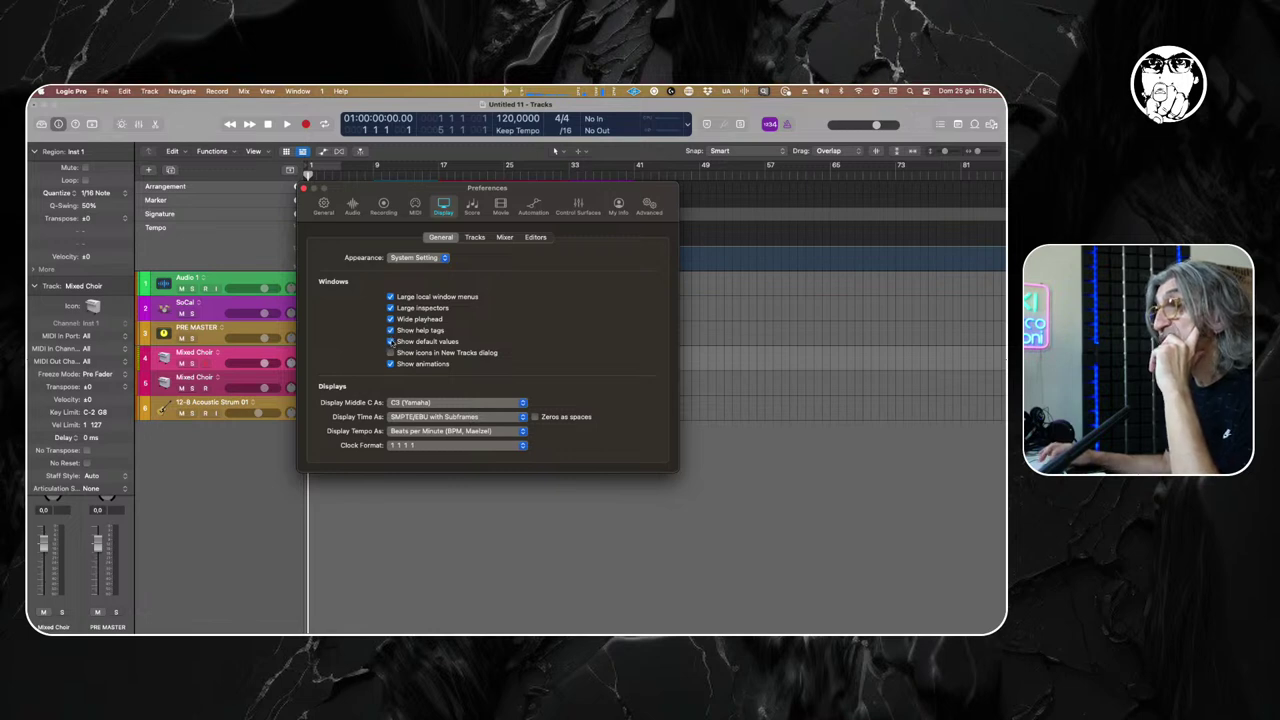
click(390, 341)
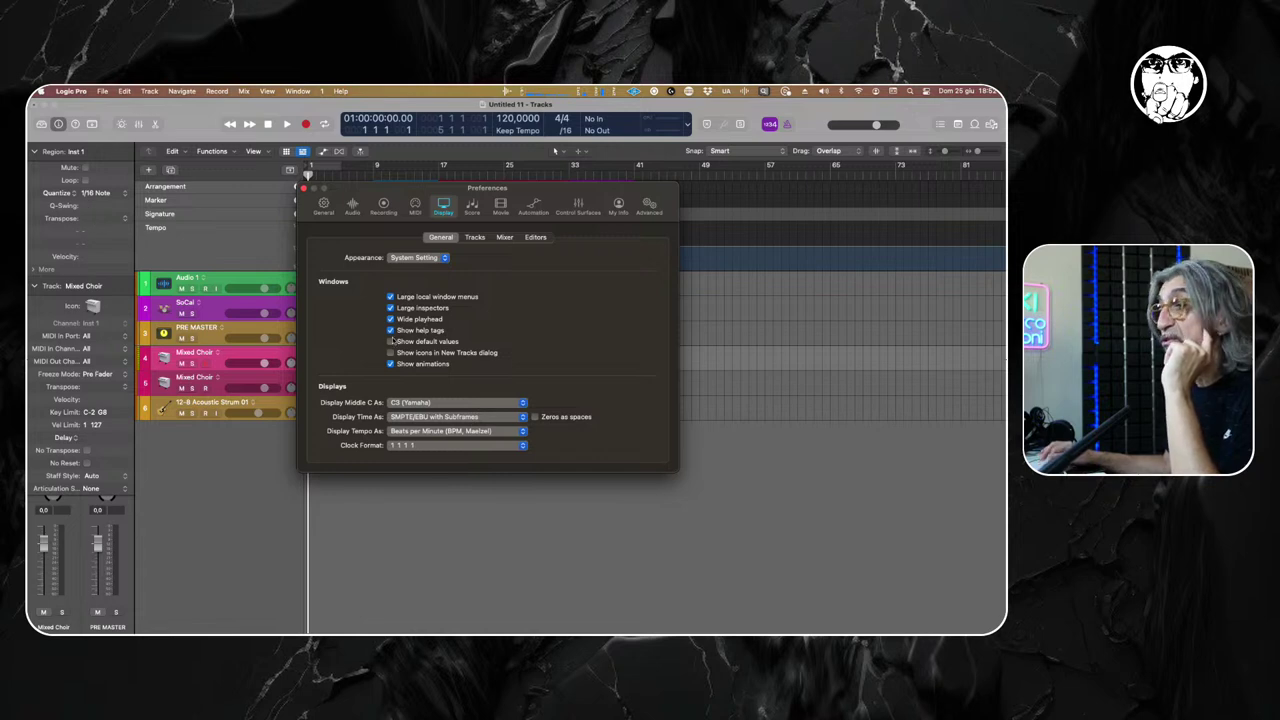
click(390, 342)
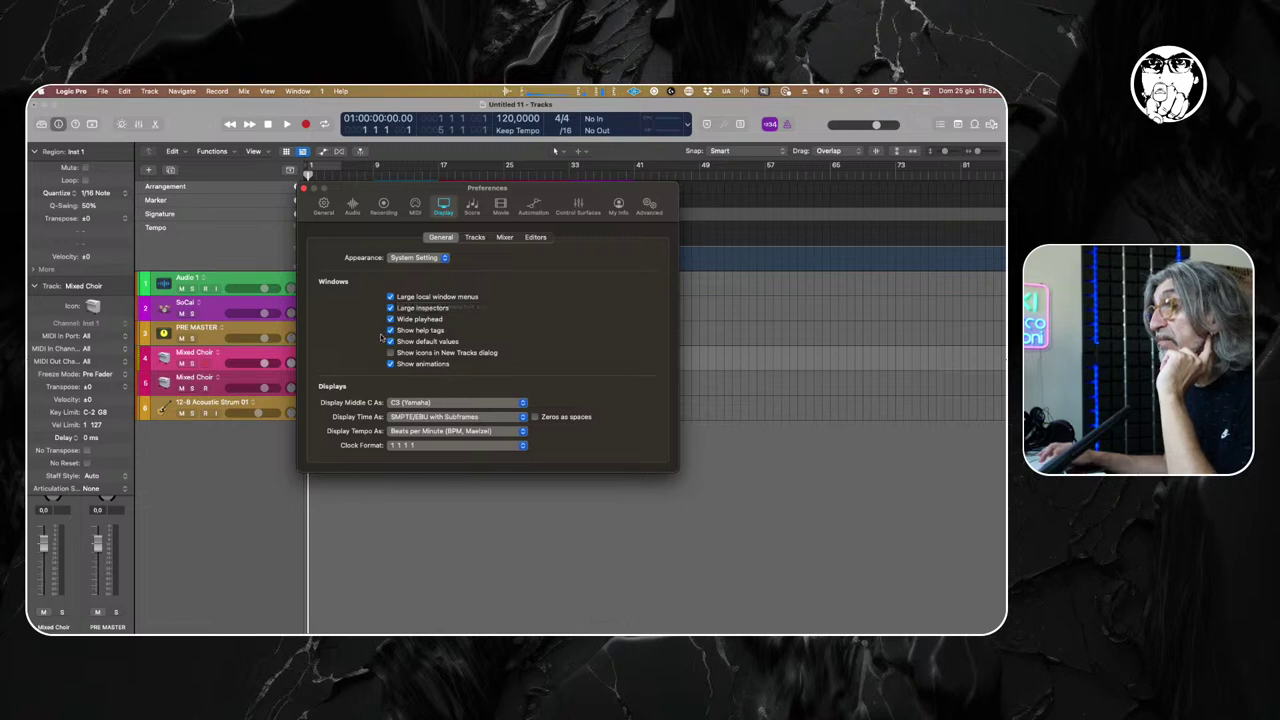
click(390, 308)
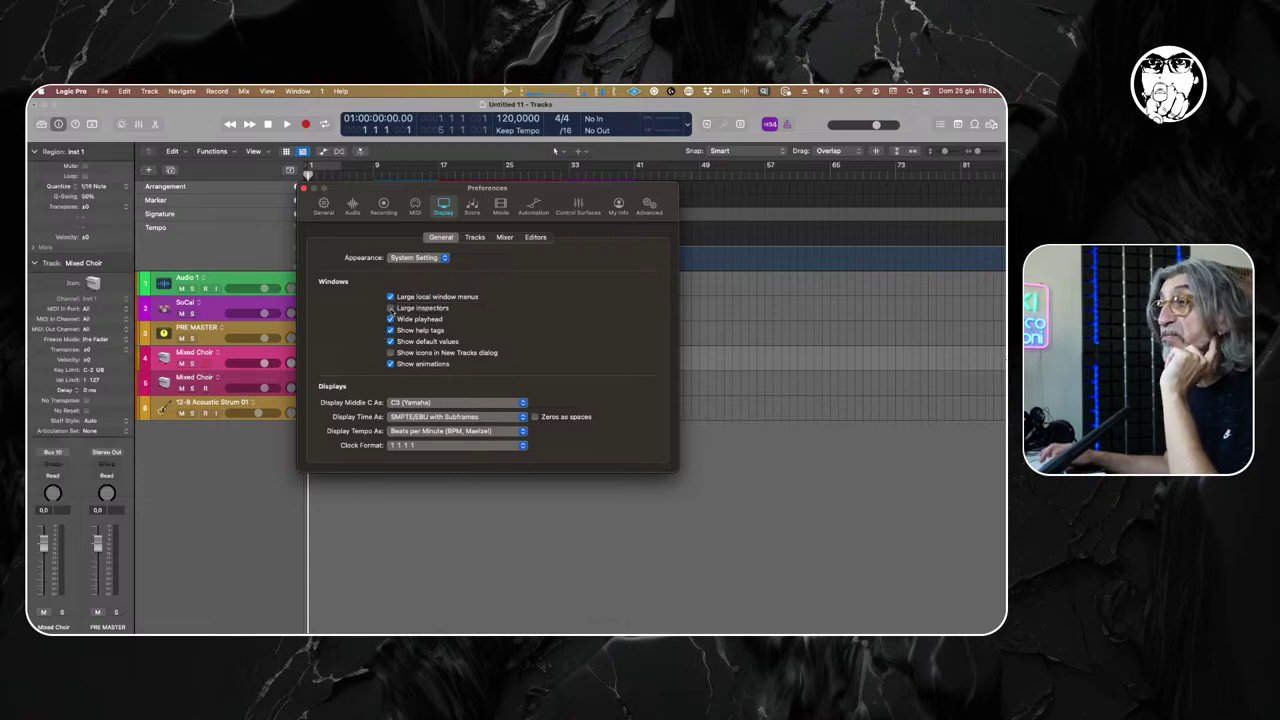
click(390, 308)
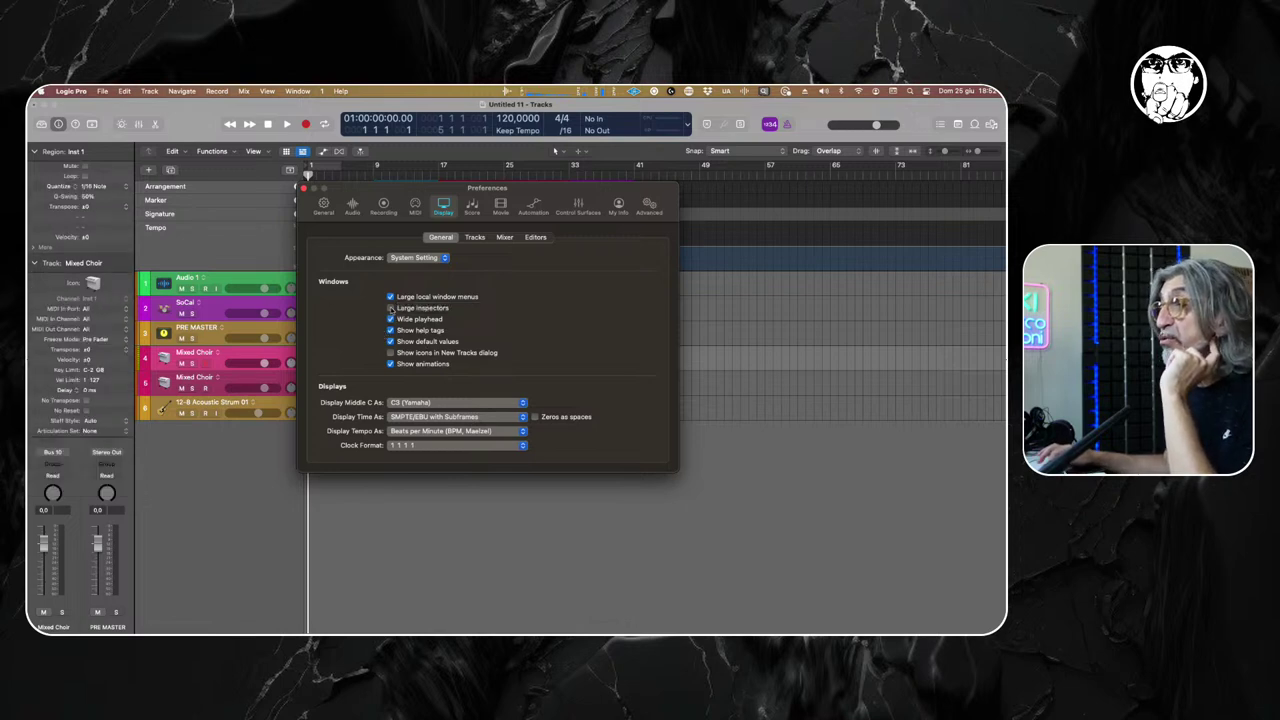
Turn off Wide playhead, play the project briefly, turn the option back on, and close the preferences.
drag(397, 190, 579, 310)
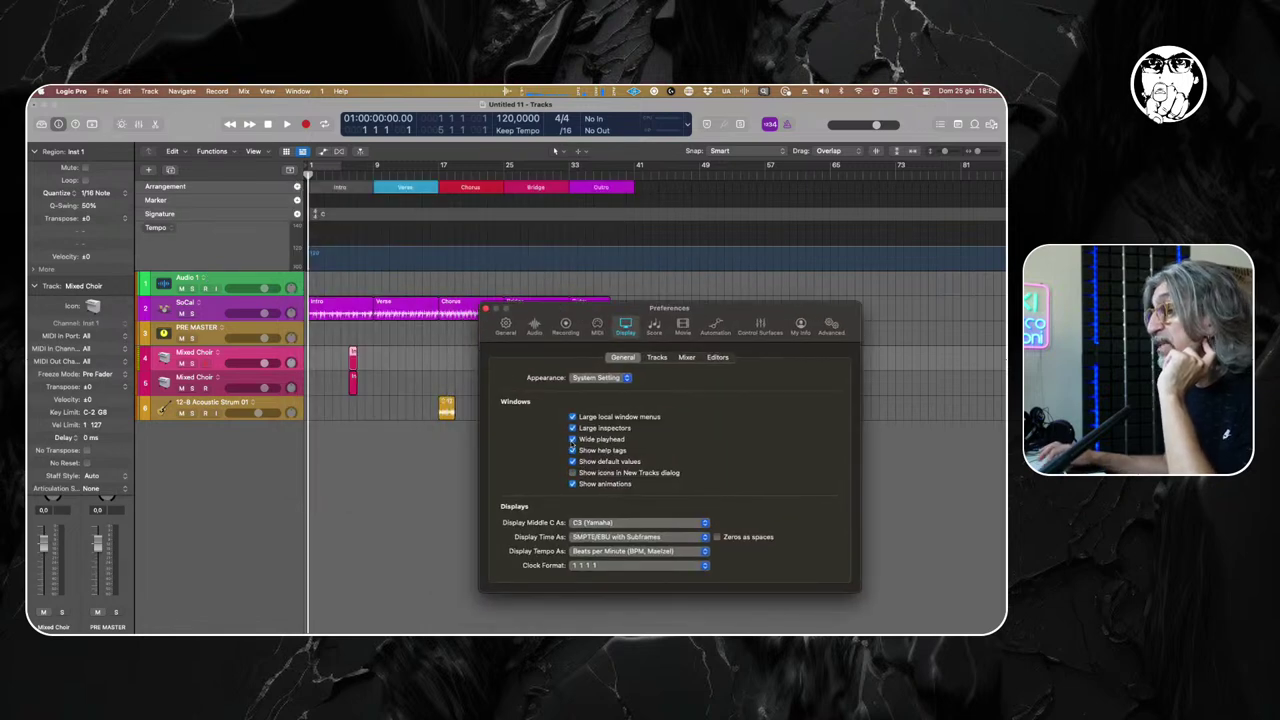
click(572, 439)
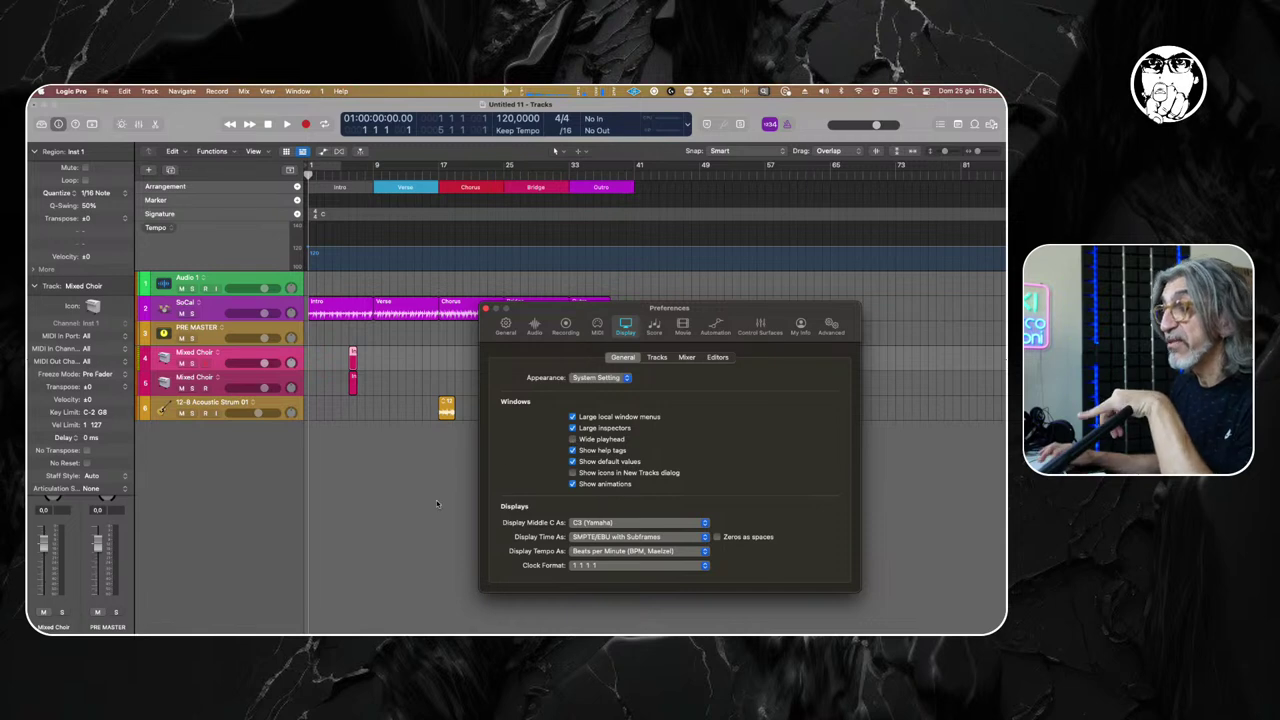
key(space)
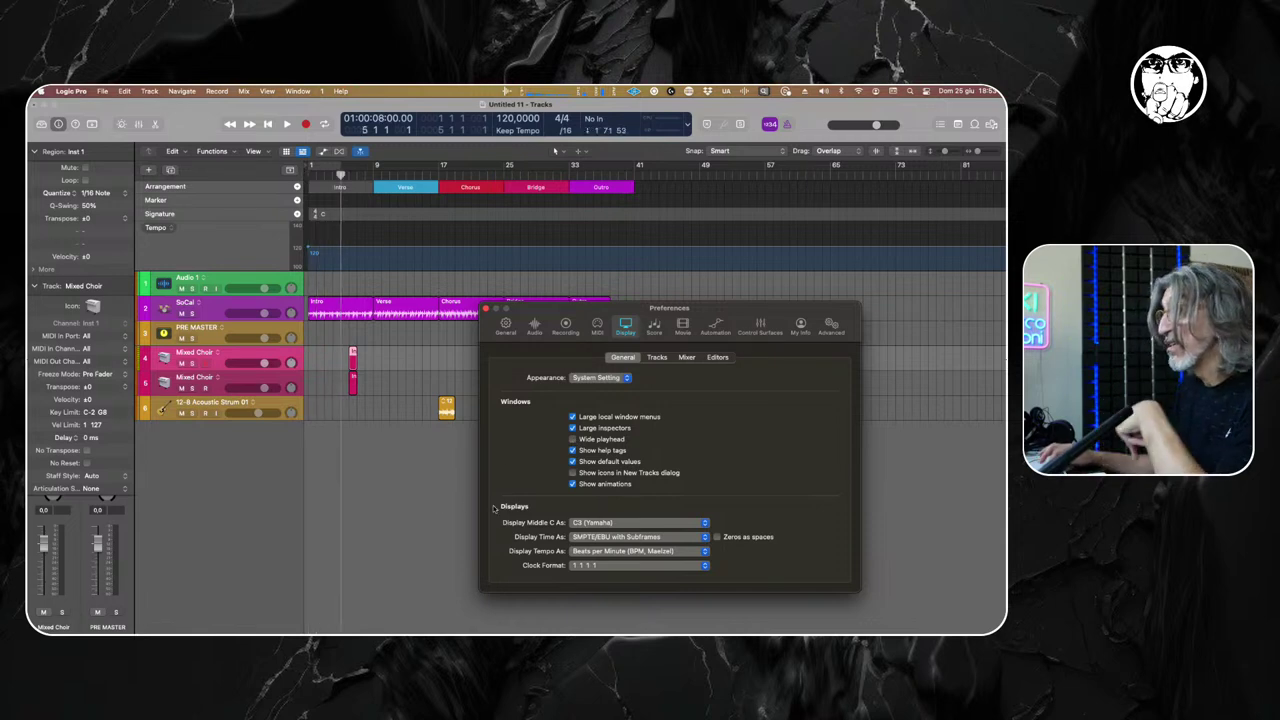
click(573, 439)
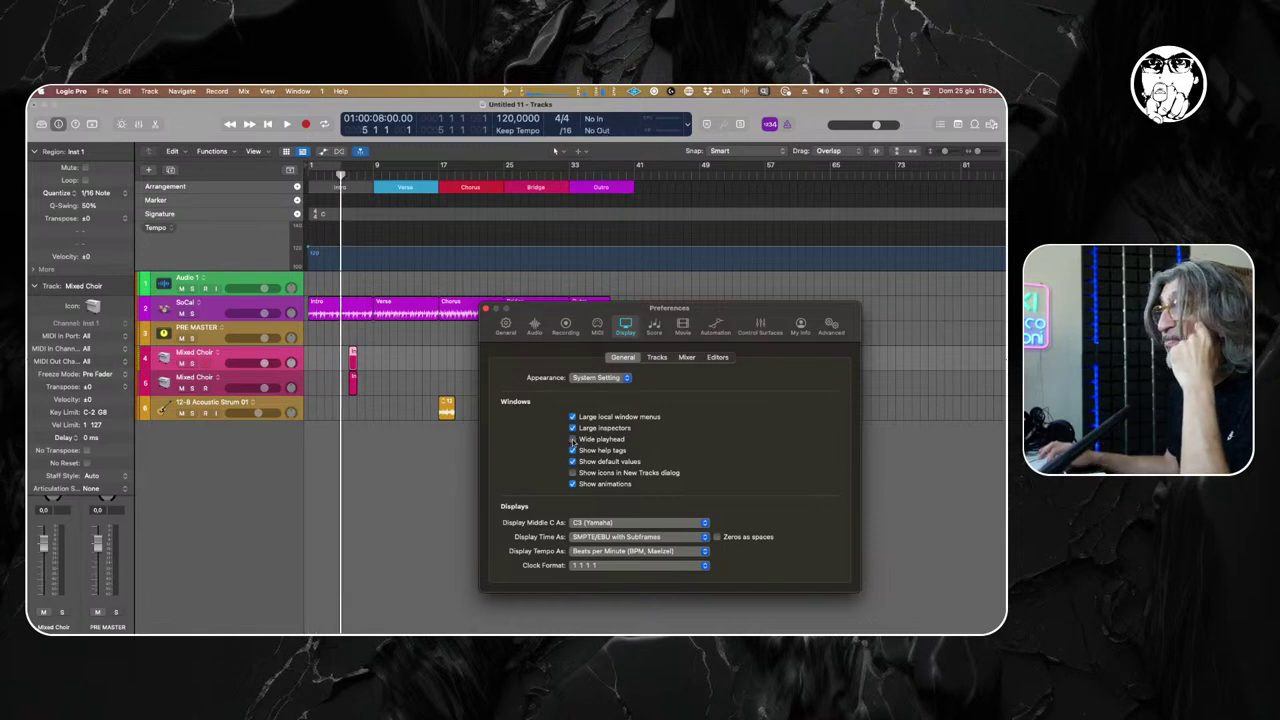
click(573, 439)
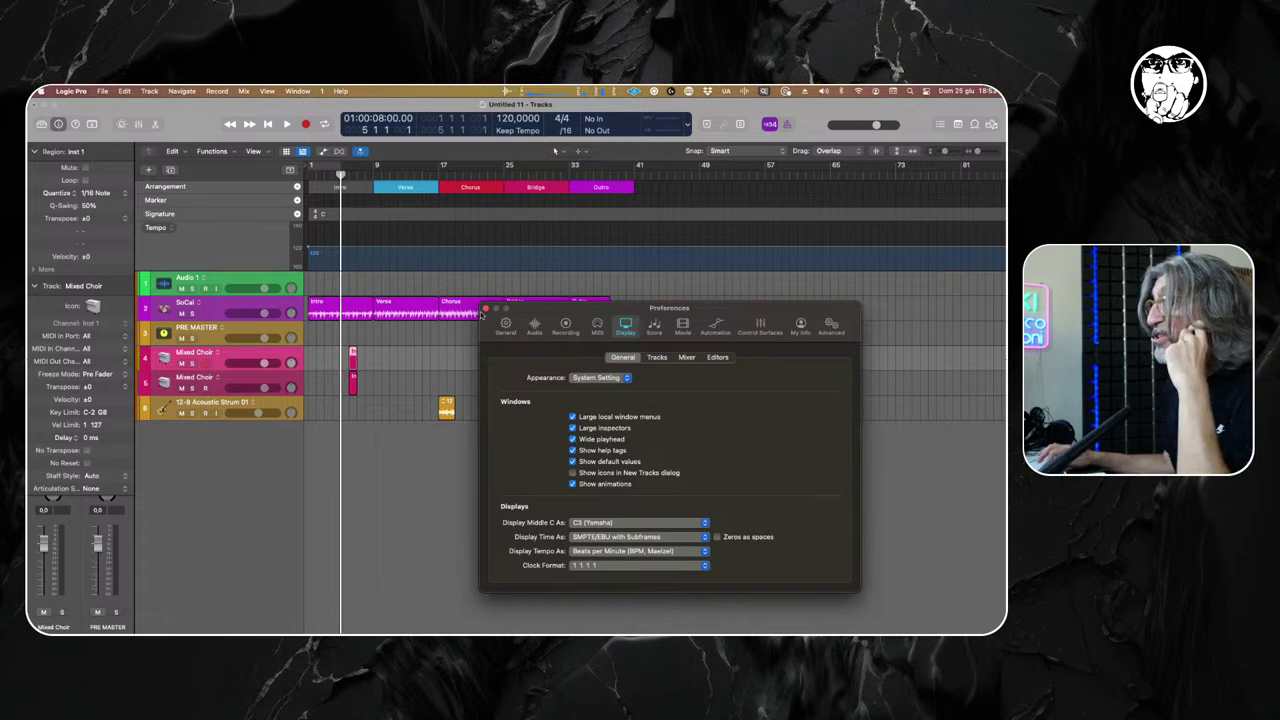
click(486, 310)
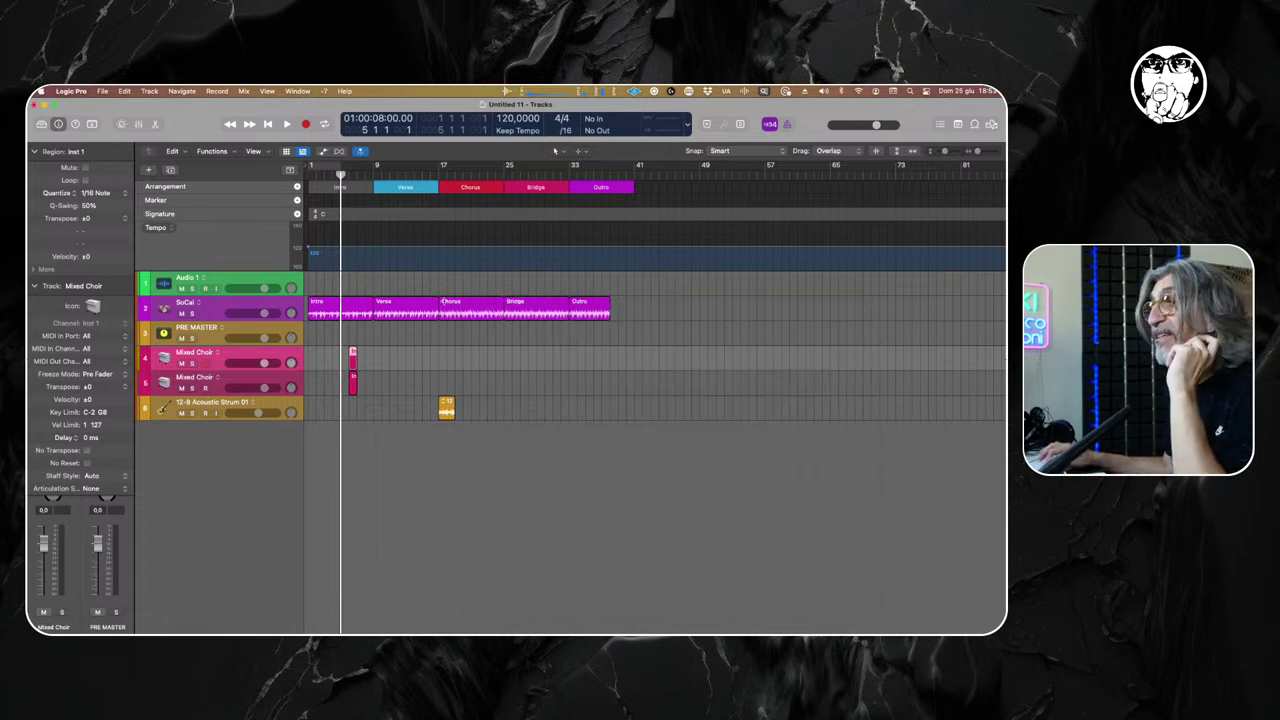
Review the Startup Action choices in the general Project Handling preferences, and close the preferences without changing them.
click(480, 462)
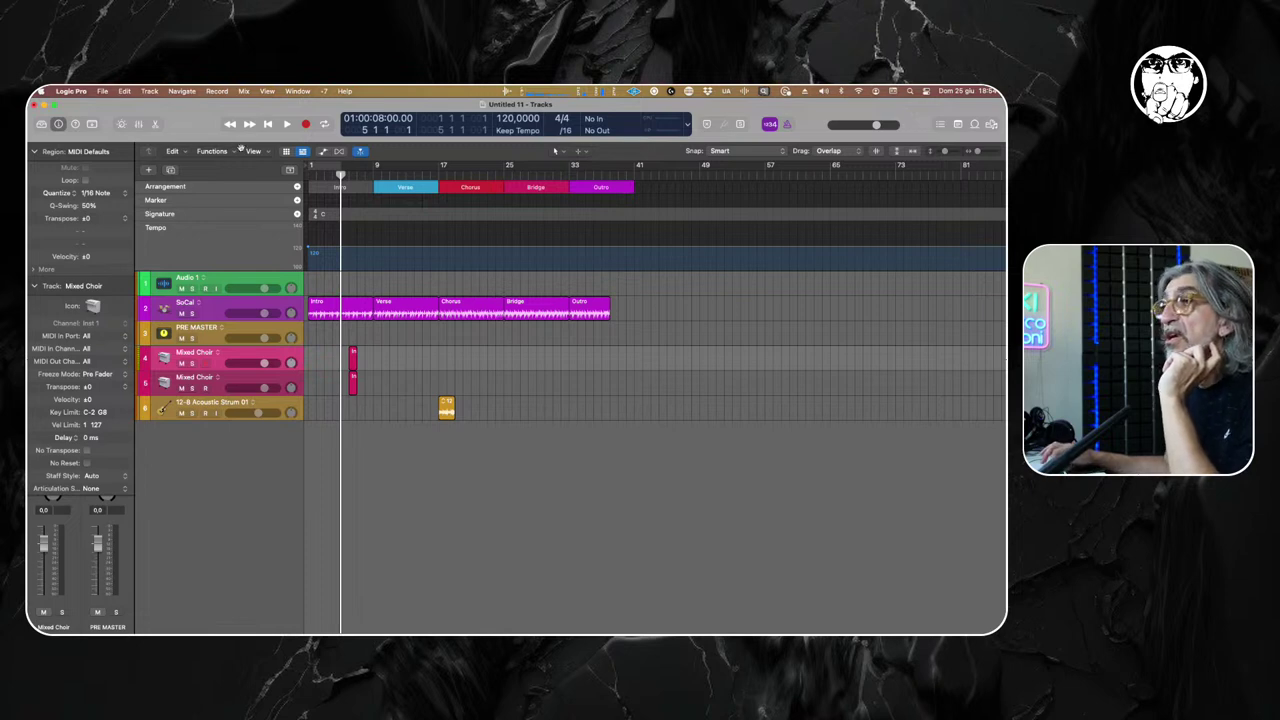
click(68, 92)
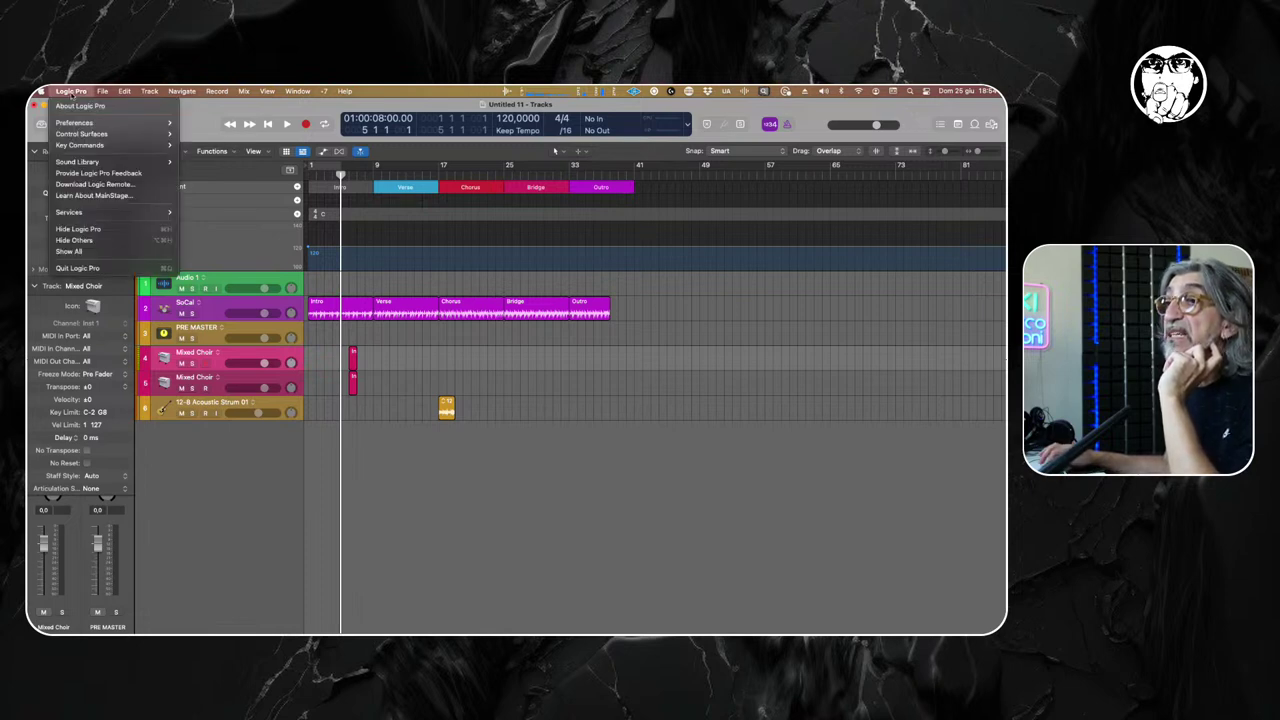
mouse_move(120, 122)
click(216, 126)
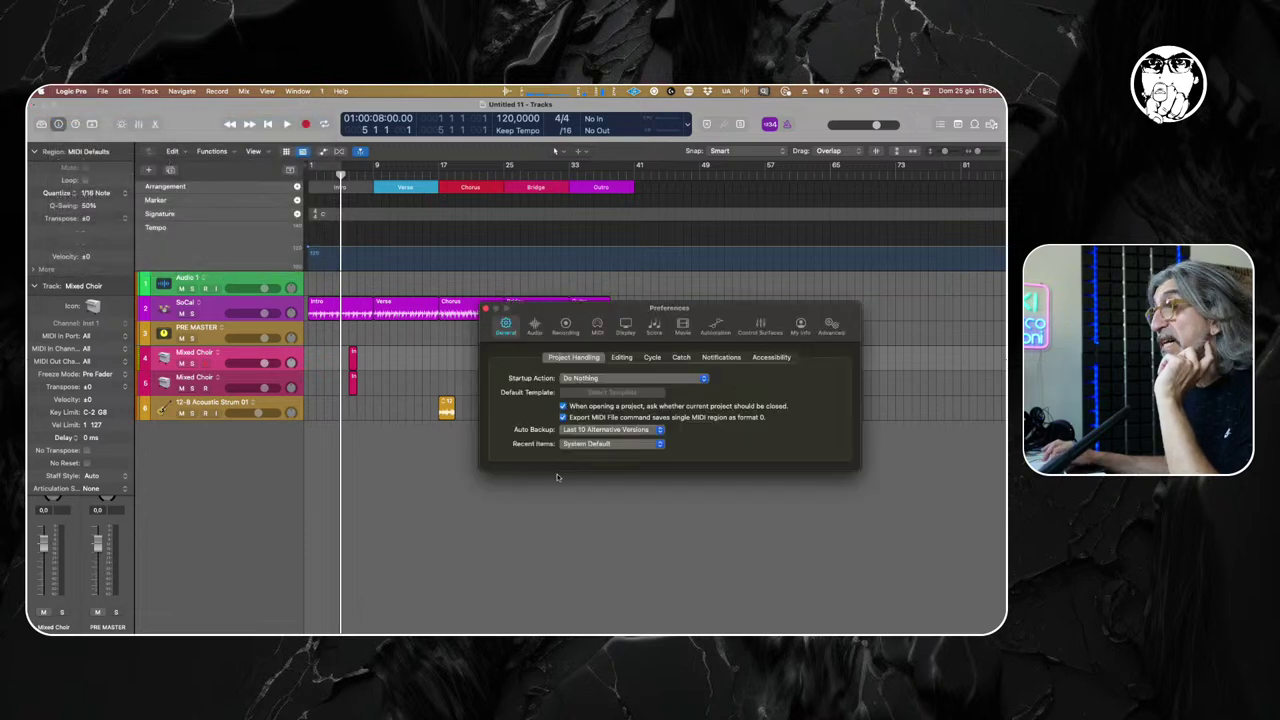
drag(621, 313, 451, 301)
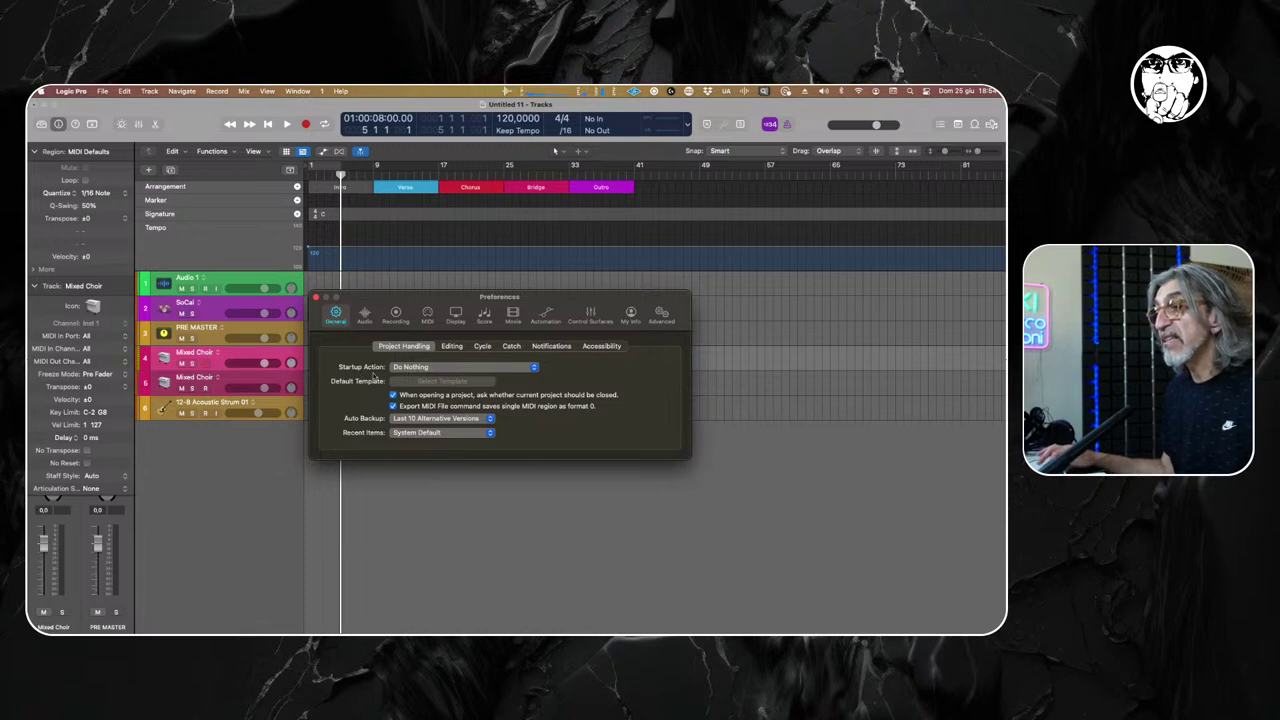
click(467, 368)
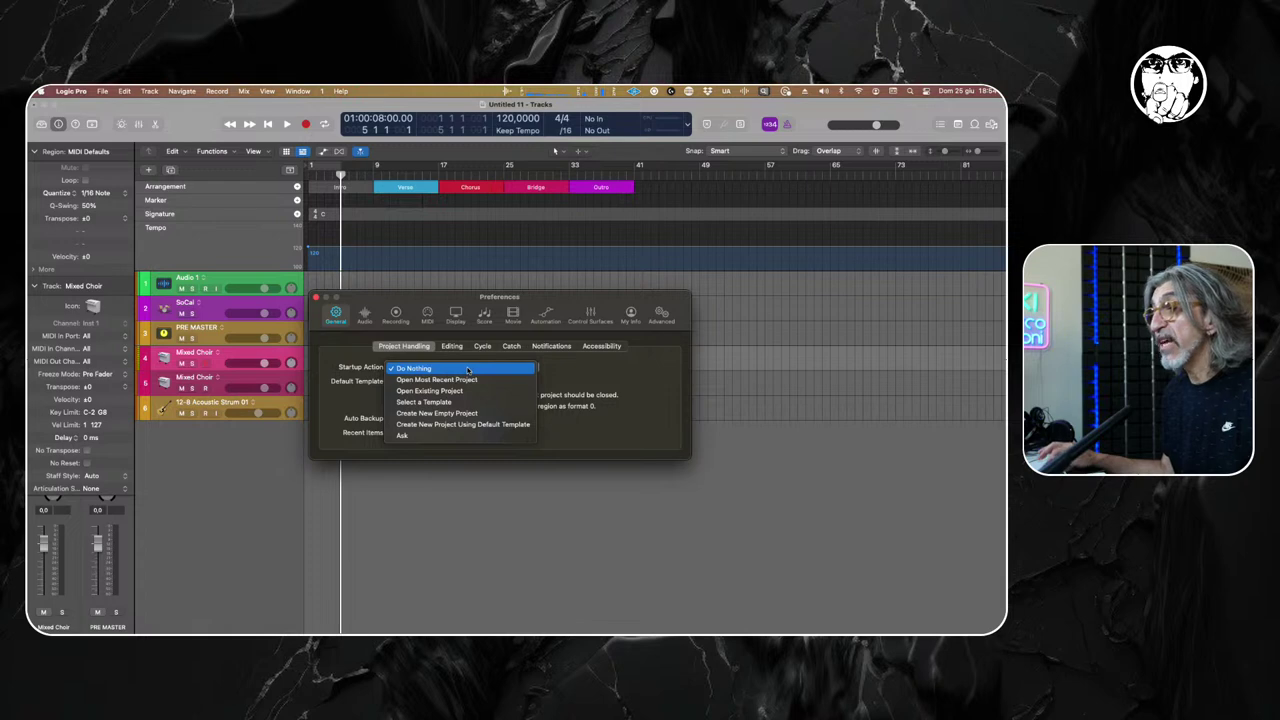
click(600, 366)
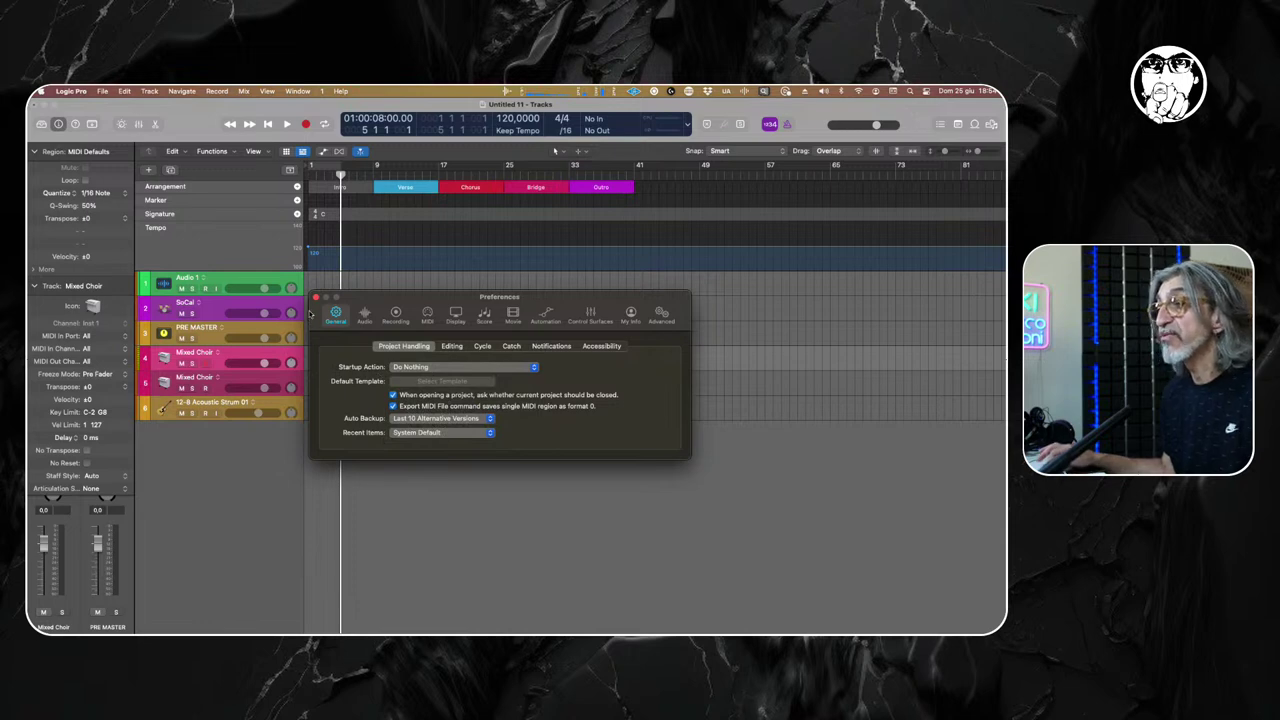
click(315, 297)
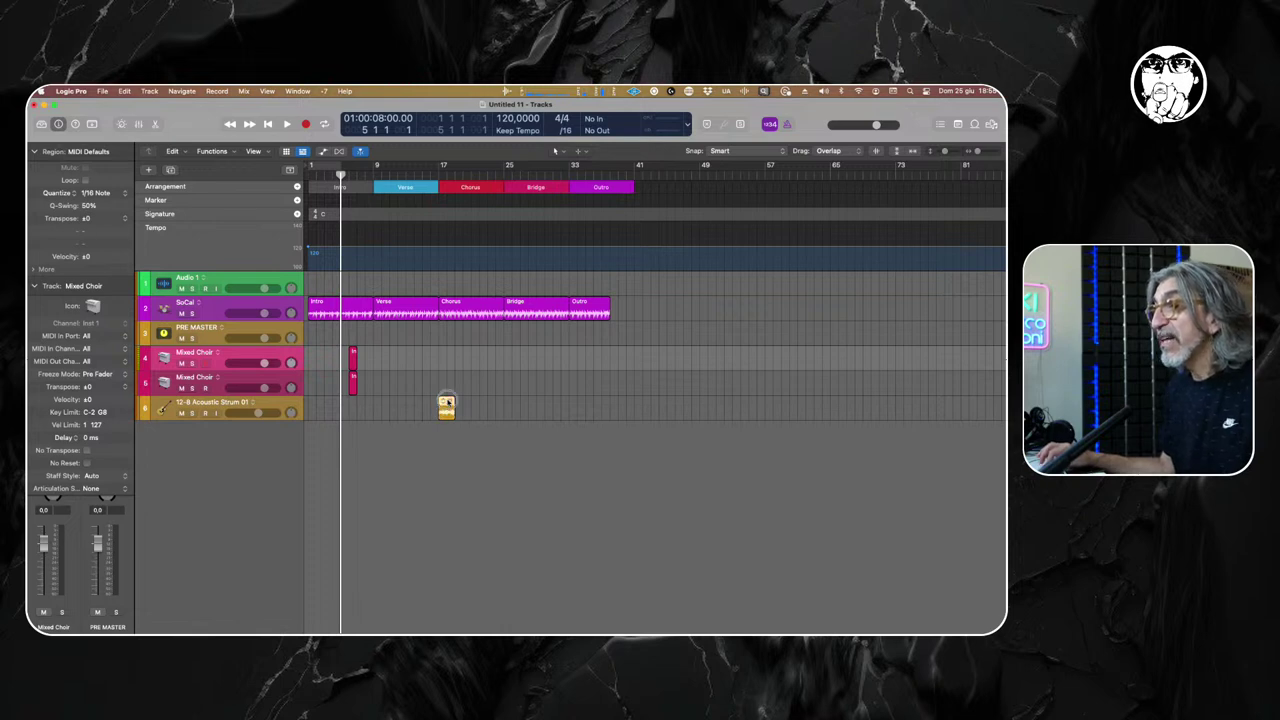
Repeat the 12-8 Acoustic Strum 01 region eight times along its track.
click(447, 404)
key(super+r)
key(super+r)
key(super+r)
key(super+r)
key(super+r)
key(super+r)
key(super+r)
key(super+r)
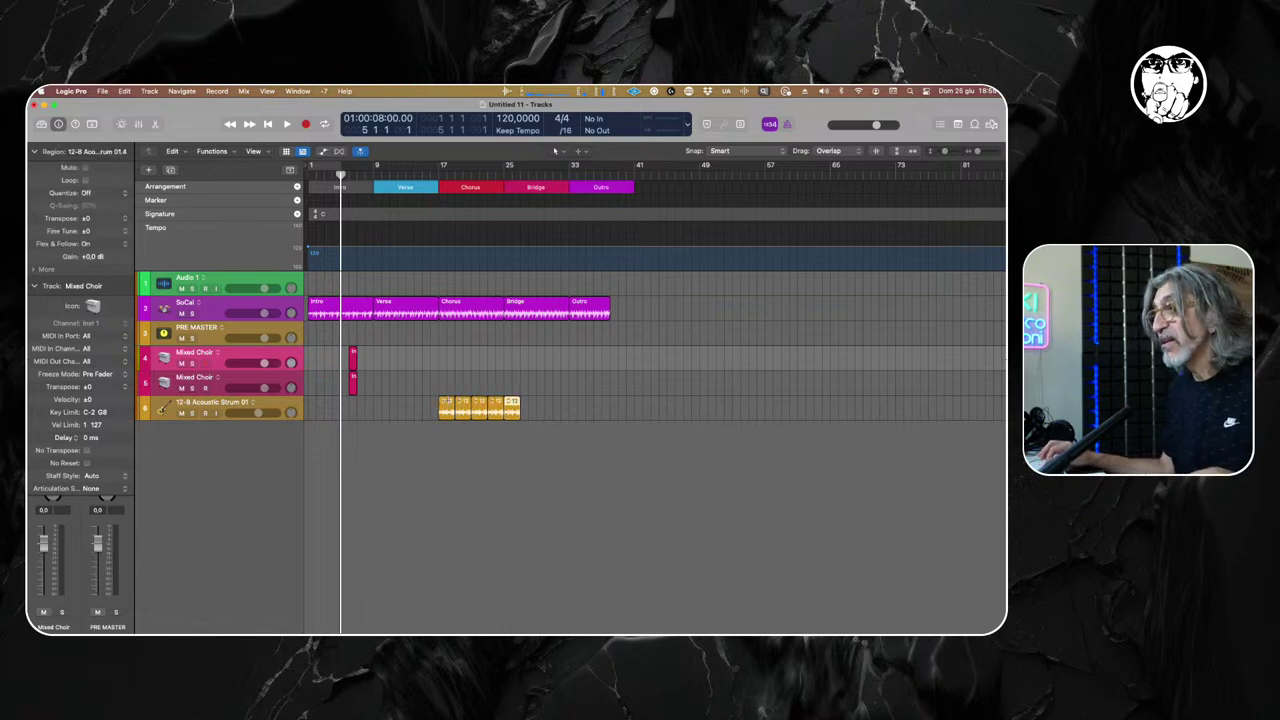
Repeat the Chorus, Bridge and Outro regions of the SoCal track together twice.
drag(466, 285, 629, 318)
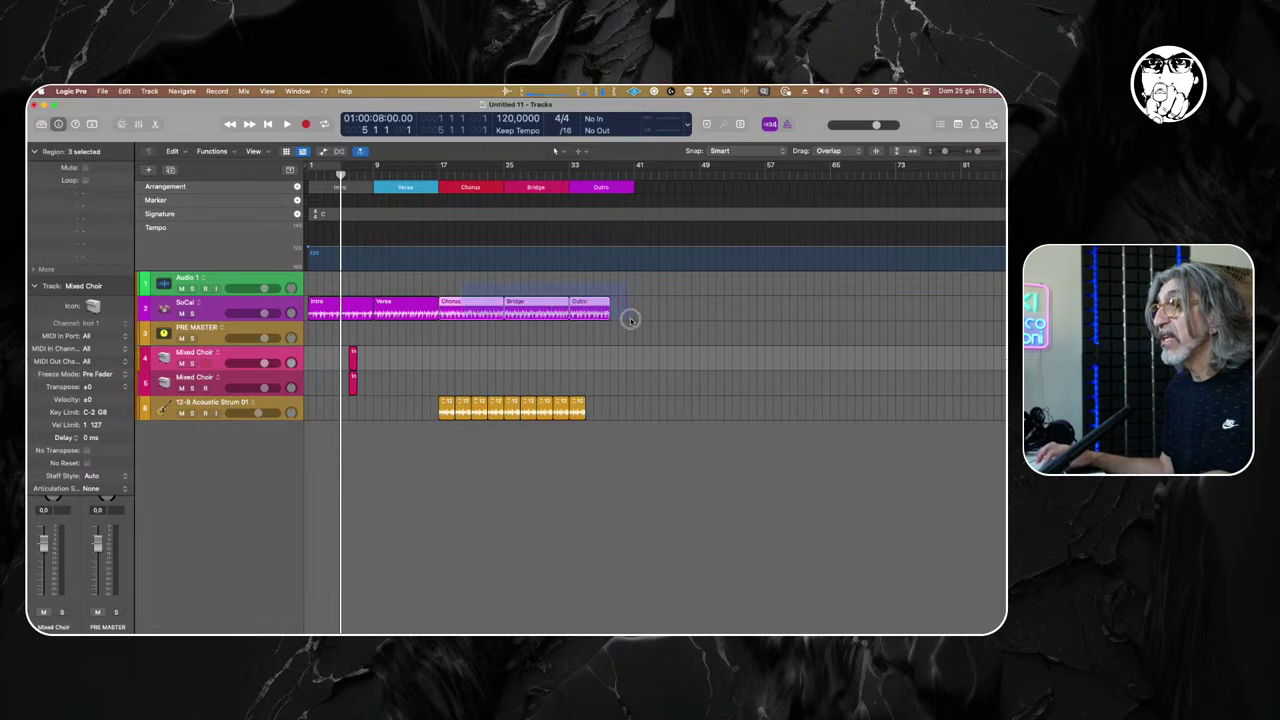
key(super+r)
key(super+r)
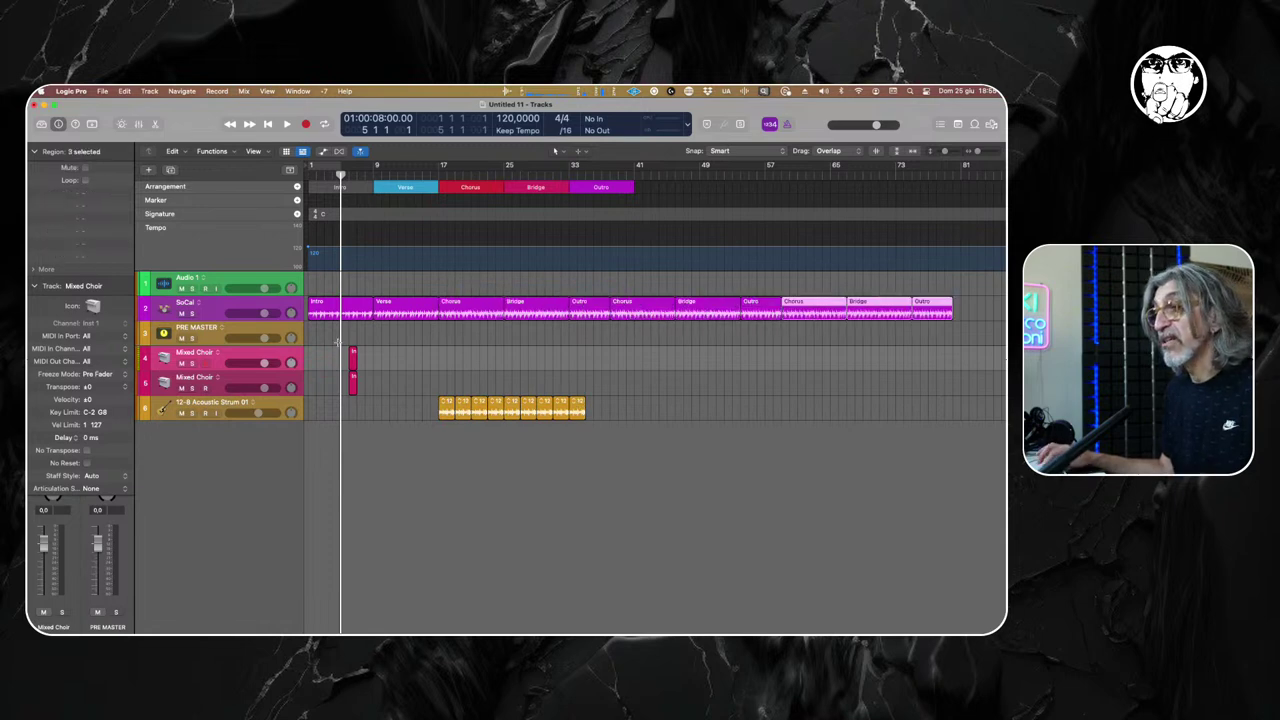
Repeat the regions of both Mixed Choir tracks together seven times.
drag(342, 344, 369, 376)
key(super+r)
key(super+r)
key(super+r)
key(super+r)
key(super+r)
key(super+r)
key(super+r)
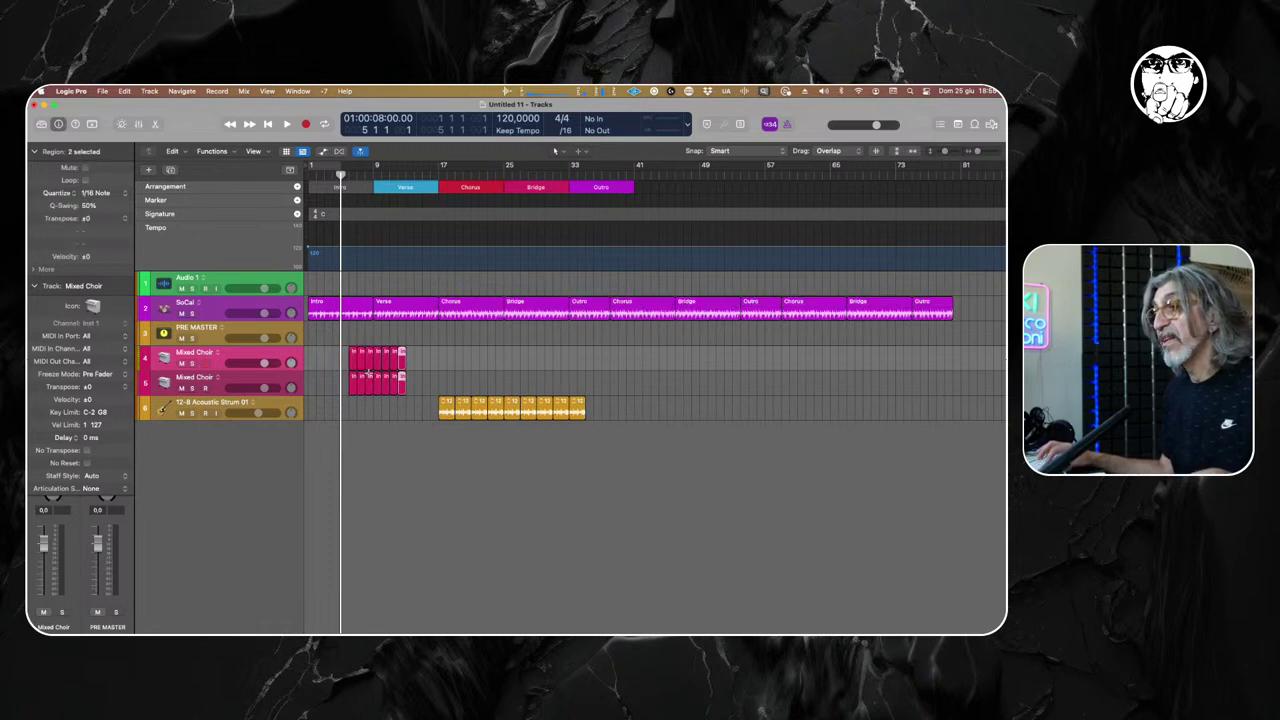
Split the first Outro region of the SoCal track at bar 35 and delete the repeated regions that follow it.
key(super+Right)
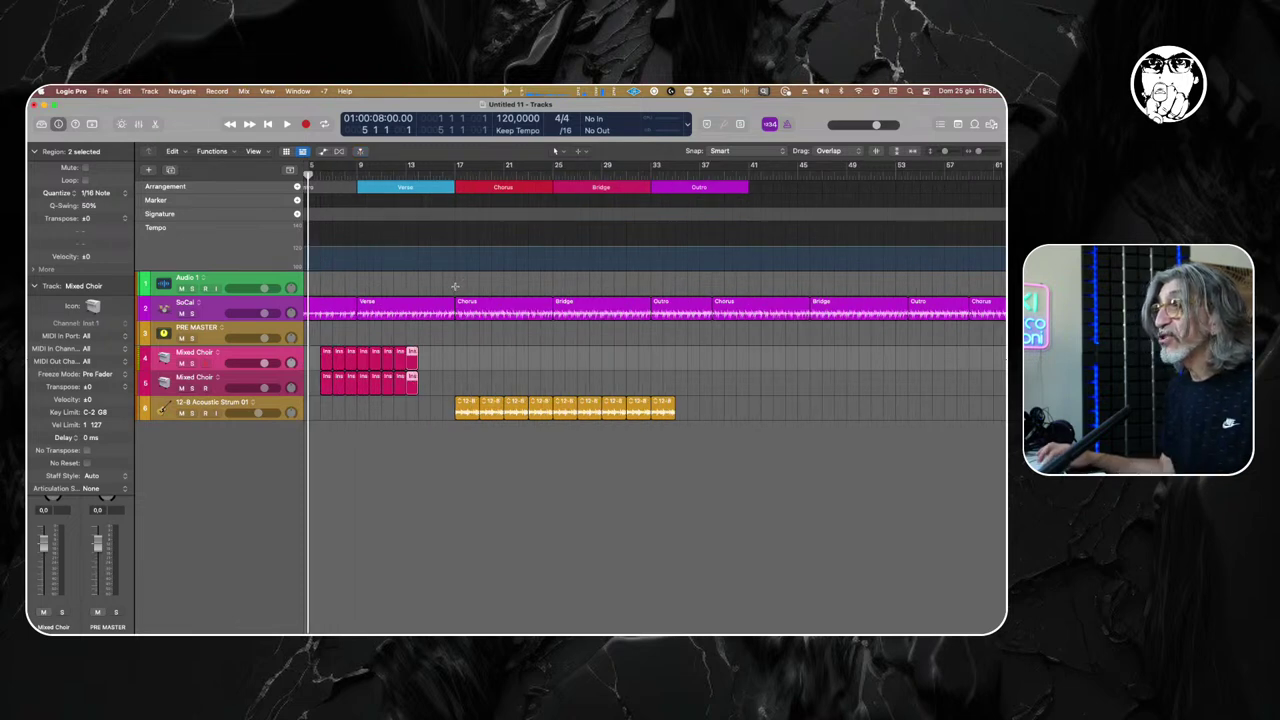
drag(456, 284, 552, 414)
scroll(777, 414, right, 3)
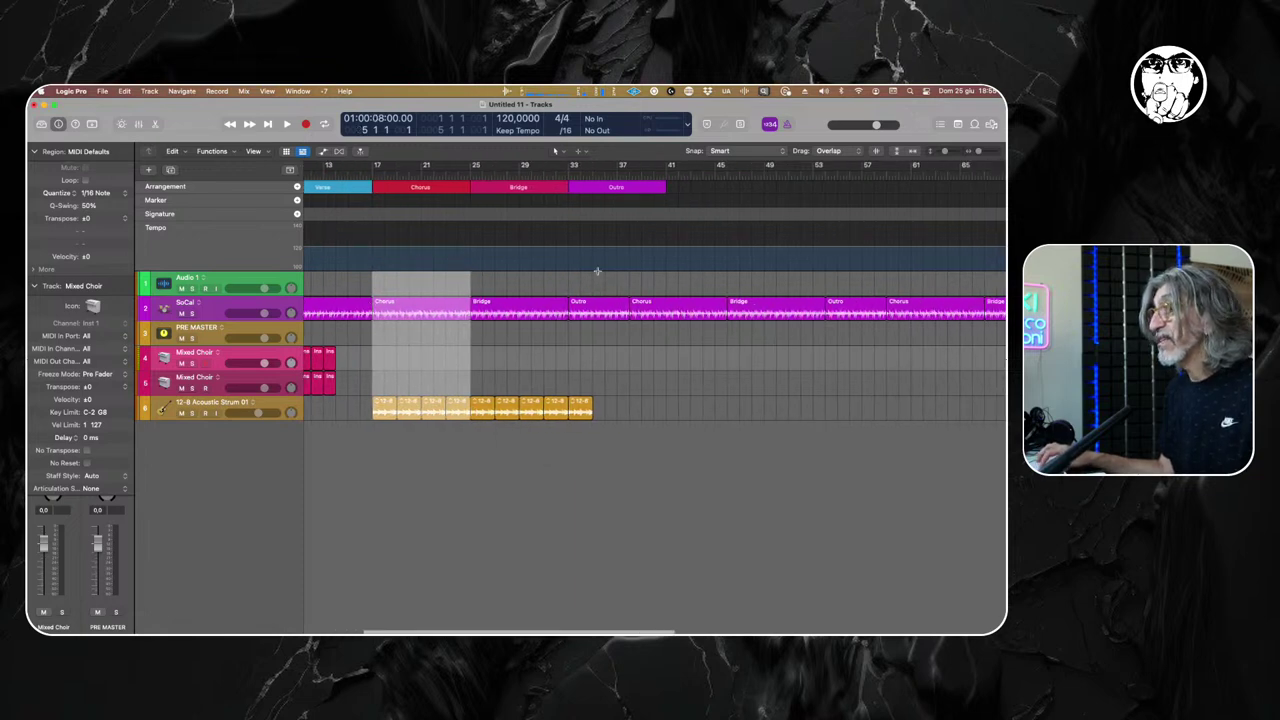
click(596, 315)
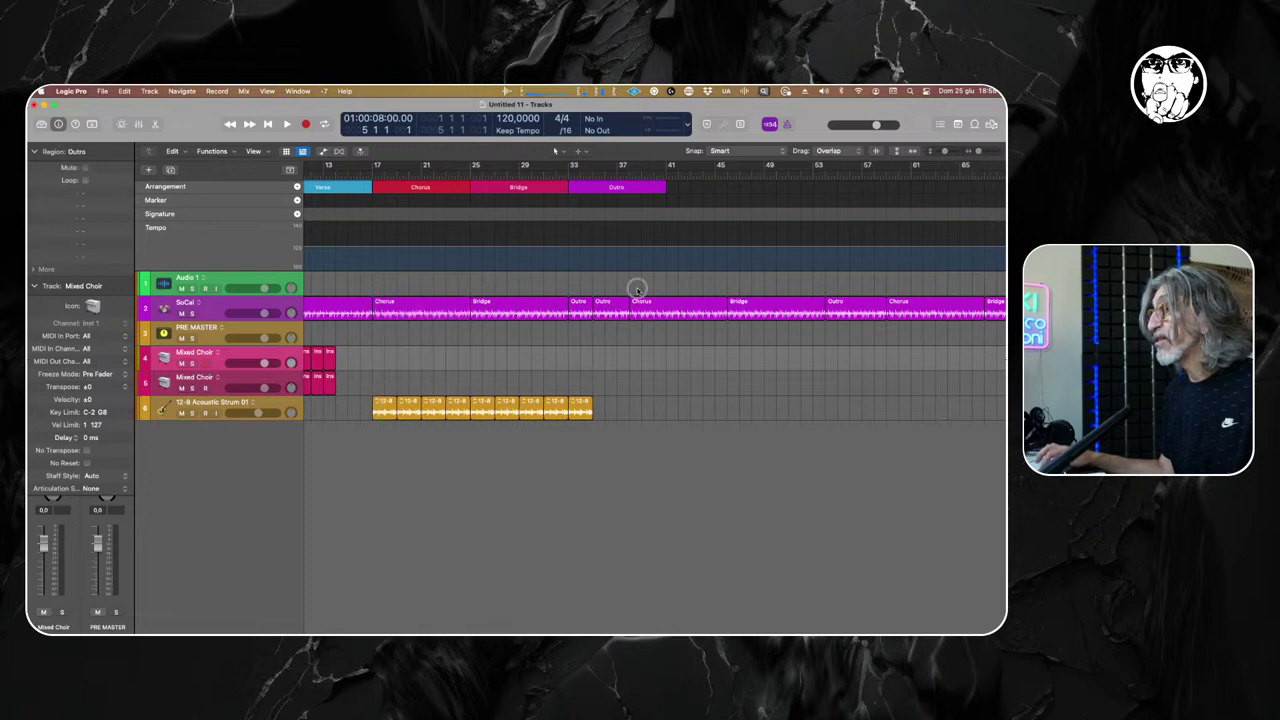
key(Delete)
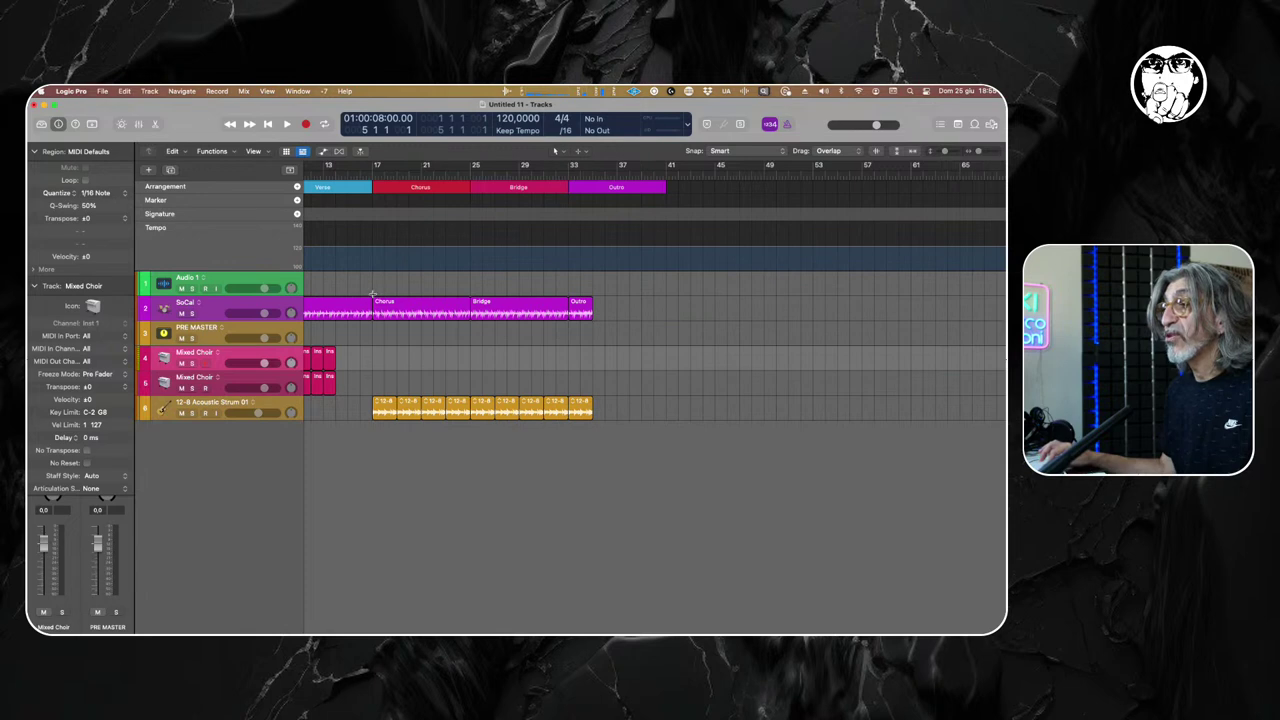
Marquee-select bars 17 to 35 across all tracks, repeat the selection twice, and undo both repeats.
drag(372, 293, 592, 420)
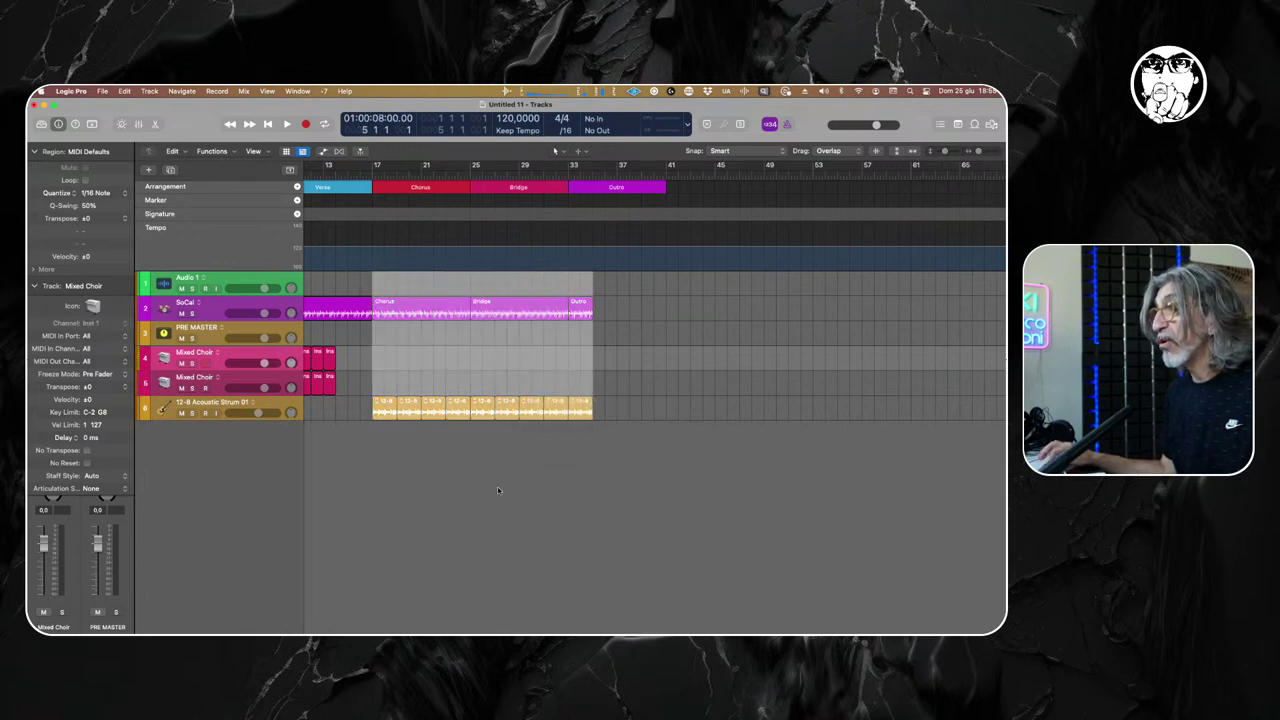
key(super+r)
key(super+r)
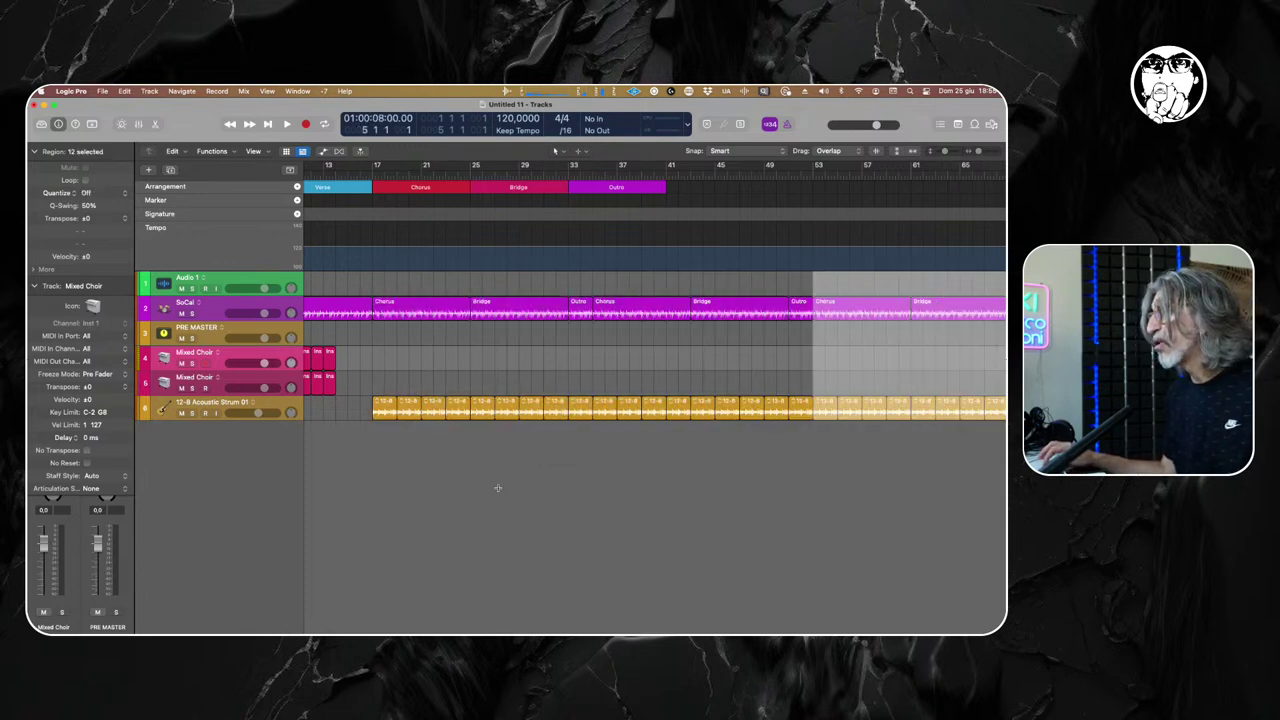
key(super+z)
key(super+z)
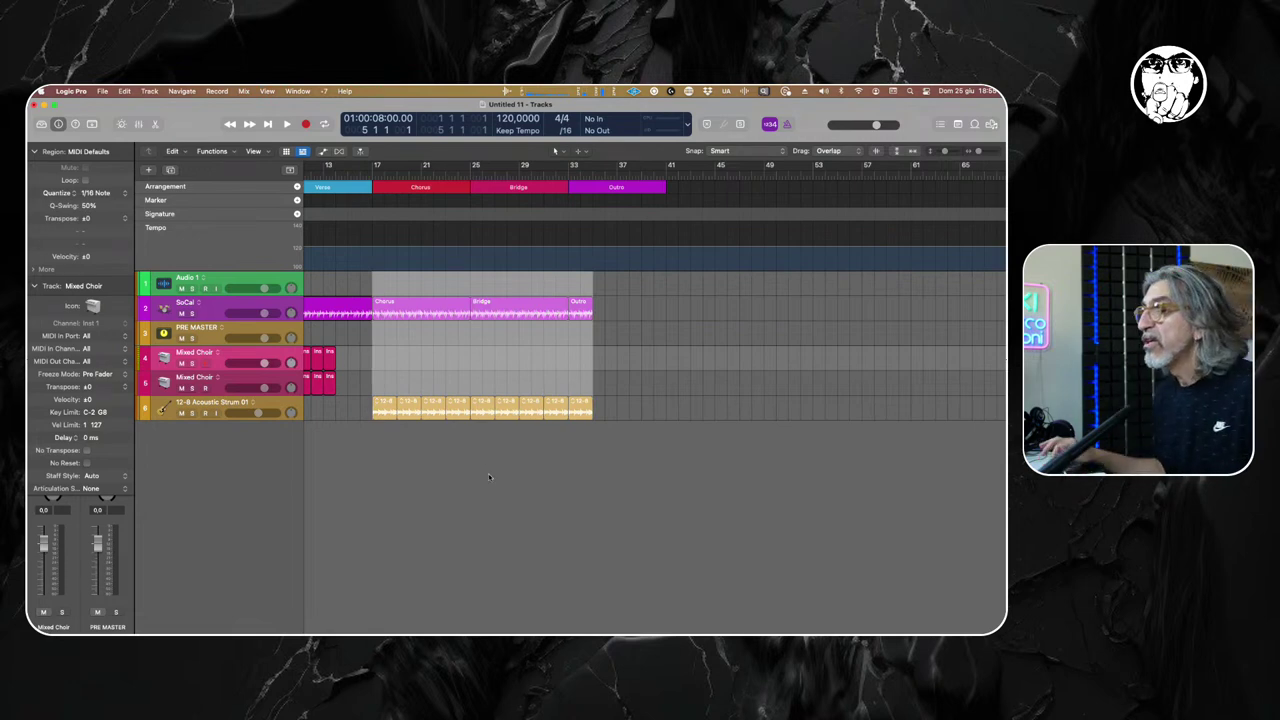
Split the Bridge region of the SoCal track at bar 29 with the Marquee tool.
click(479, 453)
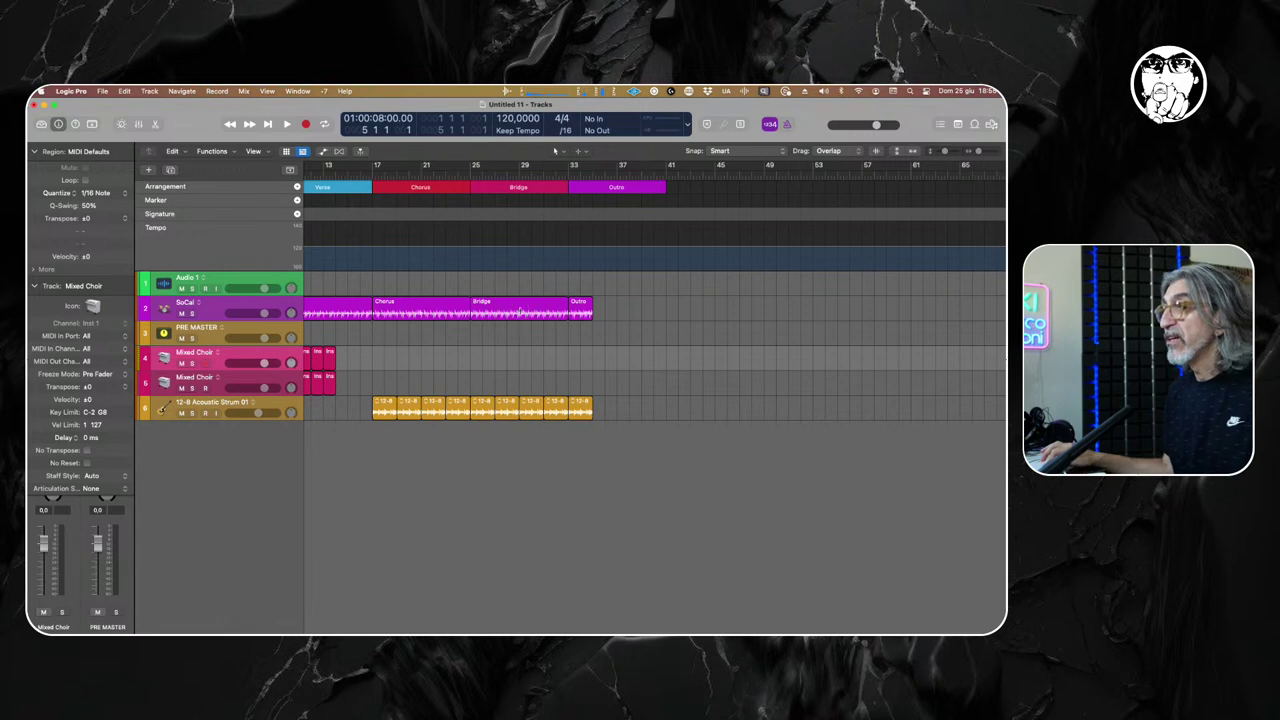
super+double_click(521, 311)
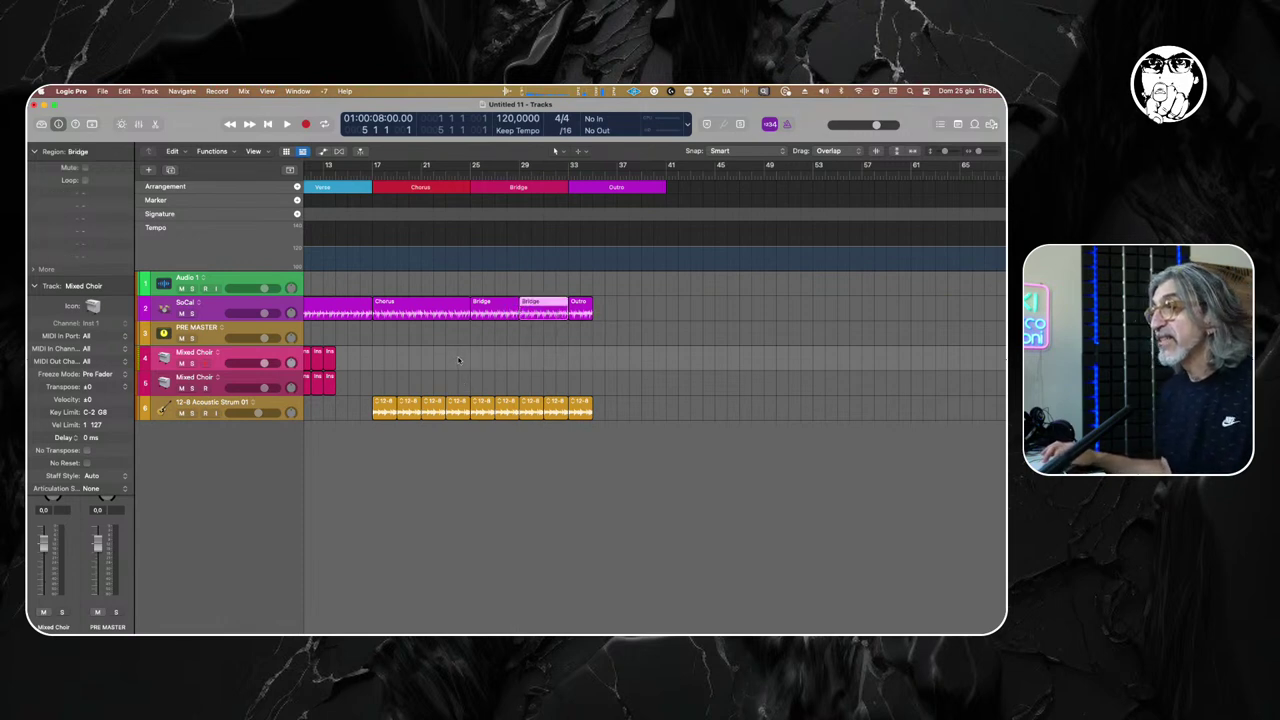
Marquee-select an empty range from about bar 38 to 40 on the PRE MASTER track and play it.
drag(460, 362, 580, 367)
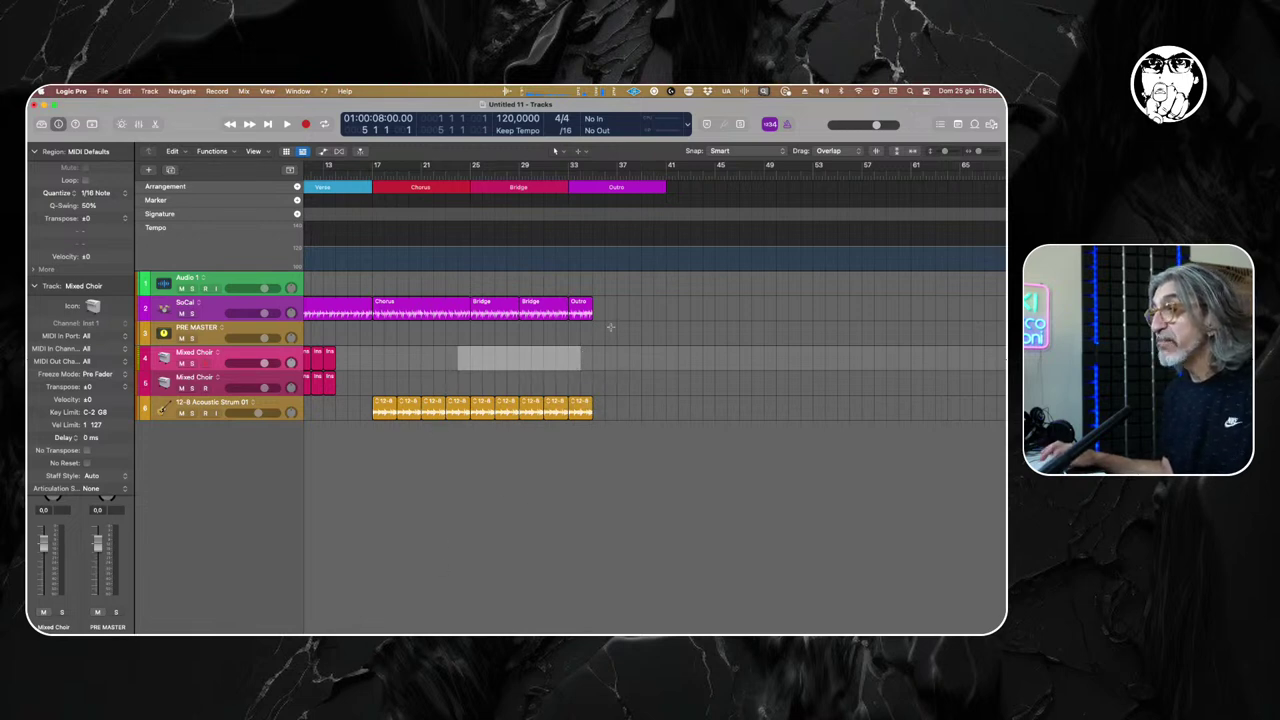
drag(628, 340, 654, 346)
key(space)
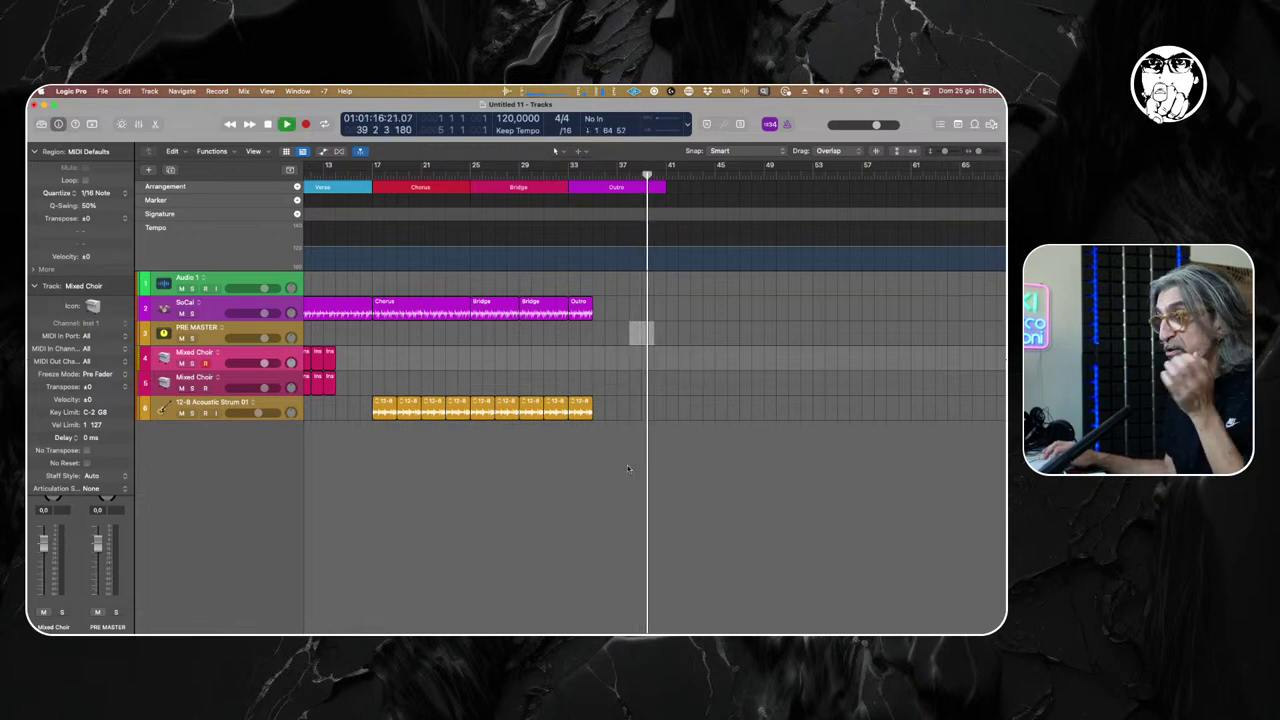
key(space)
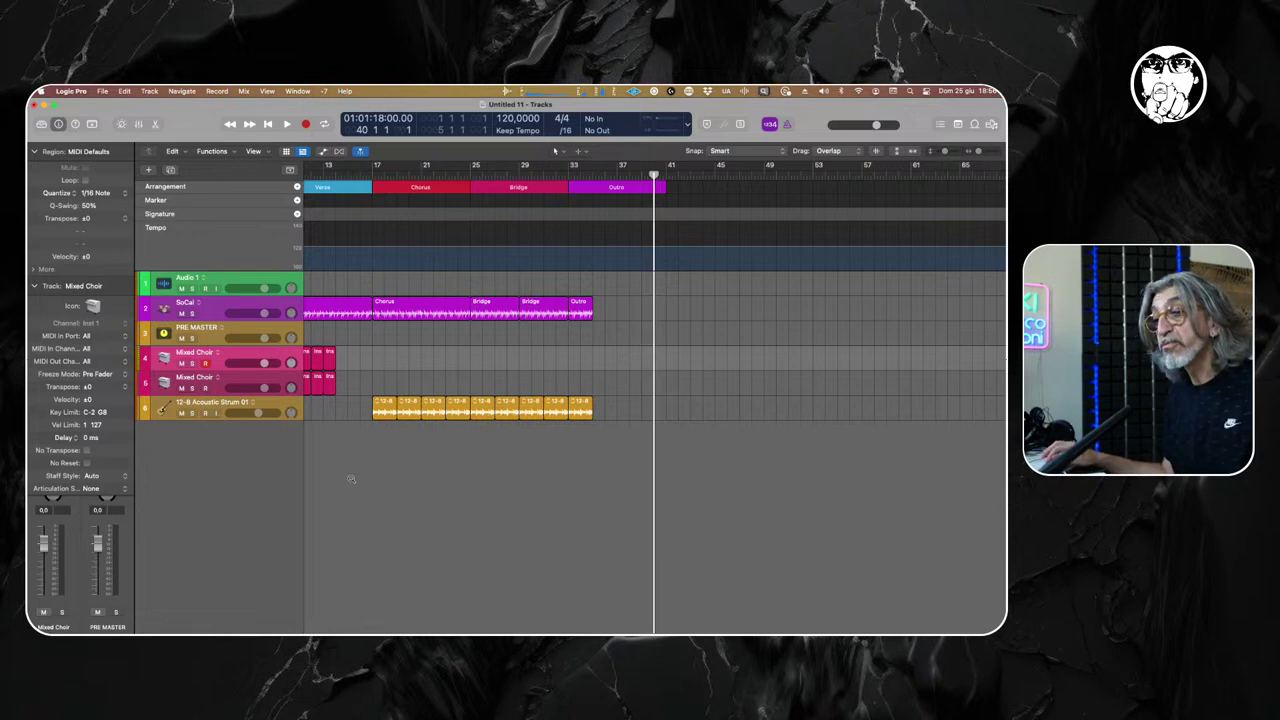
Open the track header configuration and switch the Volume control and Record Enable button off and back on.
key(alt+t)
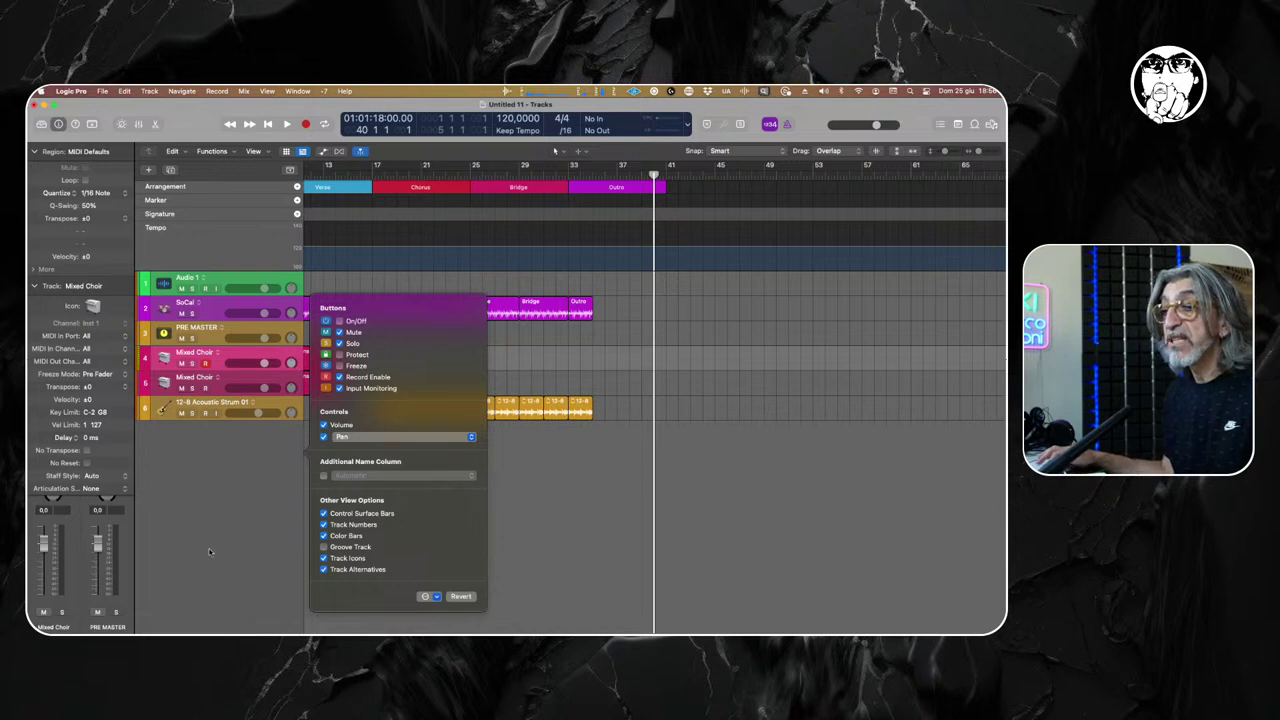
click(323, 425)
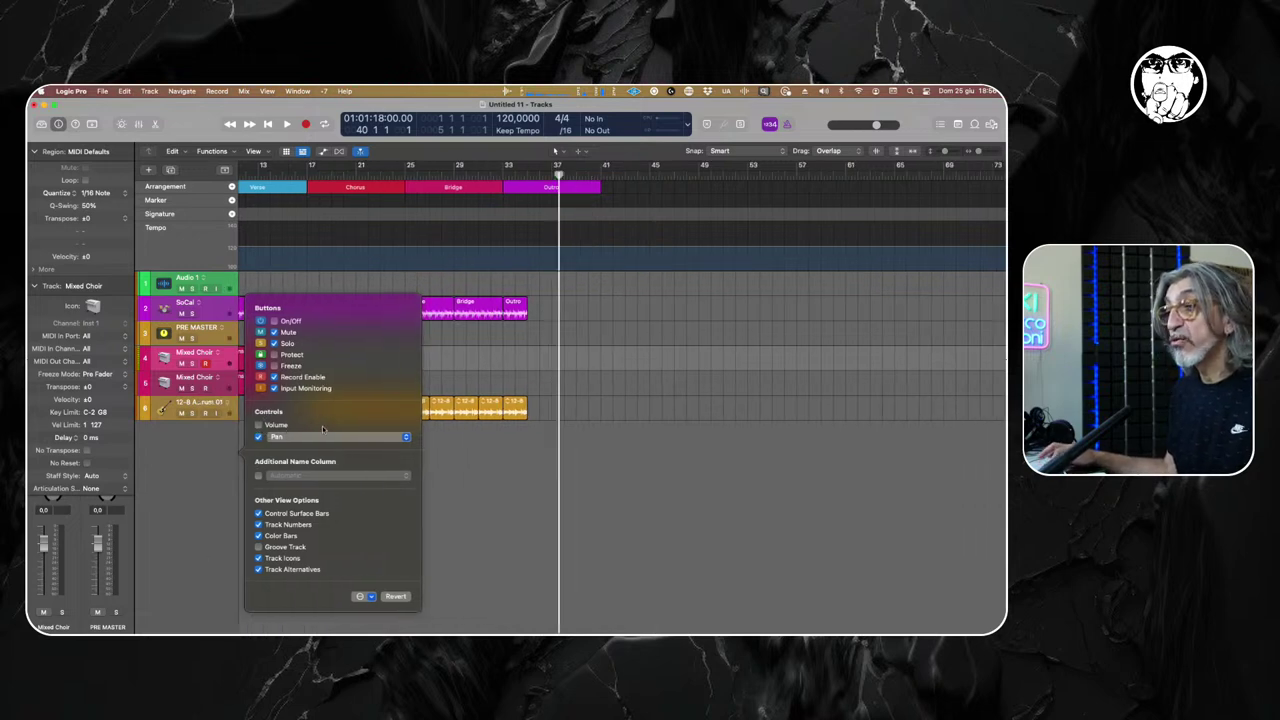
click(258, 425)
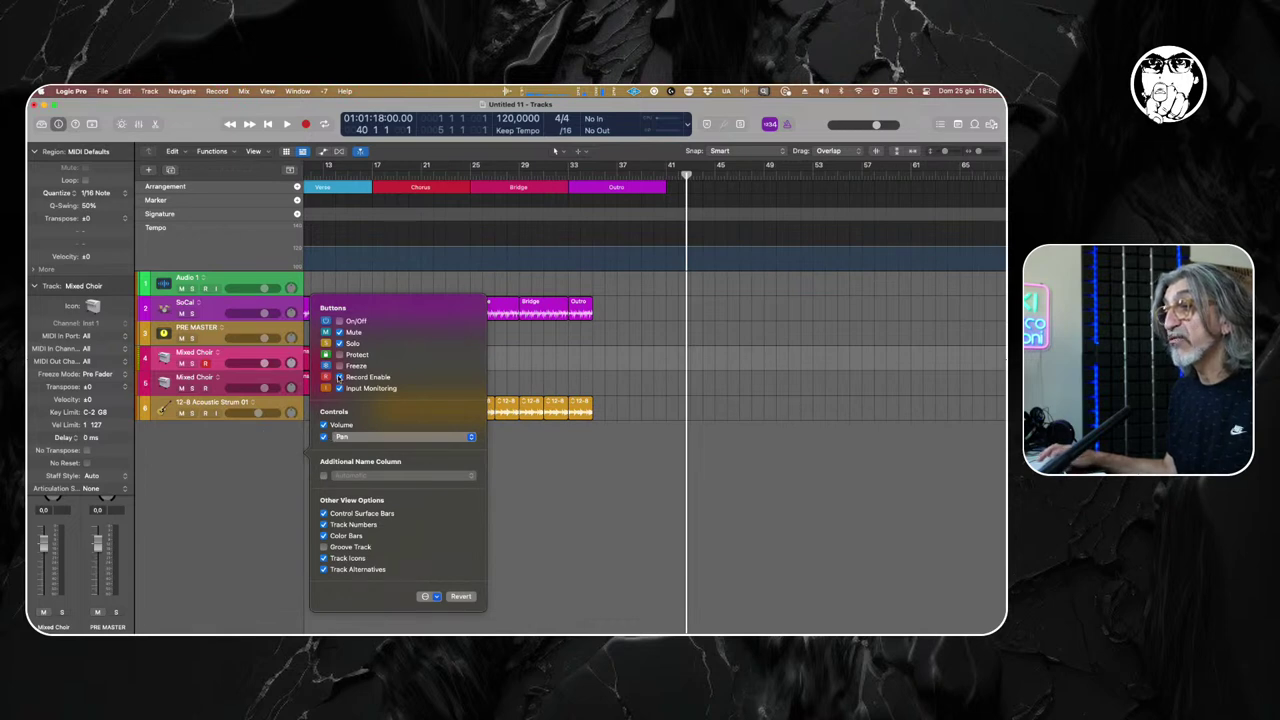
click(339, 377)
click(336, 377)
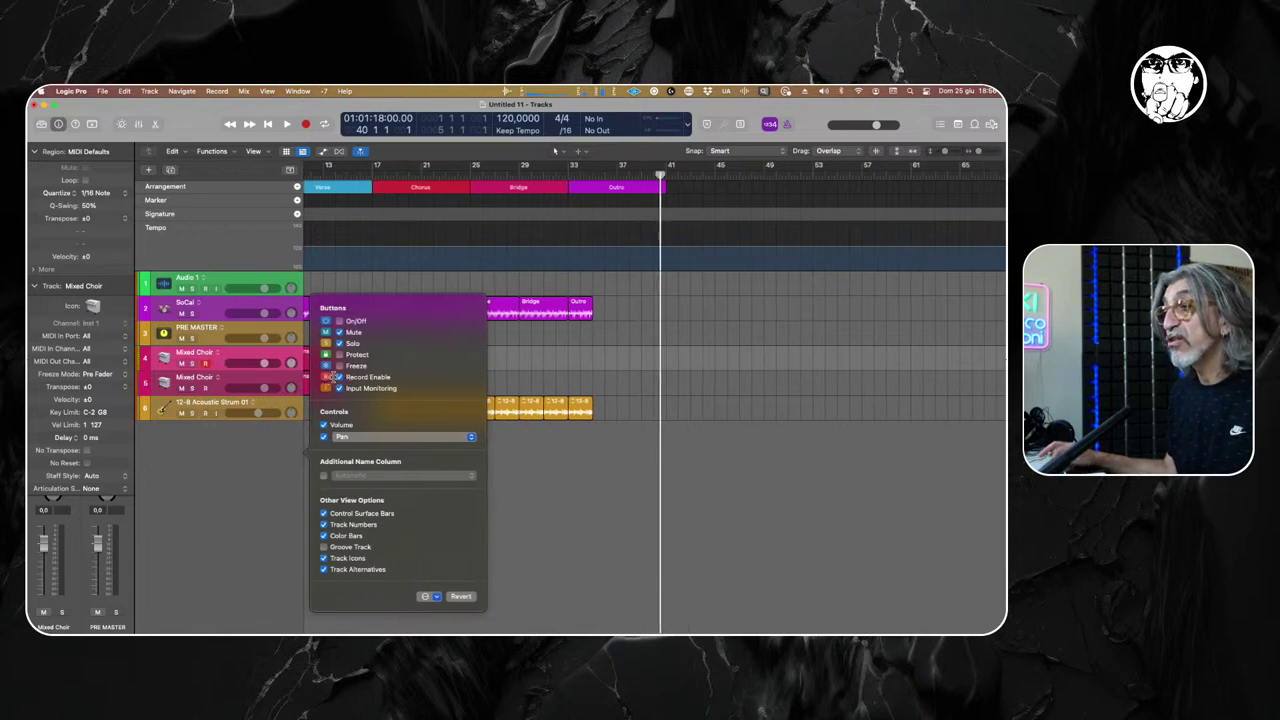
Switch the track headers' On/Off button and Automatic additional name column on and off again, and close the configuration.
click(340, 321)
click(340, 321)
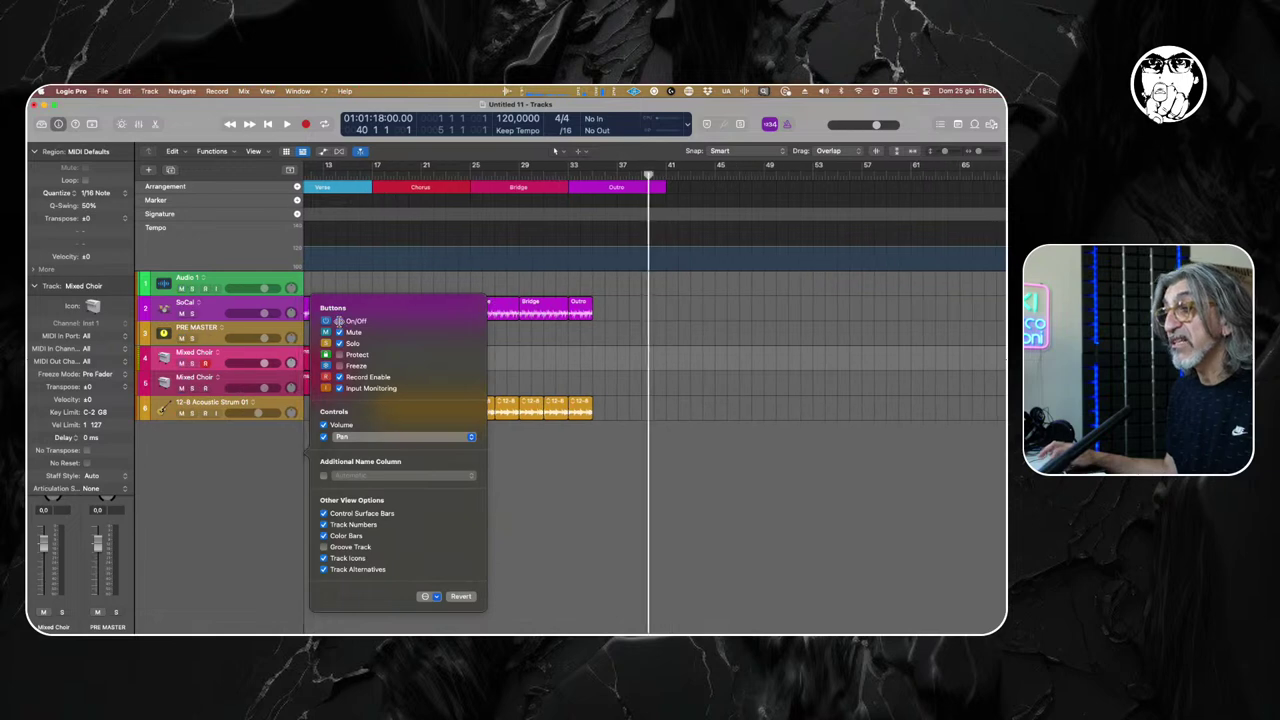
click(323, 476)
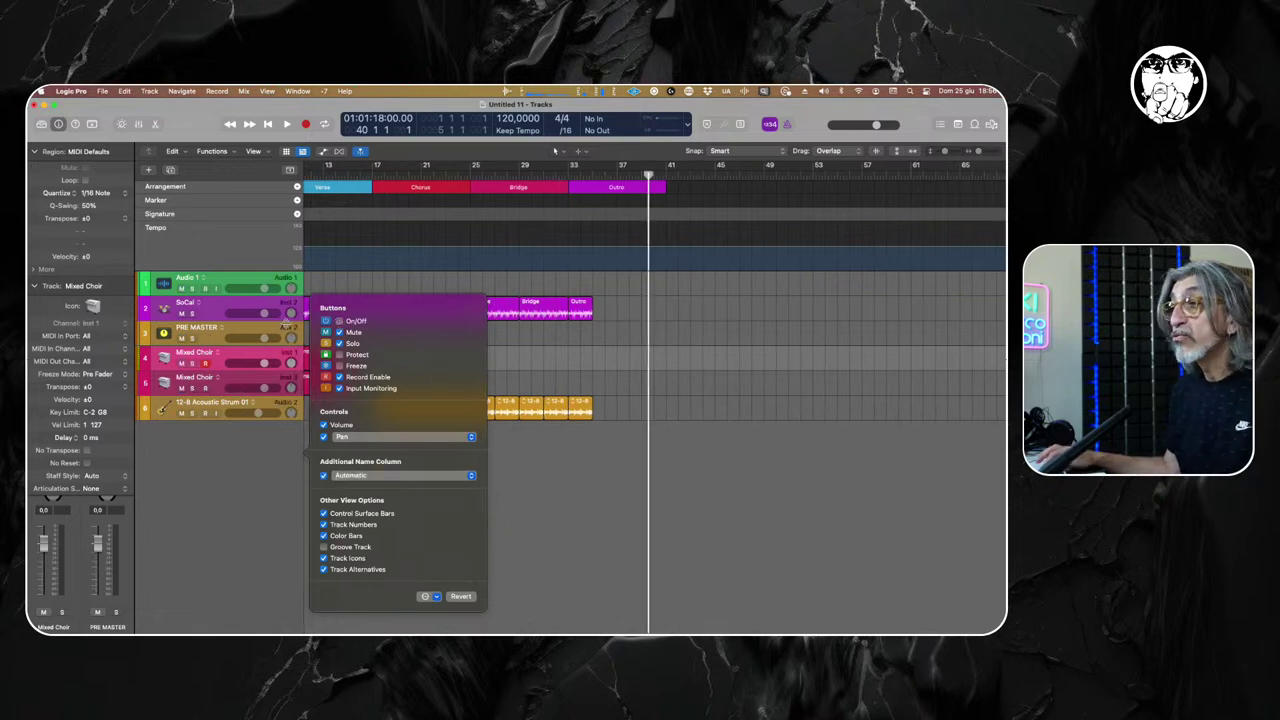
click(323, 476)
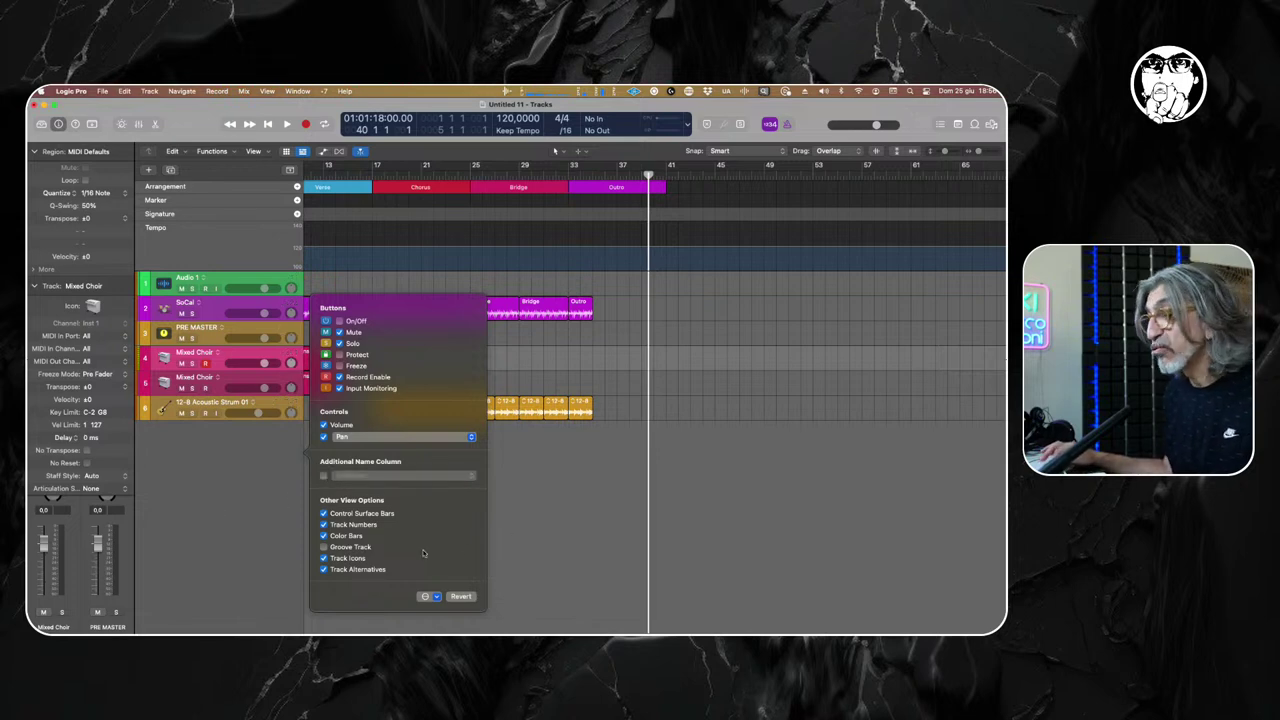
click(210, 544)
View the available Guitar icons for the 12-8 Acoustic Strum 01 track and close the chooser without changing the icon.
click(161, 412)
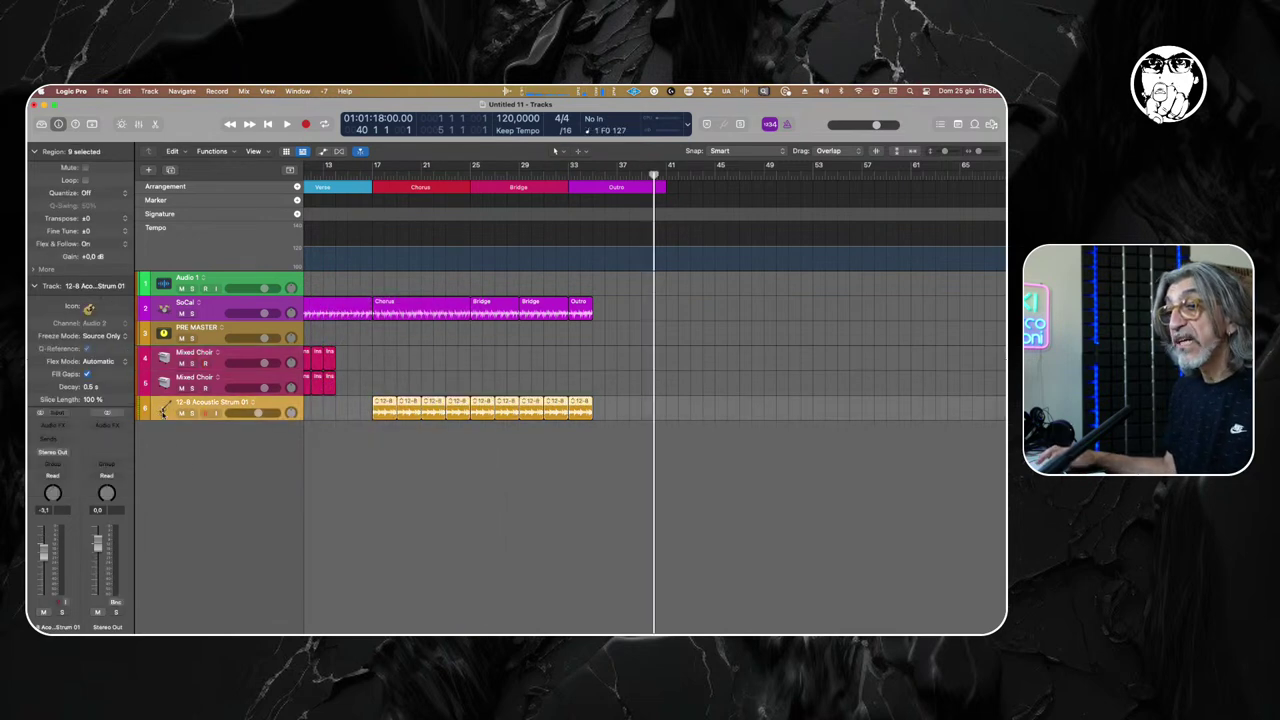
click(161, 412)
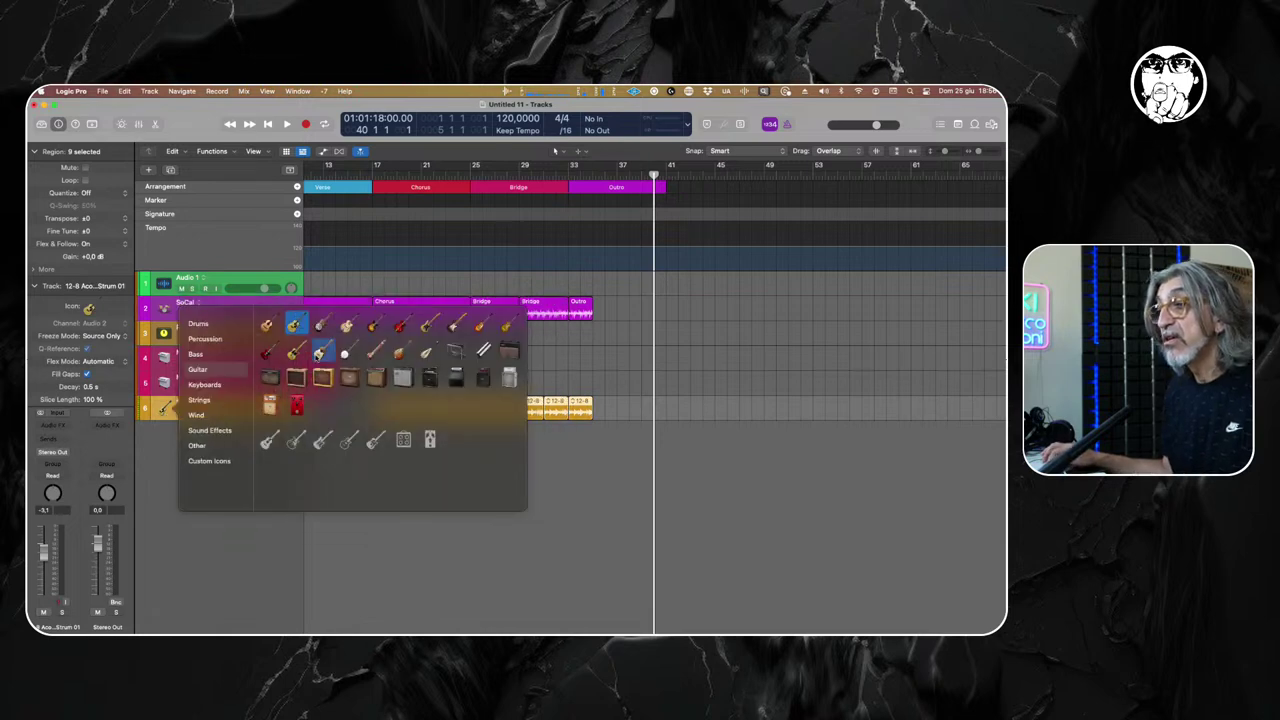
click(156, 470)
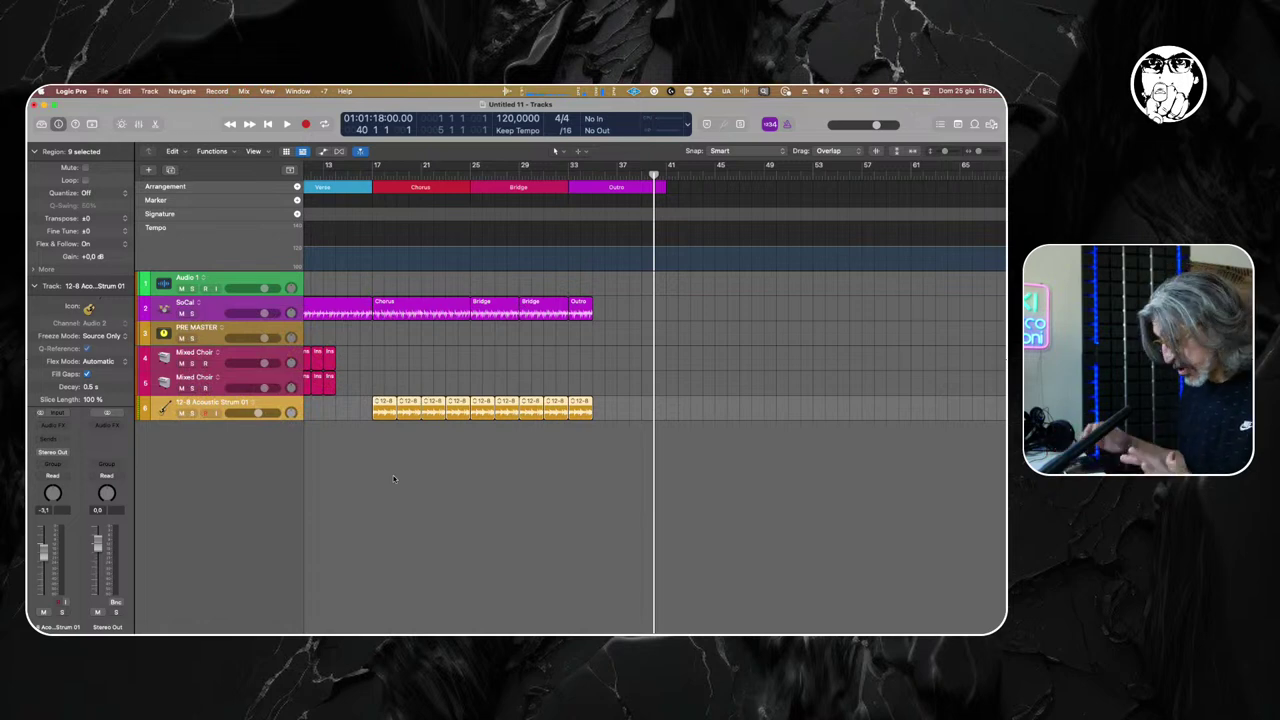
Try different vertical zoom levels for the tracks, leaving them taller.
key(super+Down)
key(super+Down)
key(super+Down)
key(super+Down)
key(super+Down)
key(super+Down)
key(super+Down)
key(super+Down)
key(super+Down)
key(super+Down)
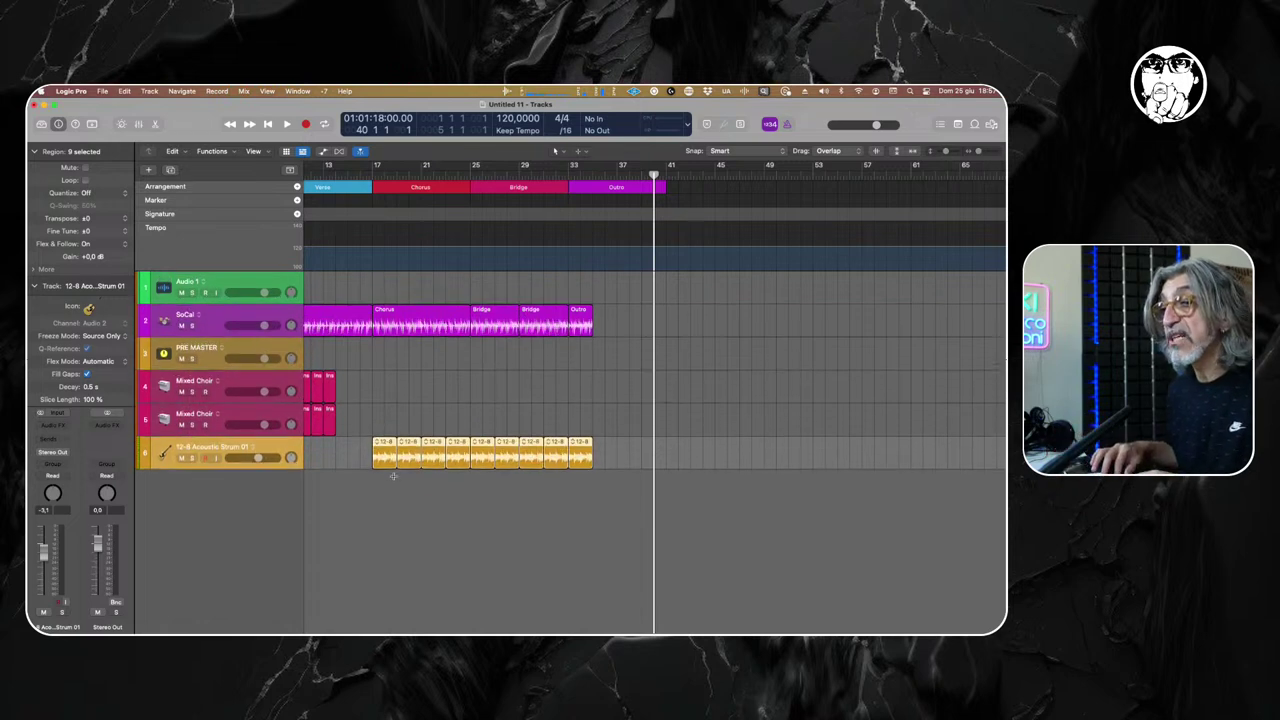
key(super+Up)
key(super+Up)
key(super+Up)
key(super+Up)
key(super+Up)
key(super+Up)
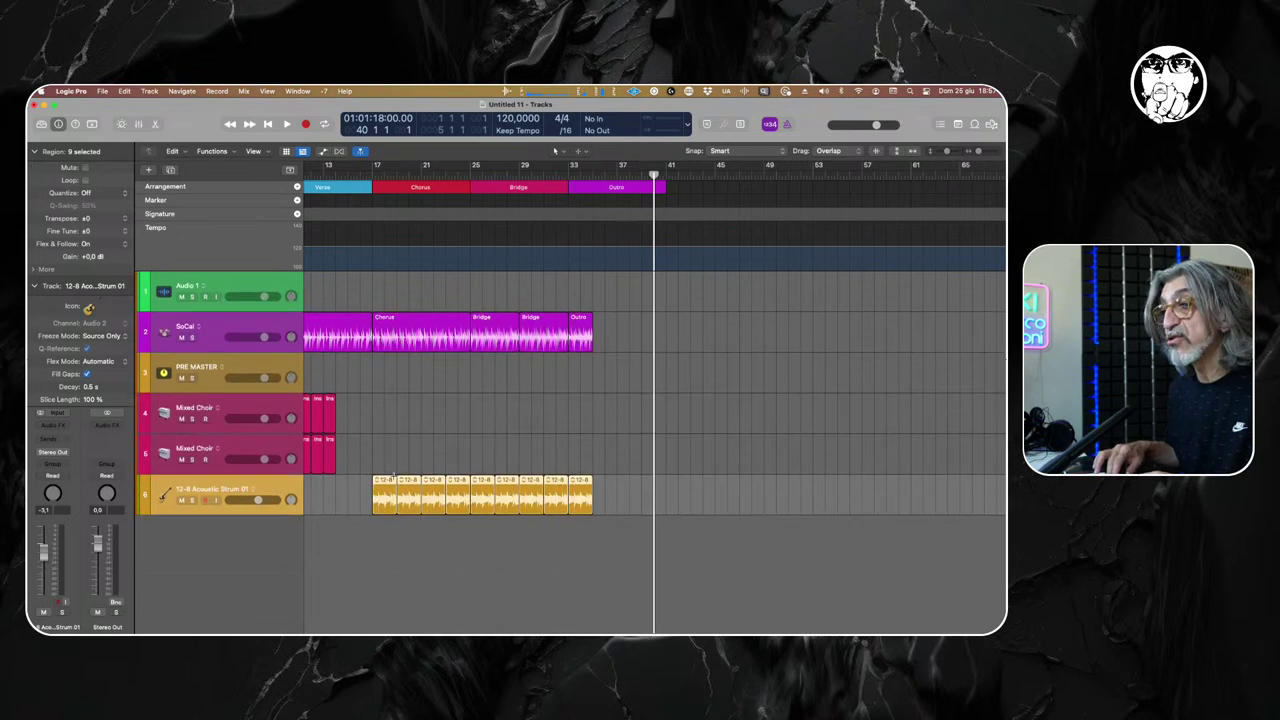
Zoom the timeline horizontally in and out, ending with the whole arrangement in view.
key(super+Left)
key(super+Left)
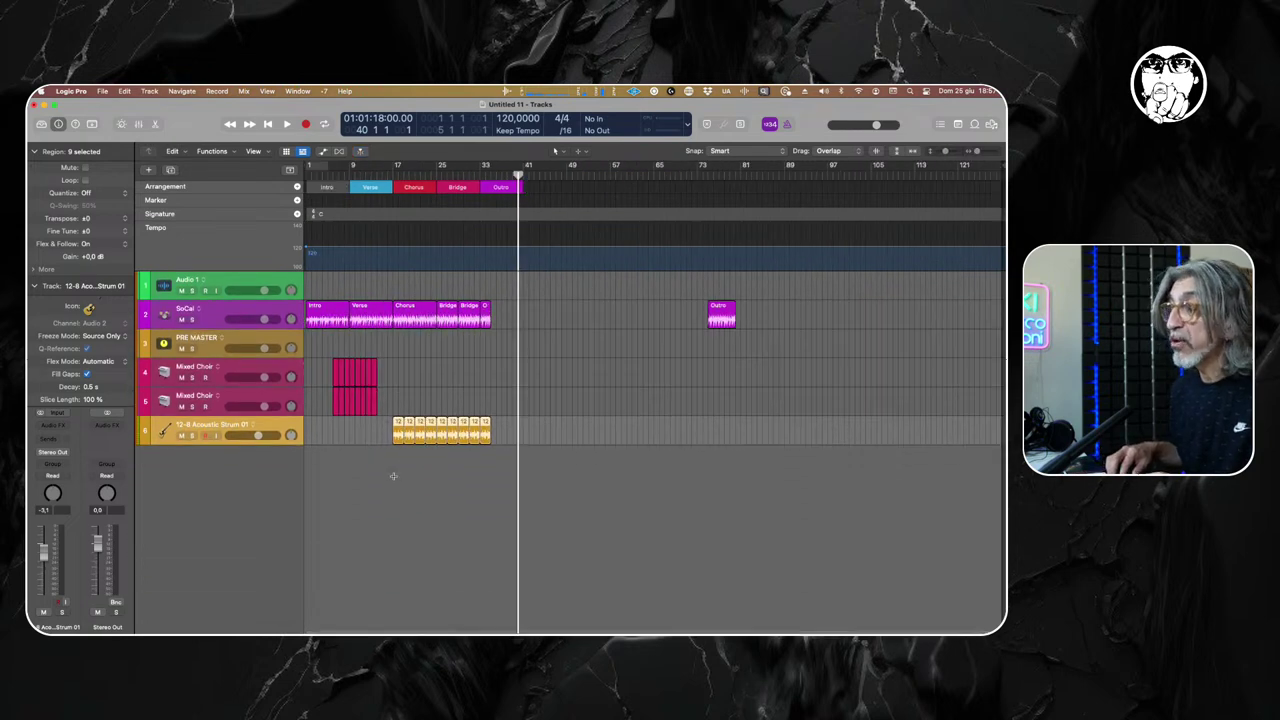
key(super+Right)
key(super+Right)
key(super+Right)
key(super+Right)
key(super+Left)
key(super+Left)
key(super+Left)
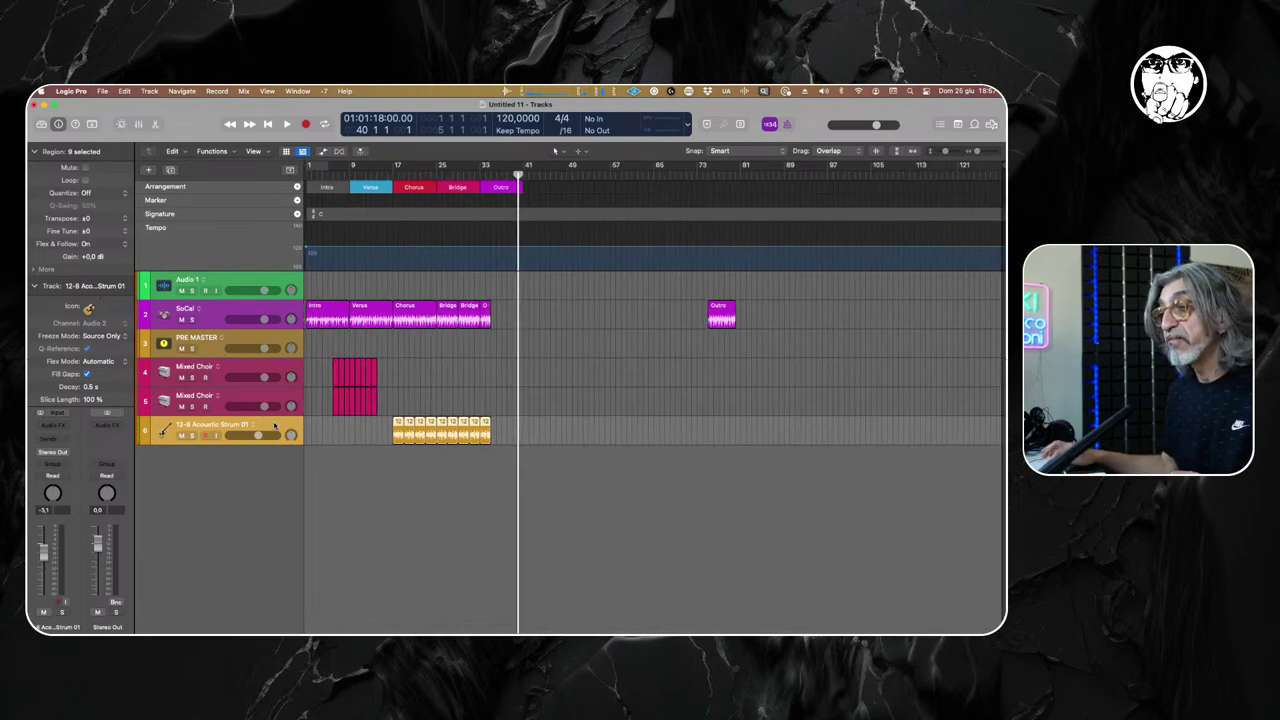
Toggle zoom-to-fit on all the 12-8 Acoustic Strum 01 regions and on the first one alone, returning to the overview.
key(ctrl+z)
key(ctrl+z)
key(ctrl+z)
key(ctrl+z)
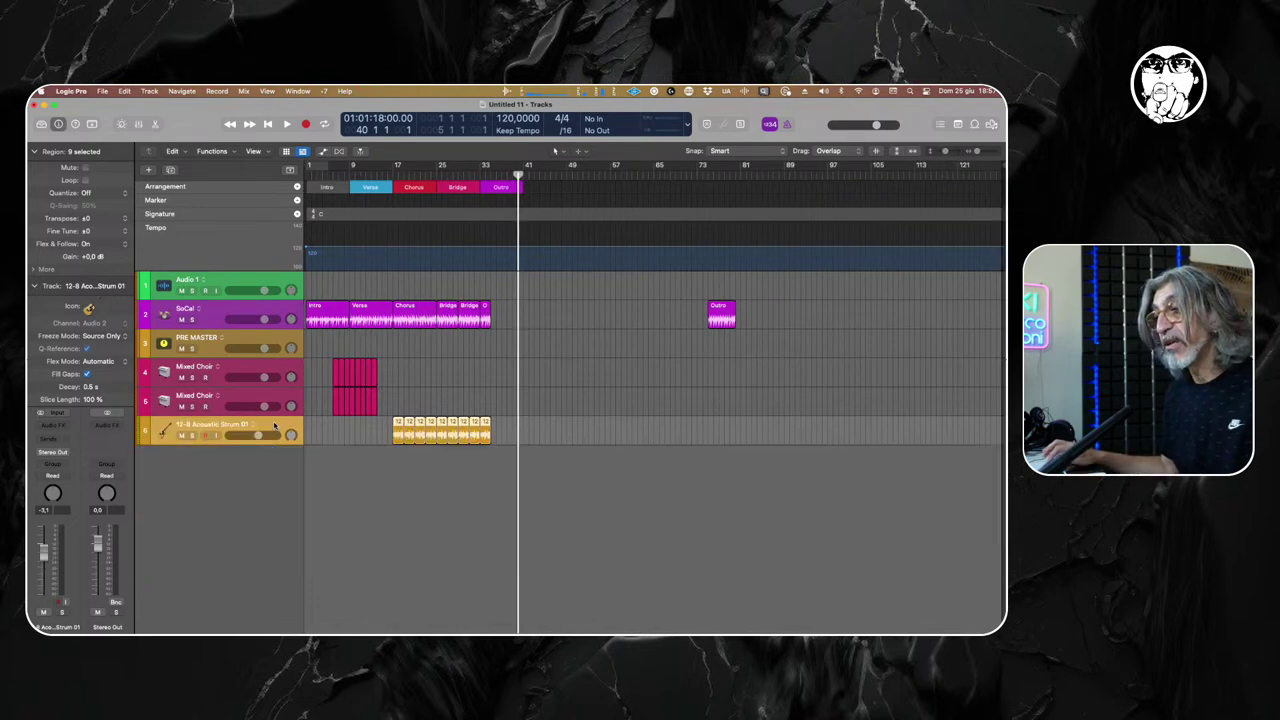
click(398, 428)
key(ctrl+z)
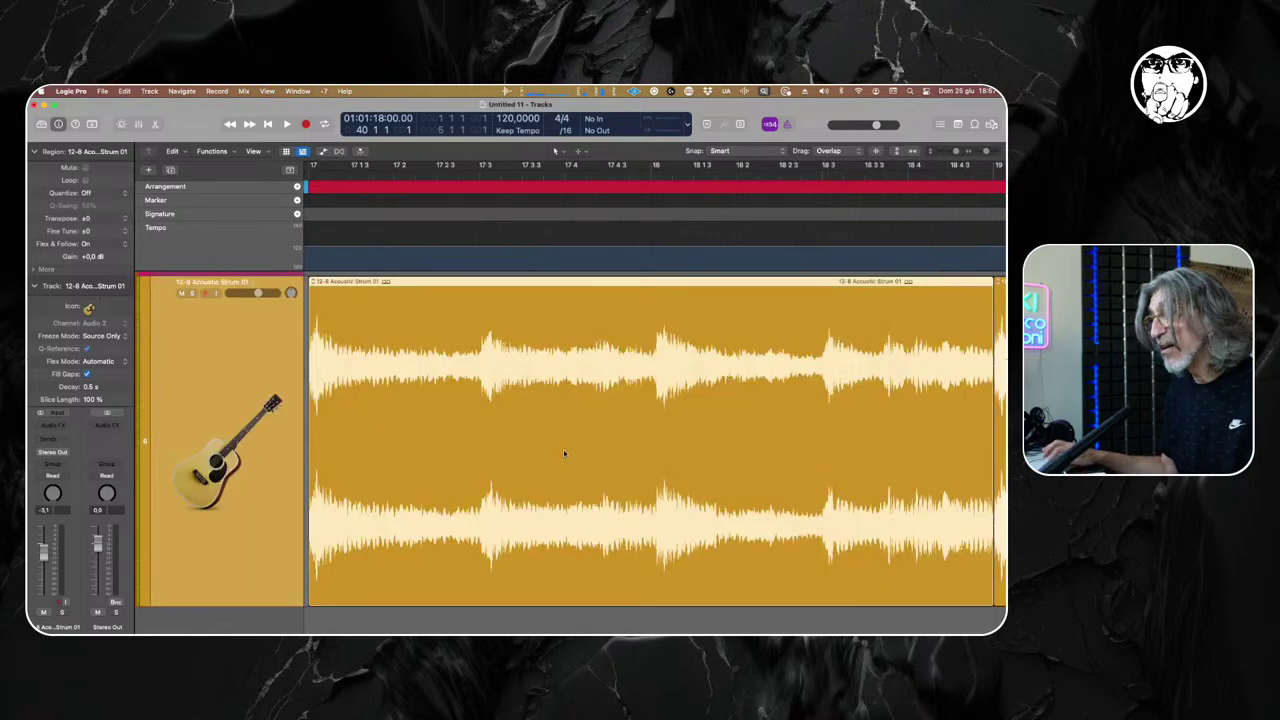
key(ctrl+z)
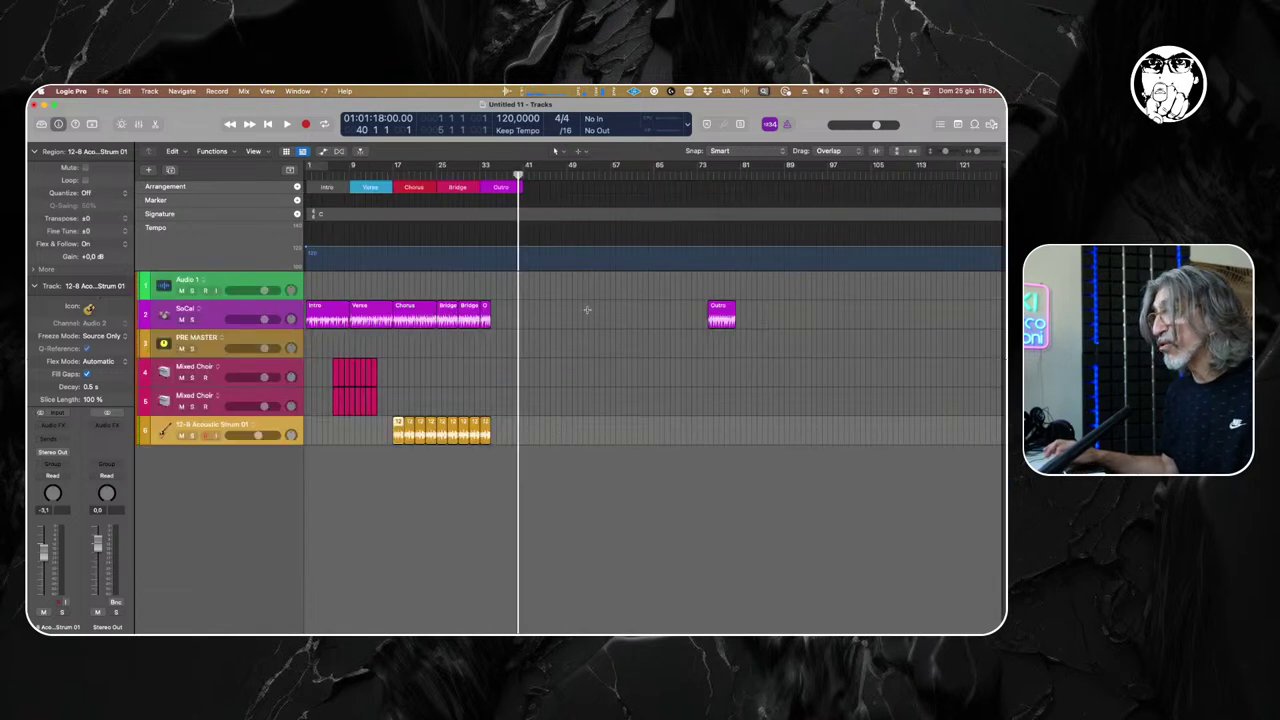
Toggle zoom-to-fit on the second Bridge region and on all SoCal regions, returning to the overview and clearing the selection.
click(468, 309)
key(z)
key(z)
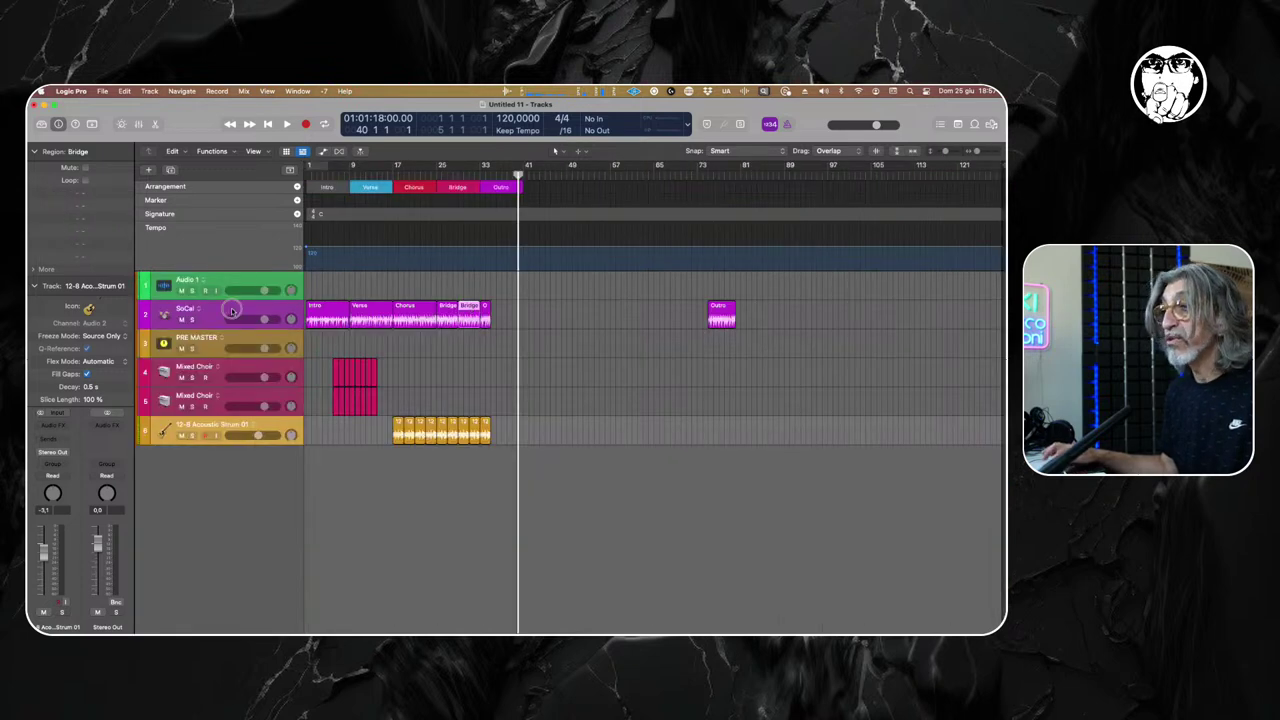
click(232, 312)
key(z)
key(z)
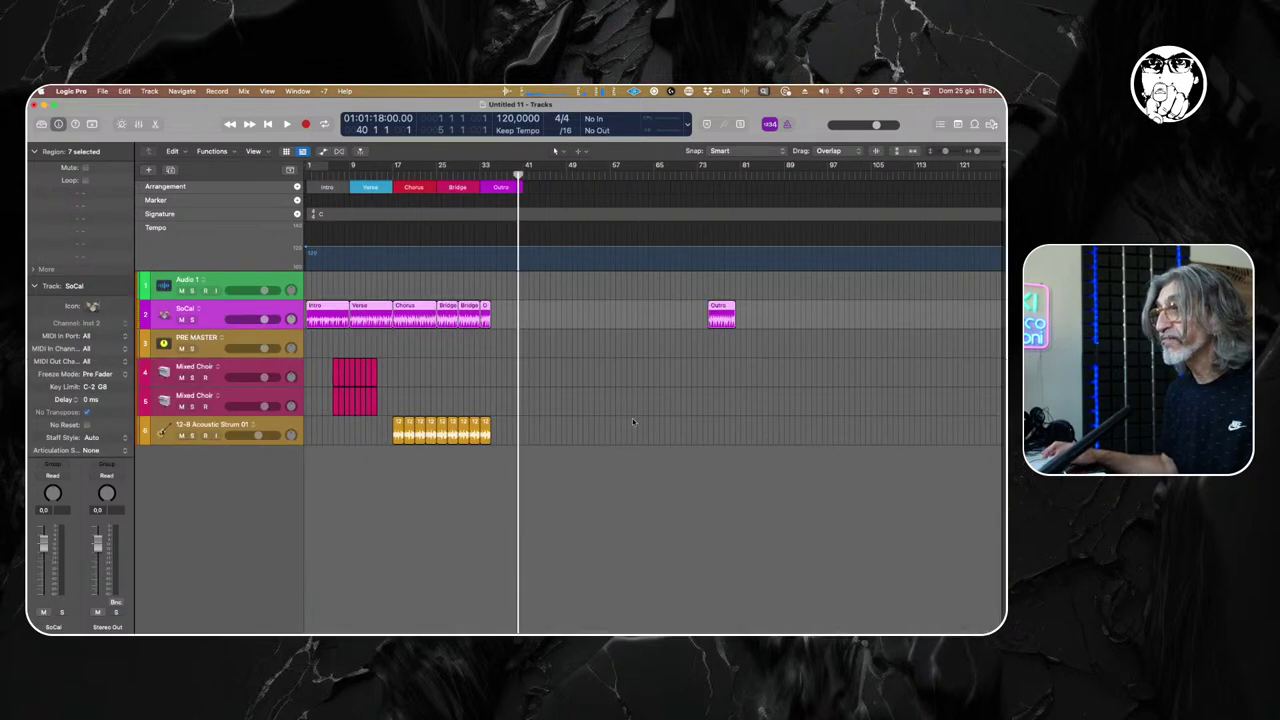
click(567, 484)
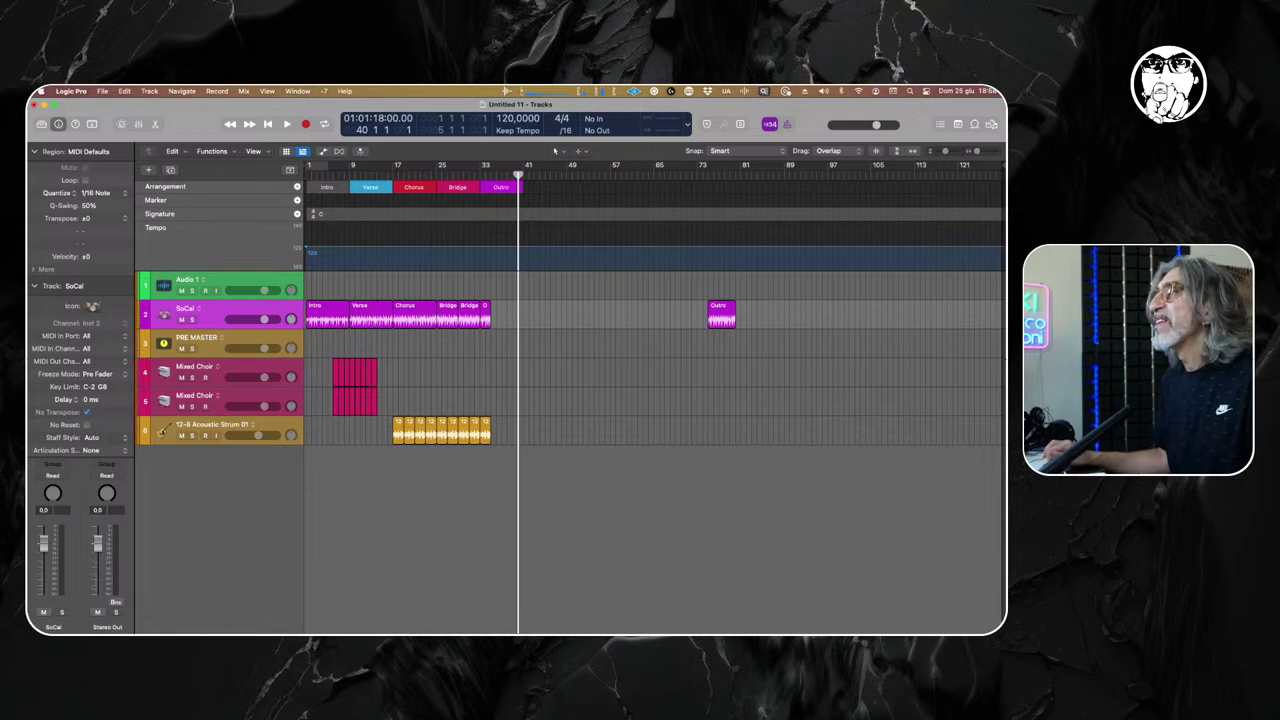
Join the second Bridge region on the SoCal track with the short Outro region that follows it.
click(420, 312)
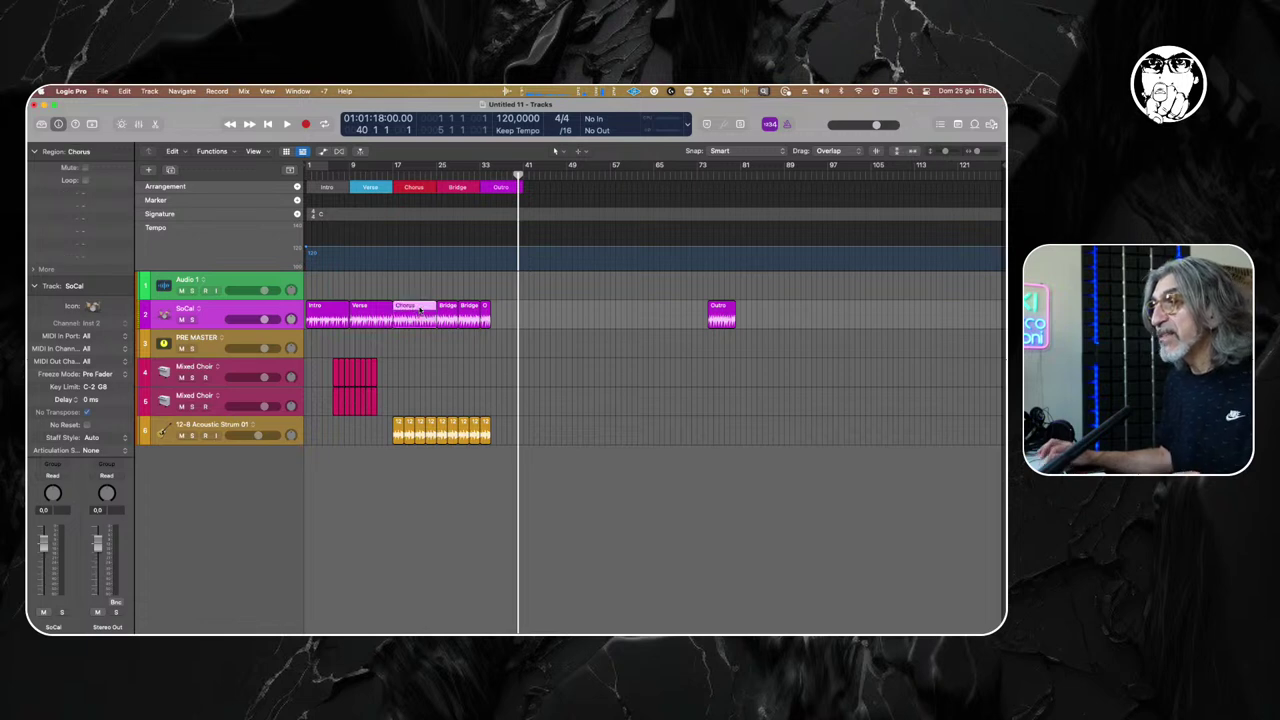
click(420, 174)
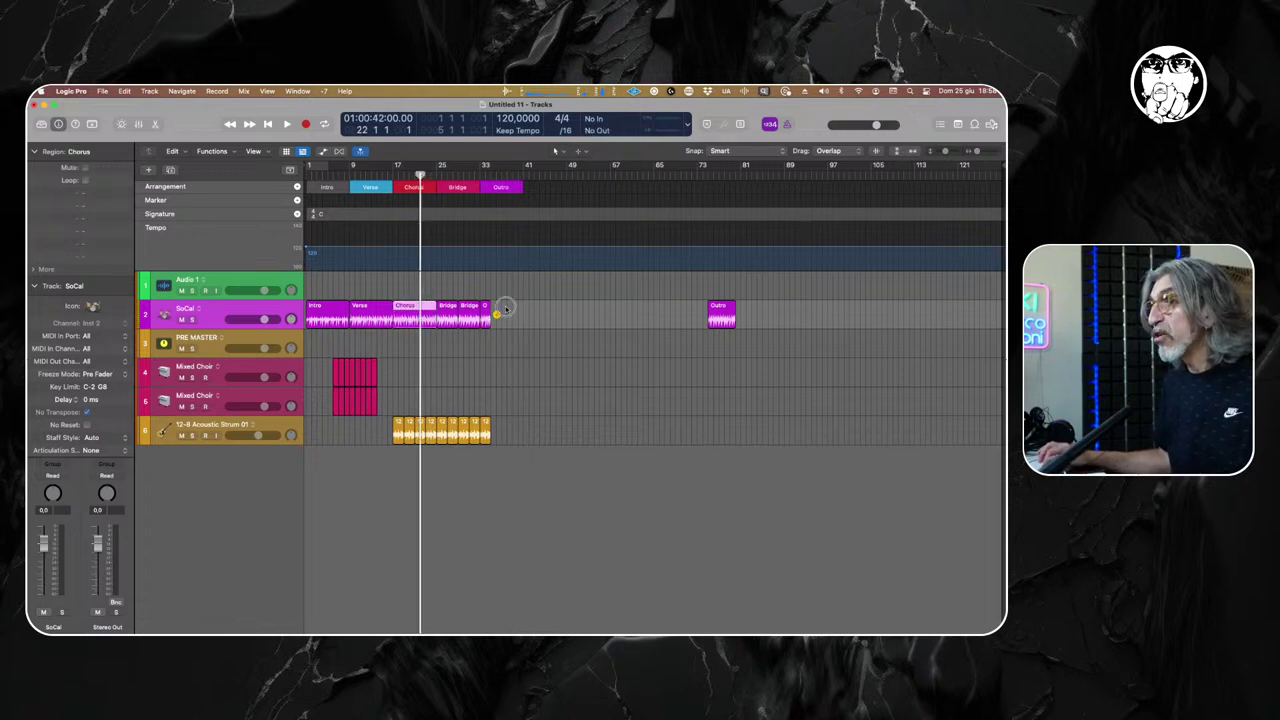
click(462, 316)
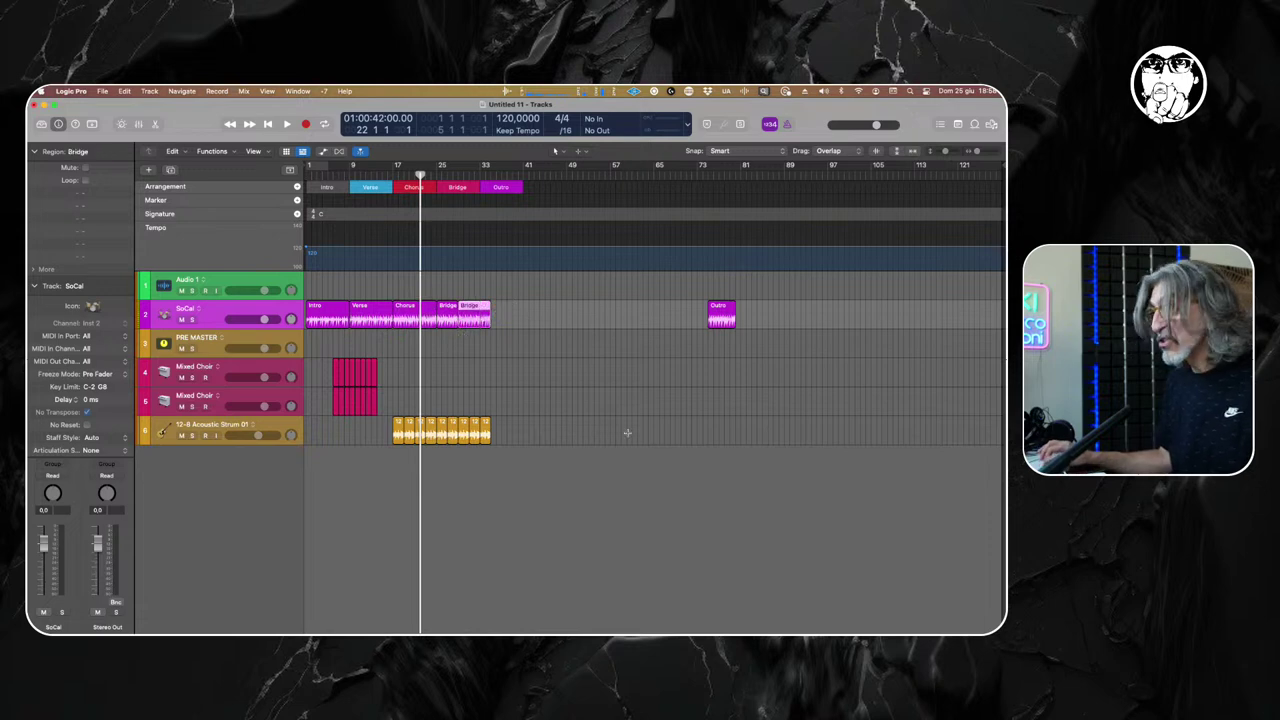
Join all the 12-8 Acoustic Strum 01 regions into a single audio region.
drag(382, 418, 530, 453)
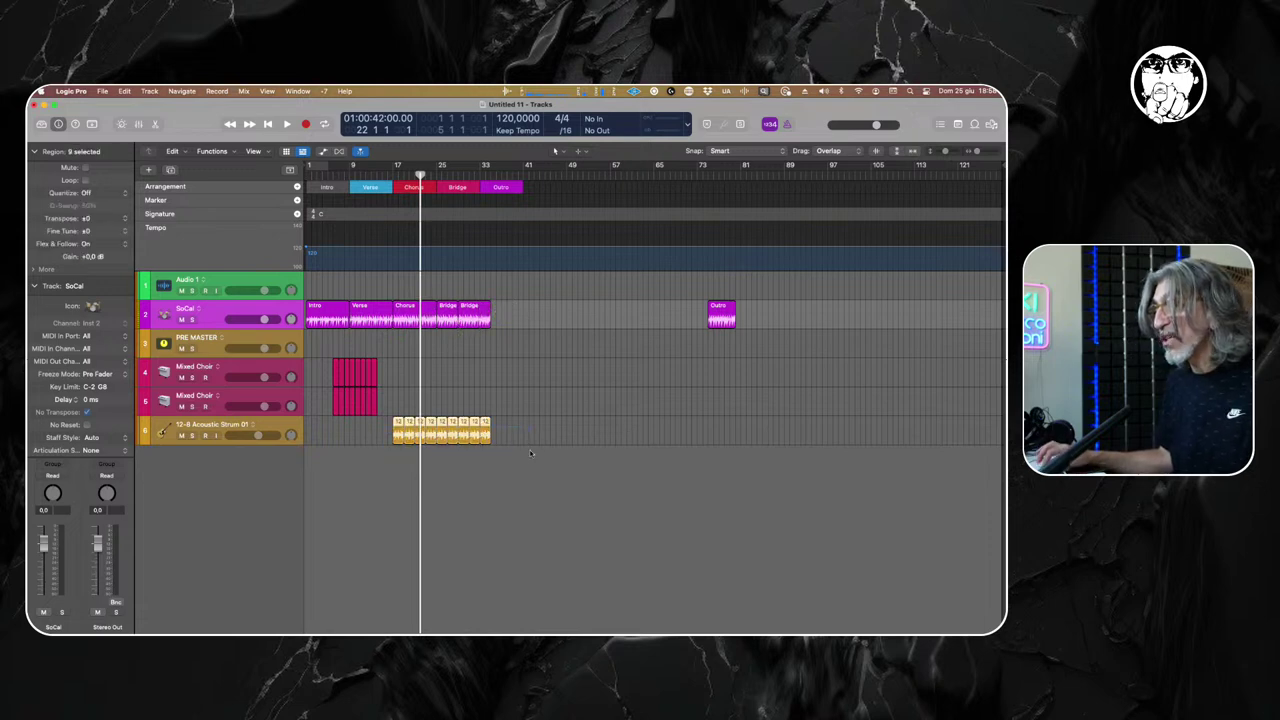
key(super+j)
key(Return)
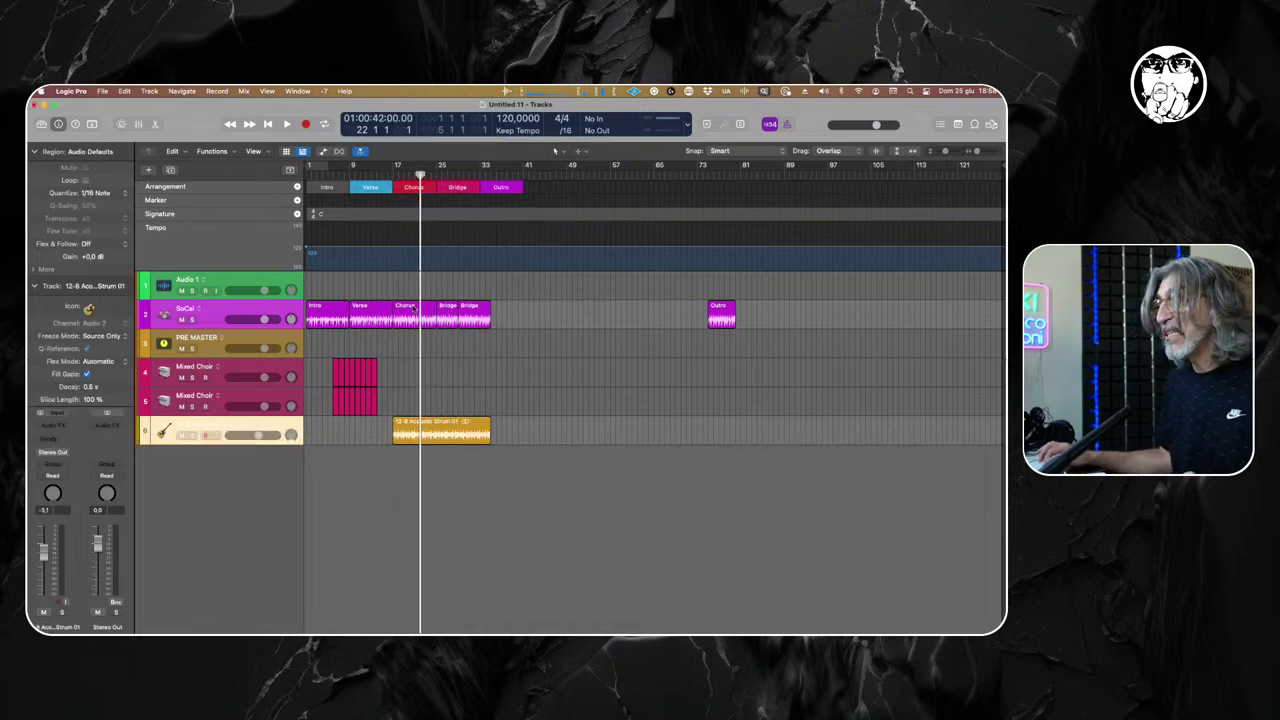
Split the SoCal Chorus region at the playhead, placed at bar 21.
click(413, 174)
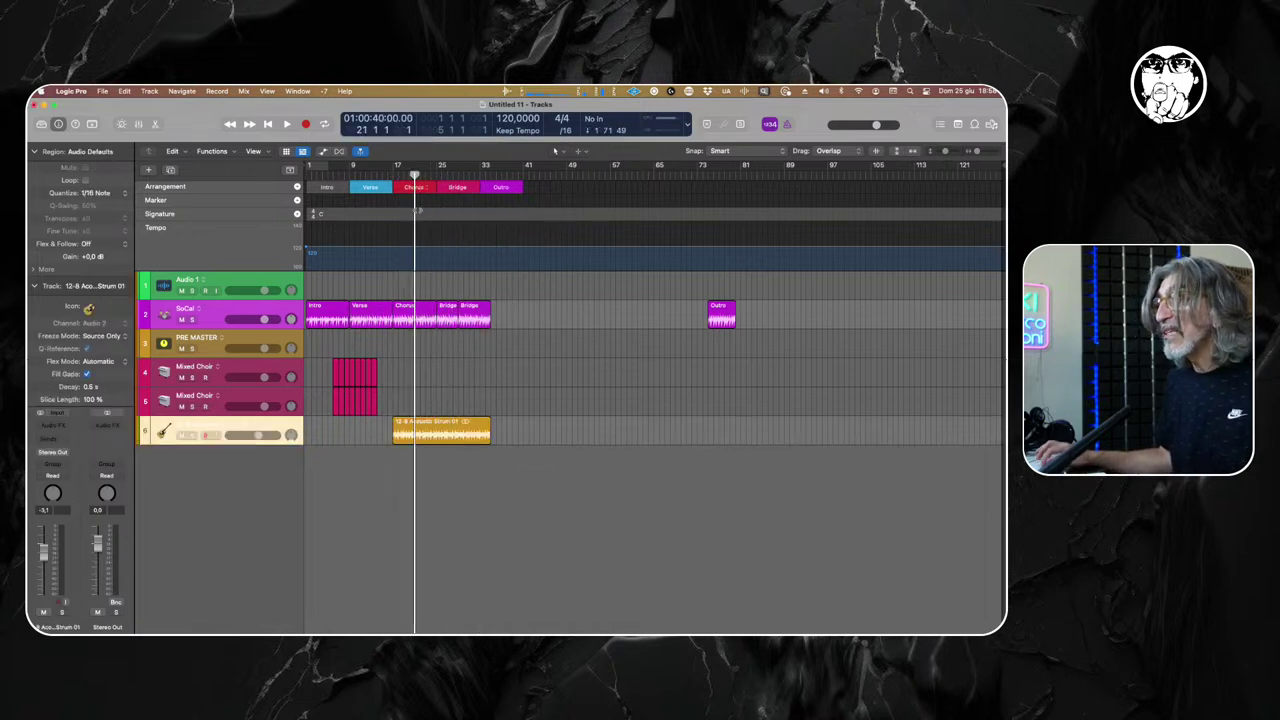
click(428, 312)
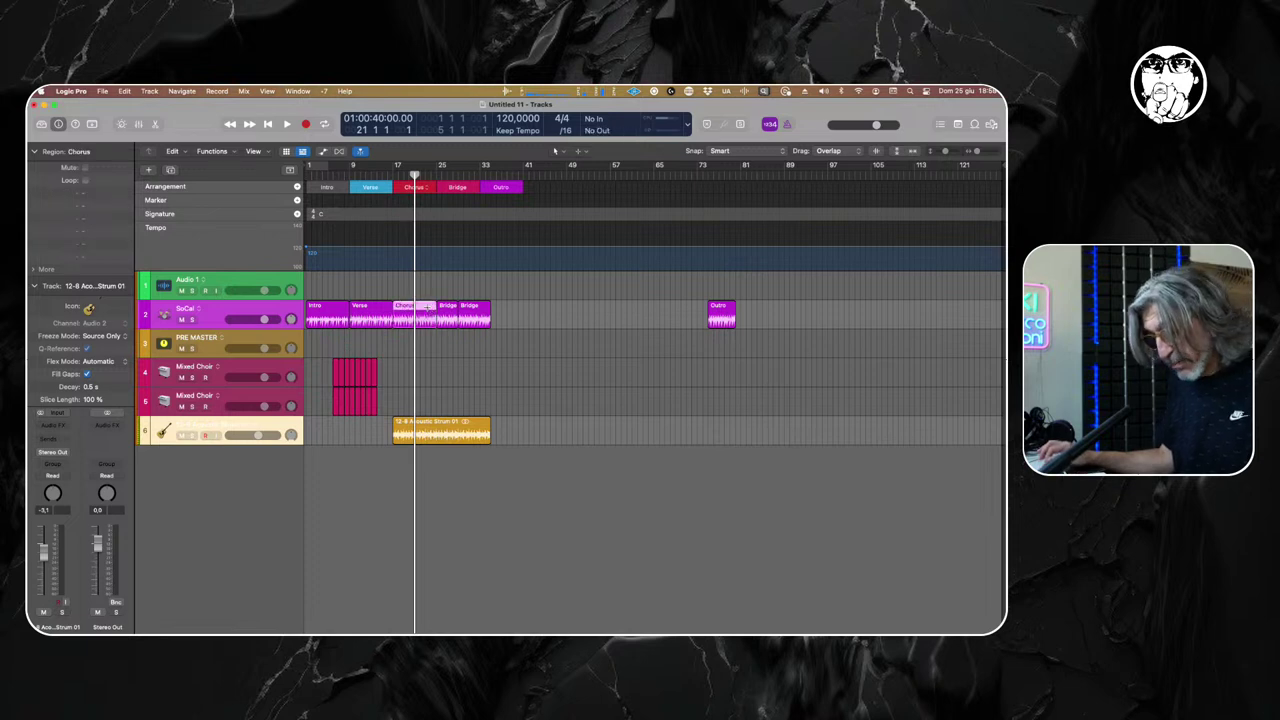
key(super+t)
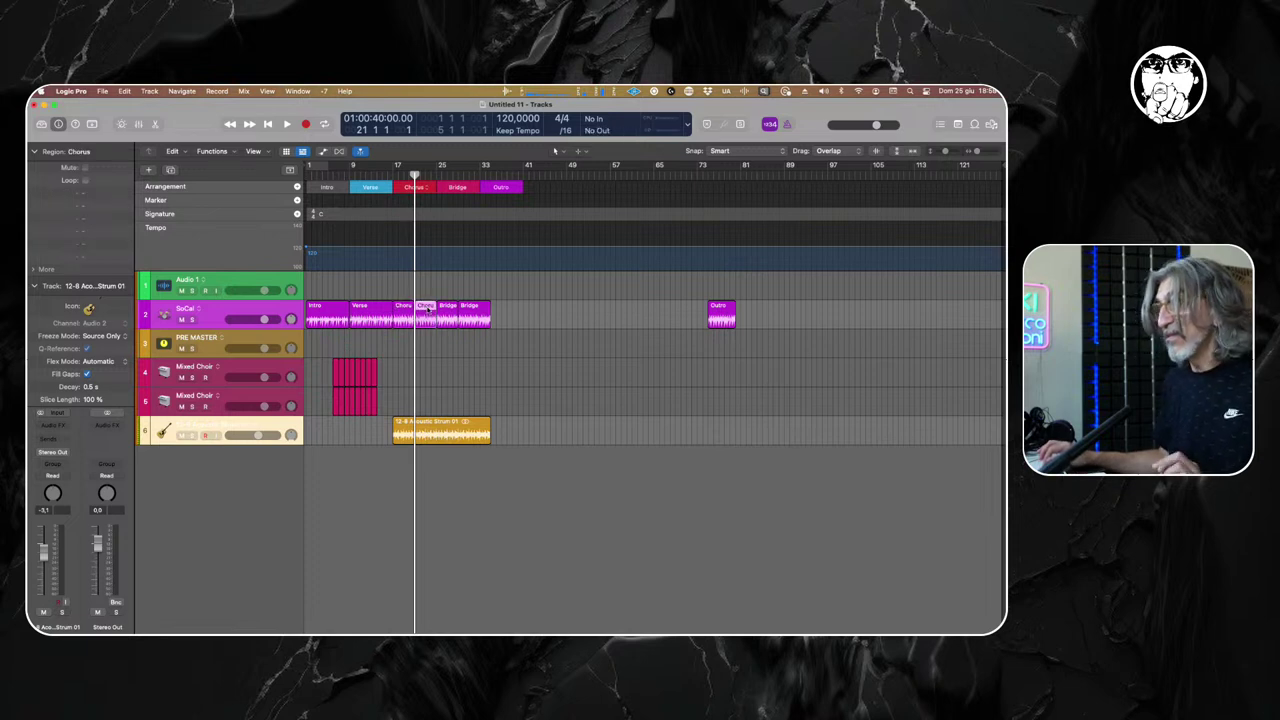
Split the SoCal Verse region at the playhead, placed at bar 13.
key(super+Right)
key(super+Right)
key(super+Right)
key(super+Right)
scroll(446, 299, left, 5)
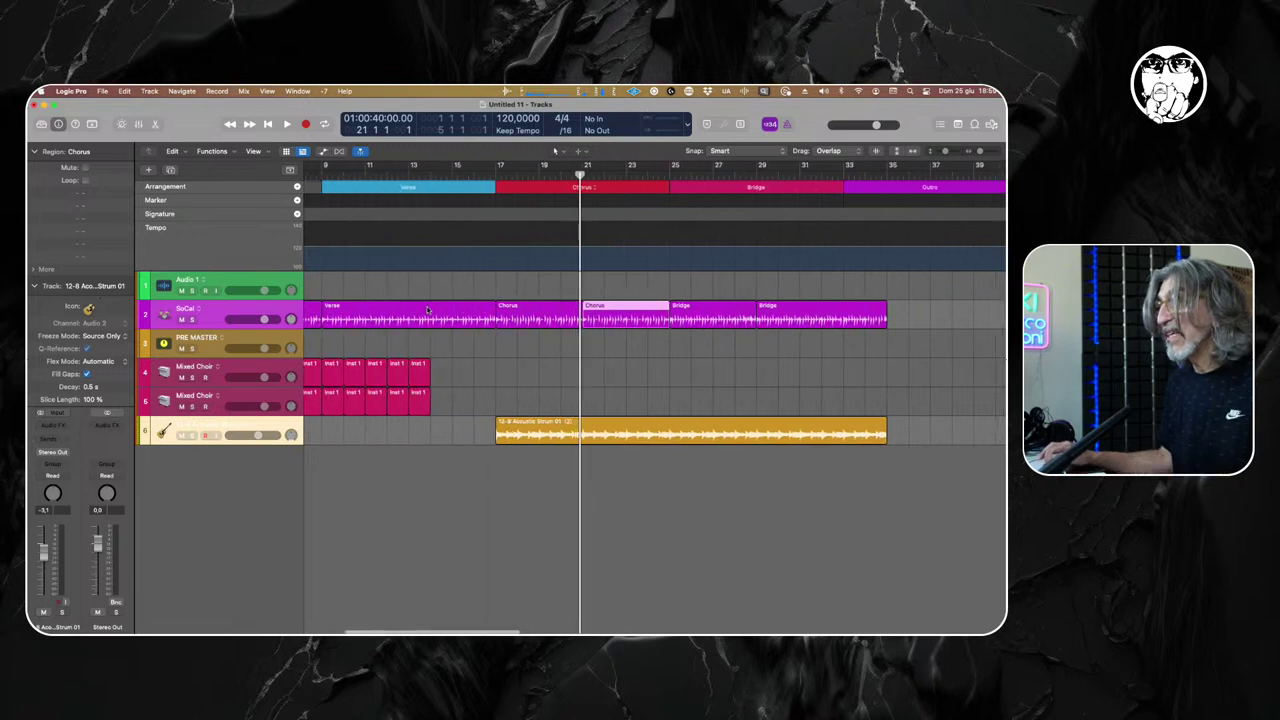
click(457, 173)
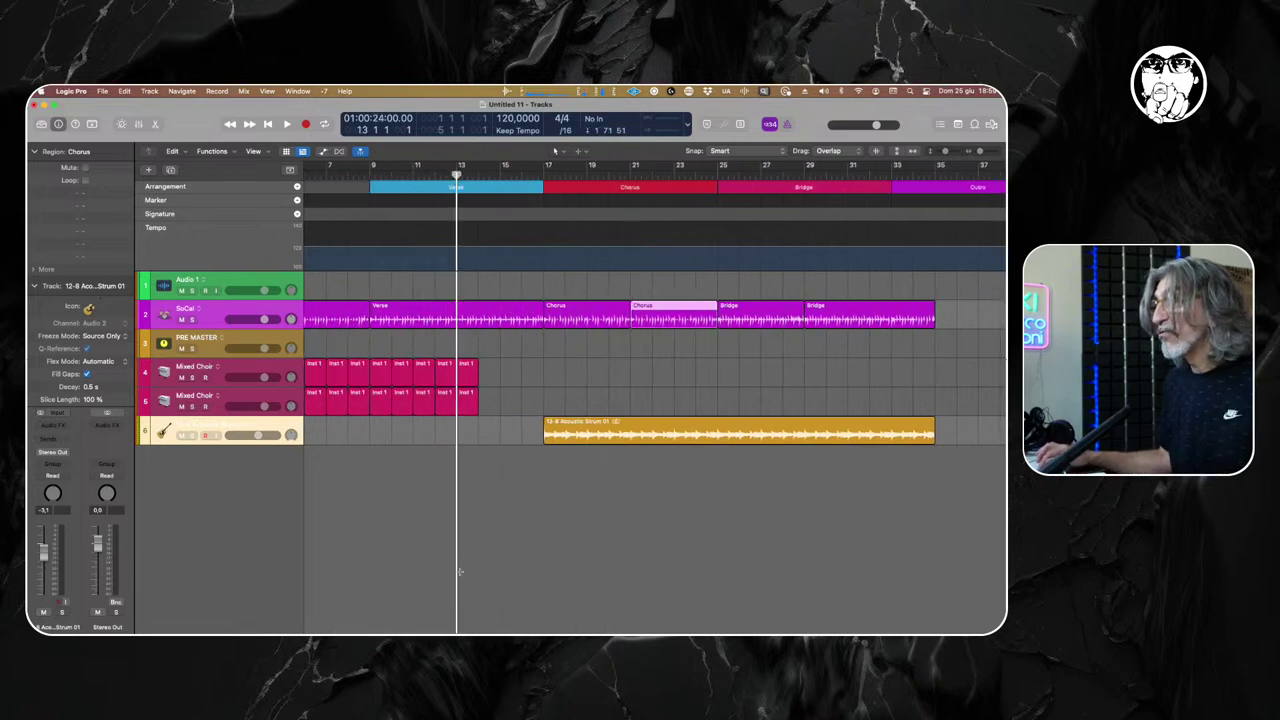
click(460, 536)
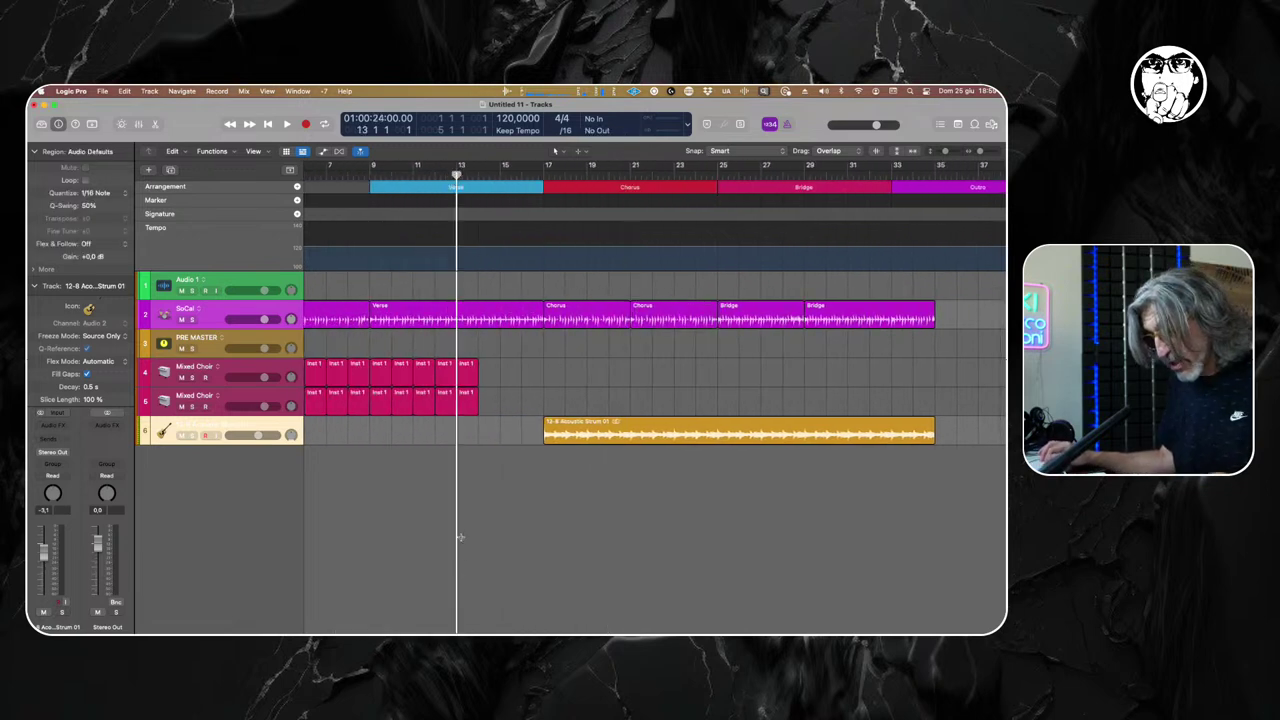
click(478, 310)
key(super+t)
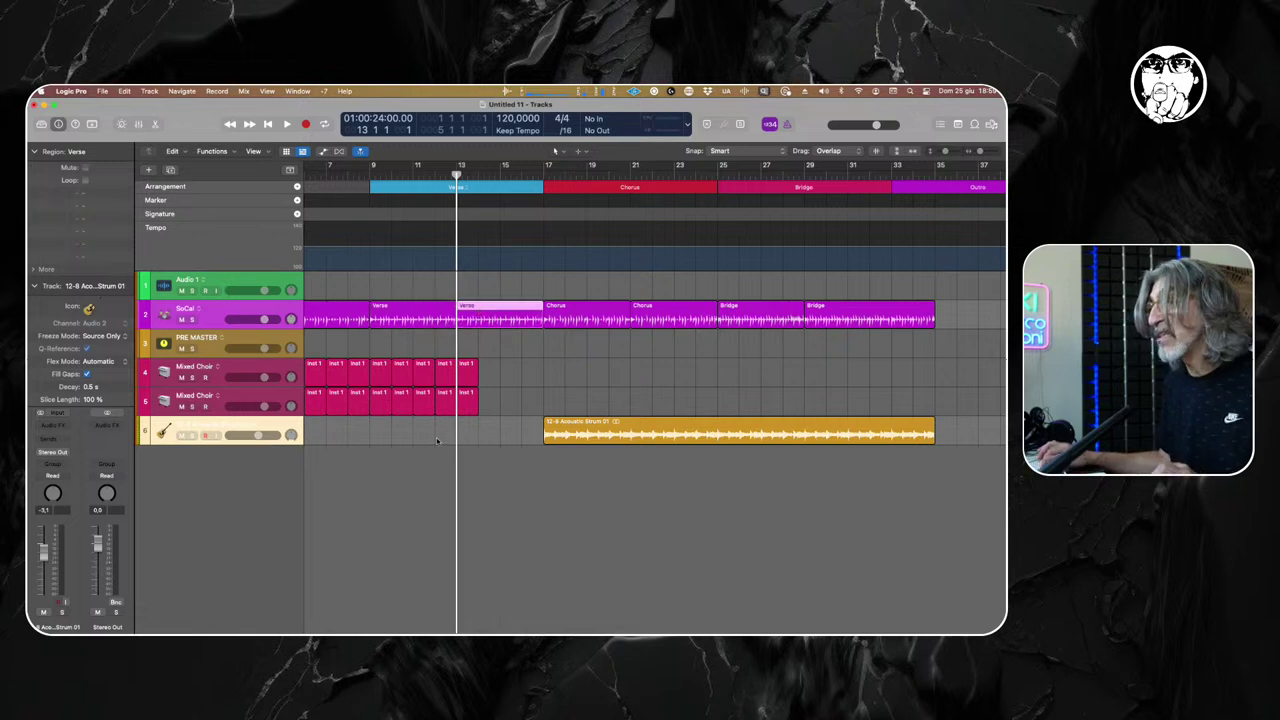
Split the joined Acoustic Strum region at bars 25 and 32, and the last SoCal Bridge region at bar 32.
scroll(436, 437, left, 3)
scroll(436, 437, right, 1)
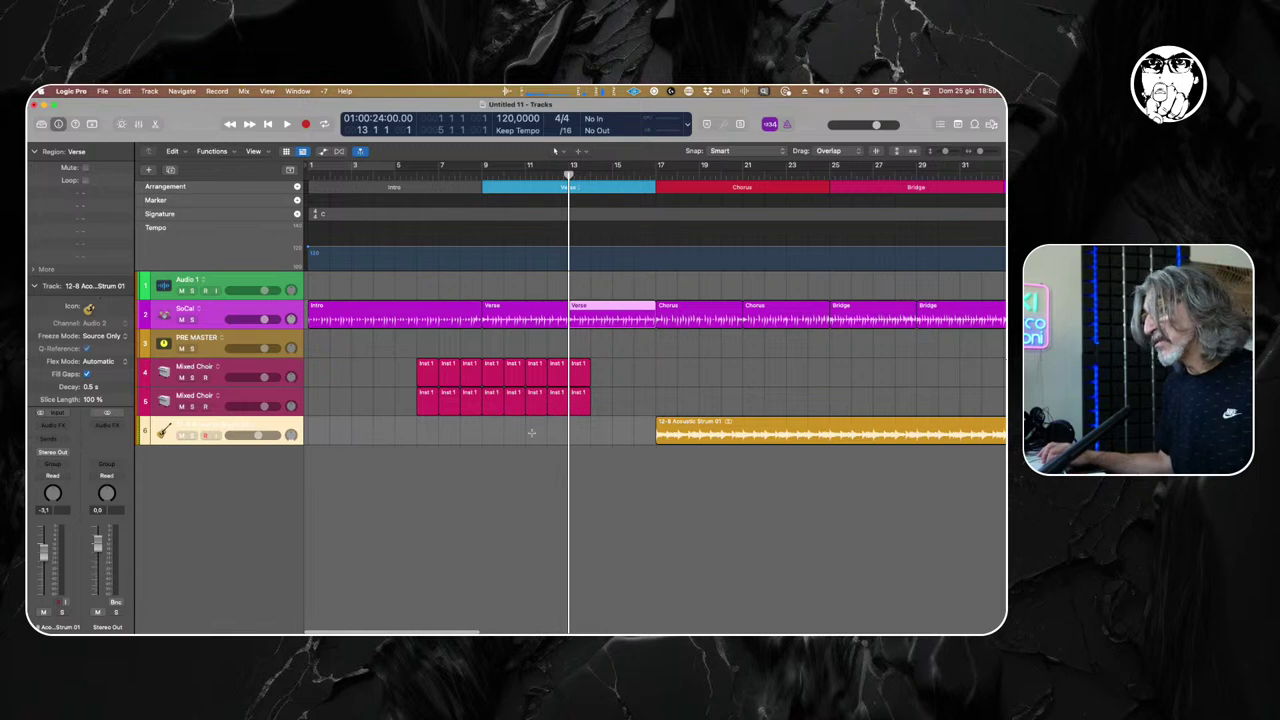
scroll(532, 433, right, 10)
scroll(538, 437, right, 3)
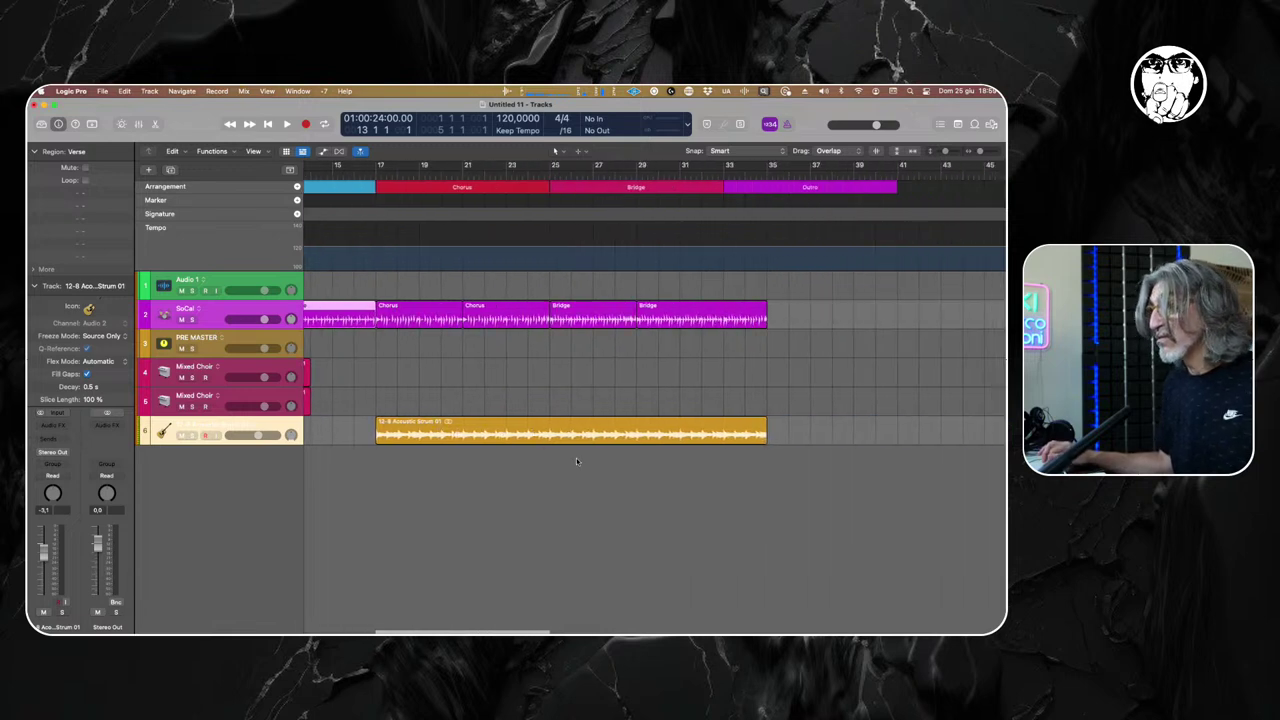
click(550, 438)
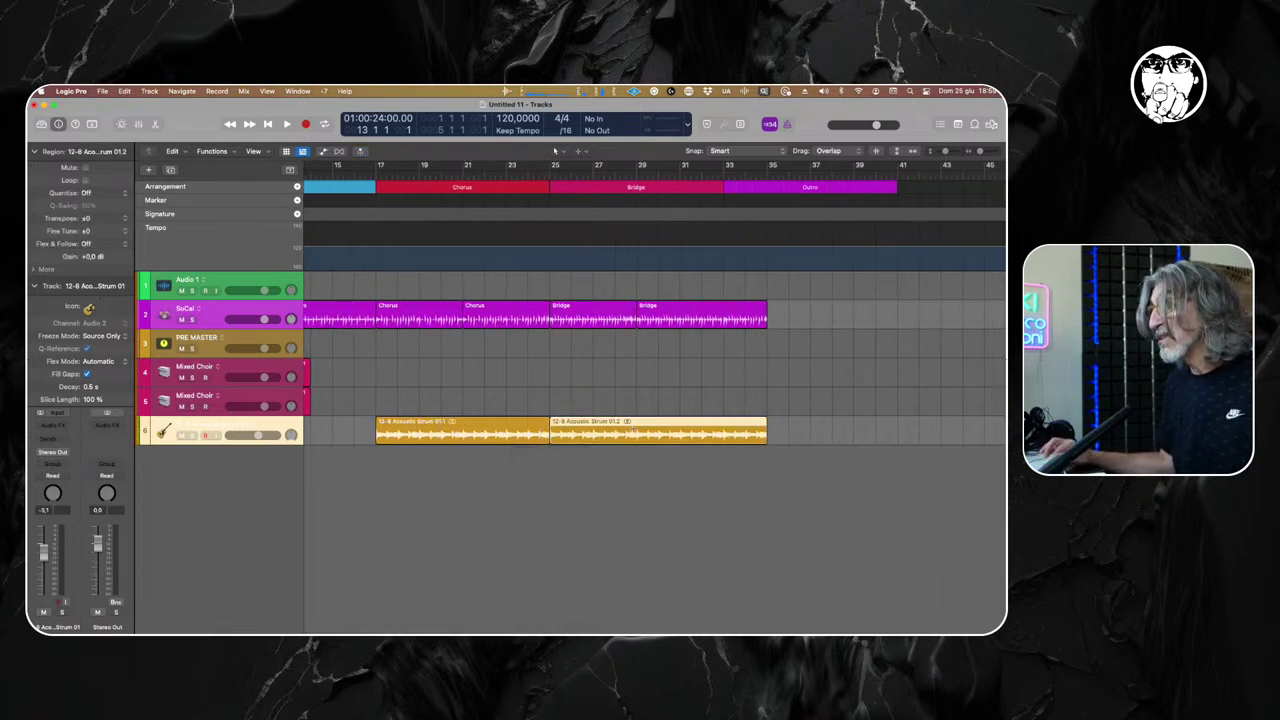
click(703, 434)
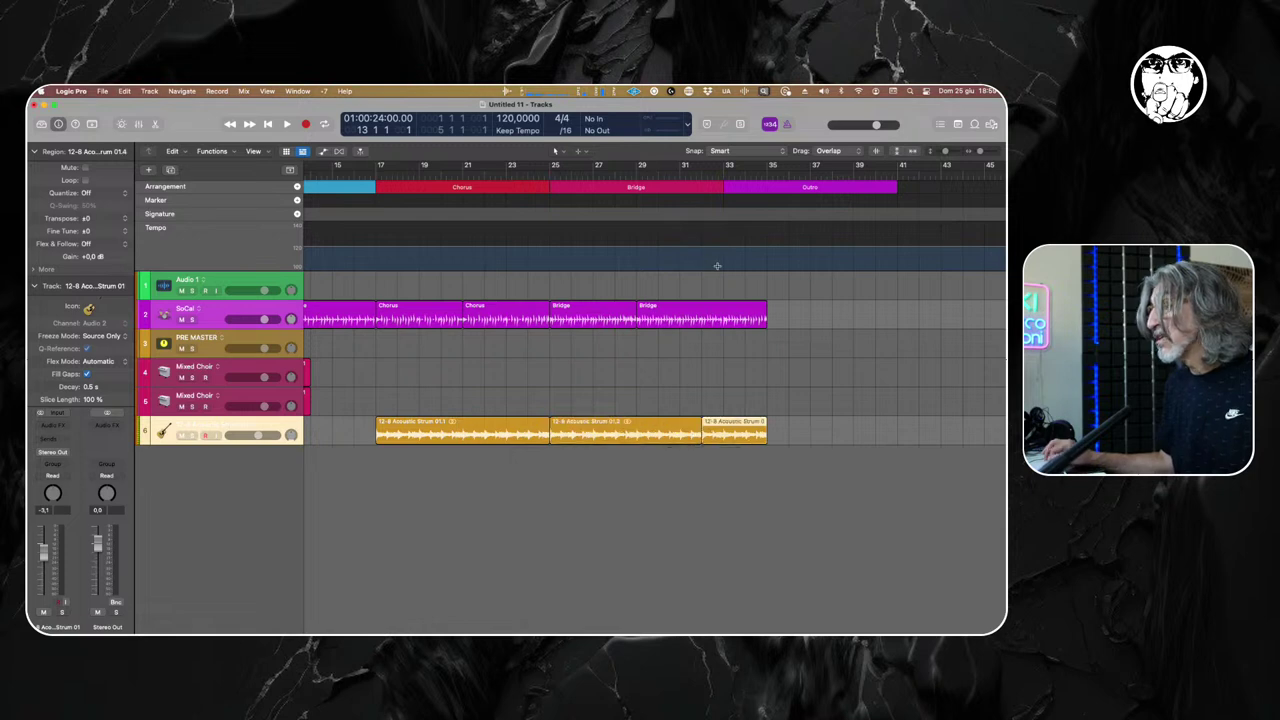
click(703, 320)
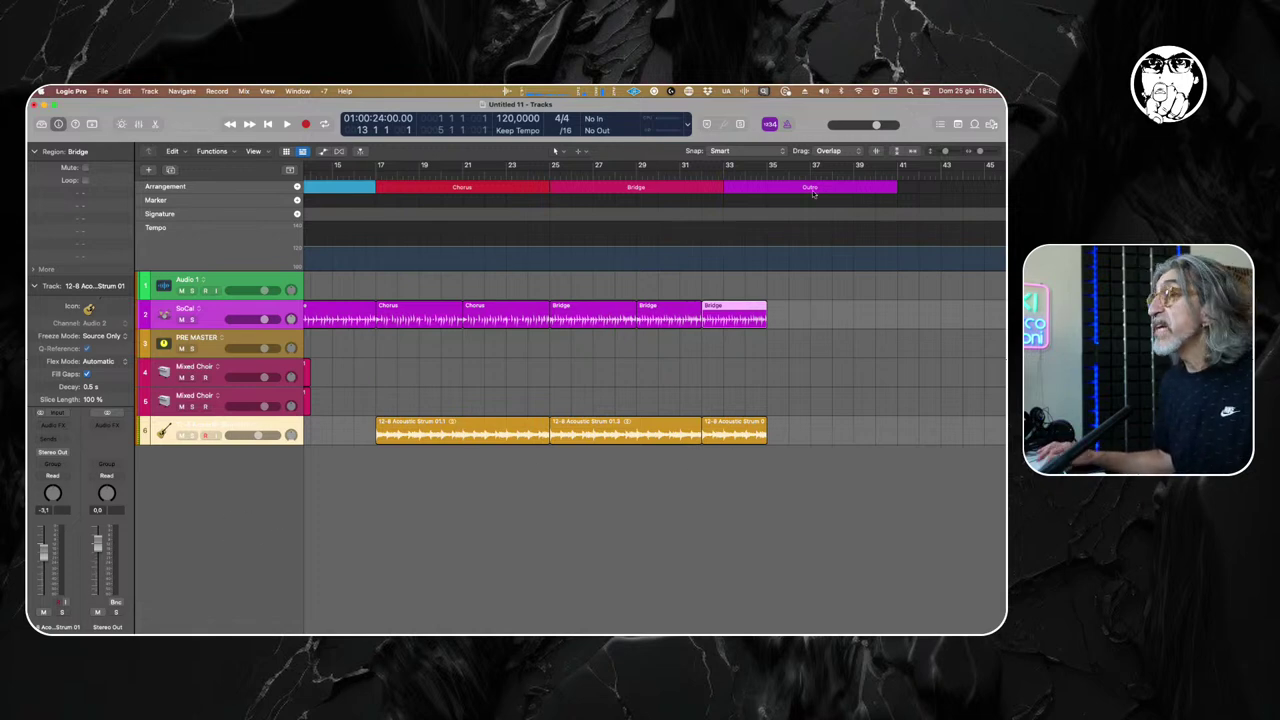
Search the Apple Loops library for "snare".
click(975, 124)
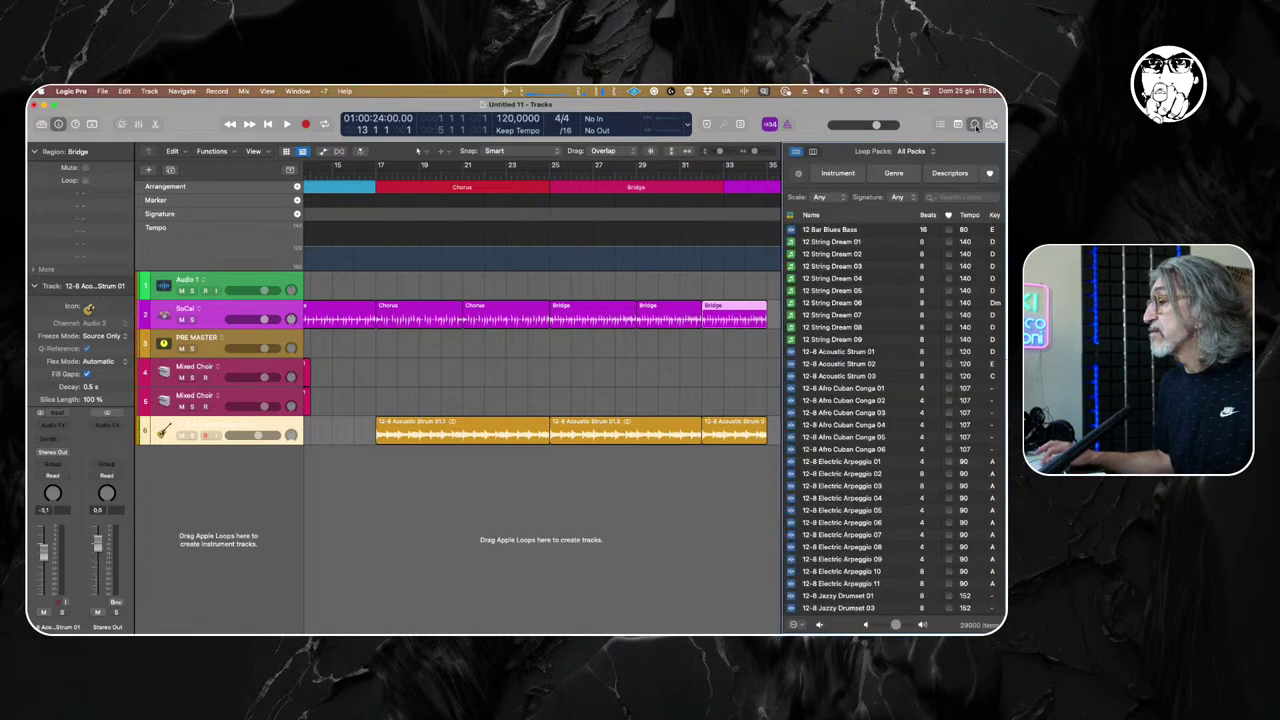
scroll(900, 304, down, 10)
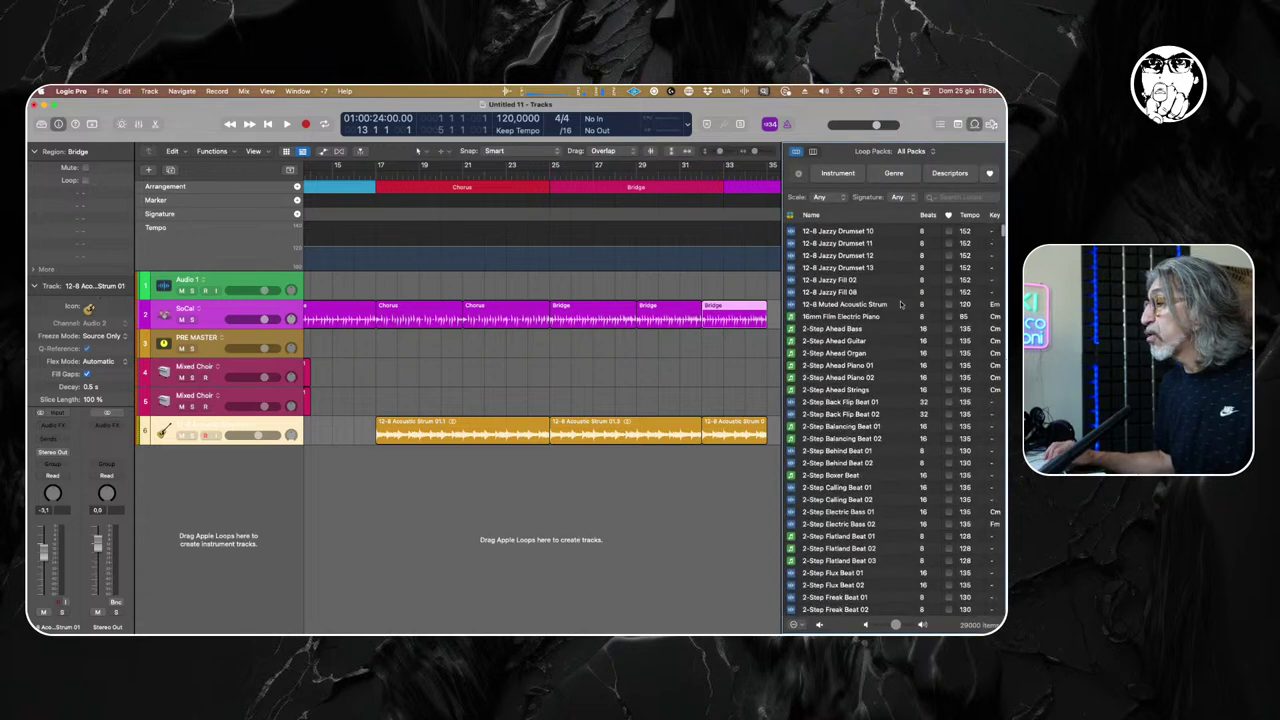
click(955, 197)
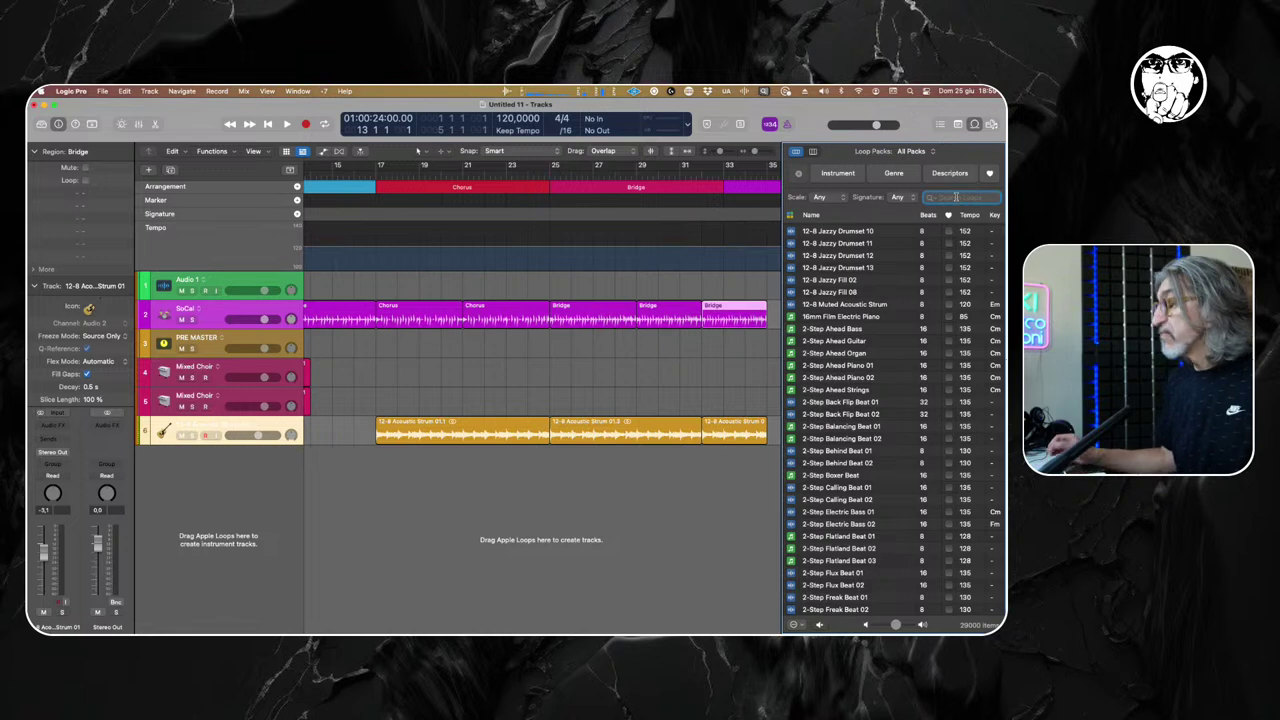
text(snare)
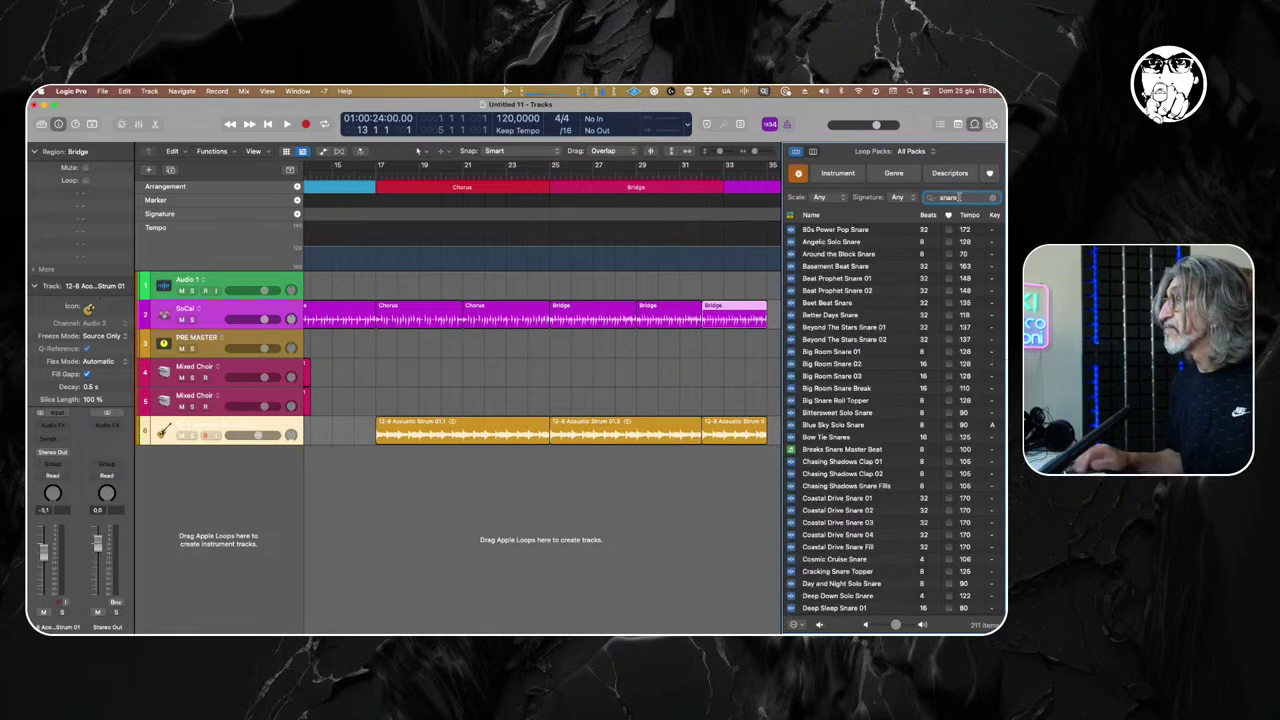
Audition the 80s Power Pop Snare loop and turn it into a new Drum Machine Designer track, closing the plug-in window.
click(834, 231)
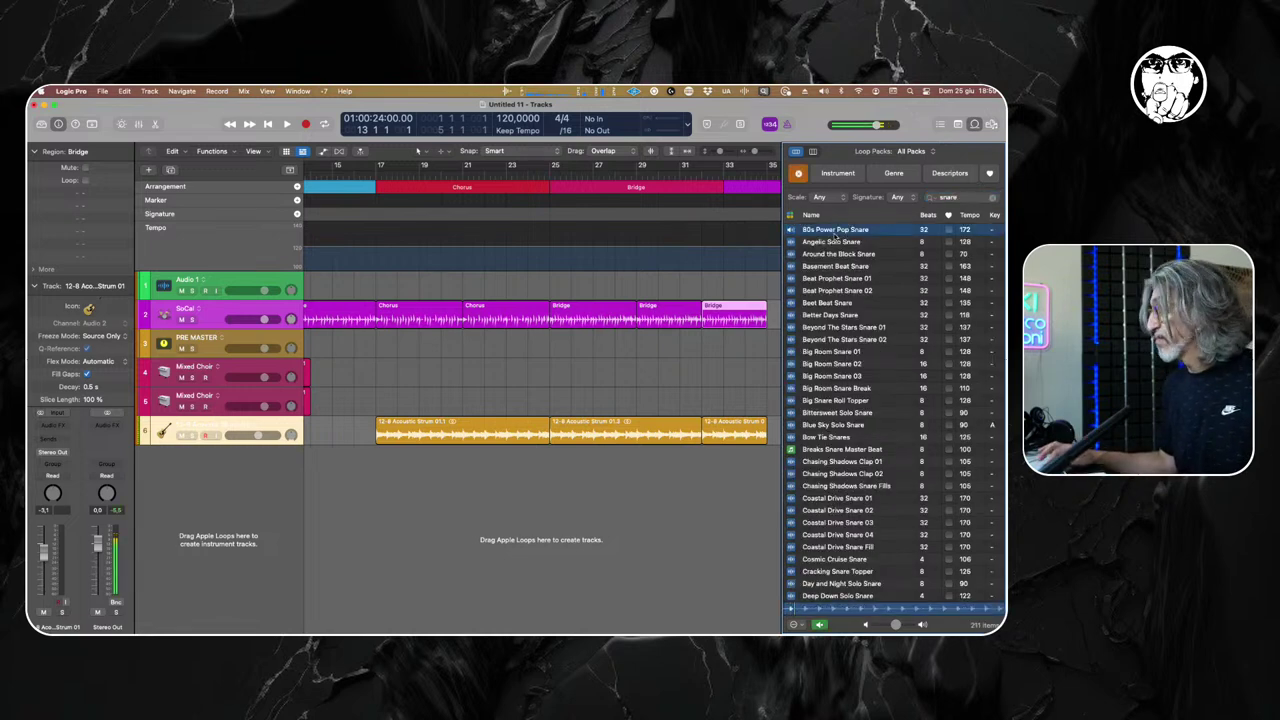
click(834, 233)
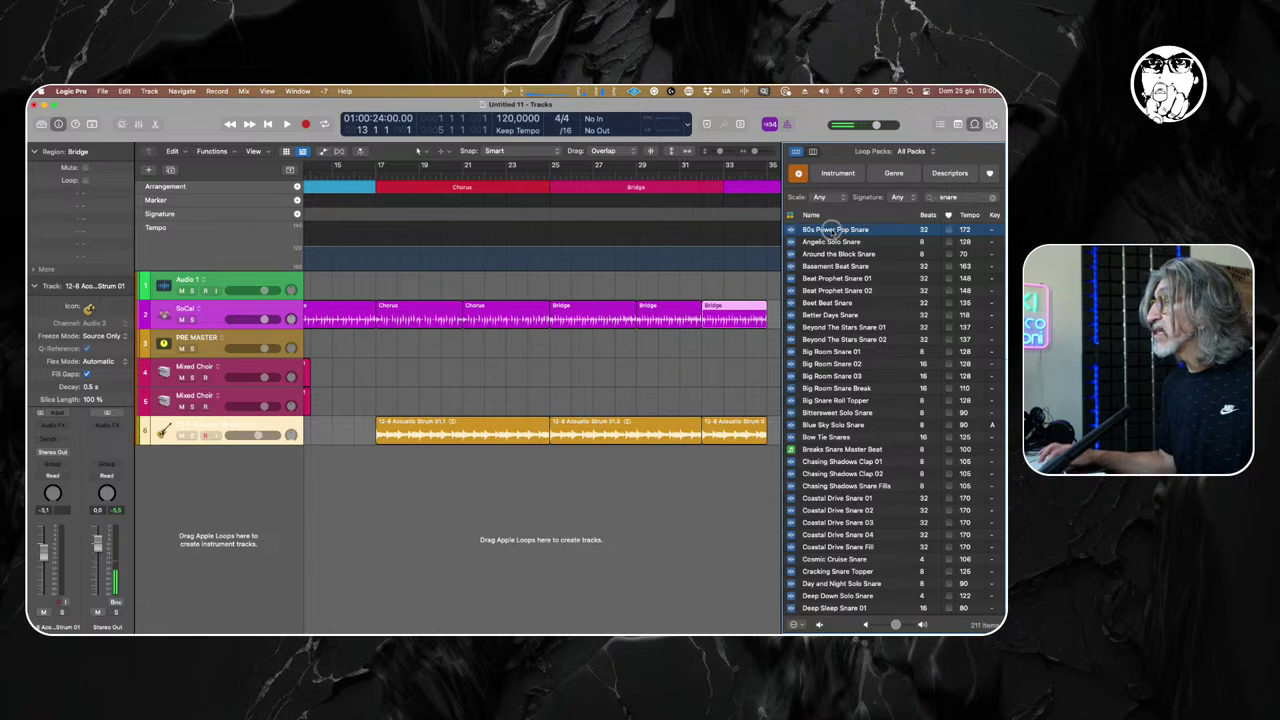
drag(834, 231, 226, 501)
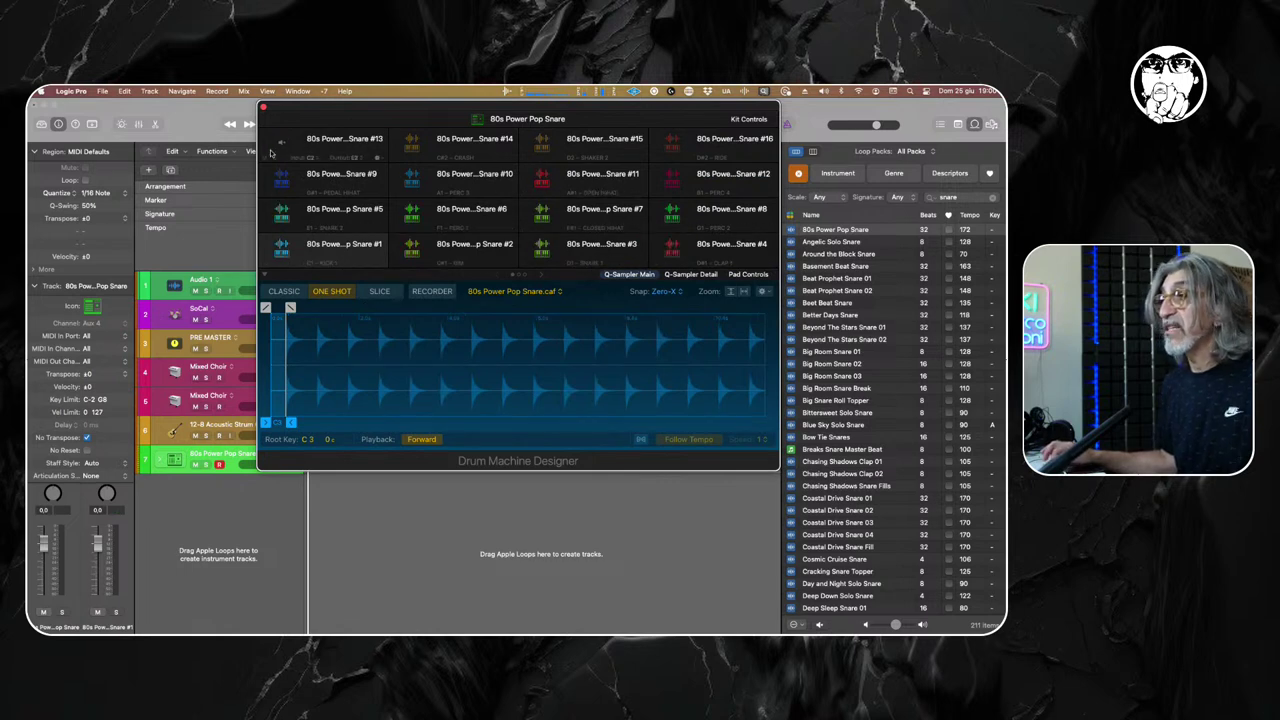
click(263, 107)
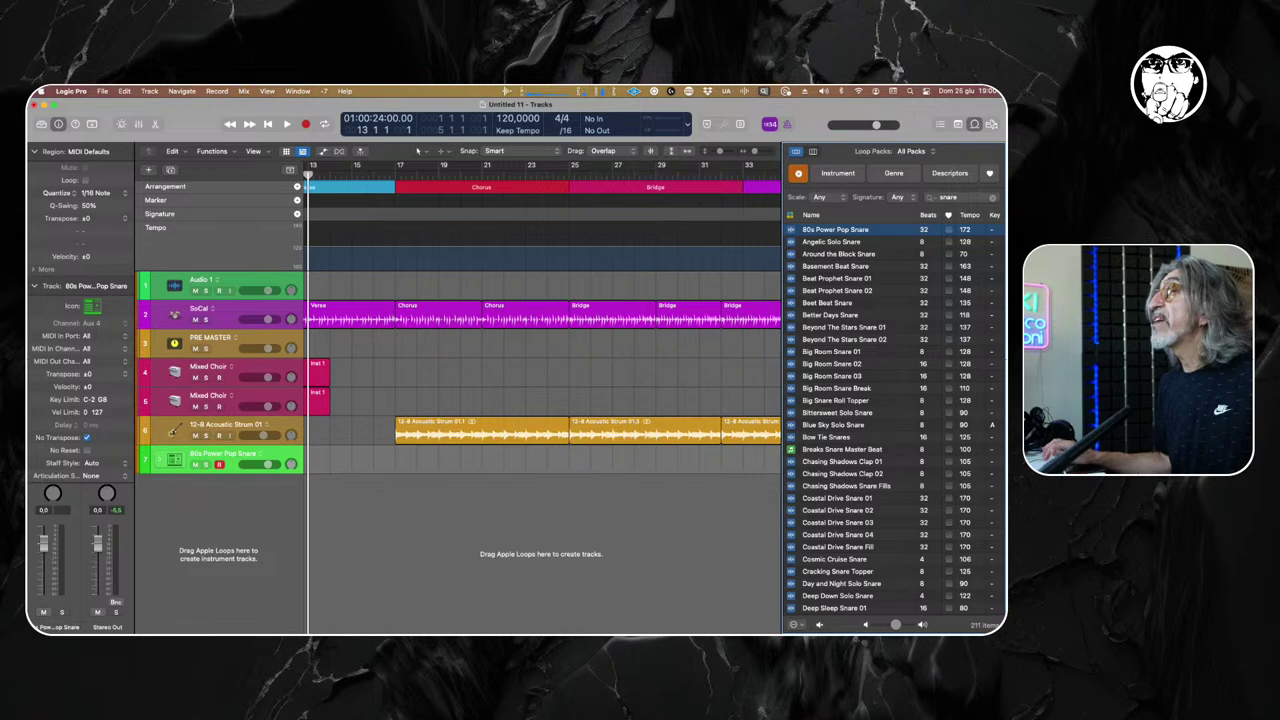
Open the Audio device preferences and examine the available I/O Buffer Size options.
click(80, 92)
mouse_move(85, 122)
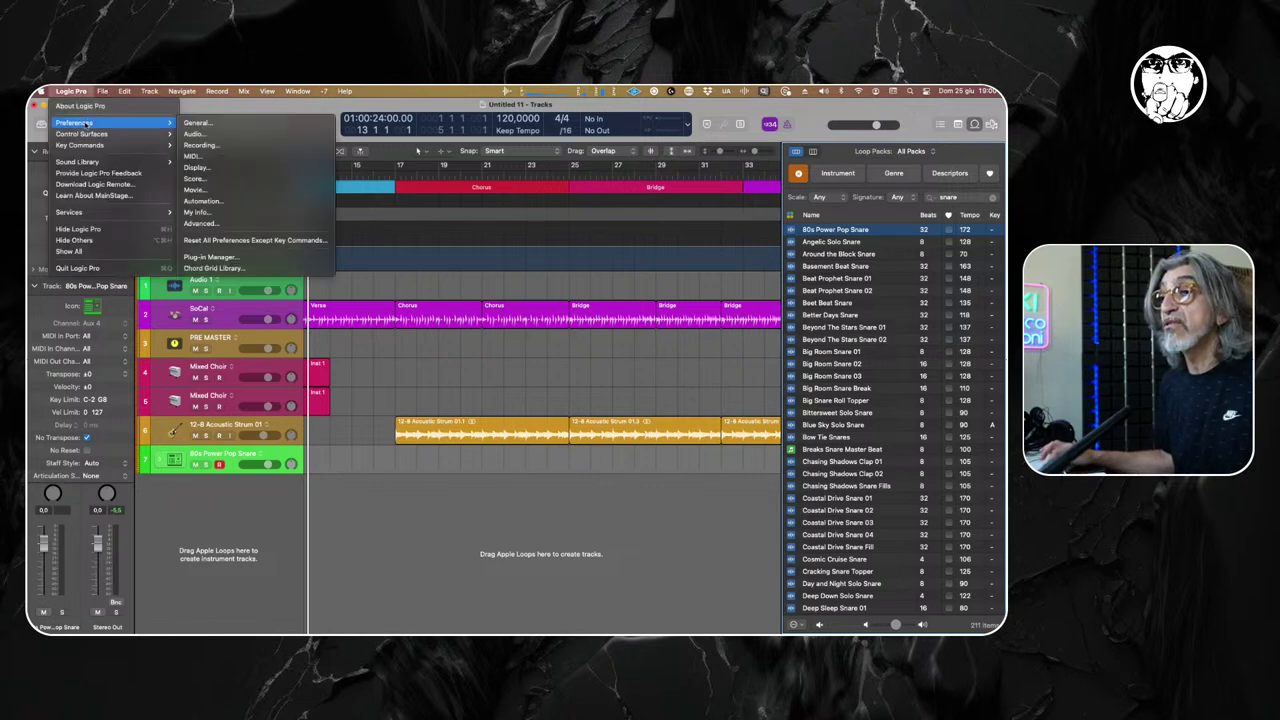
click(215, 134)
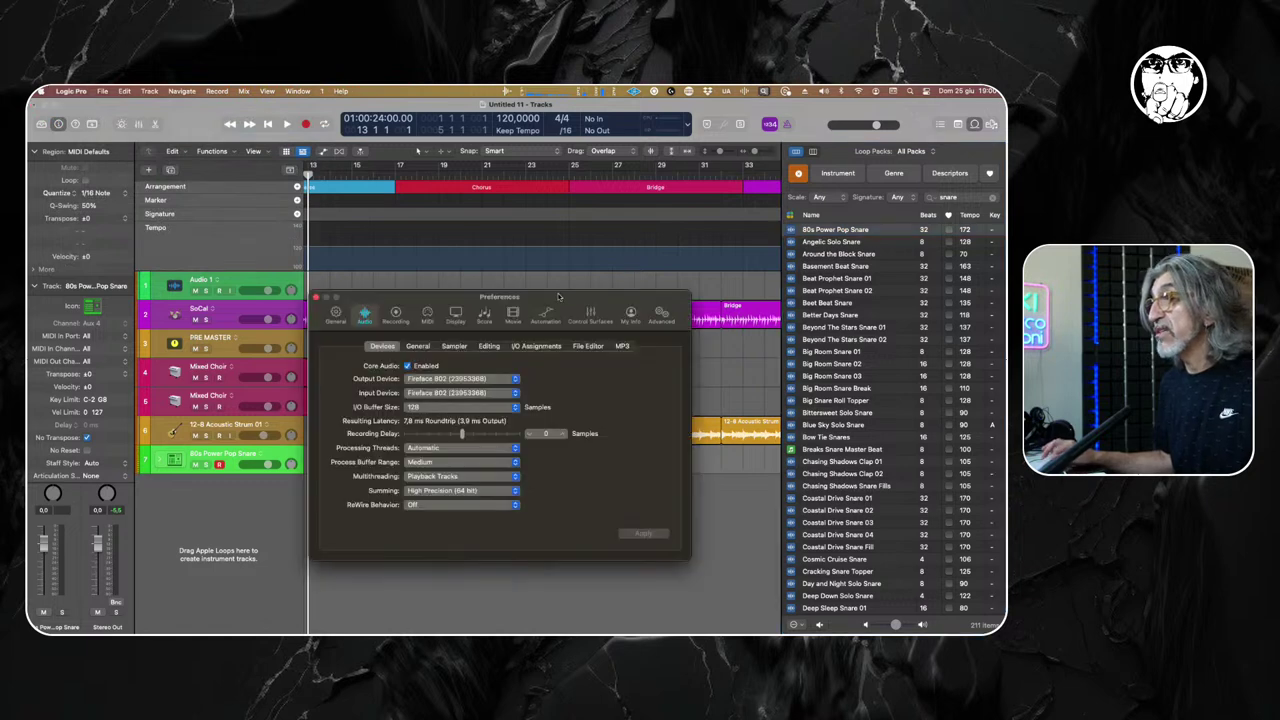
drag(558, 296, 555, 203)
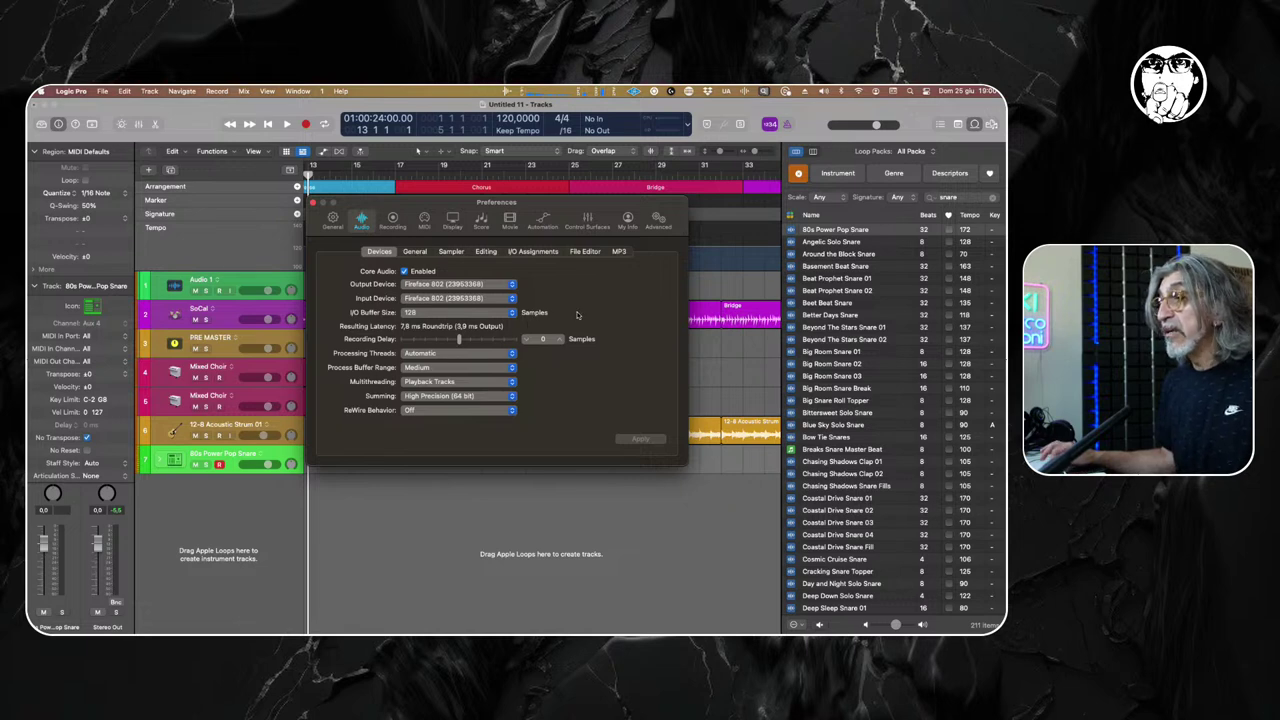
click(511, 313)
click(583, 311)
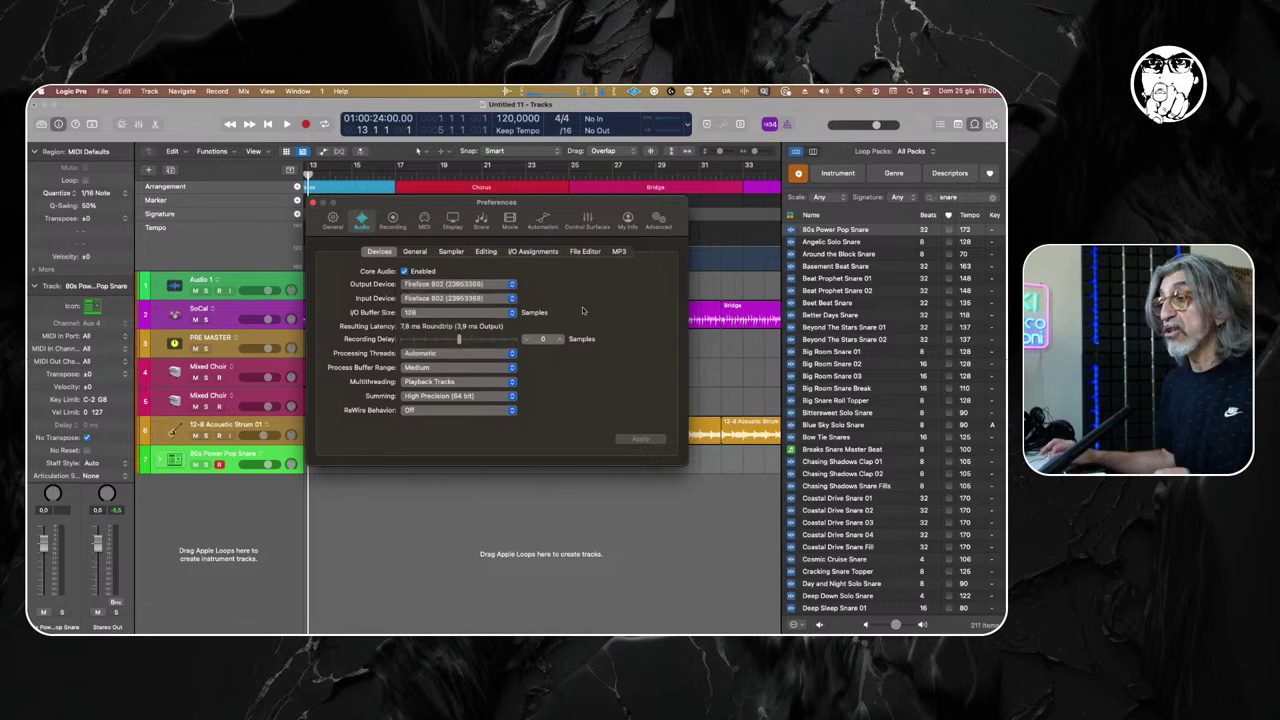
click(511, 314)
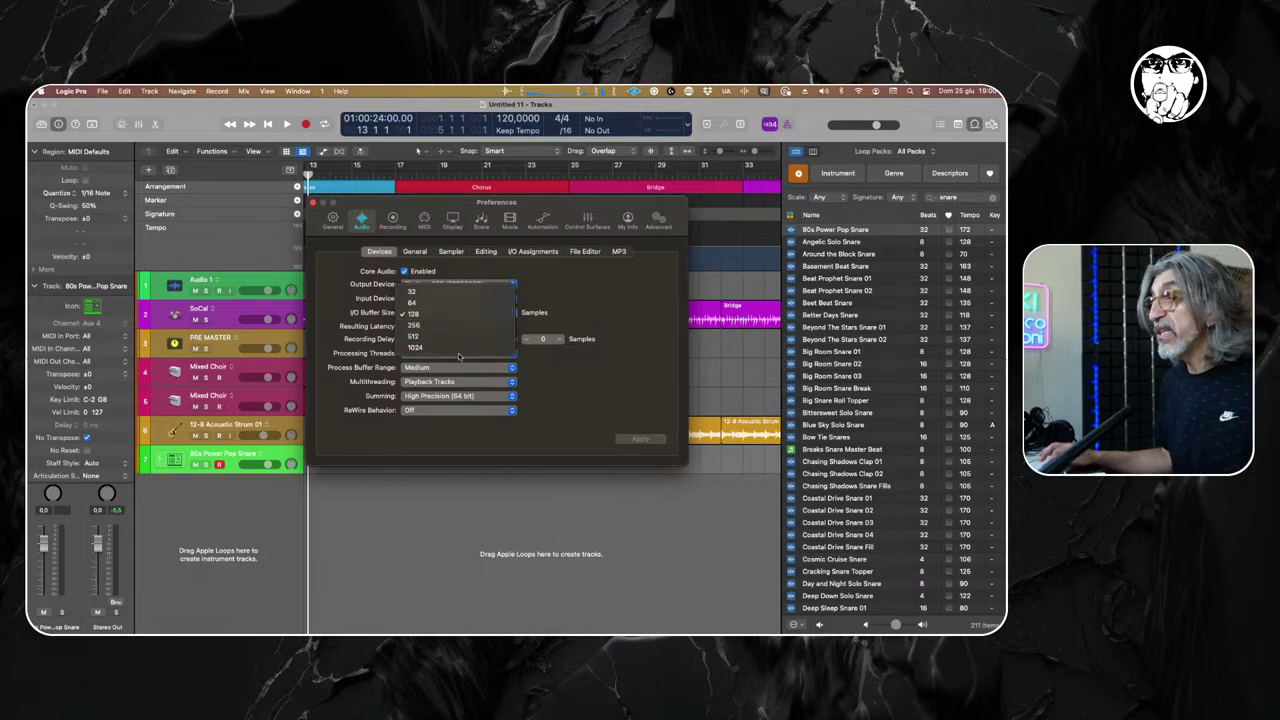
click(653, 289)
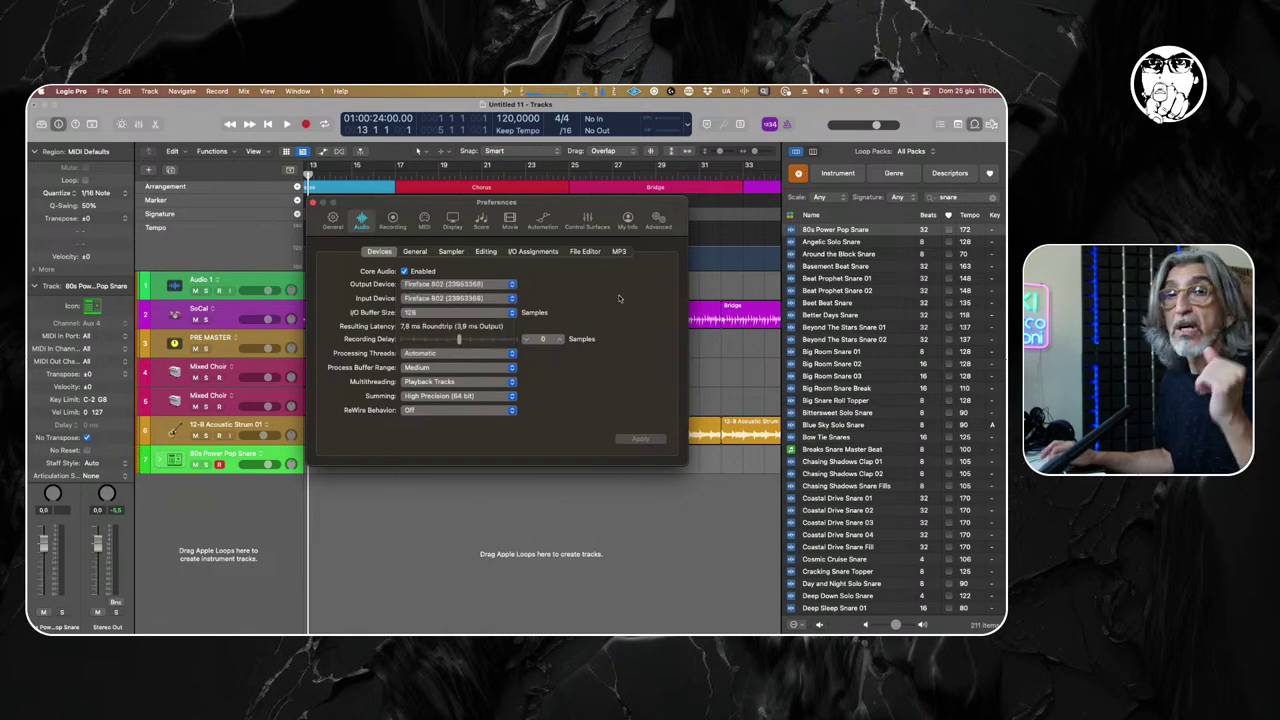
Examine the Processing Threads options, then close the preferences and return to the arrangement.
click(511, 354)
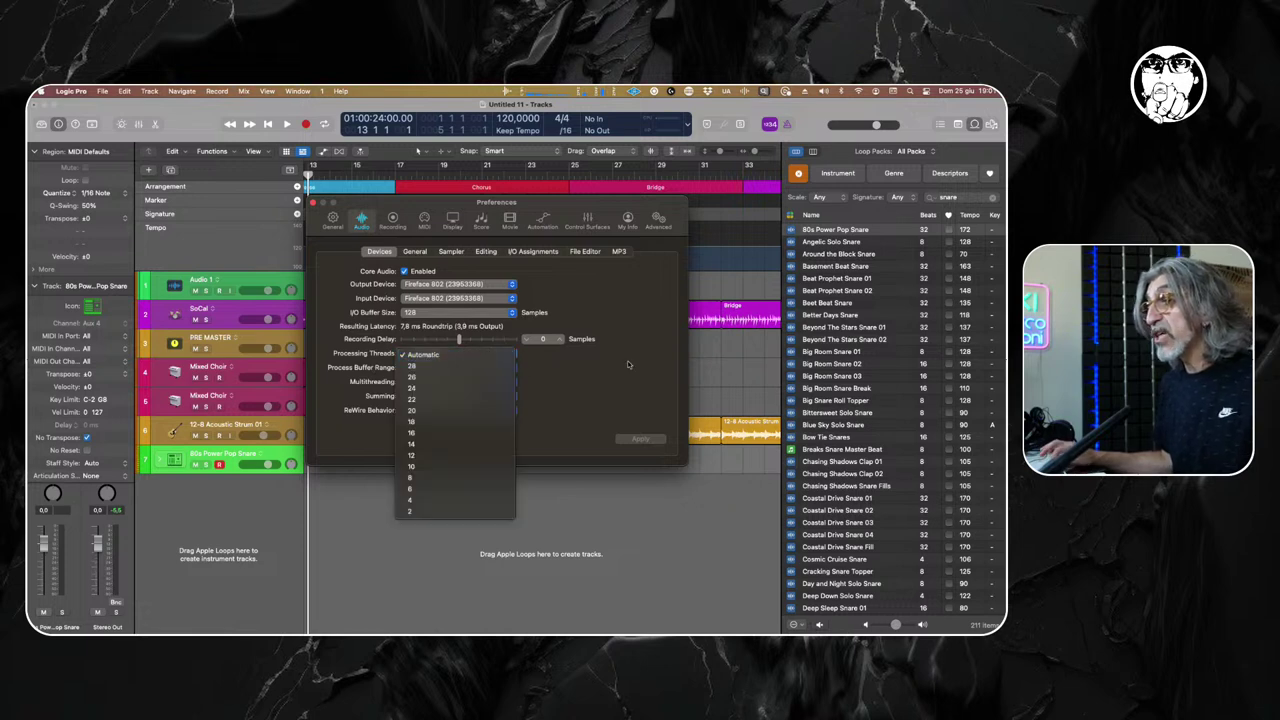
click(596, 383)
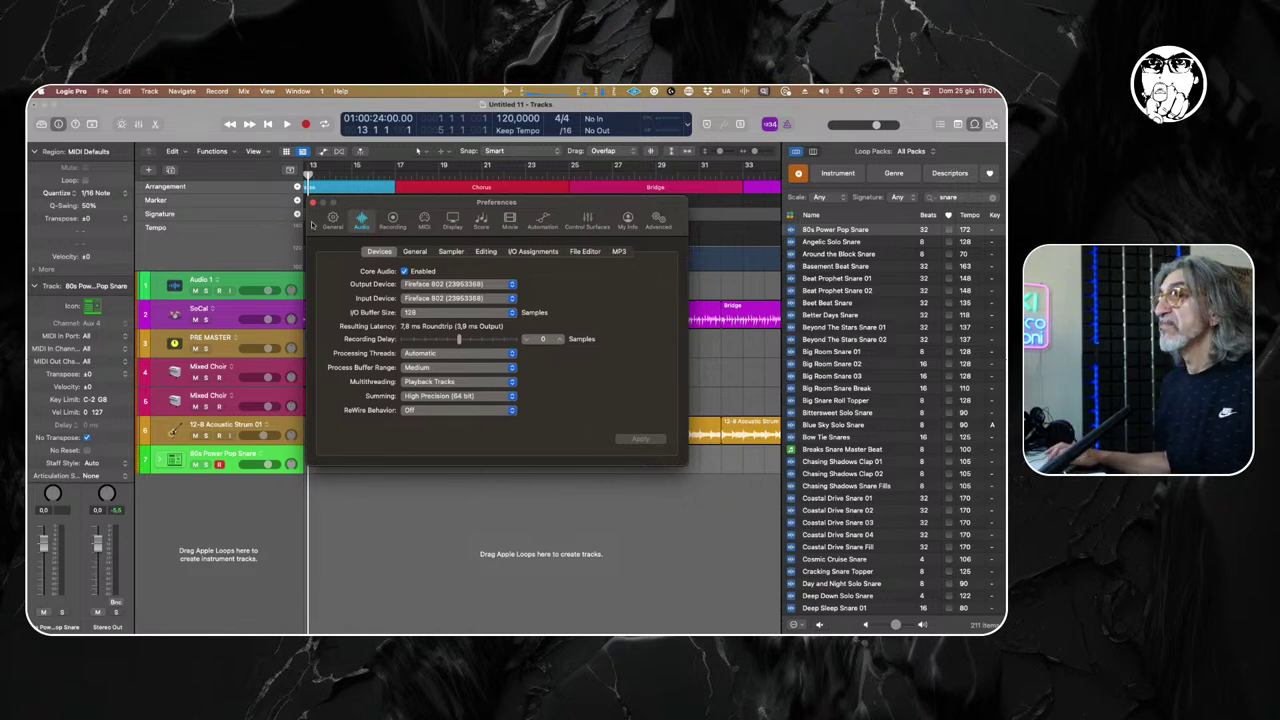
click(312, 202)
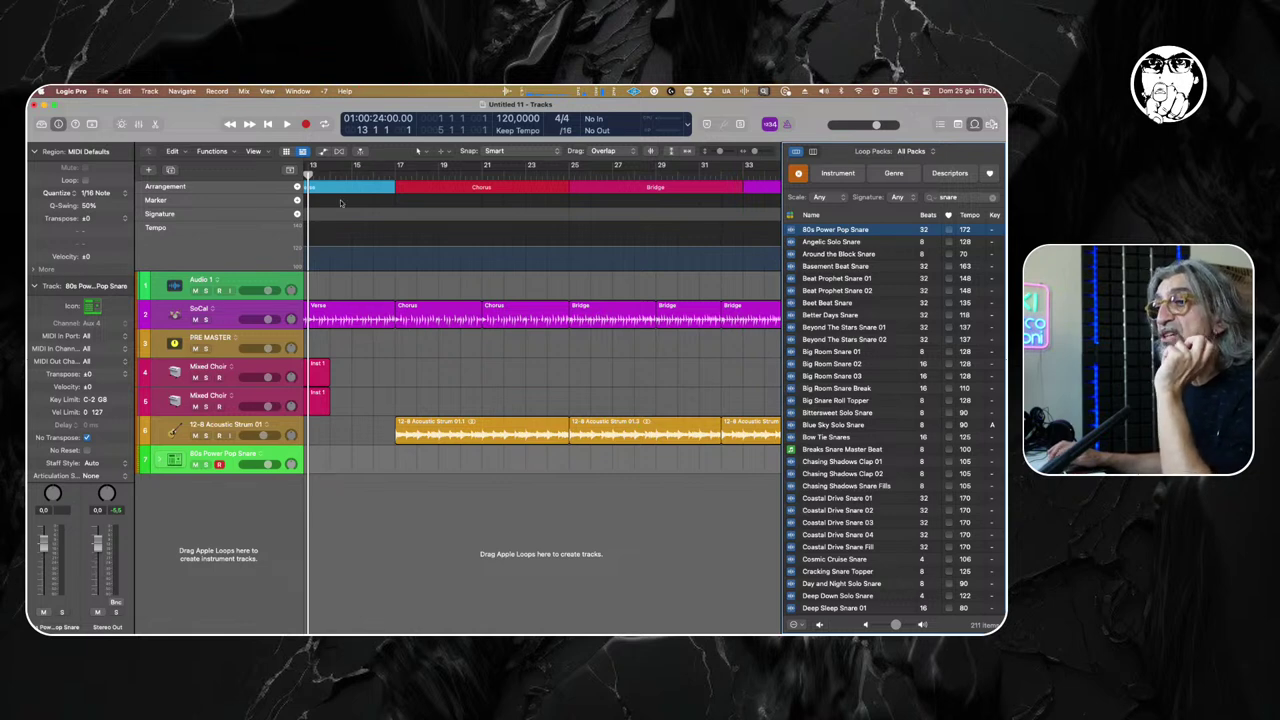
click(256, 505)
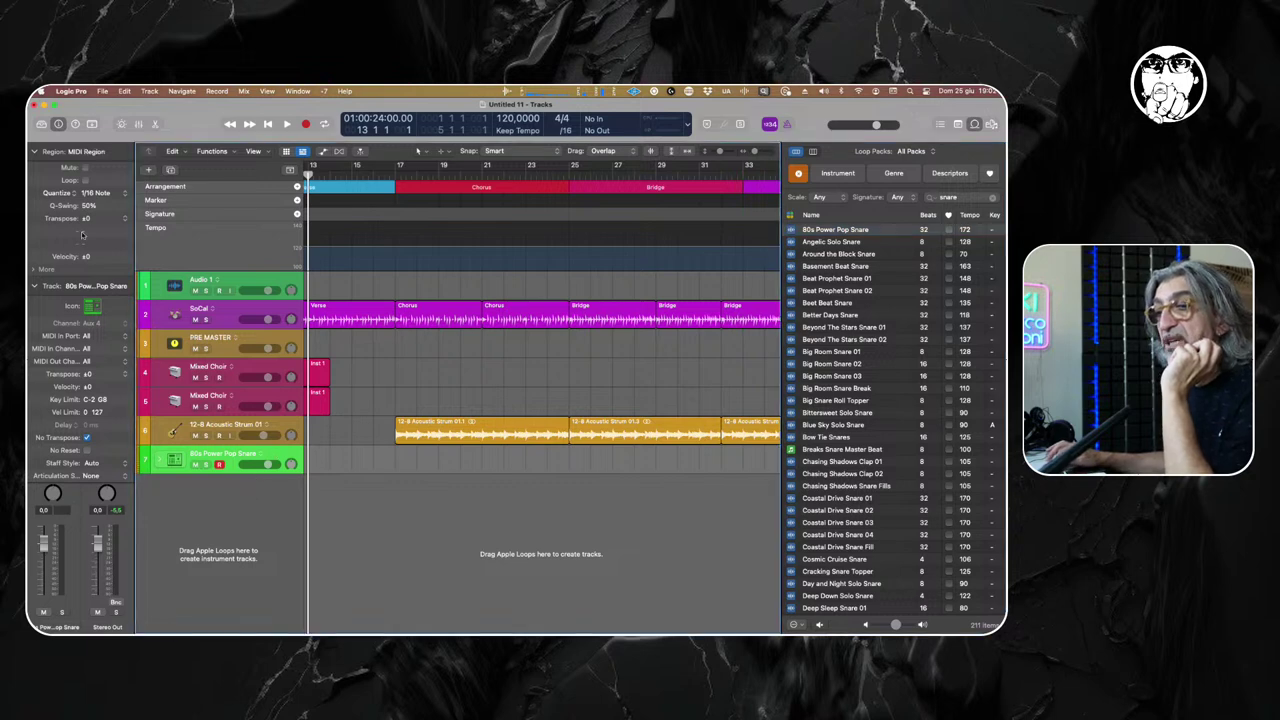
Insert a stereo Space Designer reverb on the 80s Power Pop Snare track's channel strip and close the plug-in window.
click(33, 287)
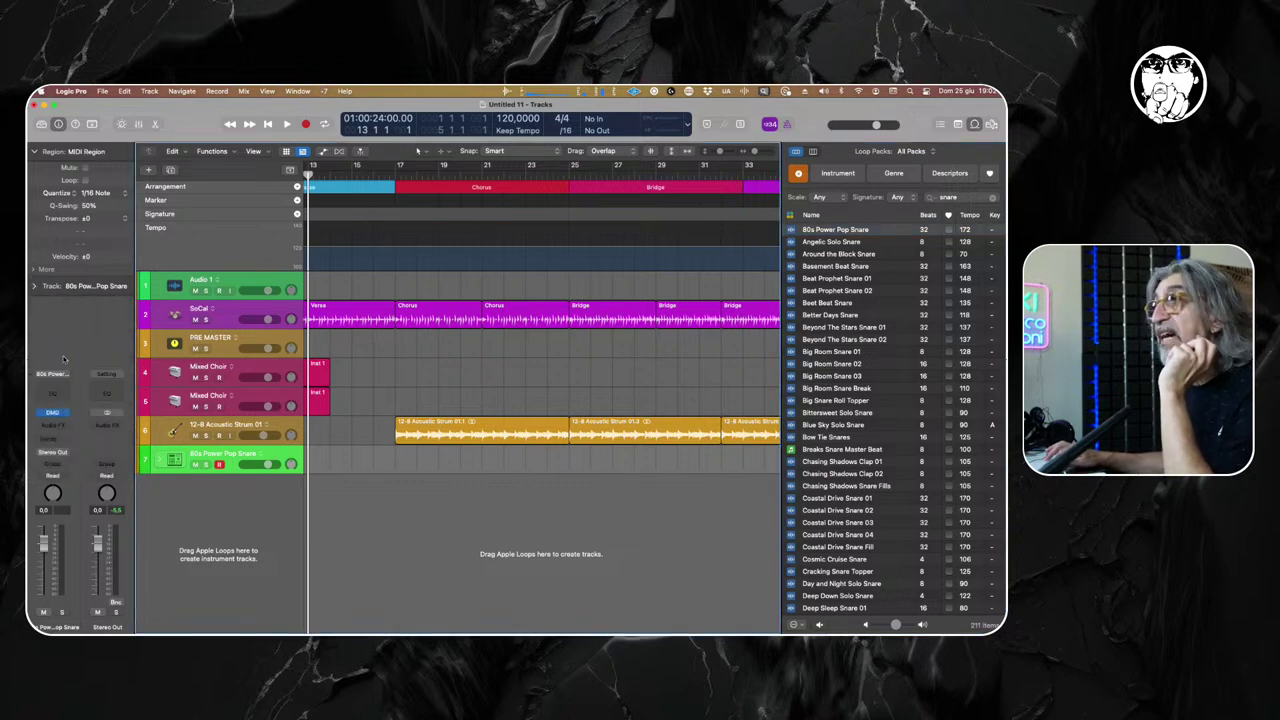
click(62, 425)
mouse_move(108, 495)
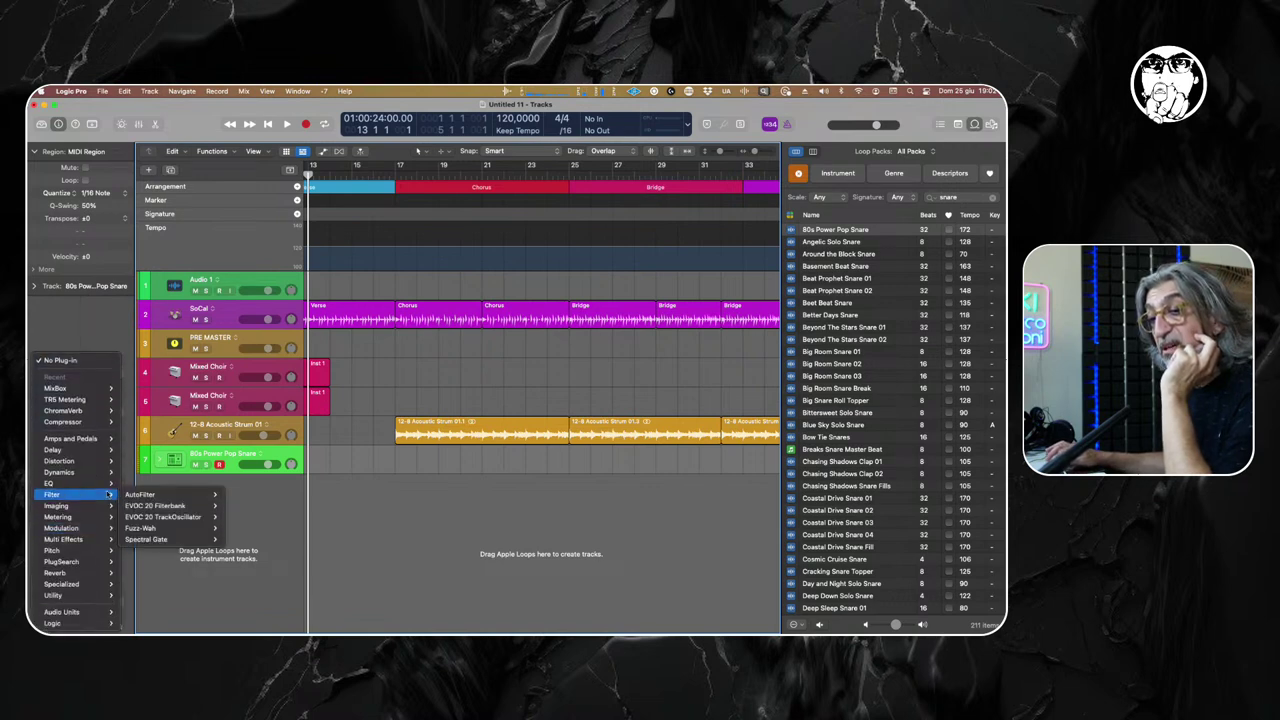
mouse_move(98, 578)
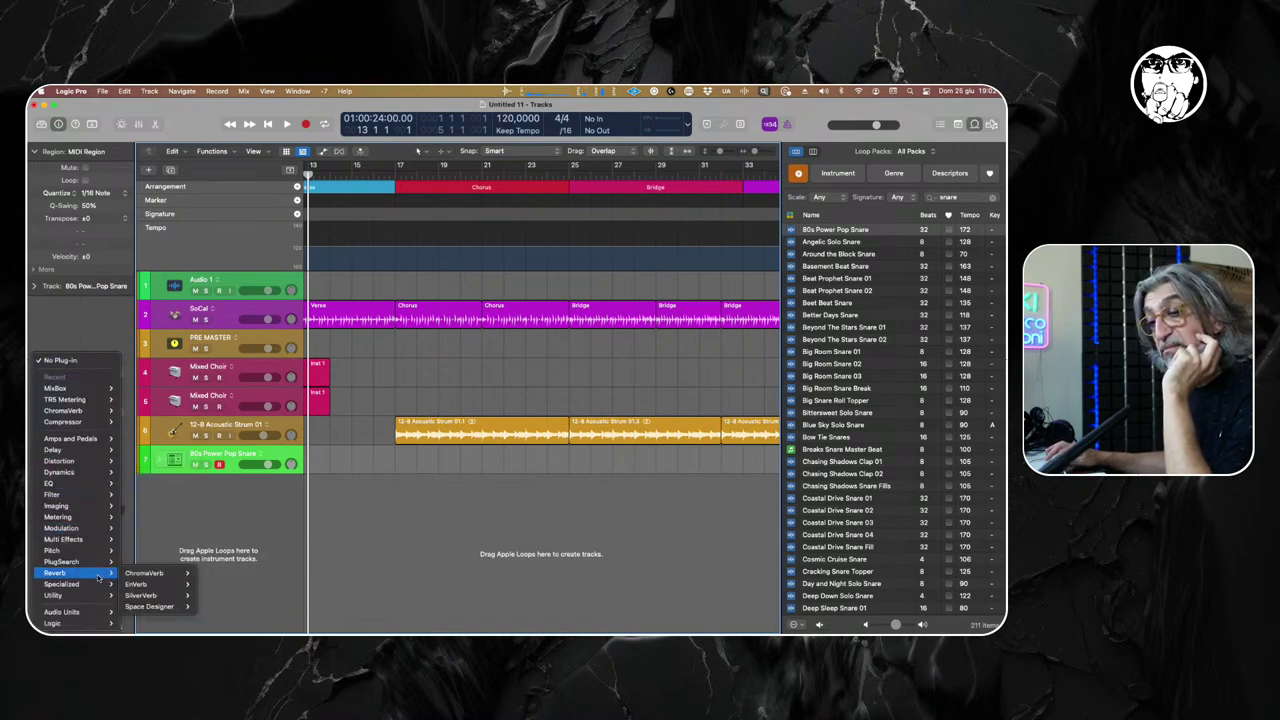
mouse_move(155, 606)
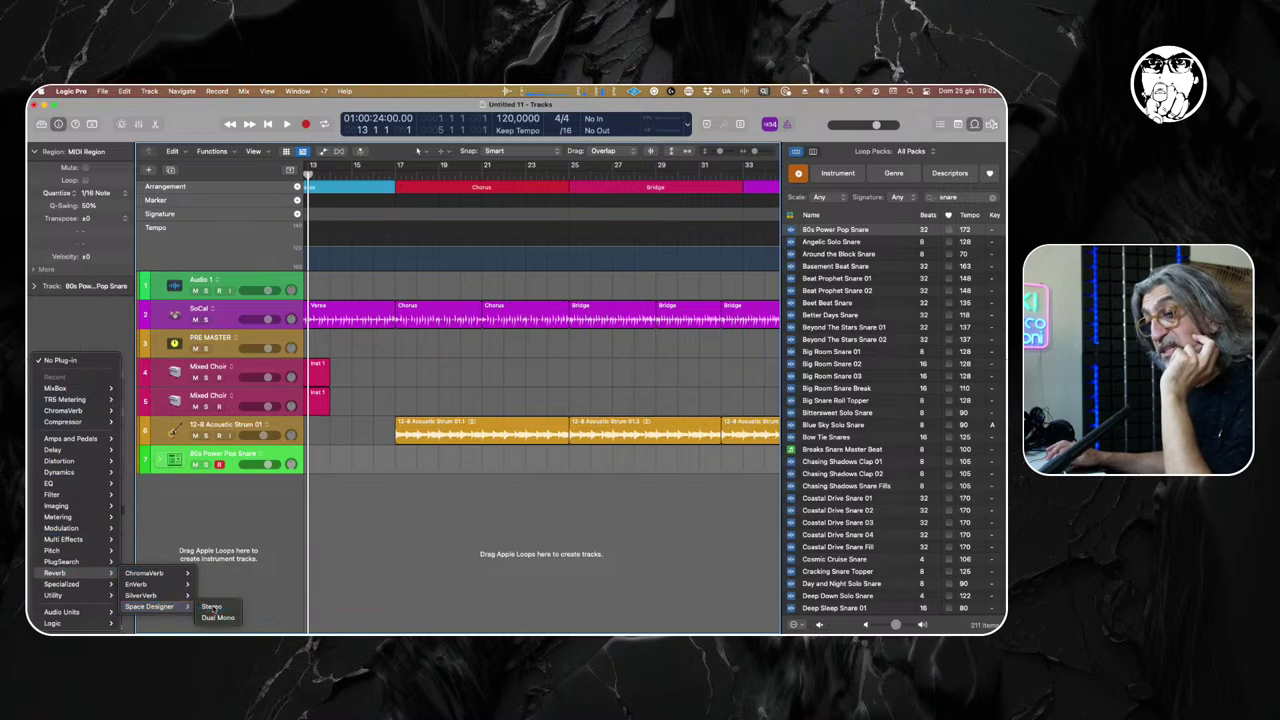
click(211, 607)
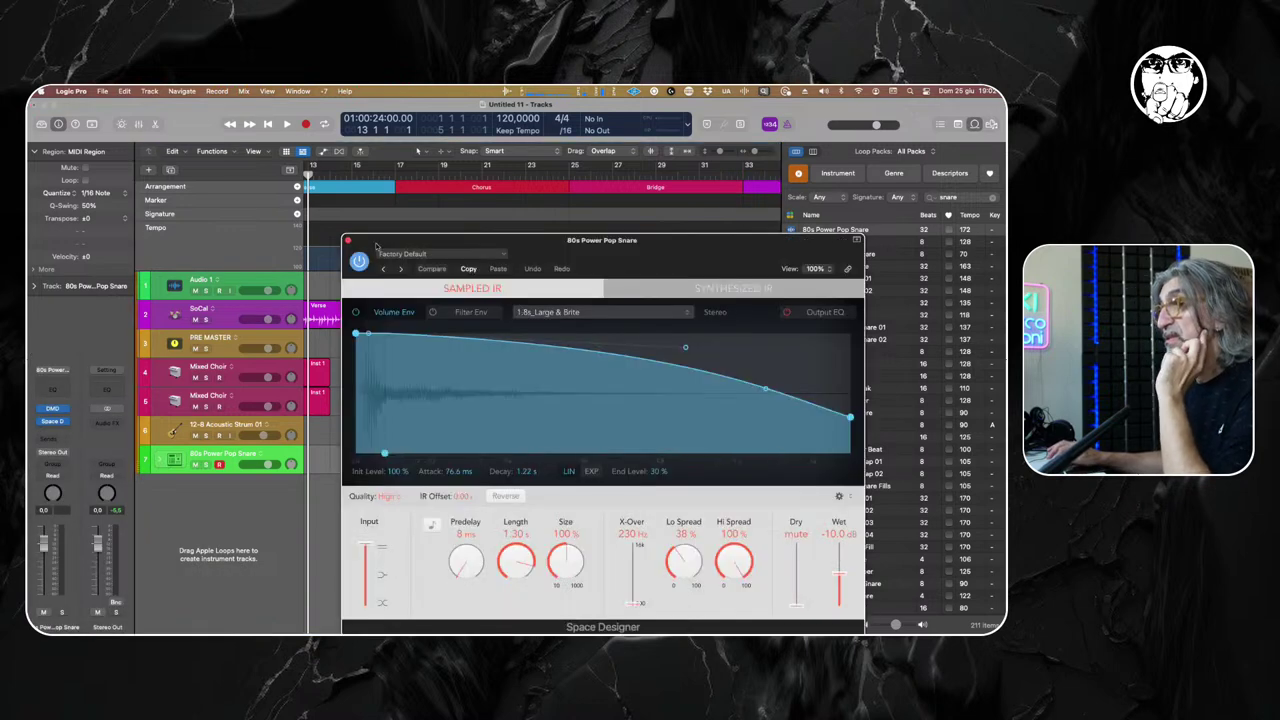
drag(415, 240, 294, 209)
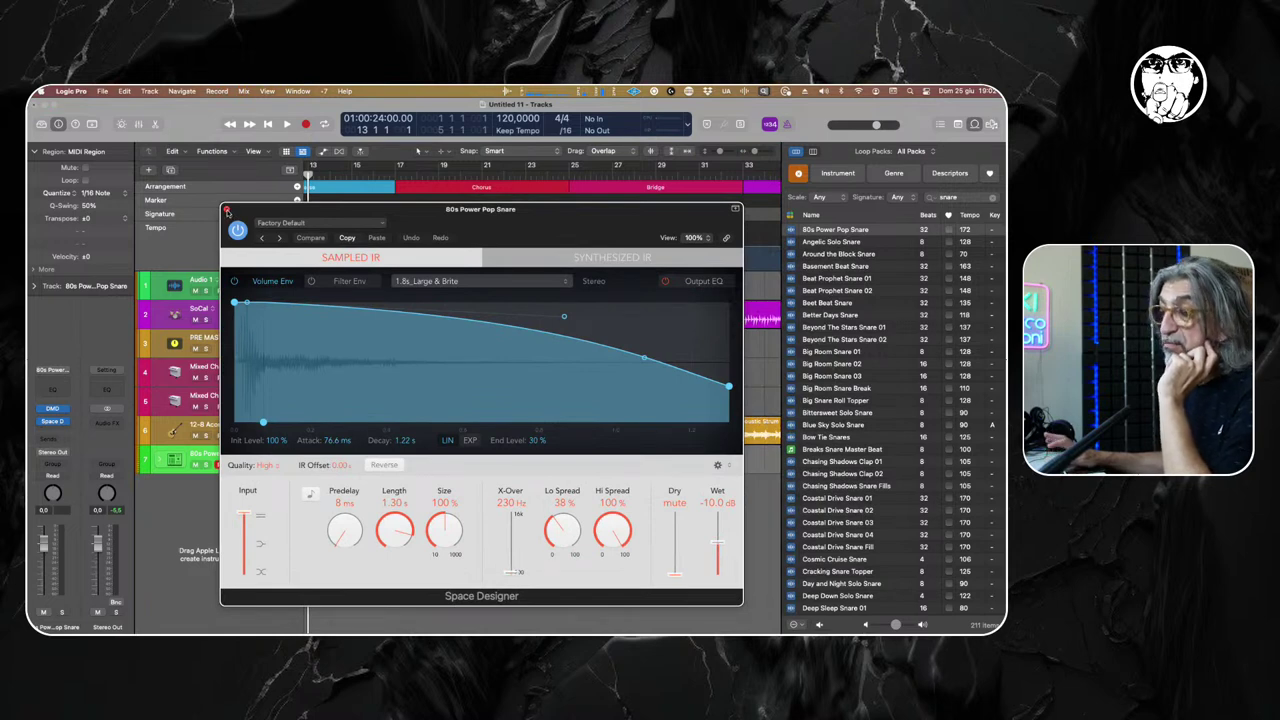
click(227, 210)
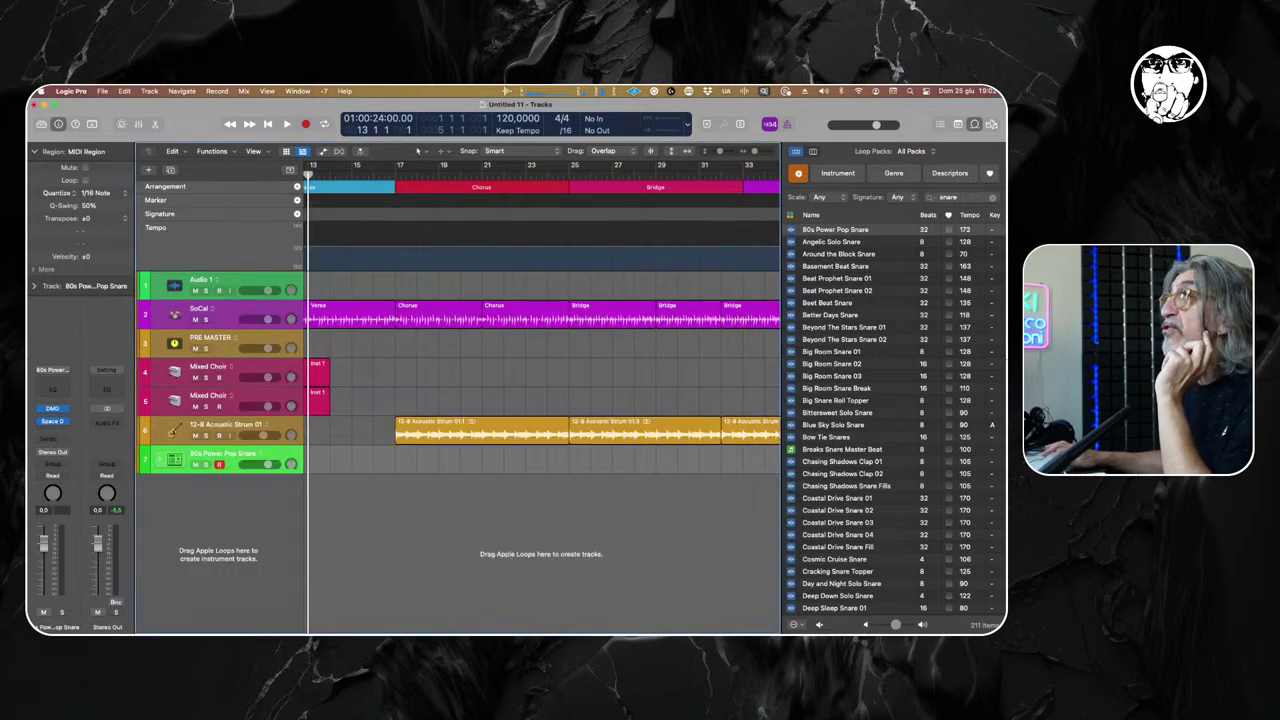
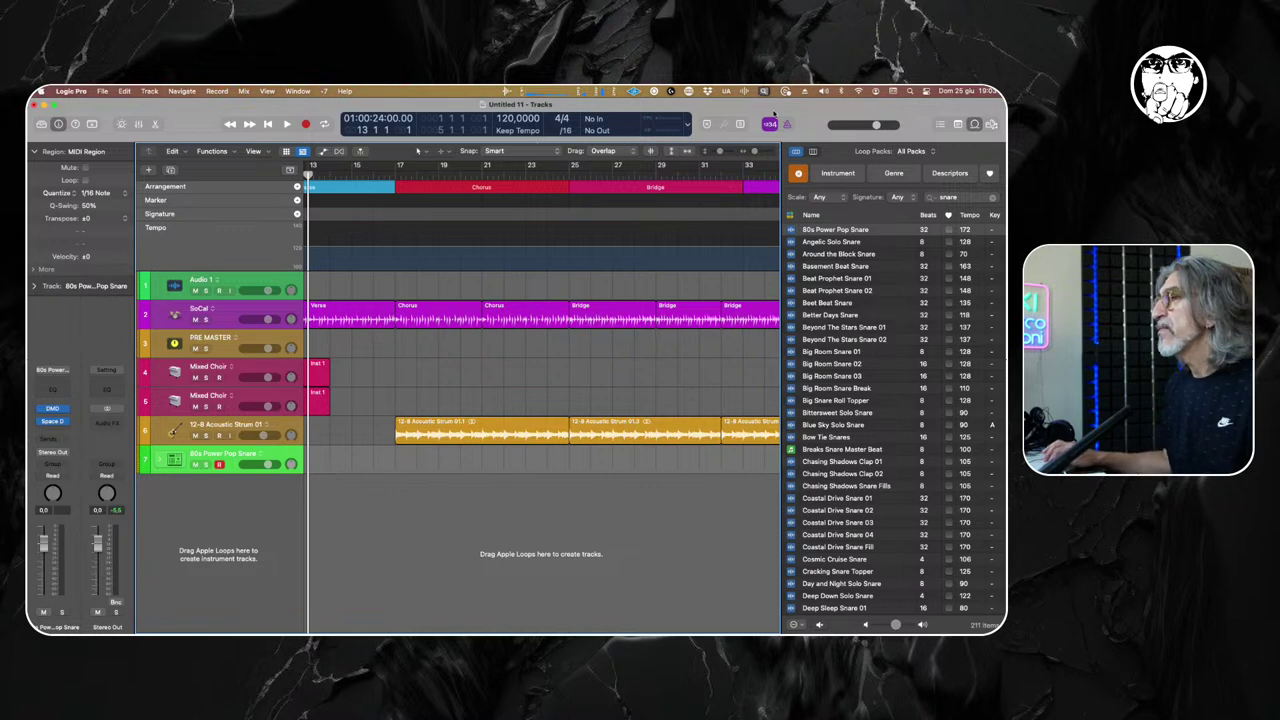
Hide the Apple Loops library, select and enlarge the 12-8 Acoustic Strum 01 regions, and add short fades around their shared borders.
key(o)
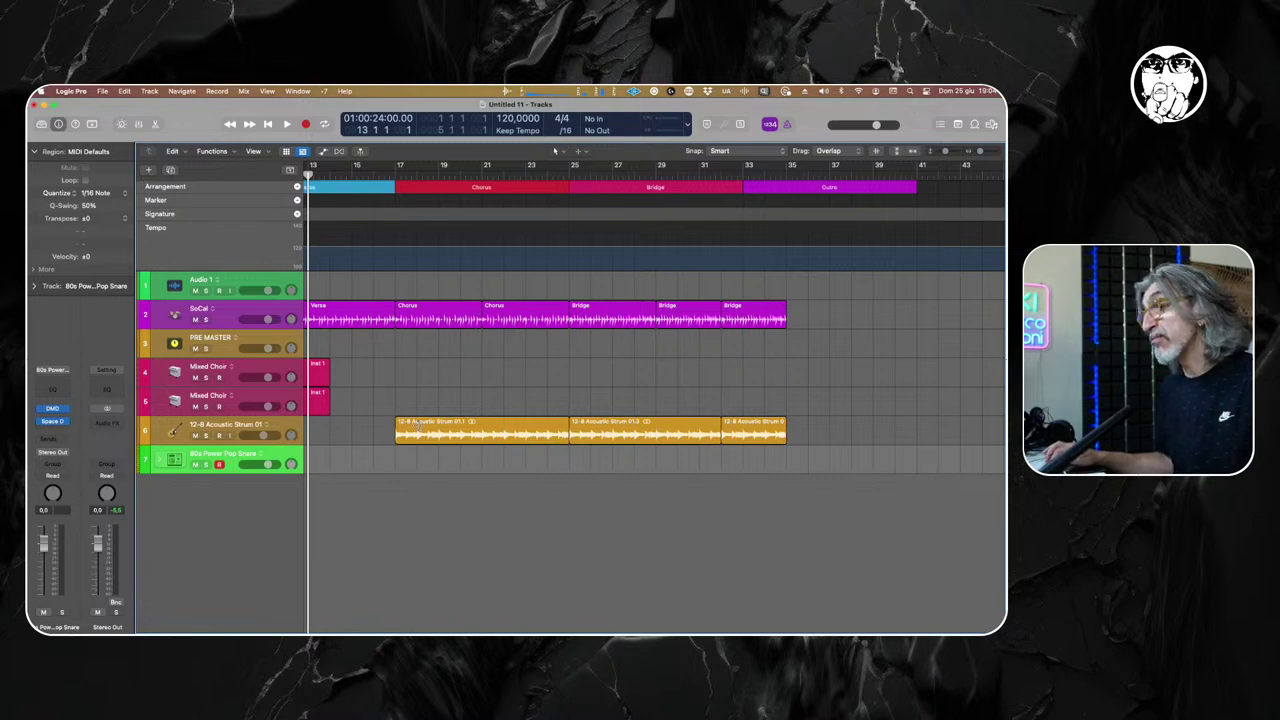
click(279, 427)
key(ctrl+z)
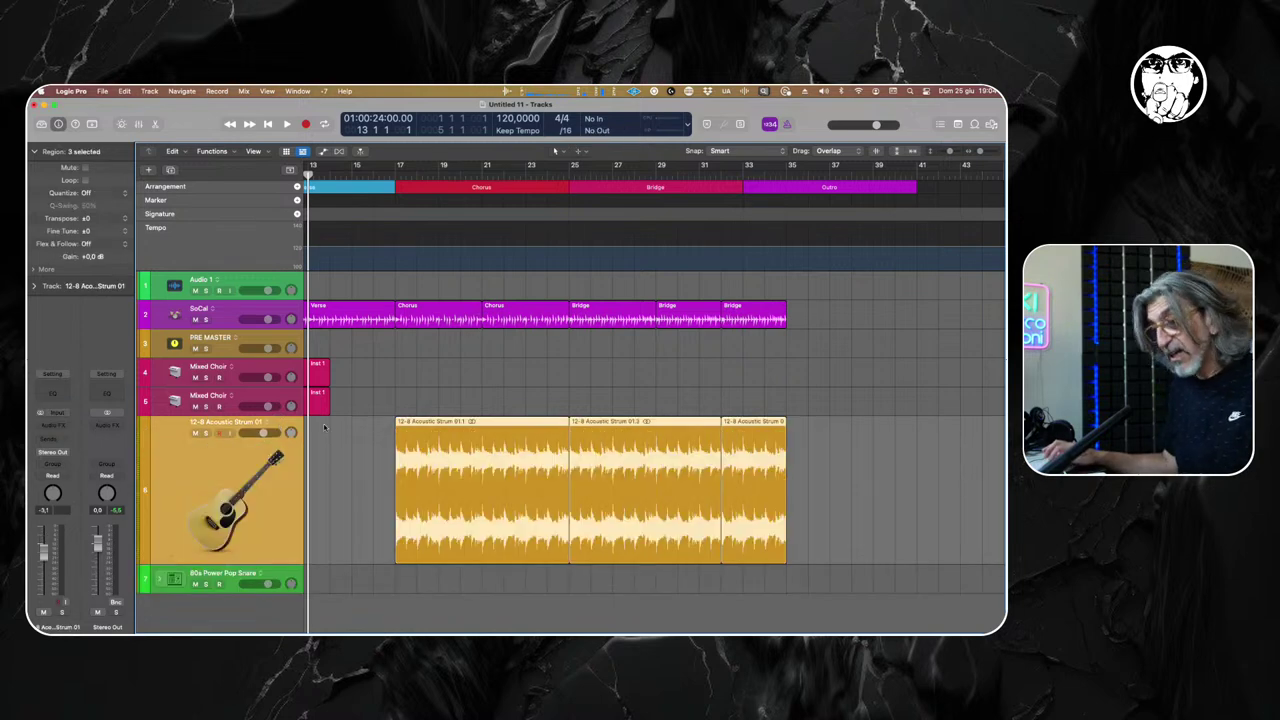
scroll(430, 496, down, 1)
key(super+Right)
key(super+Right)
key(super+Right)
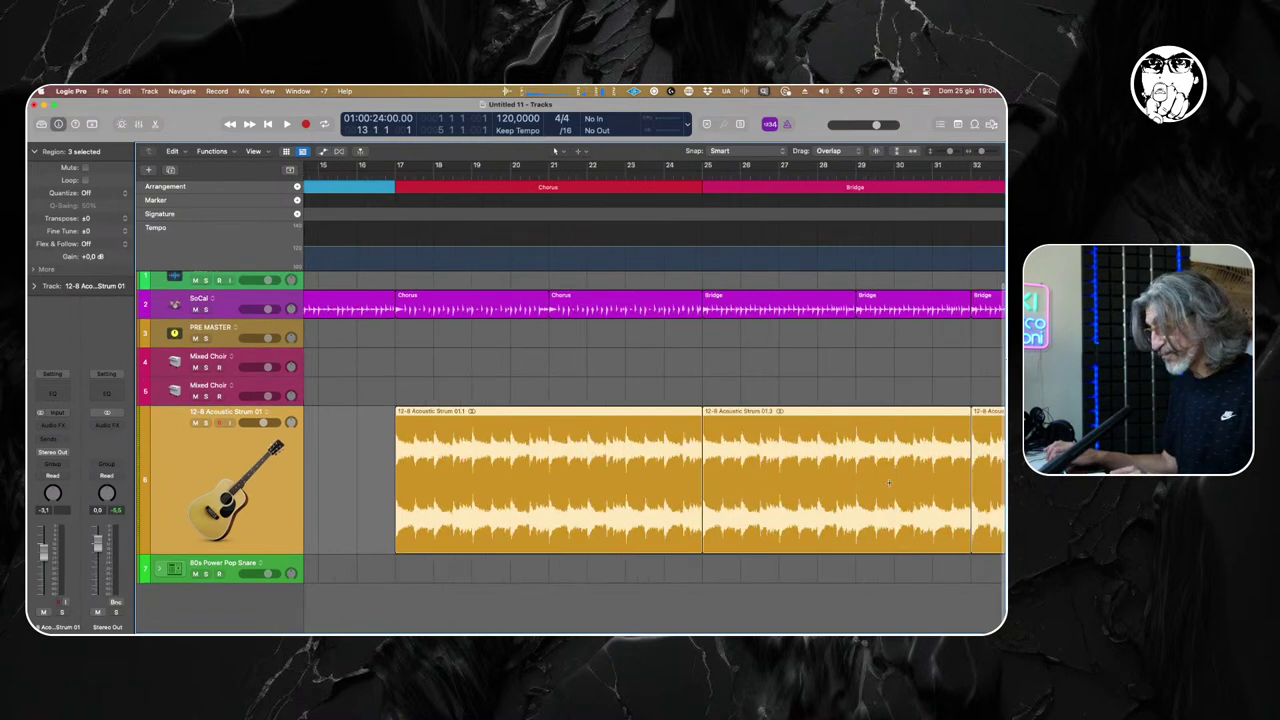
scroll(1004, 497, right, 5)
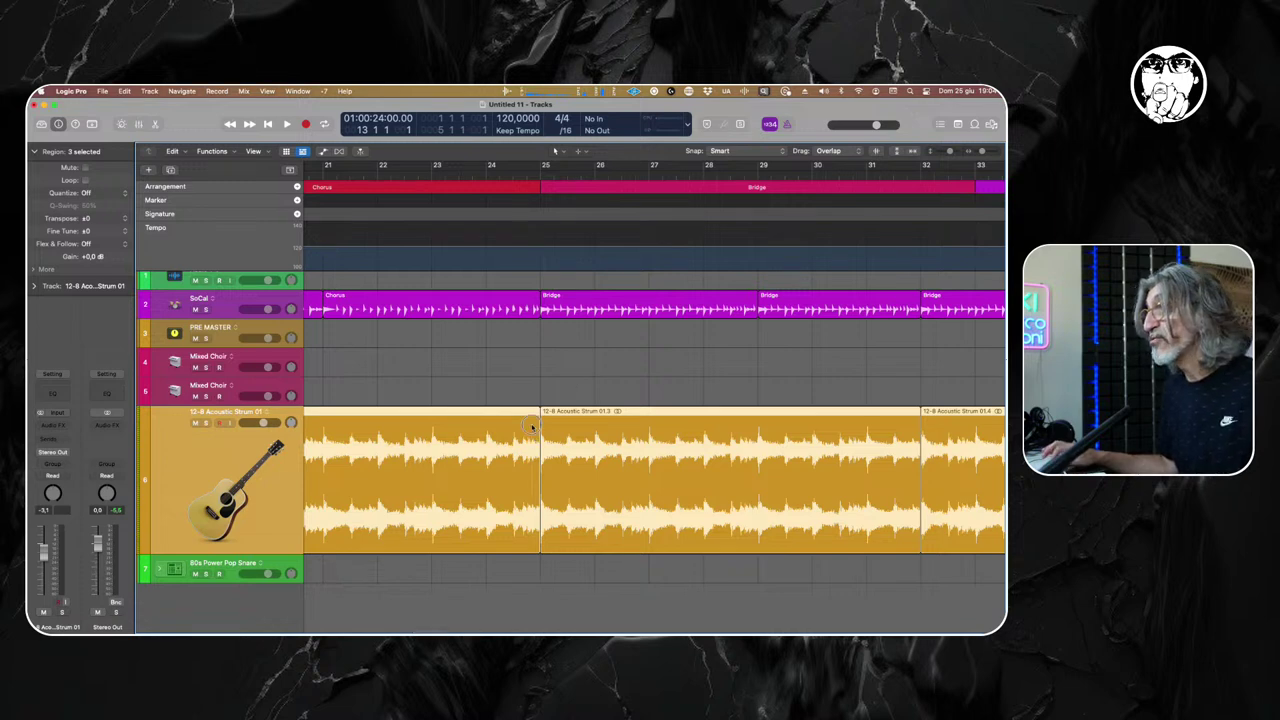
drag(531, 426, 547, 426)
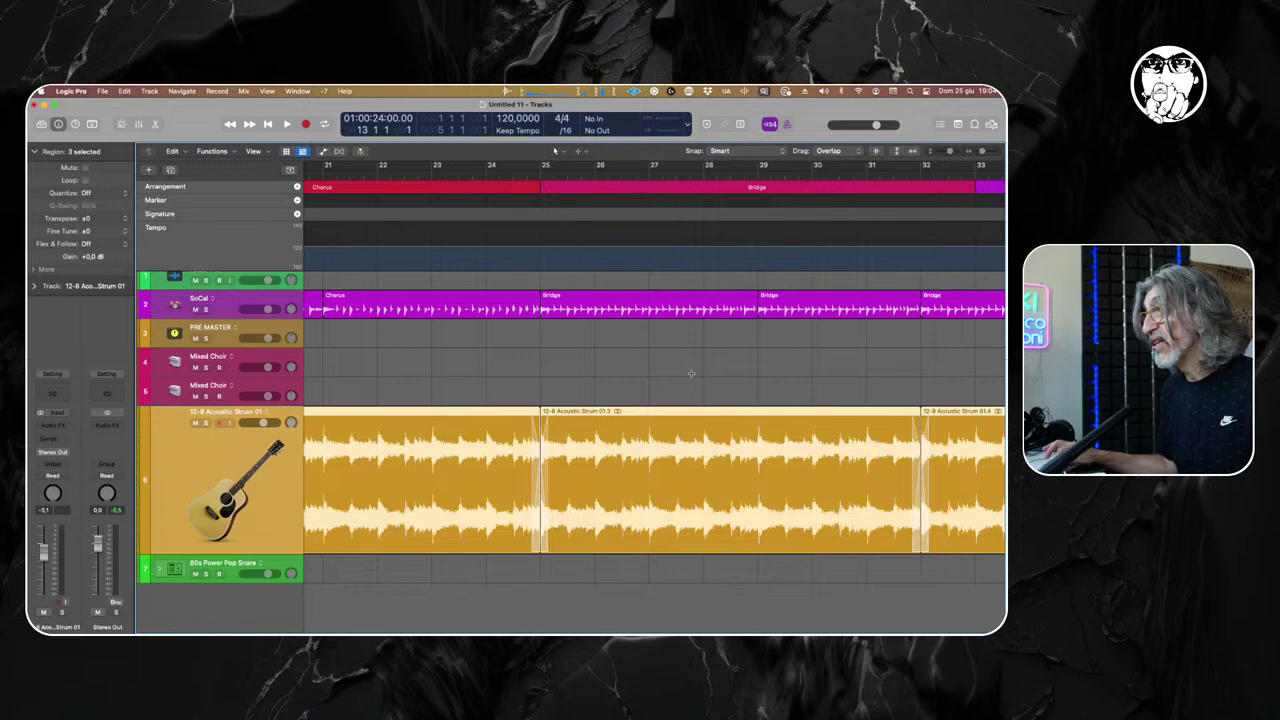
Lengthen the fade-ins and fade-outs on all three selected 12-8 Acoustic Strum 01 regions at once.
scroll(680, 390, left, 5)
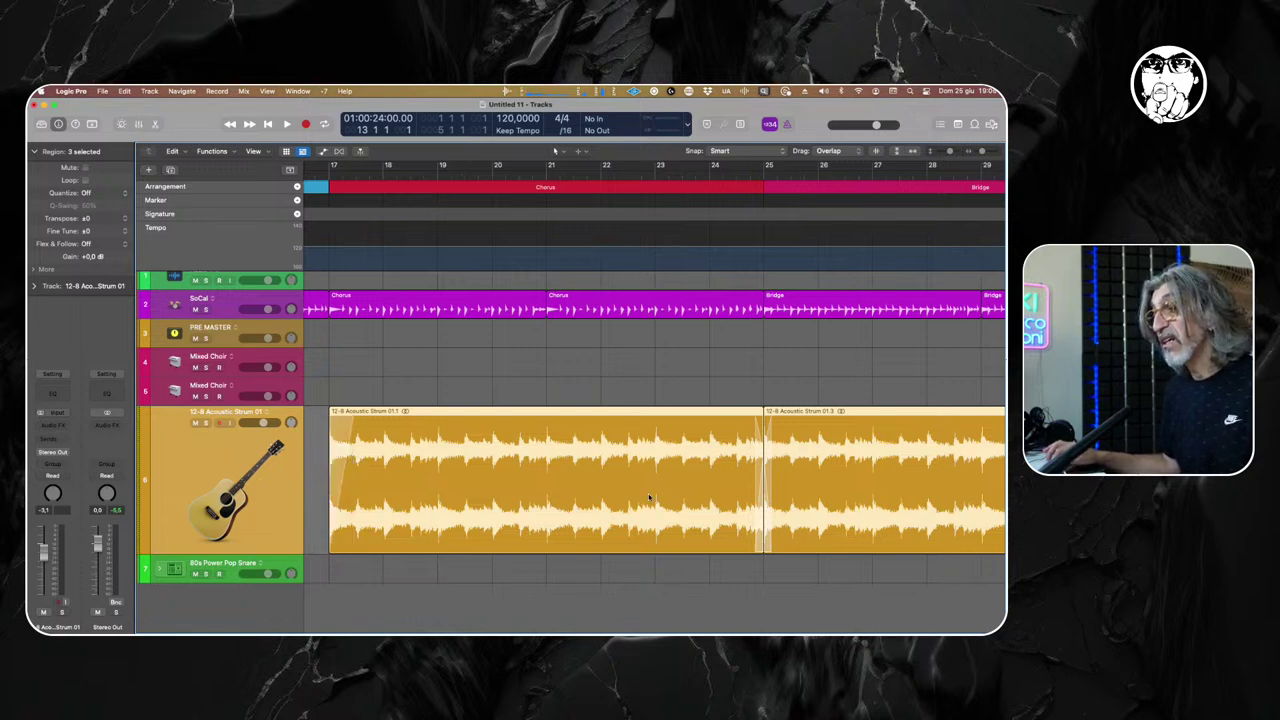
scroll(649, 497, right, 10)
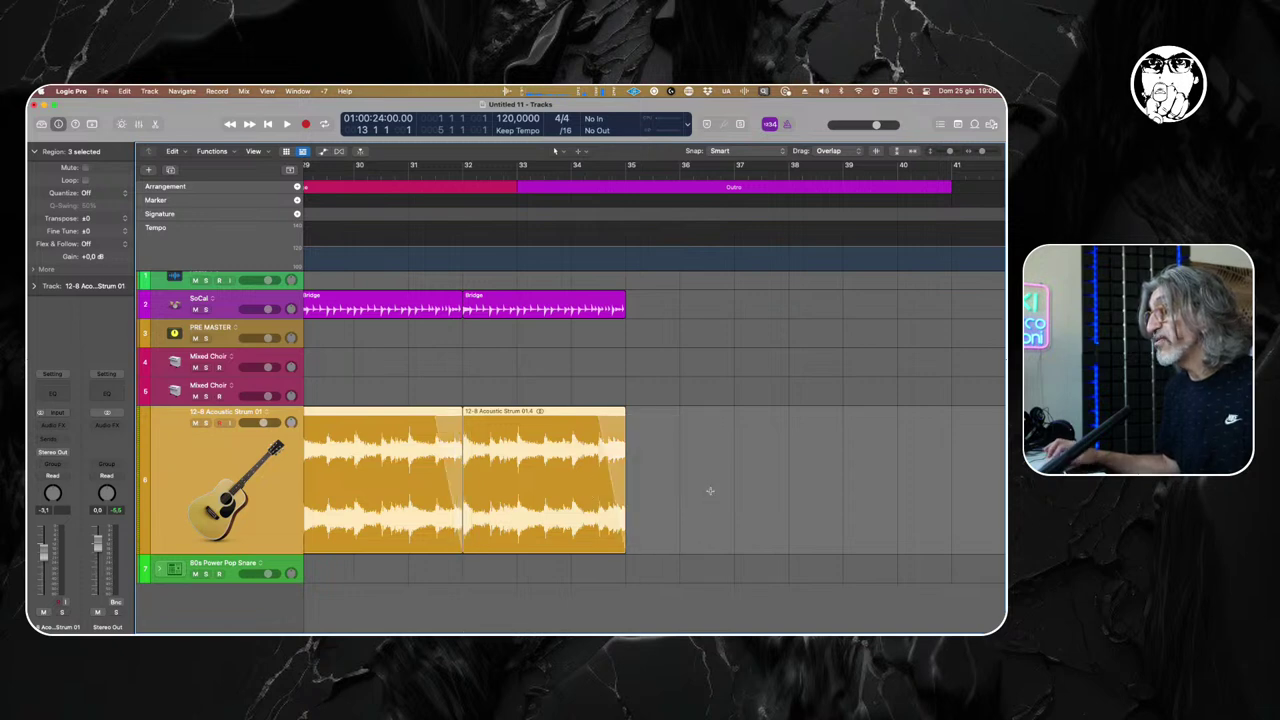
scroll(765, 479, left, 15)
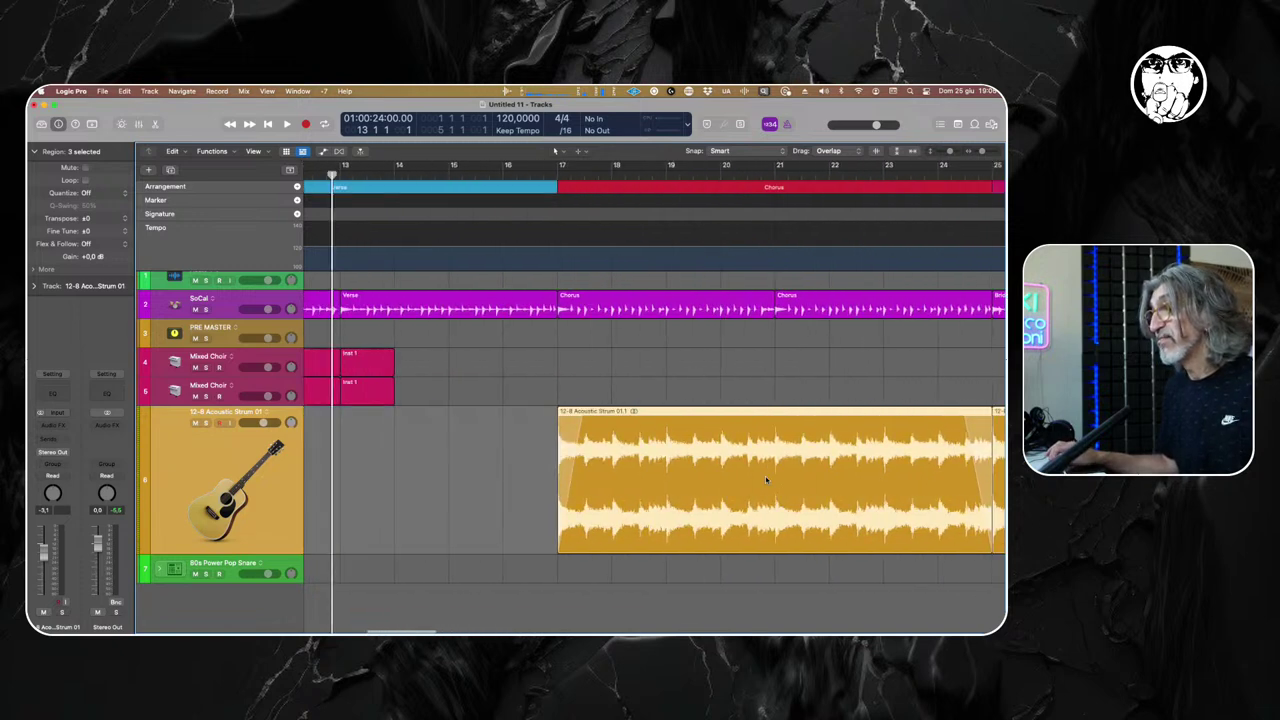
scroll(766, 481, right, 7)
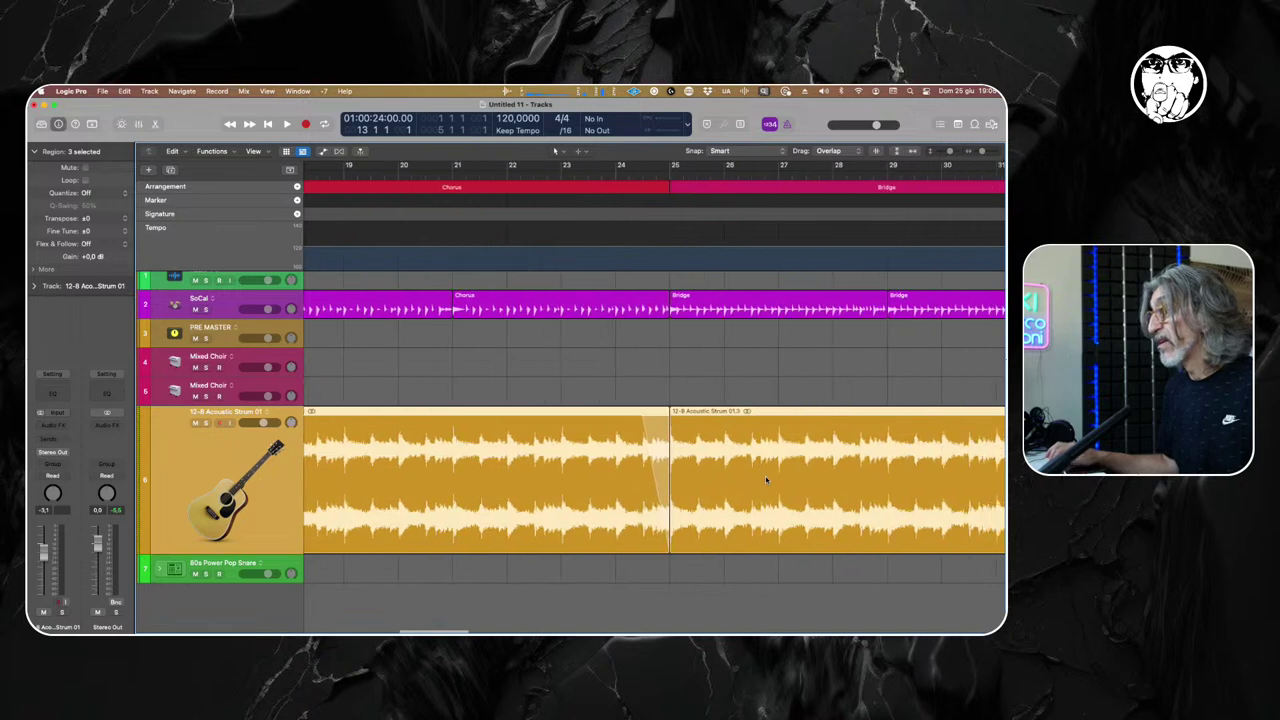
drag(669, 413, 698, 411)
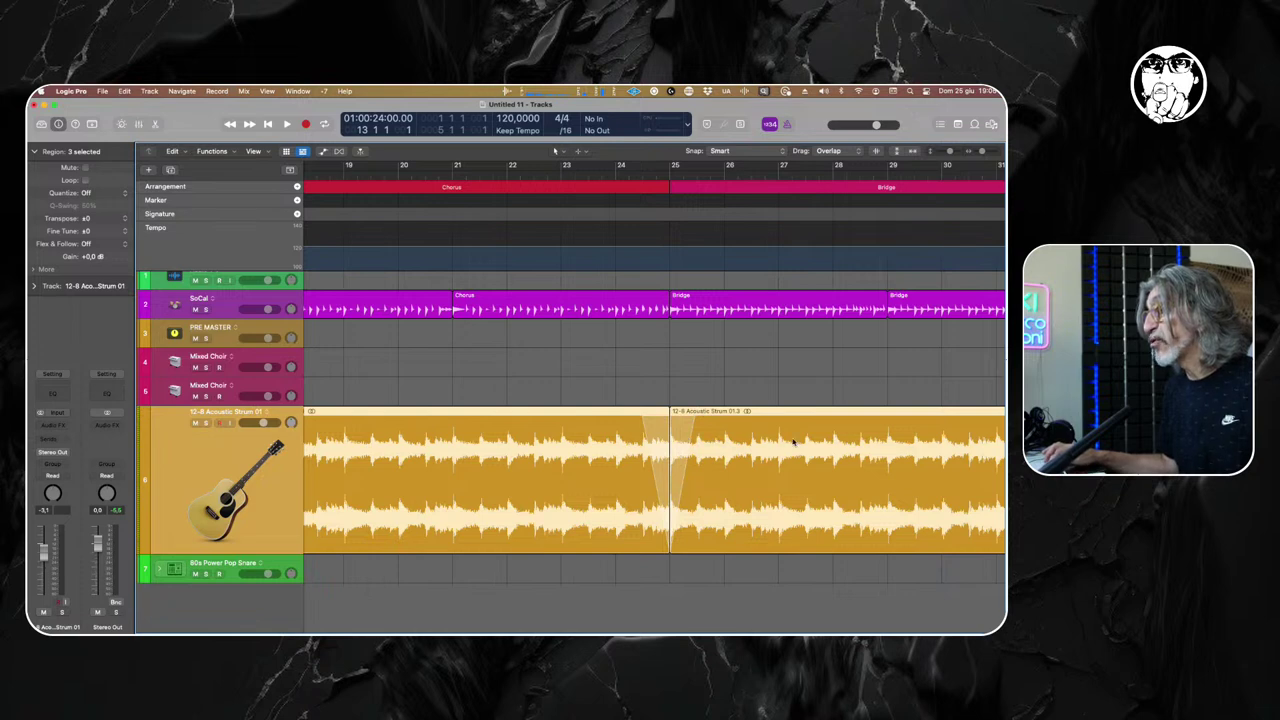
scroll(793, 441, right, 6)
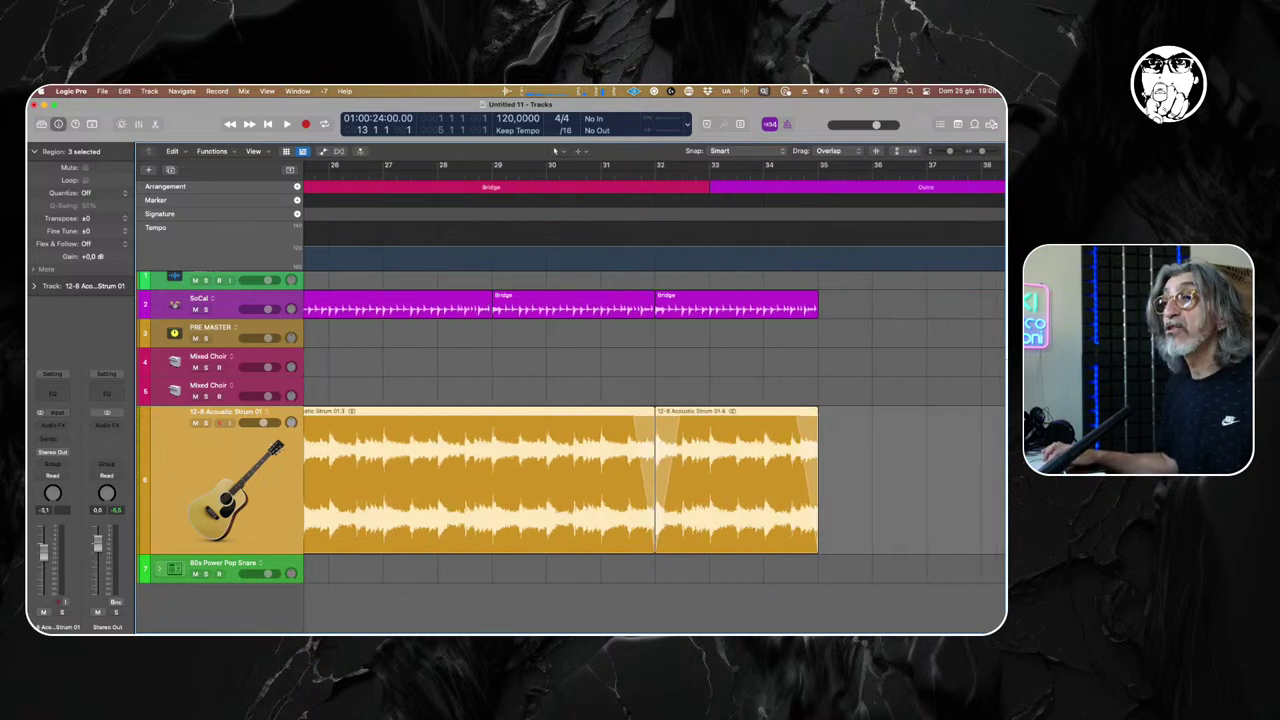
Examine the General Editing preferences for the Pointer tool's Fade and Marquee click zones, then close the preferences.
click(71, 91)
mouse_move(165, 122)
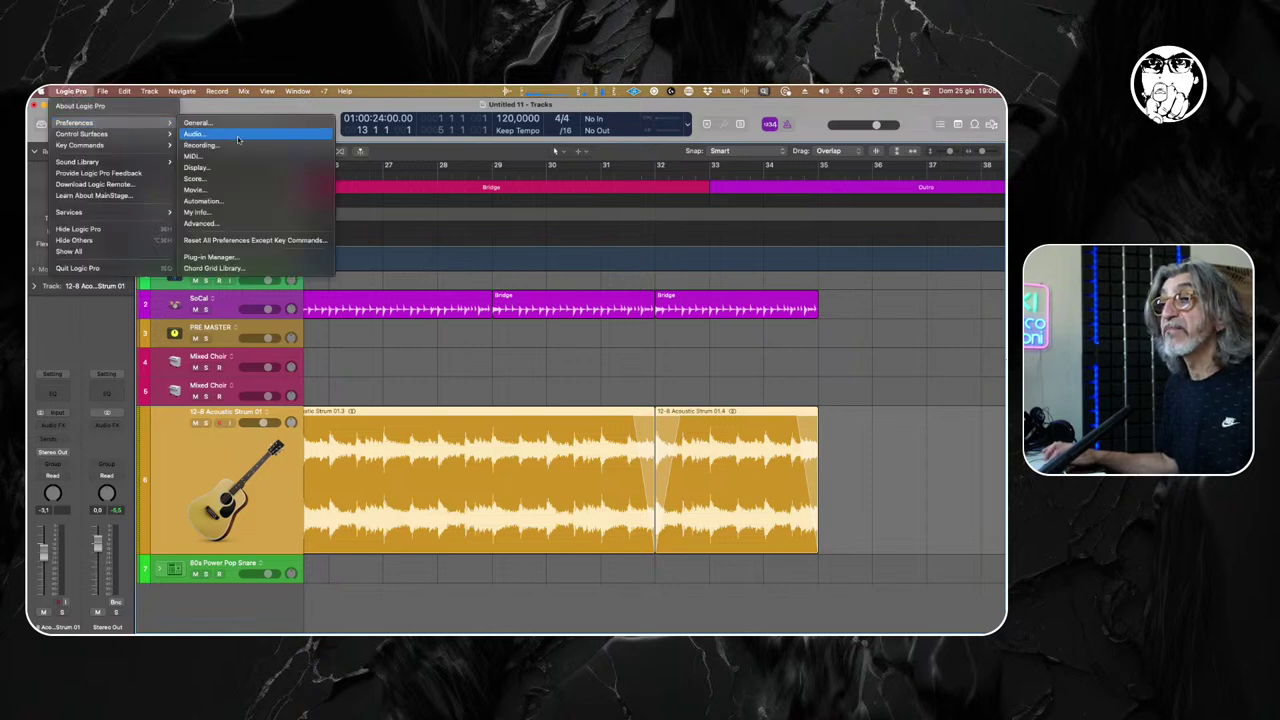
click(238, 124)
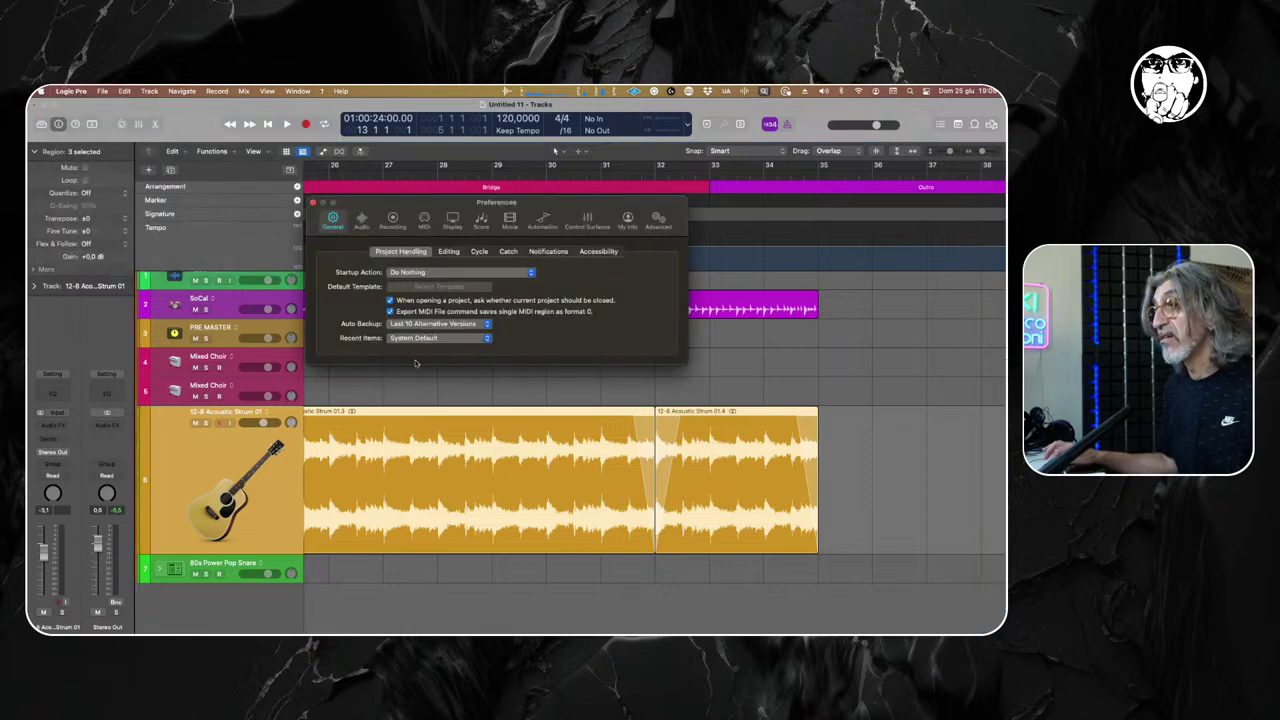
click(452, 219)
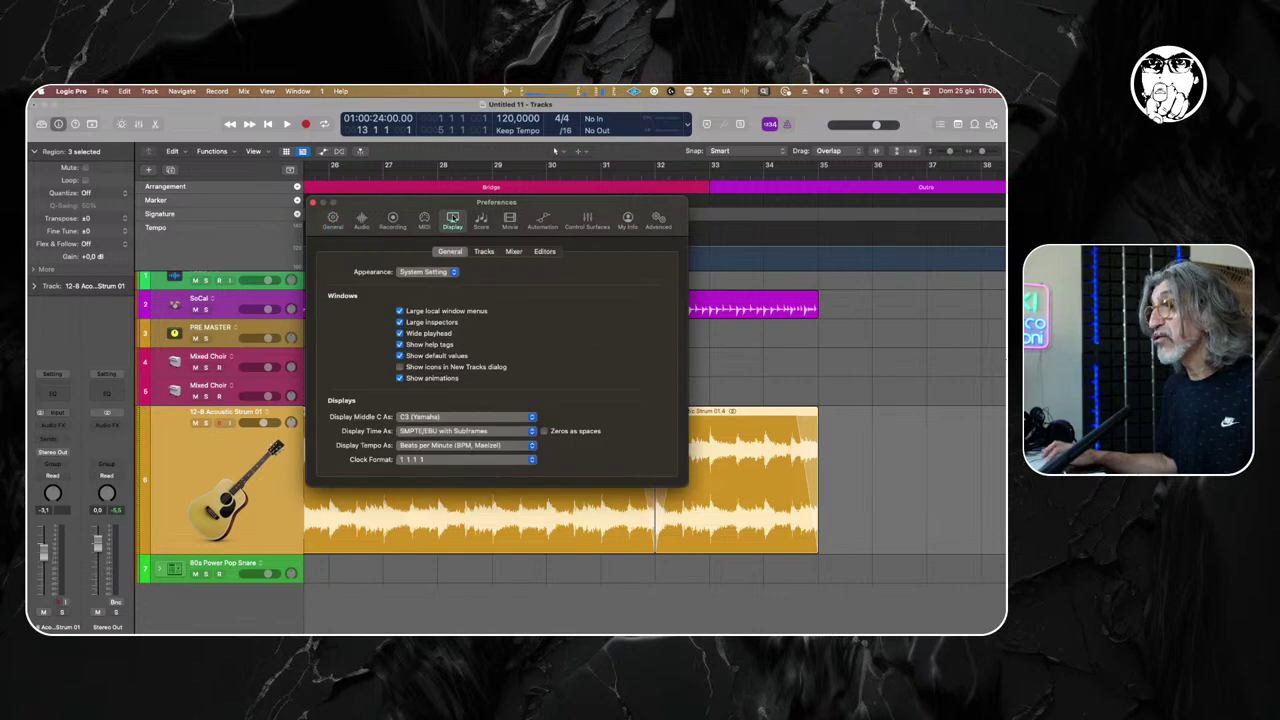
click(362, 219)
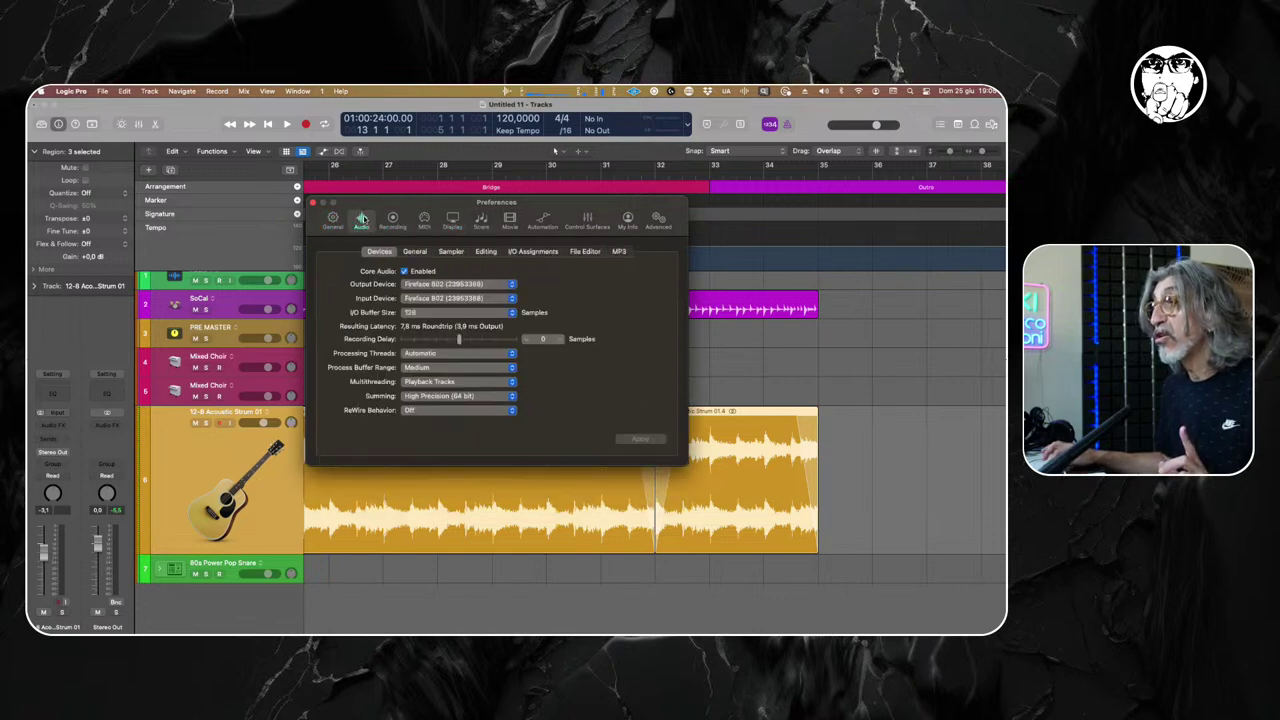
click(333, 218)
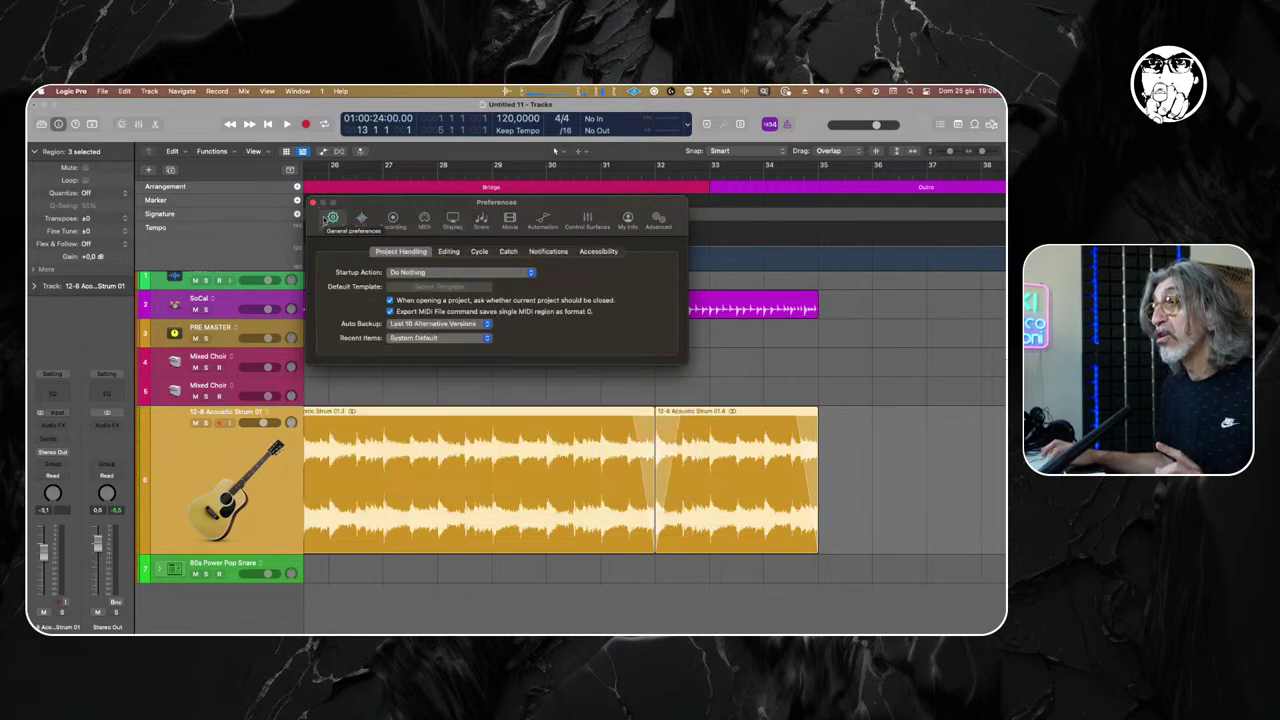
click(448, 252)
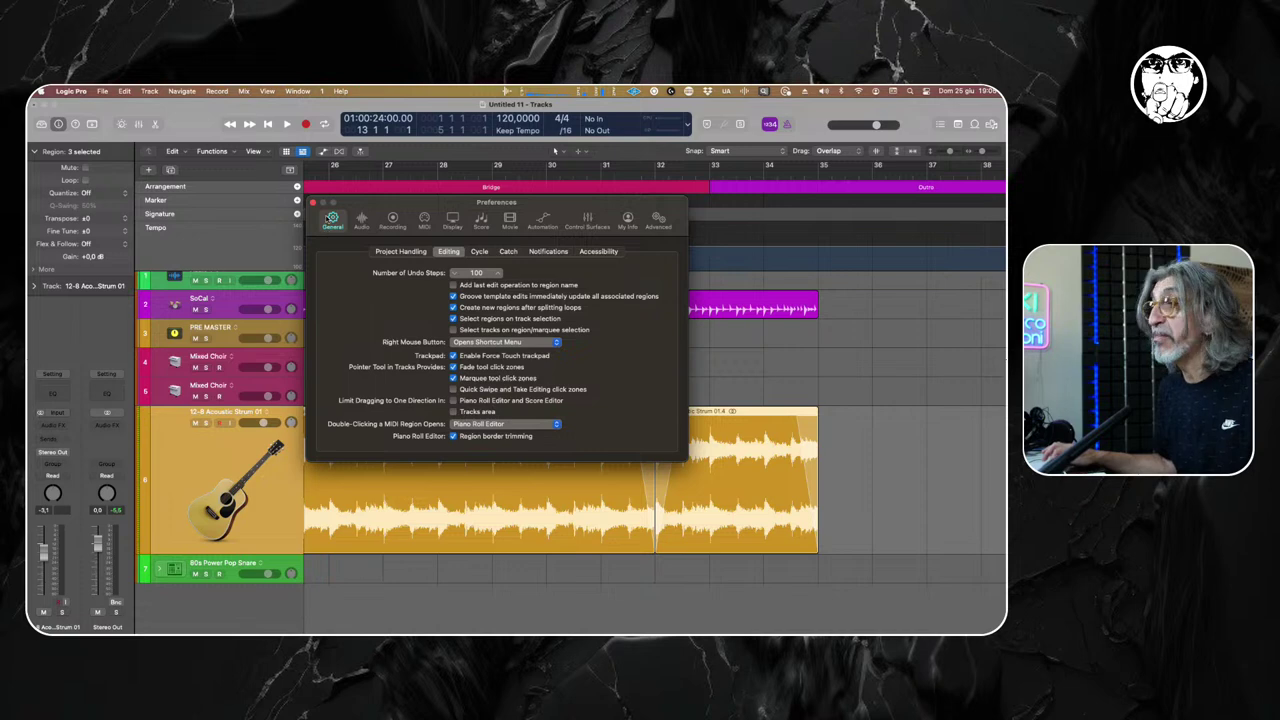
click(313, 203)
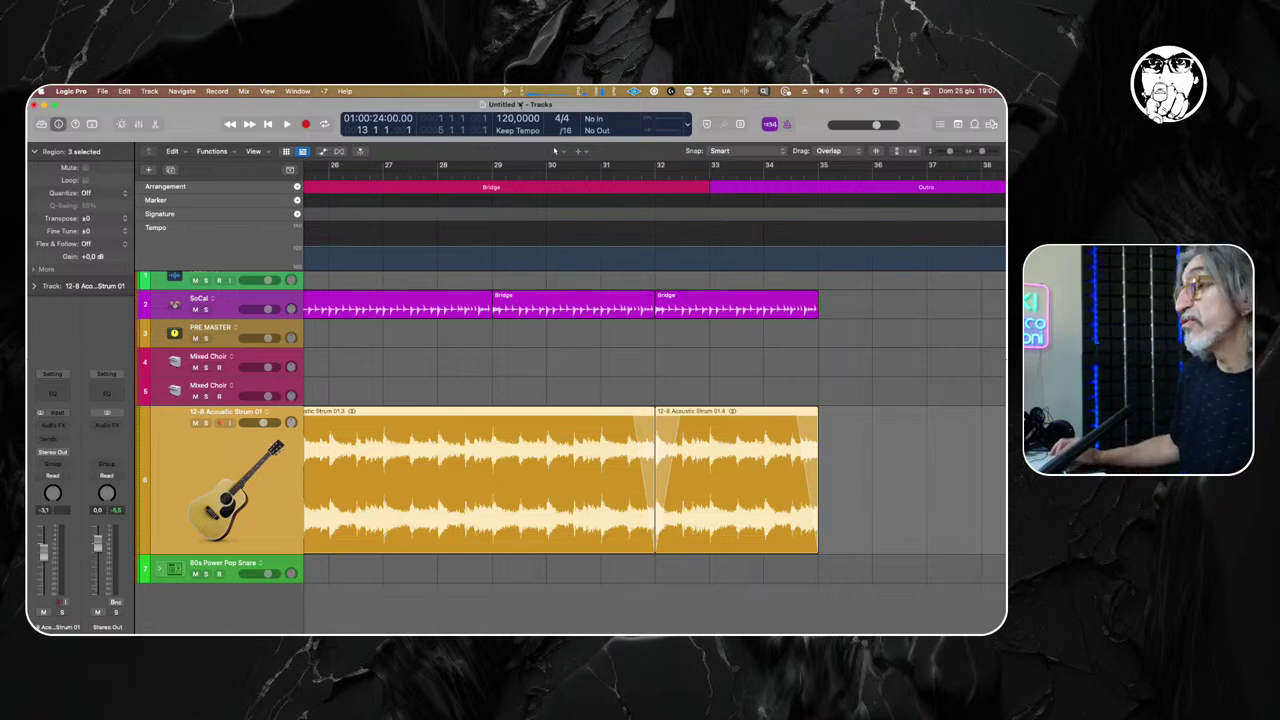
Select the SoCal track, turn off automatic enlargement of the selected track, and hide the global tracks.
click(254, 301)
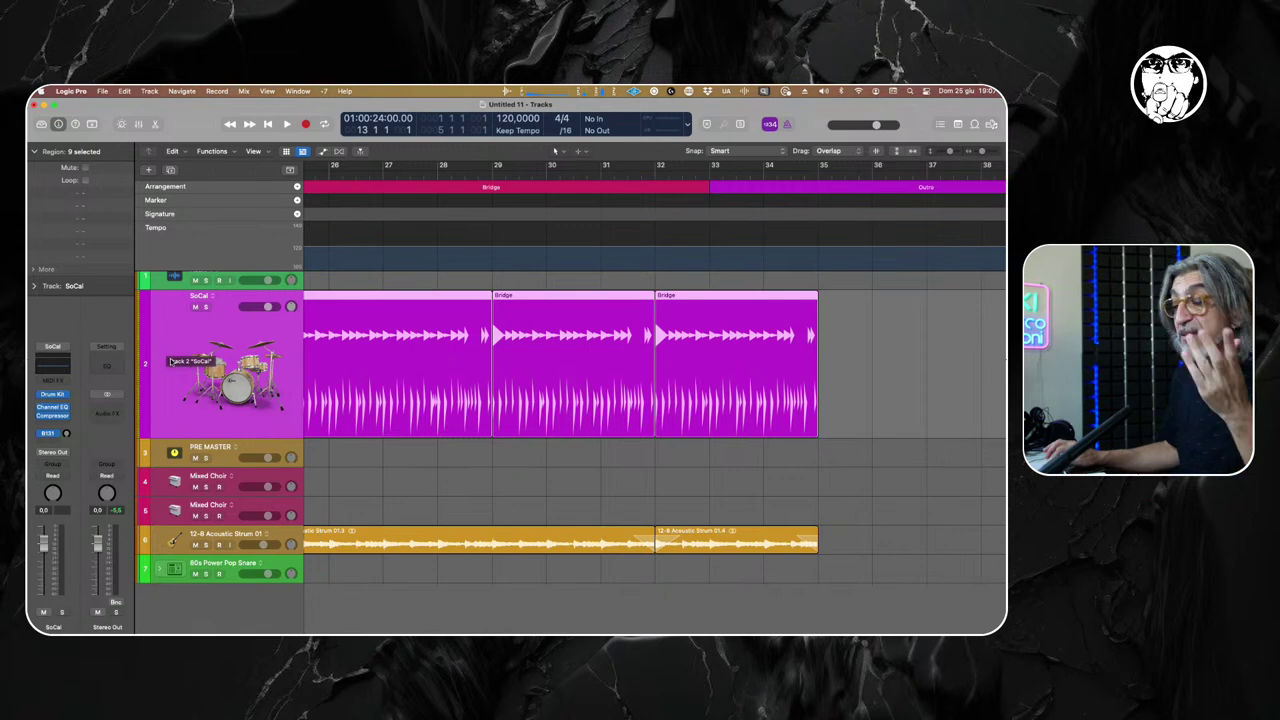
key(ctrl+z)
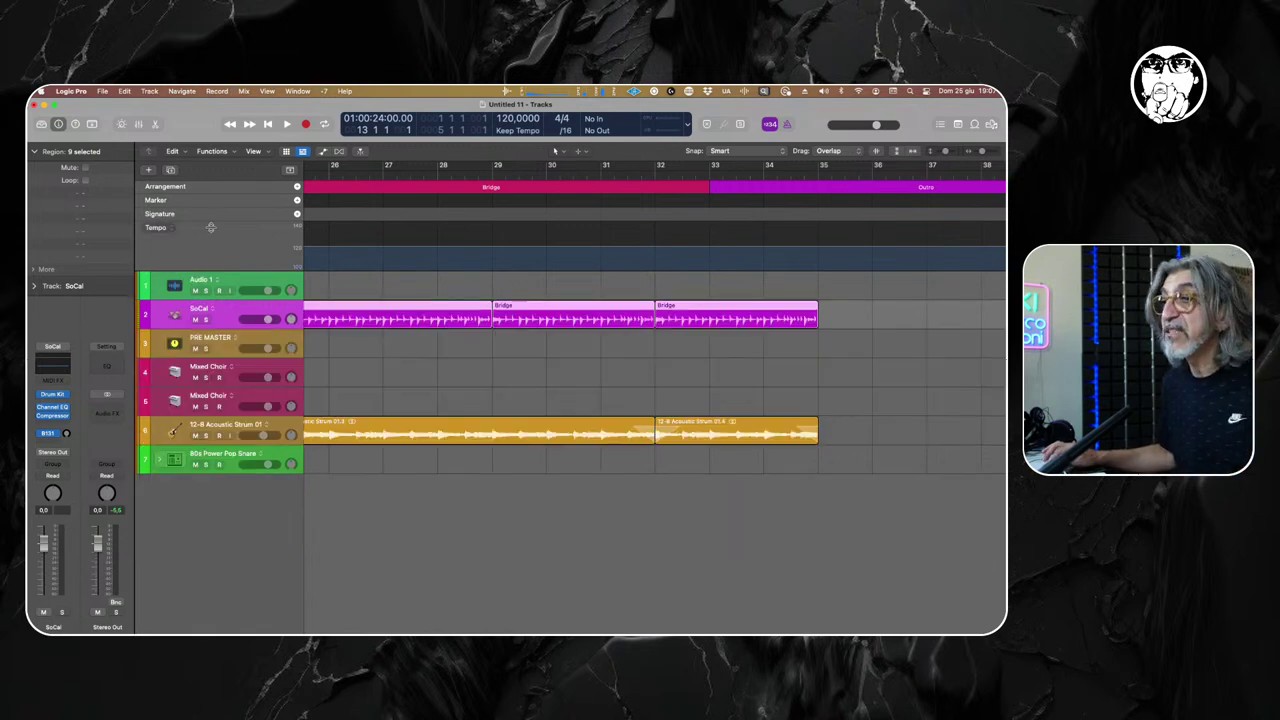
key(g)
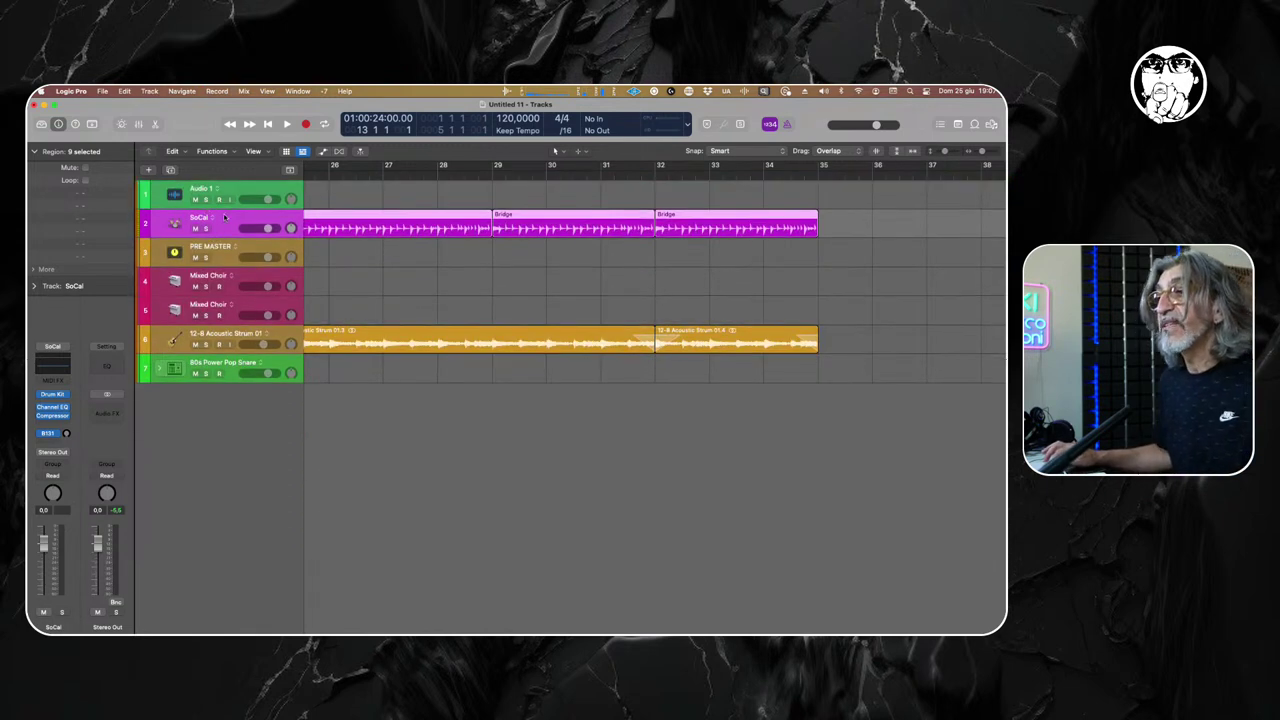
Delete every track except SoCal, starting with the 80s Power Pop Snare track.
click(237, 366)
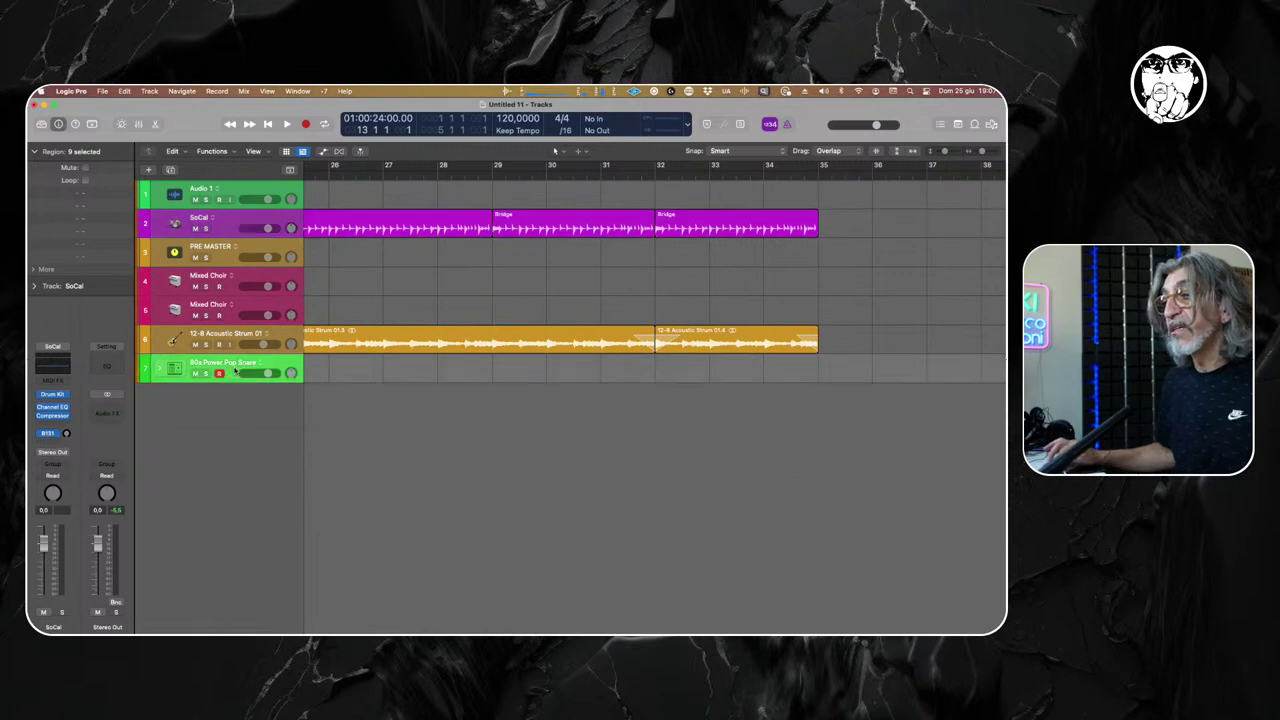
key(BackSpace)
key(BackSpace)
key(BackSpace)
key(BackSpace)
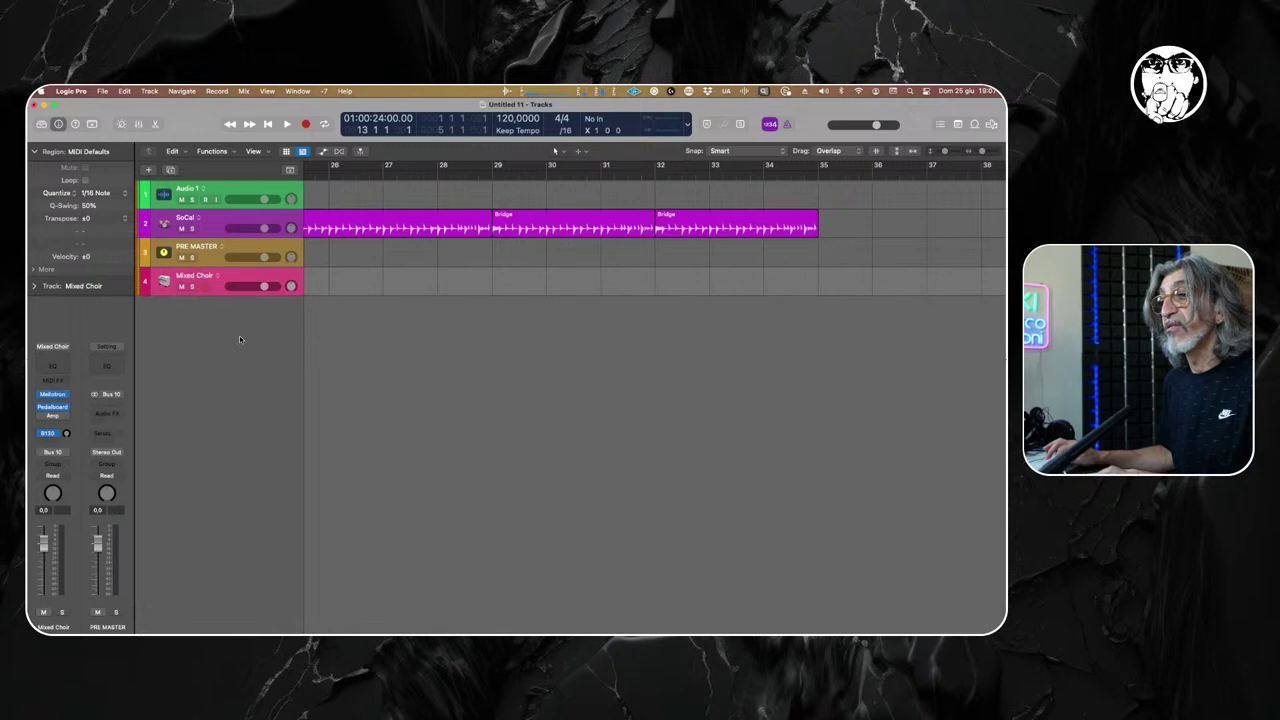
key(BackSpace)
key(BackSpace)
key(BackSpace)
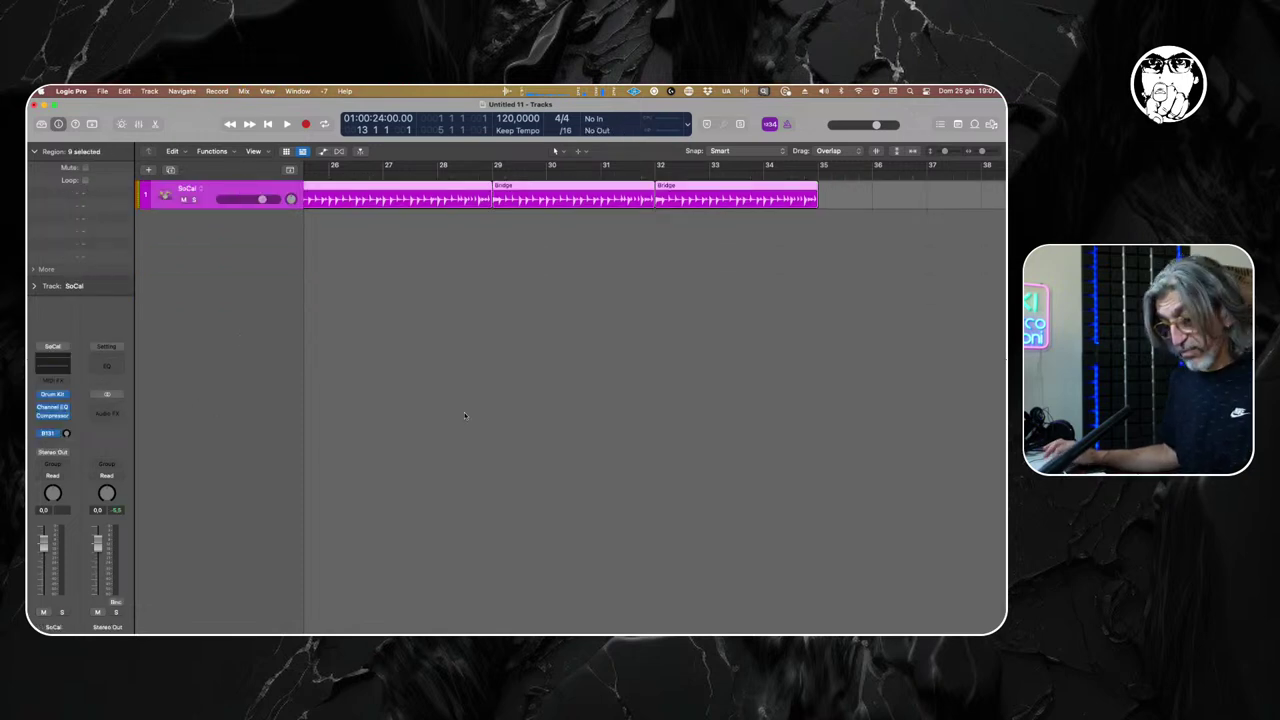
Show the mixer and delete the two auxiliary channels between SoCal and Stereo Out, despite the active bus routing.
key(x)
click(224, 626)
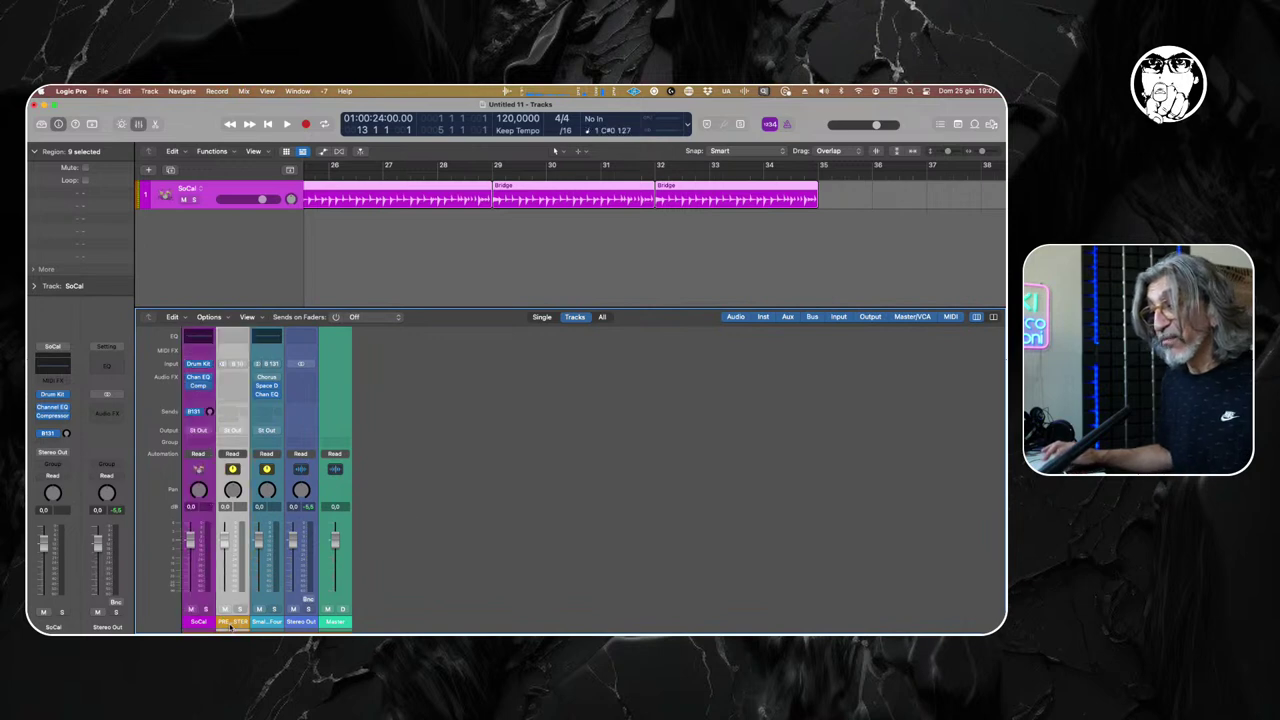
key(BackSpace)
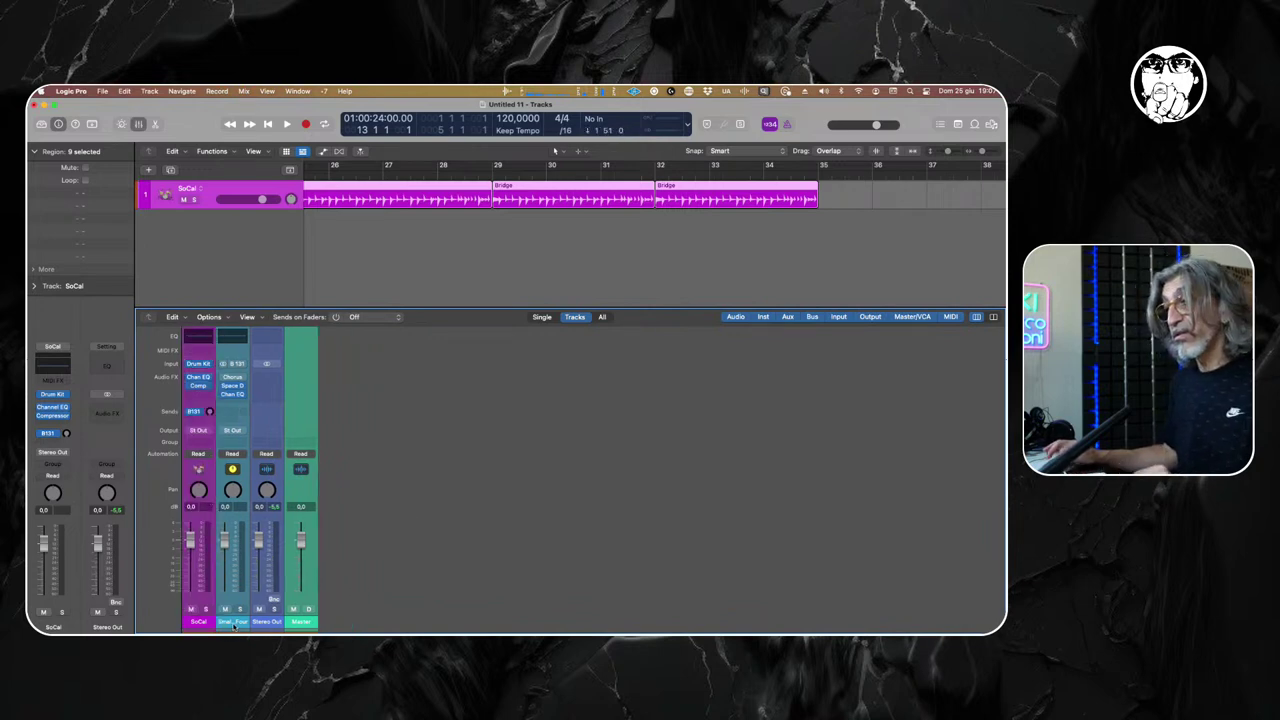
click(233, 624)
key(BackSpace)
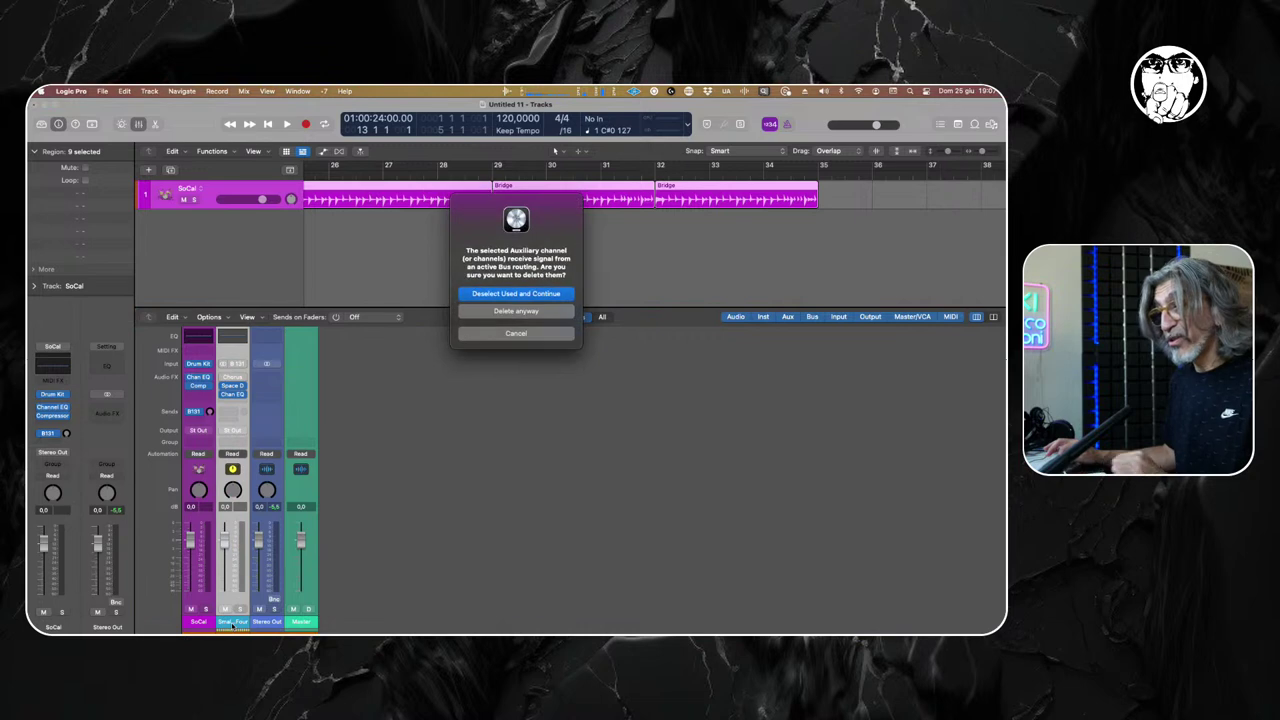
click(514, 313)
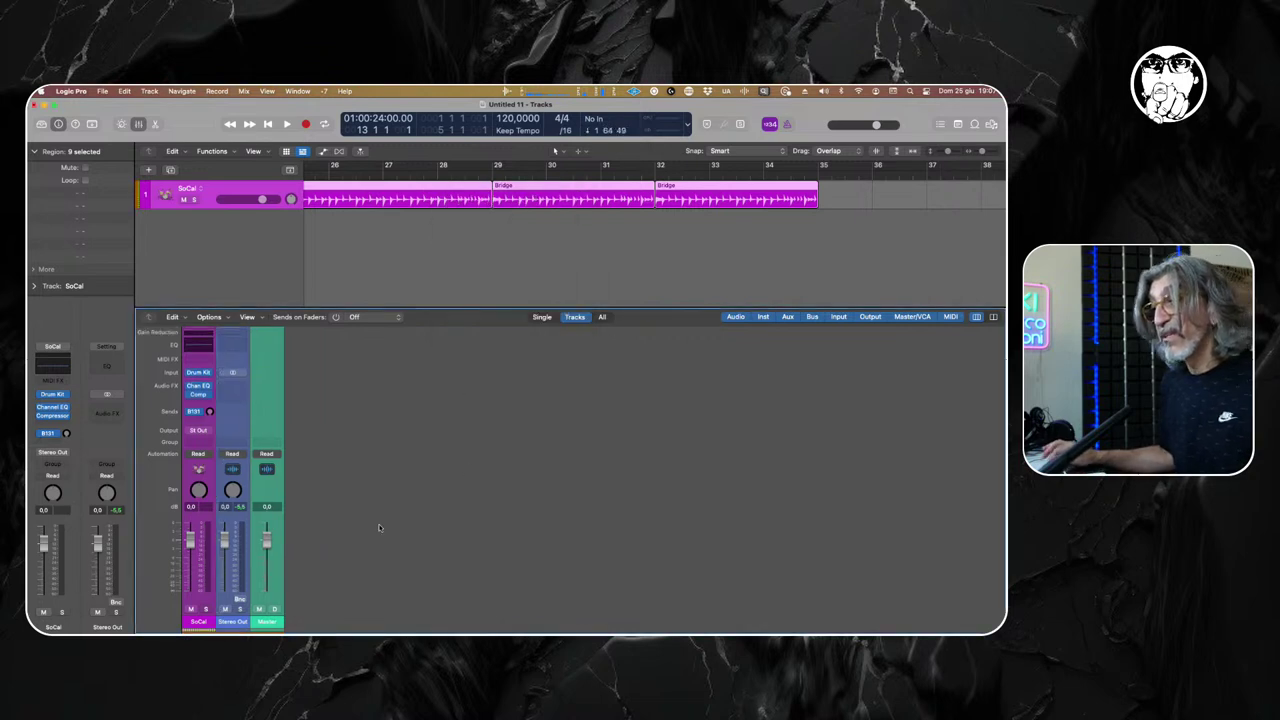
Load the SoCal+ Producer Kit onto the SoCal drummer track and expand its stack into individual drum channels.
click(199, 623)
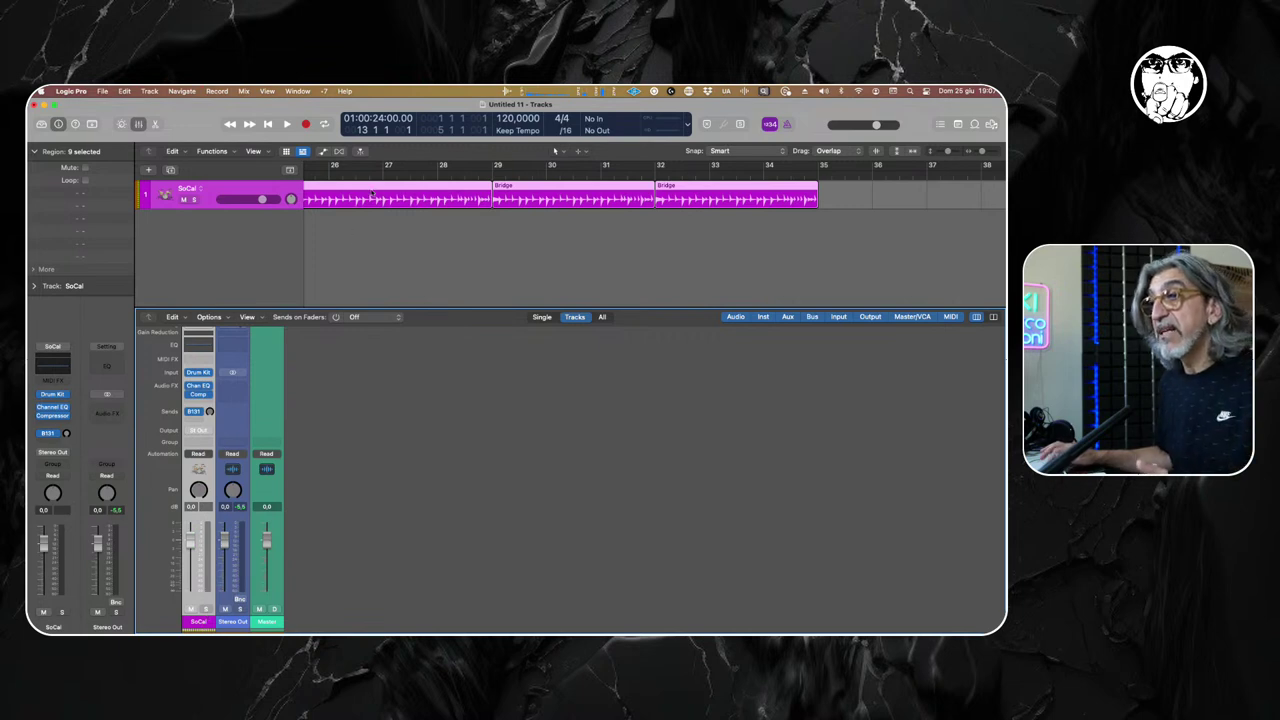
scroll(365, 299, left, 15)
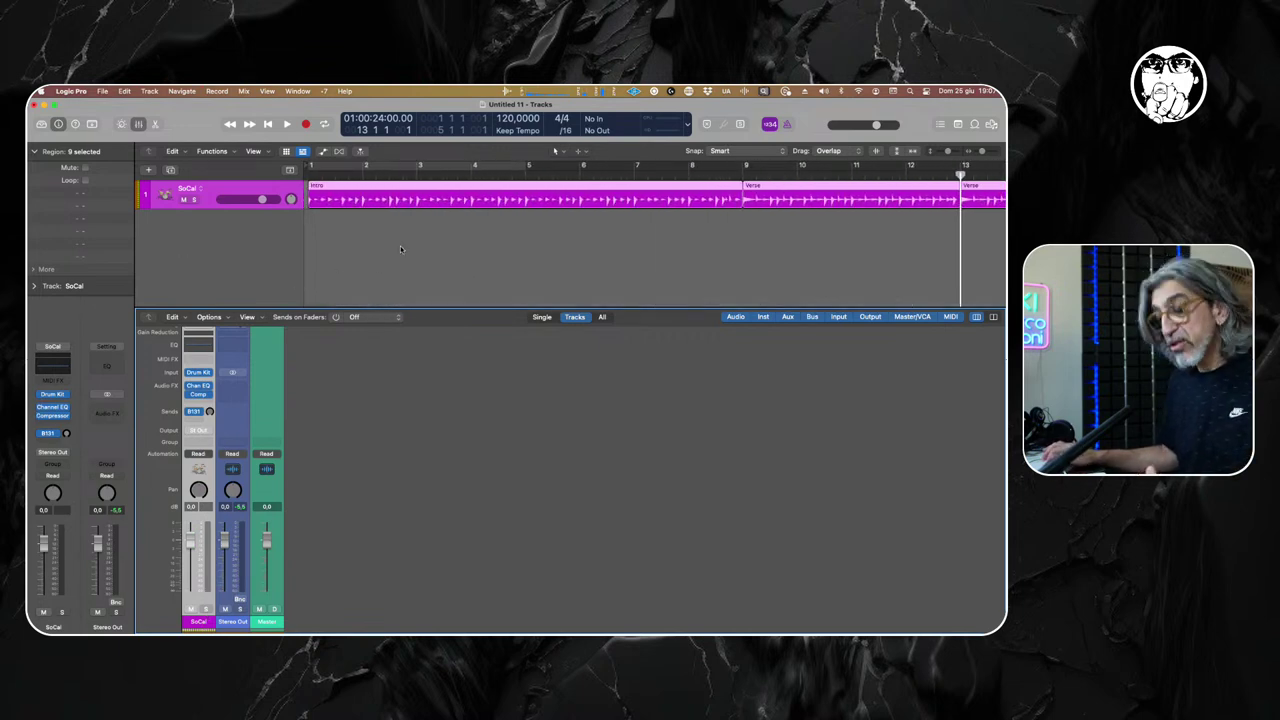
key(y)
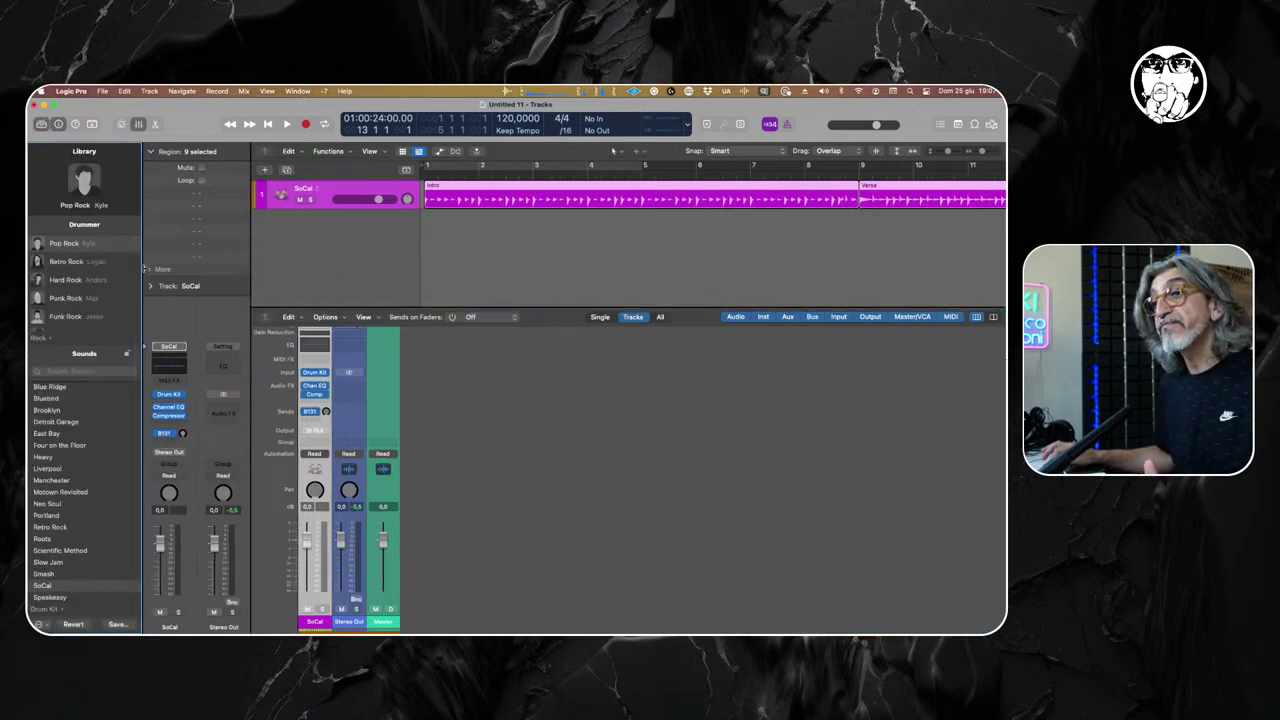
scroll(94, 545, down, 3)
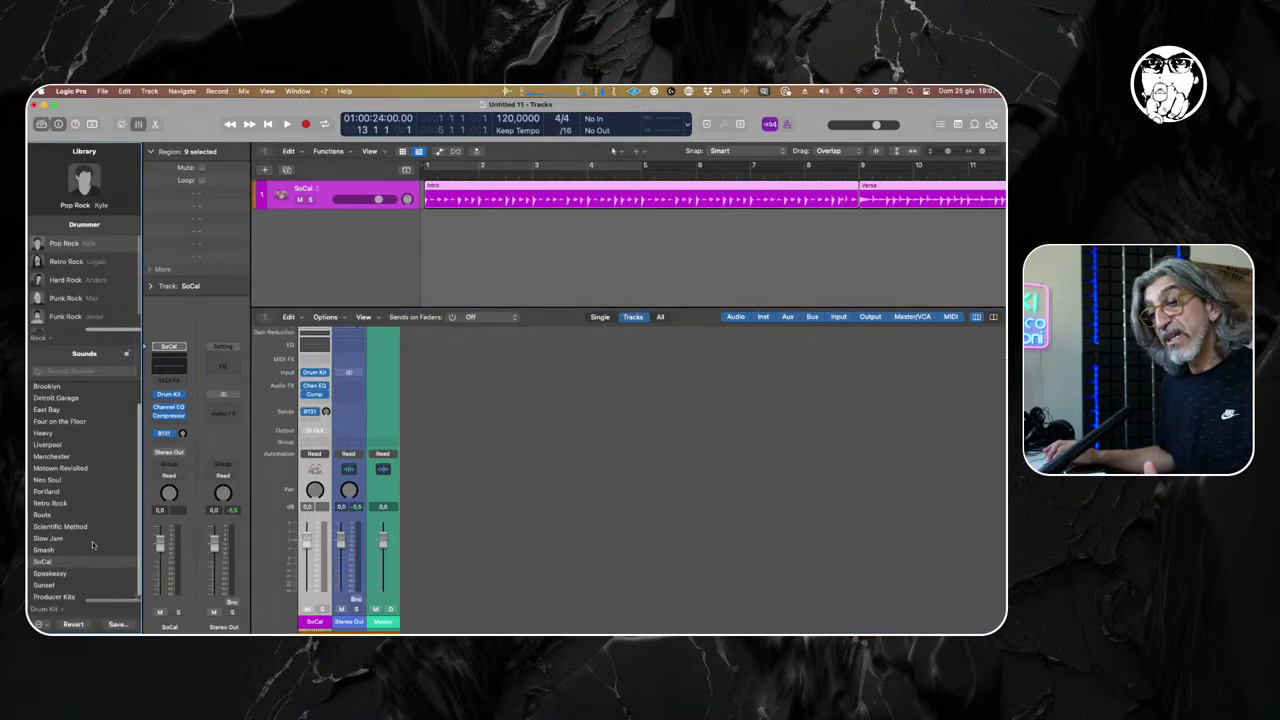
click(77, 599)
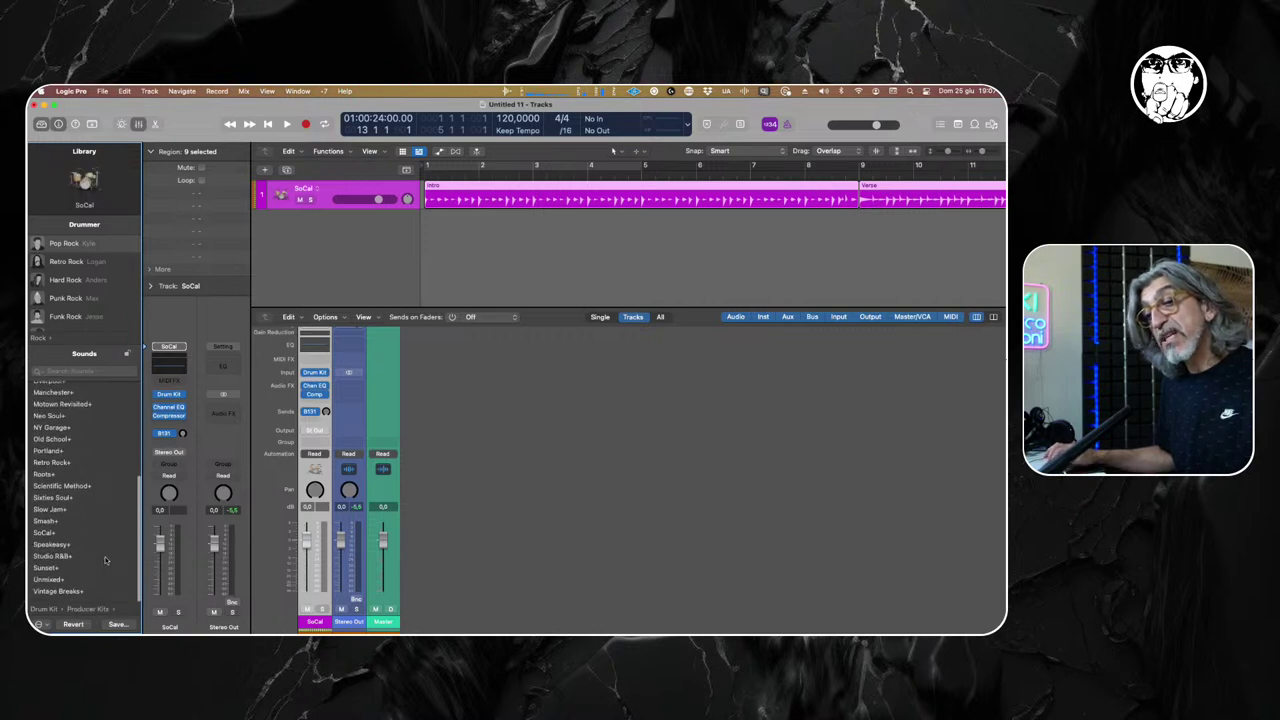
scroll(105, 560, up, 1)
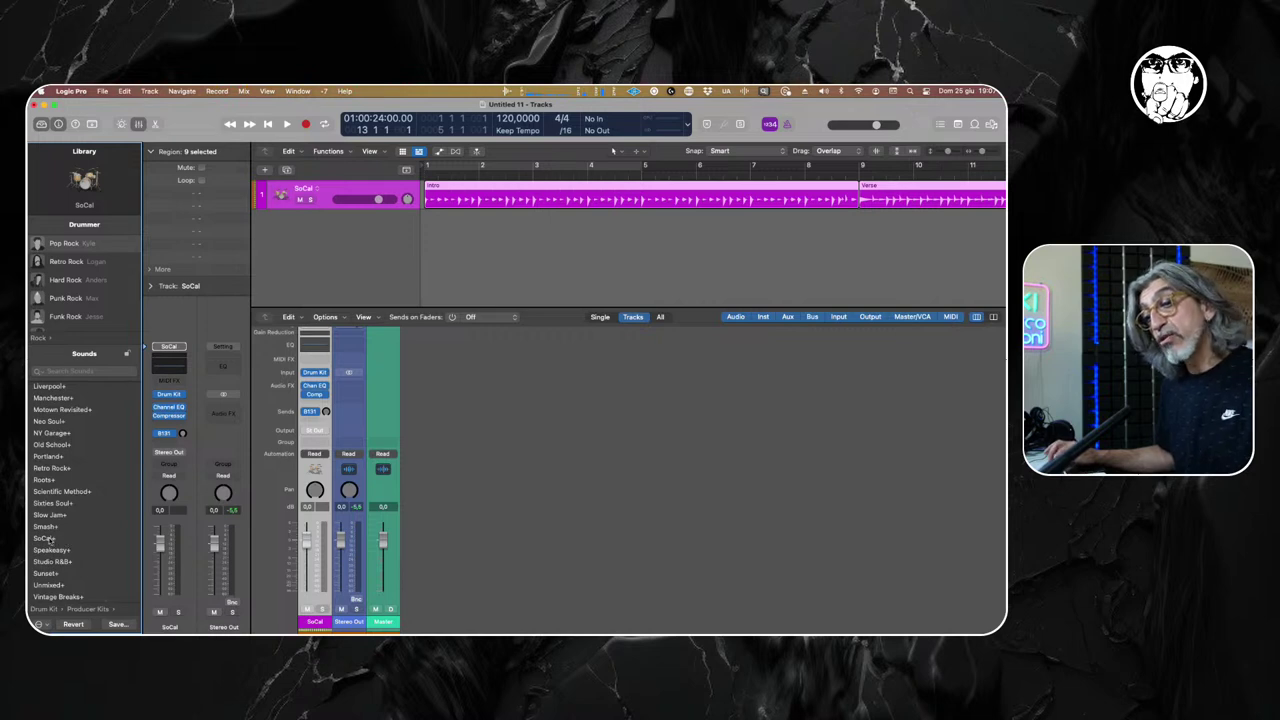
click(64, 541)
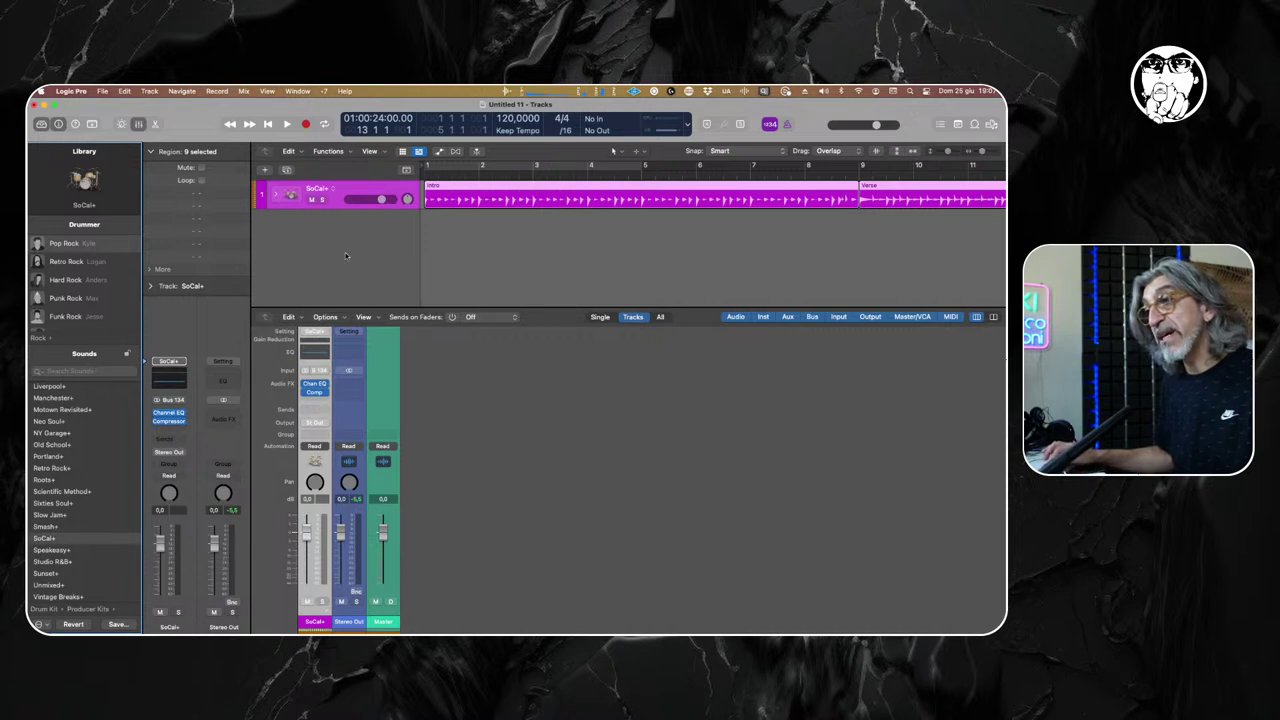
click(325, 614)
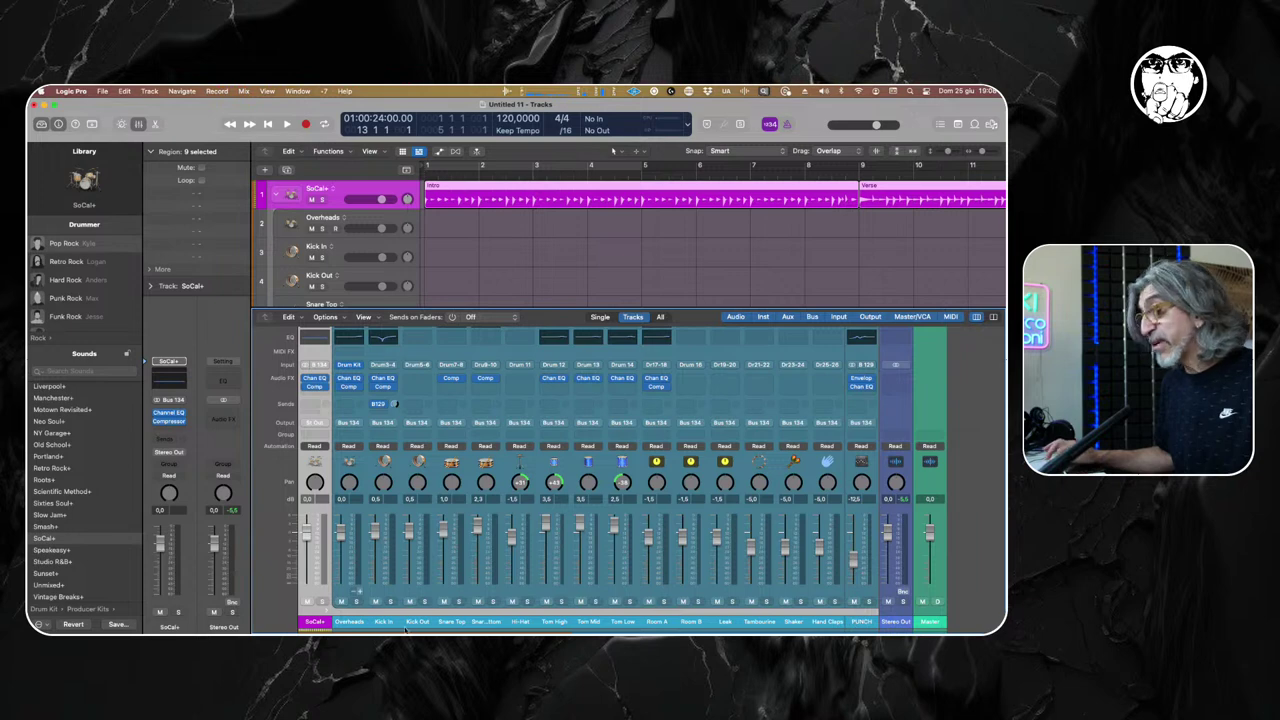
Examine the SoCal+ kit's individual drum channels down to Room B, then return to the Overheads channel.
key(Down)
key(Down)
key(Down)
key(Down)
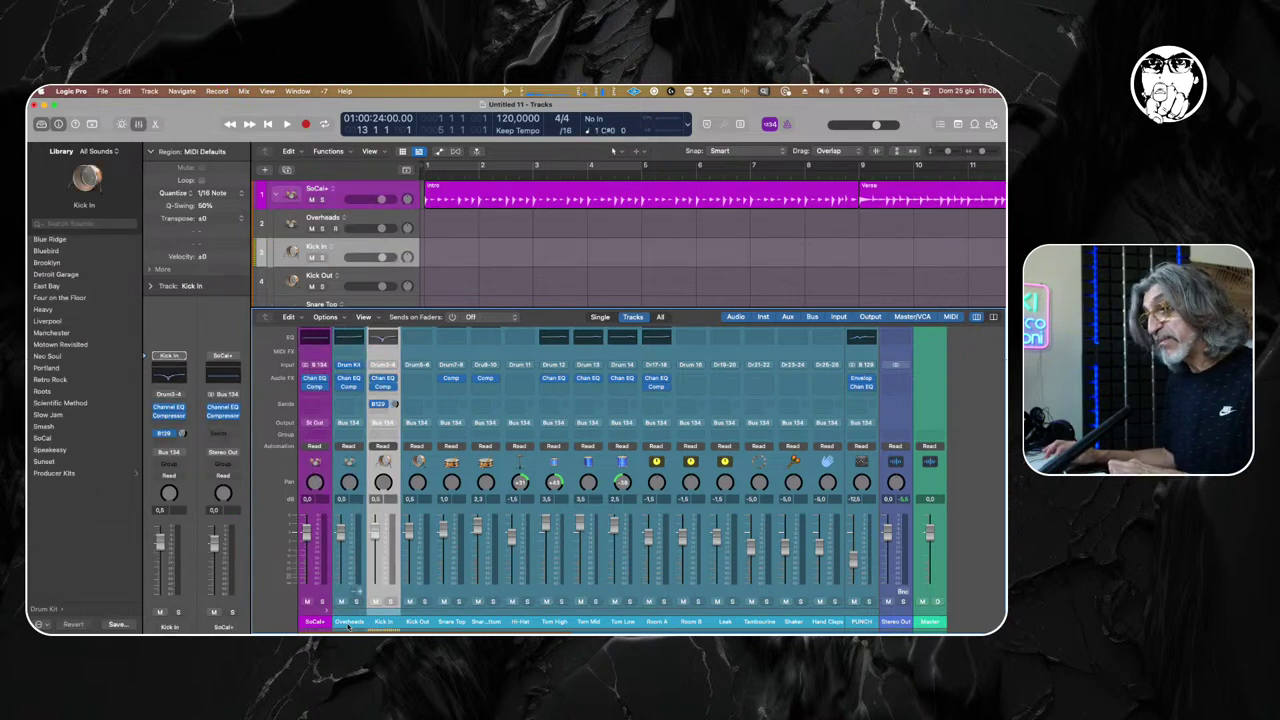
key(Down)
key(Down)
key(Down)
key(Down)
key(Down)
key(Down)
key(Down)
key(Down)
key(Down)
key(Down)
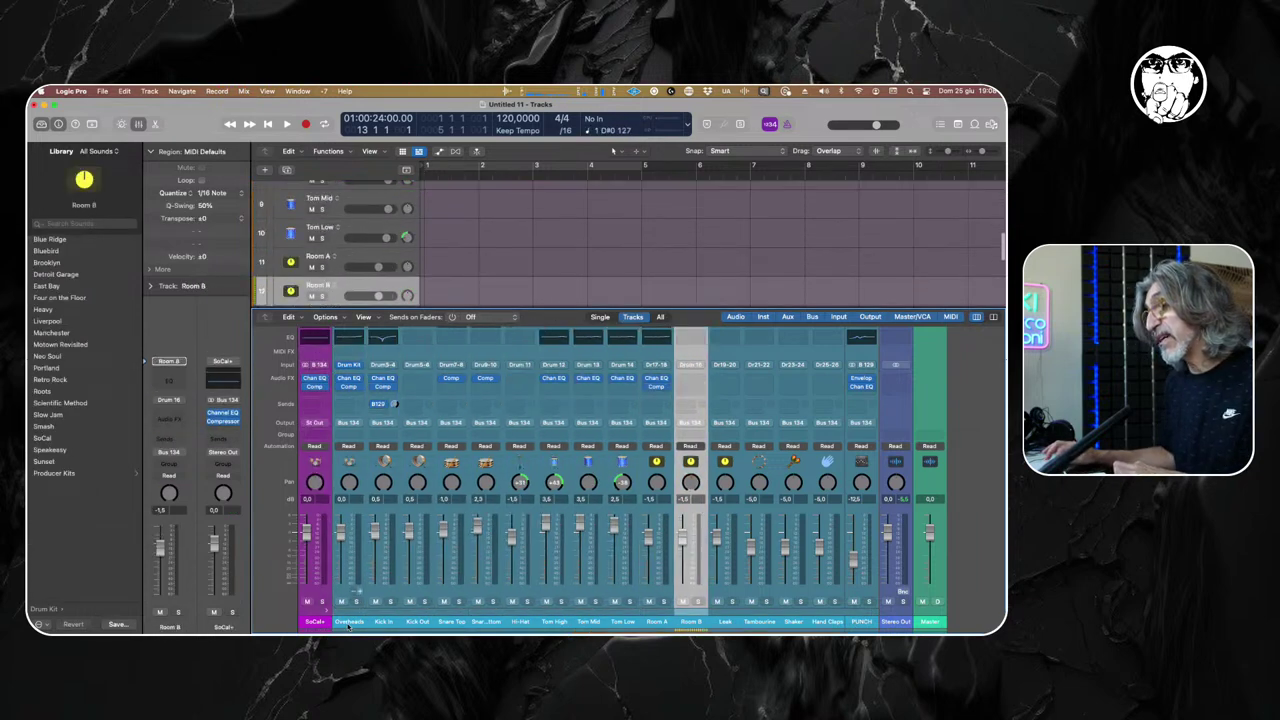
key(Up)
key(Up)
key(Up)
key(Up)
key(Up)
key(Up)
key(Up)
key(Up)
key(Up)
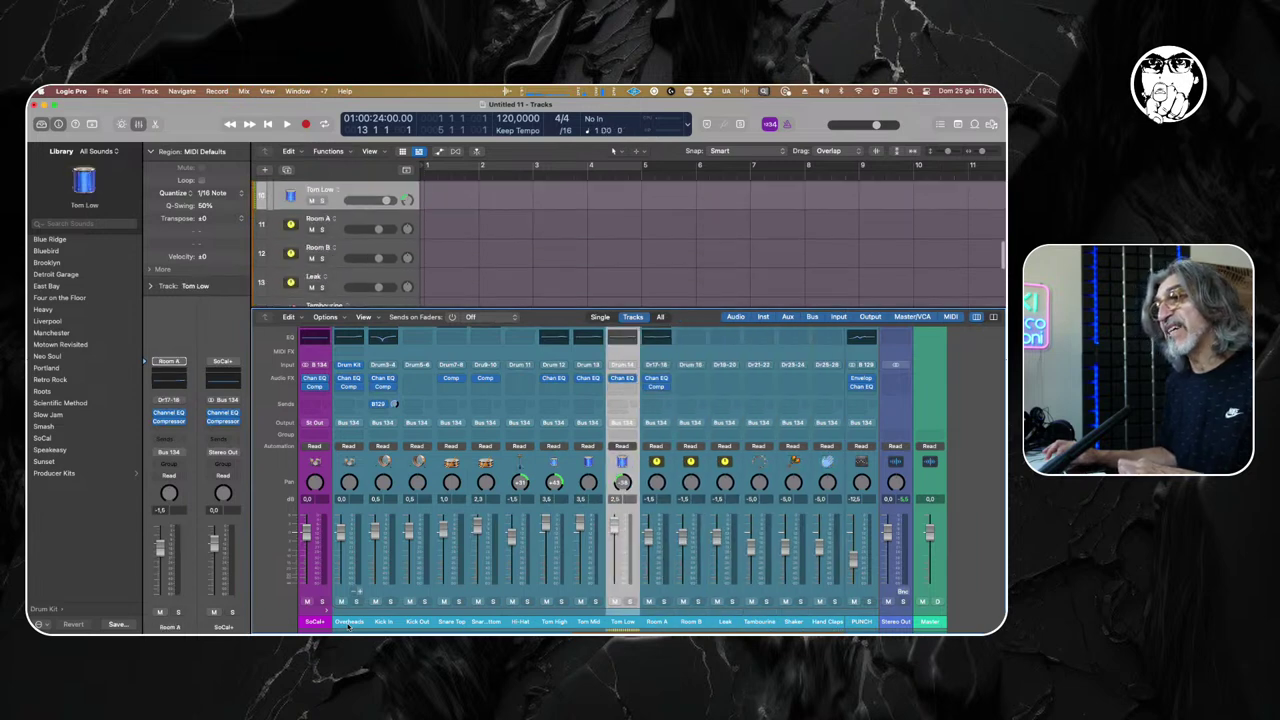
key(Up)
key(Up)
key(Up)
key(Up)
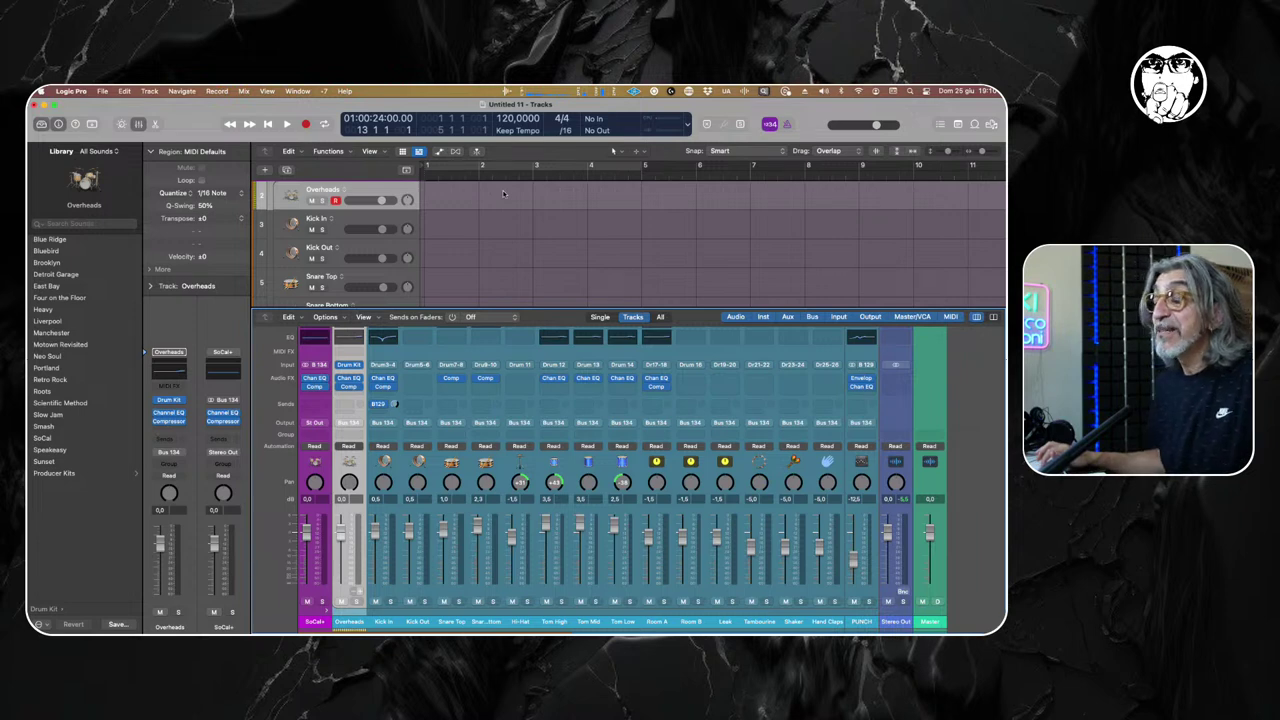
Convert the Intro drummer region on the SoCal+ track to a MIDI region.
scroll(504, 193, up, 2)
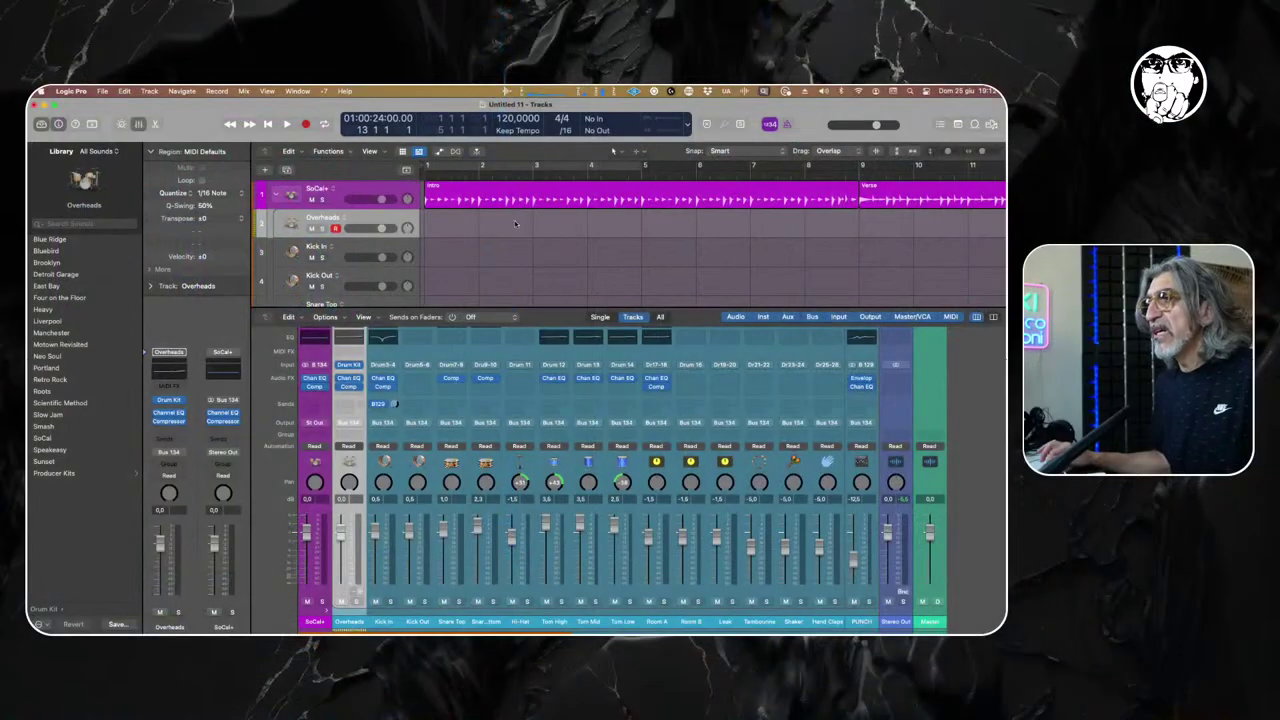
scroll(490, 214, right, 1)
right_click(569, 186)
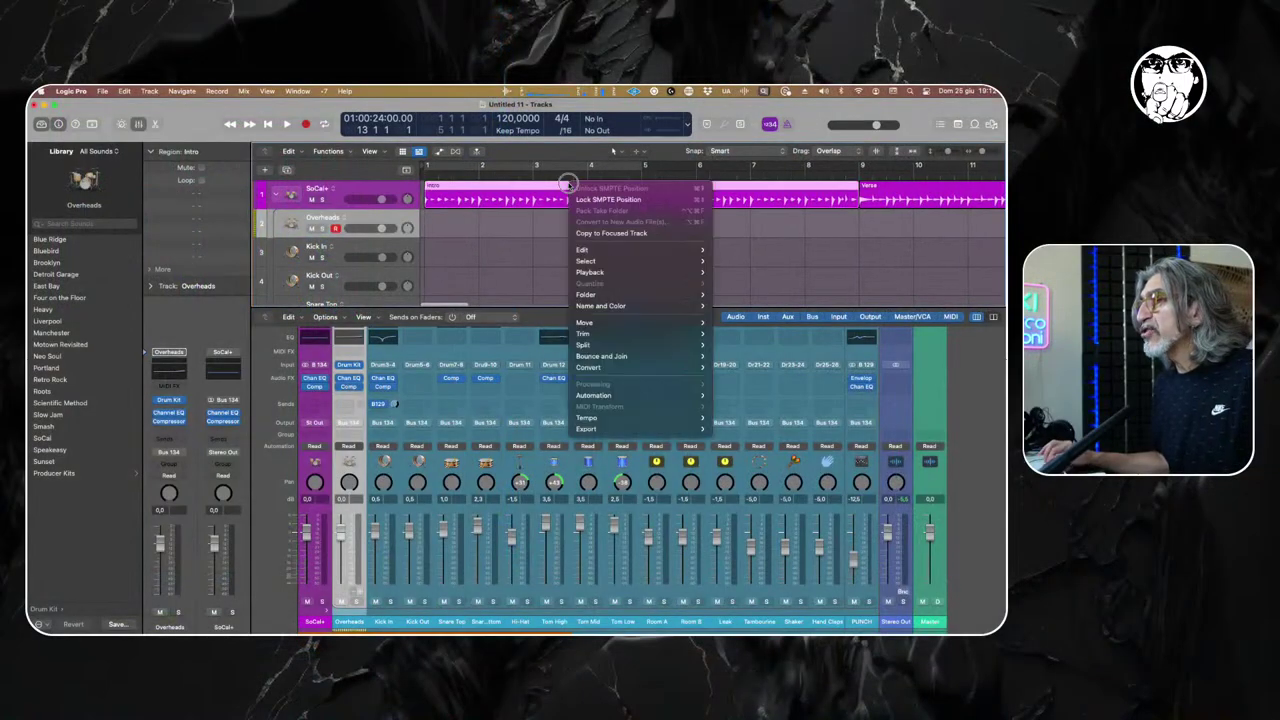
click(519, 227)
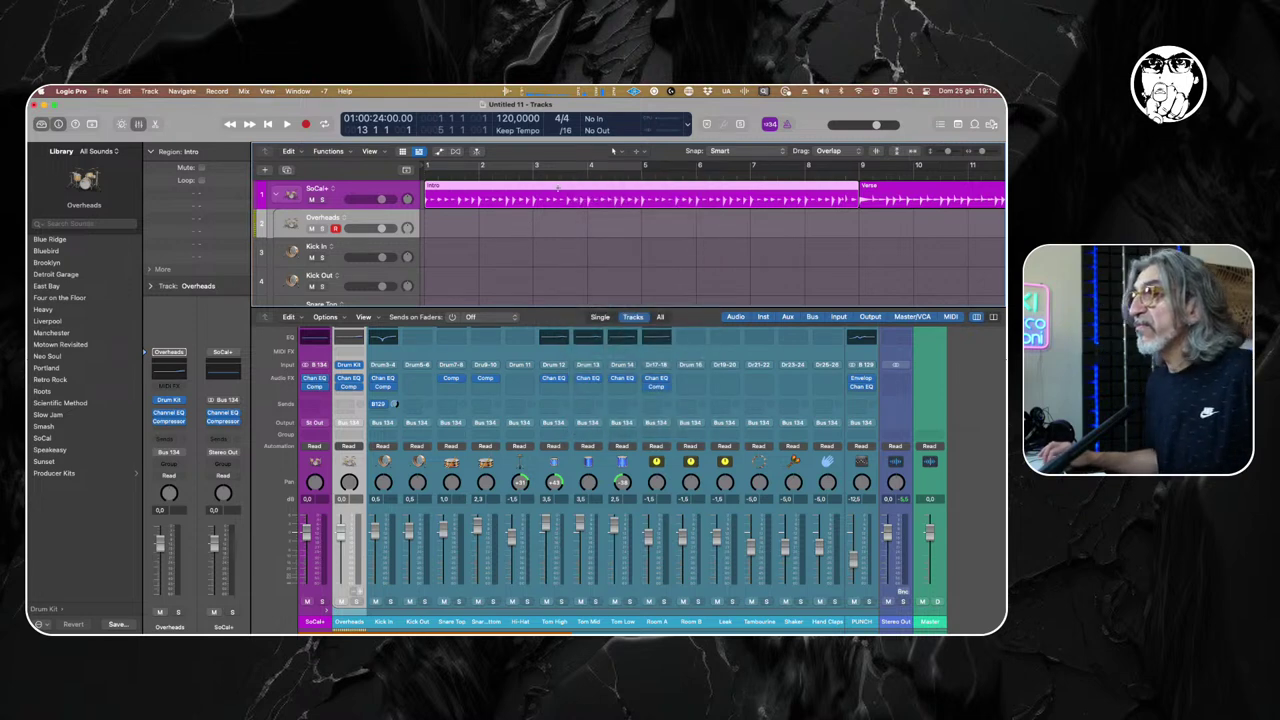
right_click(578, 190)
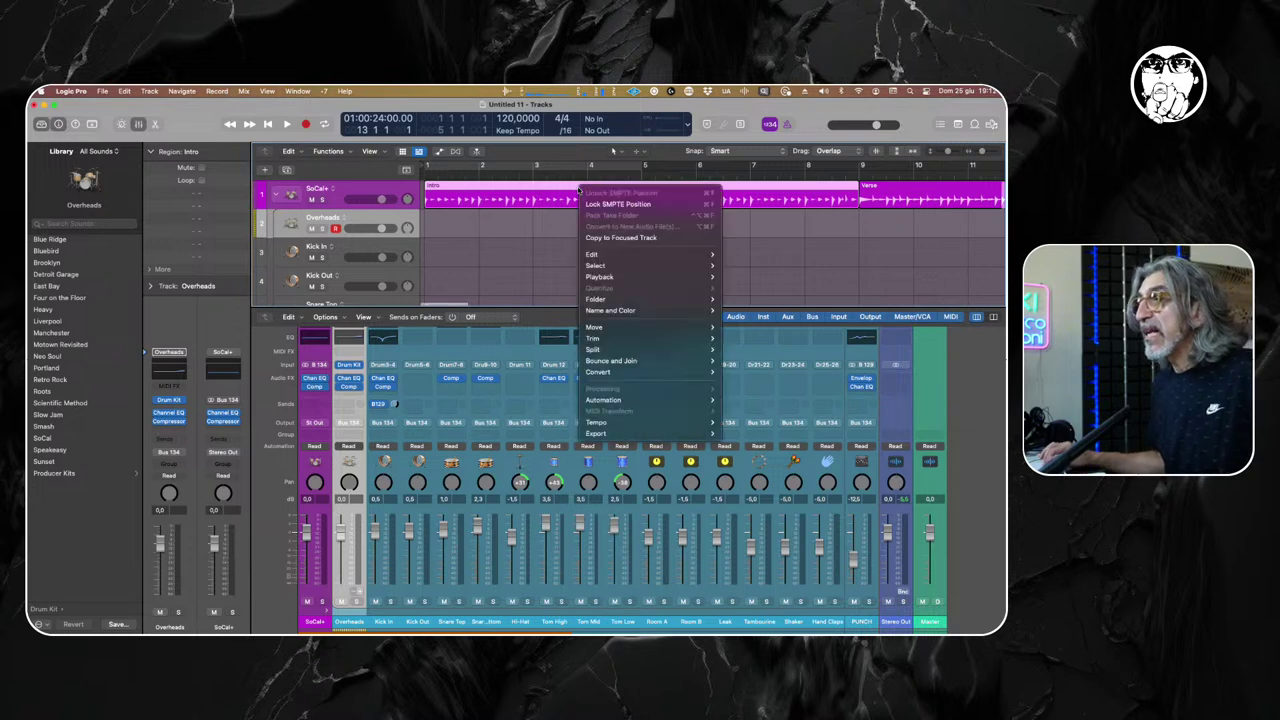
mouse_move(653, 349)
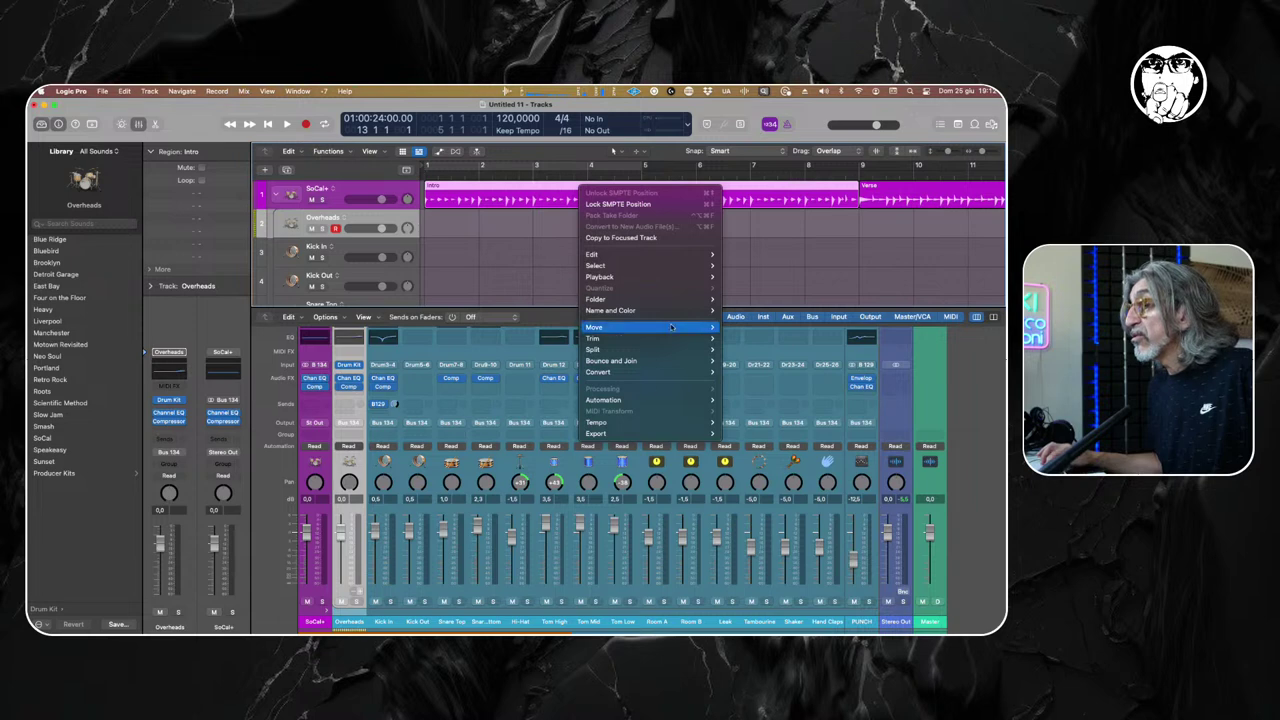
mouse_move(669, 373)
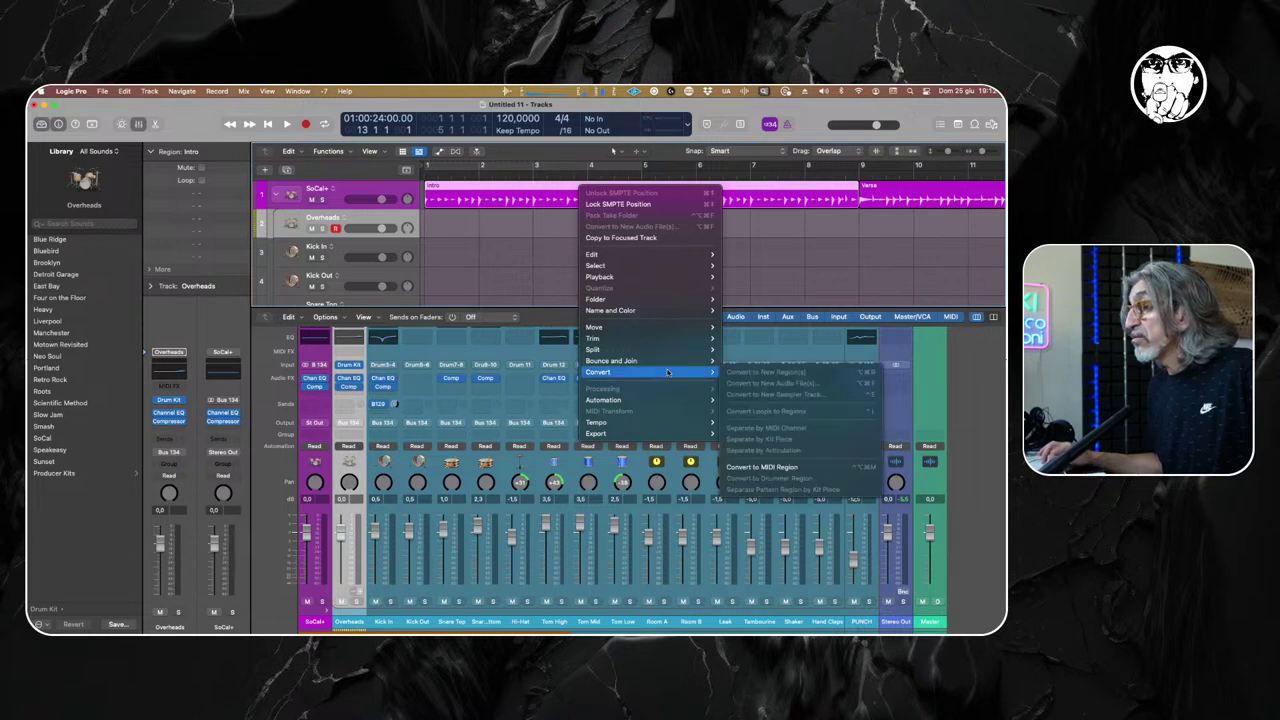
click(762, 467)
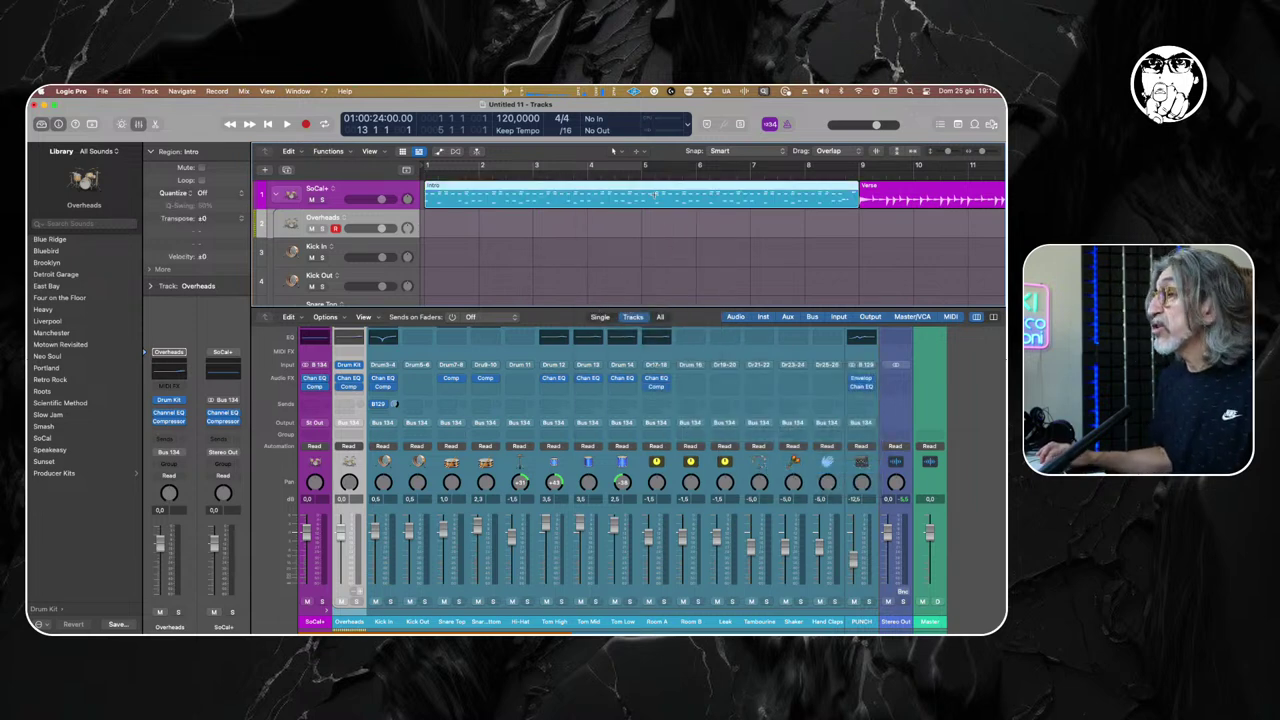
Open the Intro MIDI region in an enlarged Piano Roll and examine its drum notes along the timeline.
double_click(595, 188)
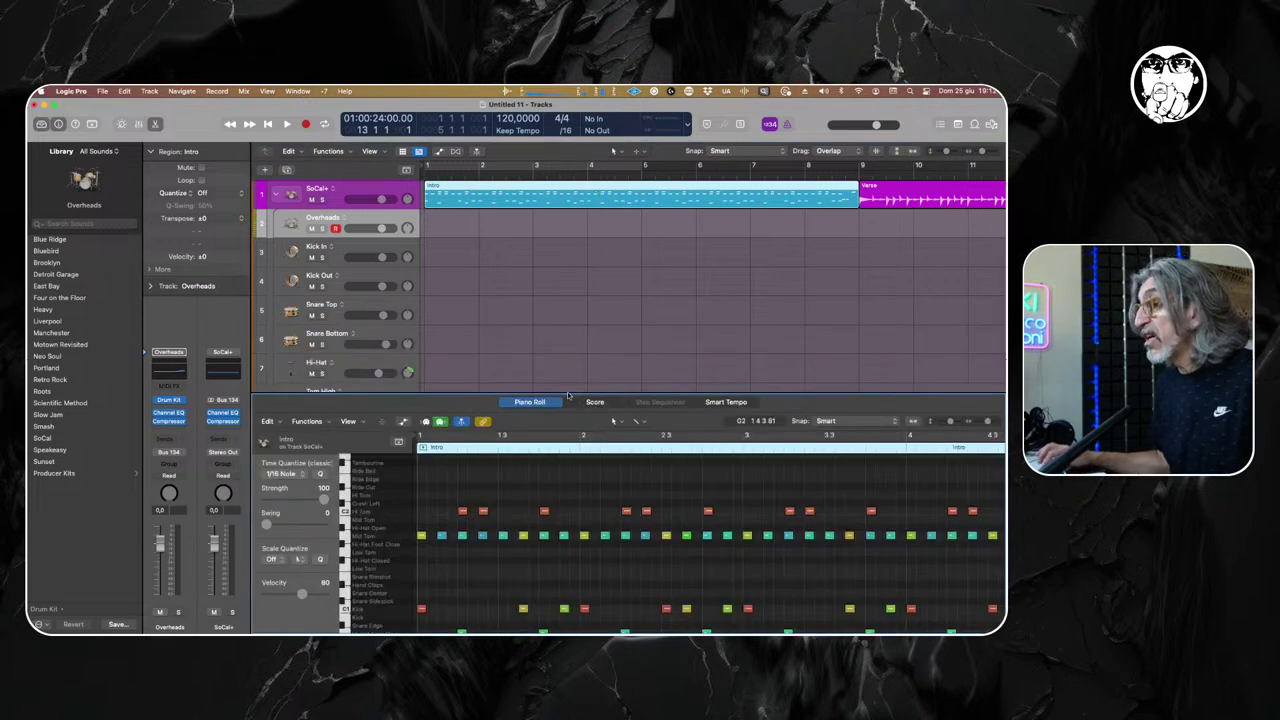
drag(567, 388, 567, 273)
scroll(666, 590, right, 10)
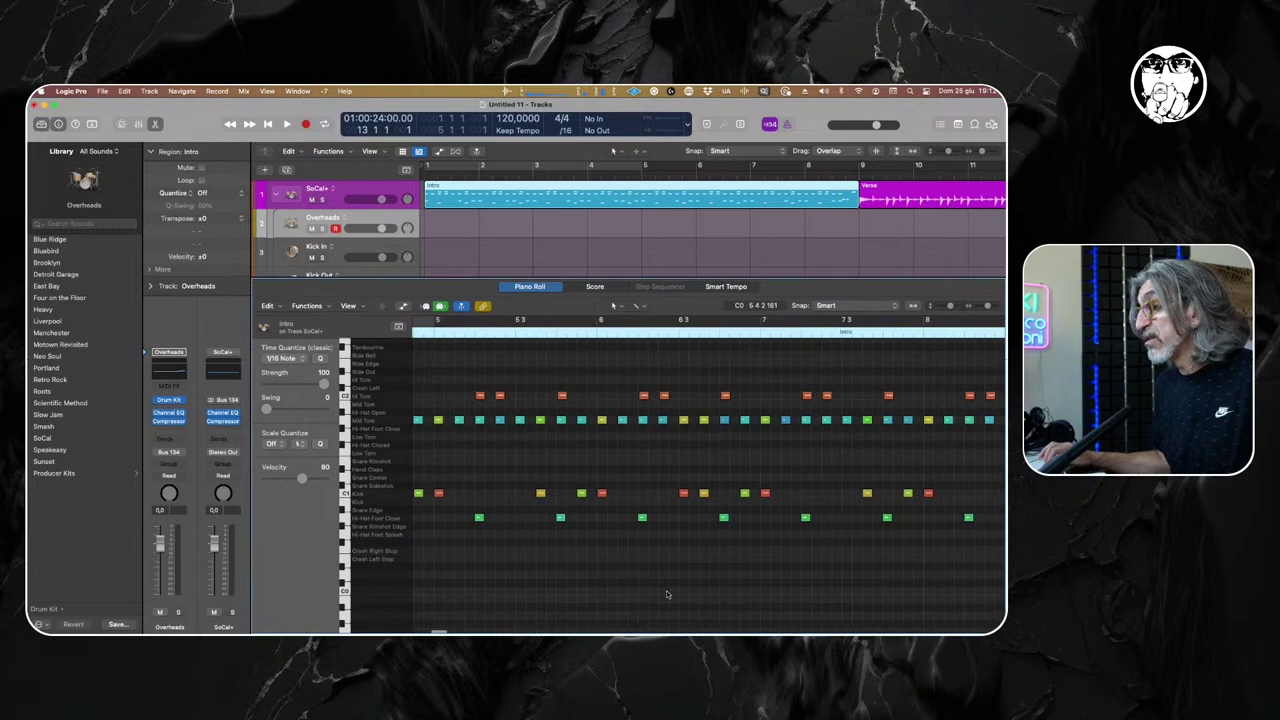
scroll(666, 594, left, 15)
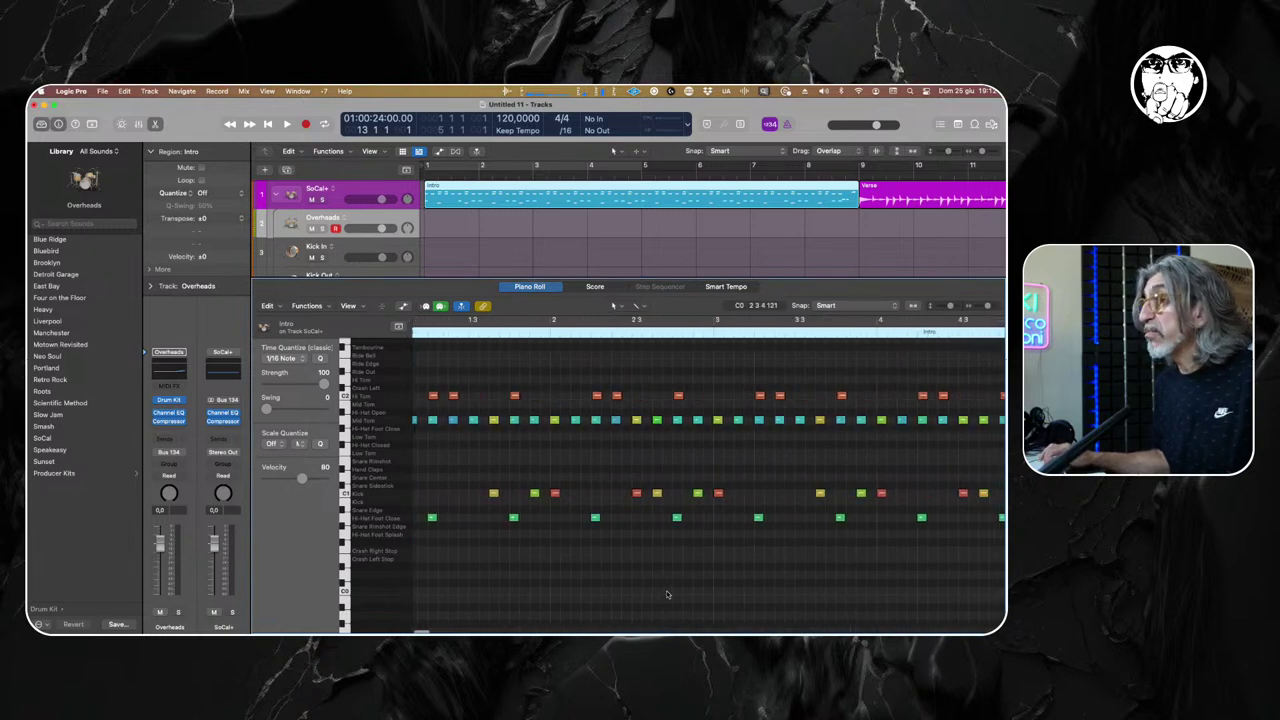